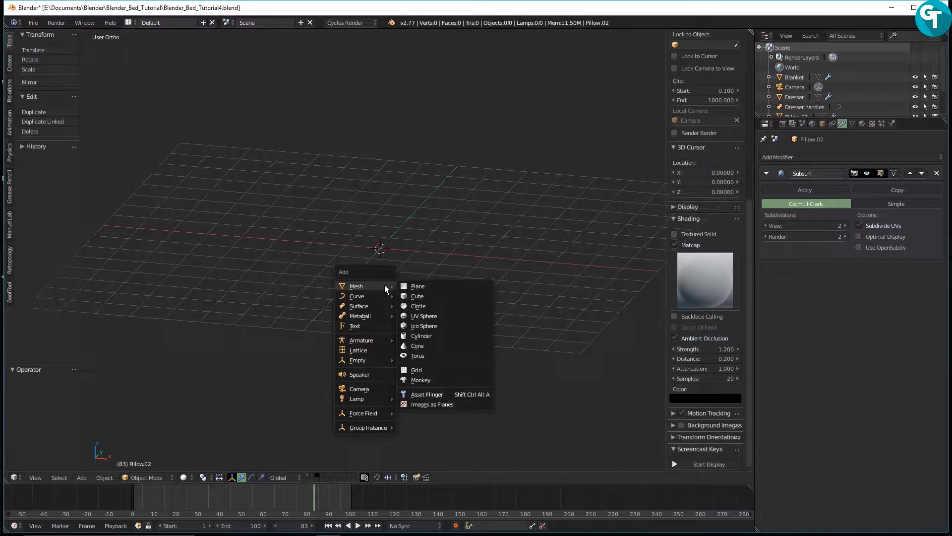
Start the Screencast Keys display for the 3D view
scroll(675, 421, down, 1)
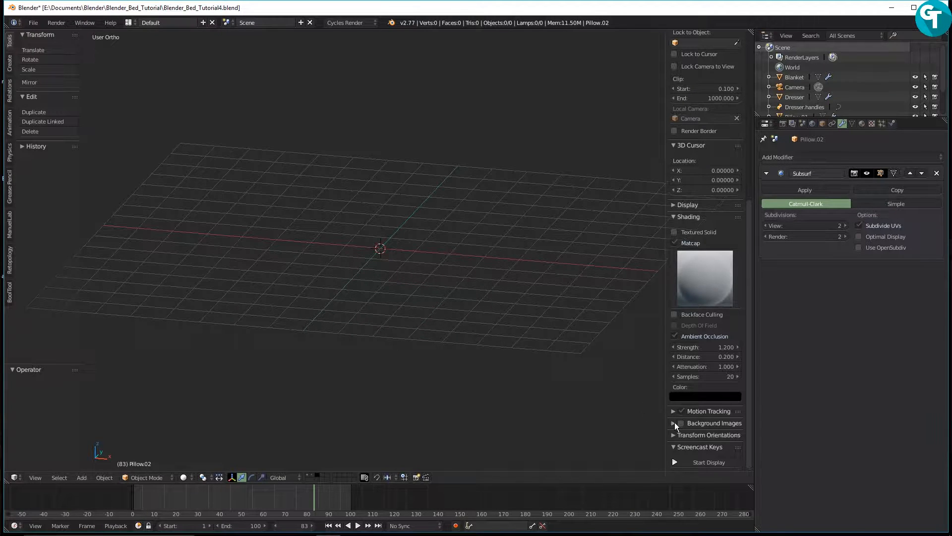
click(707, 462)
scroll(700, 426, down, 1)
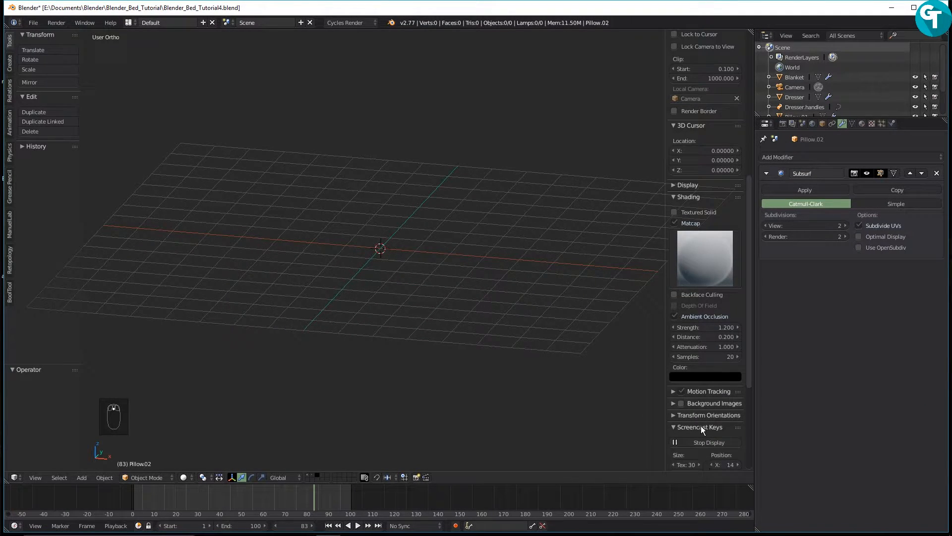
scroll(704, 427, down, 4)
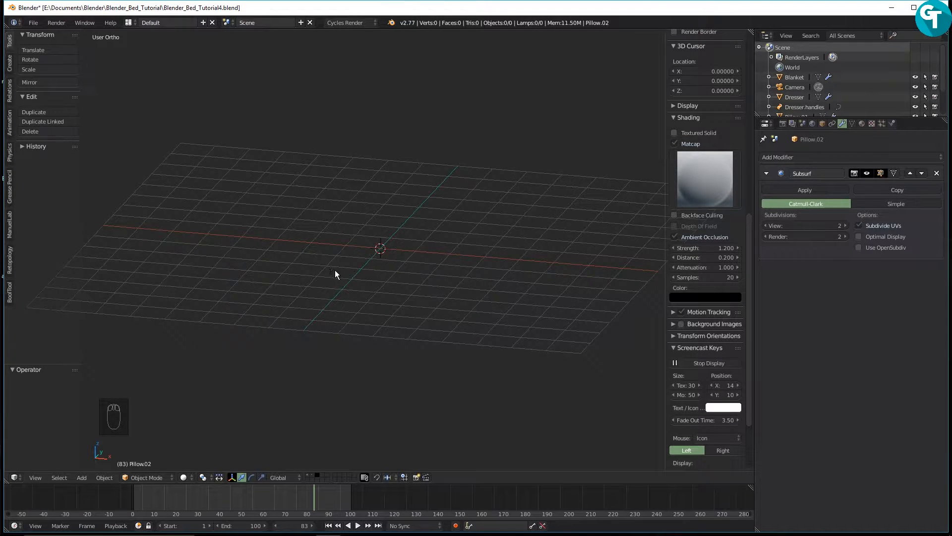
Add a cube mesh and scale it to about 0.087 along X to form a thin upright panel
key(shift+a)
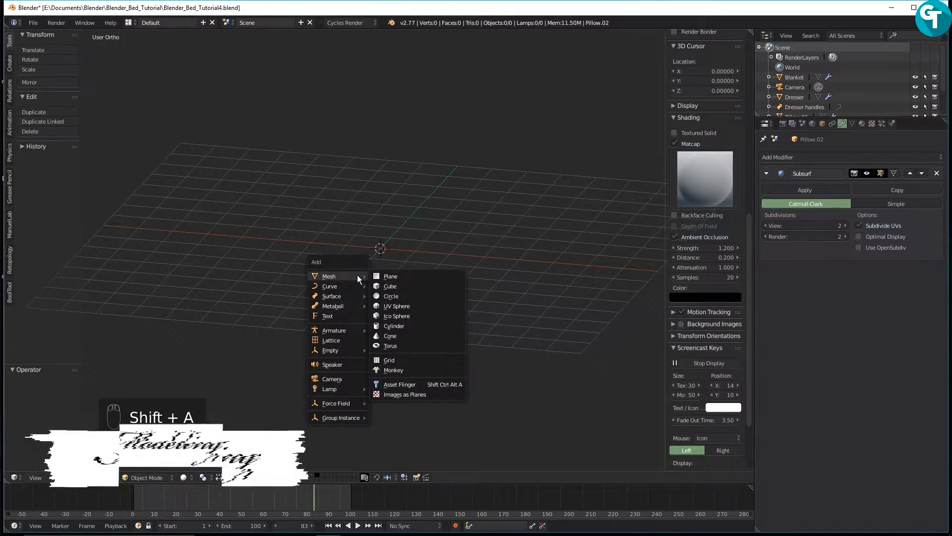
click(407, 285)
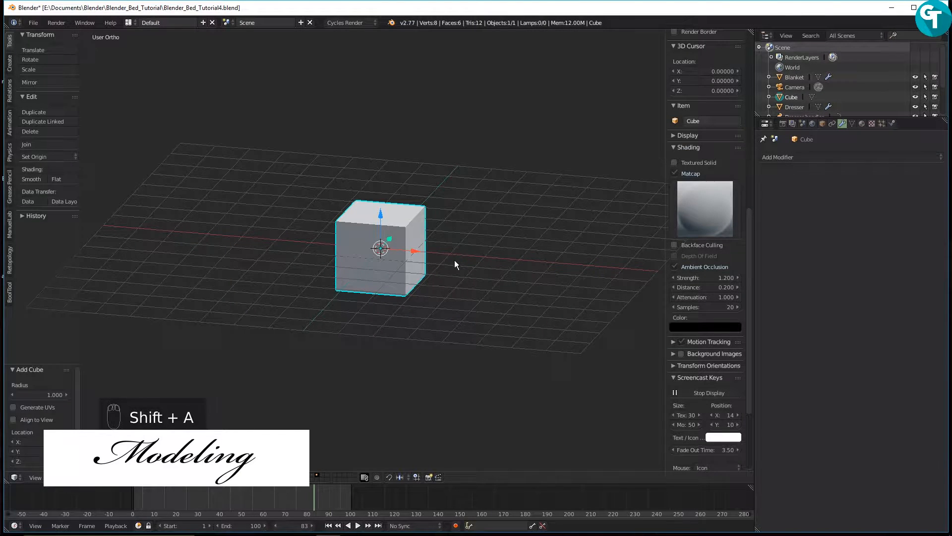
key(s)
key(x)
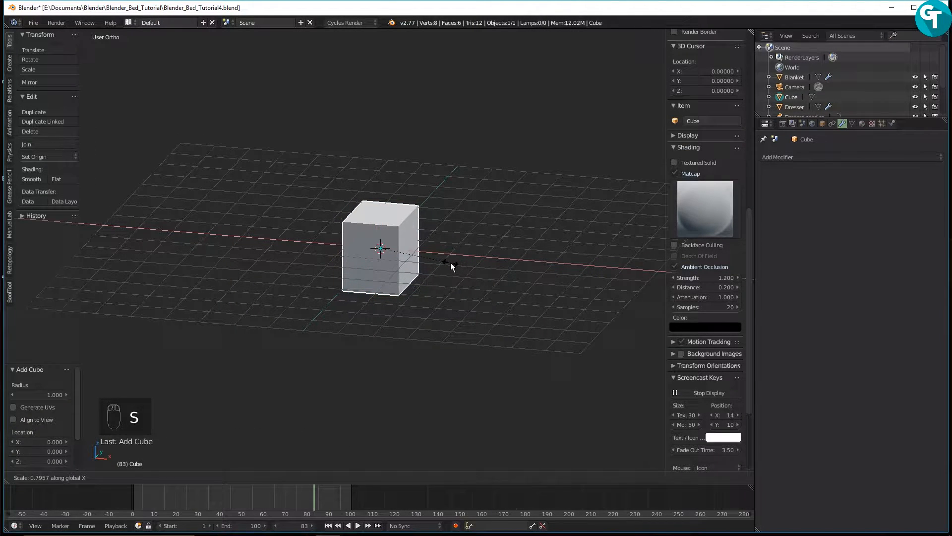
click(390, 253)
In edit mode, move the panel's mesh about 1.94 along X from its origin and add a Mirror modifier to it
scroll(385, 283, up, 4)
mouse_move(401, 298)
middle_down()
mouse_move(448, 296)
mouse_move(417, 299)
middle_up()
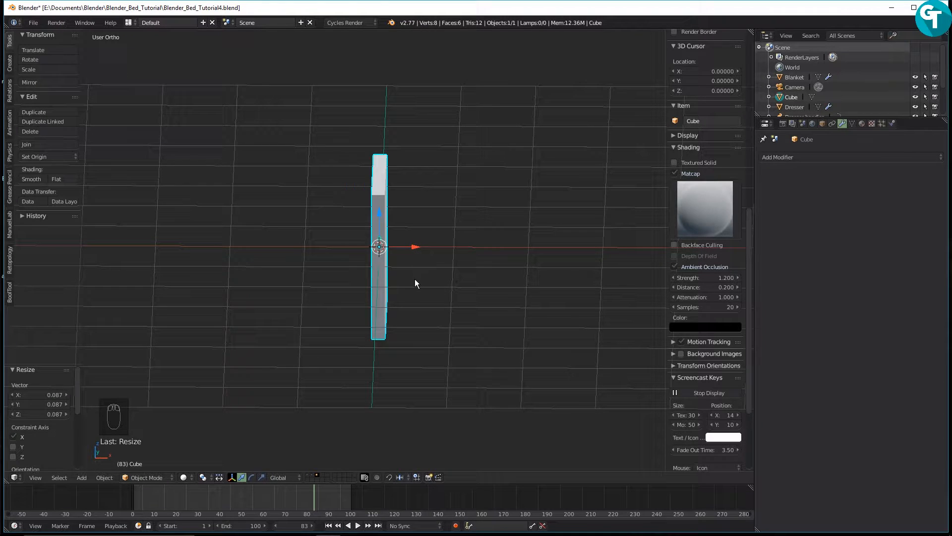
key(Tab)
drag(415, 246, 546, 249)
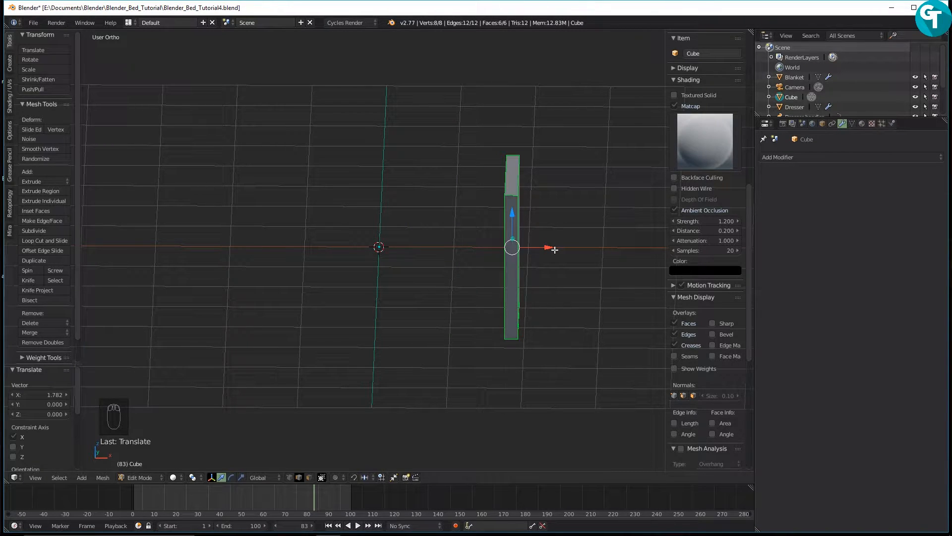
key(KP_7)
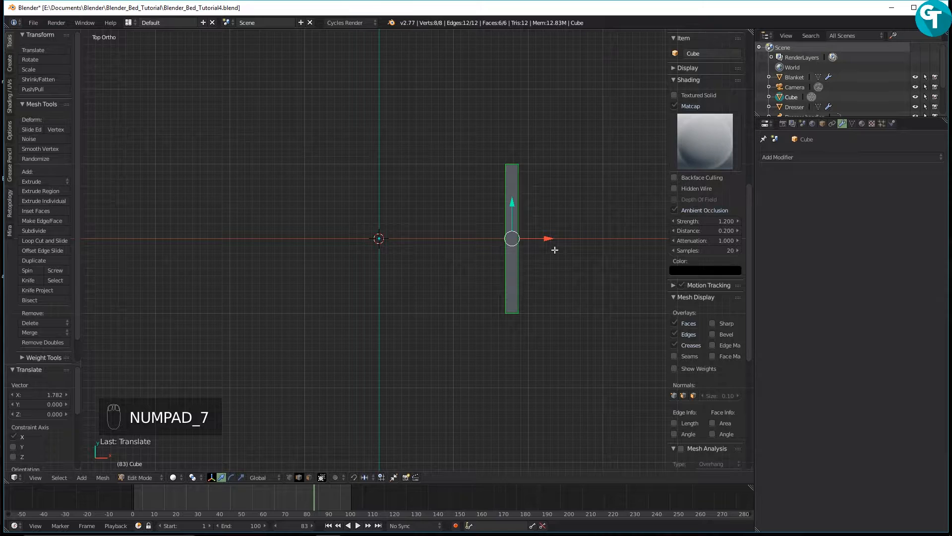
drag(542, 238, 553, 239)
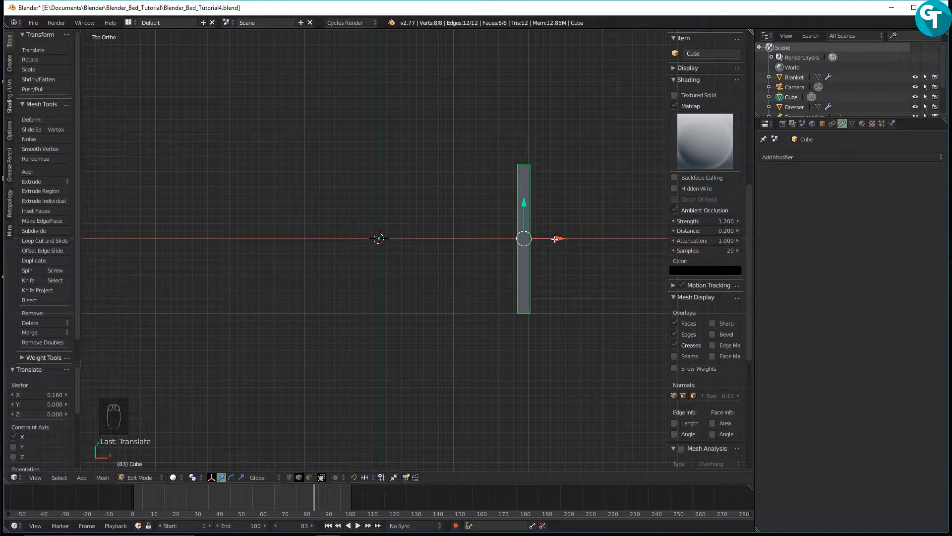
click(777, 158)
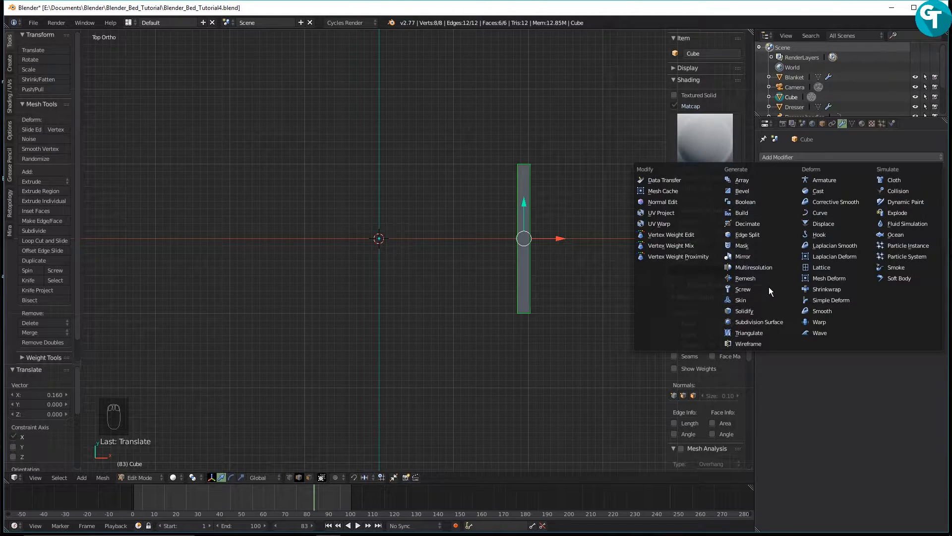
click(767, 255)
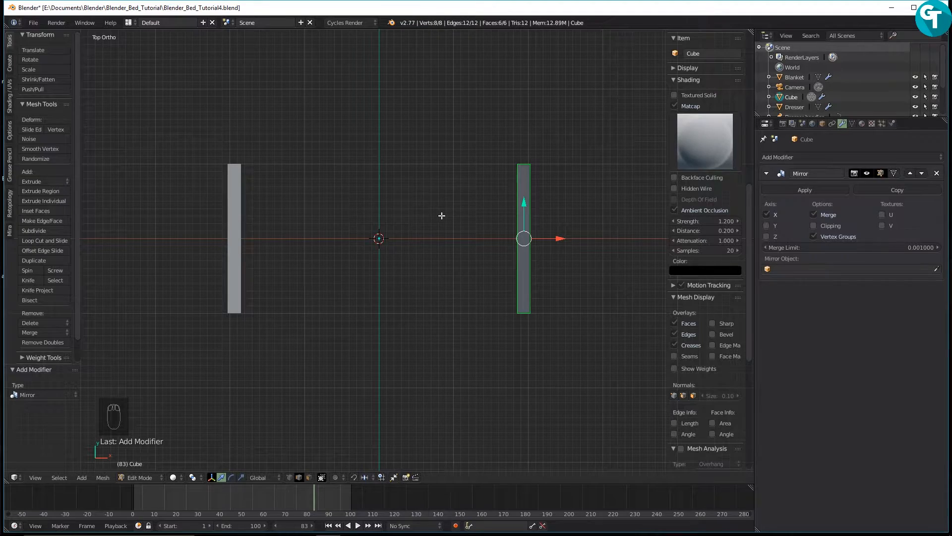
Extrude the upright panel's top face upward by about 0.158
middle_drag(487, 253, 295, 236)
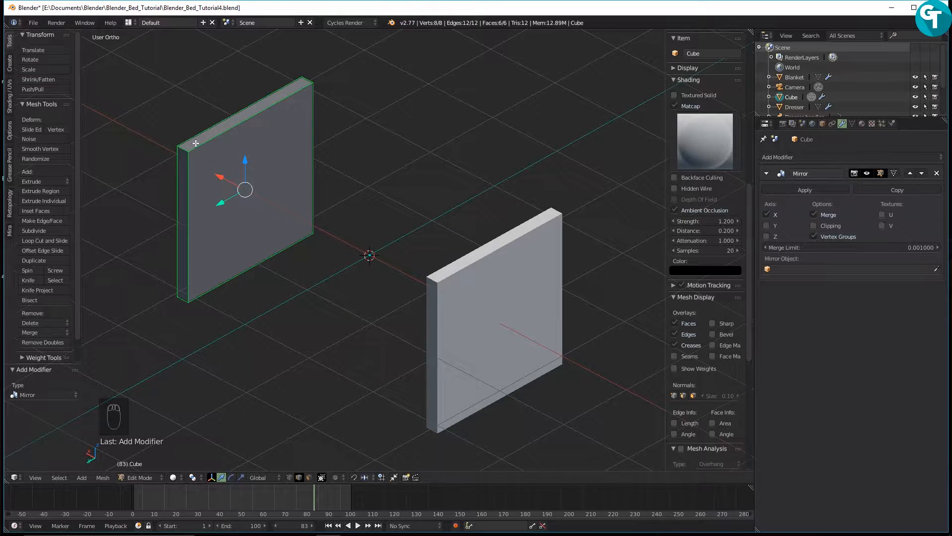
key(Tab)
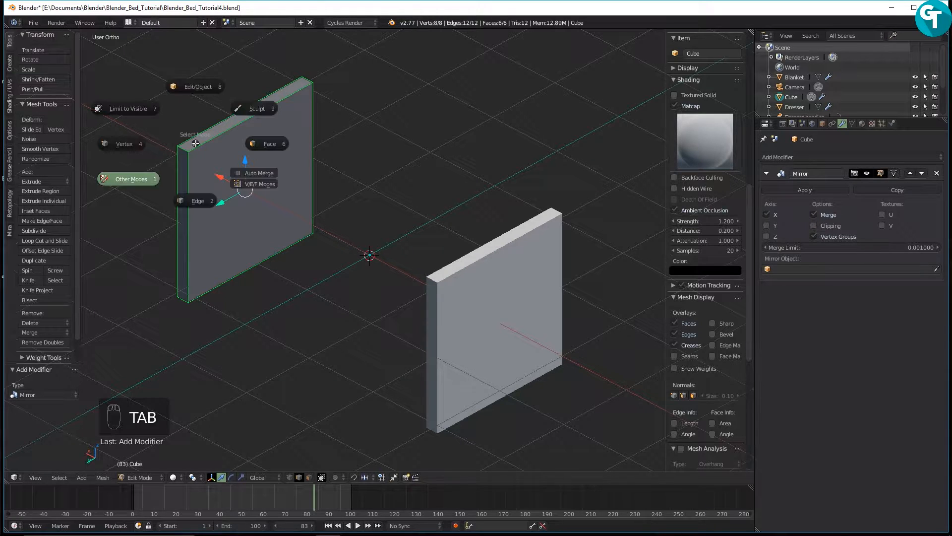
click(255, 132)
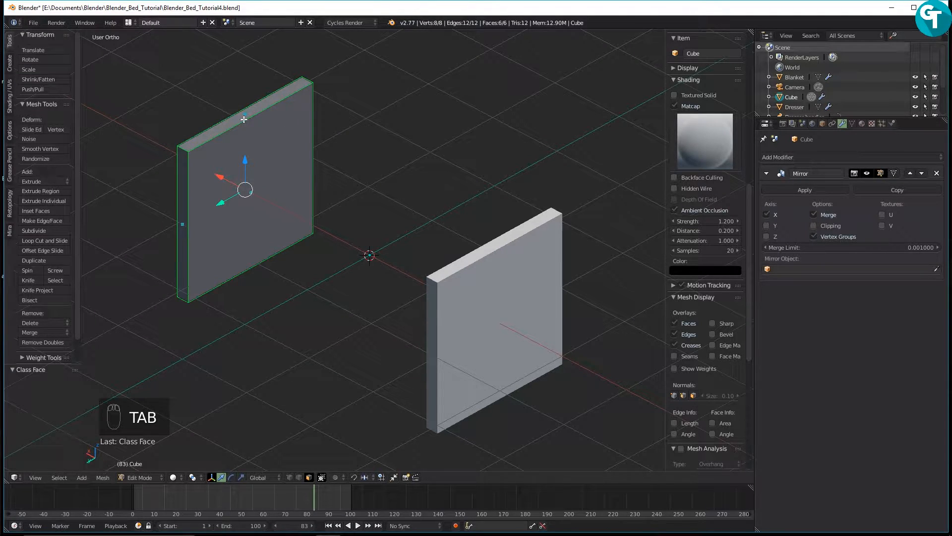
right_click(245, 118)
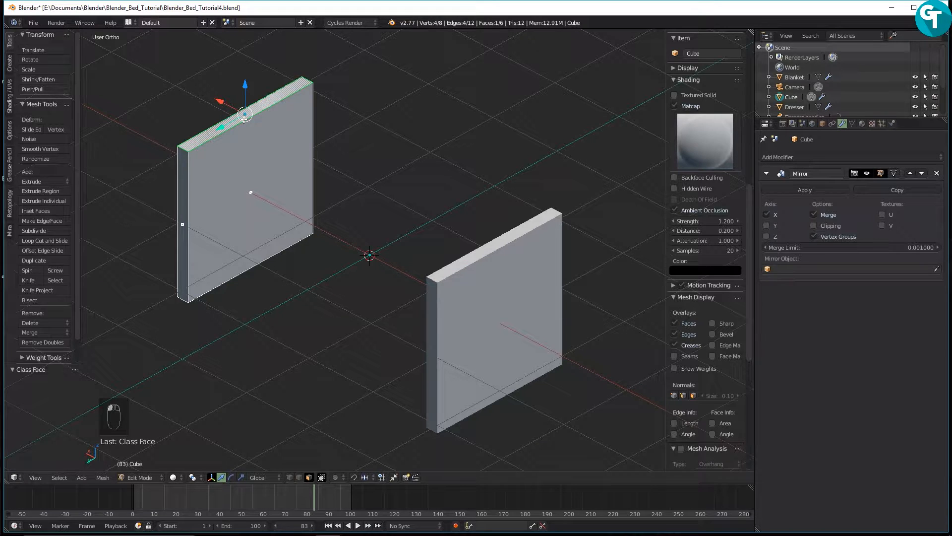
key(e)
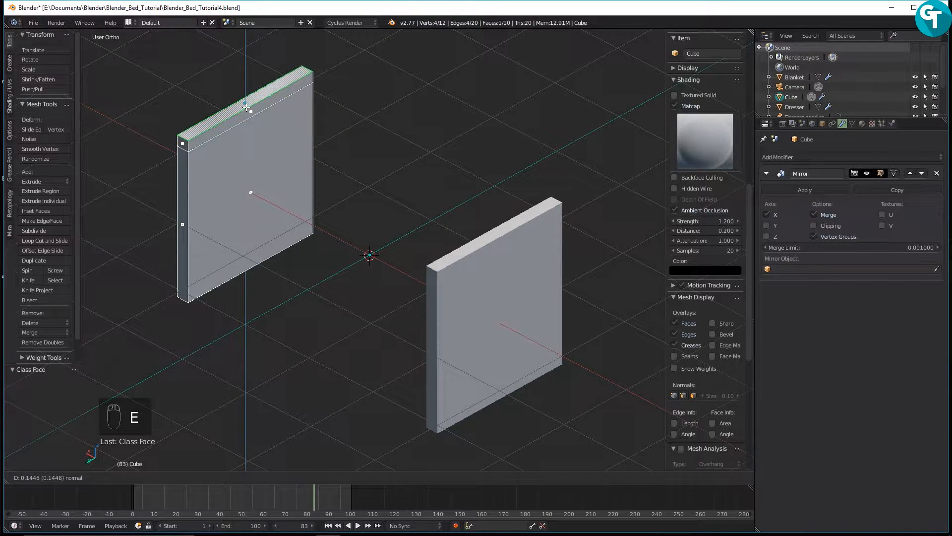
click(246, 108)
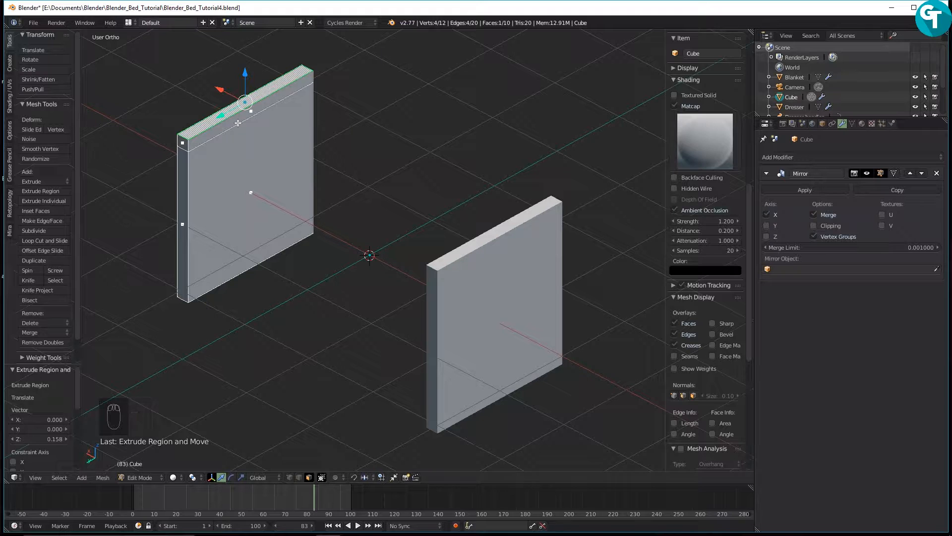
Extrude the inner side face of the panel's top strip about 1.592 toward the mirrored half and delete its end face
right_click(235, 122)
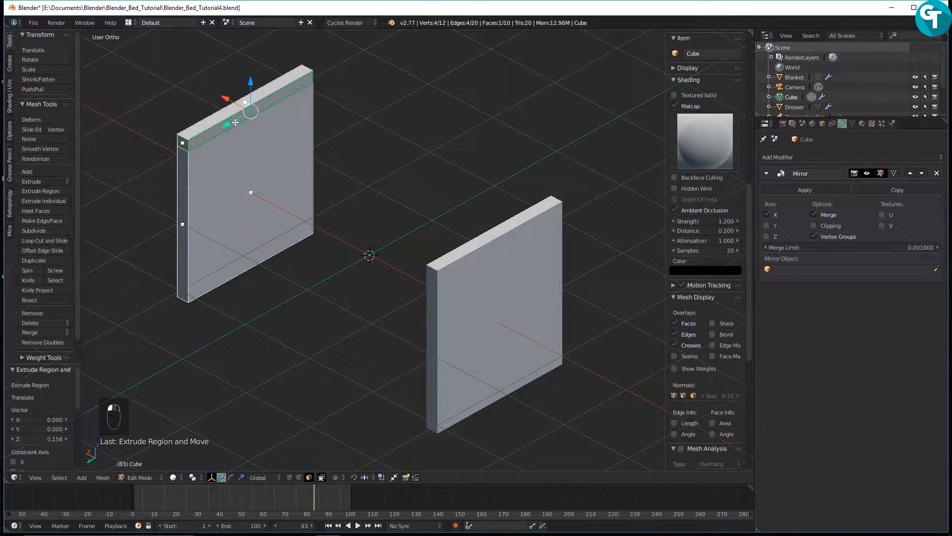
key(e)
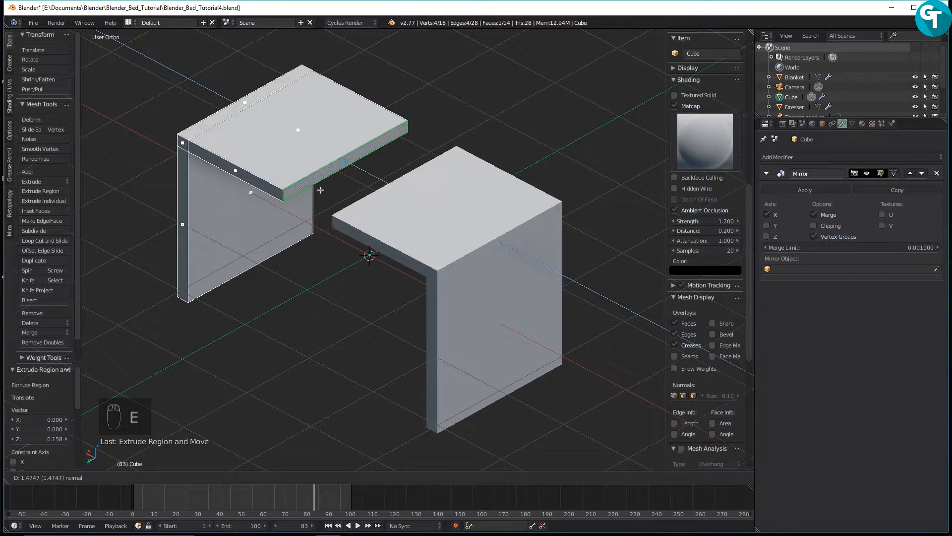
click(331, 187)
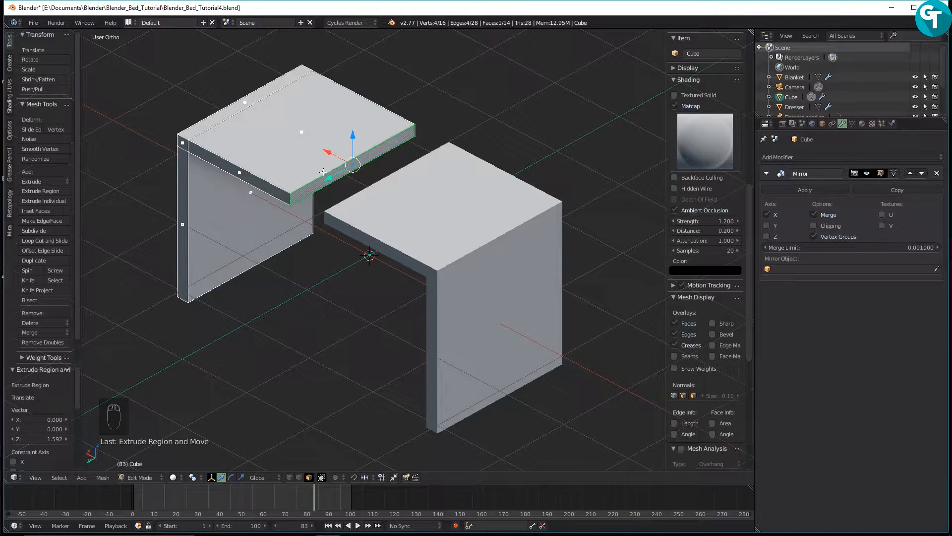
key(x)
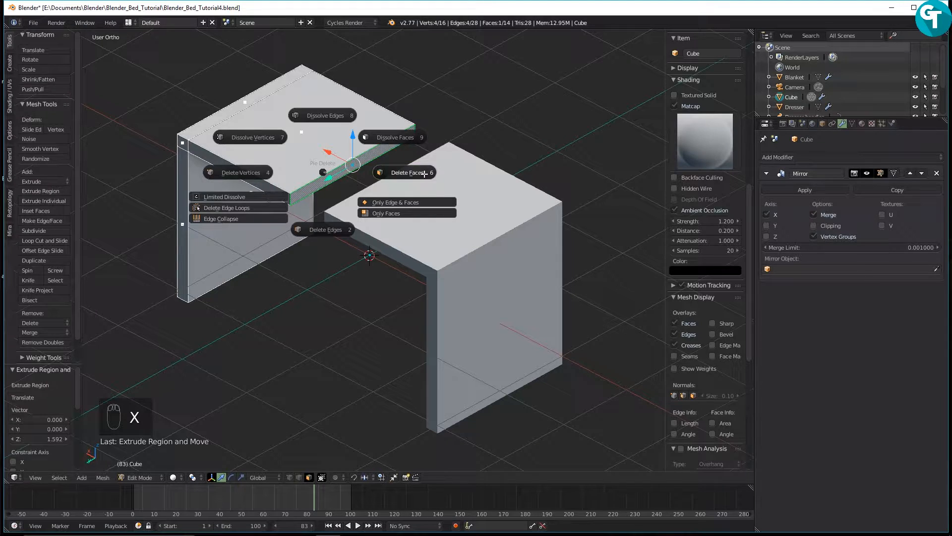
click(365, 167)
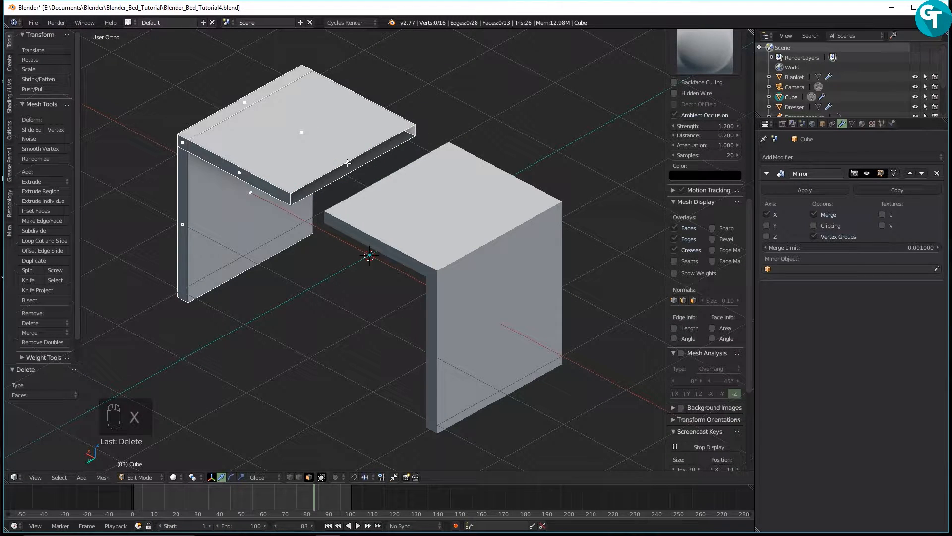
Enable Clipping in the Mirror modifier and move the tabletop's open-end vertices along X to join both halves at the centre
key(Tab)
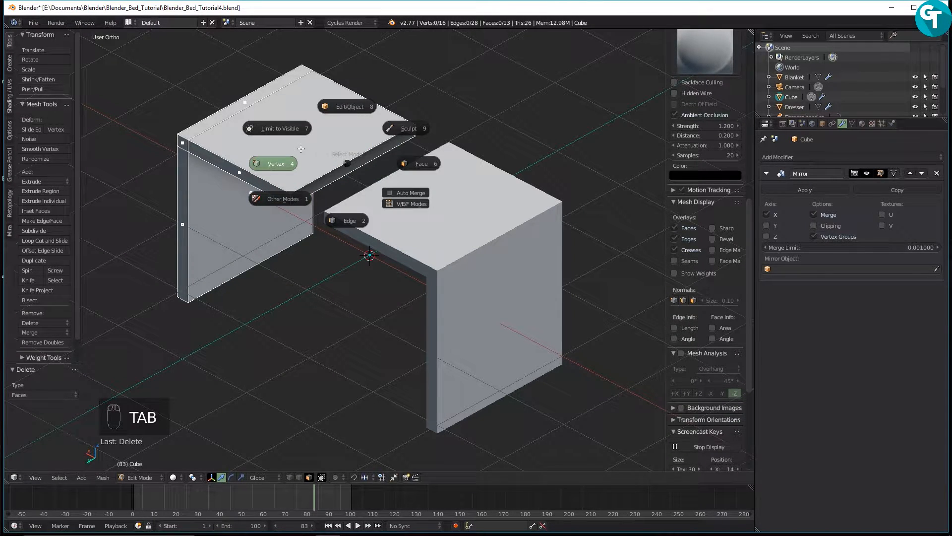
click(291, 162)
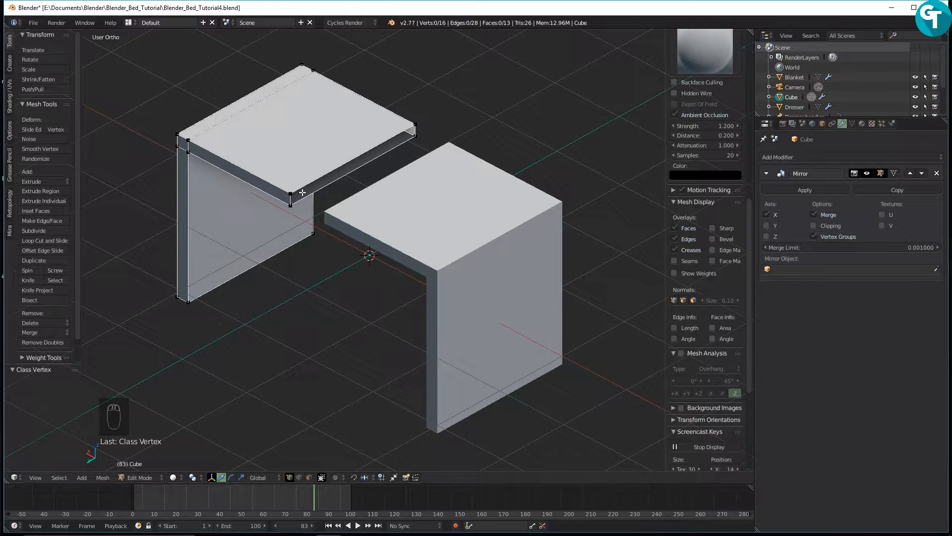
alt+click(302, 187)
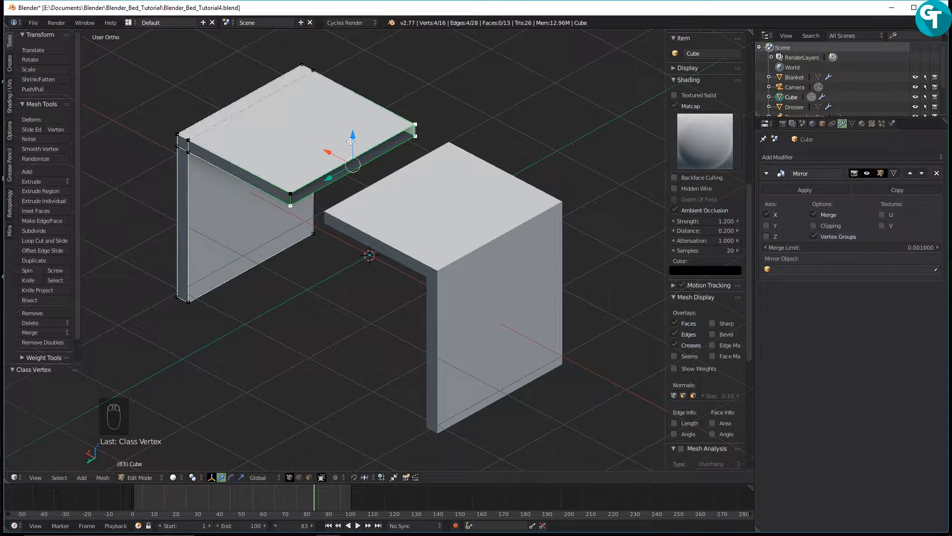
drag(327, 150, 335, 156)
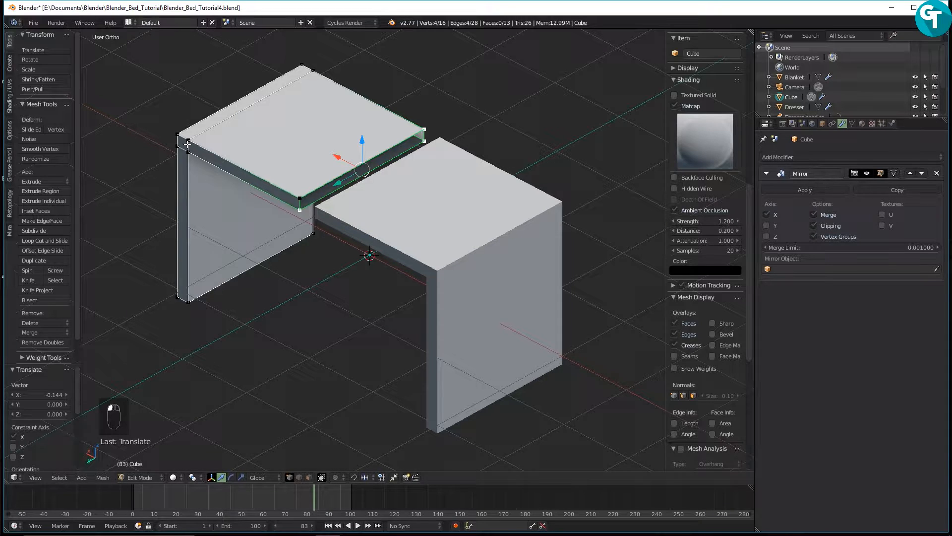
drag(339, 155, 356, 162)
Cut one lengthwise edge loop across the tabletop and side panel, sliding it about 0.81 toward the back edge
middle_drag(569, 212, 387, 223)
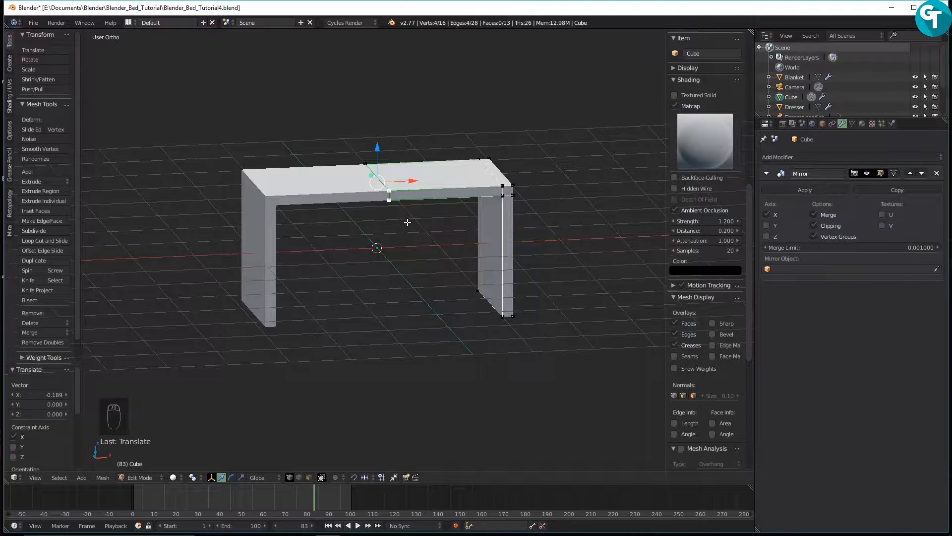
middle_drag(468, 215, 429, 281)
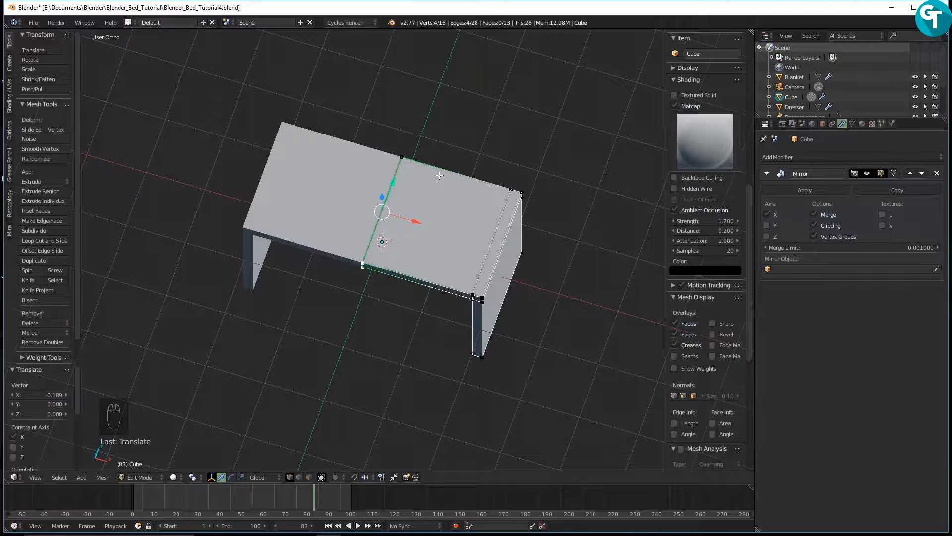
key(ctrl+r)
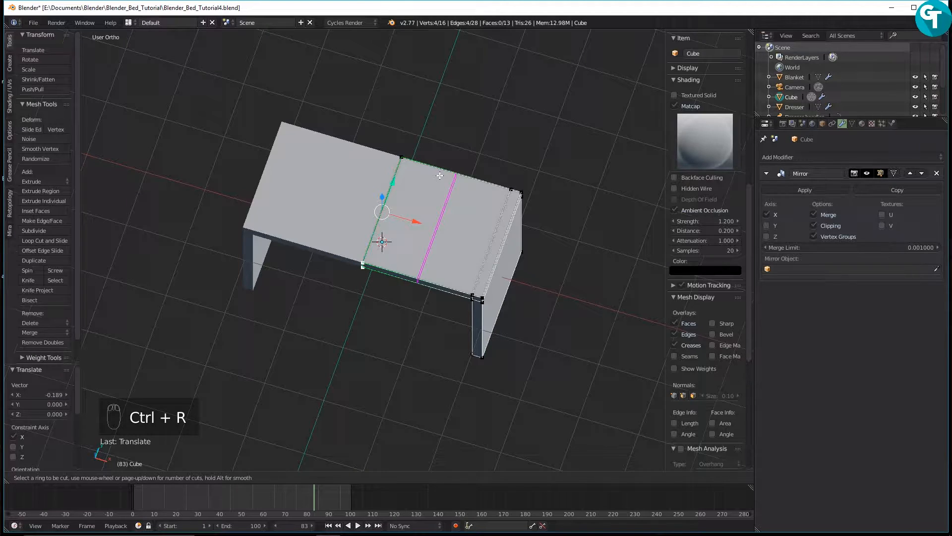
click(512, 219)
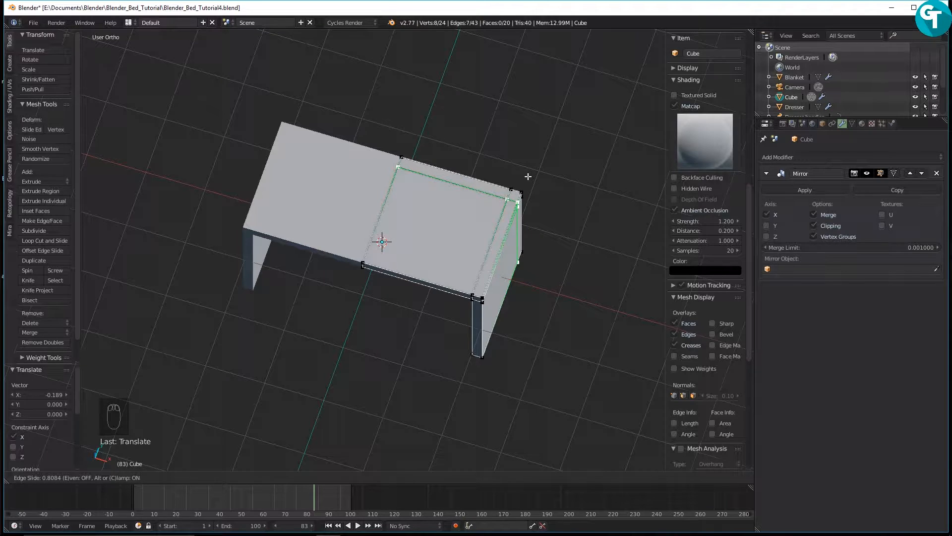
click(528, 176)
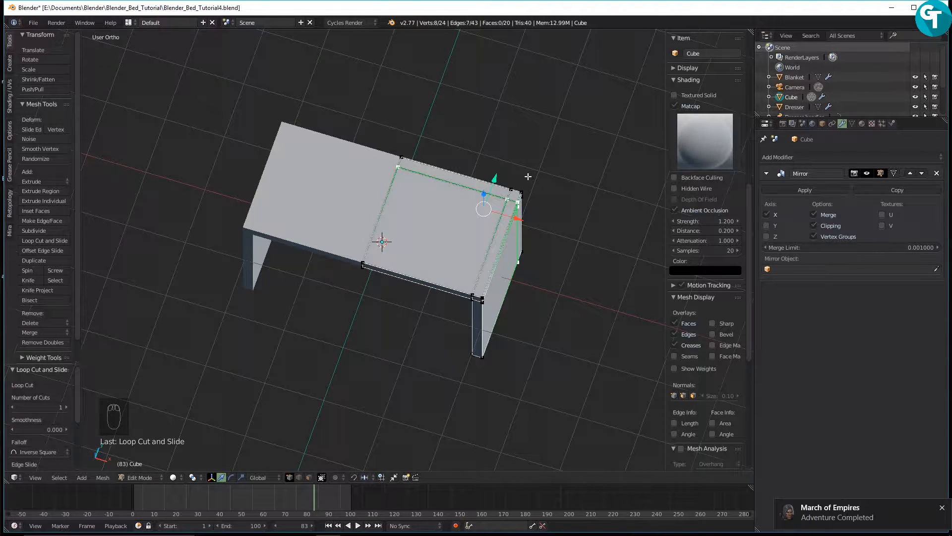
Extrude the tabletop's two rear strip faces upward into a back panel, and lower its top faces by about 0.642 along Z
key(Tab)
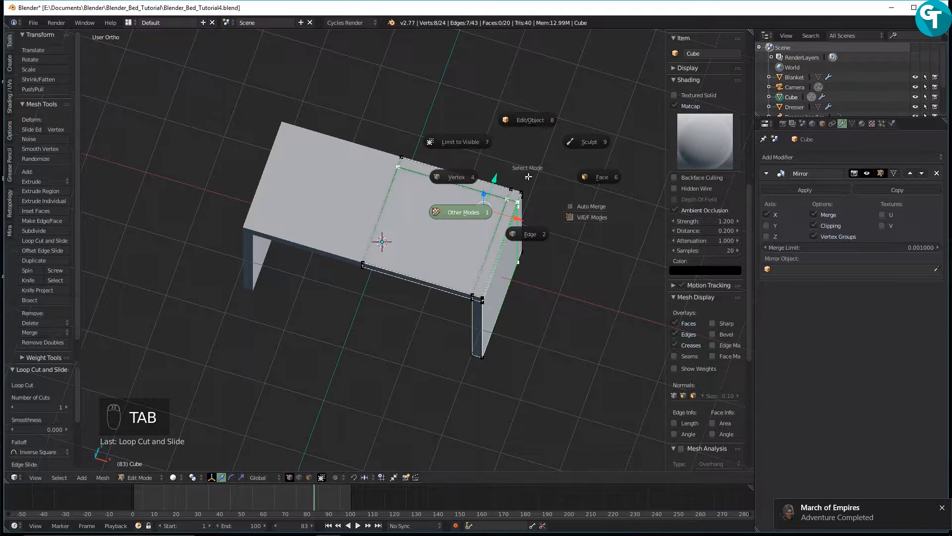
click(586, 176)
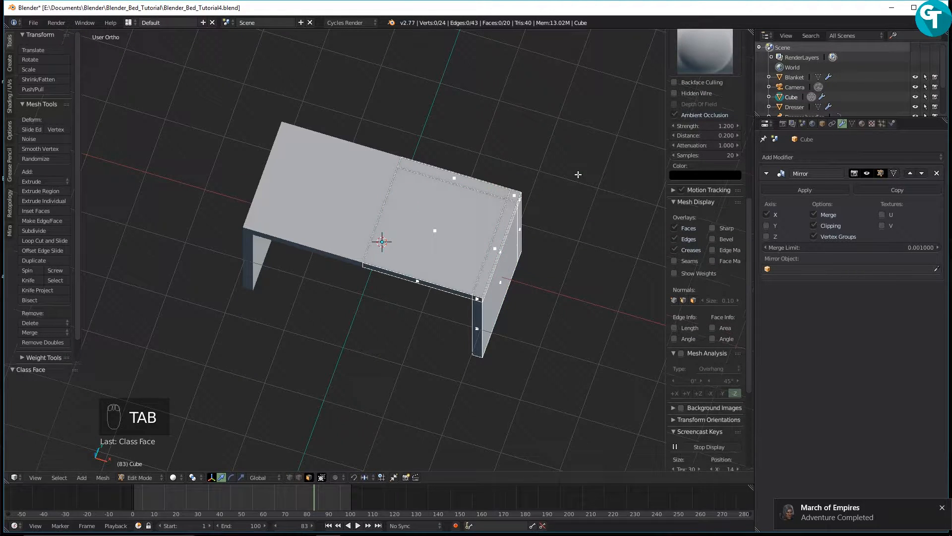
click(482, 184)
scroll(572, 157, up, 3)
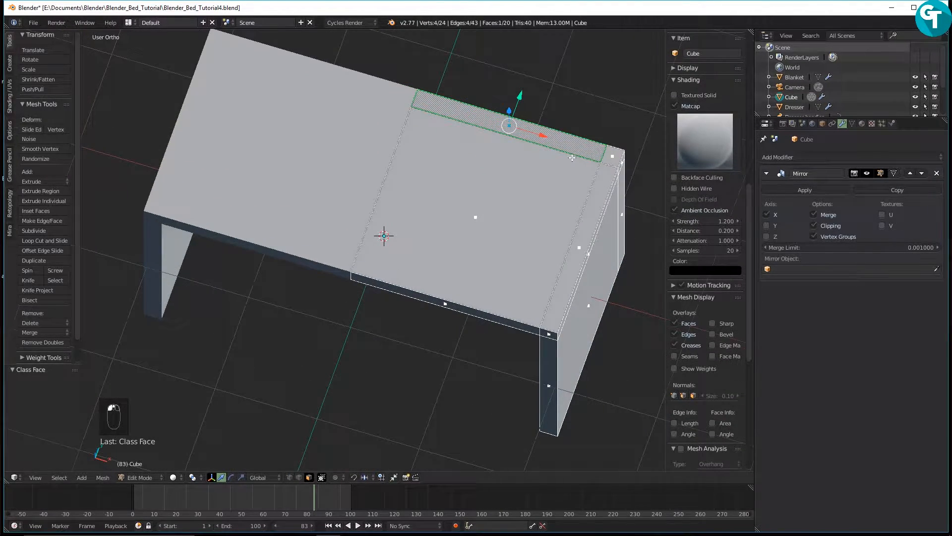
shift+click(612, 156)
scroll(550, 164, down, 2)
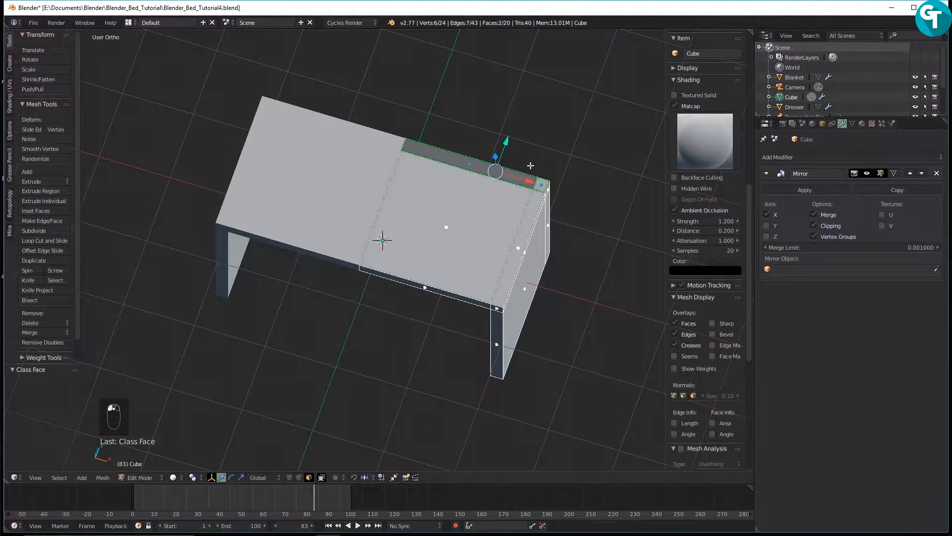
key(e)
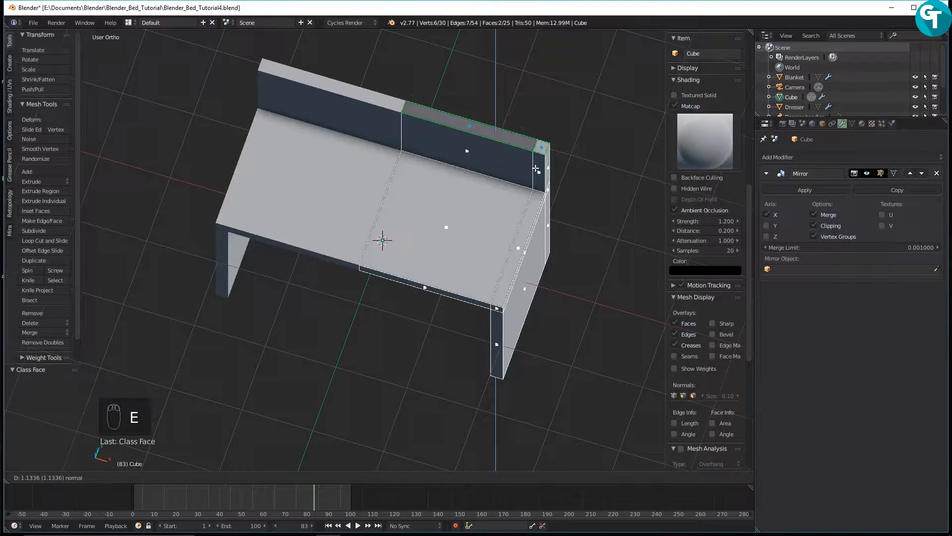
click(539, 130)
middle_drag(539, 130, 451, 262)
drag(454, 95, 458, 135)
Cut one horizontal edge loop around the back panel and slide it close to the top edge
scroll(522, 242, down, 1)
middle_drag(504, 243, 486, 255)
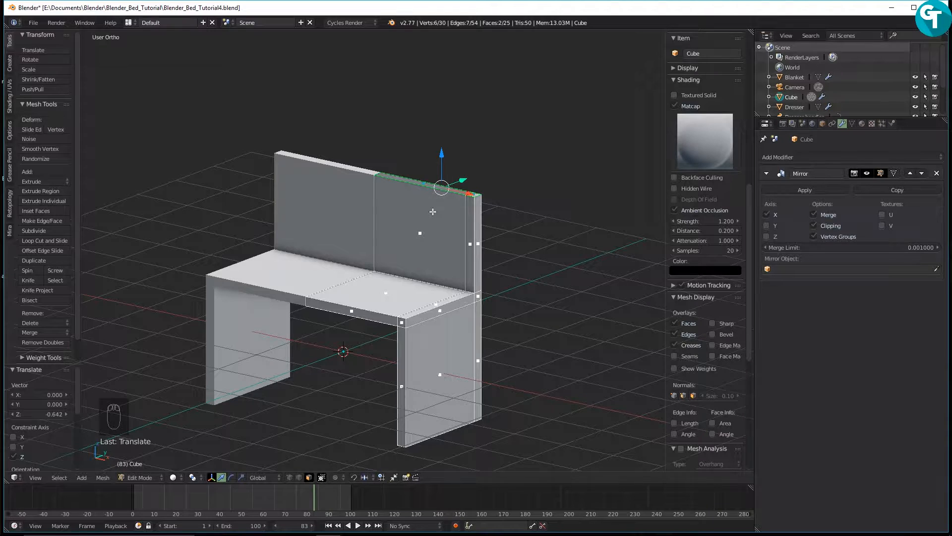
key(ctrl+r)
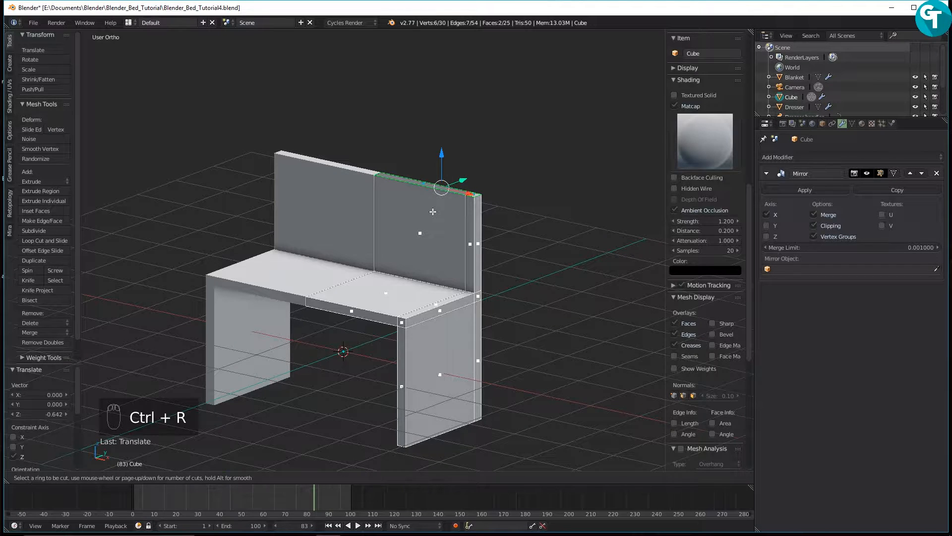
click(474, 224)
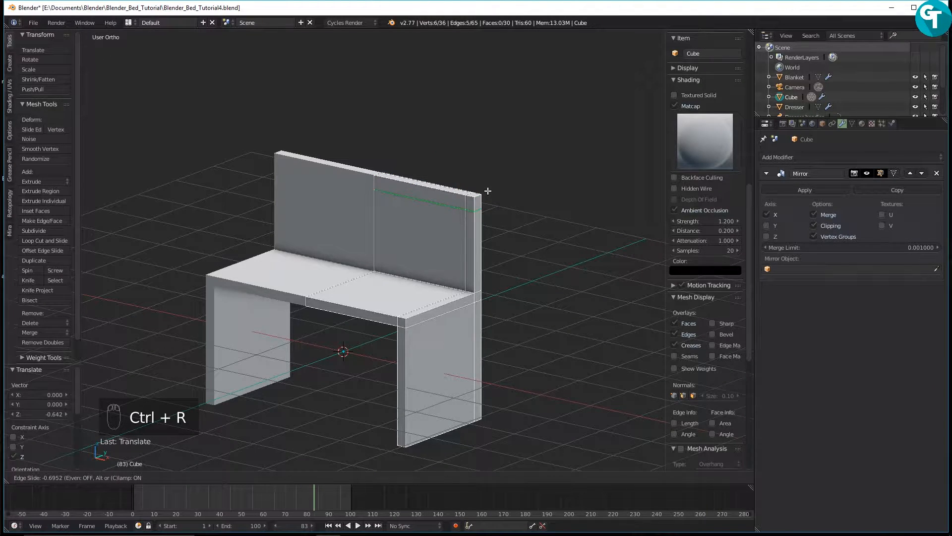
click(488, 188)
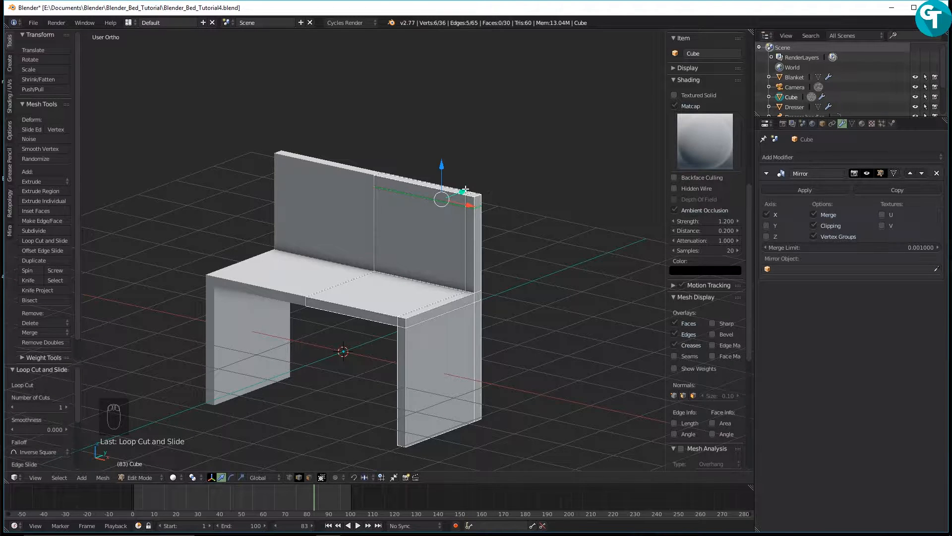
Extrude the two front faces of the back panel's top strip forward by about 0.893 to form an upper shelf
key(Tab)
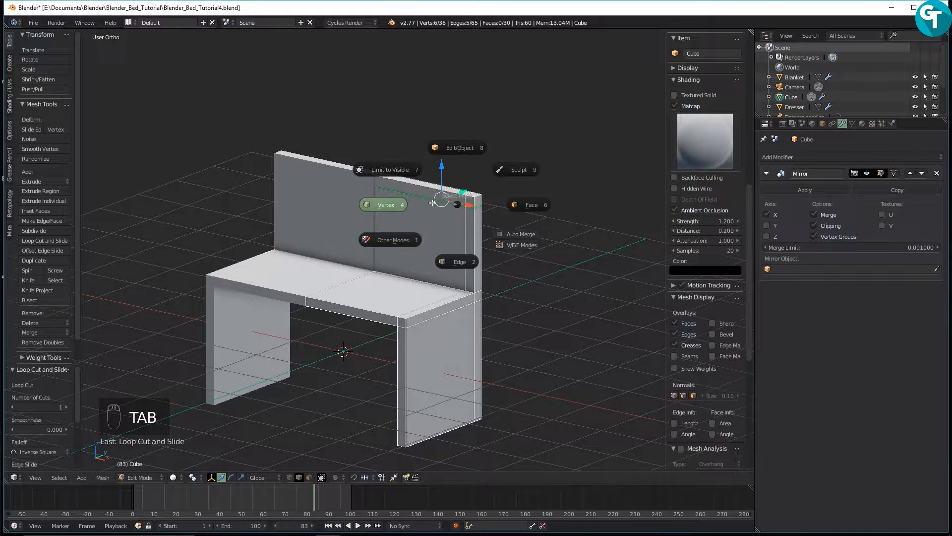
click(490, 202)
right_click(412, 192)
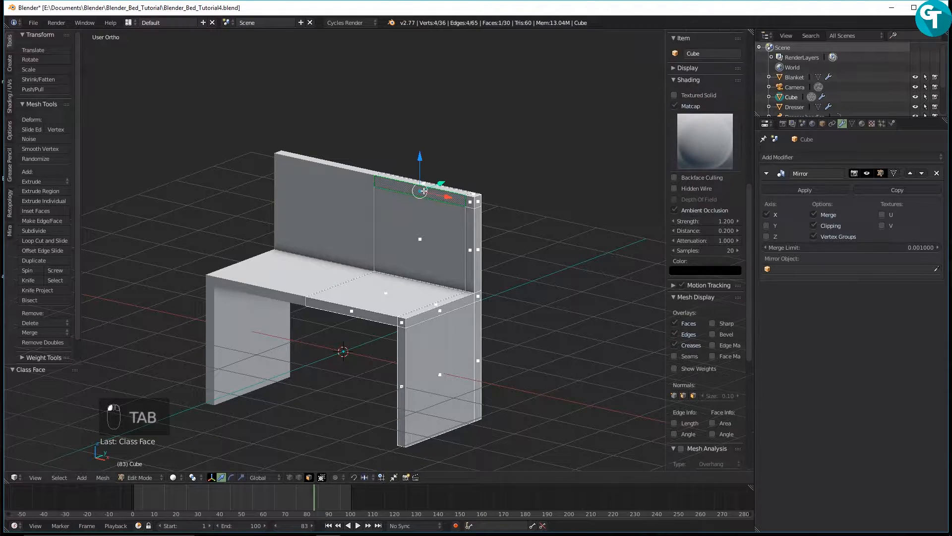
shift+right_click(471, 204)
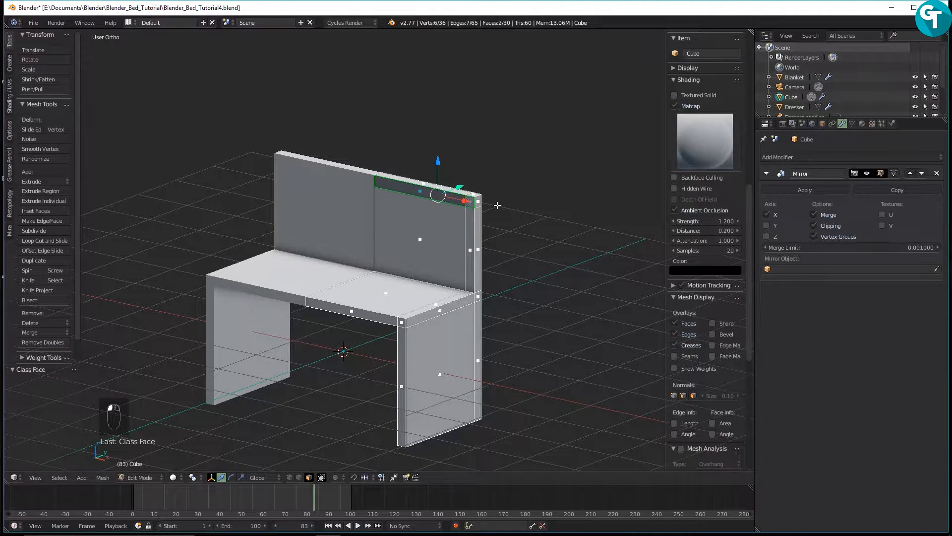
key(e)
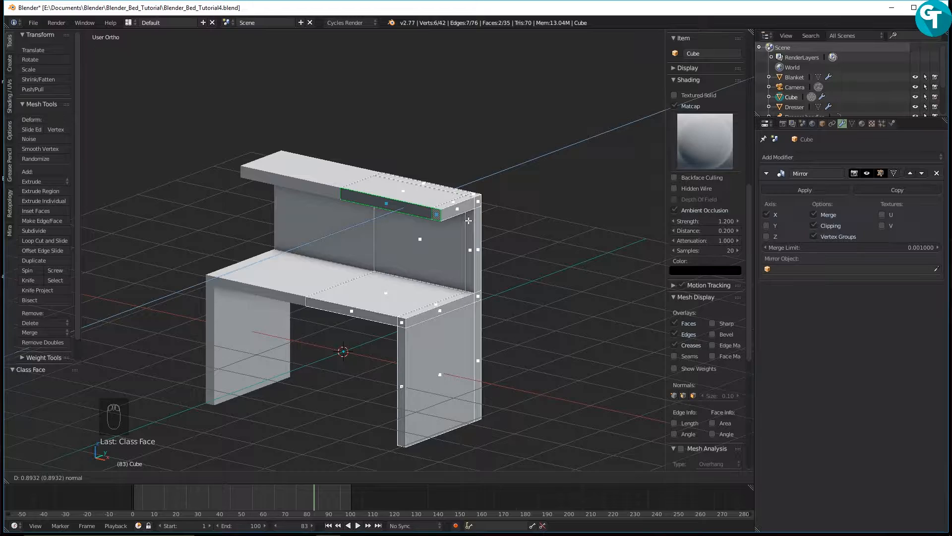
click(468, 220)
Try to delete the back panel's narrow outer front face between the upper shelf and the tabletop
middle_drag(469, 220, 497, 193)
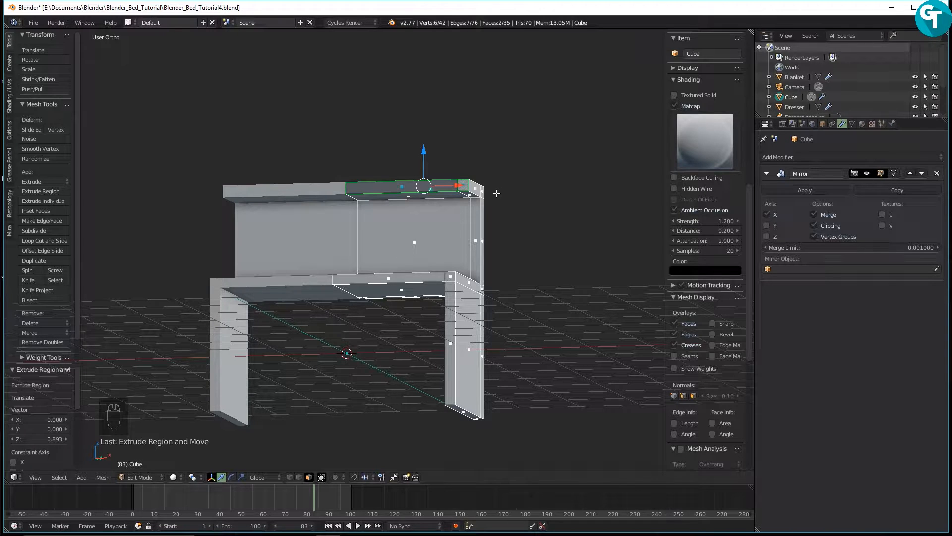
scroll(515, 208, up, 4)
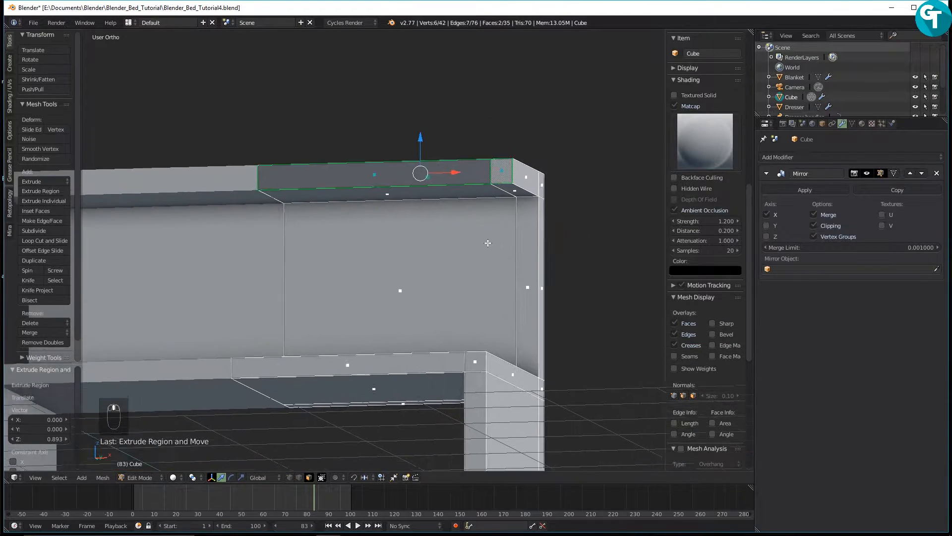
middle_drag(508, 233, 483, 212)
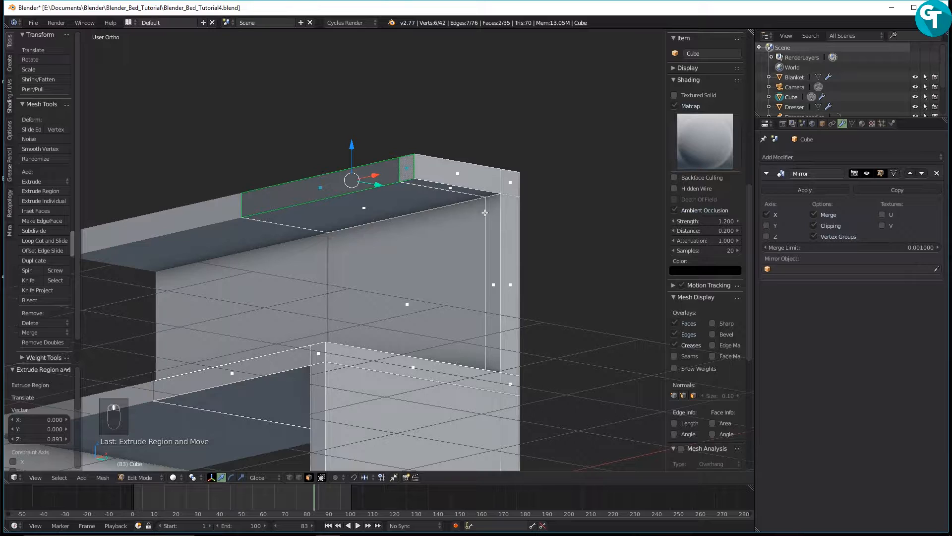
right_click(492, 218)
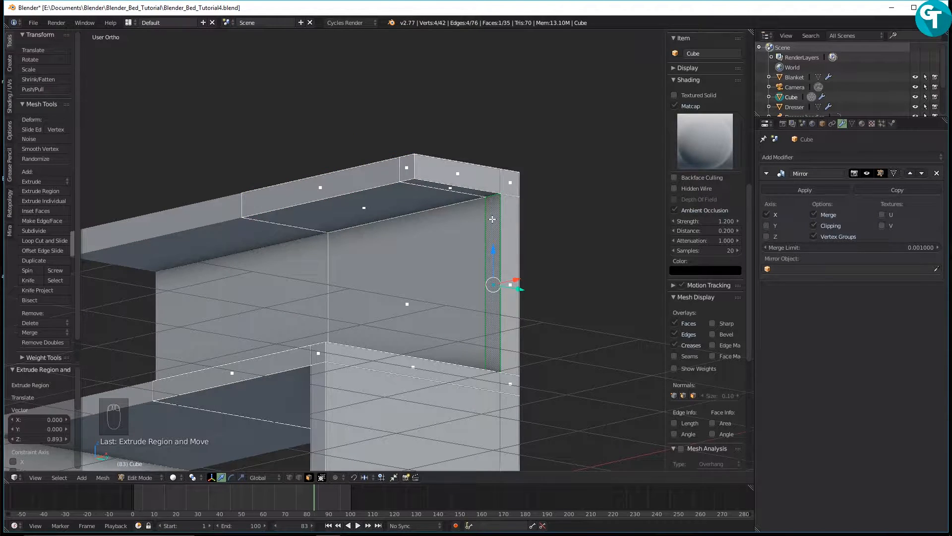
key(x)
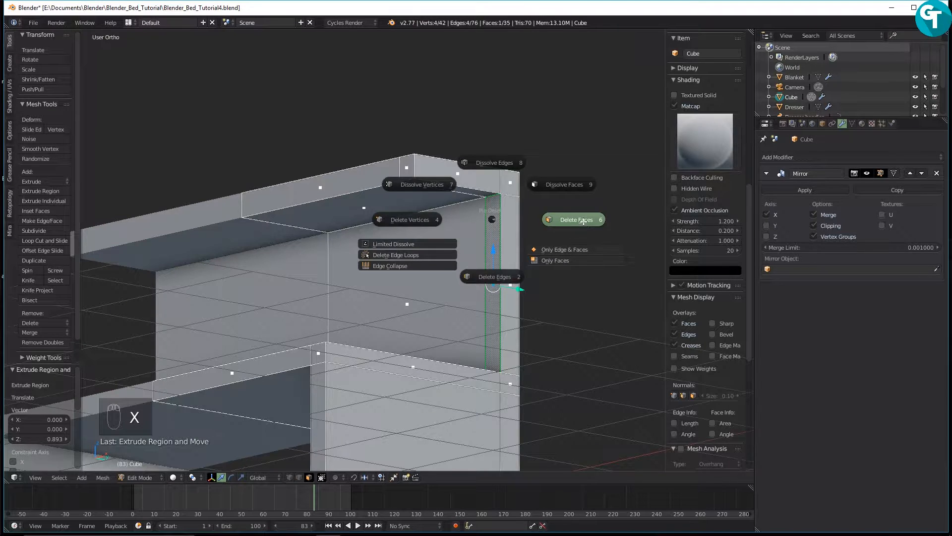
click(583, 224)
Try to extrude the narrow outer face on the upper shelf's underside downward by about 0.790 as a side panel
middle_drag(489, 229, 466, 223)
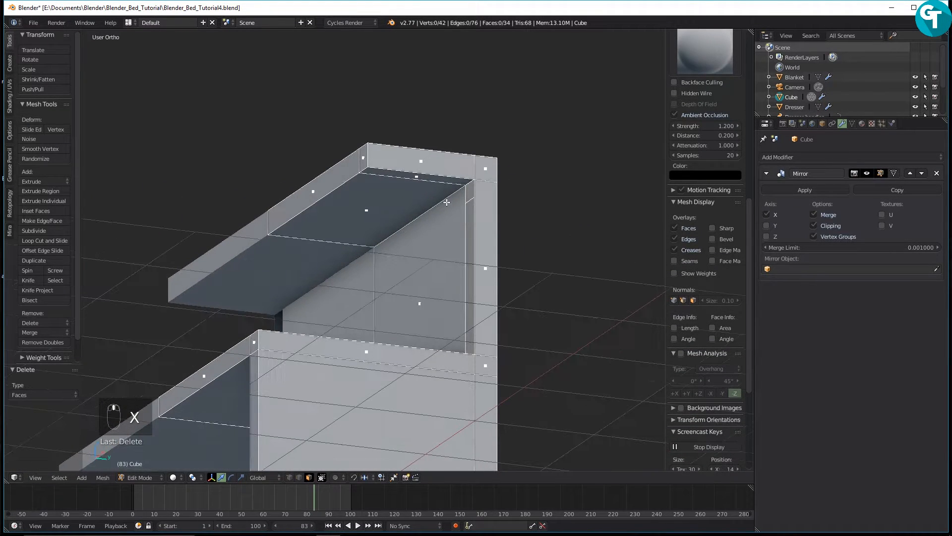
right_click(429, 178)
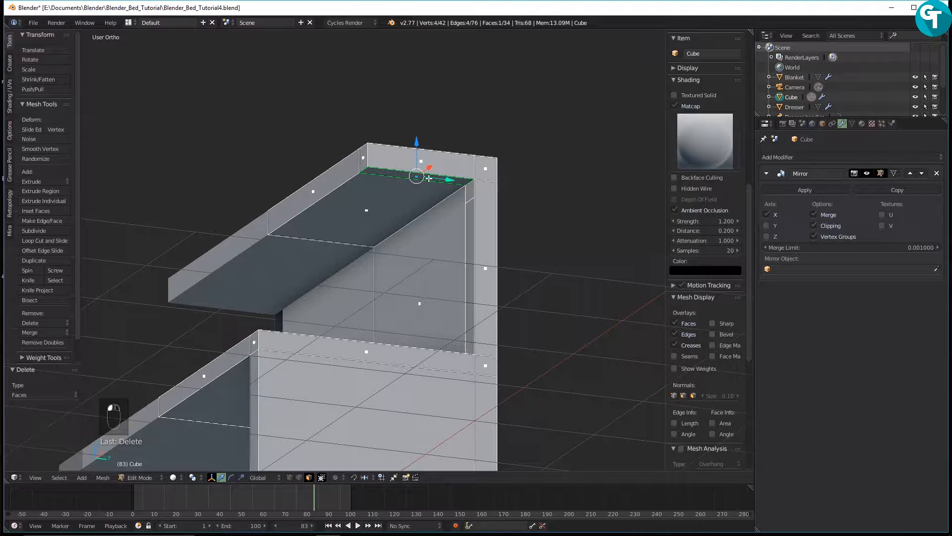
key(e)
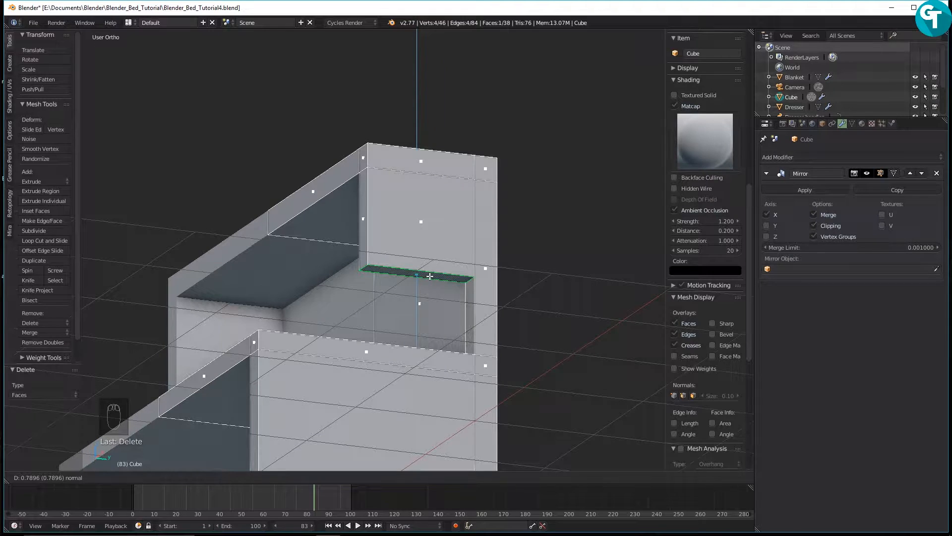
click(429, 276)
middle_drag(430, 276, 513, 316)
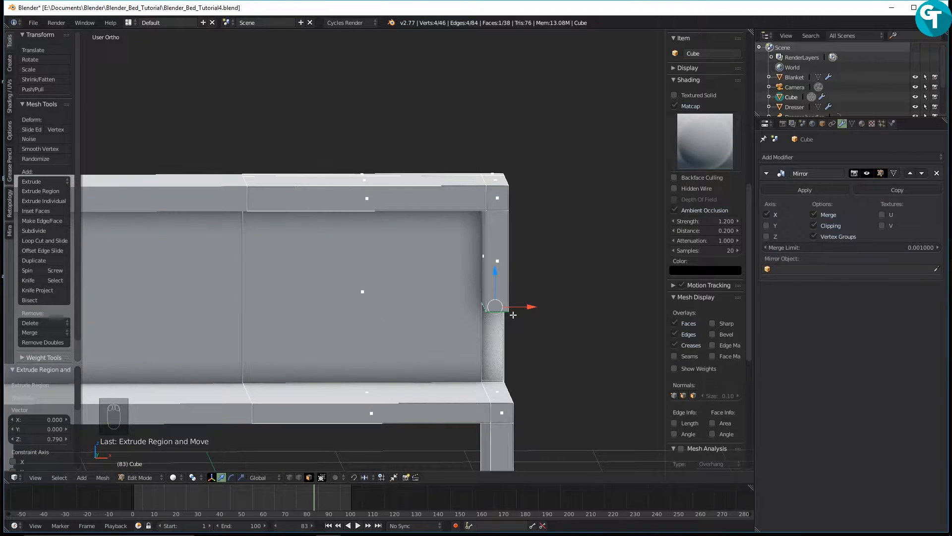
Undo the downward extrusion and the deletion of the back panel's narrow front face
key(ctrl+z)
key(ctrl+z)
key(ctrl+z)
Extrude the back panel's narrow outer front face forward by about 0.887 to form a side panel beneath the upper shelf
middle_drag(513, 316, 414, 306)
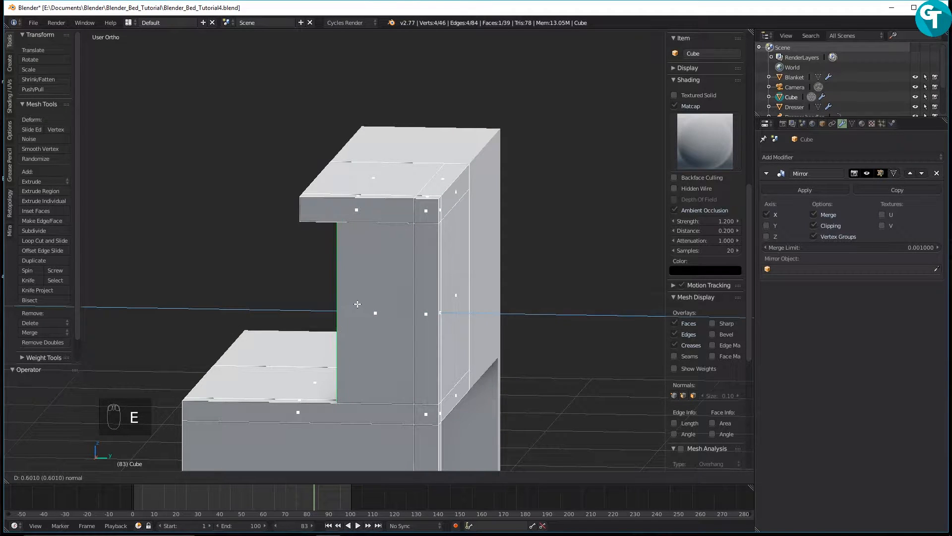
click(321, 306)
middle_drag(321, 306, 444, 309)
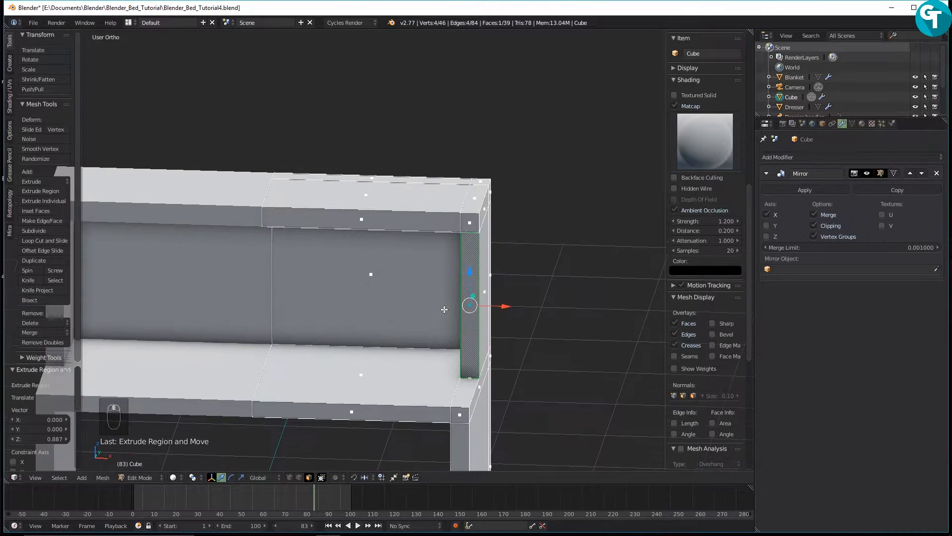
Switch the viewport to wireframe shading and use vertex selection to inspect the corner where the side panel meets the upper shelf
shift+middle_drag(445, 272, 359, 289)
scroll(356, 368, up, 4)
key(z)
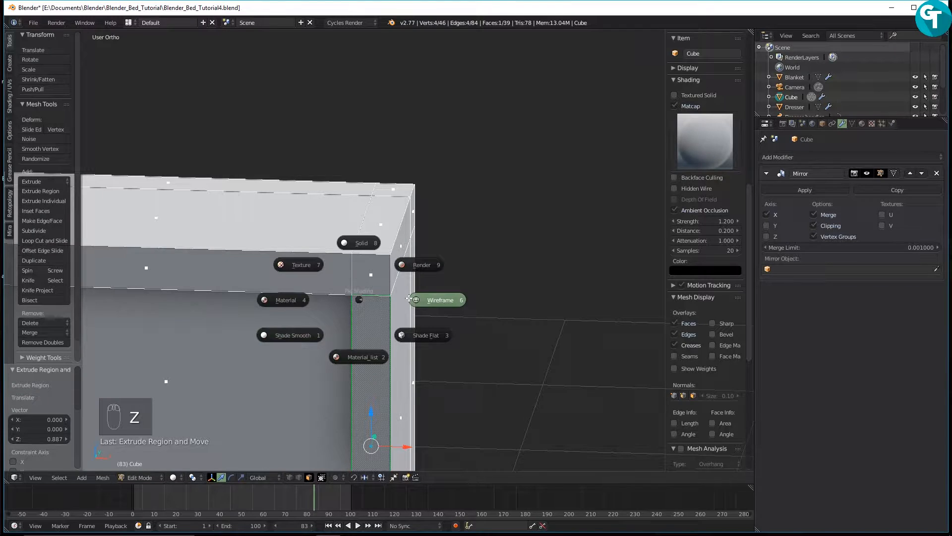
click(434, 298)
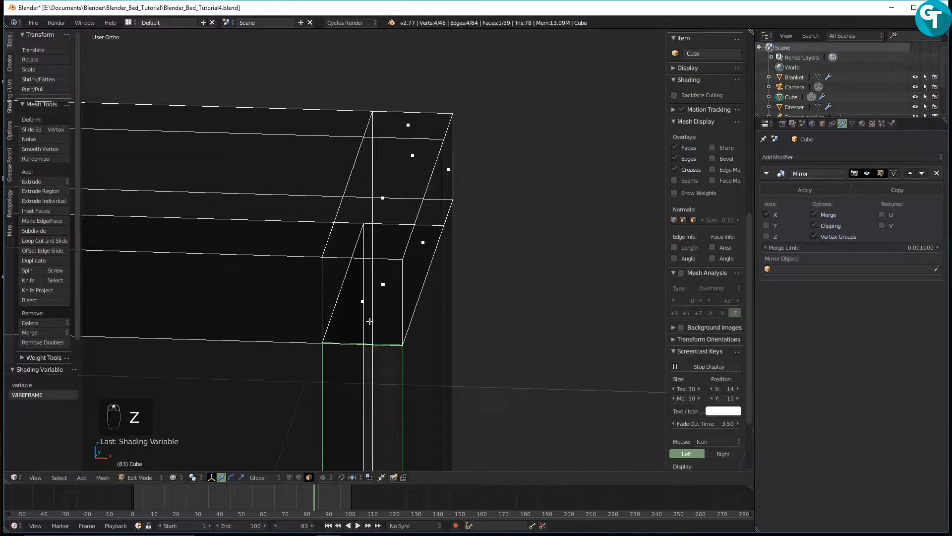
key(Tab)
click(312, 310)
middle_drag(308, 309, 344, 267)
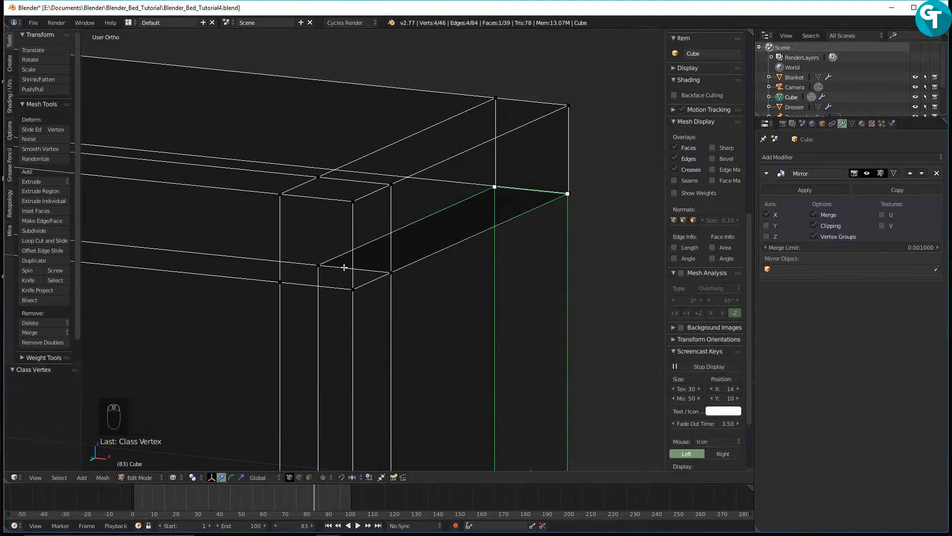
Delete the two overlapping faces where the new side panel meets the upper shelf's underside
key(Tab)
click(399, 247)
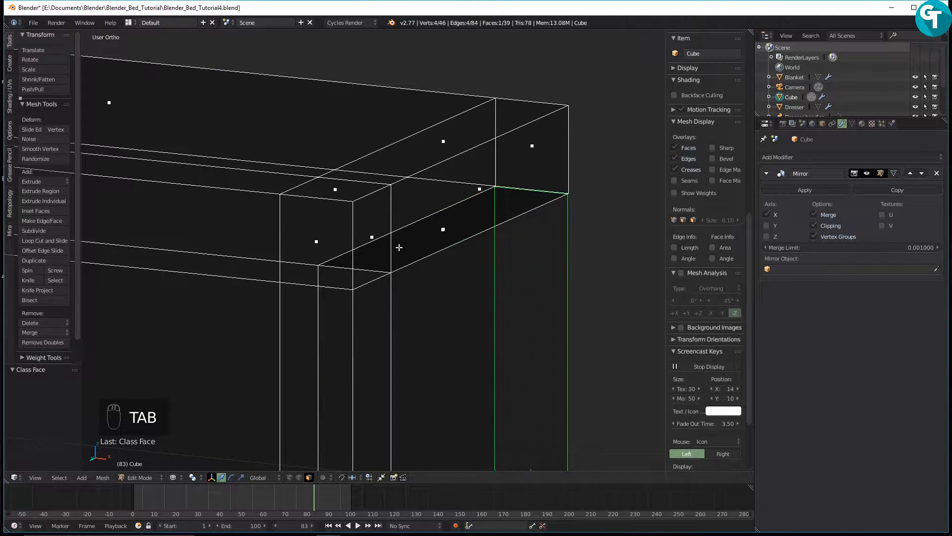
click(442, 230)
key(x)
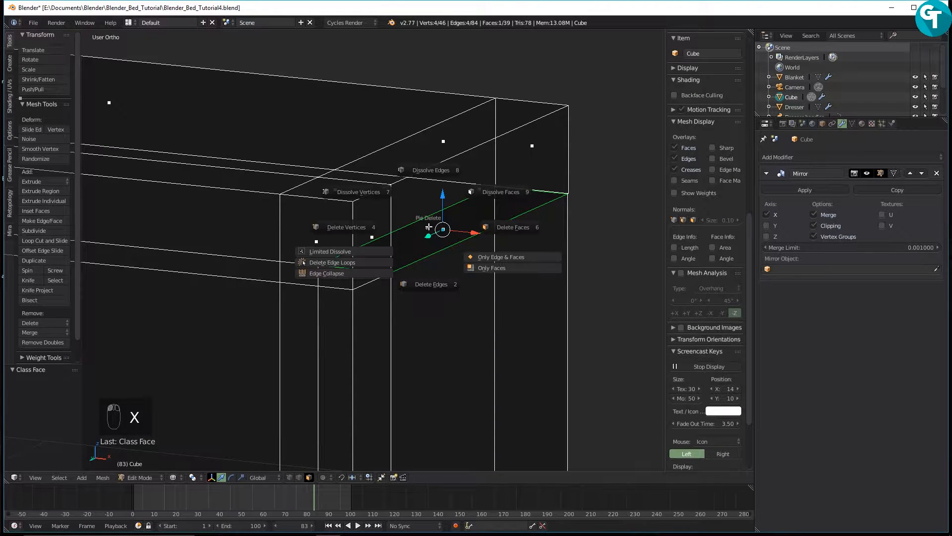
click(484, 226)
click(443, 230)
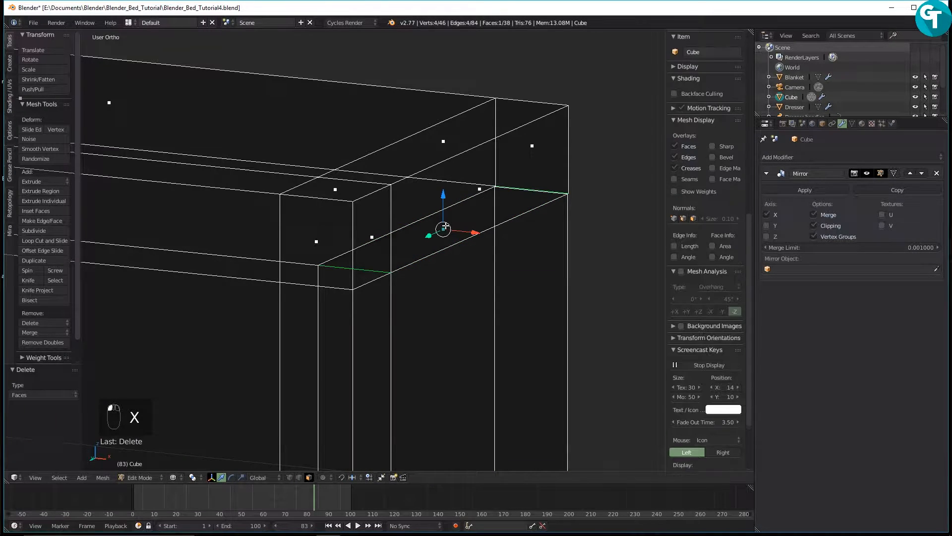
key(x)
click(490, 228)
Move the side panel's two overlapping front top vertices down from the shelf corner, by about 0.035 and 0.022
middle_drag(489, 229, 479, 253)
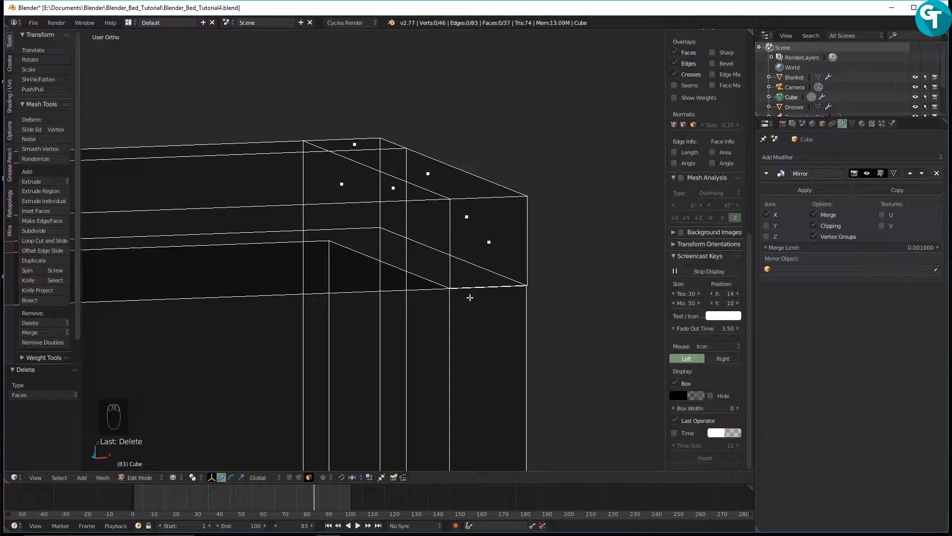
key(Tab)
click(429, 296)
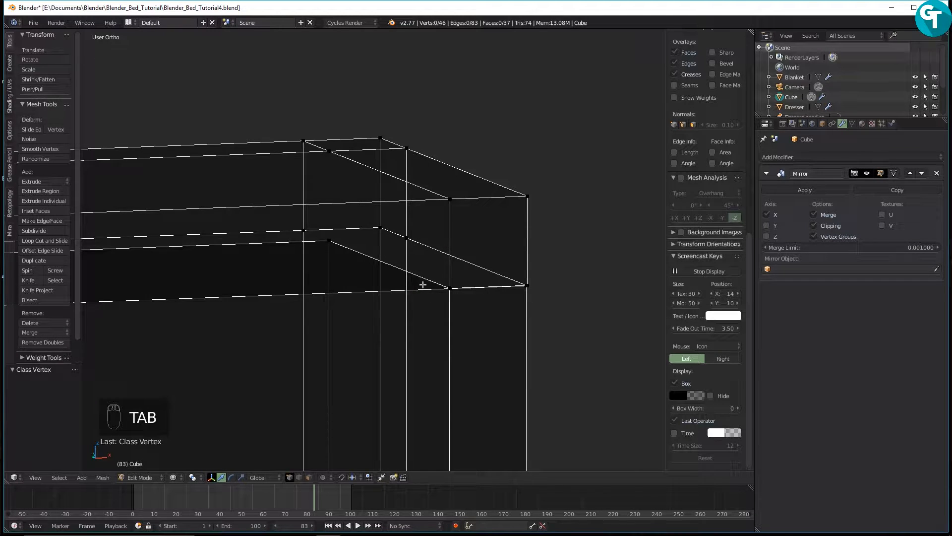
right_click(448, 292)
key(g)
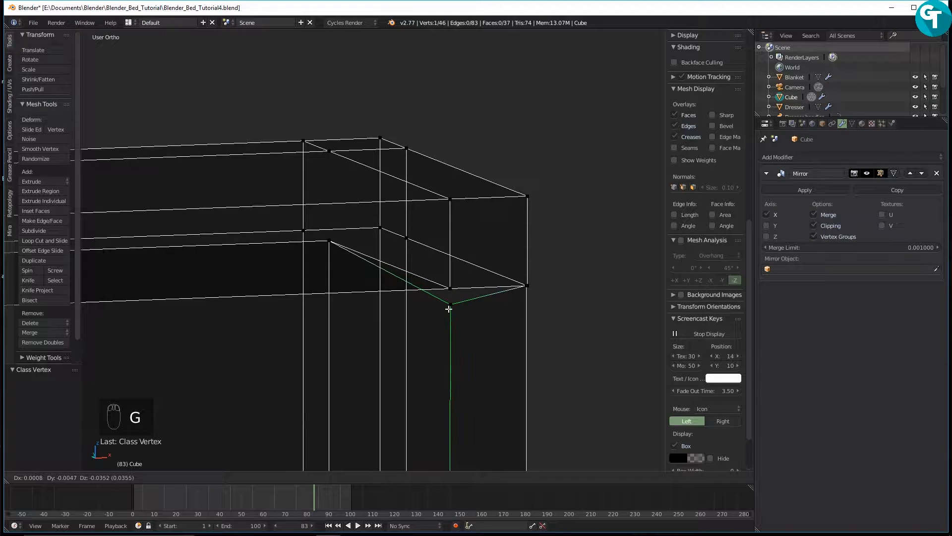
click(448, 308)
right_click(525, 286)
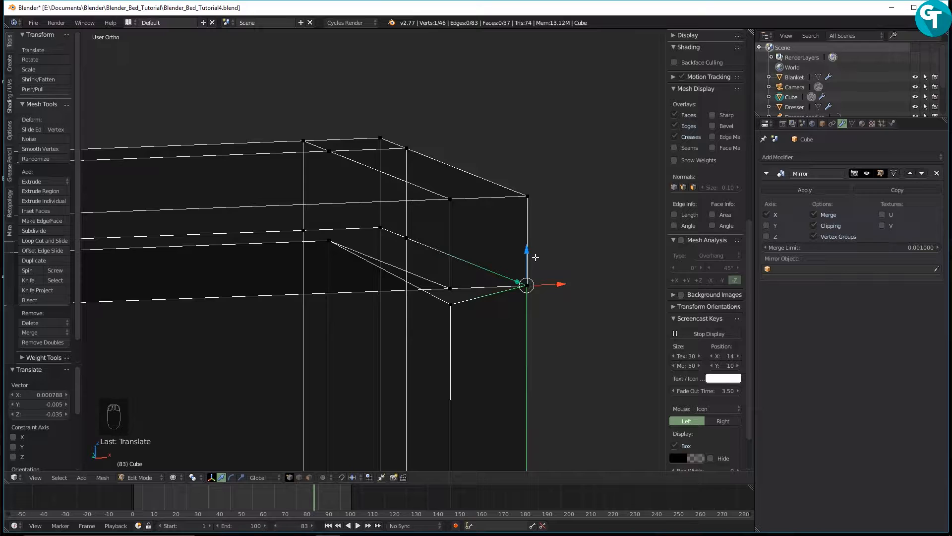
drag(528, 253, 530, 265)
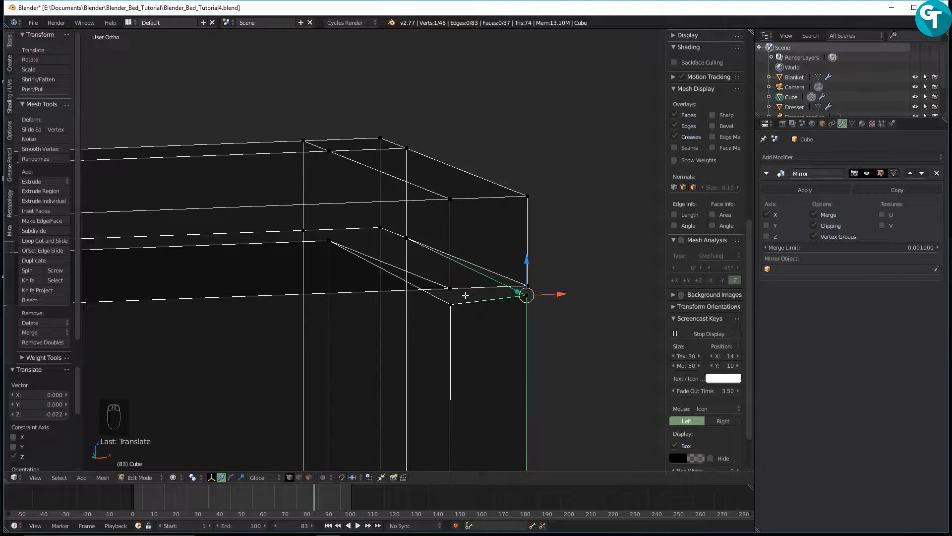
Merge each of the side panel's two lowered front top vertices into its matching upper shelf corner vertex, using At Last
click(446, 309)
middle_drag(460, 296, 333, 282)
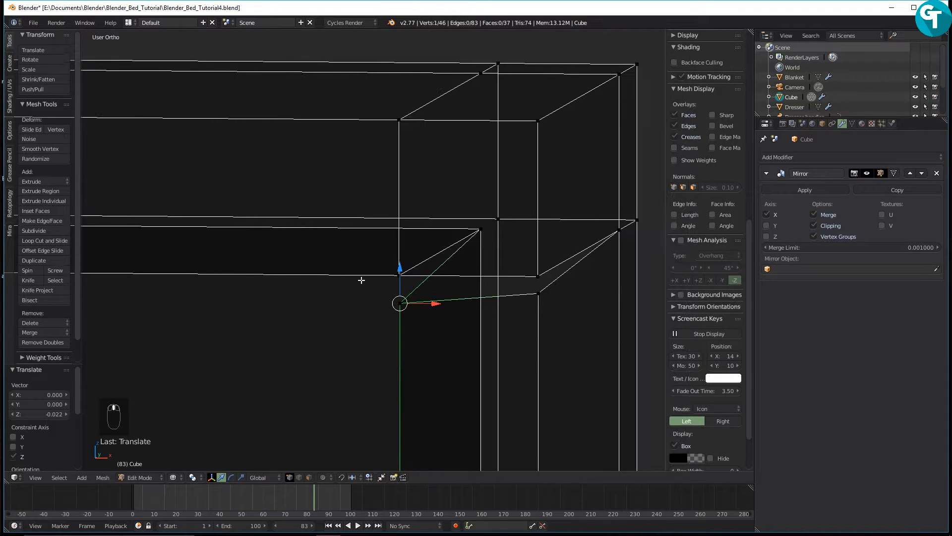
shift+click(410, 271)
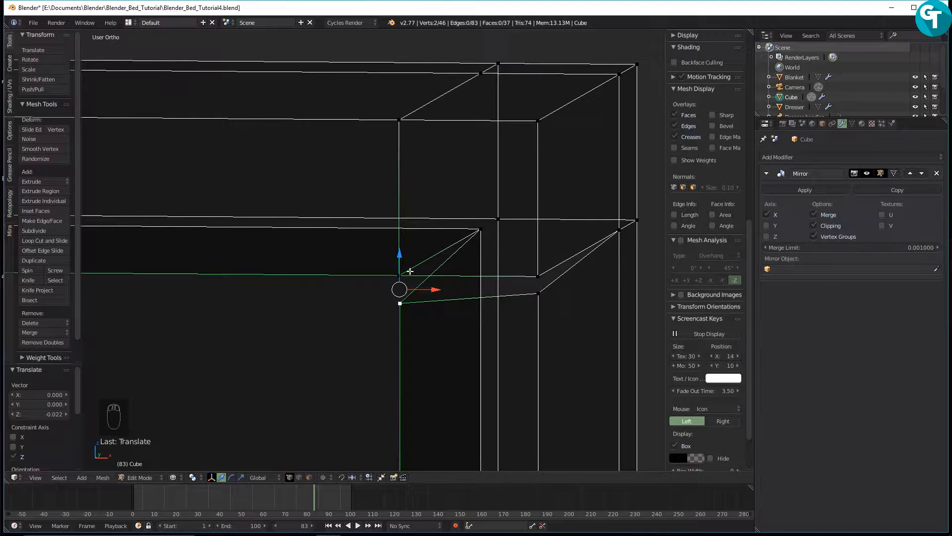
key(alt+m)
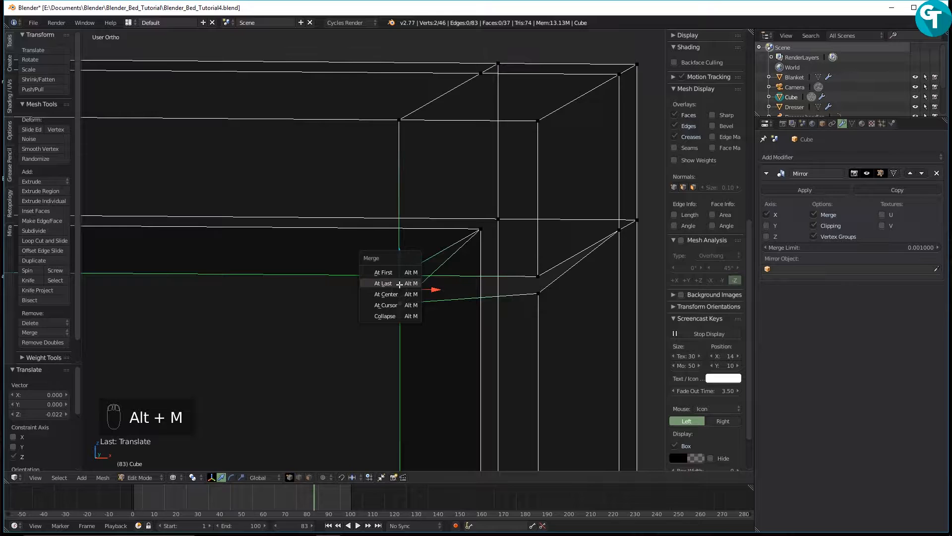
click(406, 284)
click(537, 291)
shift+click(547, 266)
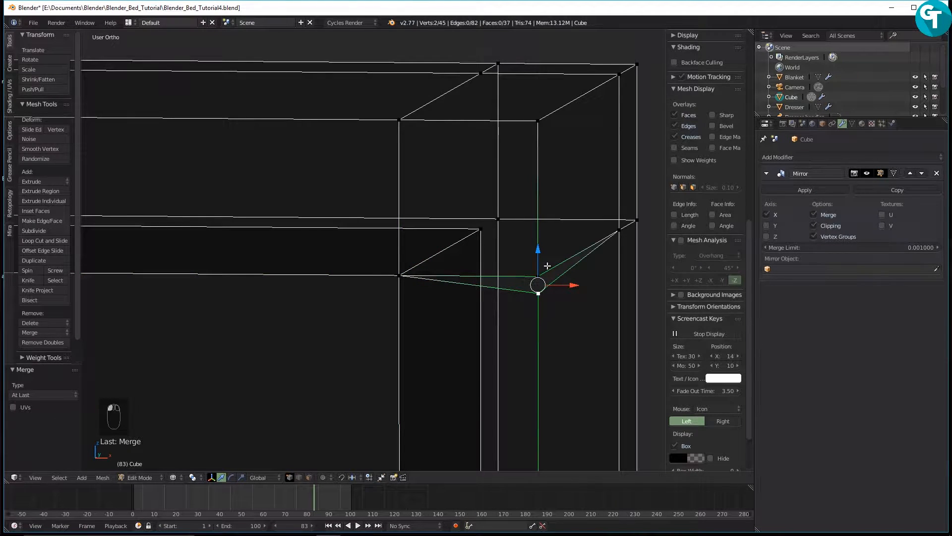
key(alt+m)
click(545, 264)
scroll(473, 280, down, 4)
middle_drag(472, 281, 501, 276)
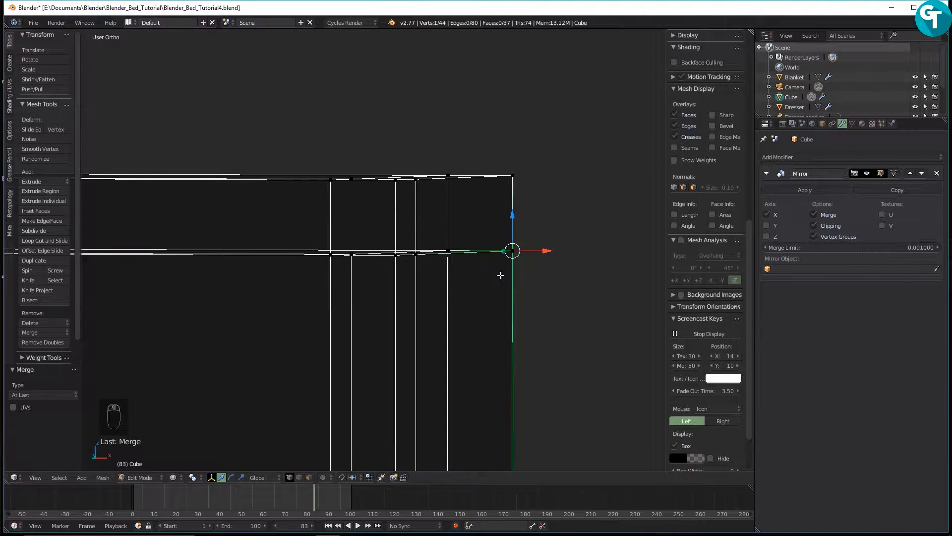
Switch the viewport back to solid shading and examine the joint between the side panel and the upper shelf
key(z)
click(516, 219)
scroll(479, 269, down, 3)
middle_drag(392, 304, 375, 257)
scroll(400, 289, down, 3)
middle_drag(384, 306, 350, 320)
scroll(372, 315, up, 2)
shift+middle_drag(243, 208, 378, 178)
scroll(285, 231, up, 1)
scroll(270, 181, down, 2)
scroll(268, 181, down, 1)
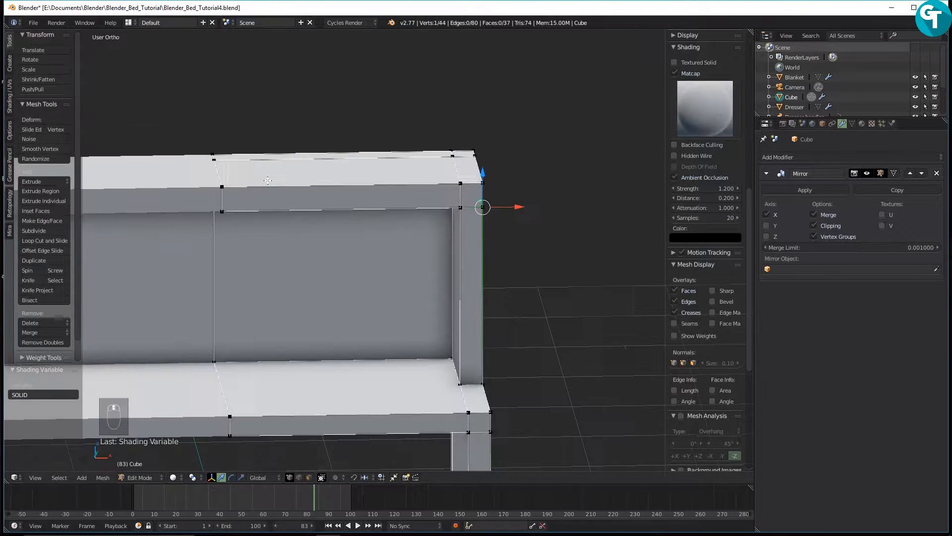
middle_drag(302, 204, 288, 206)
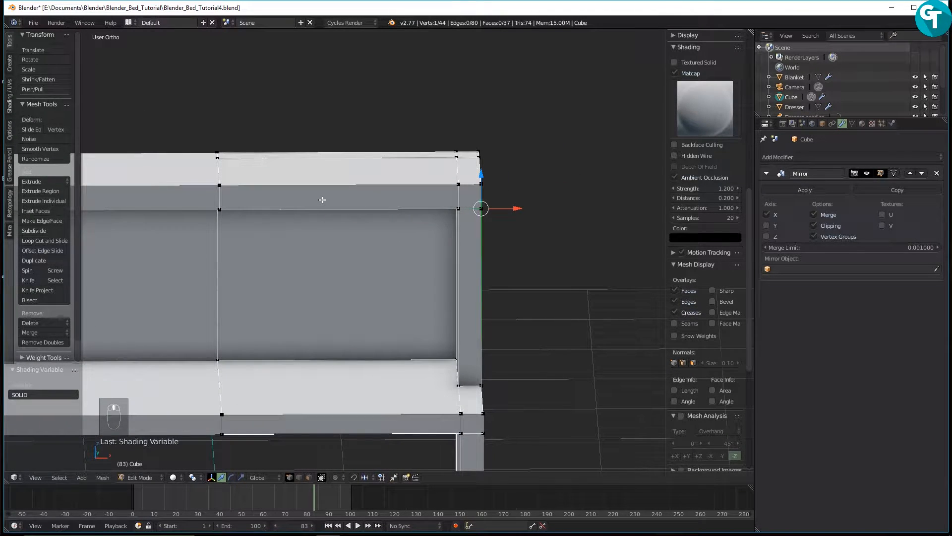
Add two closely spaced horizontal loop cuts around the side panel and back panel, slightly below the middle of the compartment
key(ctrl+r)
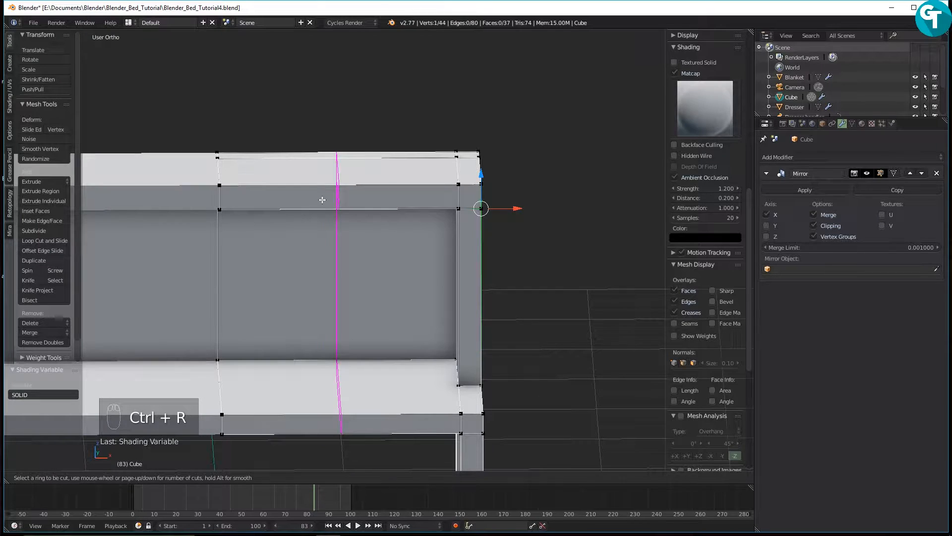
click(483, 287)
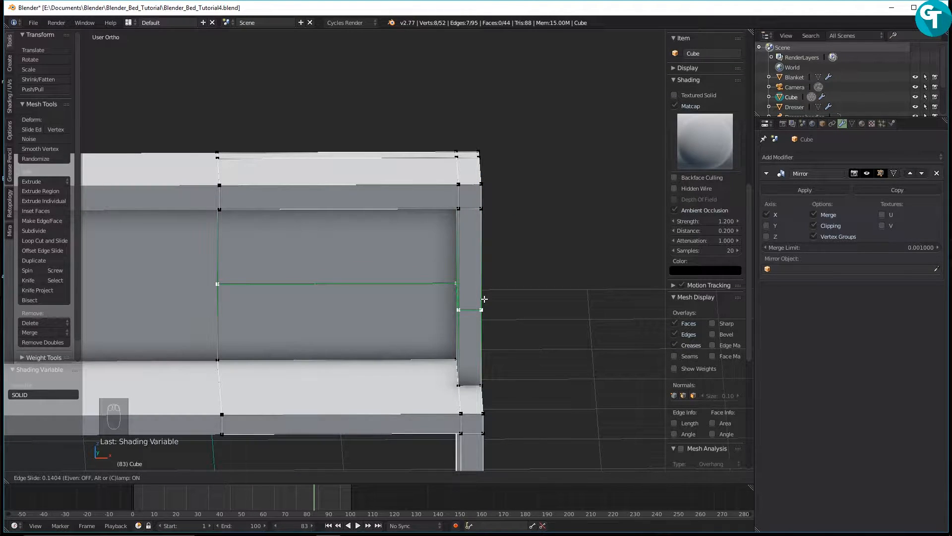
click(482, 308)
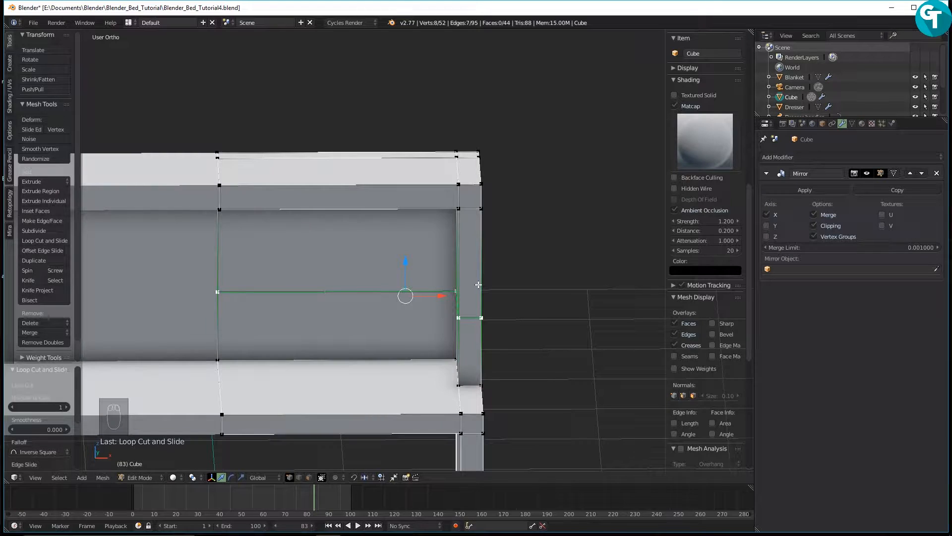
key(ctrl+r)
click(478, 284)
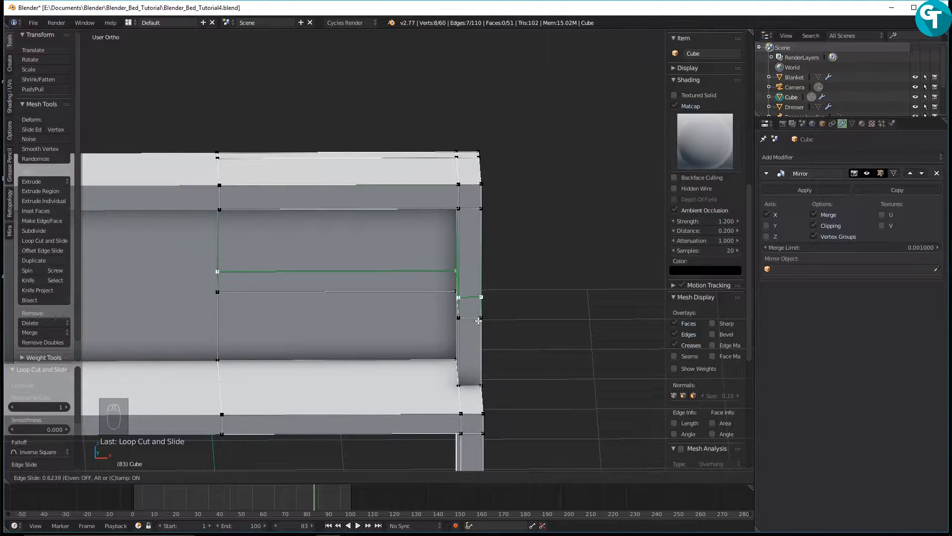
click(471, 321)
mouse_move(471, 321)
middle_down()
mouse_move(523, 295)
mouse_move(523, 308)
mouse_move(474, 299)
mouse_move(481, 279)
mouse_move(494, 286)
mouse_move(432, 332)
mouse_move(489, 283)
mouse_move(519, 295)
mouse_move(452, 323)
middle_up()
Switch to face selection and delete the narrow horizontal back panel face between the two new loop cuts
key(Tab)
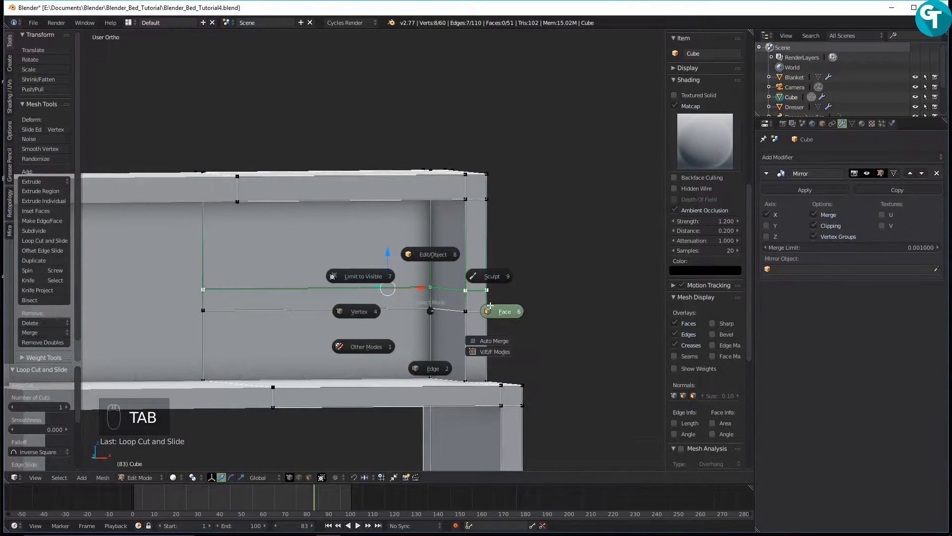
click(504, 311)
scroll(431, 306, down, 1)
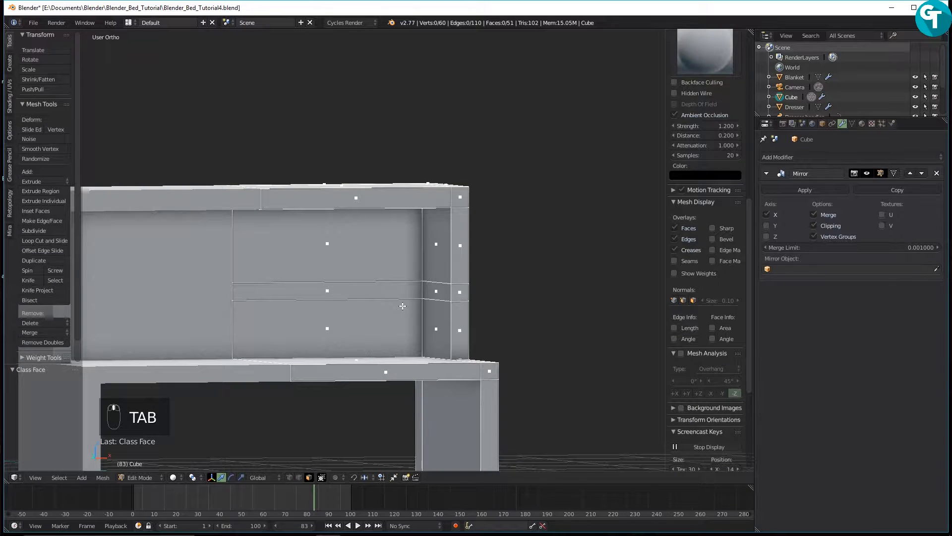
middle_drag(402, 305, 382, 295)
click(369, 286)
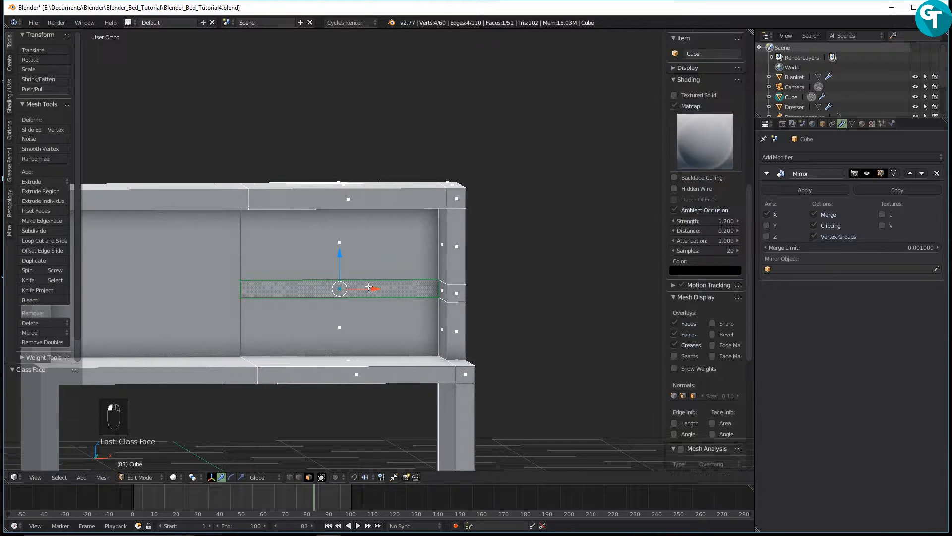
key(x)
click(430, 286)
Extrude the narrow strip on the side panel's inner face toward the desk's middle by about 0.928 to form a small shelf
middle_drag(430, 287, 348, 290)
click(426, 286)
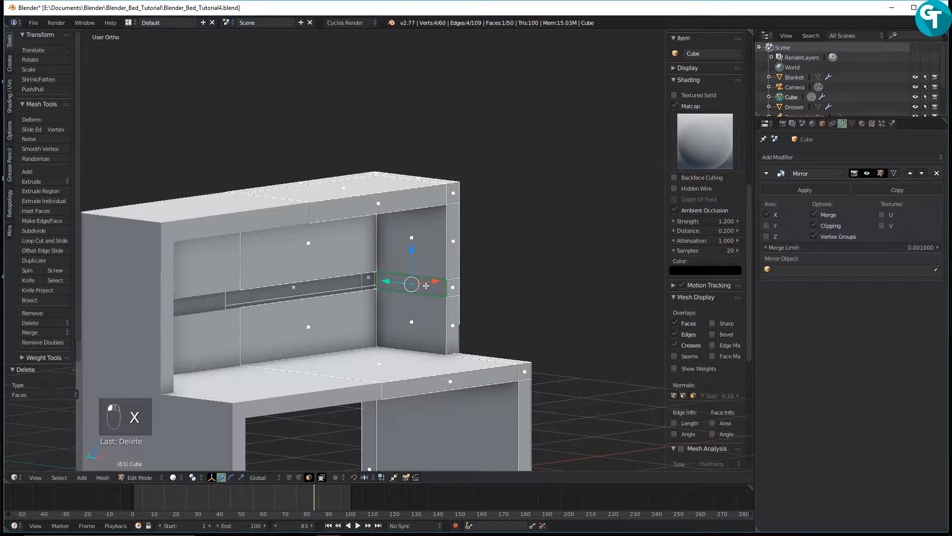
key(e)
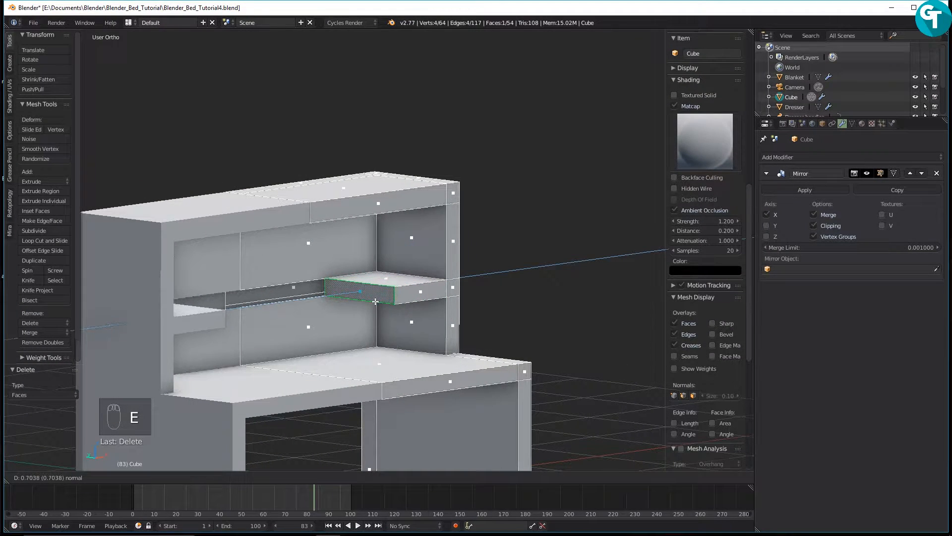
click(369, 299)
Add a centred vertical loop cut through the upper shelf, back panel and desktop, in line with the small shelf's free end
middle_drag(370, 299, 354, 255)
scroll(402, 326, up, 2)
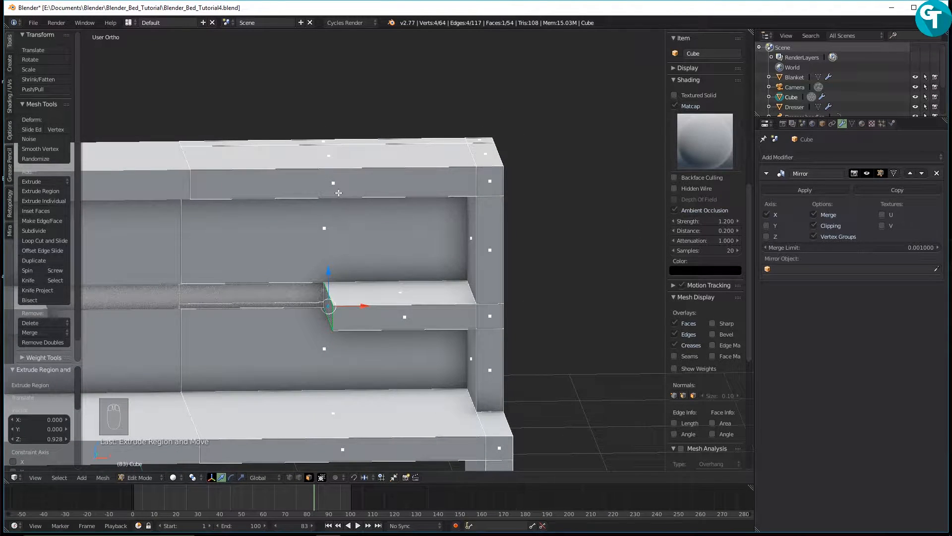
key(ctrl+r)
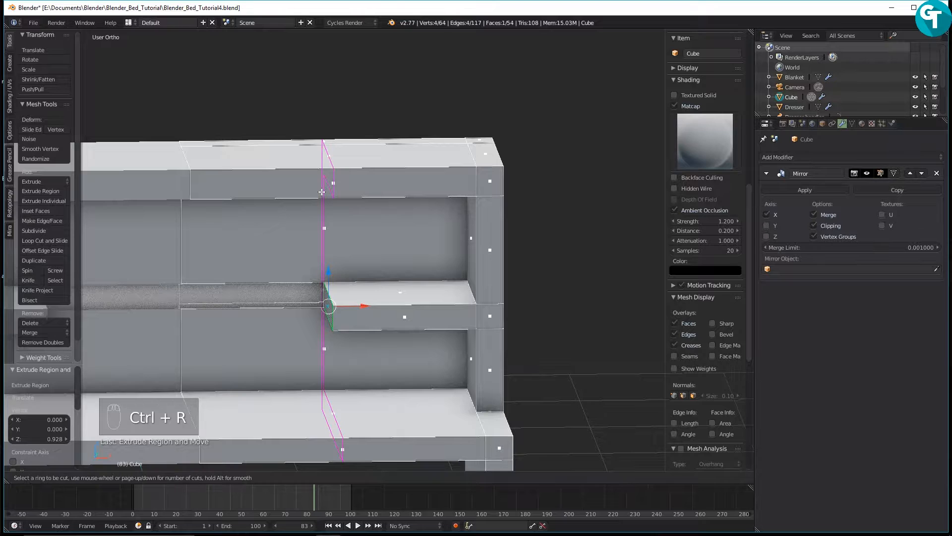
click(322, 191)
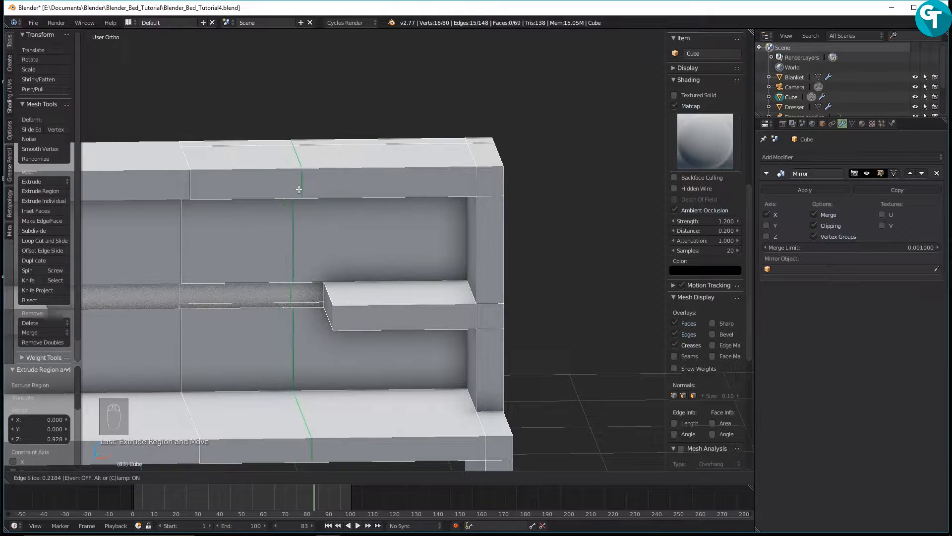
right_click(325, 190)
middle_drag(337, 210, 359, 198)
scroll(340, 203, down, 1)
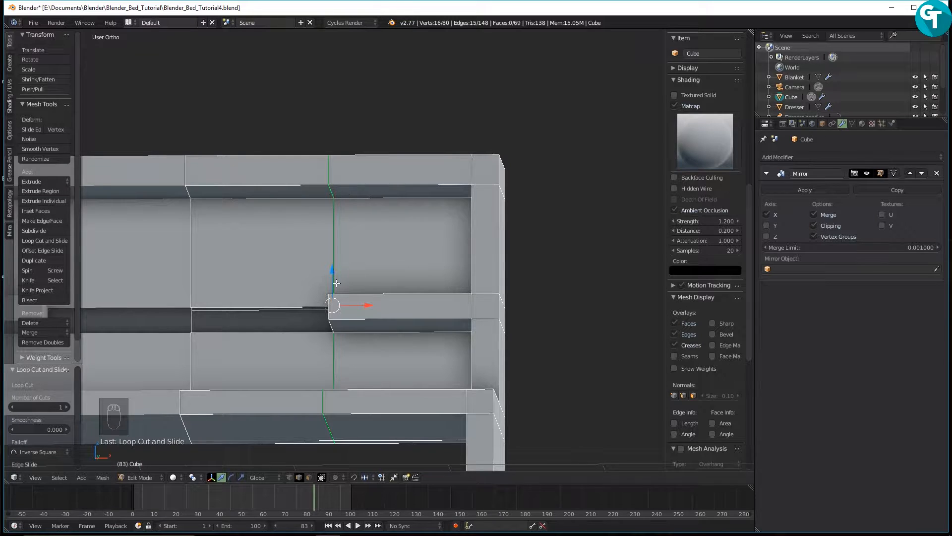
Add a loop cut near the small shelf's free end and a matching vertical one through the upper shelf, back panel and desktop
middle_drag(337, 283, 343, 307)
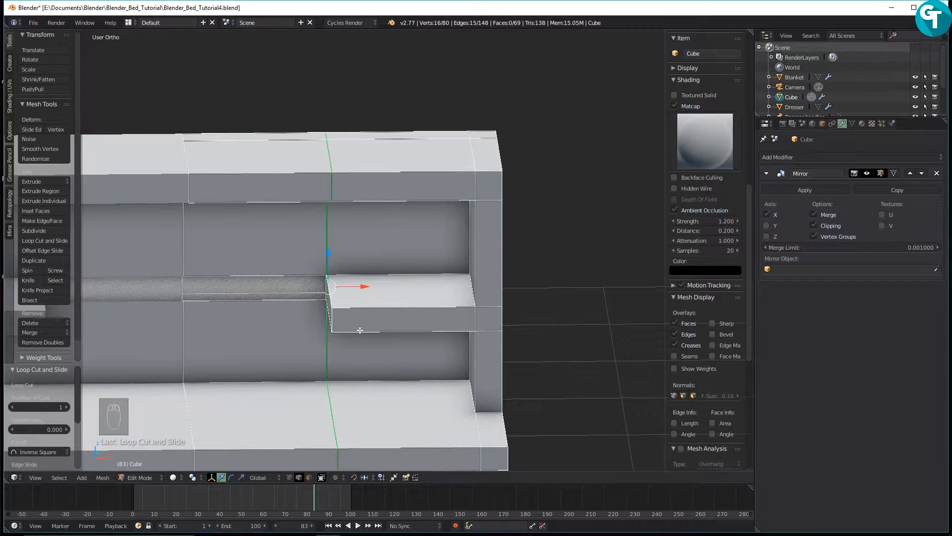
key(ctrl+r)
click(356, 328)
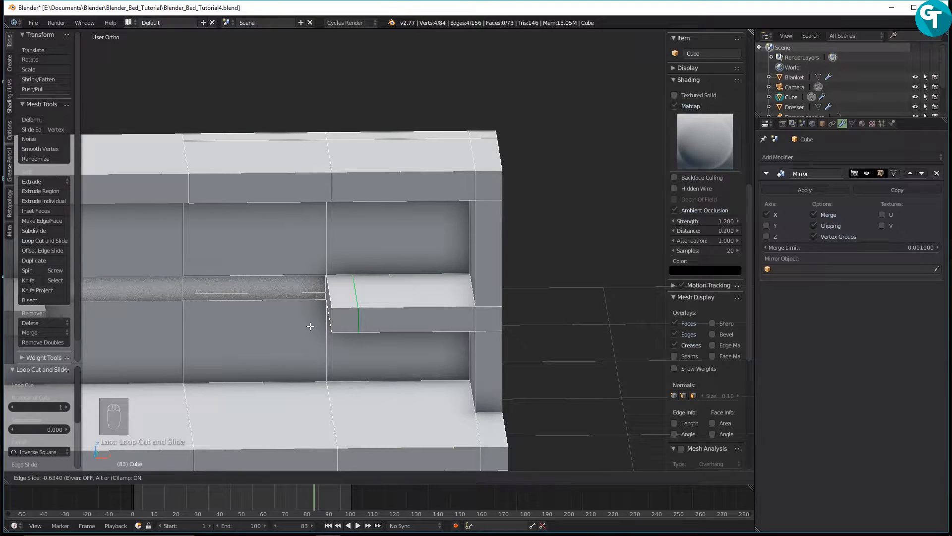
click(310, 326)
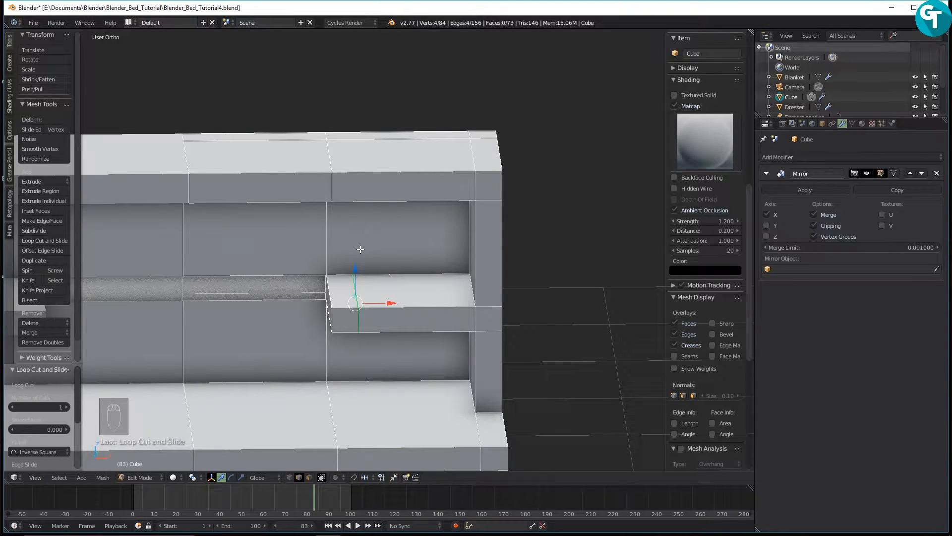
key(ctrl+r)
click(344, 171)
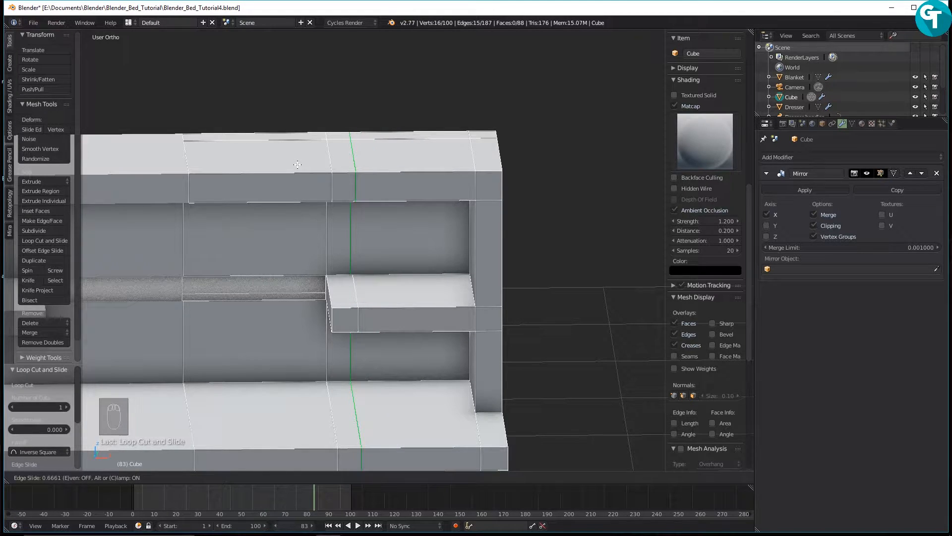
click(298, 164)
In face selection, delete the narrow vertical back panel face above the small shelf and the narrow end face on that shelf's top
middle_drag(386, 238, 434, 204)
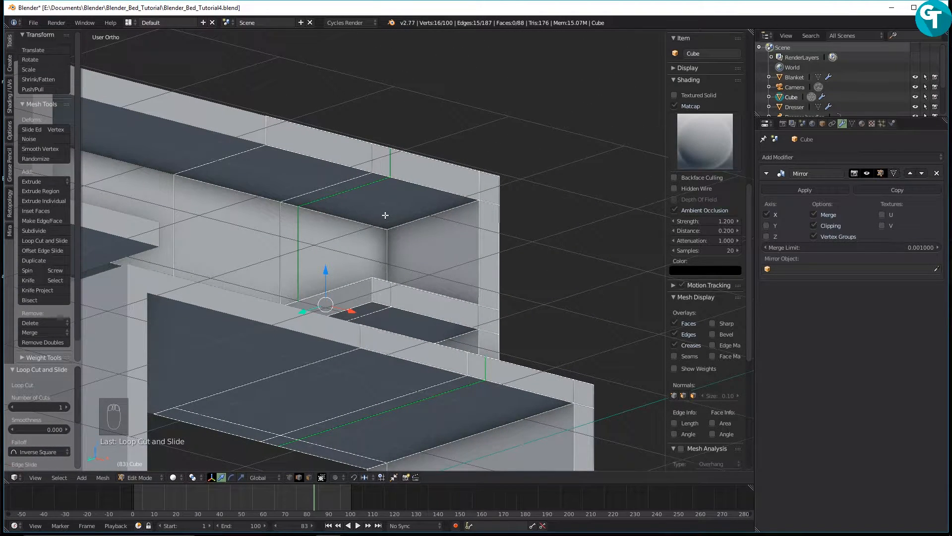
key(Tab)
click(449, 217)
middle_drag(448, 217, 337, 256)
right_click(336, 253)
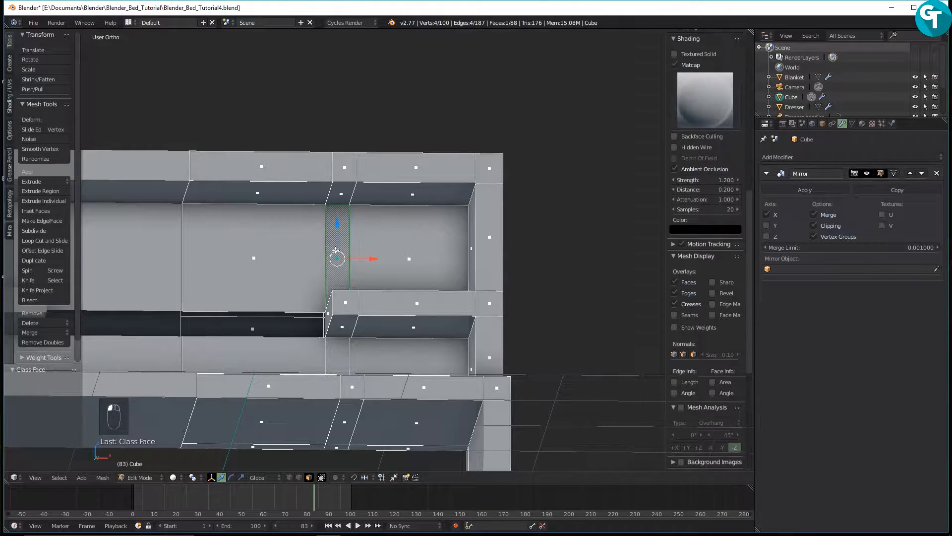
key(x)
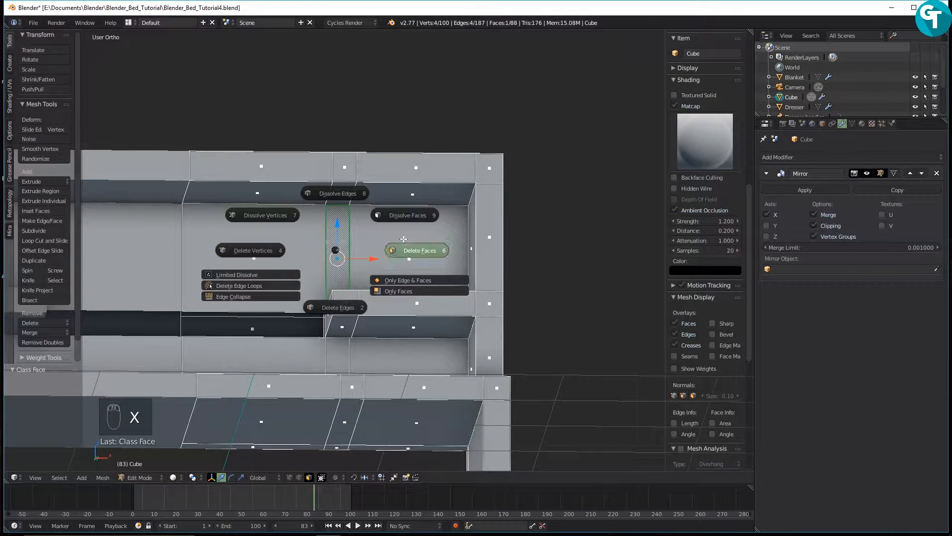
click(343, 258)
middle_drag(342, 258, 361, 292)
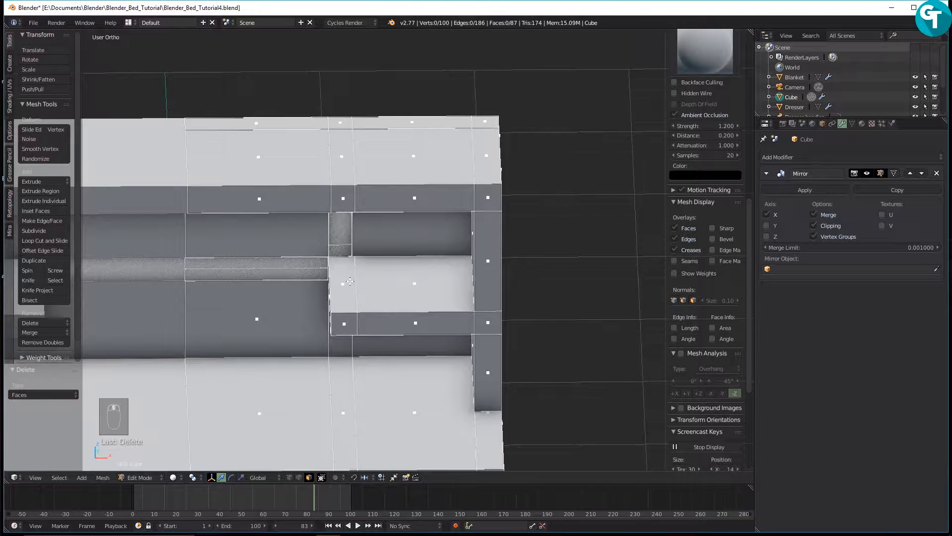
right_click(341, 278)
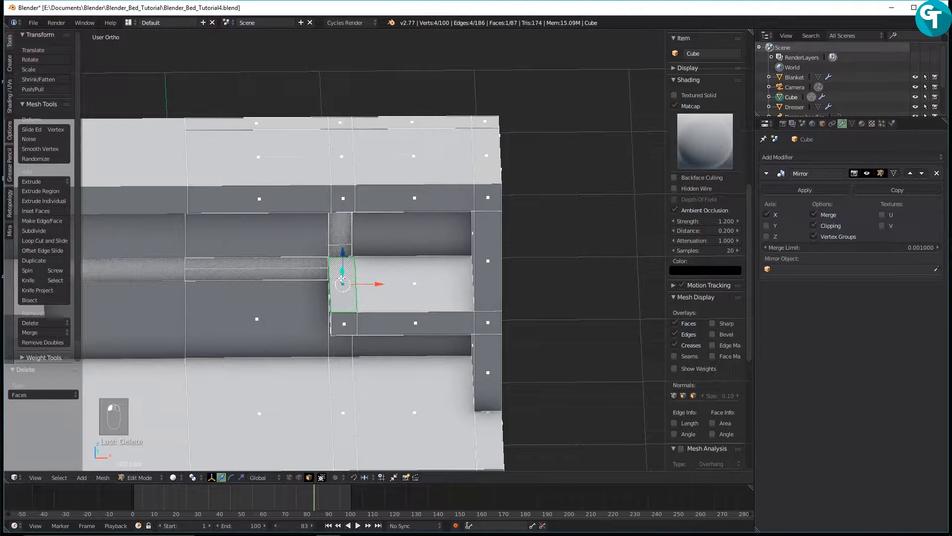
key(x)
click(385, 276)
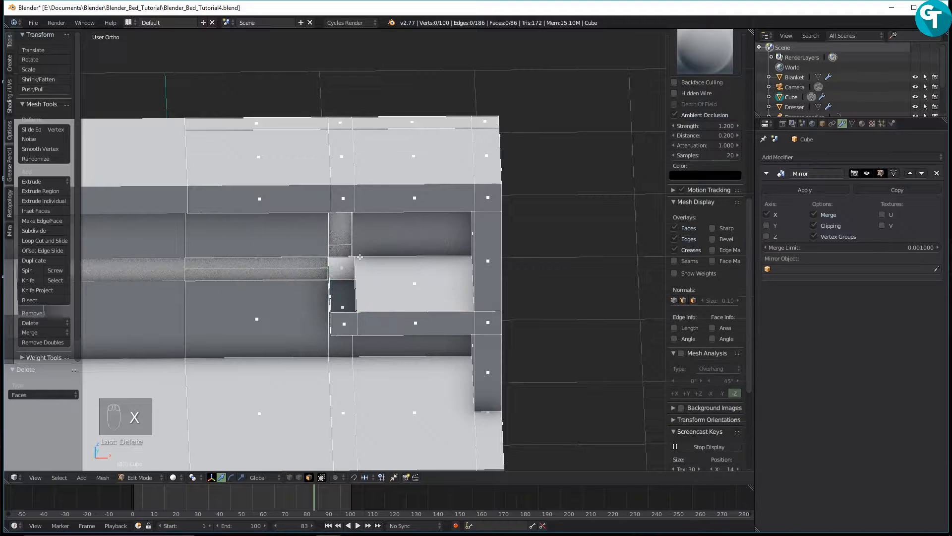
Extrude the narrow face on the upper shelf's underside down by about 0.710 to form a vertical divider meeting the small shelf
middle_drag(360, 257, 345, 201)
right_click(342, 195)
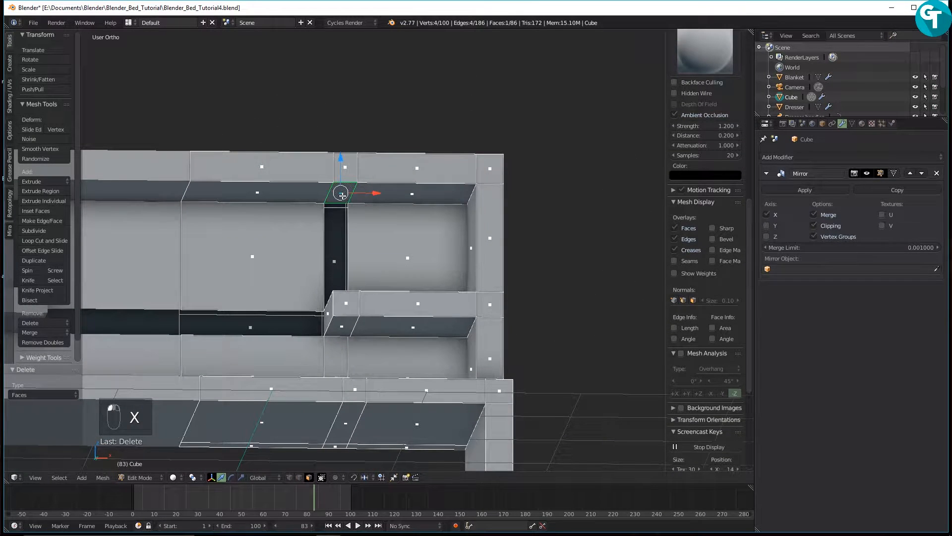
key(e)
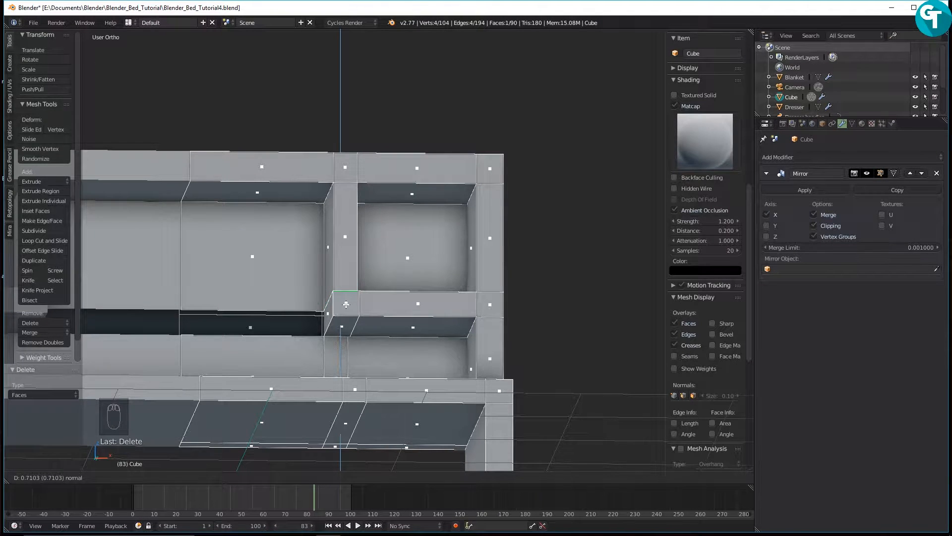
click(346, 304)
In vertex selection, merge the divider's lower front vertex on the outer side with the small shelf's adjacent vertex, using At Last
middle_drag(346, 304, 356, 326)
key(Tab)
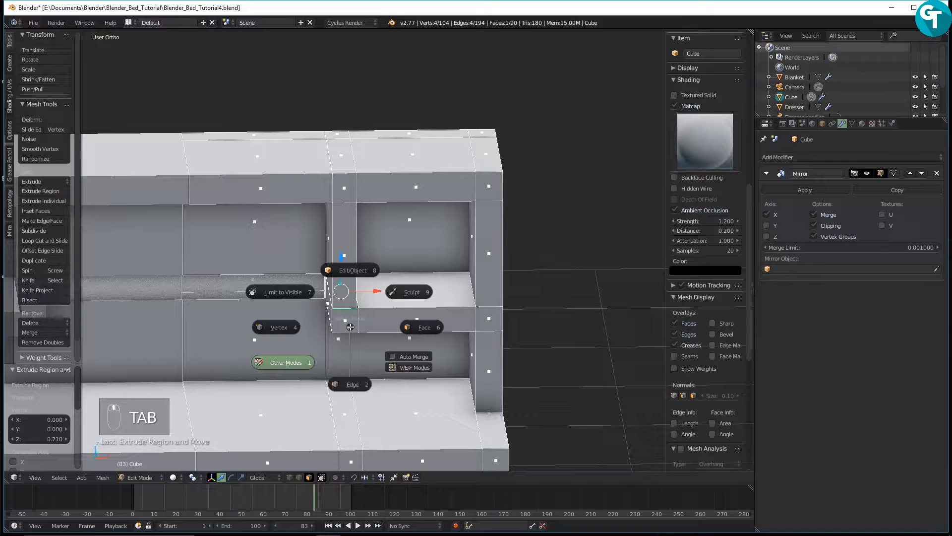
click(268, 324)
scroll(350, 320, up, 9)
shift+middle_drag(355, 297, 410, 125)
middle_drag(390, 172, 330, 287)
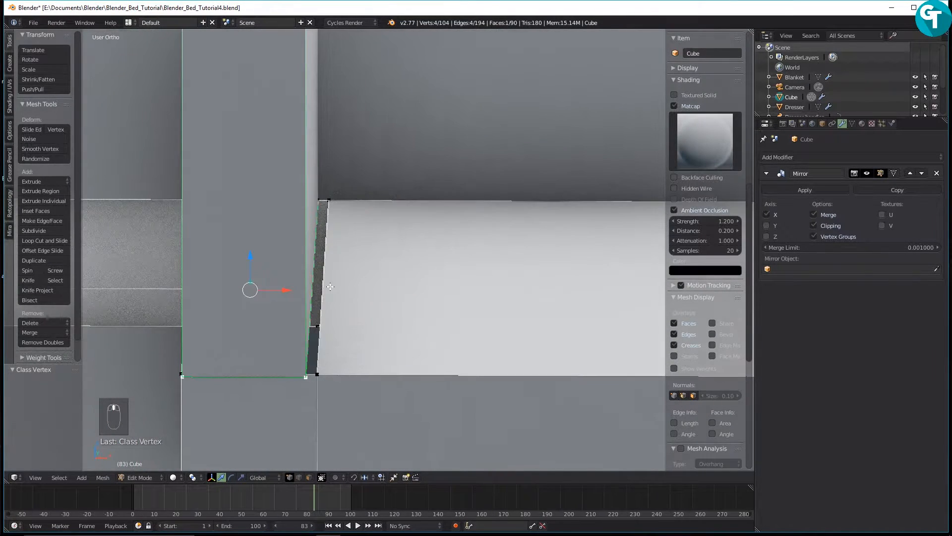
right_click(306, 376)
shift+right_click(331, 360)
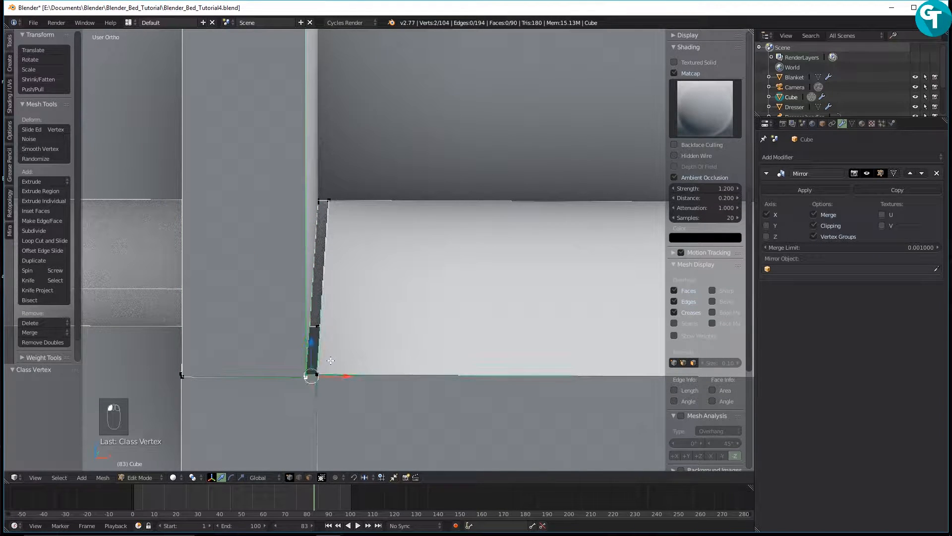
key(alt+n)
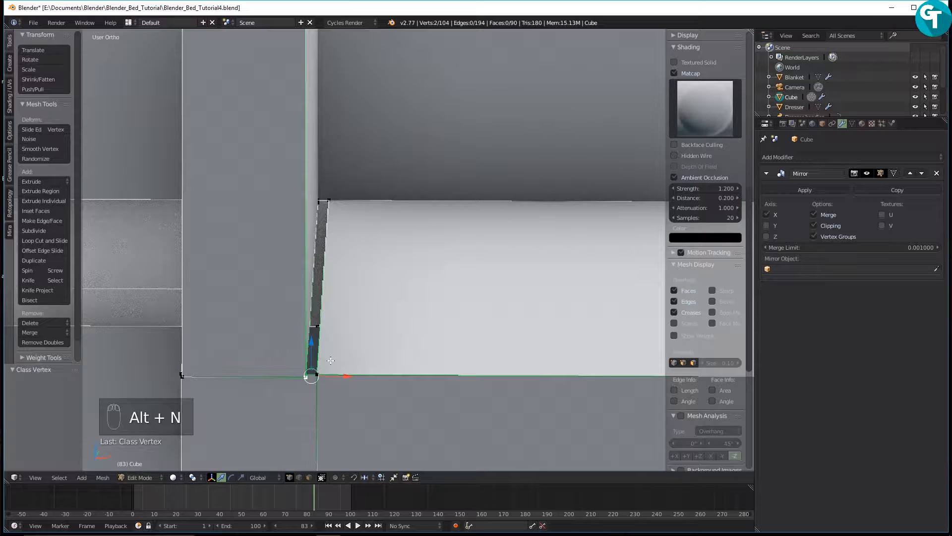
key(alt+n)
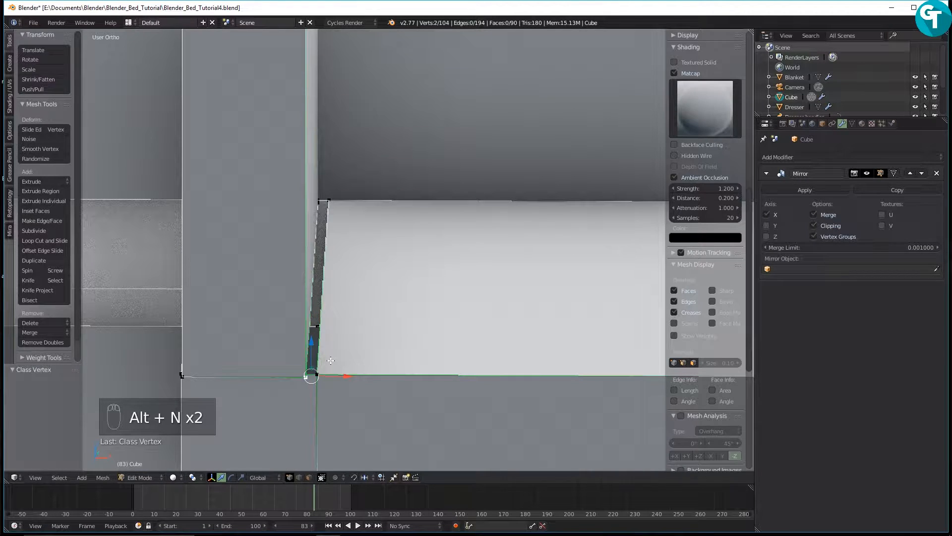
key(alt+m)
click(330, 360)
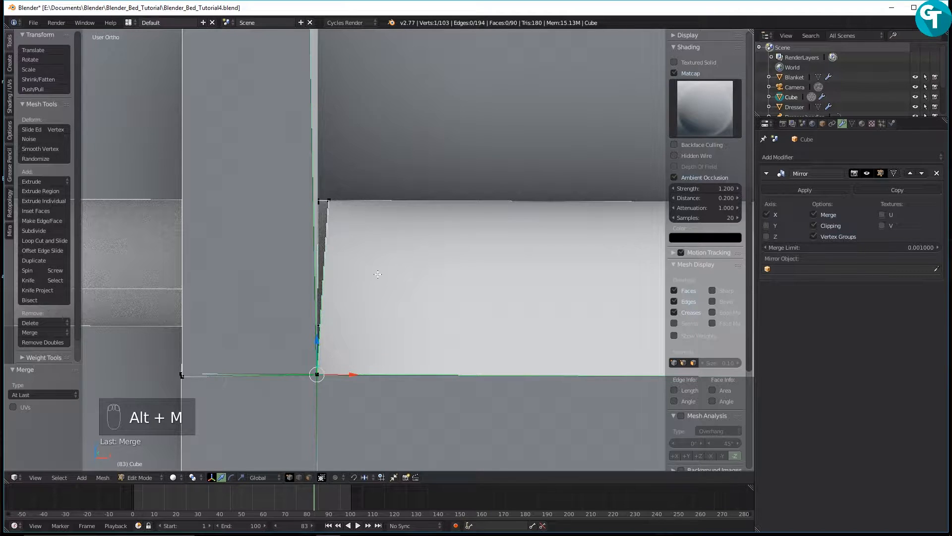
Merge the two neighbouring vertices at the divider's lower rear corner on the outer side, using At Last
click(329, 199)
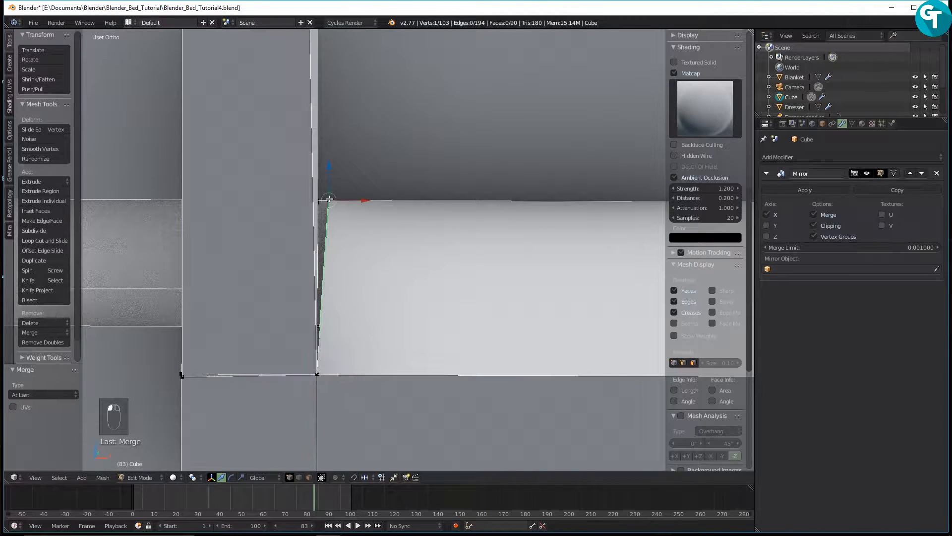
shift+click(318, 201)
key(alt+m)
click(337, 190)
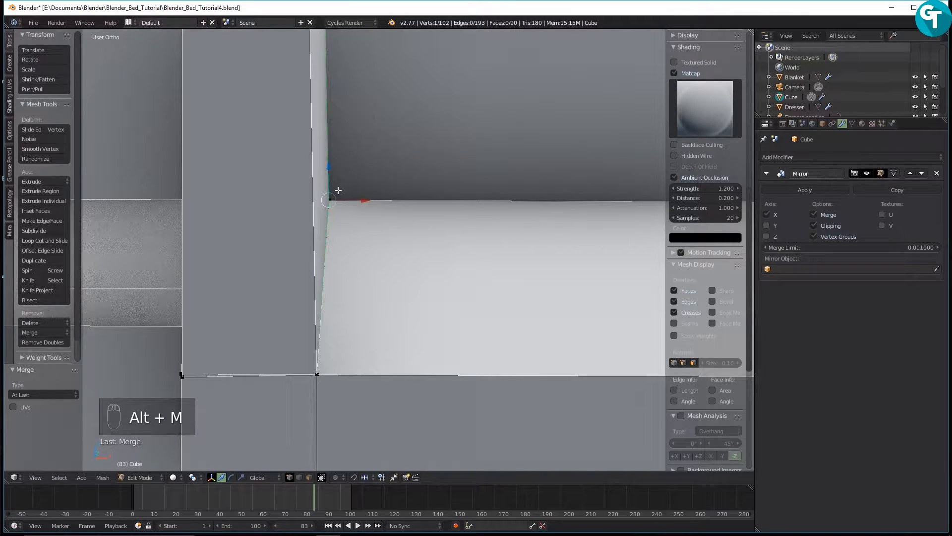
Hide the transform manipulator and merge the two close vertices at the divider's lower front corner facing the desk's centre
middle_drag(350, 334, 396, 292)
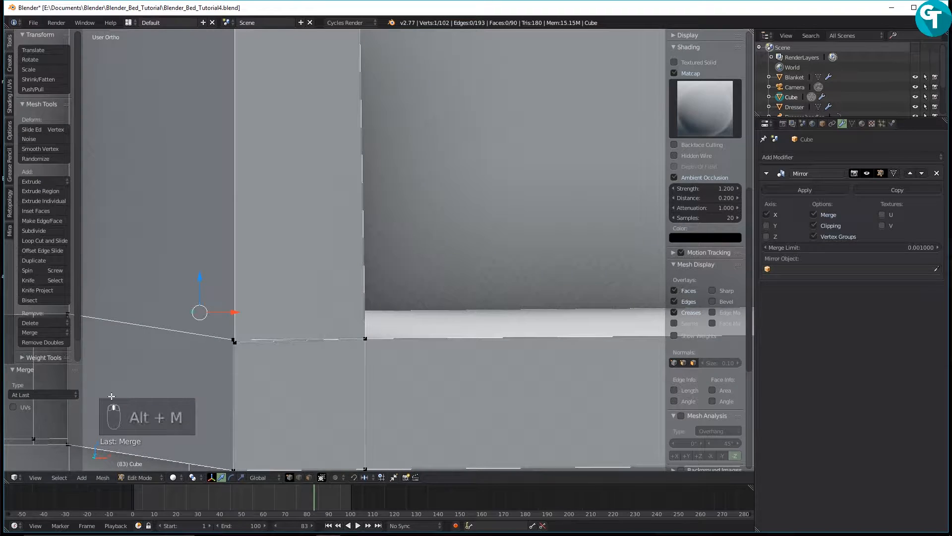
click(234, 341)
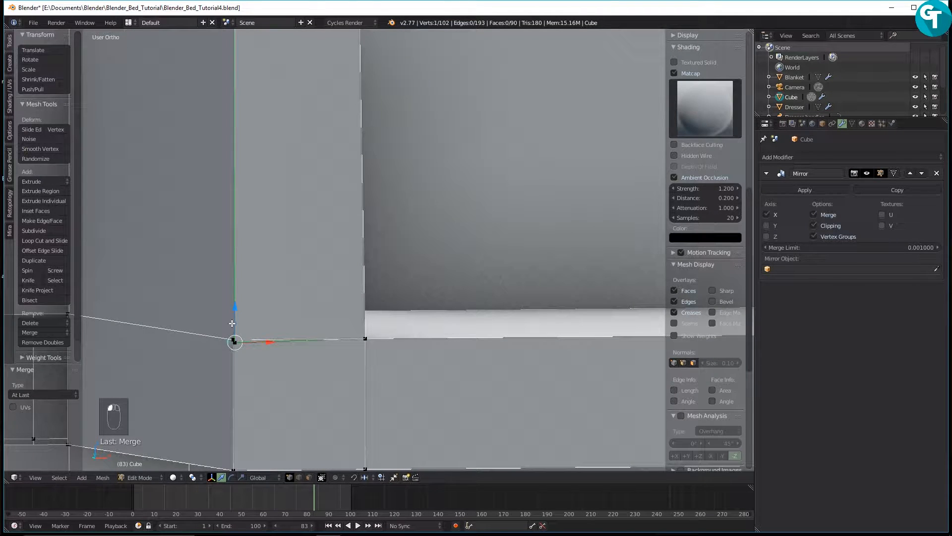
scroll(243, 324, up, 2)
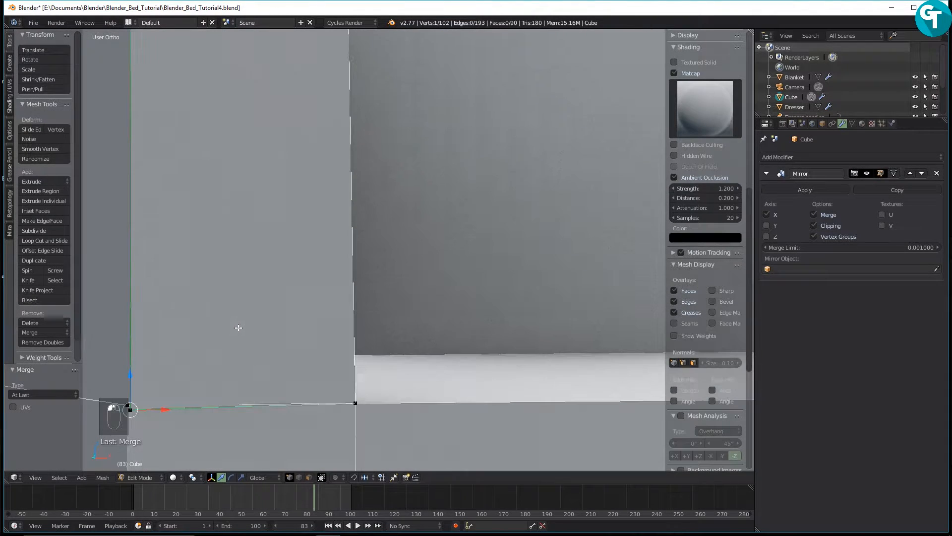
key(ctrl+space)
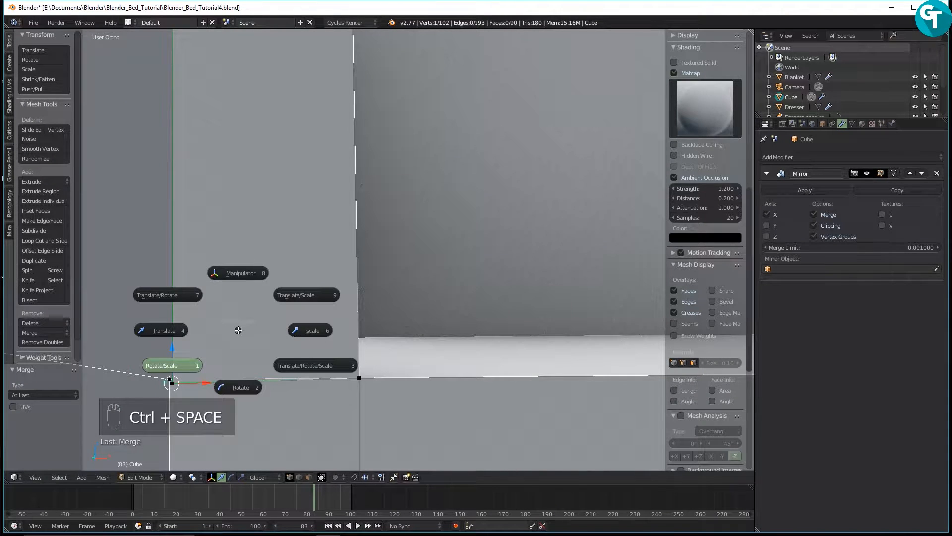
click(236, 282)
shift+middle_drag(221, 320, 253, 282)
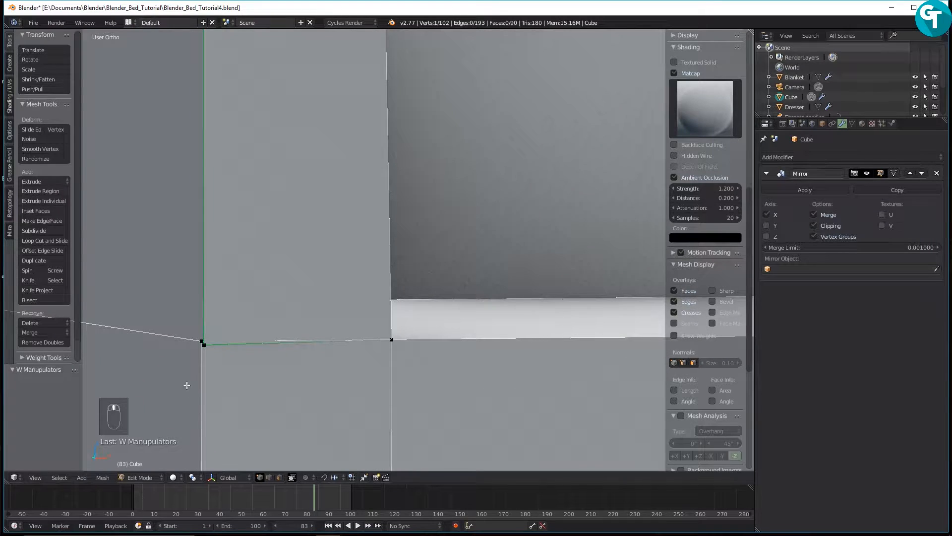
right_click(197, 343)
shift+right_click(214, 343)
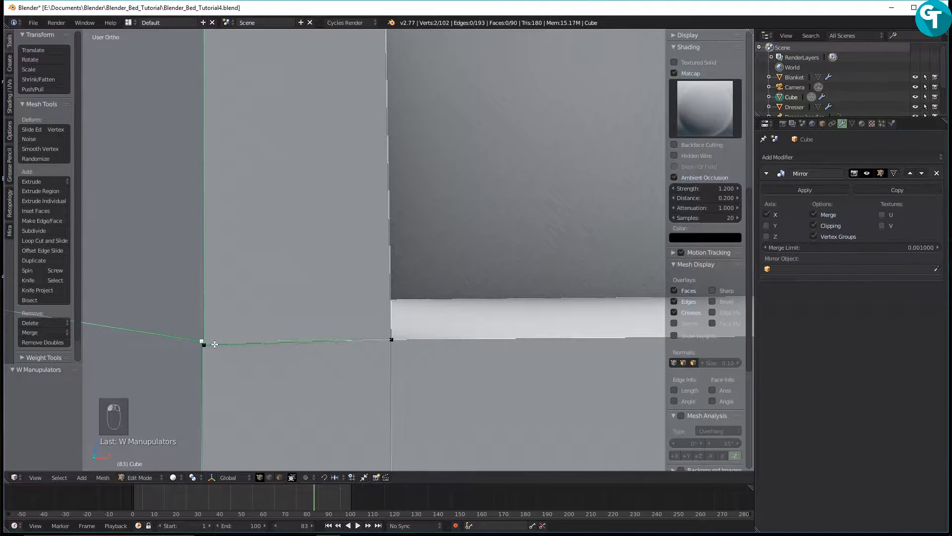
key(alt+m)
click(215, 344)
Merge the doubled vertices at the divider's lower rear corner facing the desk's centre, using At Last
middle_drag(219, 345, 540, 362)
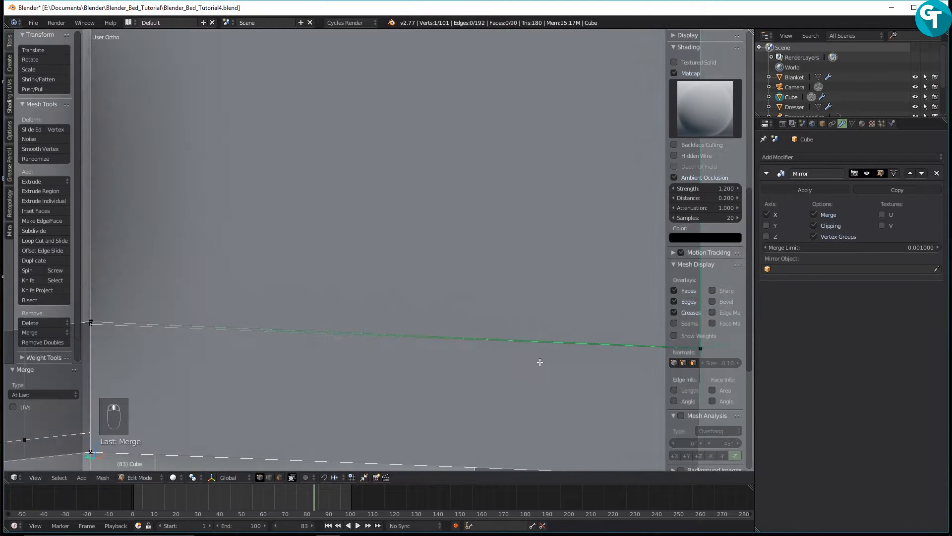
shift+click(90, 321)
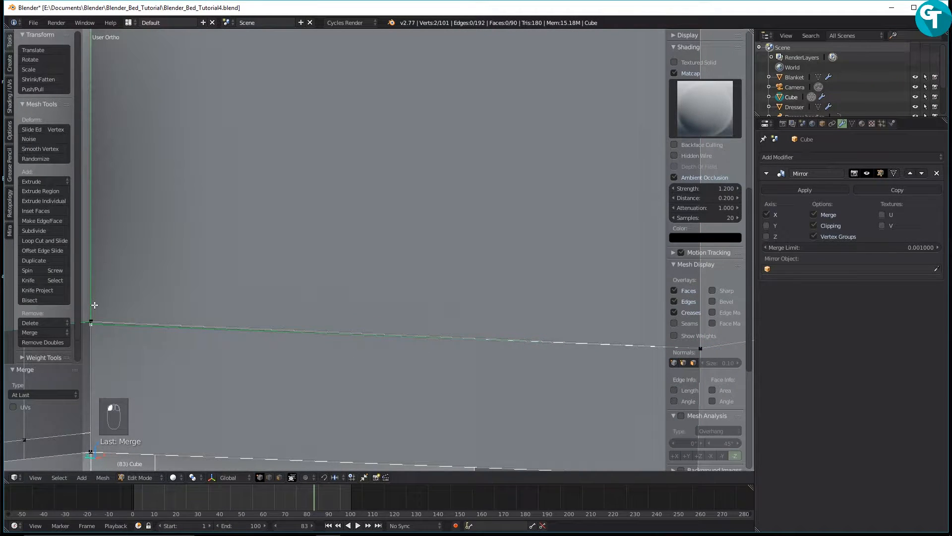
key(alt+m)
click(95, 305)
Examine the divider's upper rear corner by test-moving its vertex and viewing the mesh in wireframe, returning to solid shading
scroll(272, 270, down, 5)
middle_drag(272, 270, 210, 247)
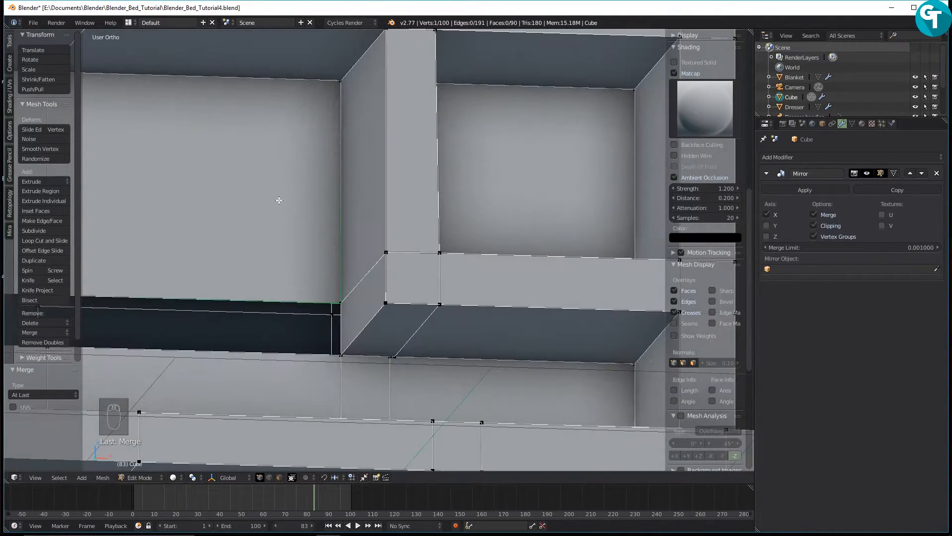
shift+middle_drag(334, 178, 321, 318)
scroll(308, 216, up, 4)
shift+middle_drag(316, 159, 363, 286)
key(g)
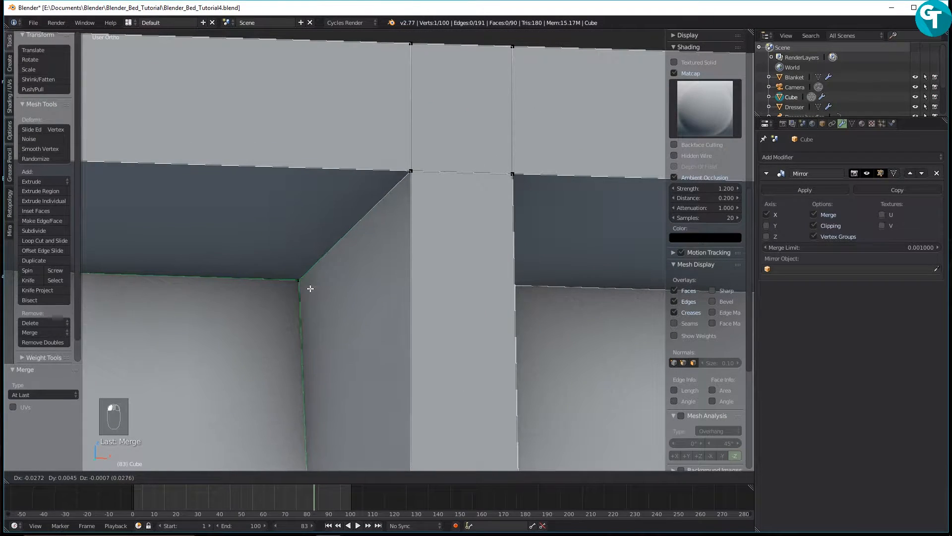
right_click(333, 290)
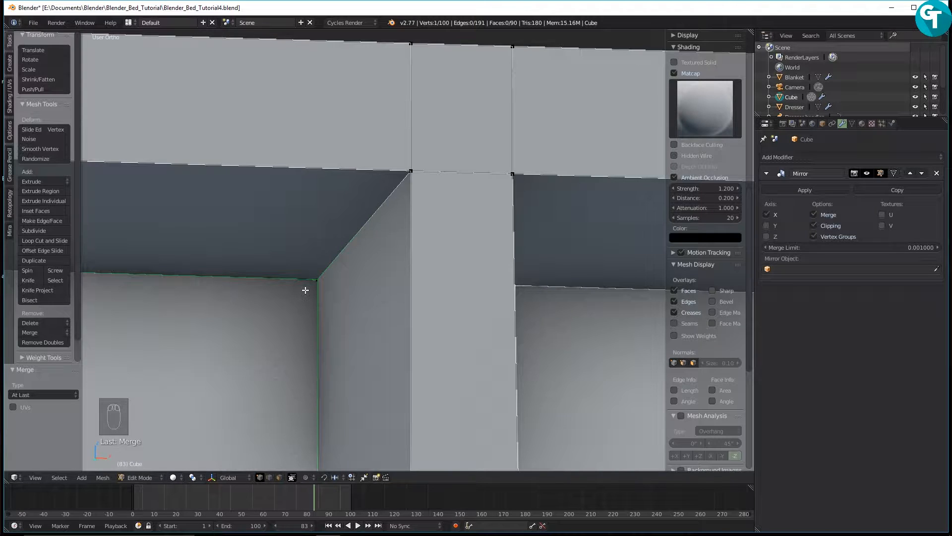
key(z)
click(328, 277)
mouse_move(328, 277)
middle_down()
mouse_move(365, 270)
mouse_move(353, 257)
mouse_move(304, 281)
mouse_move(268, 280)
mouse_move(330, 276)
mouse_move(325, 287)
middle_up()
scroll(327, 288, down, 2)
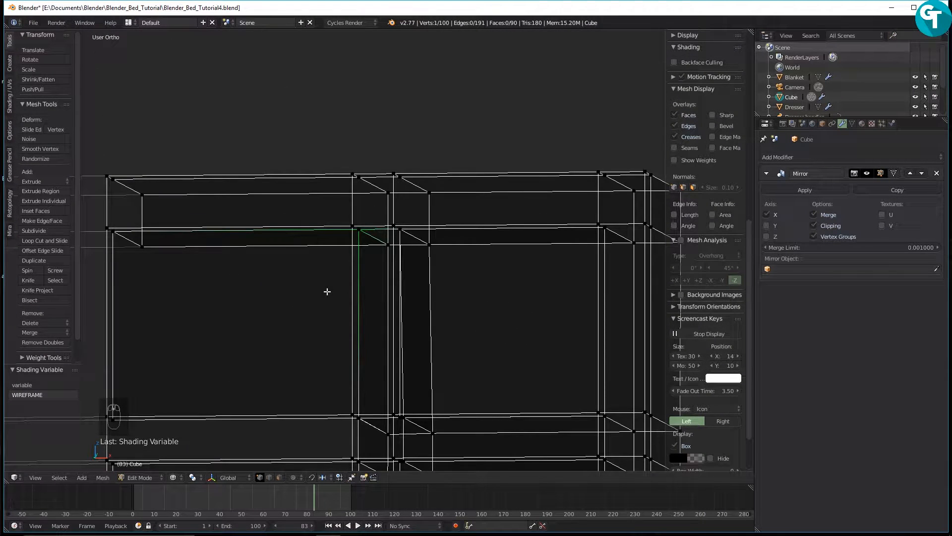
key(z)
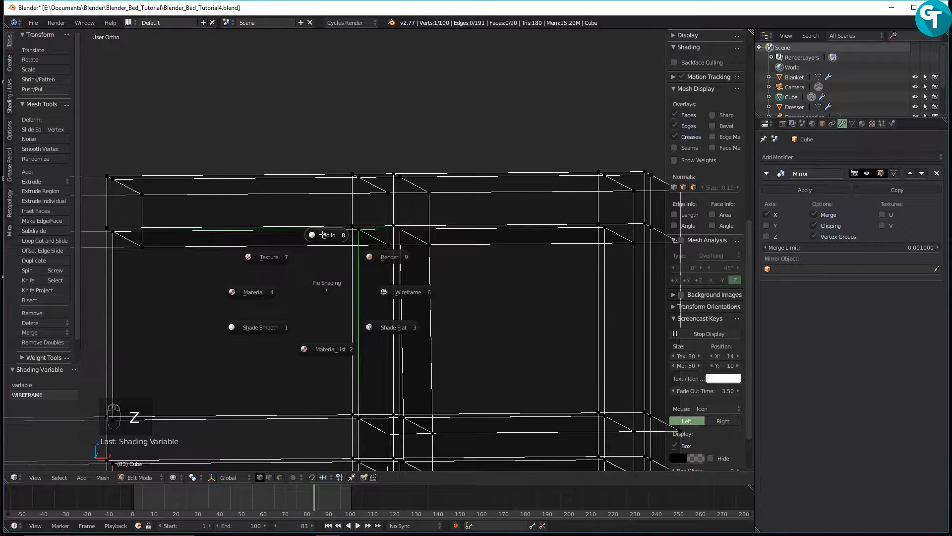
click(304, 277)
mouse_move(305, 277)
middle_down()
mouse_move(360, 169)
mouse_move(330, 174)
mouse_move(326, 196)
mouse_move(350, 207)
mouse_move(338, 243)
mouse_move(325, 197)
mouse_move(347, 218)
middle_up()
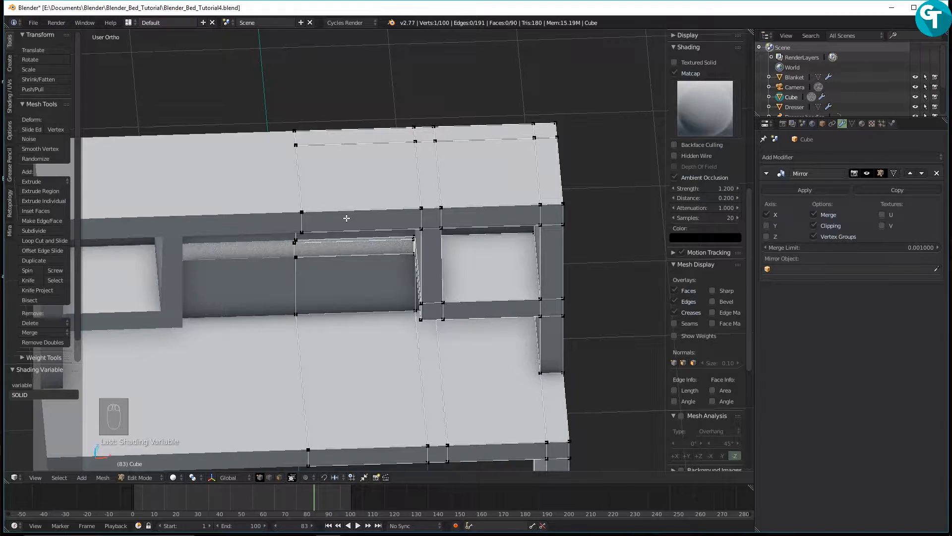
In face selection, delete the front, top and underside faces of the upper shelf's central section between the dividers
key(Tab)
click(427, 226)
right_click(358, 219)
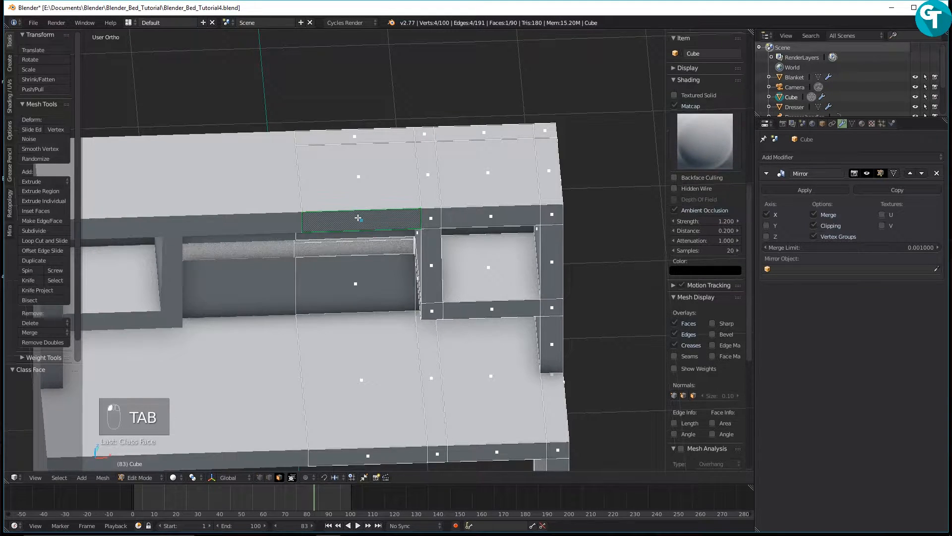
key(x)
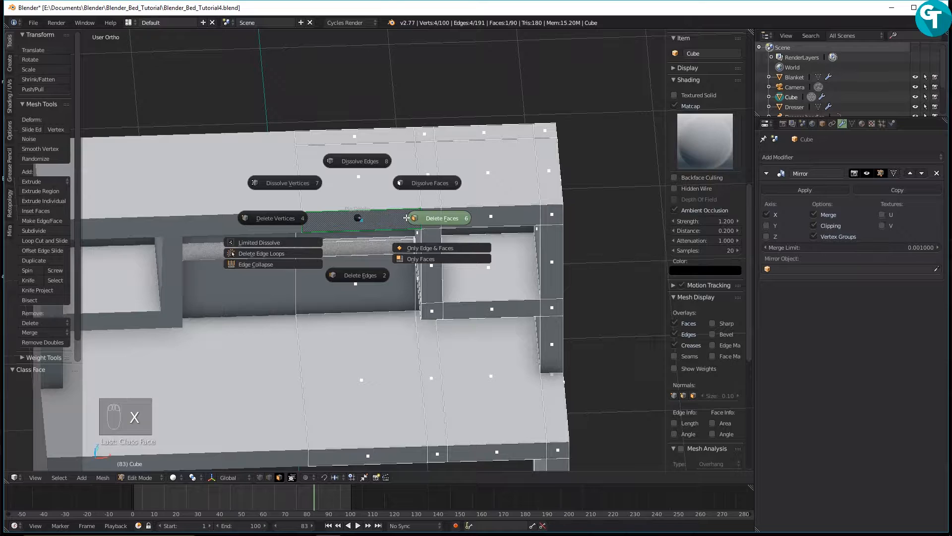
click(436, 215)
right_click(360, 197)
key(x)
click(436, 195)
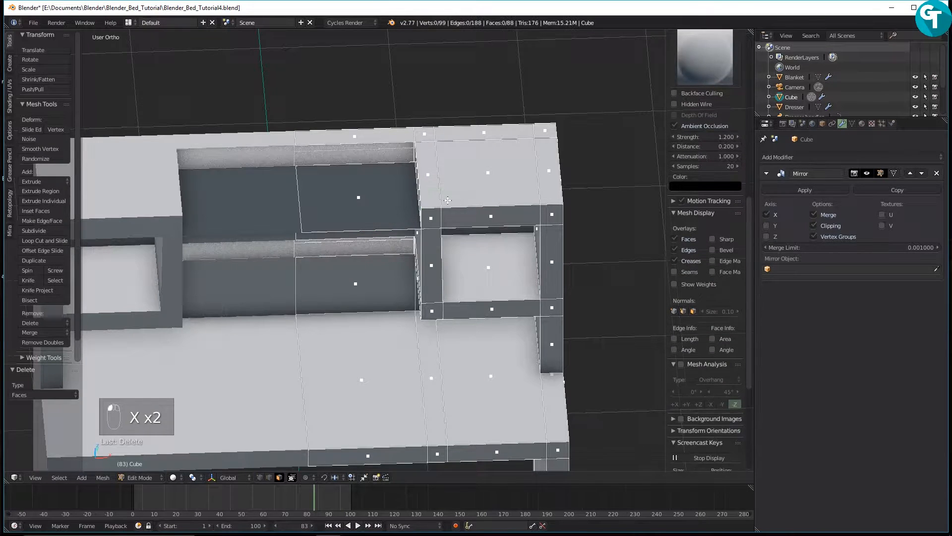
right_click(360, 199)
key(x)
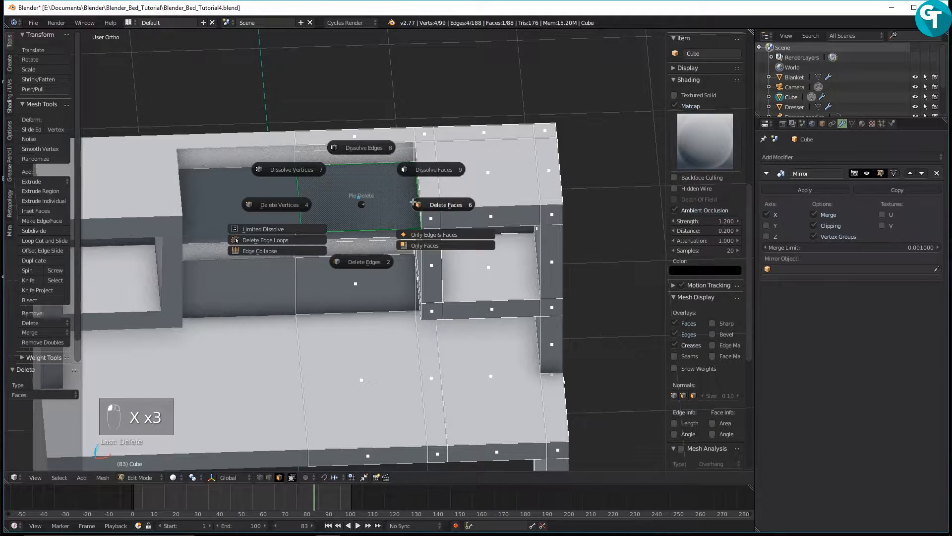
click(436, 205)
From the divider's two upper front vertices, fill the open side at the divider's top and the adjoining strip along the back panel
middle_drag(302, 227, 310, 200)
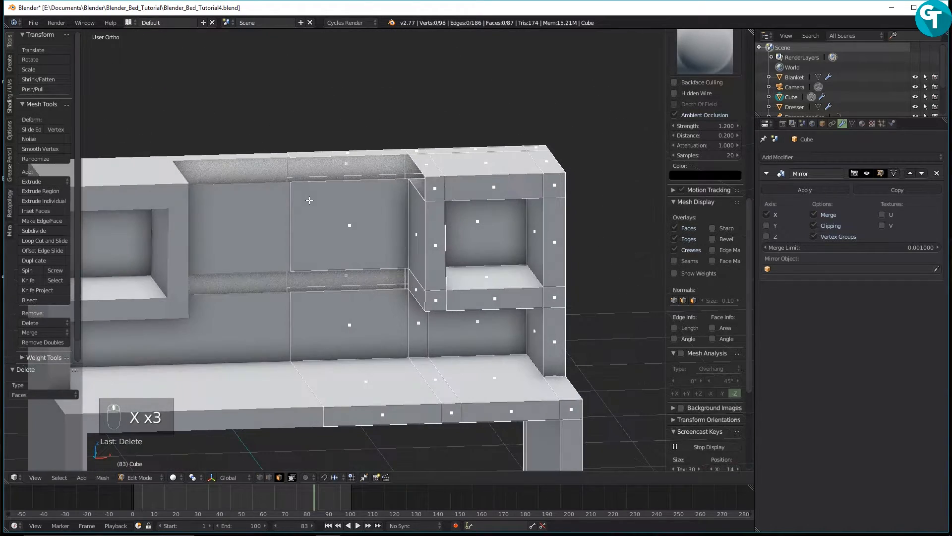
scroll(320, 282, up, 5)
shift+middle_drag(330, 287, 369, 390)
middle_drag(388, 326, 430, 320)
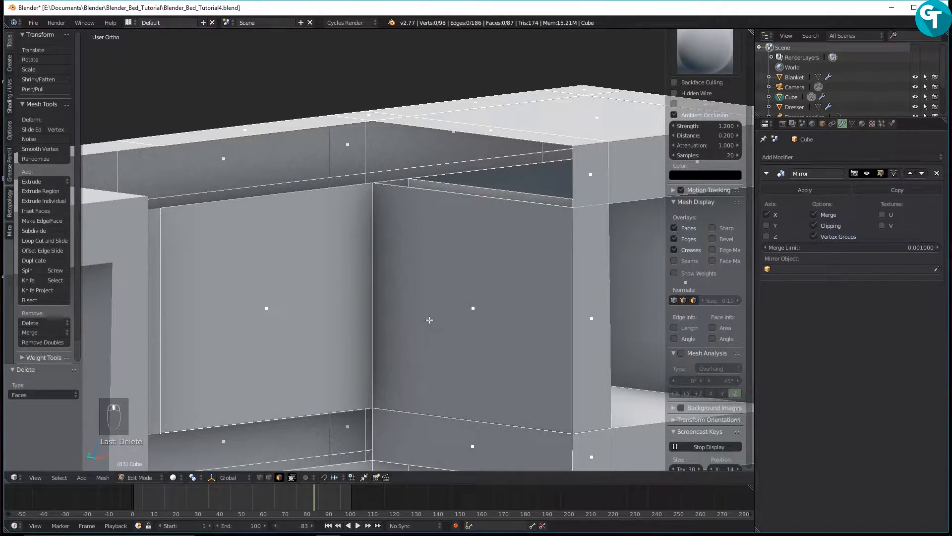
key(Tab)
click(382, 320)
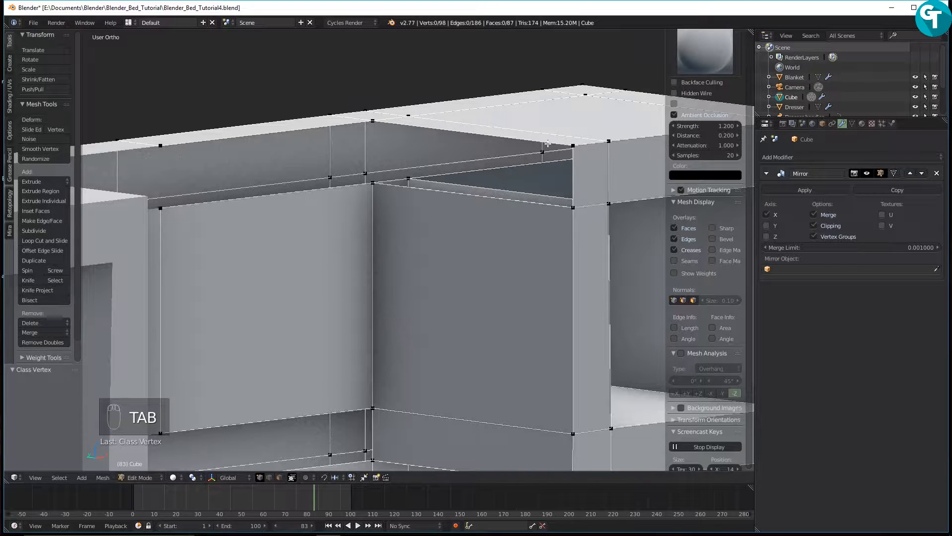
click(572, 146)
shift+click(573, 208)
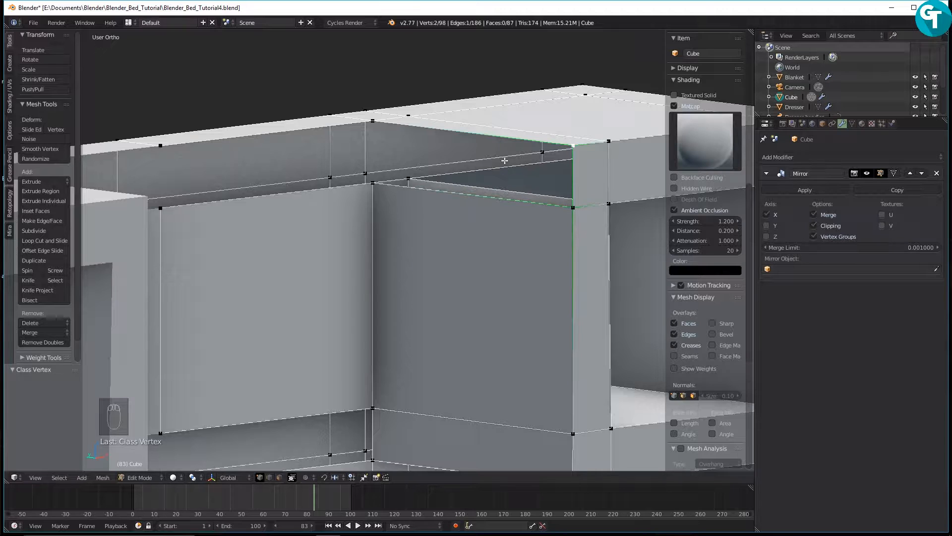
key(f)
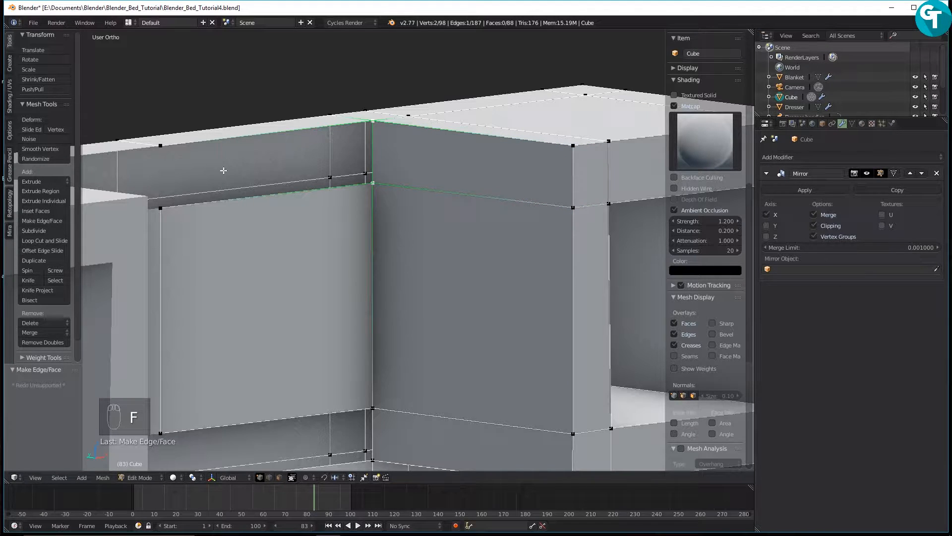
key(f)
Merge the doubled vertices where the divider meets the back panel at the lower open strip's upper edge, using At Last
middle_drag(268, 185, 317, 211)
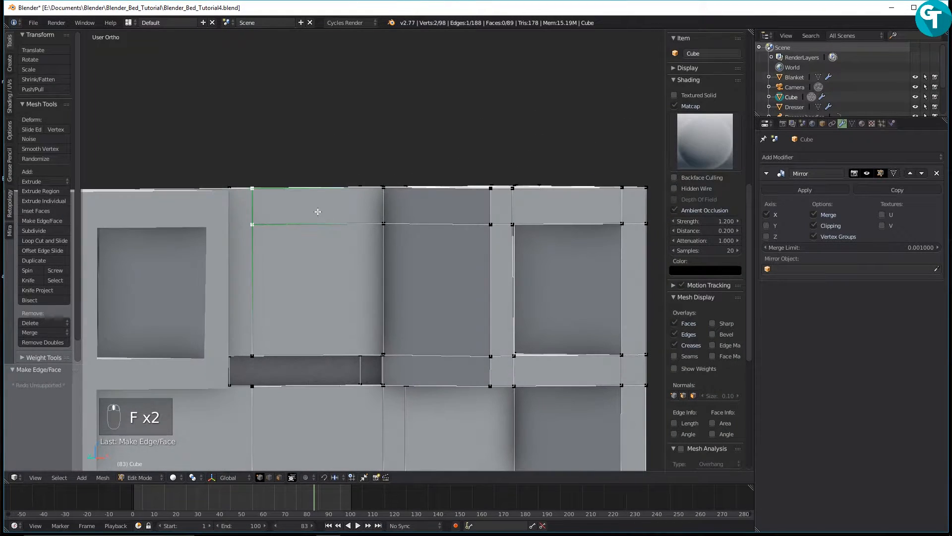
scroll(417, 356, up, 4)
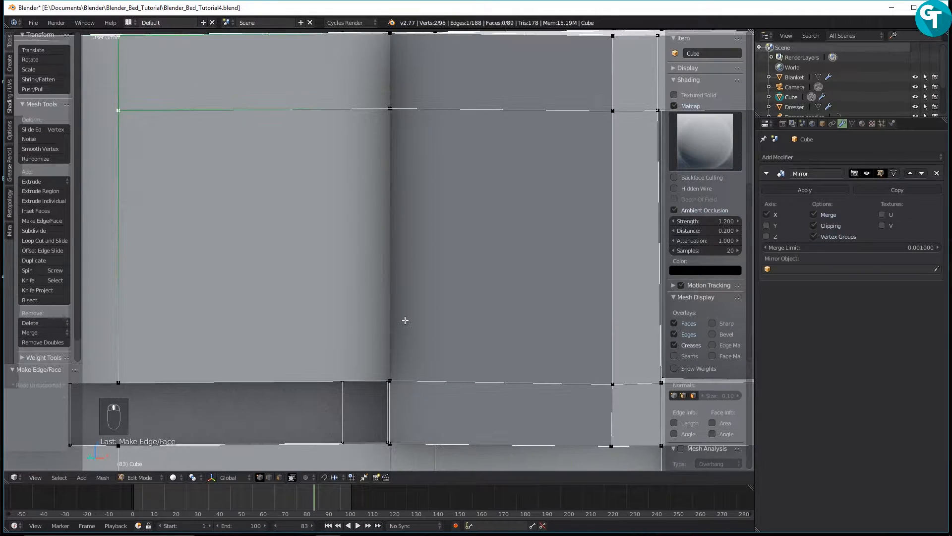
right_click(395, 367)
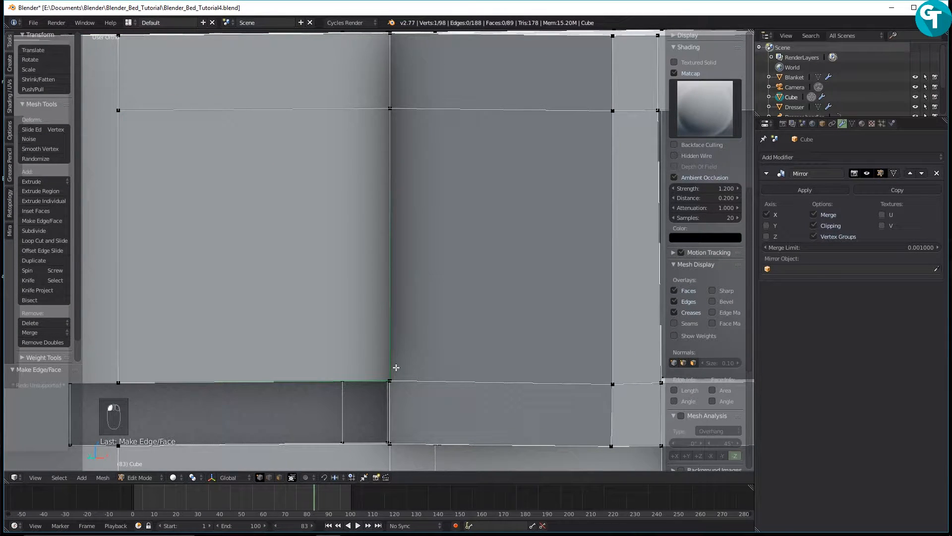
key(g)
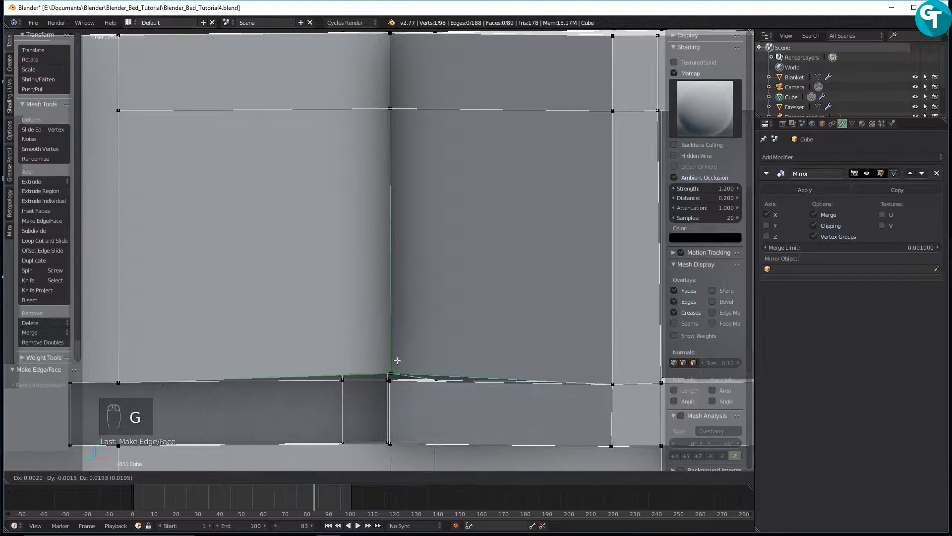
click(397, 362)
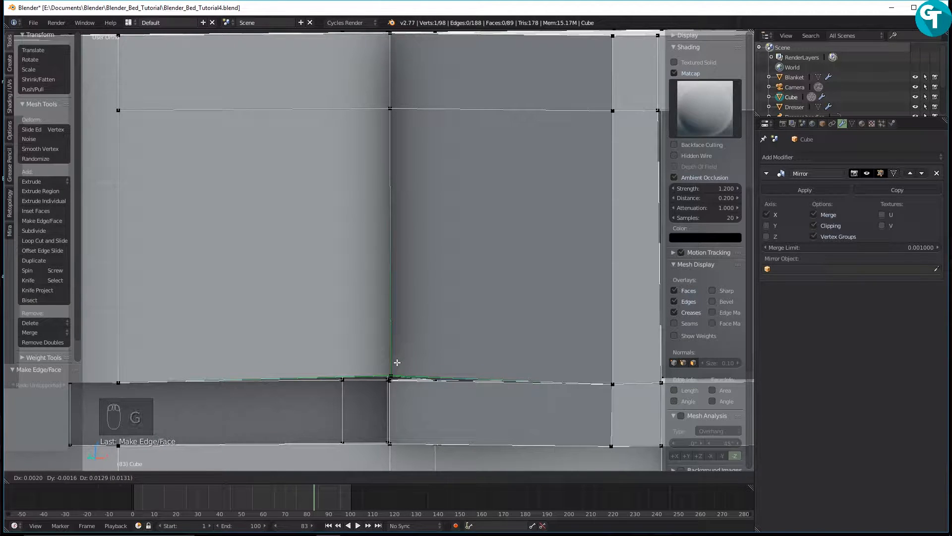
shift+click(396, 389)
middle_drag(397, 389, 394, 411)
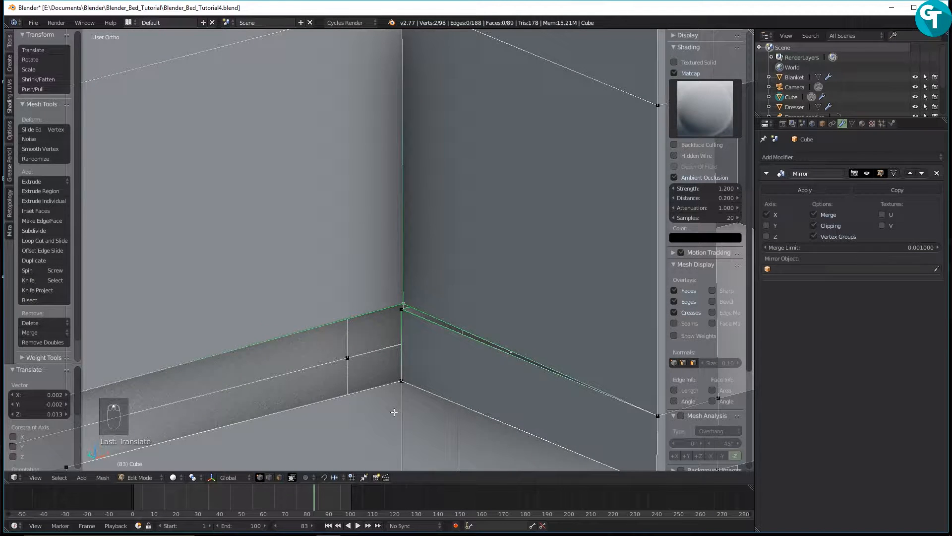
key(alt+m)
click(395, 412)
Merge the doubled vertices at the divider's rear corner on the lower edge of the open strip, using At Last
mouse_move(427, 351)
middle_down()
mouse_move(389, 328)
mouse_move(415, 340)
middle_up()
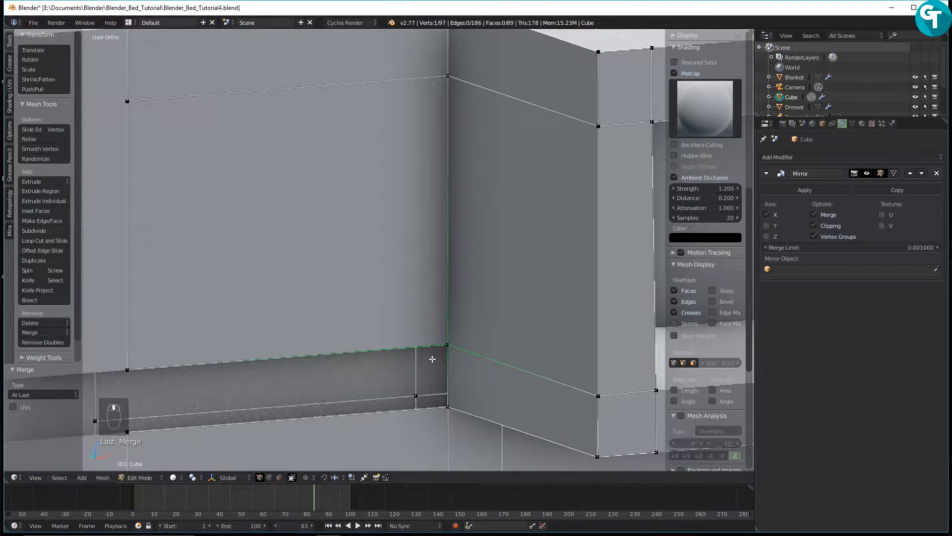
click(449, 406)
key(g)
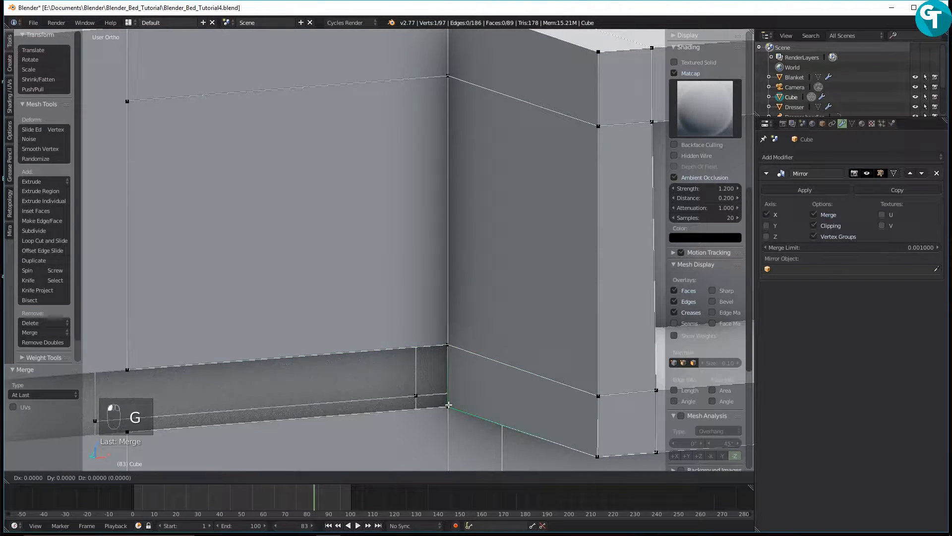
click(448, 391)
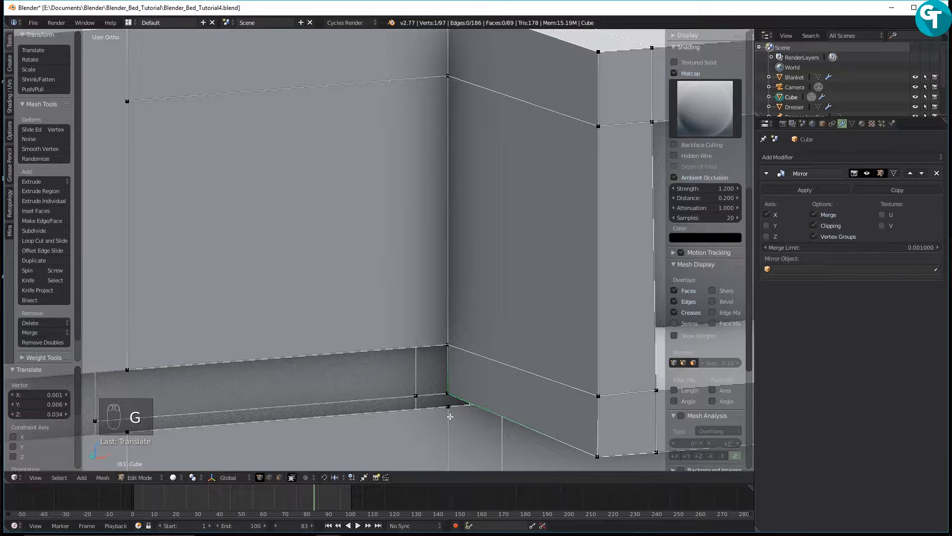
shift+click(450, 408)
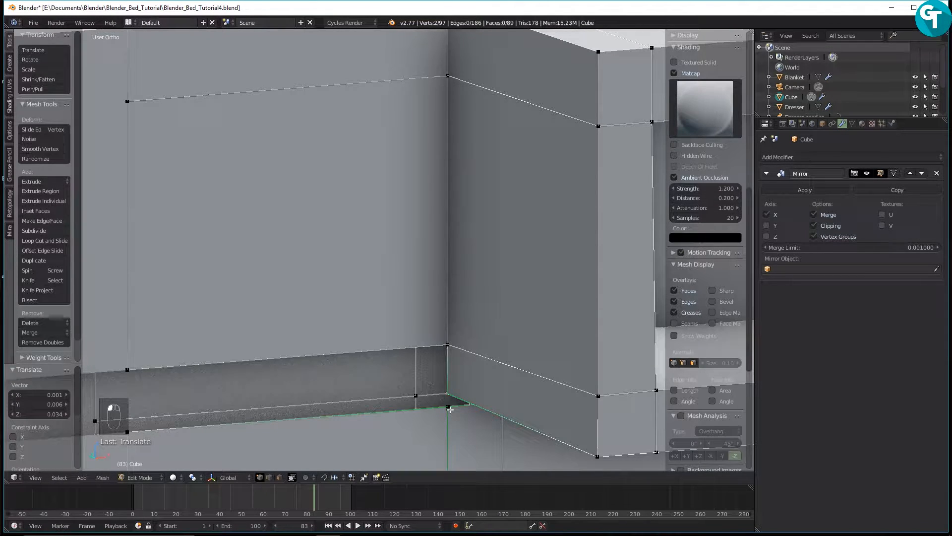
key(alt+m)
click(450, 409)
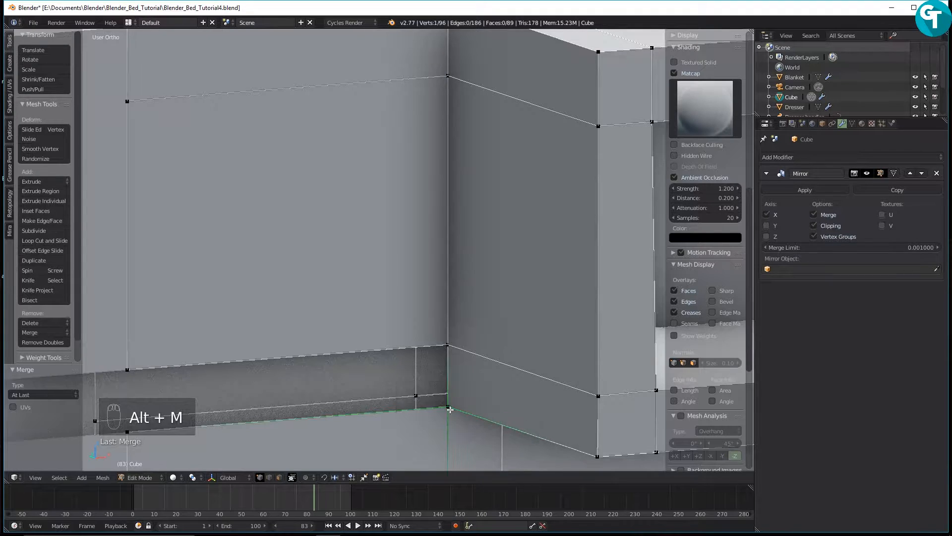
Try to fill the open strip along the back panel from the vertex pair at the divider and the pair at the centre line
scroll(455, 399, down, 2)
shift+click(433, 317)
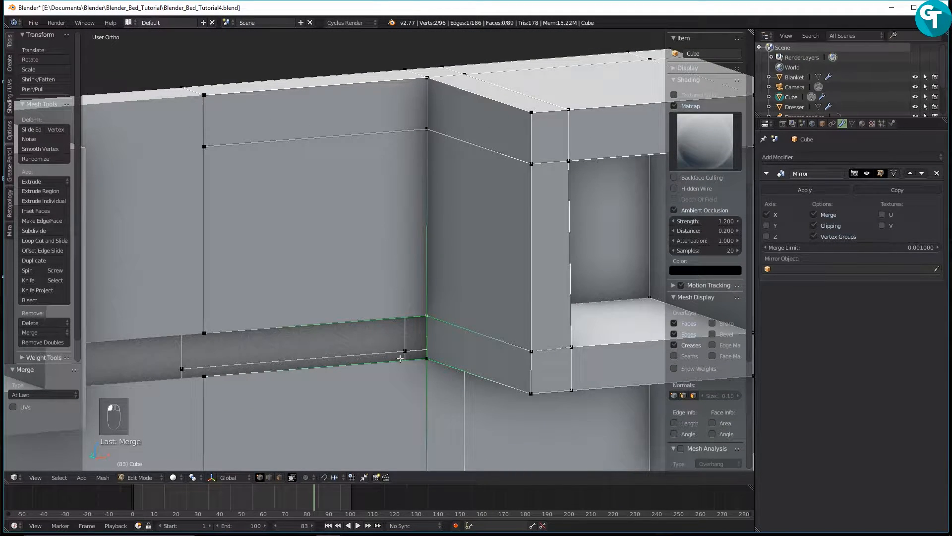
key(f)
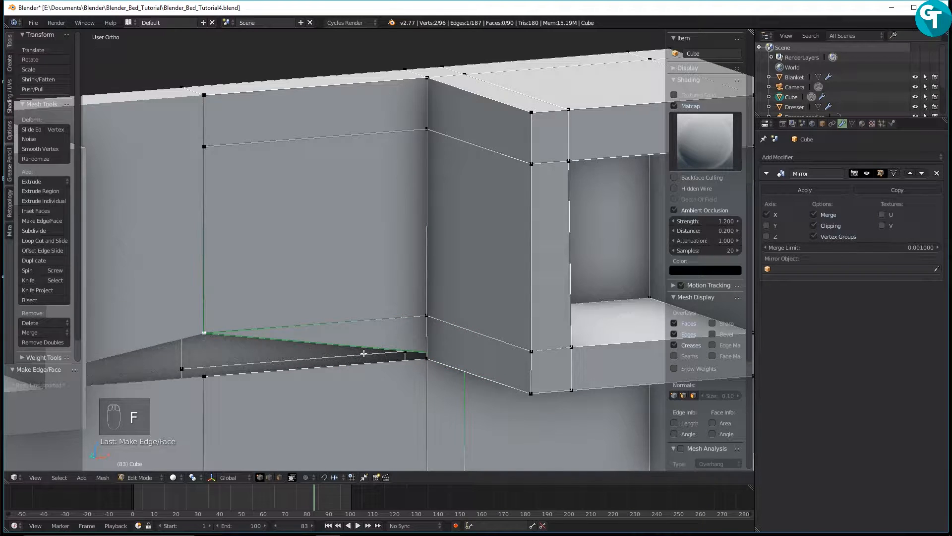
key(ctrl+z)
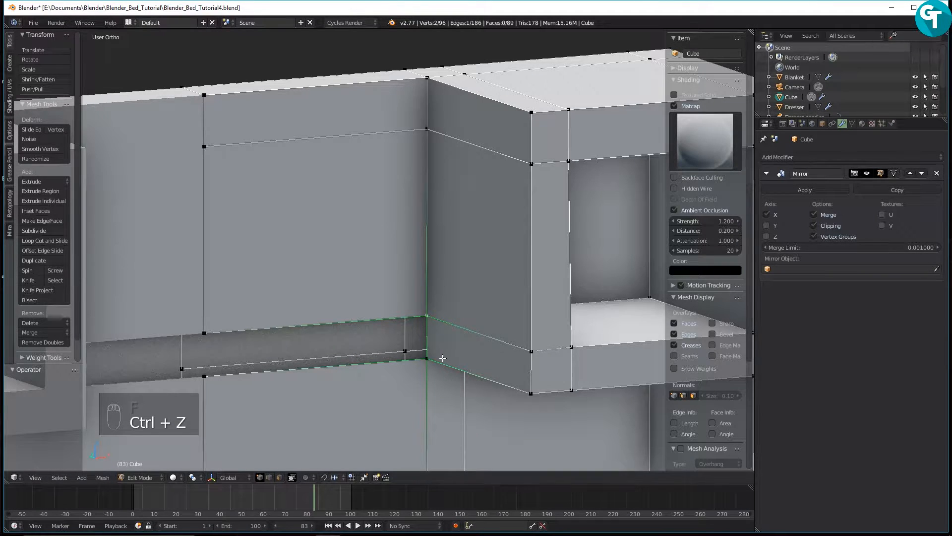
shift+middle_drag(441, 359, 471, 329)
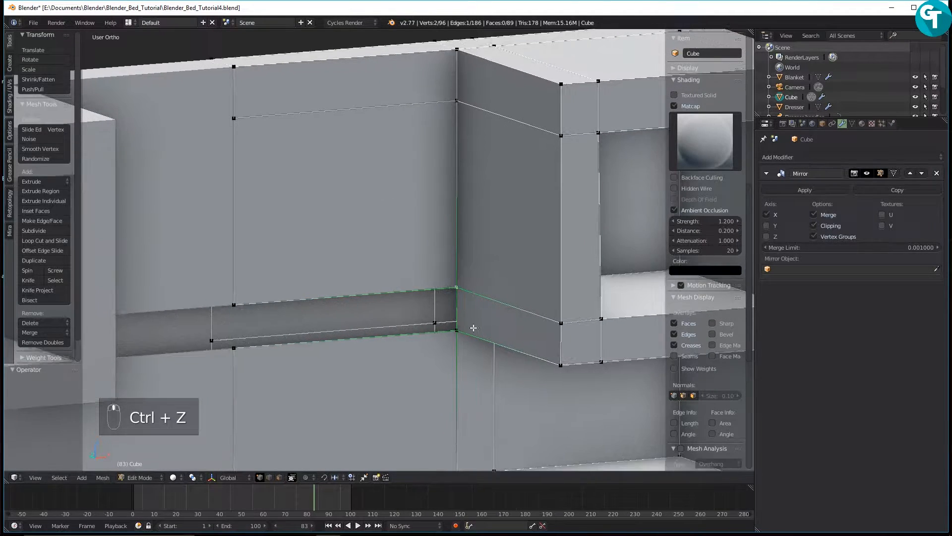
right_click(235, 303)
shift+right_click(235, 346)
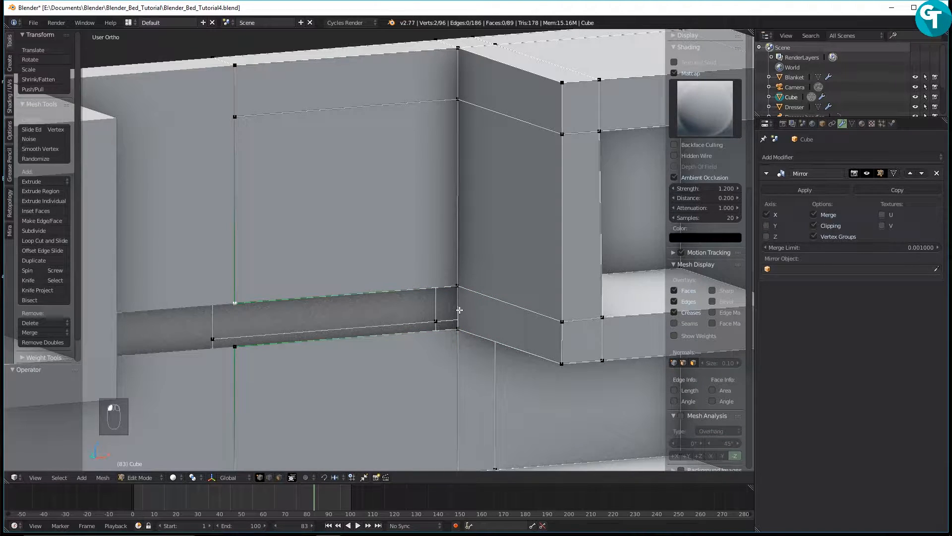
key(f)
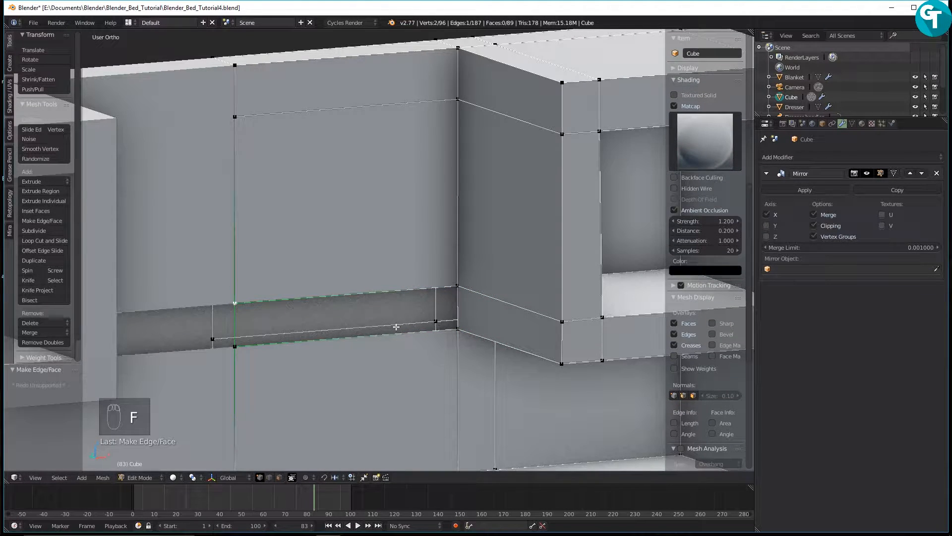
key(ctrl+z)
Test-move the open strip's two corner vertices at the divider to check how they connect to the surrounding faces
scroll(395, 324, up, 4)
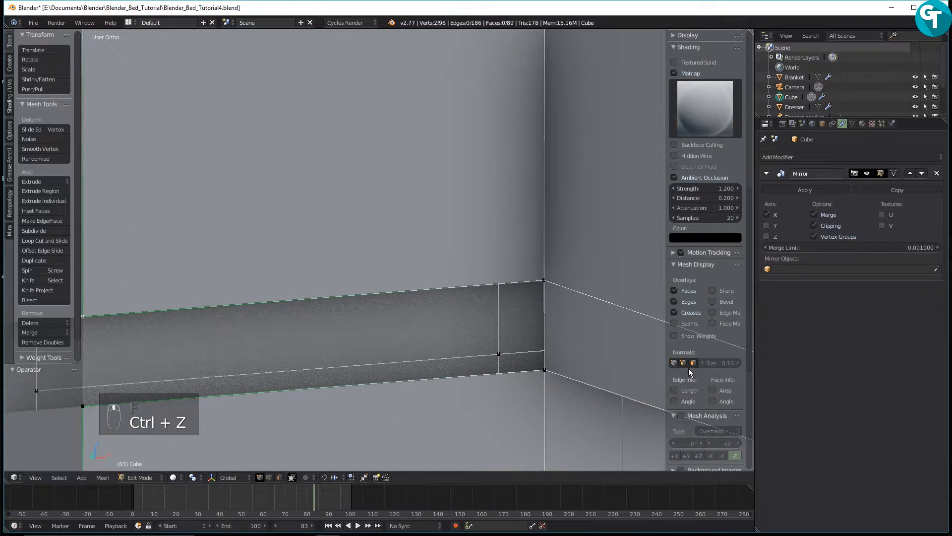
drag(546, 278, 563, 241)
right_click(563, 241)
drag(556, 370, 570, 342)
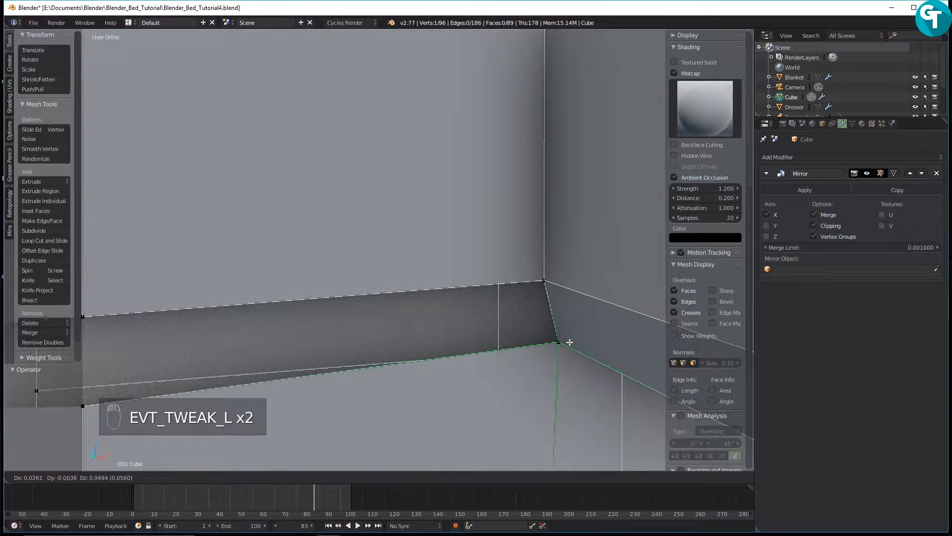
right_click(567, 349)
Fill the open strip along the back panel with one face from its four corner vertices
click(546, 362)
shift+click(543, 283)
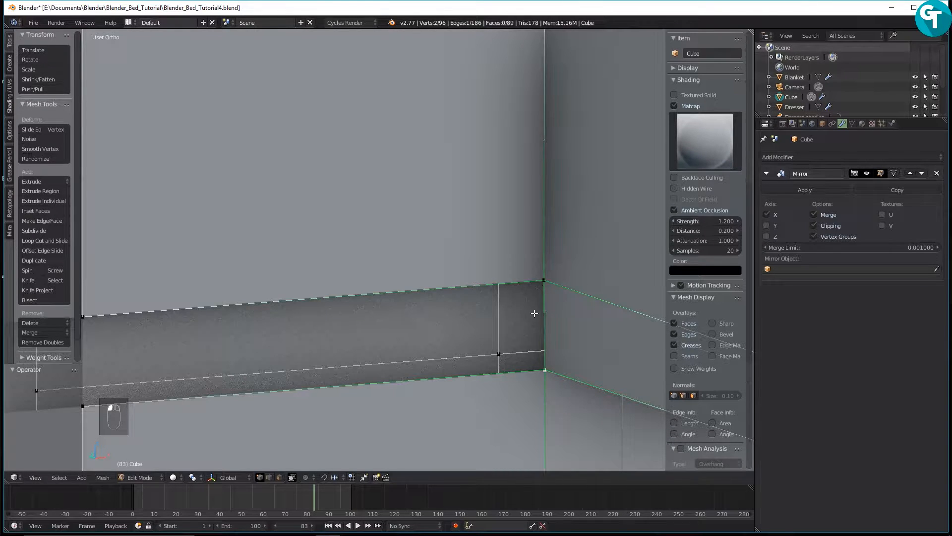
scroll(478, 303, down, 2)
shift+click(185, 298)
shift+click(223, 358)
key(f)
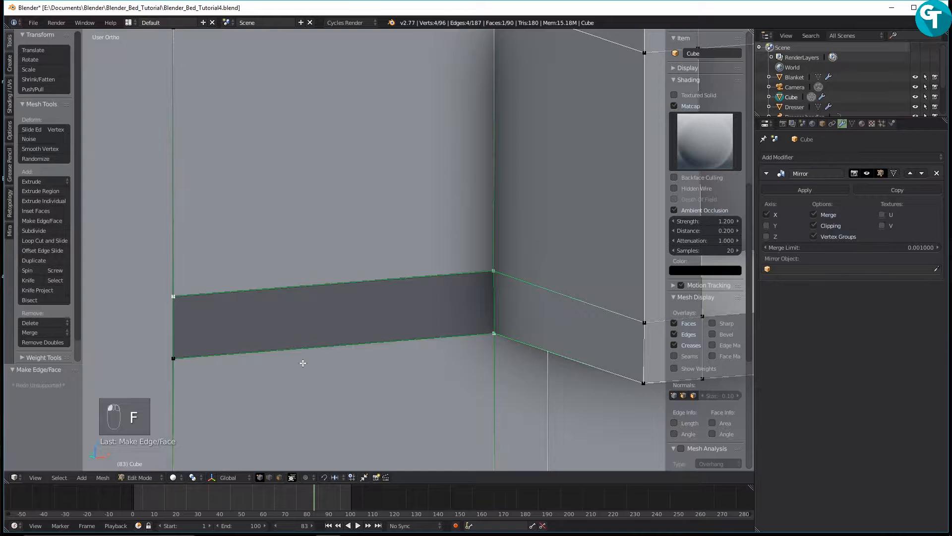
Make the normals consistent for the new strip face and for the whole desk mesh
scroll(302, 362, down, 2)
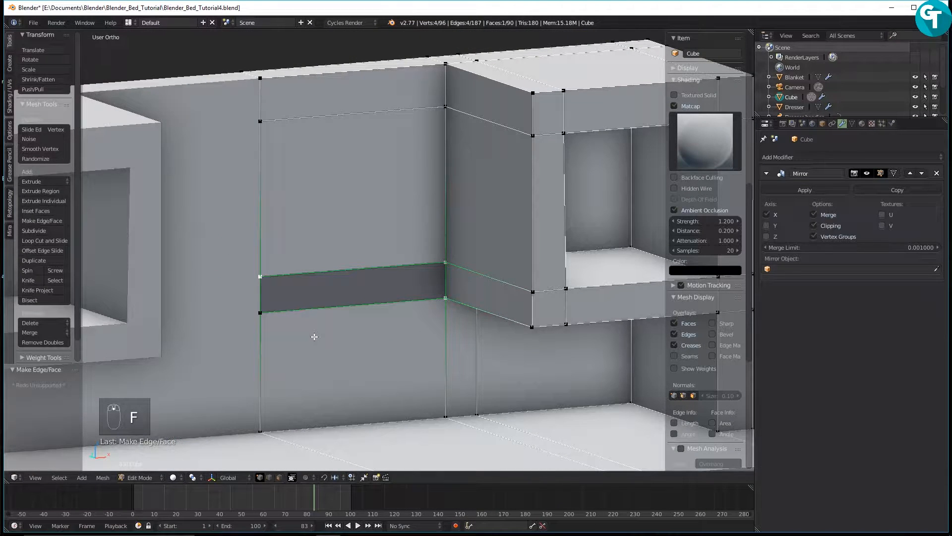
key(ctrl+n)
scroll(347, 353, down, 3)
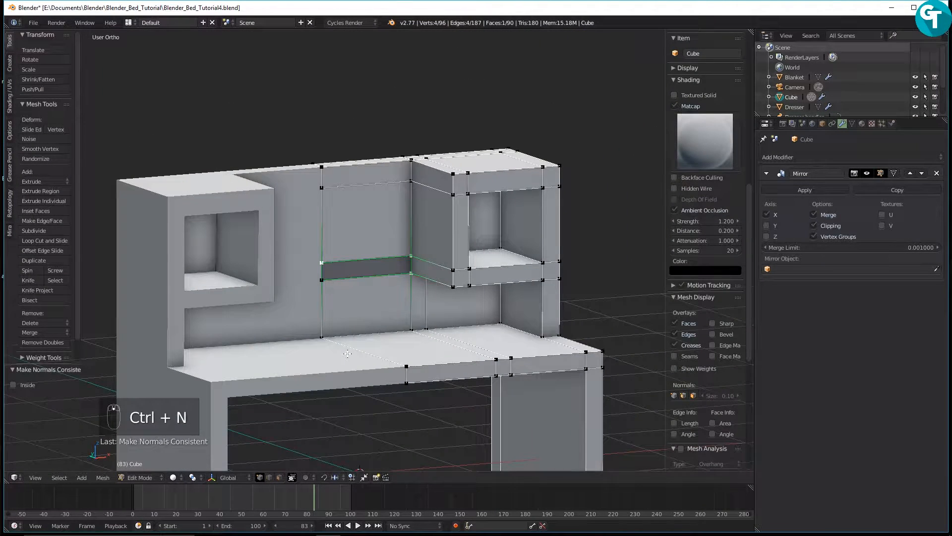
key(a)
key(a)
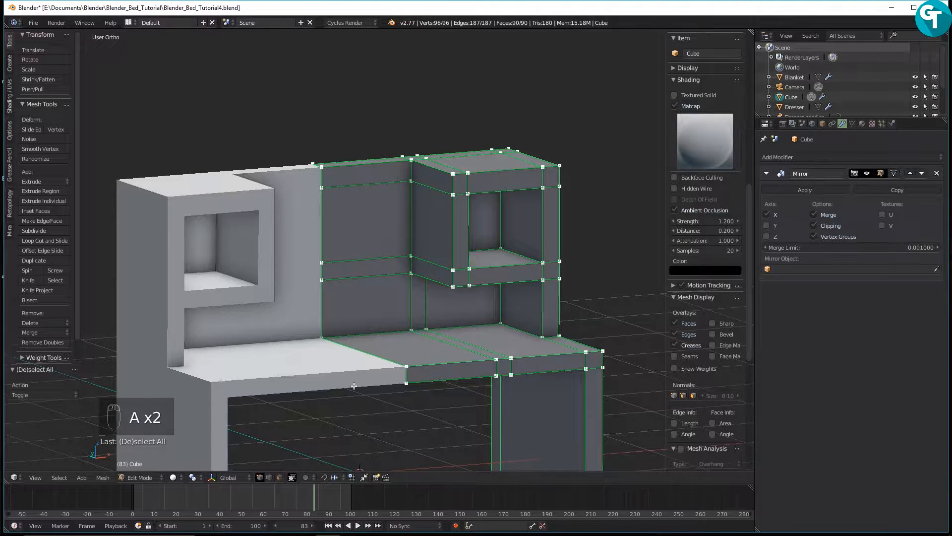
key(ctrl+b)
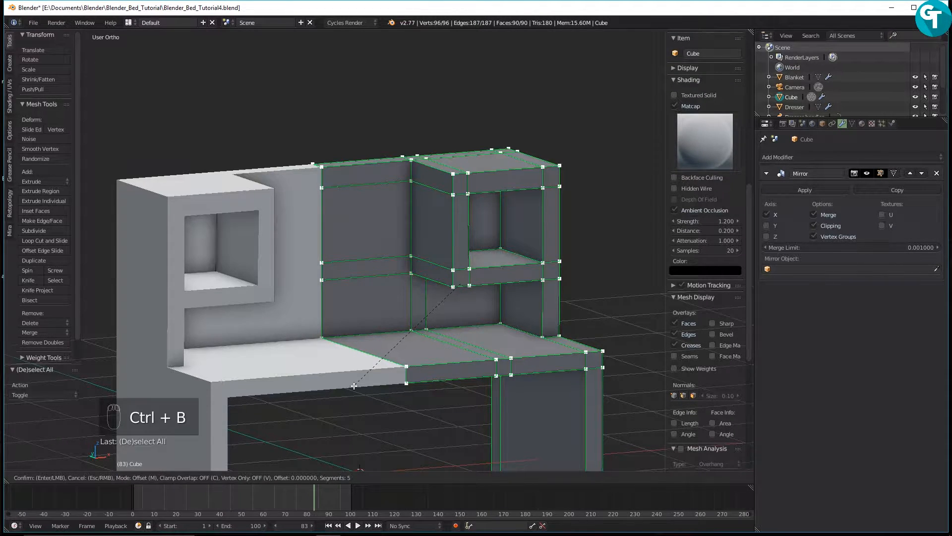
key(Escape)
key(ctrl+n)
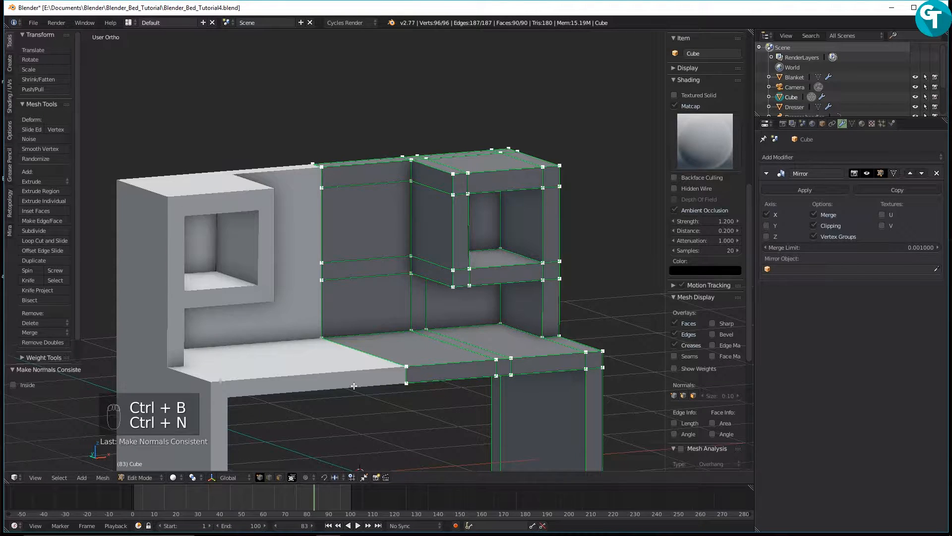
Switch to wireframe shading and test-move the vertex beside the divider's lower rear corner to check for a double
scroll(354, 386, up, 5)
scroll(431, 308, down, 3)
scroll(427, 314, up, 6)
scroll(475, 334, up, 2)
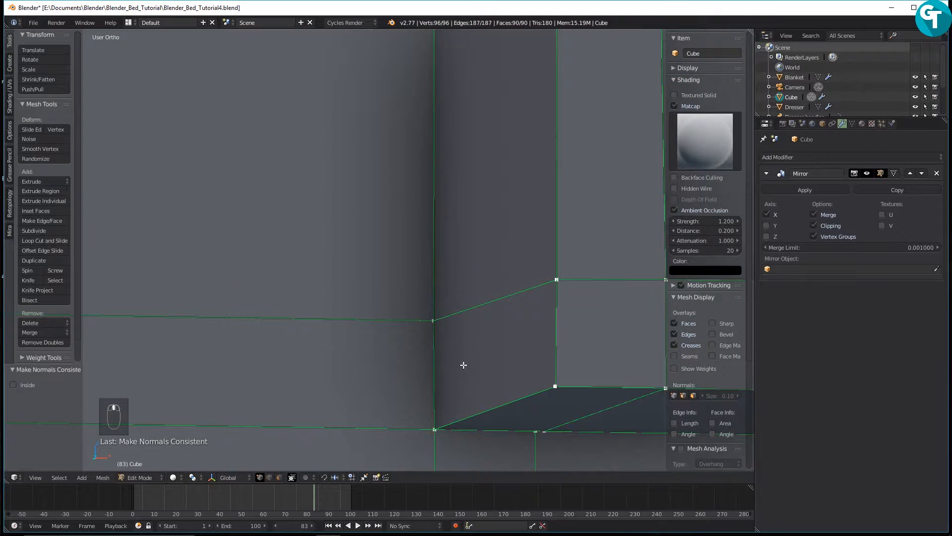
key(z)
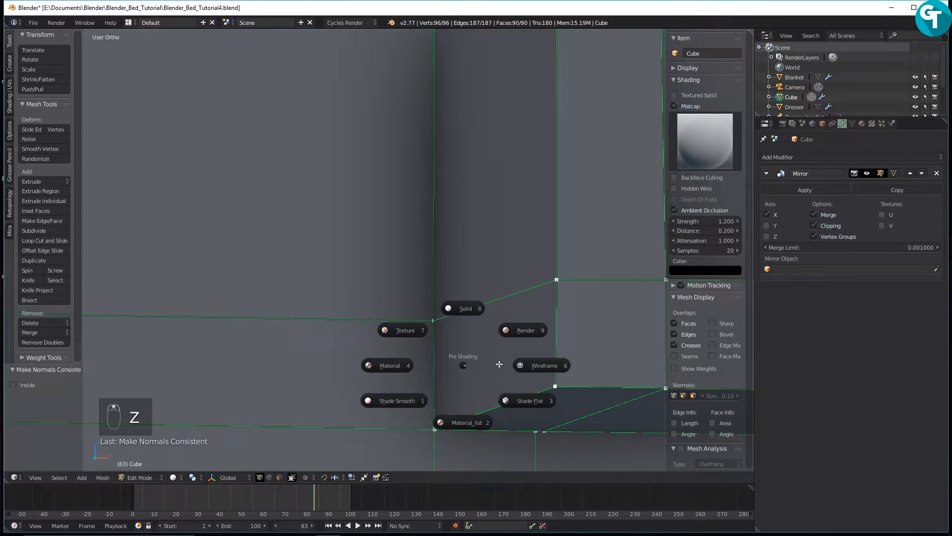
click(536, 365)
mouse_move(536, 374)
shift+middle_down()
mouse_move(423, 273)
mouse_move(436, 333)
shift+middle_up()
click(429, 318)
key(g)
right_click(436, 322)
Try to merge the two neighbouring vertices at the divider's lower rear corner, using At Last
shift+click(440, 304)
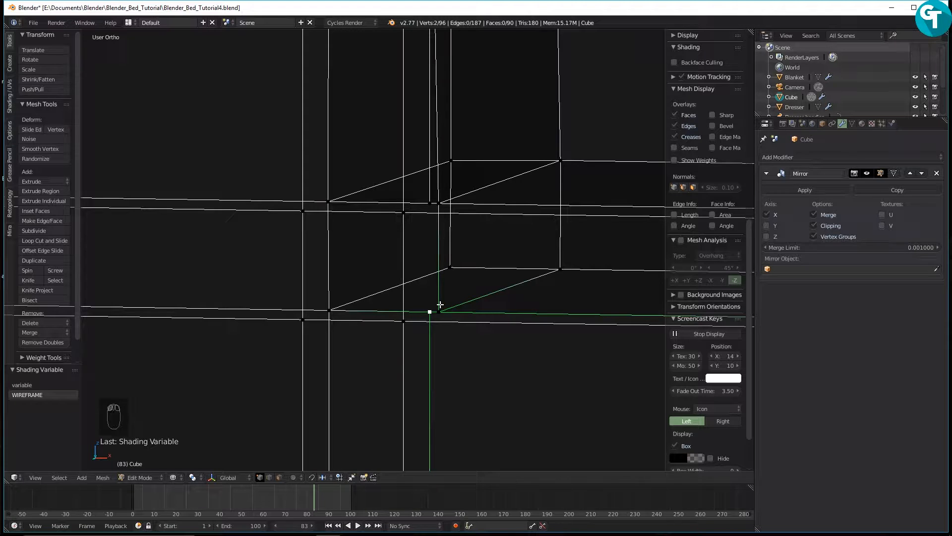
key(alt+m)
click(441, 304)
scroll(428, 321, up, 6)
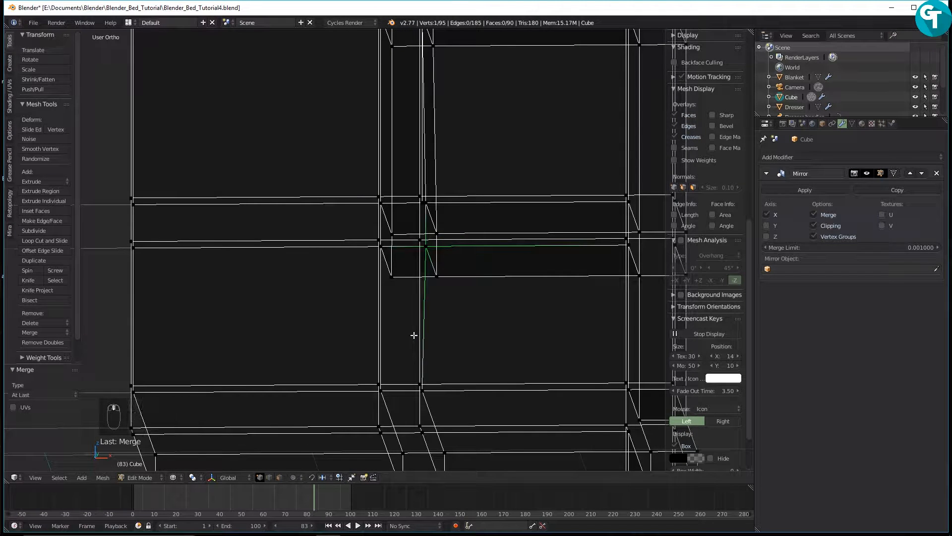
key(ctrl+z)
scroll(416, 332, up, 5)
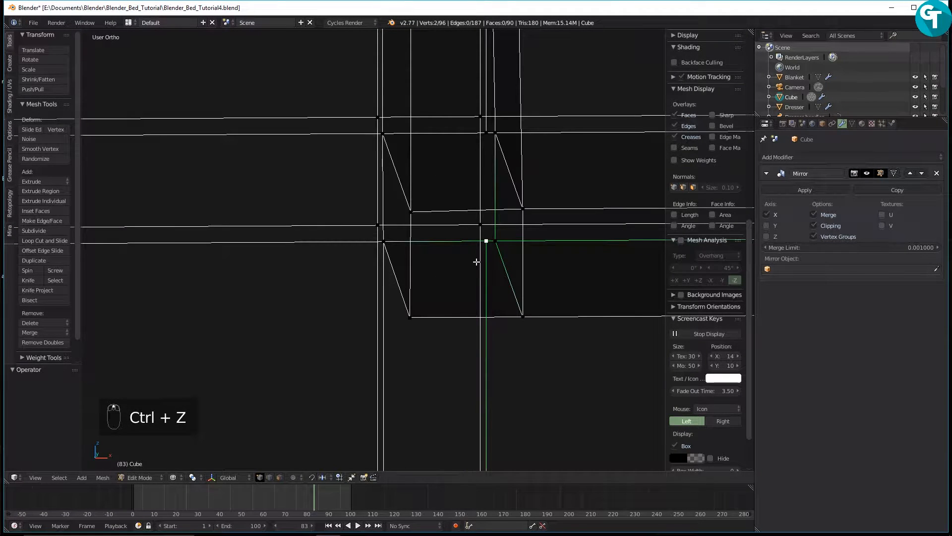
Merge the two vertices at the divider's lower rear corner with At Last, selecting the one on the lower panel's vertical edge last
click(495, 239)
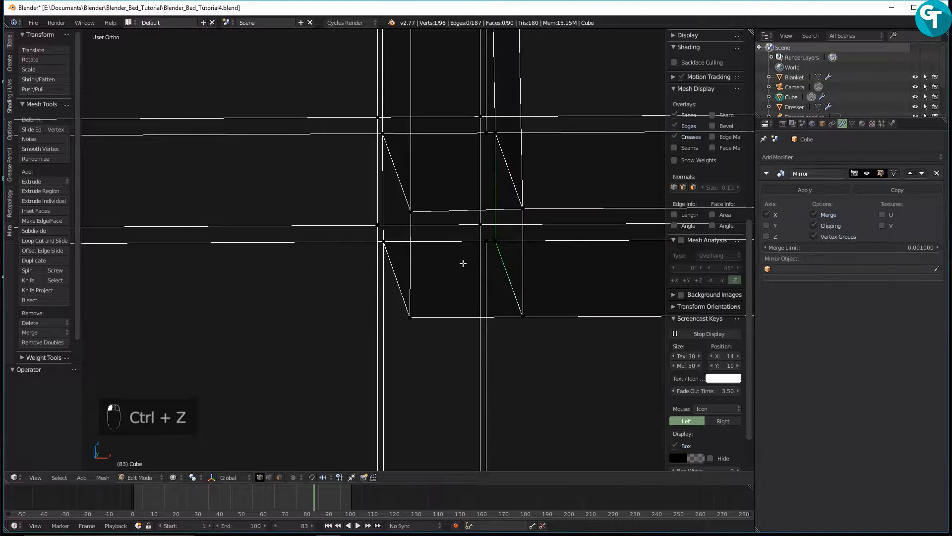
shift+click(485, 242)
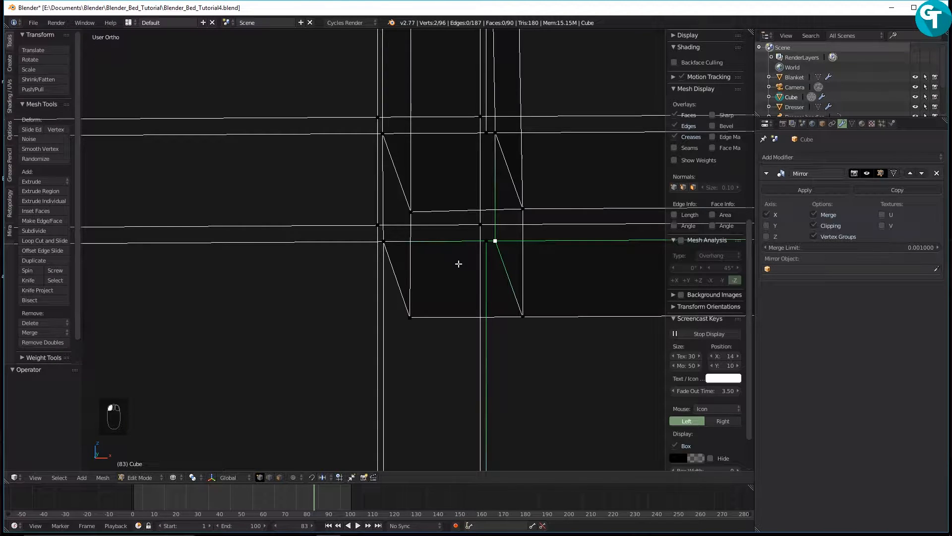
key(alt+m)
click(457, 264)
Switch the viewport back to solid shading and look over the whole desk with its side shelves
scroll(453, 264, down, 4)
scroll(429, 258, down, 5)
middle_drag(428, 258, 427, 273)
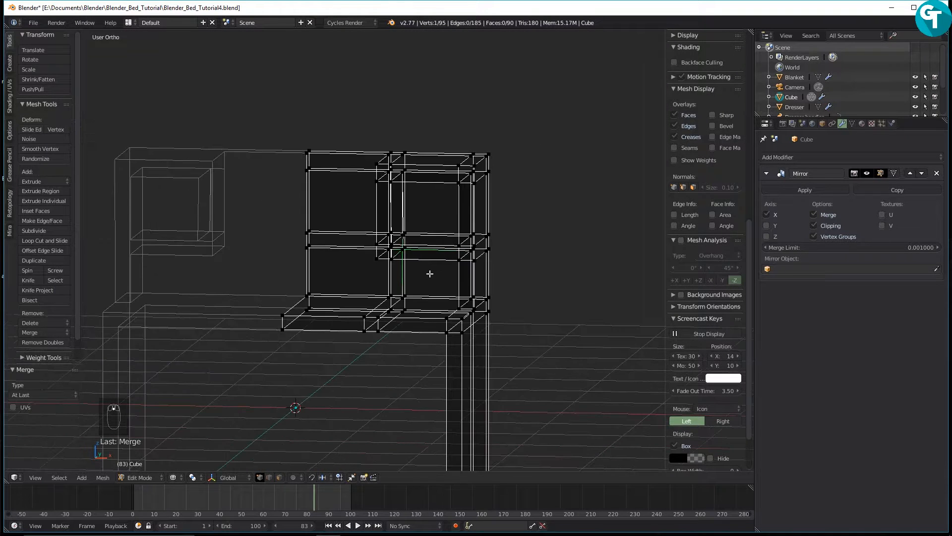
key(z)
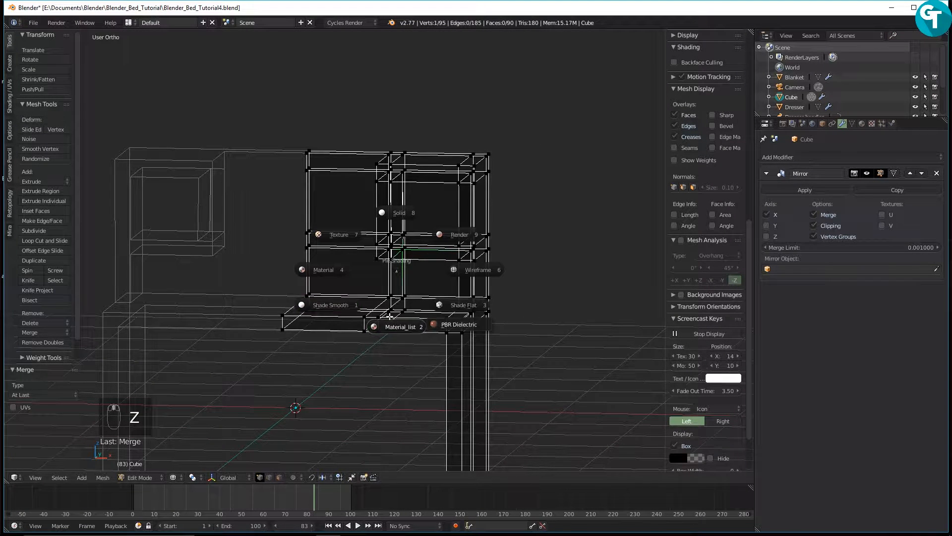
click(399, 237)
scroll(400, 237, down, 4)
mouse_move(400, 237)
middle_down()
mouse_move(421, 286)
mouse_move(397, 248)
mouse_move(278, 240)
mouse_move(378, 195)
mouse_move(407, 195)
middle_up()
scroll(381, 227, up, 5)
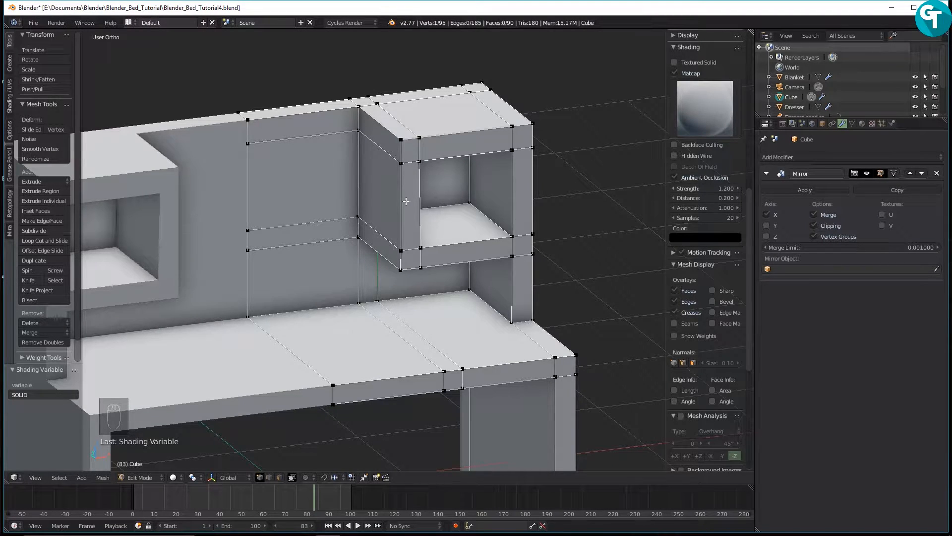
scroll(407, 201, down, 3)
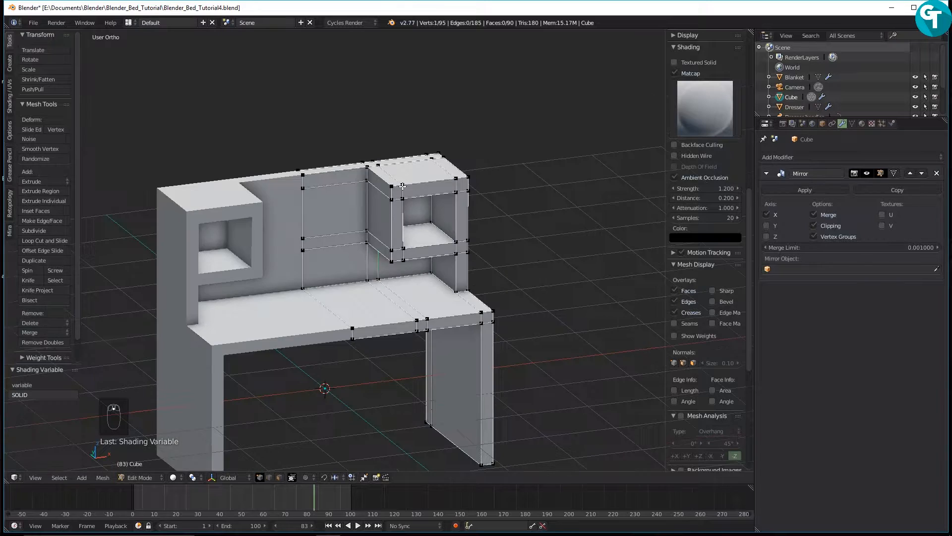
Try a five-segment bevel of about 0.129 on the three front top edge segments of the side shelf box
scroll(394, 204, up, 6)
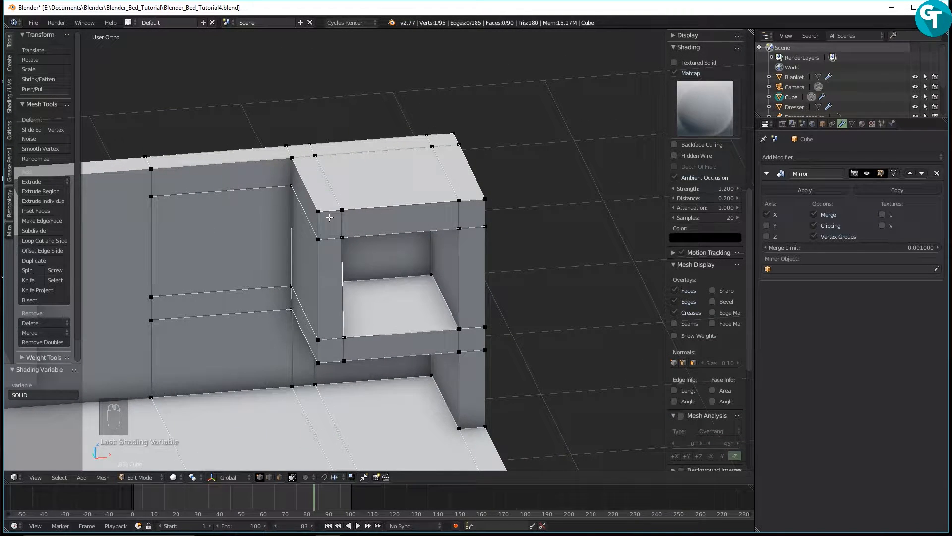
key(Tab)
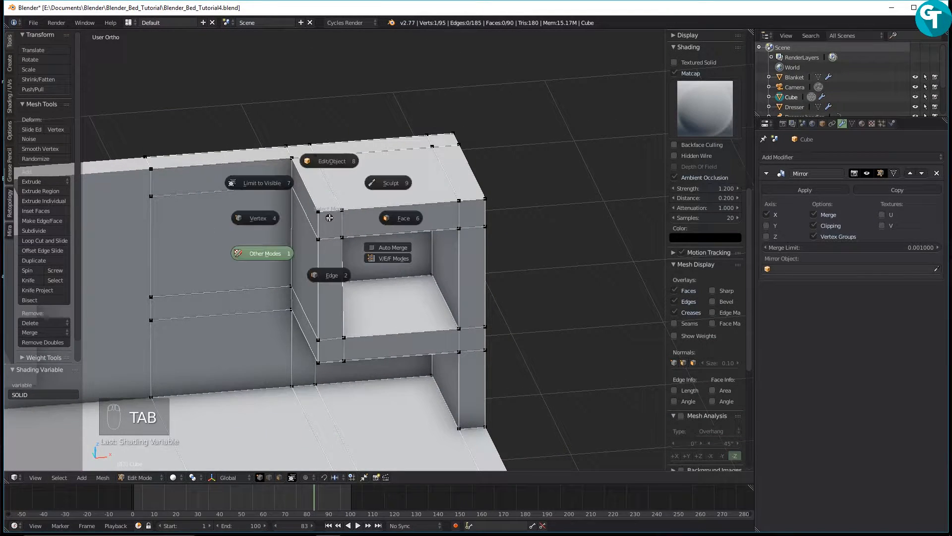
click(333, 260)
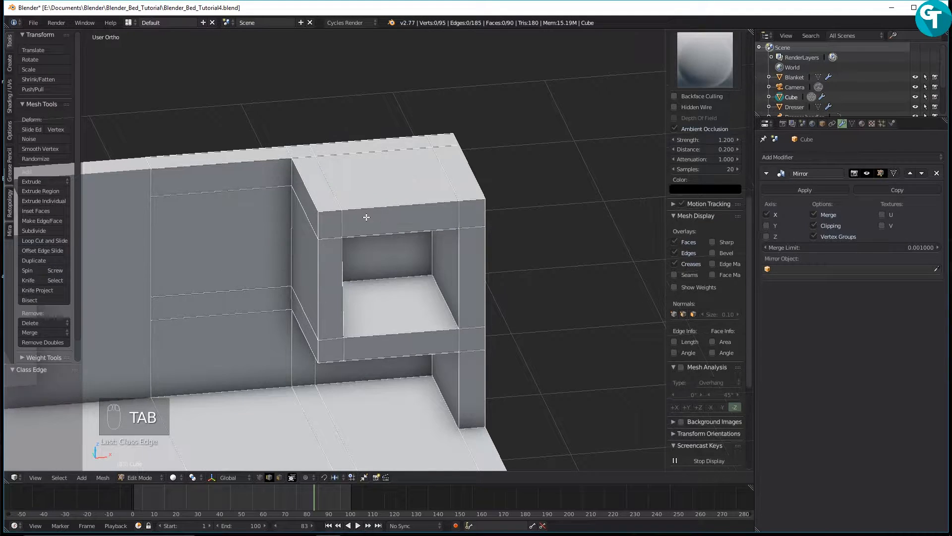
click(333, 213)
shift+click(382, 210)
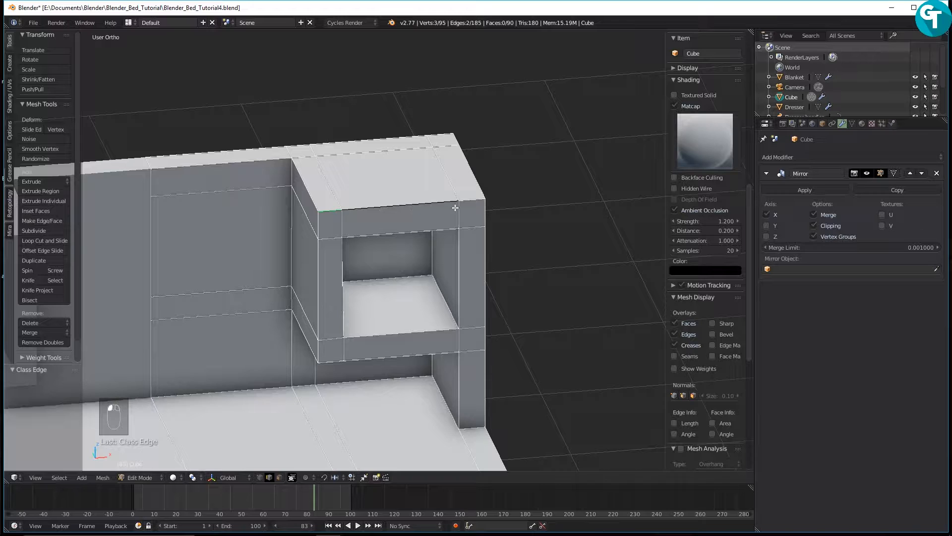
shift+click(478, 200)
key(ctrl+b)
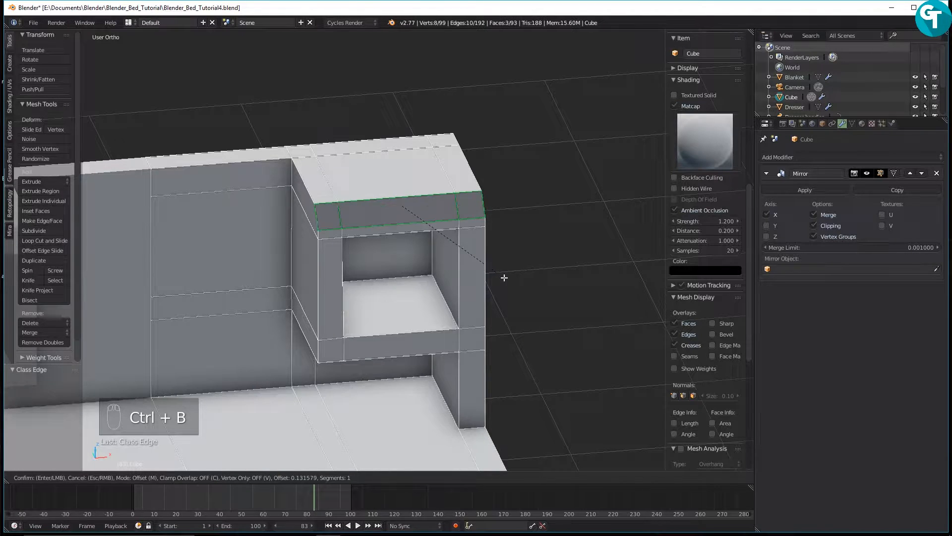
scroll(501, 279, up, 4)
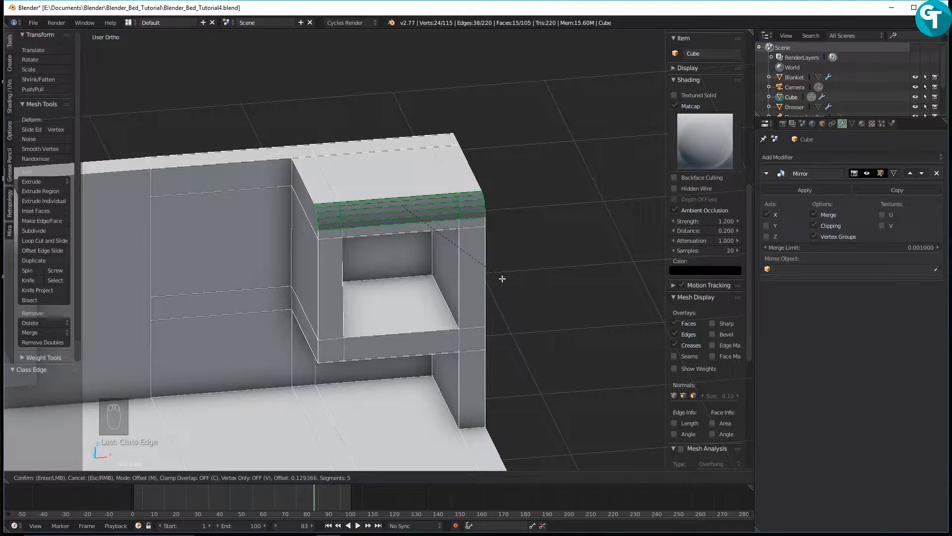
click(502, 279)
middle_drag(502, 276, 448, 273)
middle_drag(356, 272, 316, 313)
scroll(345, 298, up, 3)
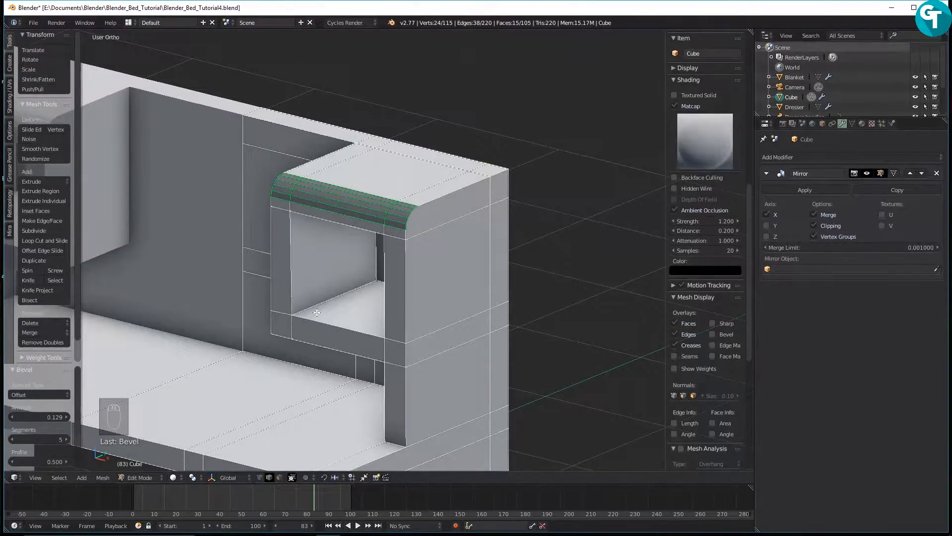
Undo the bevel on the side shelf's front top edge
key(ctrl+z)
scroll(321, 298, down, 4)
scroll(363, 290, up, 1)
middle_drag(363, 290, 402, 281)
scroll(378, 289, up, 1)
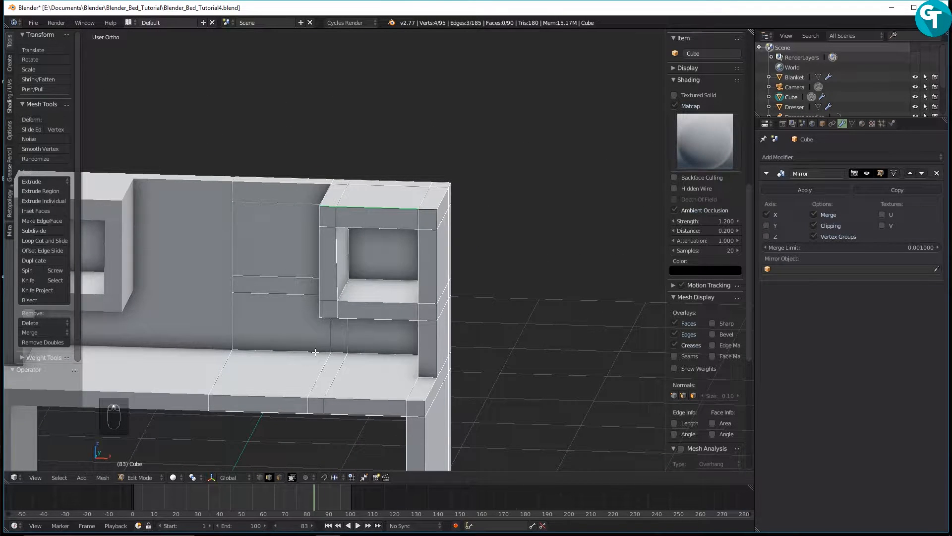
Return to Object Mode, place the 3D cursor near the middle of the desktop and add a cube there
key(Tab)
click(303, 337)
shift+middle_drag(317, 323, 429, 278)
middle_drag(408, 301, 413, 299)
middle_drag(359, 317, 368, 334)
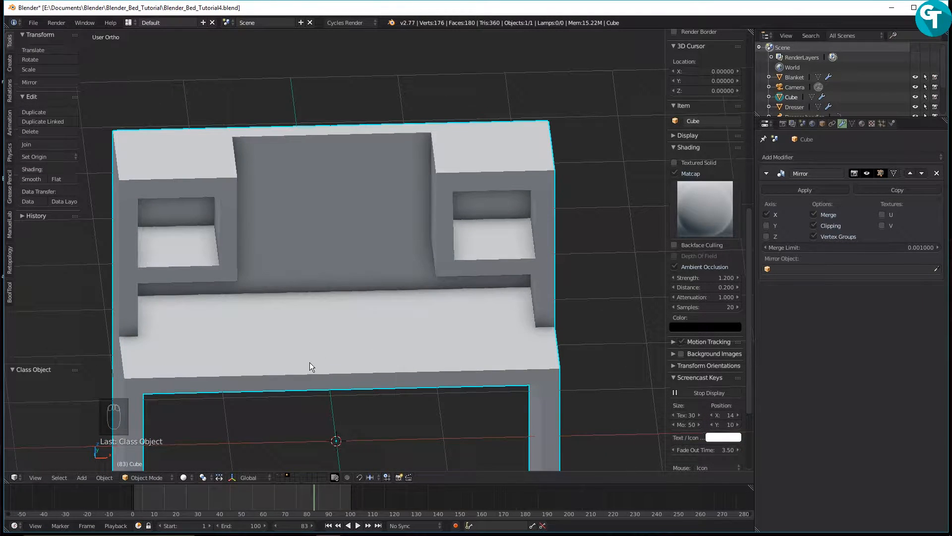
click(332, 348)
mouse_move(400, 333)
middle_down()
mouse_move(375, 327)
mouse_move(402, 303)
mouse_move(388, 324)
middle_up()
key(shift+a)
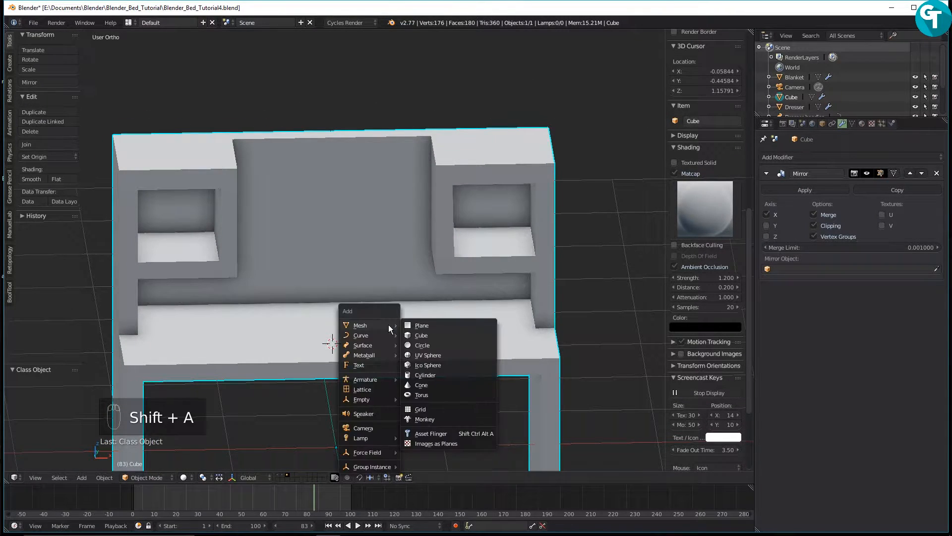
click(422, 335)
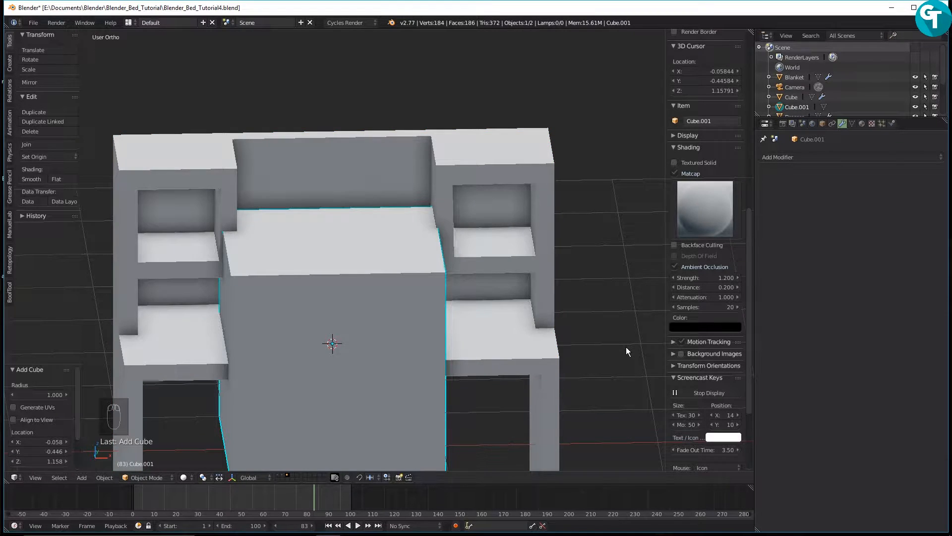
Scale the cube into a flat base slab, to about 0.49 along X, 0.06 along Z and 0.25 along Y
key(s)
key(x)
click(477, 341)
key(s)
key(z)
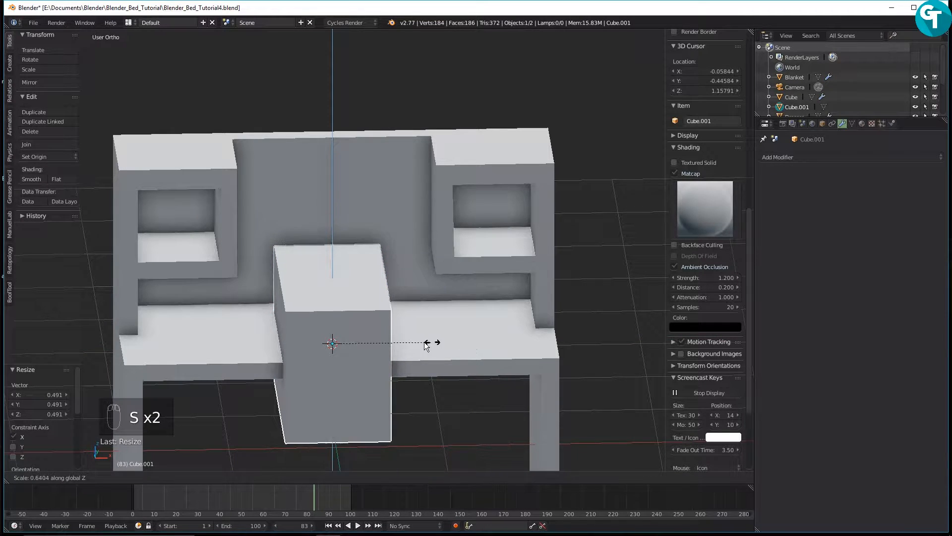
click(334, 335)
key(s)
key(y)
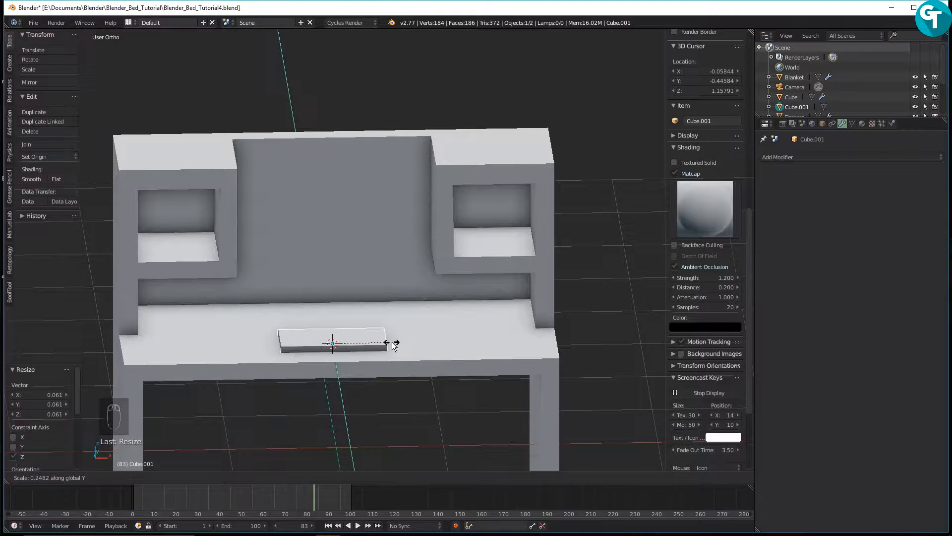
click(391, 341)
middle_drag(409, 340, 354, 320)
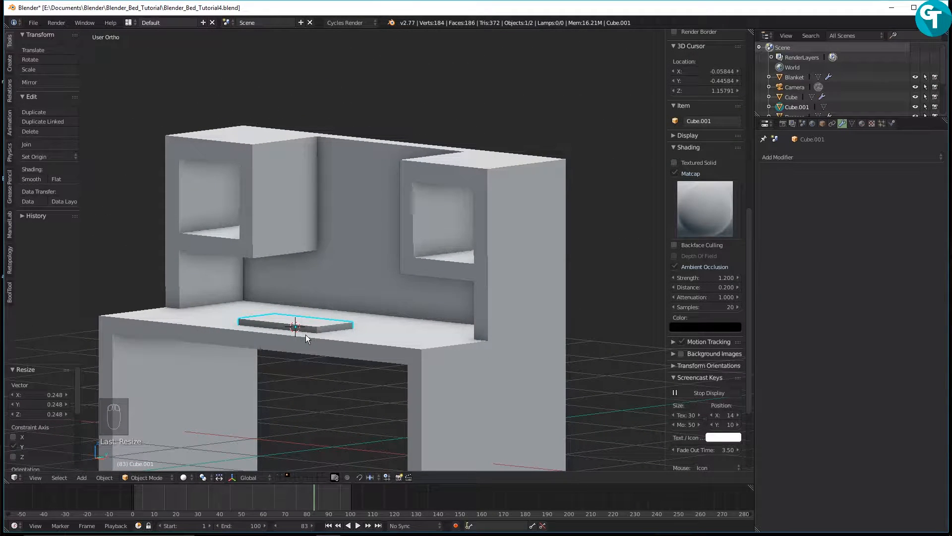
Raise the base slab about 0.063 along Z so that it rests on the desktop
key(g)
key(z)
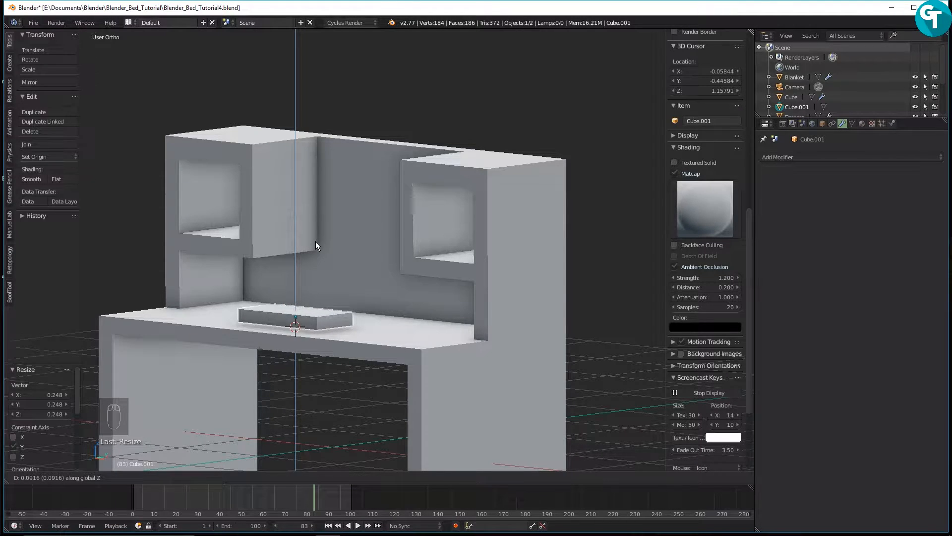
click(315, 271)
middle_drag(315, 285, 314, 285)
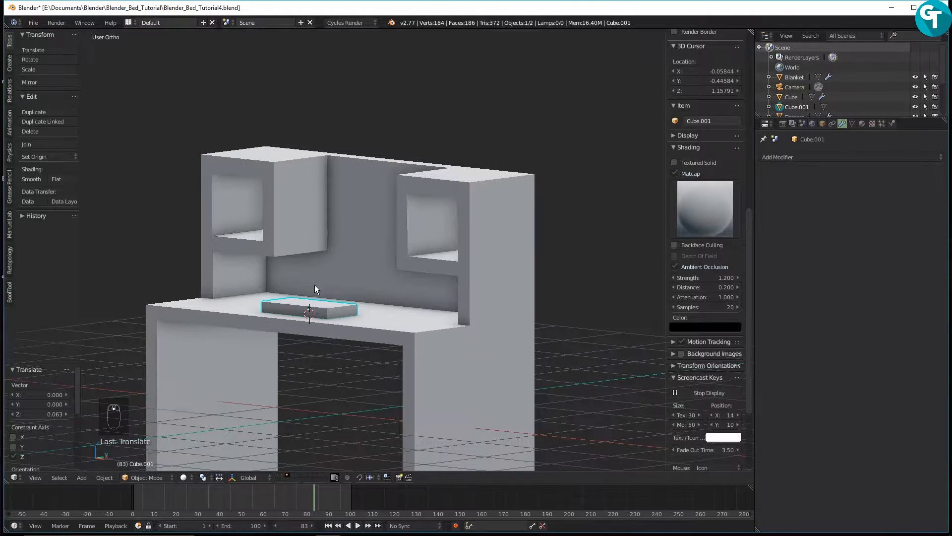
Enter Edit Mode on the slab and add a lengthwise loop cut, sliding it towards the rear edge
key(Tab)
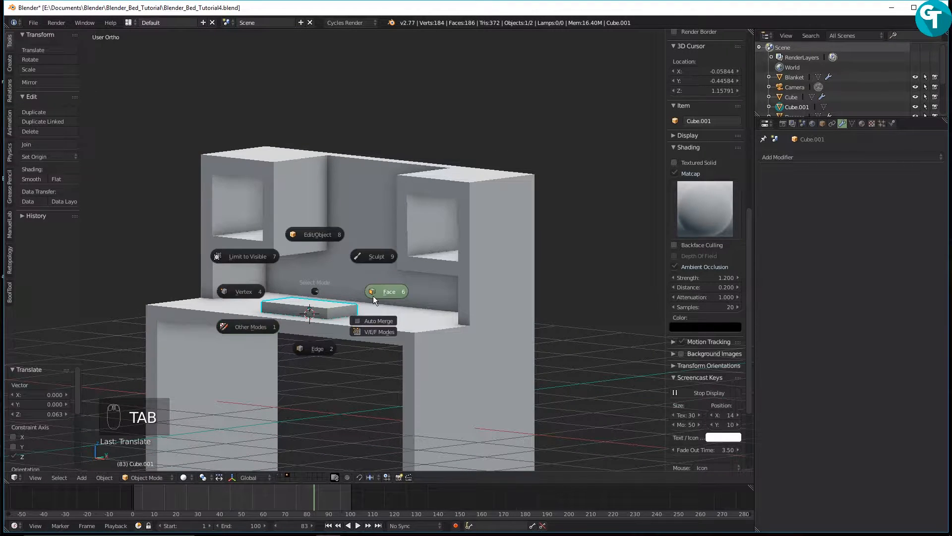
click(302, 241)
middle_drag(325, 274, 370, 262)
scroll(366, 337, up, 3)
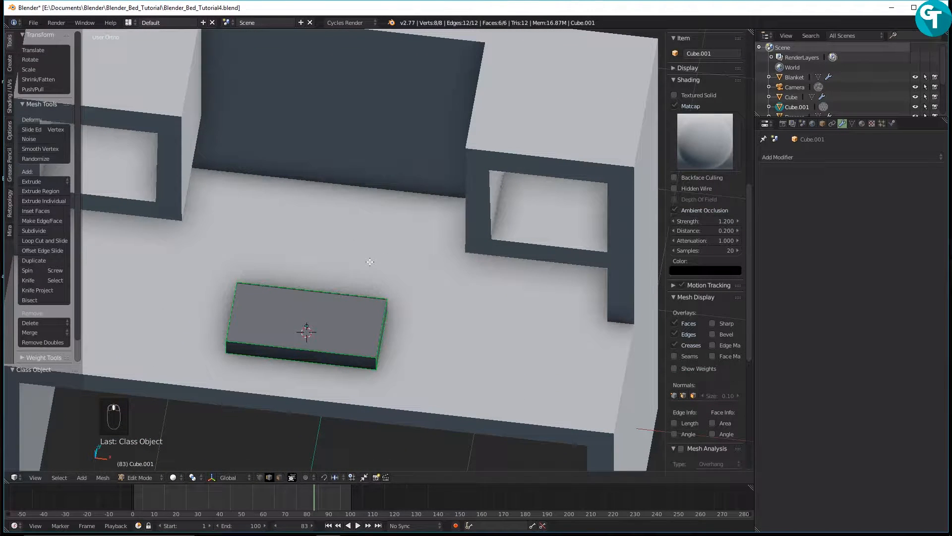
key(ctrl+r)
click(363, 316)
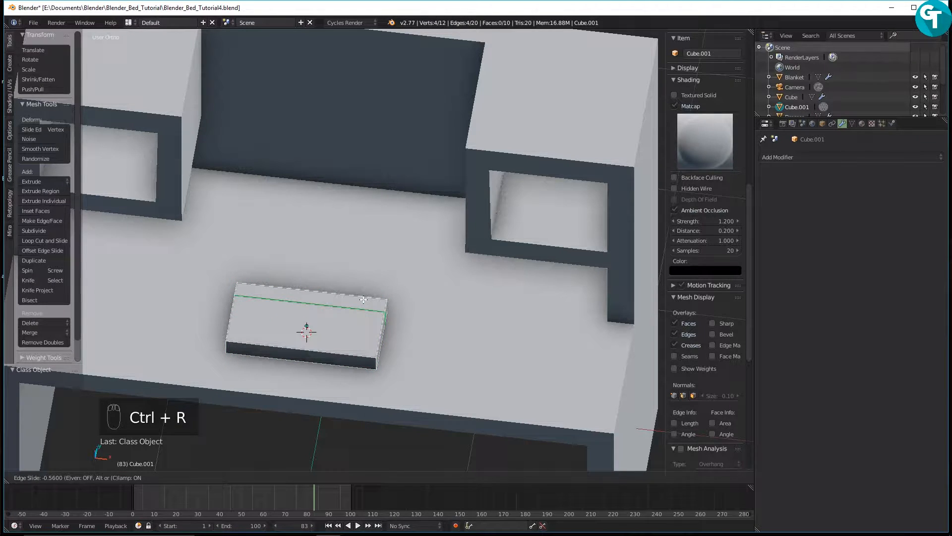
click(363, 305)
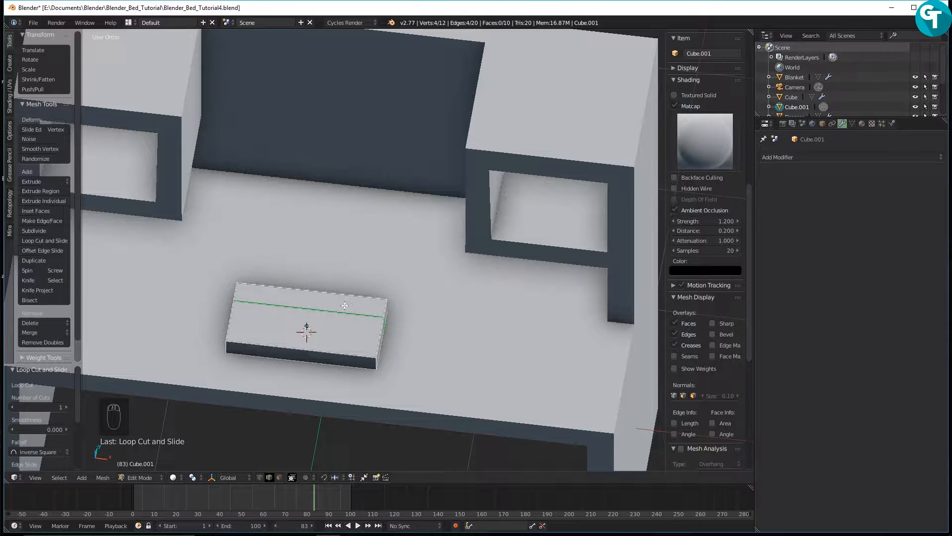
Add two evenly spaced loop cuts across the slab's width, dividing it into thirds
key(ctrl+r)
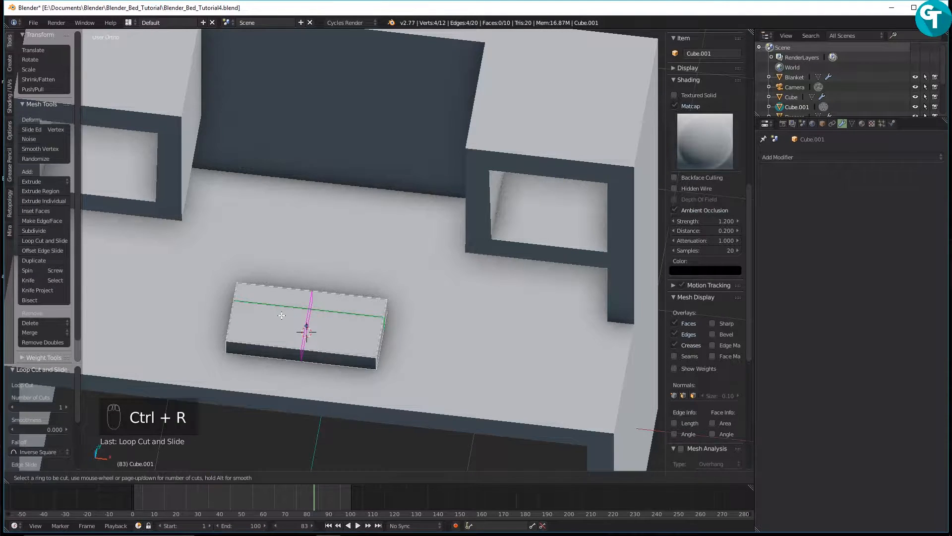
scroll(281, 316, up, 1)
click(282, 316)
right_click(281, 316)
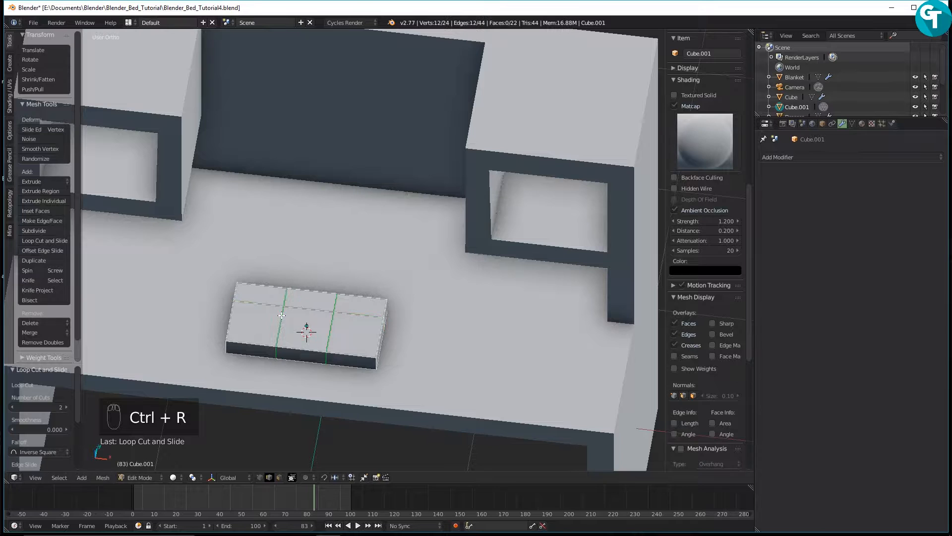
In face selection, extrude the slab's rear middle top face upward by about 0.268 to form a neck
key(Tab)
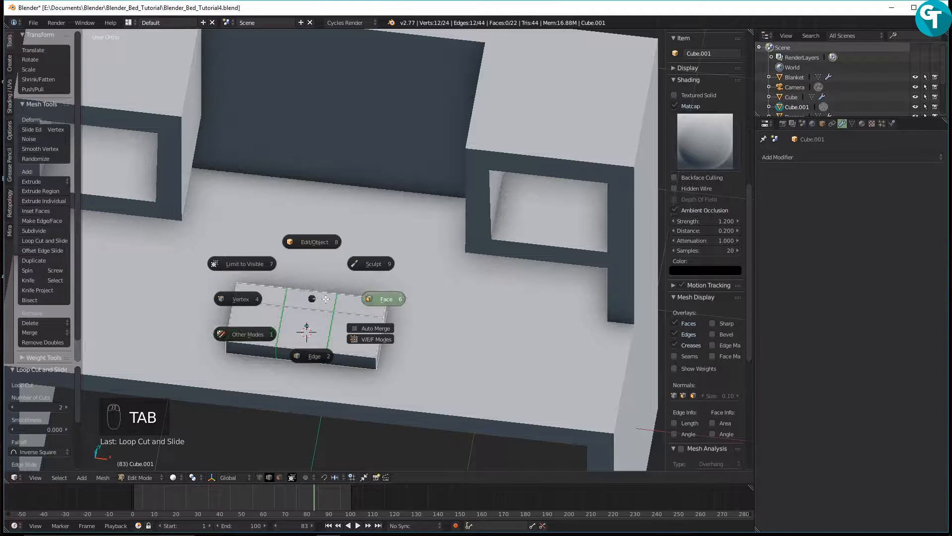
click(376, 305)
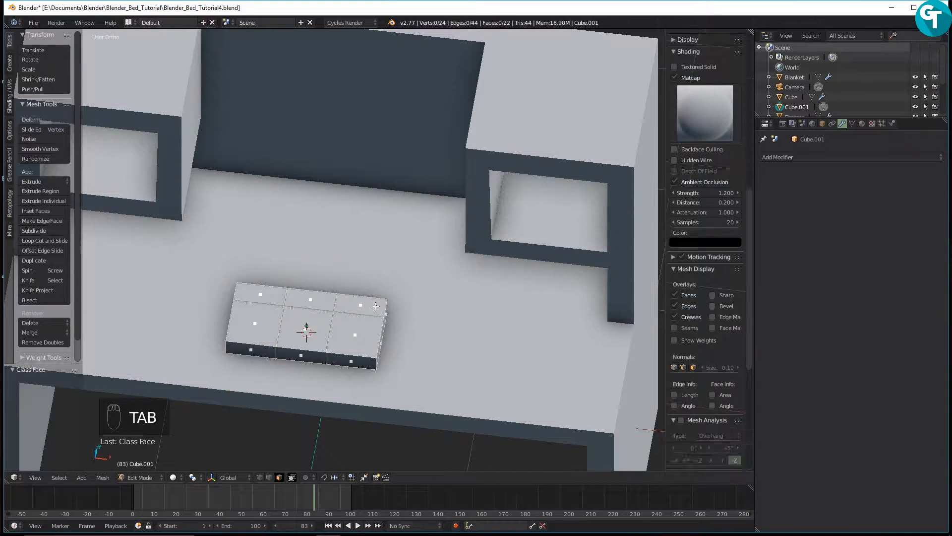
right_click(310, 300)
key(e)
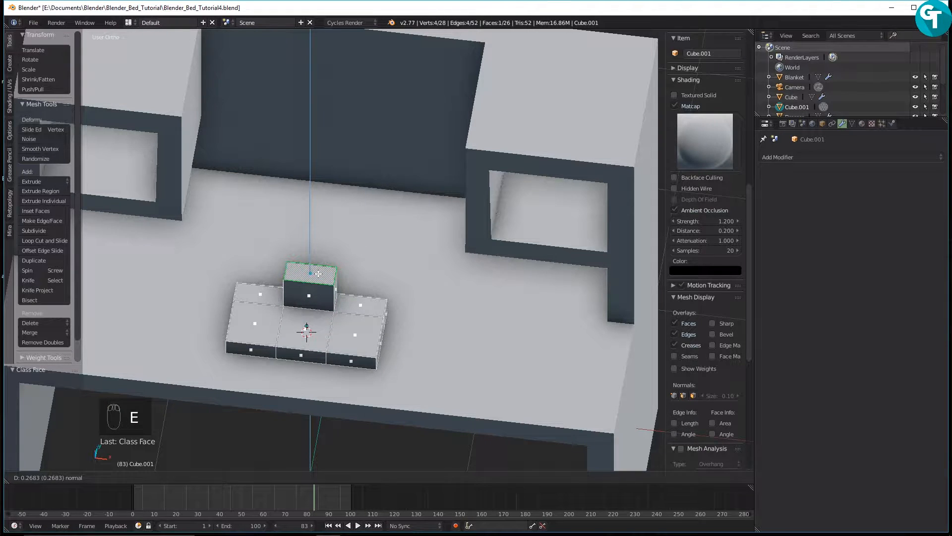
click(318, 273)
middle_drag(335, 317, 347, 261)
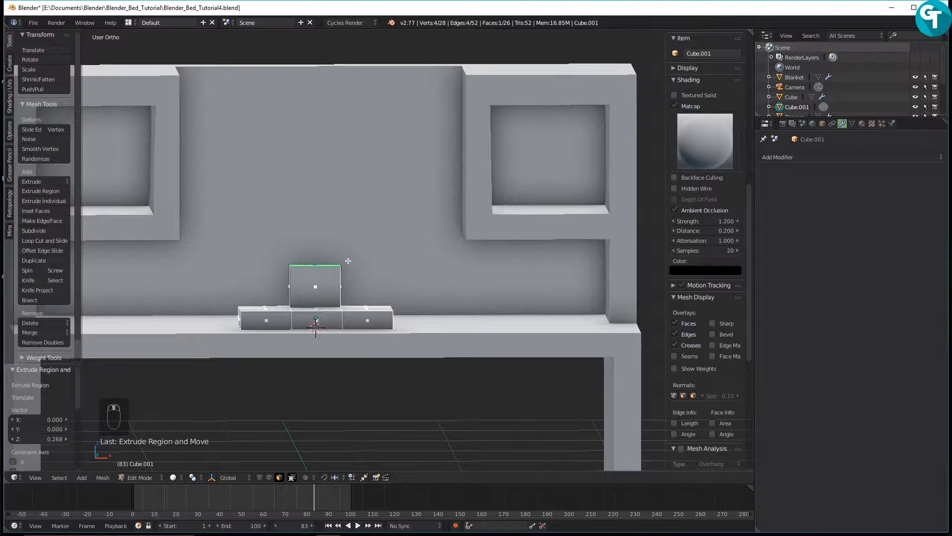
In the front view, extrude the neck's top face in place and scale it outward to about 5.59
key(KP_1)
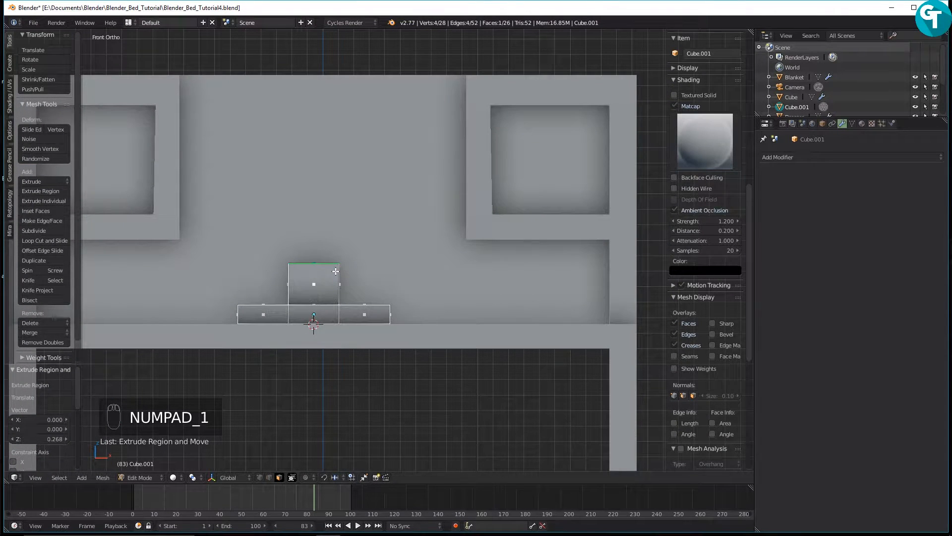
key(e)
key(s)
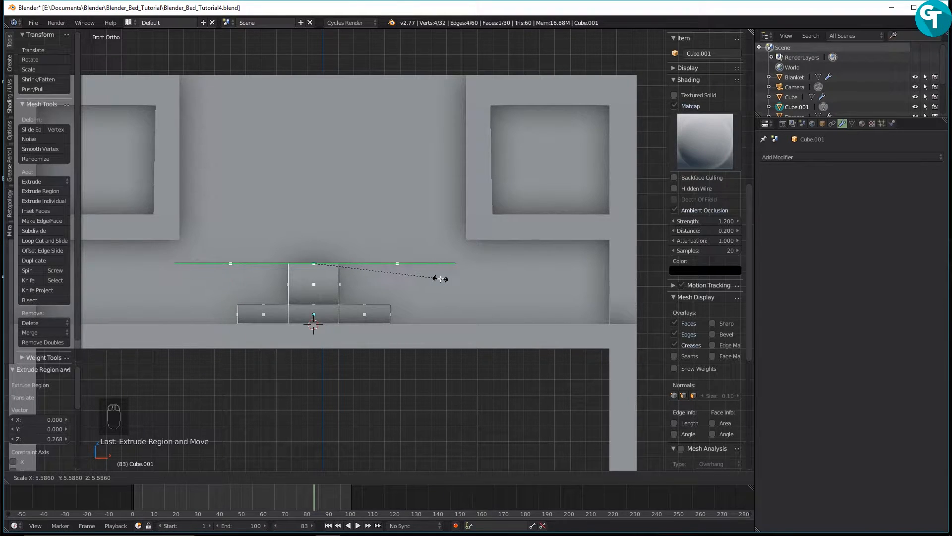
click(440, 279)
Scale the widened top face along Y to about 0.338 to narrow it into a thin strip
middle_drag(440, 279, 294, 325)
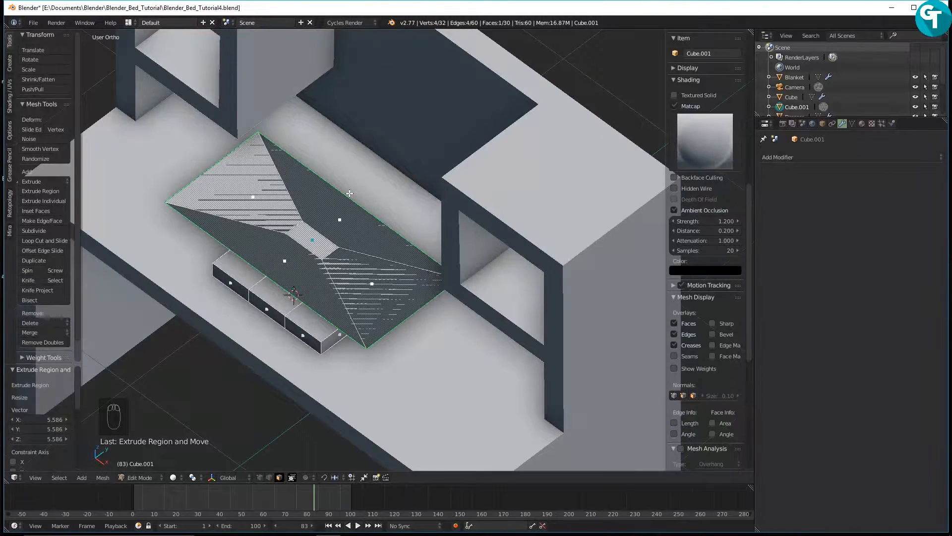
key(s)
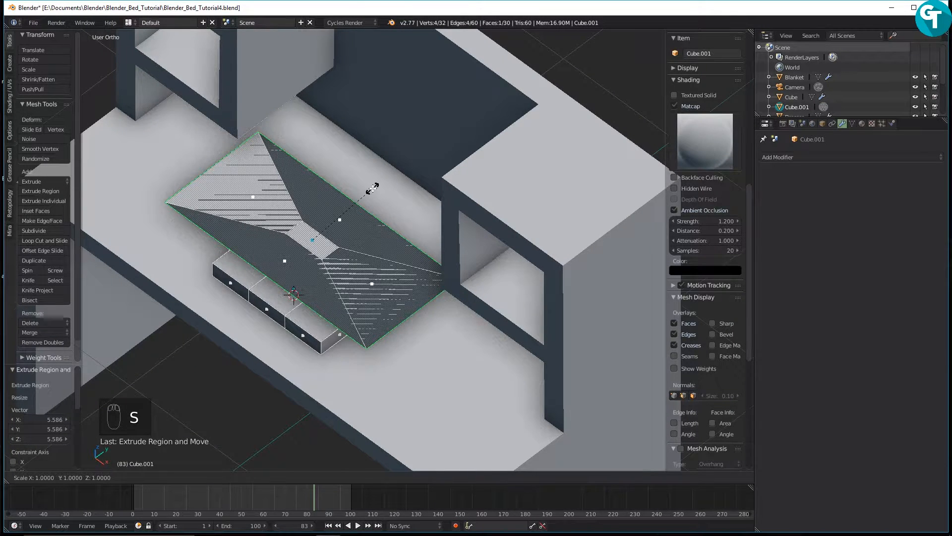
key(y)
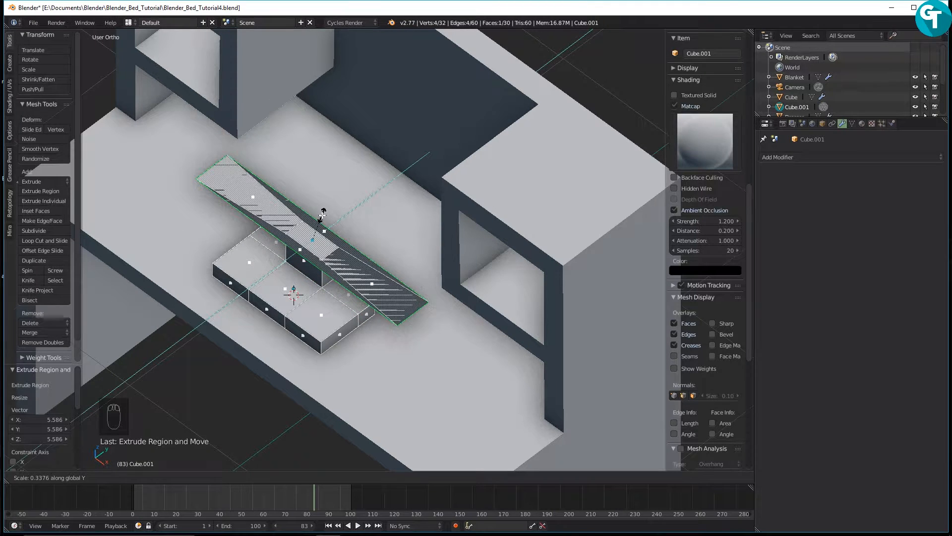
click(322, 214)
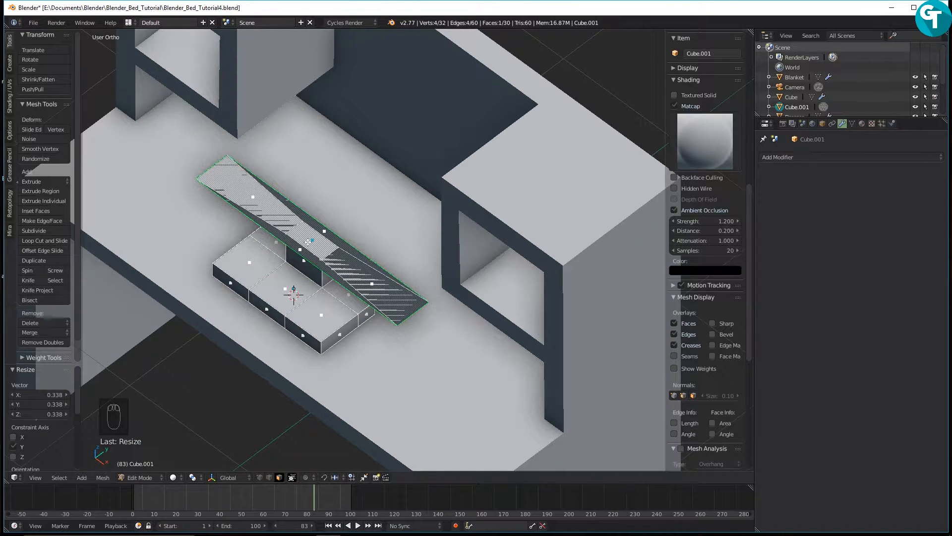
Extrude the narrowed face upward by about 1.363 to form the monitor's screen body
key(e)
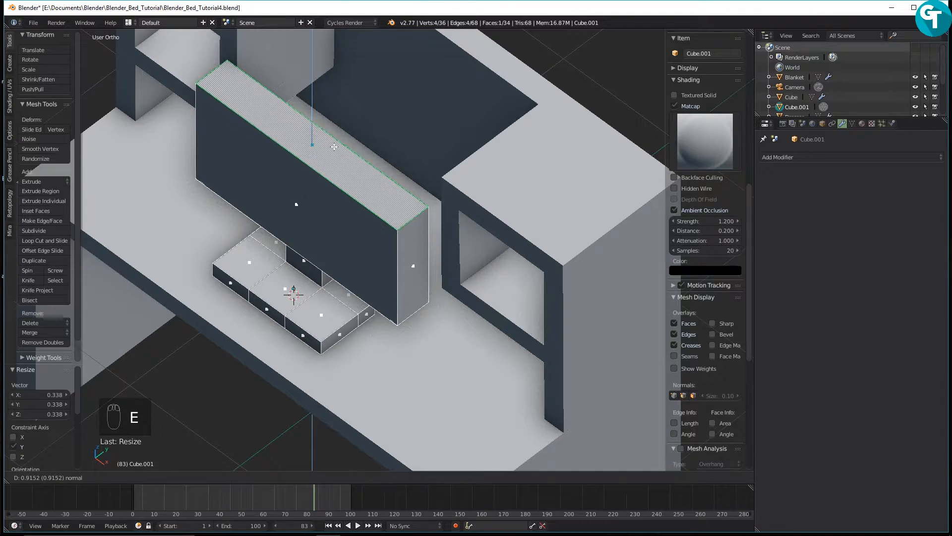
click(340, 100)
middle_drag(340, 144, 345, 97)
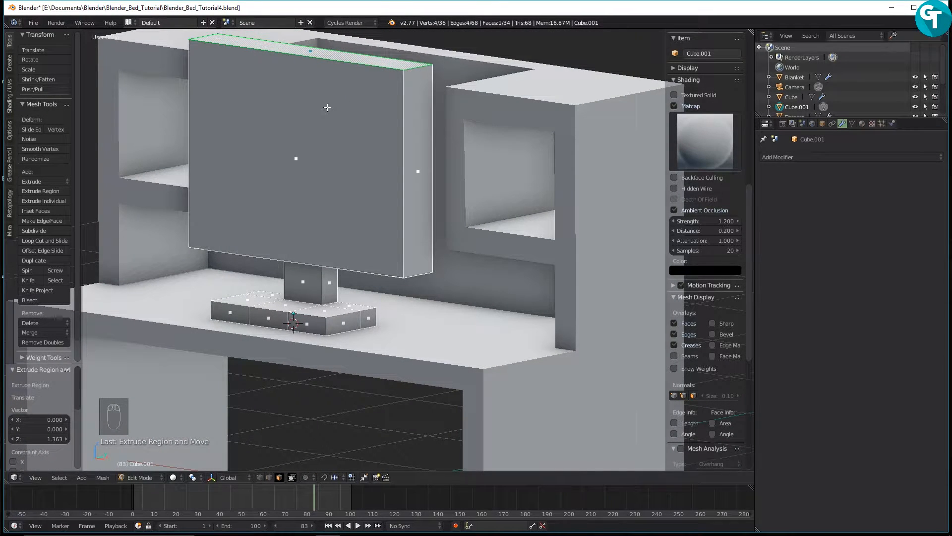
Add two vertical loop cuts to the screen body and scale them apart along X to sit close to its side edges
key(ctrl+r)
scroll(311, 51, up, 1)
click(311, 51)
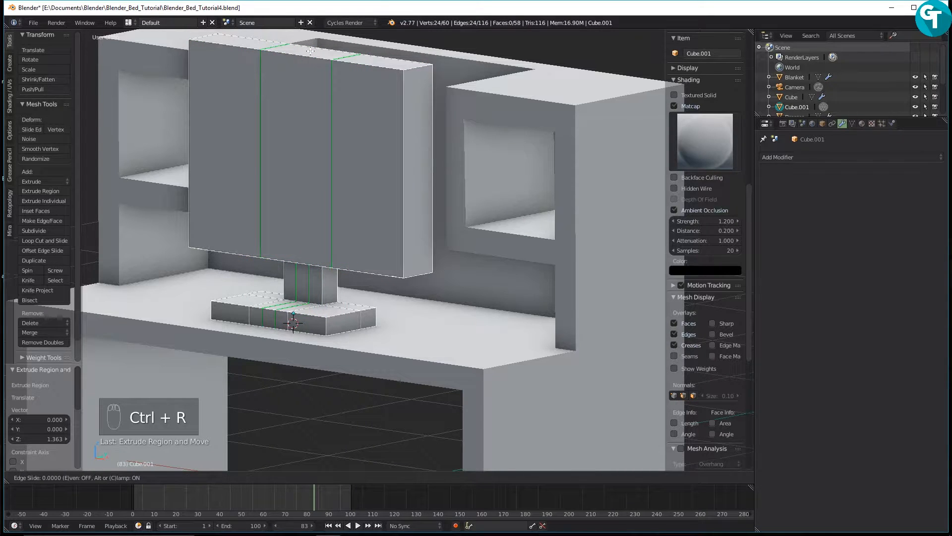
right_click(310, 51)
key(s)
key(x)
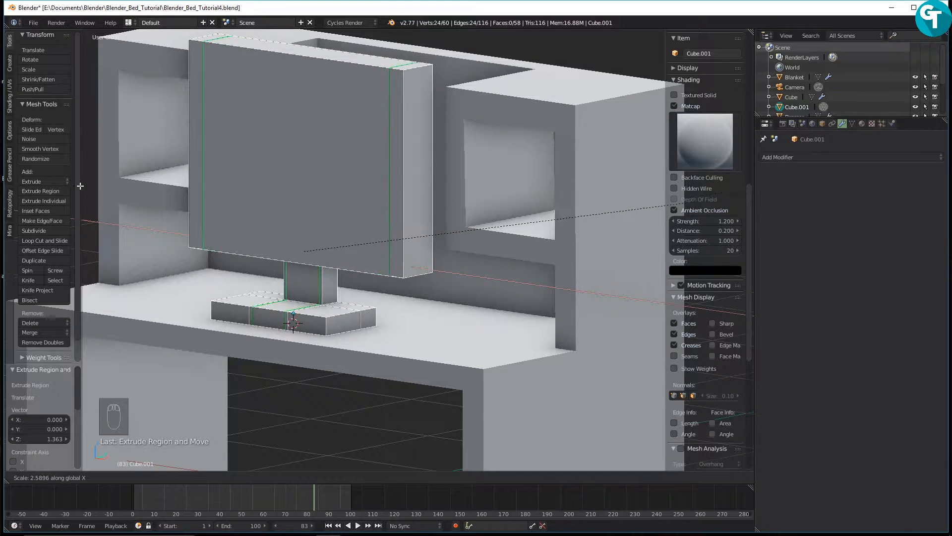
click(134, 191)
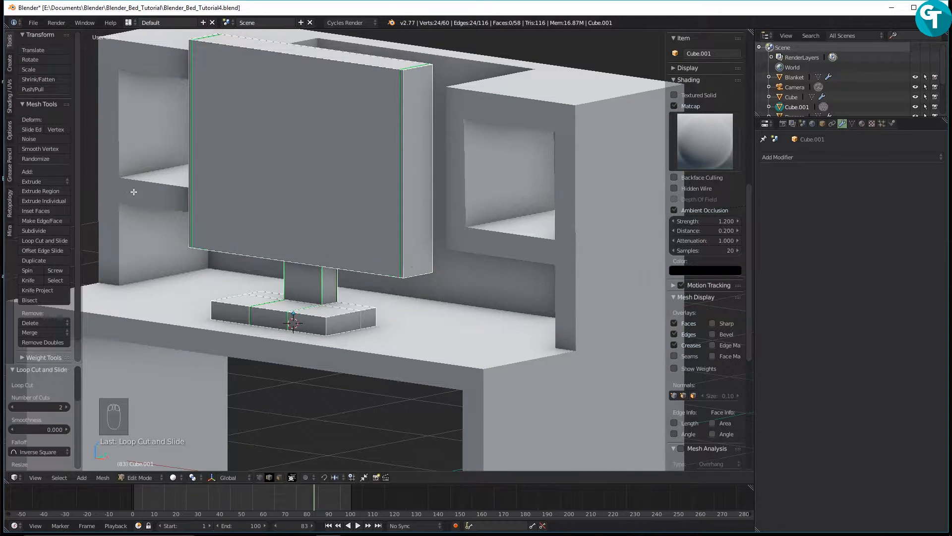
Add two horizontal loop cuts to the screen body and scale them apart along Z by about 2.93, close to its upper and lower edges
key(ctrl+r)
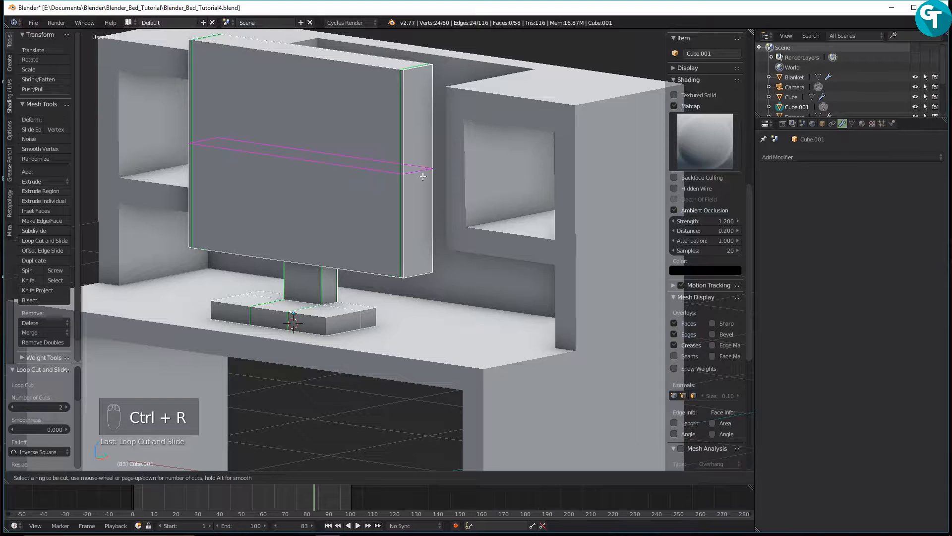
scroll(438, 167, up, 1)
click(438, 167)
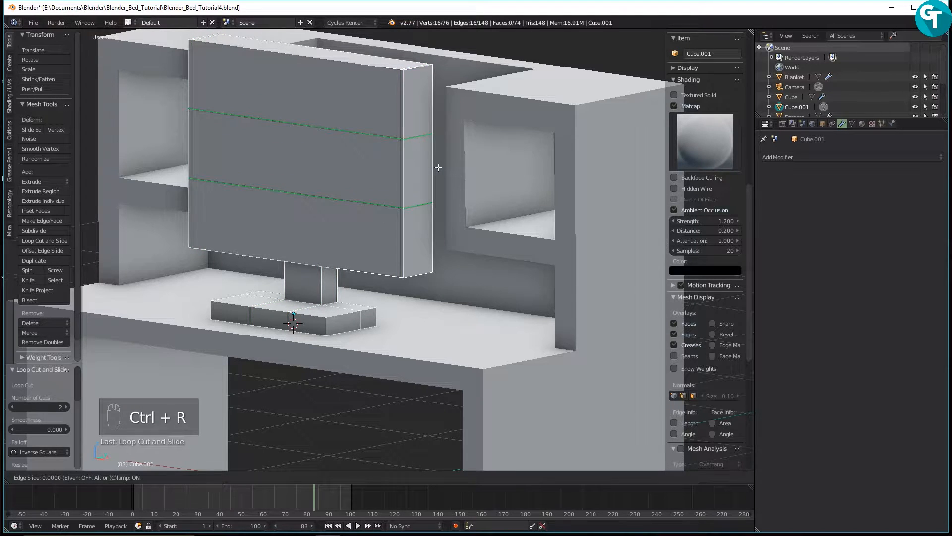
right_click(439, 168)
key(s)
key(z)
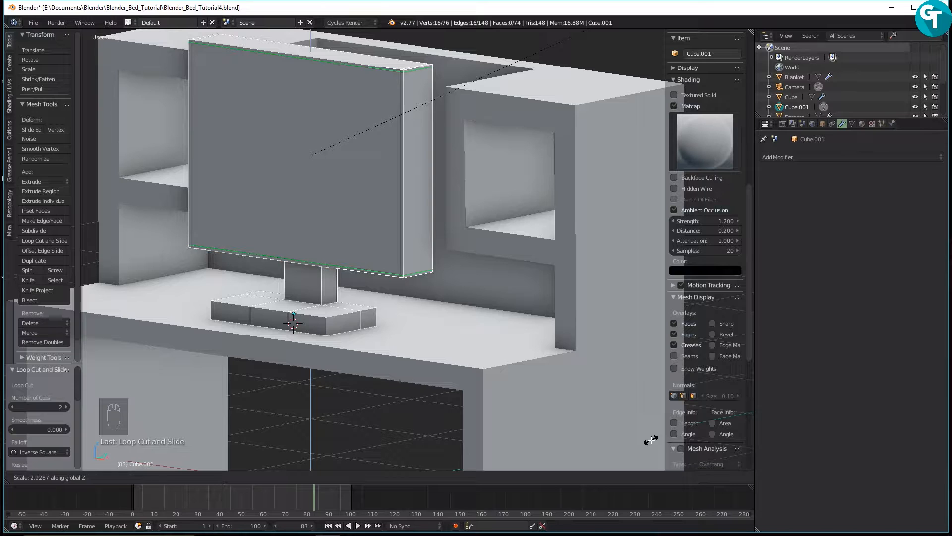
click(651, 439)
In face selection, select the large front face of the screen and extrude it inward by about 0.060
key(Tab)
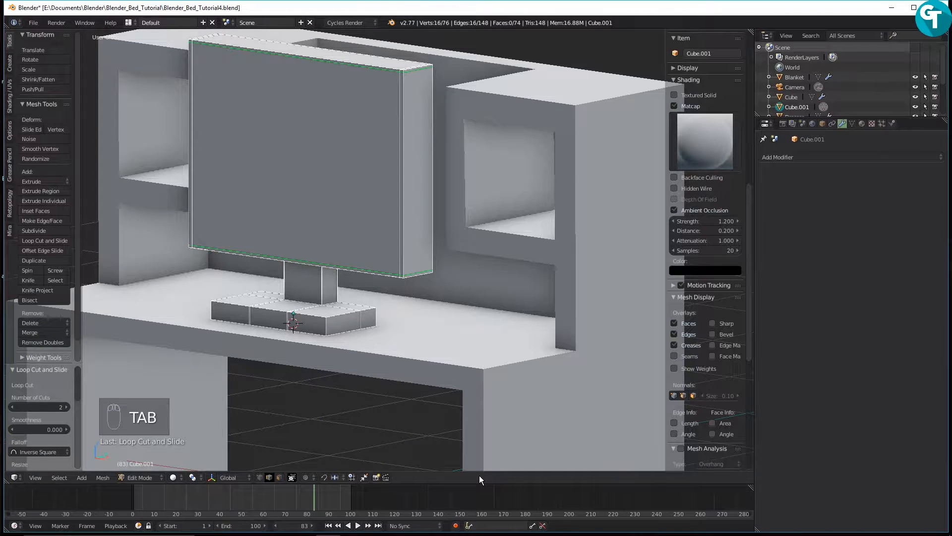
key(Tab)
click(452, 334)
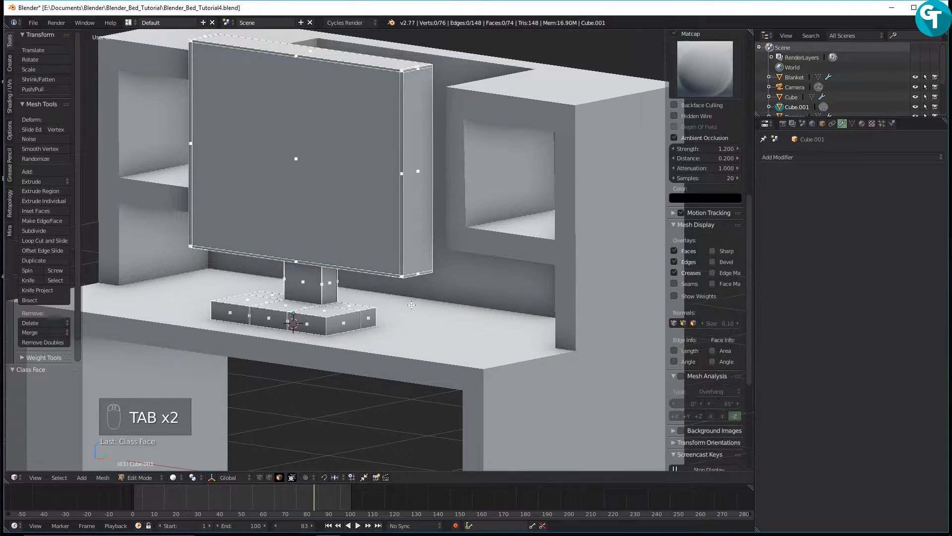
click(310, 140)
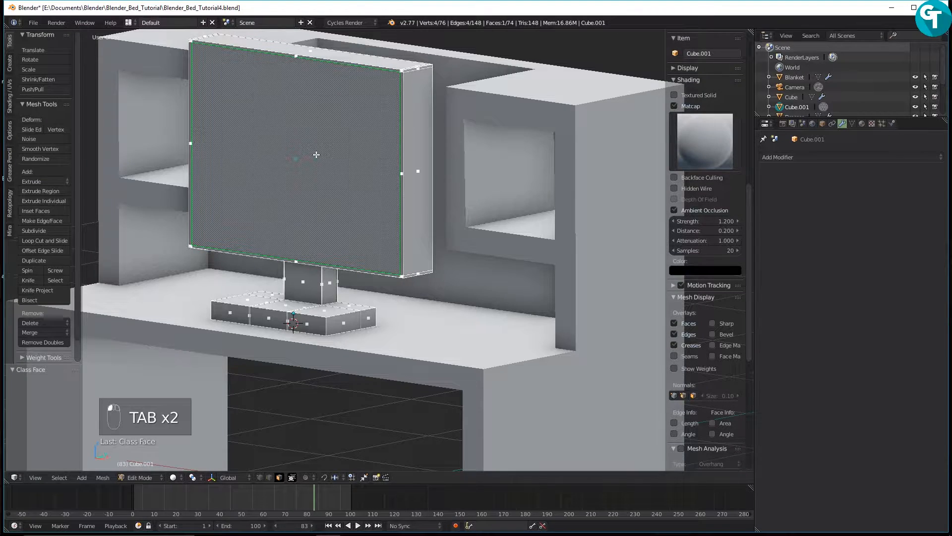
key(e)
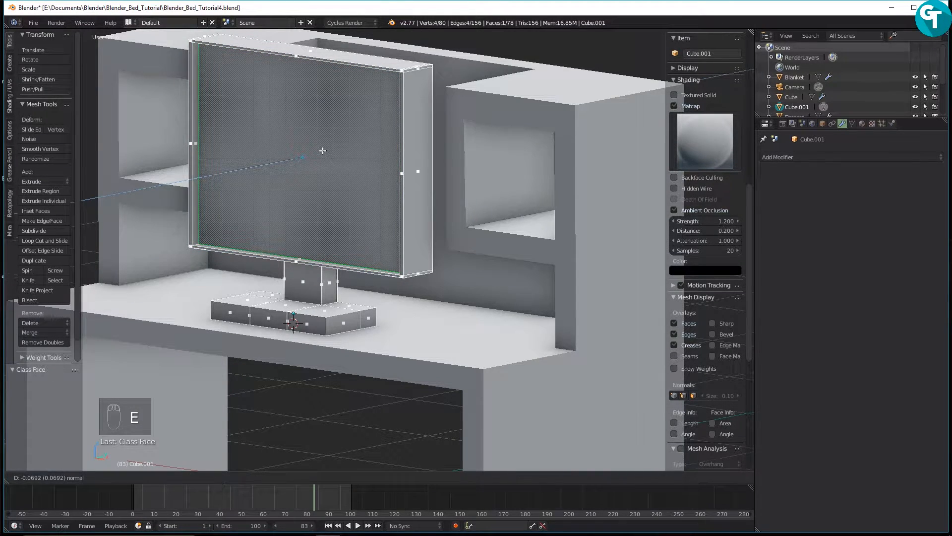
click(322, 151)
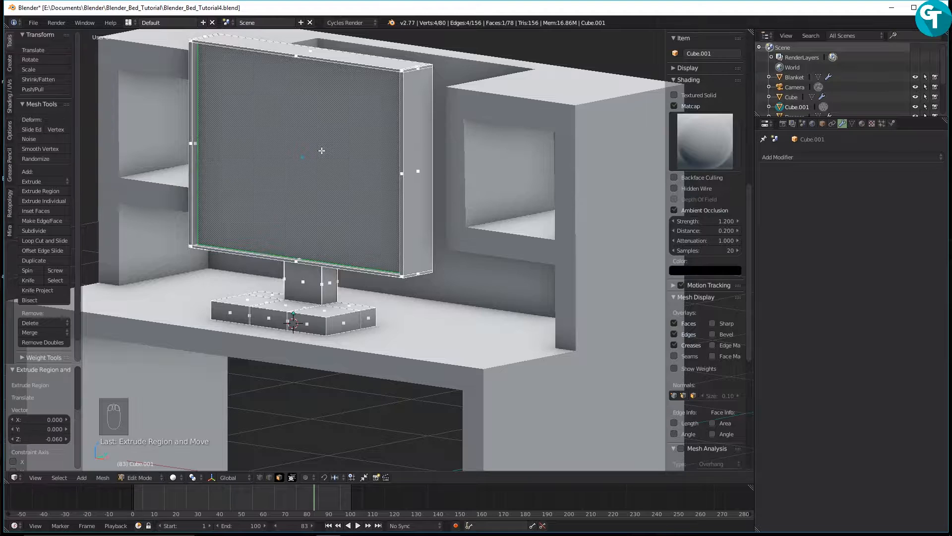
Return to Object Mode and add a level 2 Subdivision Surface modifier to the monitor
scroll(325, 164, down, 2)
middle_drag(351, 207, 319, 216)
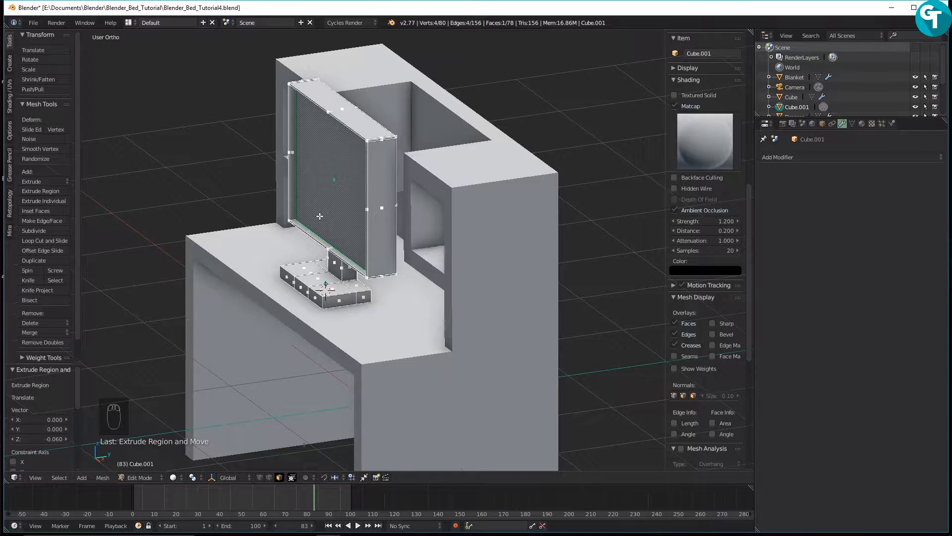
middle_drag(319, 217, 298, 237)
middle_drag(350, 265, 411, 196)
key(Tab)
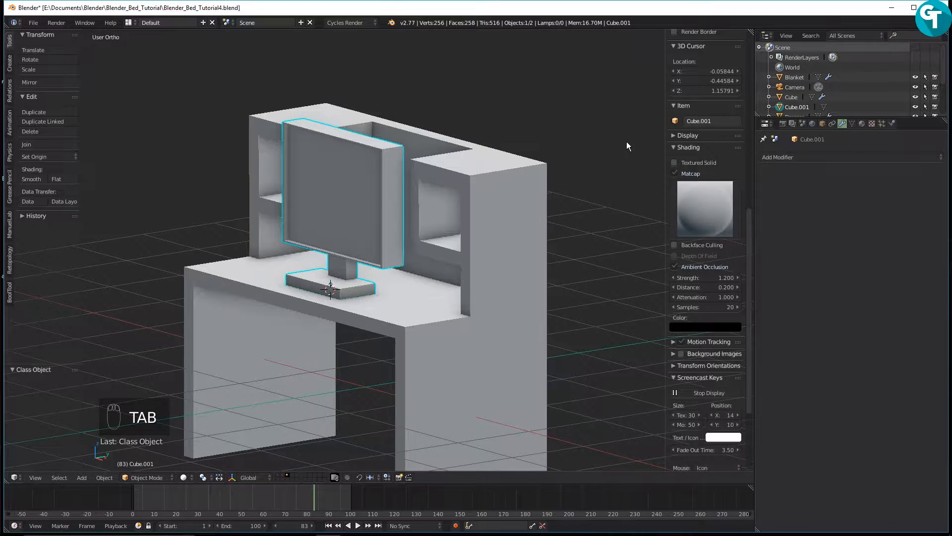
key(ctrl+2)
middle_drag(374, 190, 405, 187)
scroll(405, 187, up, 1)
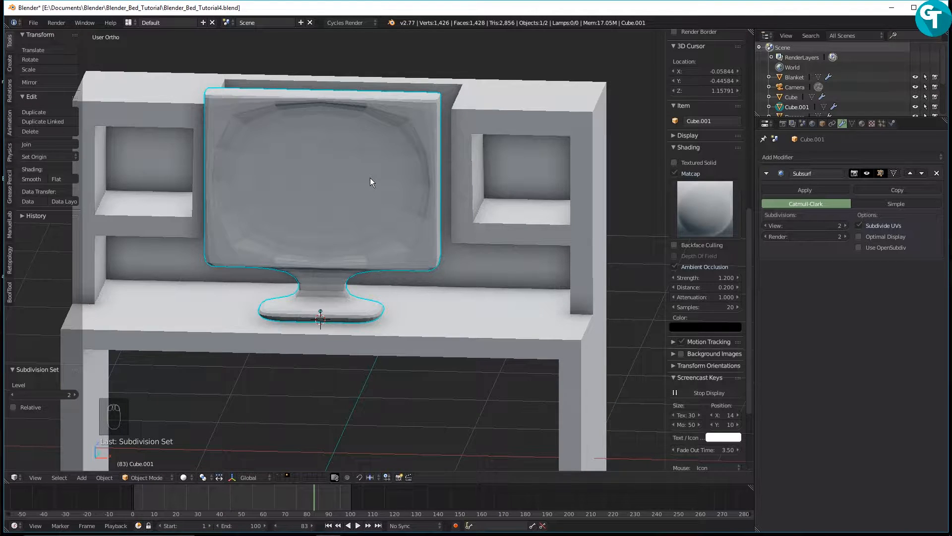
Enter Edit Mode on the subdivided monitor and try to place a loop cut around the recessed screen face
key(Tab)
click(362, 133)
shift+middle_drag(367, 141, 285, 151)
scroll(296, 153, up, 4)
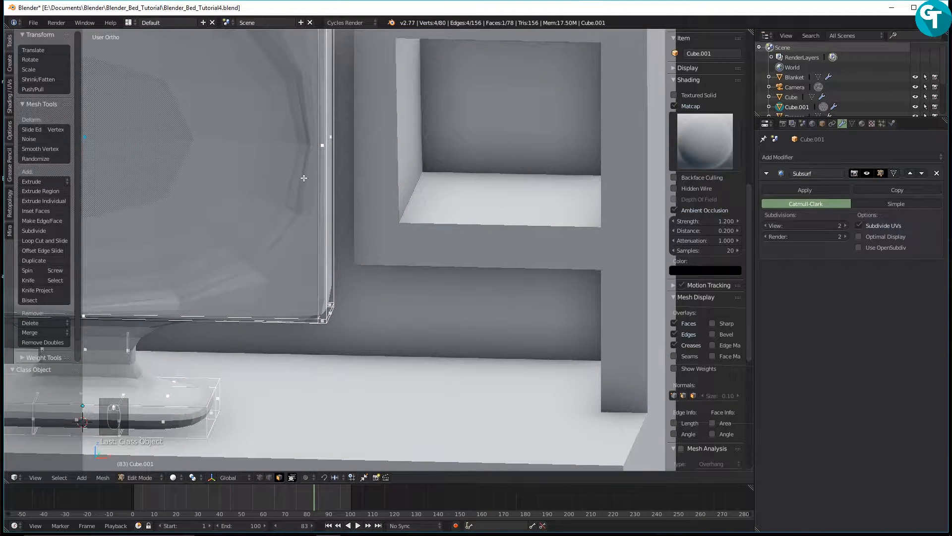
key(ctrl+r)
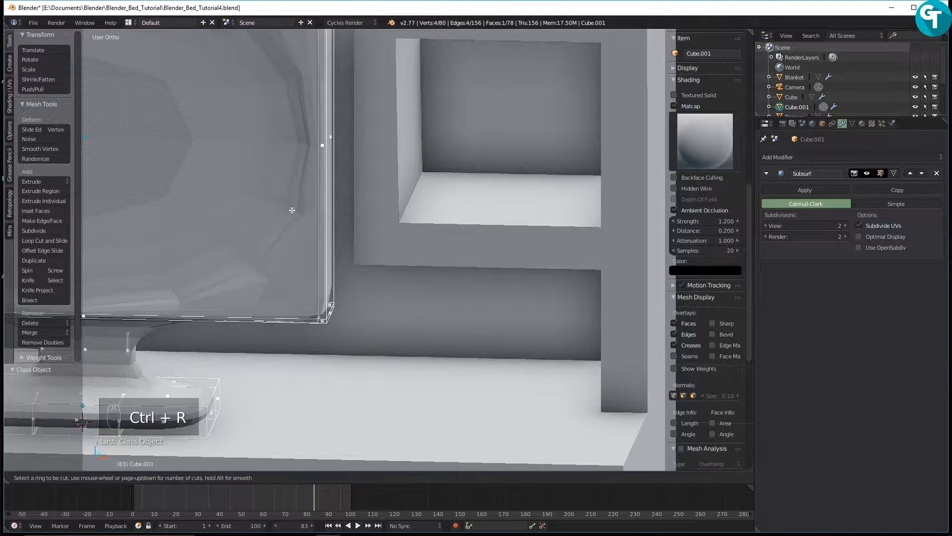
right_click(215, 219)
scroll(226, 192, down, 4)
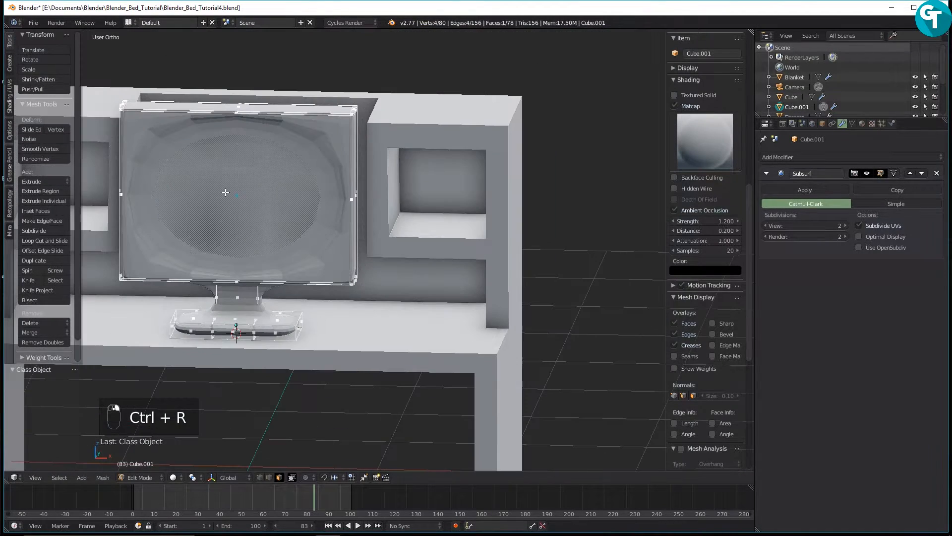
Add two vertical loop cuts through the recessed screen and scale them apart along X to sharpen its side edges
key(ctrl+r)
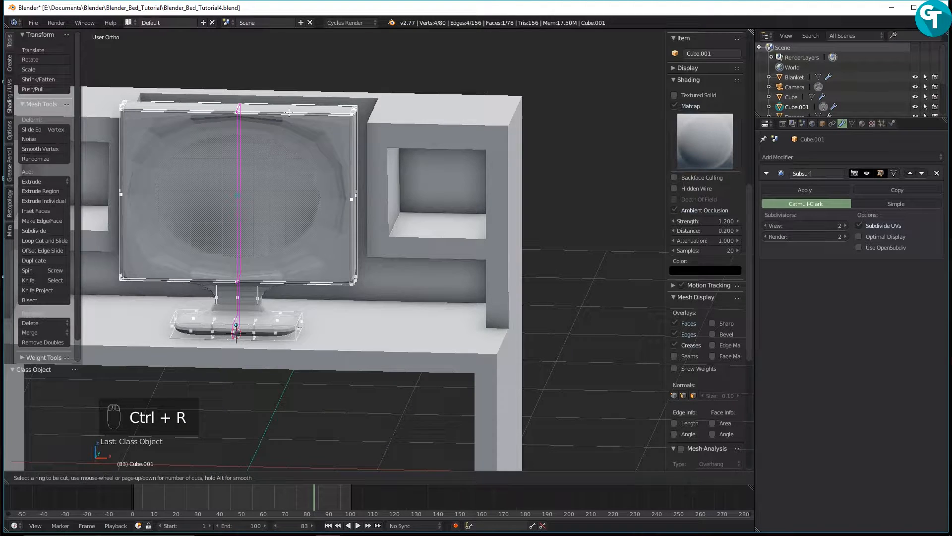
scroll(290, 111, up, 1)
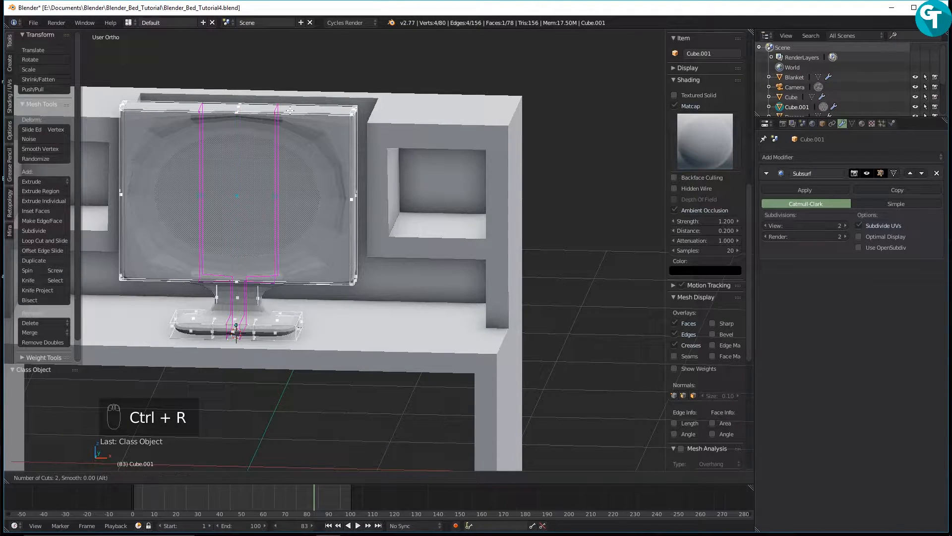
click(290, 111)
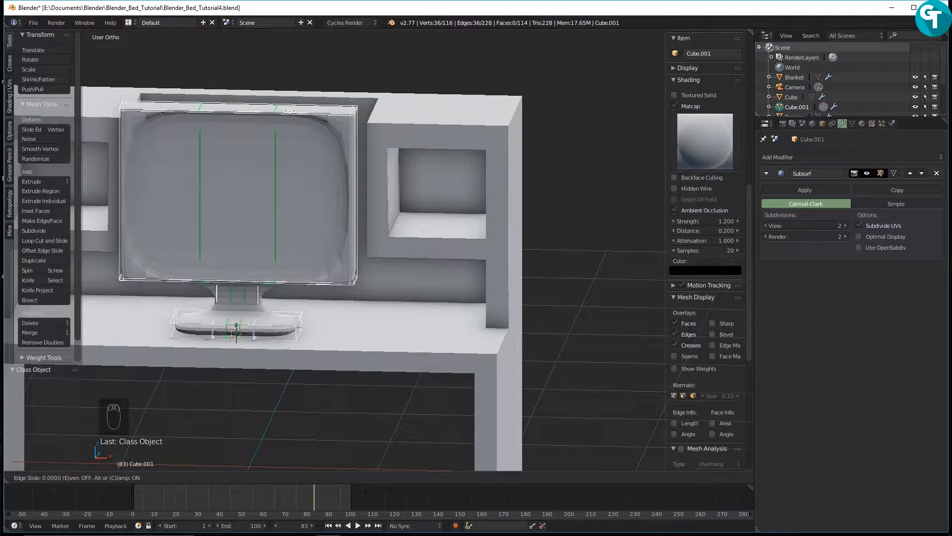
right_click(290, 110)
key(s)
key(x)
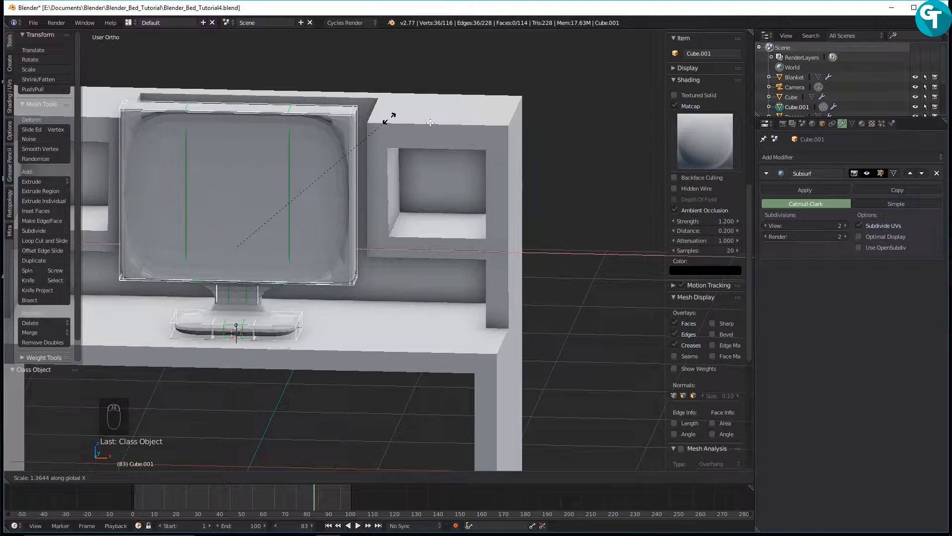
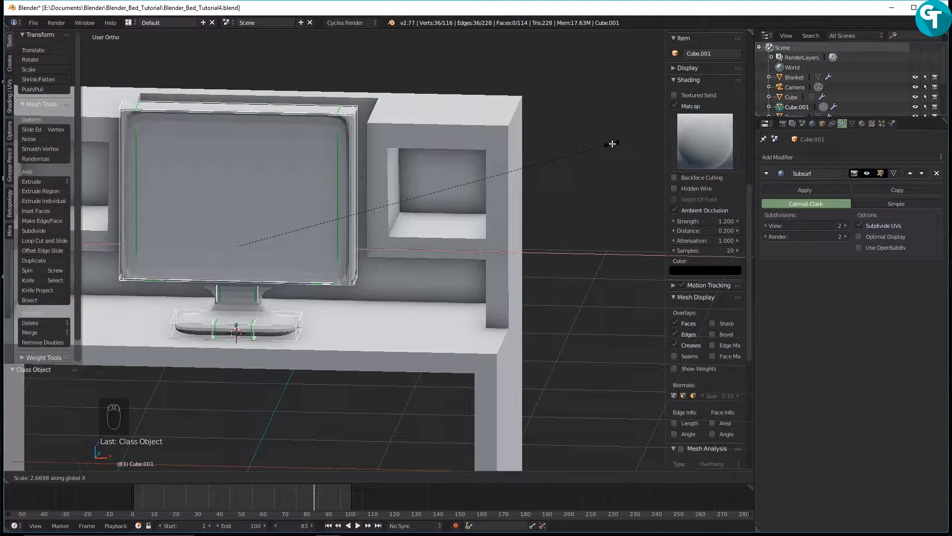
click(660, 144)
Add two horizontal loop cuts across the recessed screen and scale them apart along Z to sharpen its upper and lower edges
key(ctrl+r)
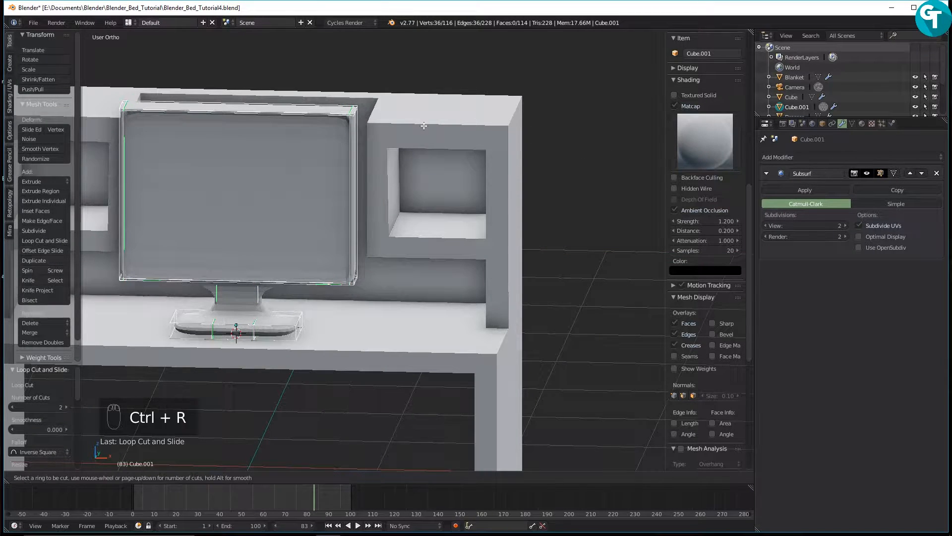
scroll(363, 178, up, 1)
click(363, 177)
right_click(363, 177)
key(s)
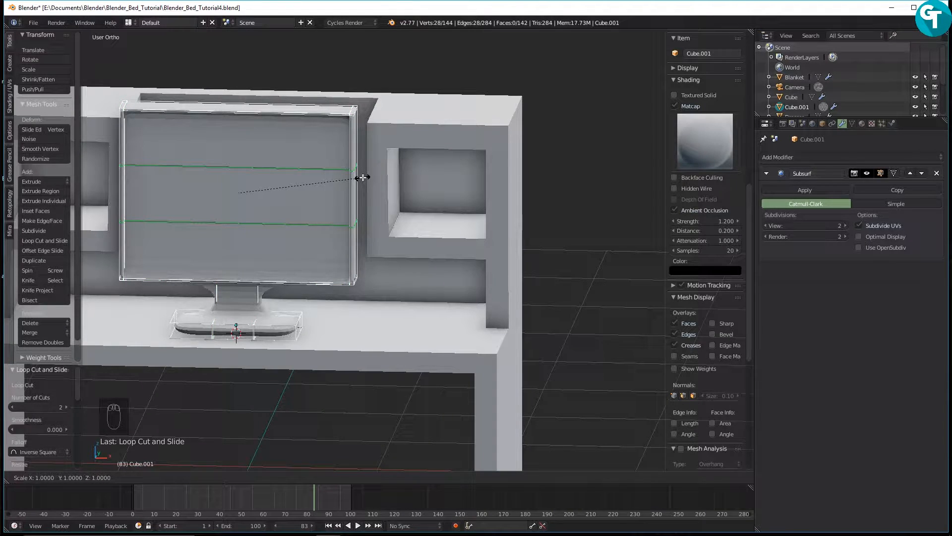
key(z)
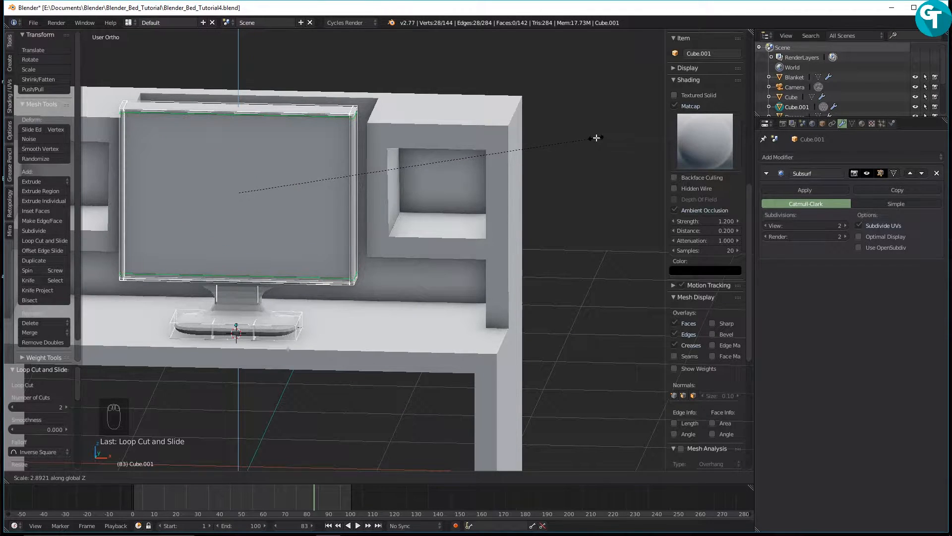
click(606, 130)
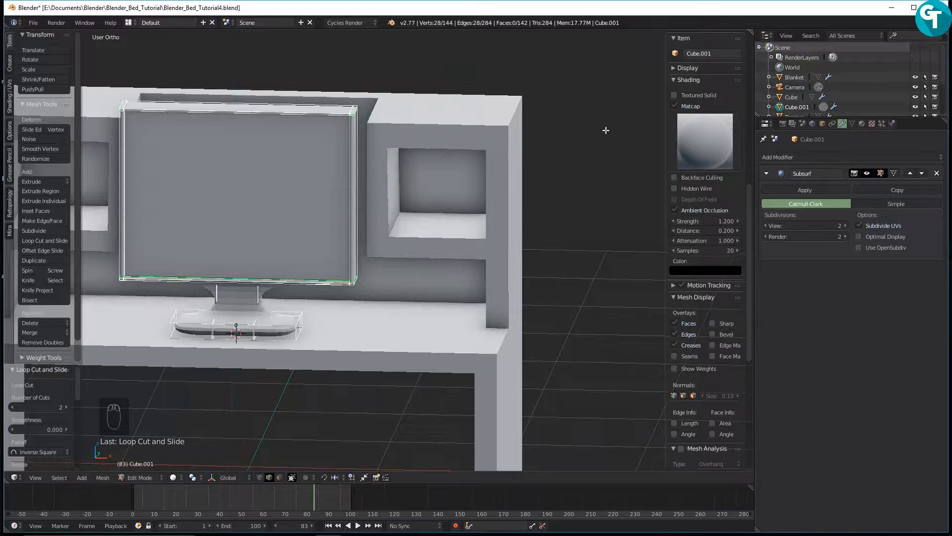
Add two horizontal loop cuts around the monitor's neck, one near each end, to sharpen its joints with the screen and base
middle_drag(400, 182, 394, 173)
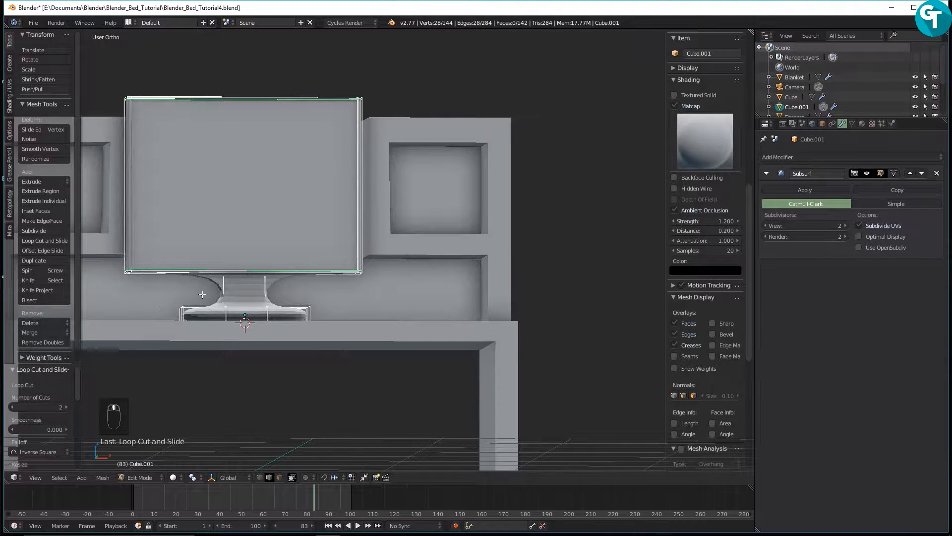
key(ctrl+r)
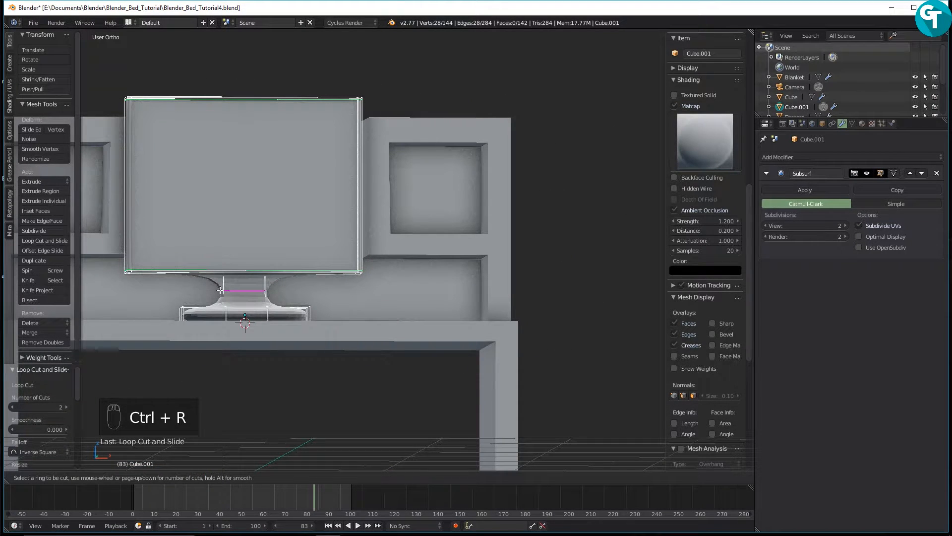
click(220, 291)
right_click(222, 291)
key(ctrl+r)
click(224, 294)
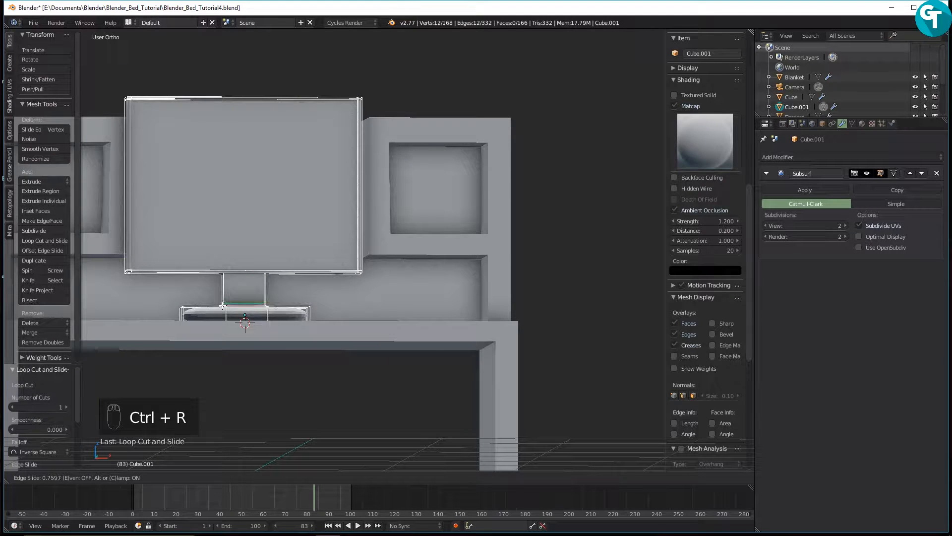
right_click(222, 306)
Add two horizontal loop cuts around the monitor's base, sliding one to its upper edge and the other to its lower edge
middle_drag(222, 306, 178, 327)
scroll(314, 289, up, 3)
middle_drag(314, 288, 300, 303)
key(ctrl+r)
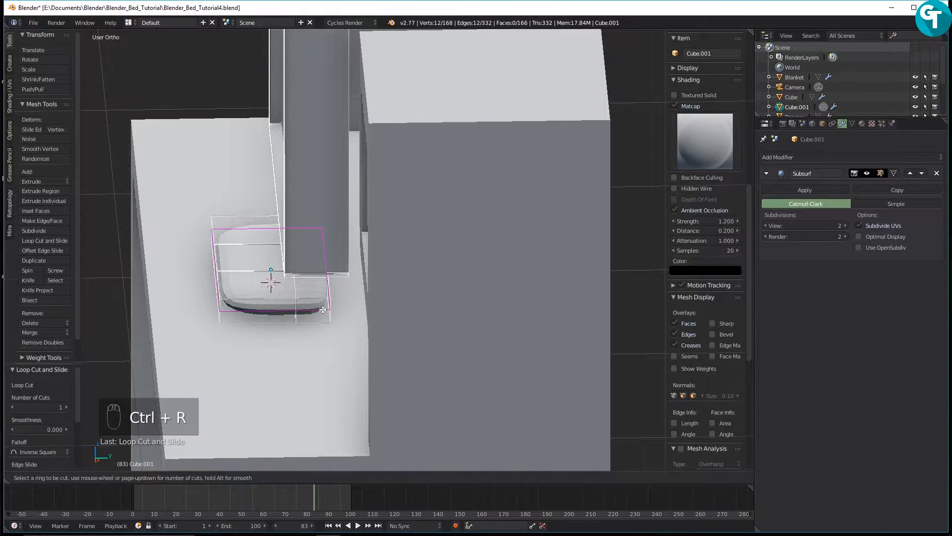
click(322, 309)
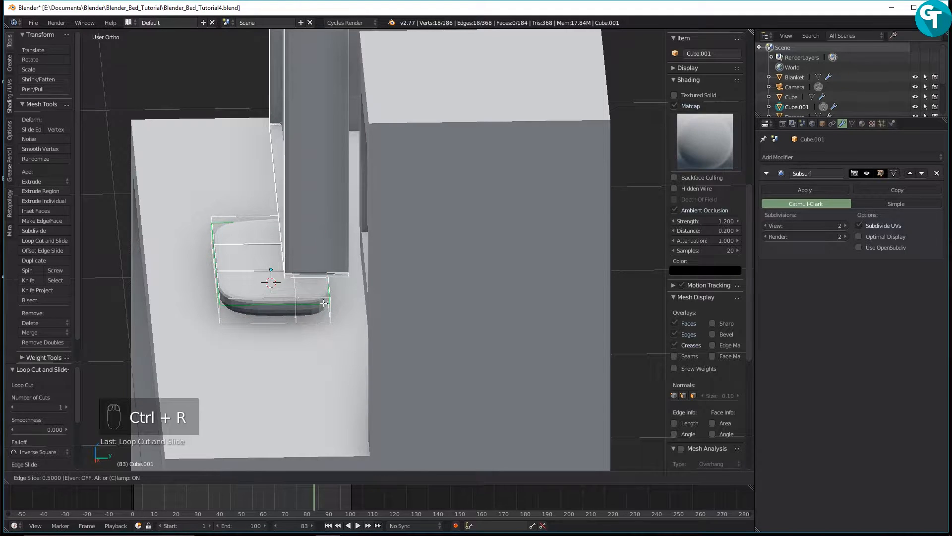
click(324, 302)
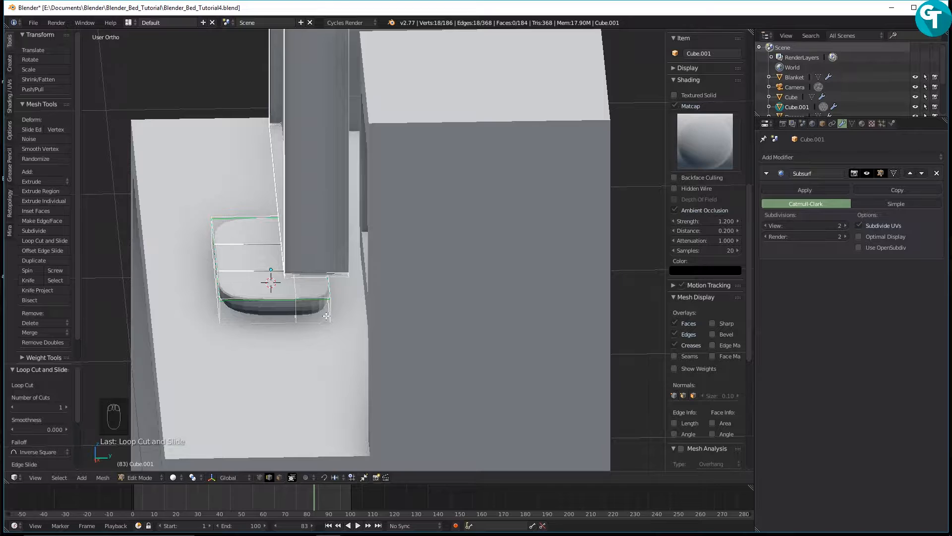
key(ctrl+r)
click(325, 317)
click(323, 320)
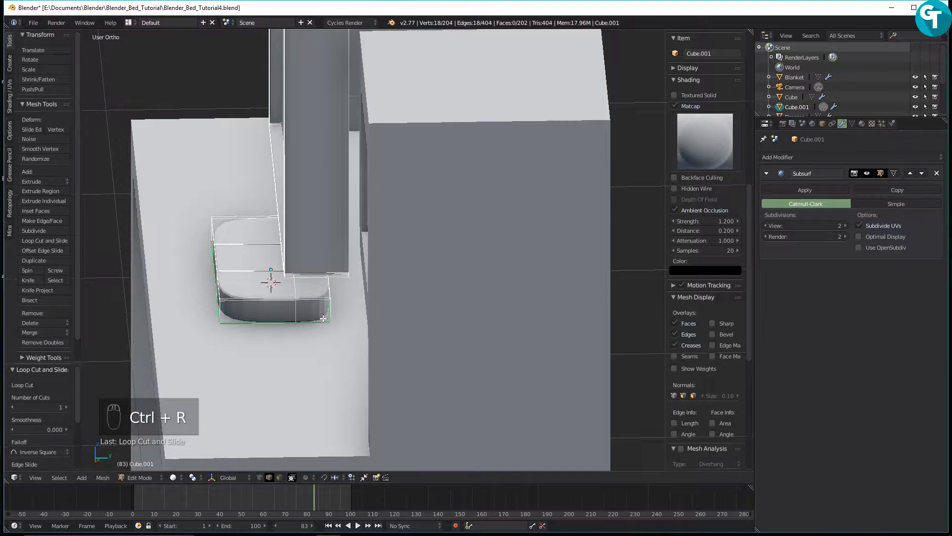
Add two loop cuts running through the screen housing, neck and base, sliding one toward the back and one toward the front edge
key(ctrl+r)
click(319, 296)
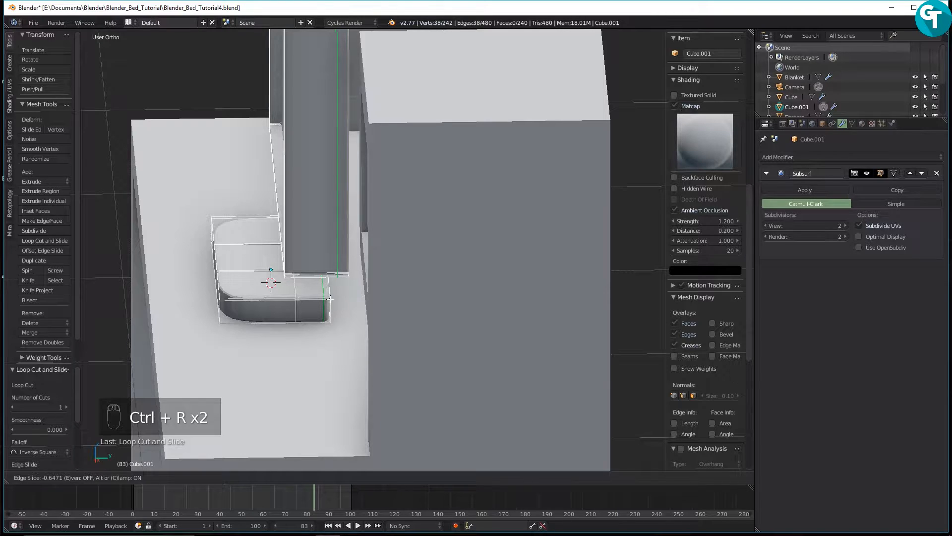
click(332, 300)
middle_drag(298, 262, 300, 239)
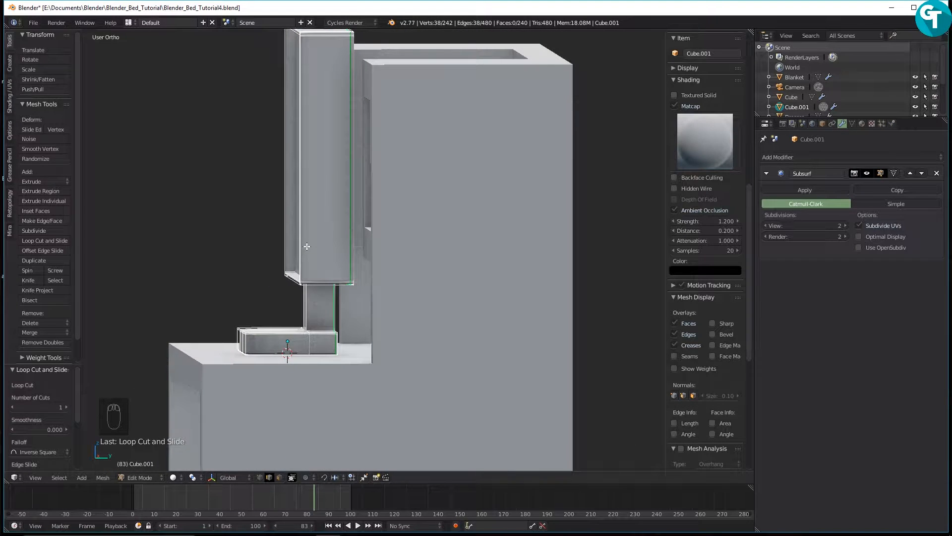
key(ctrl+r)
click(312, 44)
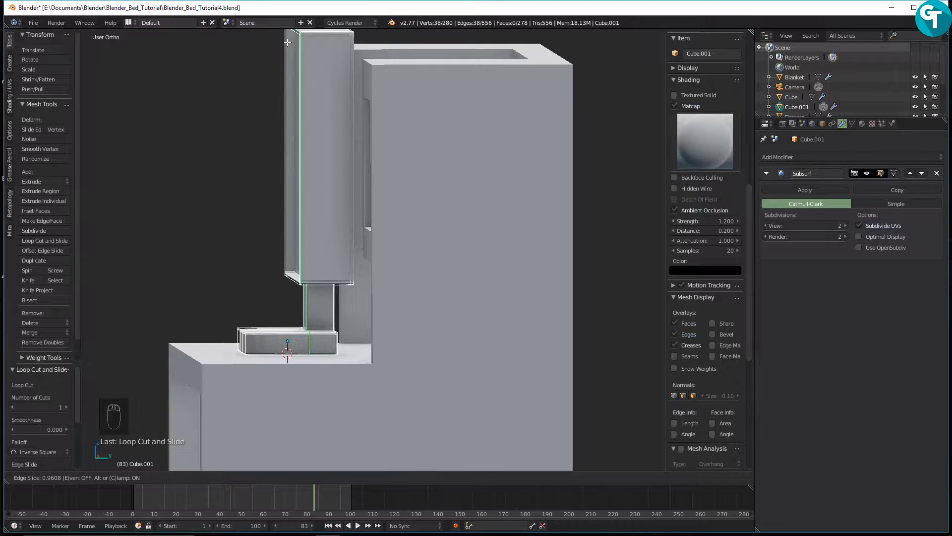
click(290, 42)
Add loop cuts across the base and slide them to its front edge and both side edges to square off its corners
middle_drag(323, 281, 439, 327)
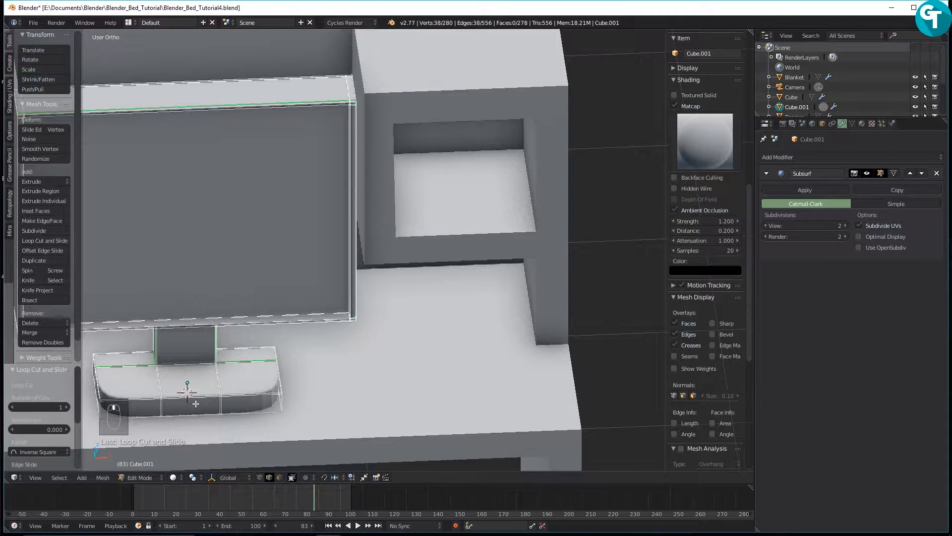
middle_drag(288, 387, 186, 374)
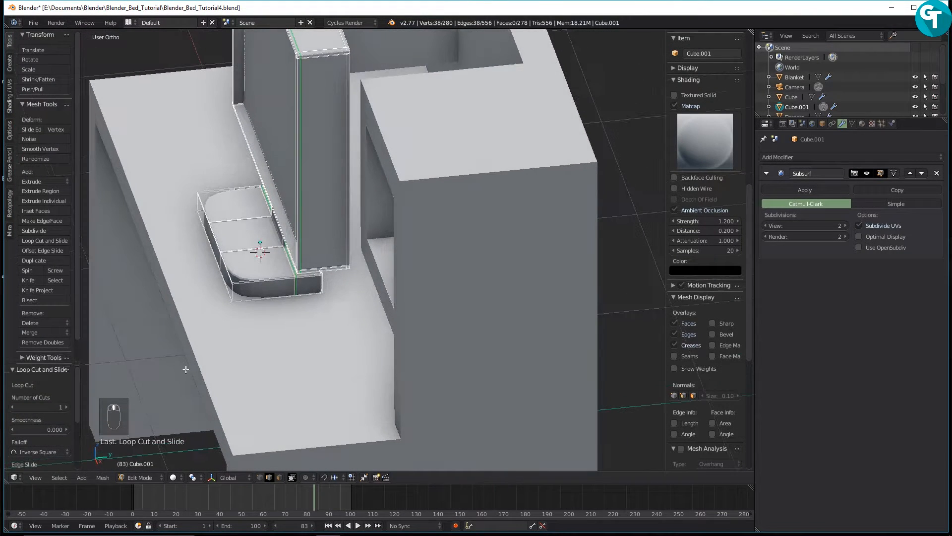
key(ctrl+r)
click(223, 253)
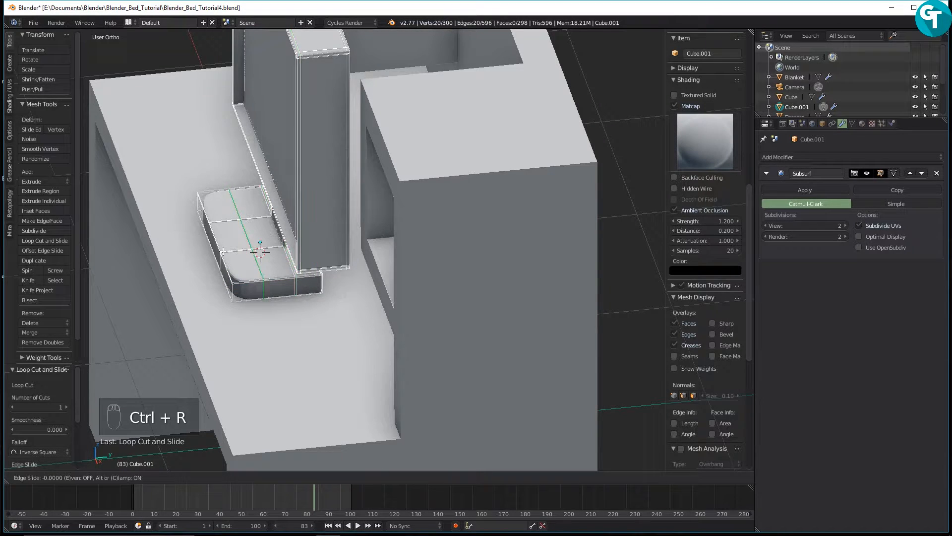
click(215, 273)
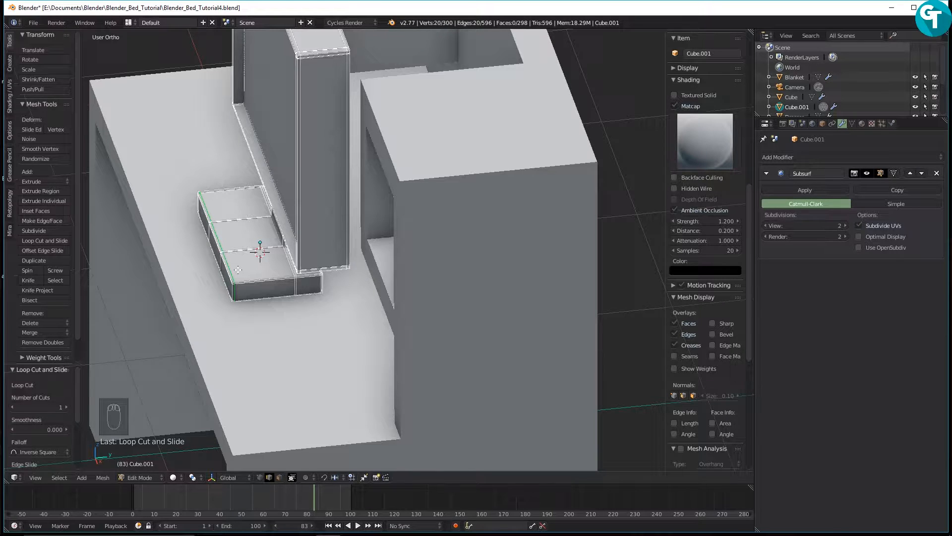
key(ctrl+r)
click(238, 272)
click(238, 285)
key(ctrl+r)
click(209, 197)
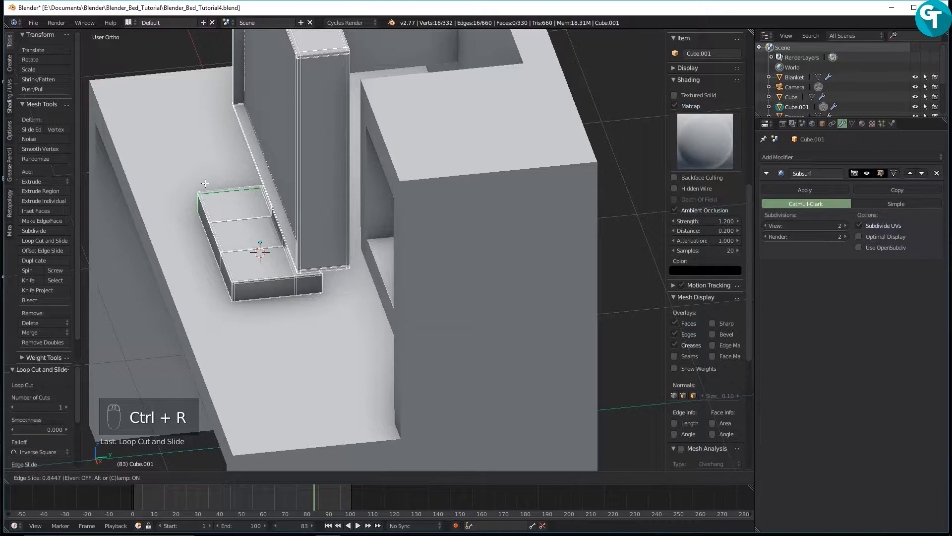
click(205, 182)
Return to Object Mode and move the monitor about 0.35 along Y toward the desk's back panel
scroll(205, 182, down, 3)
middle_drag(272, 296, 284, 246)
key(Tab)
scroll(344, 240, down, 2)
scroll(344, 240, down, 1)
key(g)
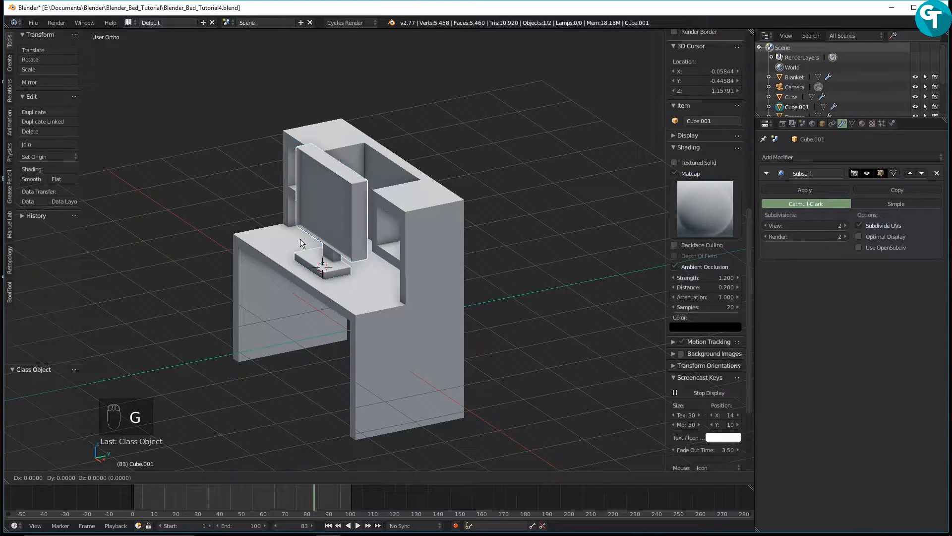
key(y)
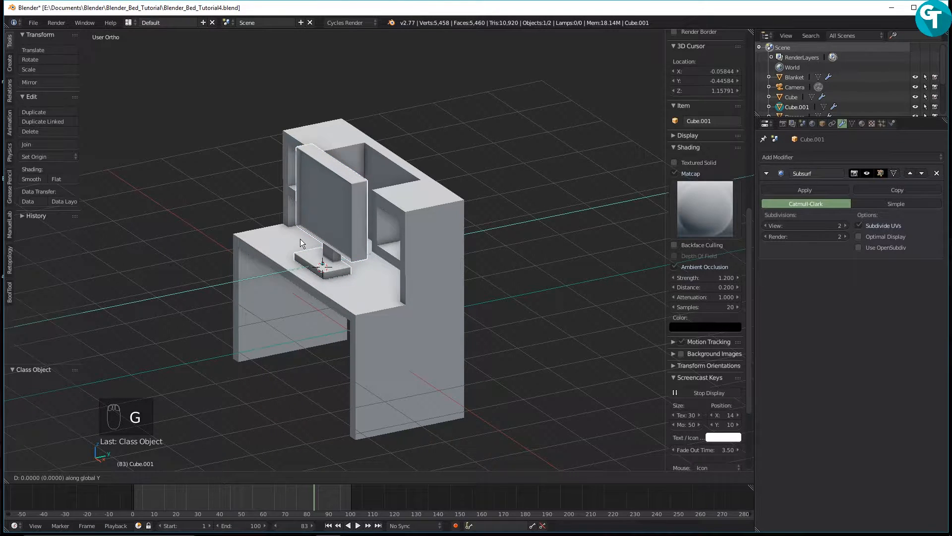
click(320, 239)
In front view, move the monitor about 0.06 along X to center it between the side shelves
middle_drag(320, 239, 409, 261)
key(KP_1)
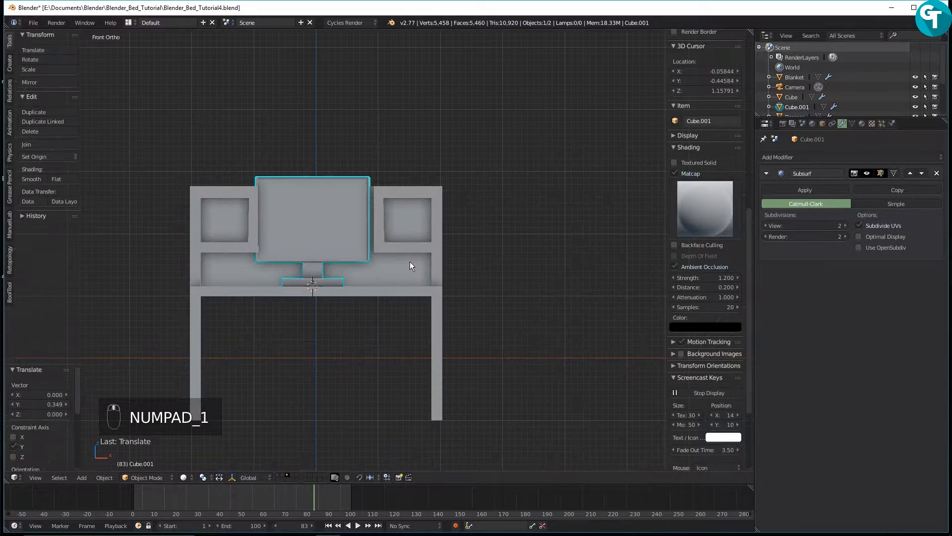
scroll(344, 273, up, 3)
key(g)
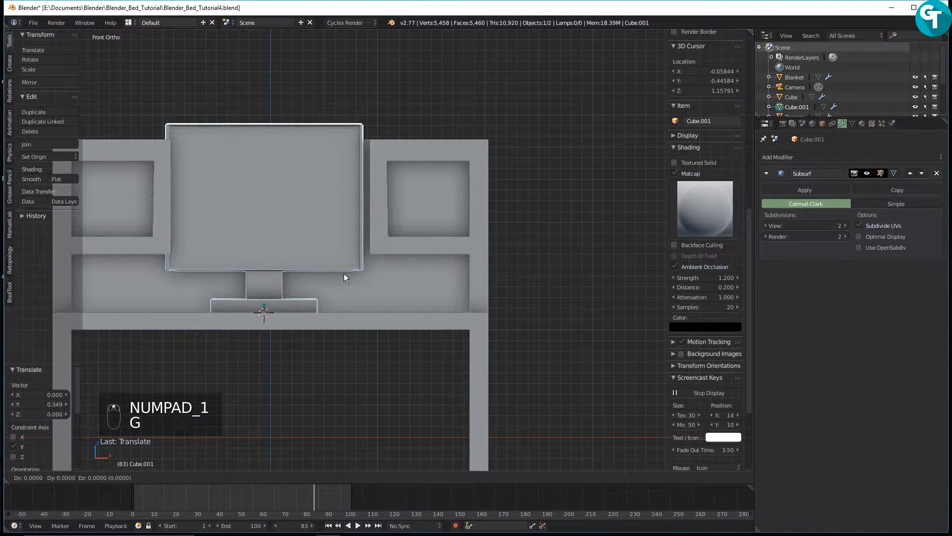
key(x)
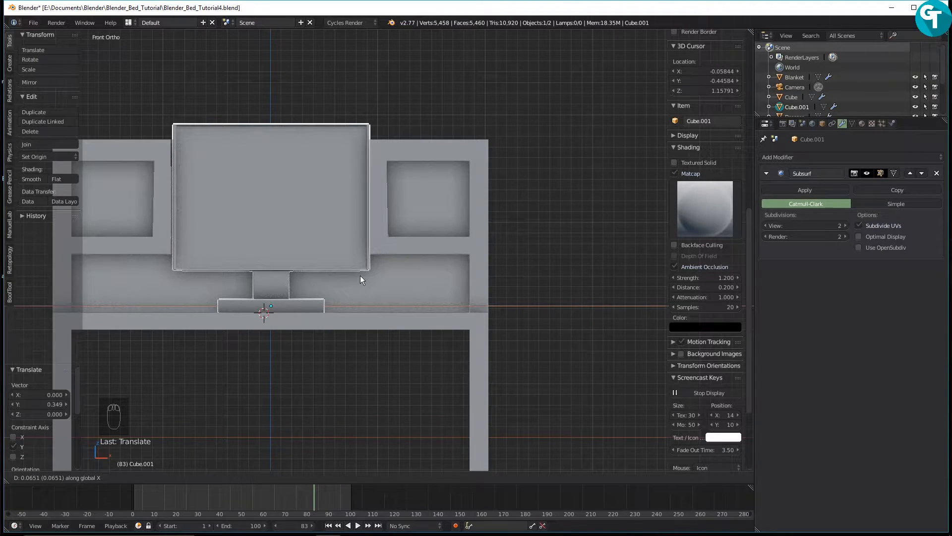
click(356, 276)
scroll(353, 276, down, 3)
Move the monitor about -0.165 along Y, toward the front of the desk
middle_drag(361, 296, 341, 318)
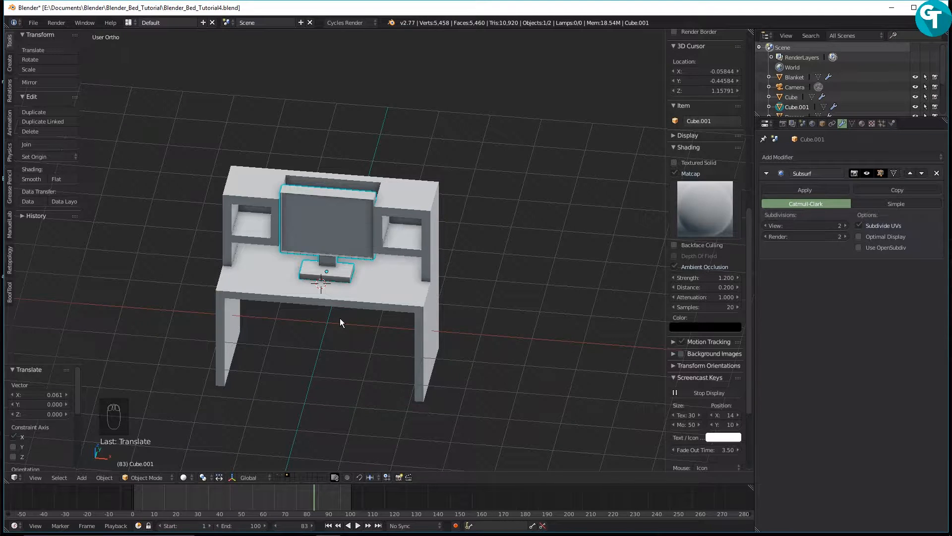
key(g)
key(y)
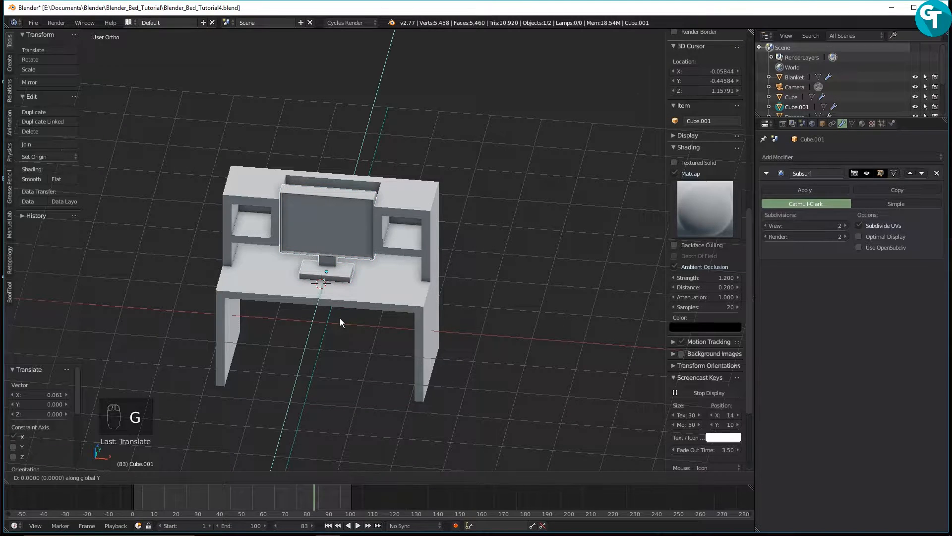
click(326, 362)
Place the 3D cursor in the empty space beside the desk and add a cube there
middle_drag(379, 243, 400, 222)
scroll(401, 223, down, 4)
mouse_move(398, 264)
shift+middle_down()
mouse_move(224, 255)
mouse_move(400, 252)
shift+middle_up()
scroll(218, 255, up, 4)
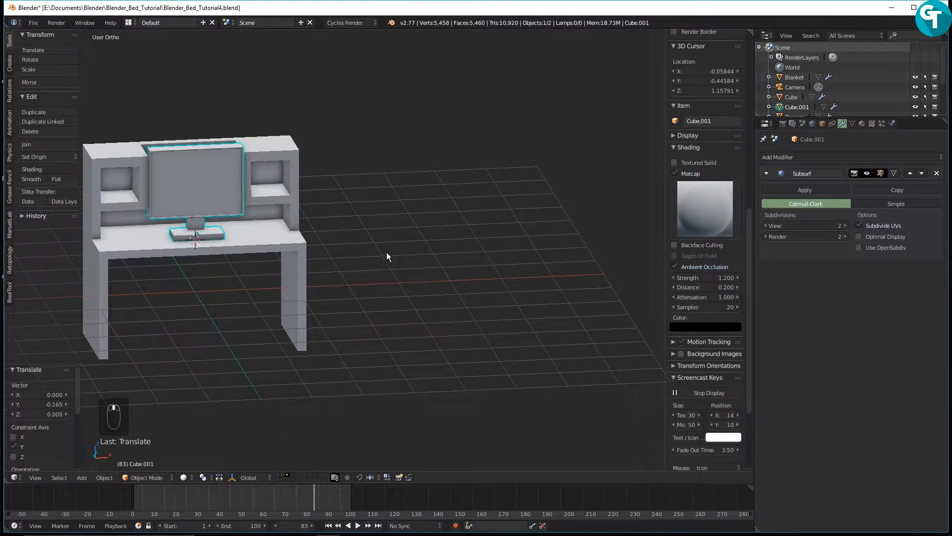
click(421, 262)
mouse_move(419, 262)
middle_down()
mouse_move(395, 271)
mouse_move(391, 263)
mouse_move(429, 263)
middle_up()
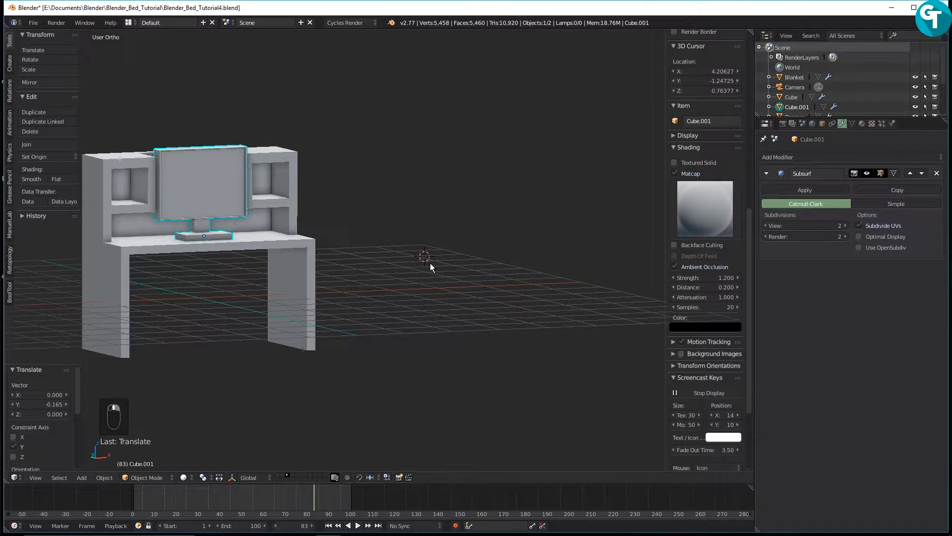
key(shift+a)
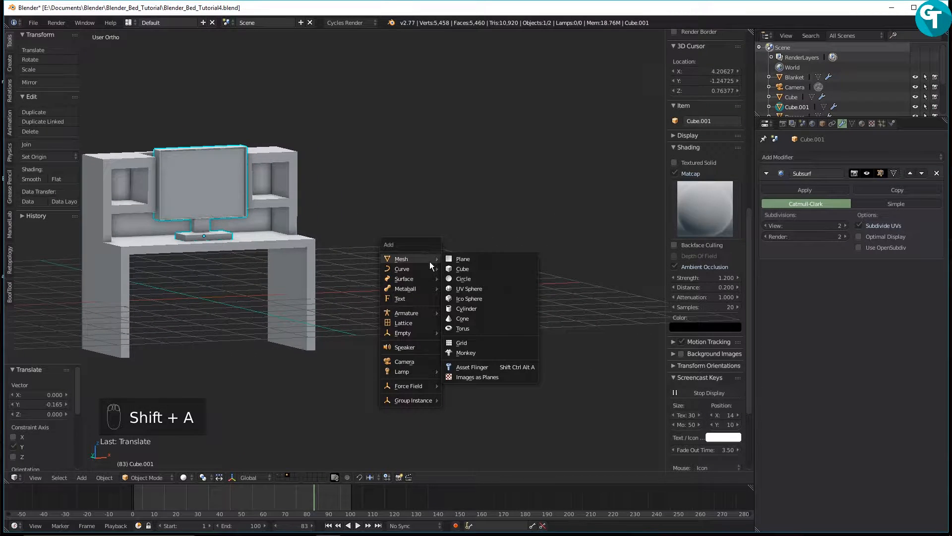
click(479, 269)
Scale the new cube down uniformly to about 0.082
middle_drag(460, 278, 456, 325)
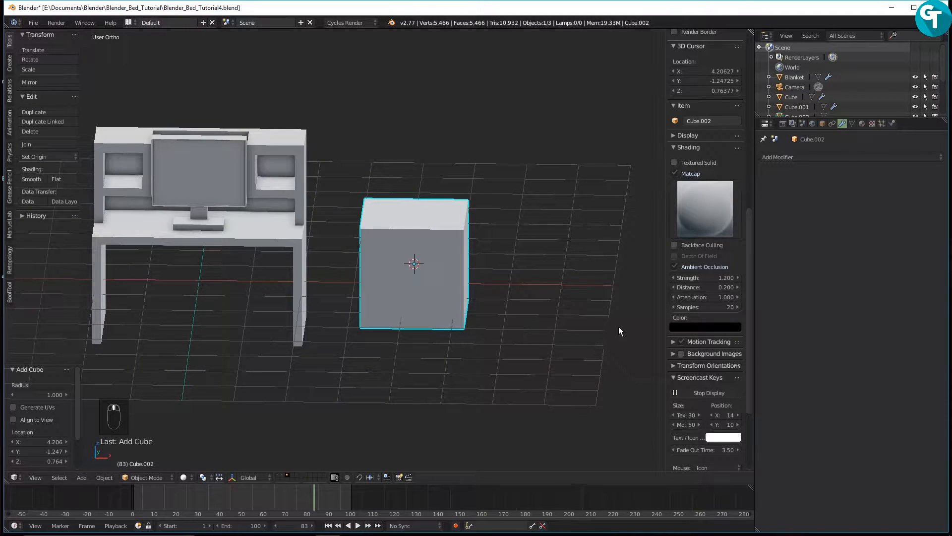
key(s)
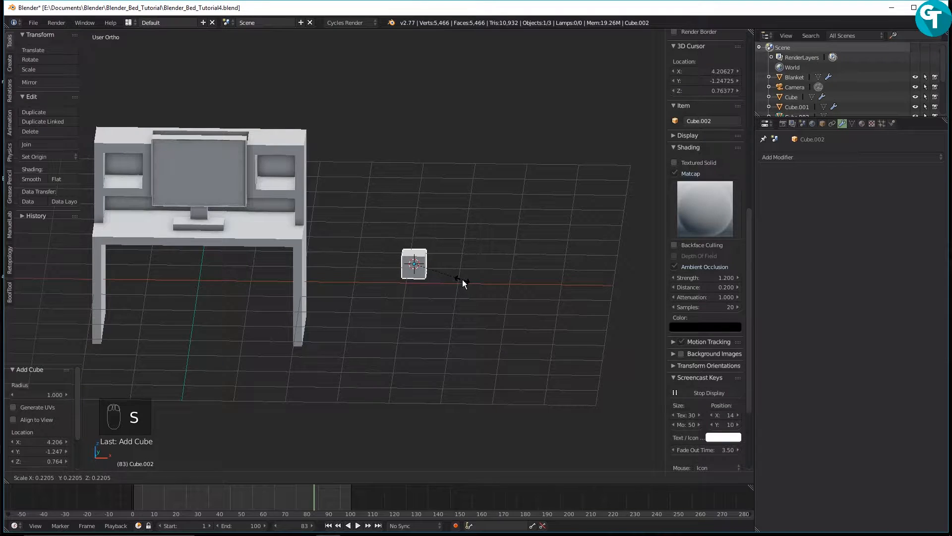
click(432, 268)
scroll(422, 285, up, 5)
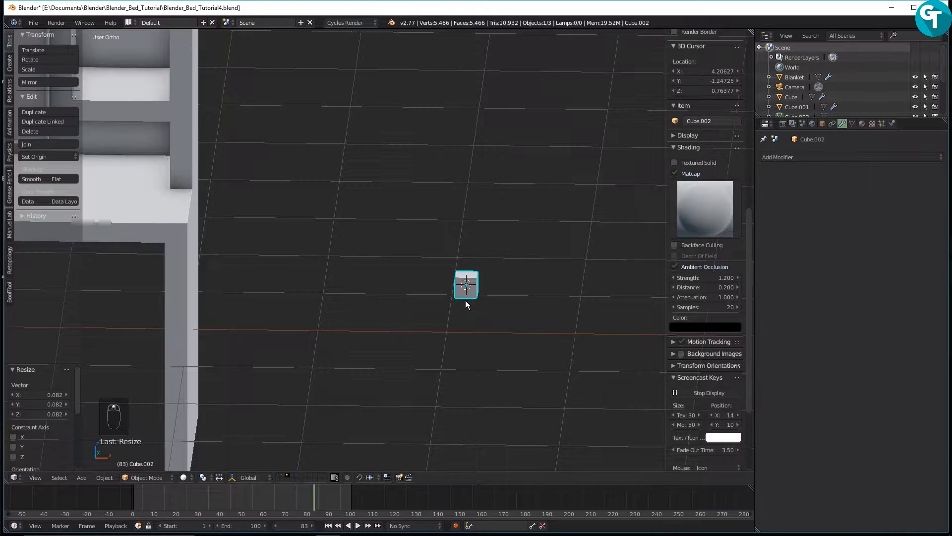
Enter Edit Mode on the small cube and extrude its side face that points away from the desk by 1
key(Tab)
click(466, 235)
middle_drag(470, 282, 459, 312)
key(Tab)
click(520, 312)
middle_drag(520, 313, 385, 351)
right_click(376, 350)
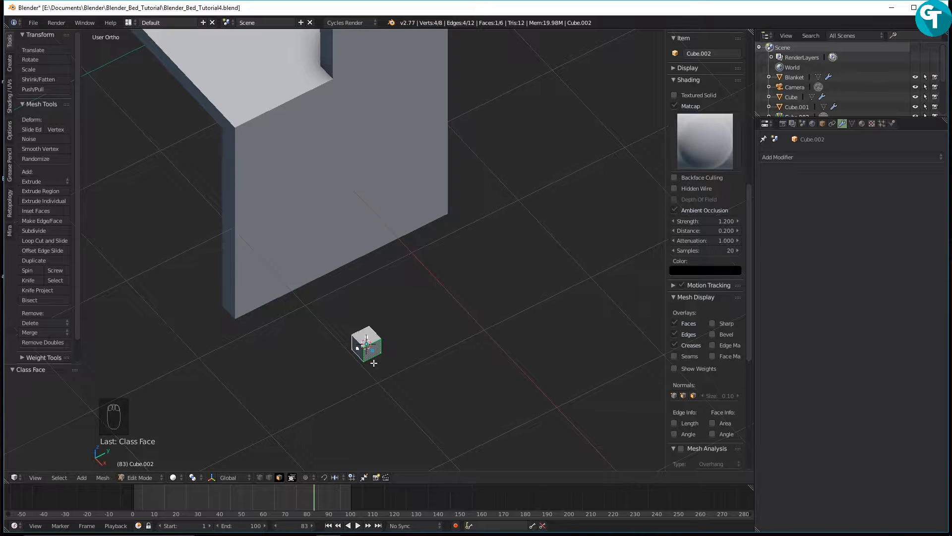
key(e)
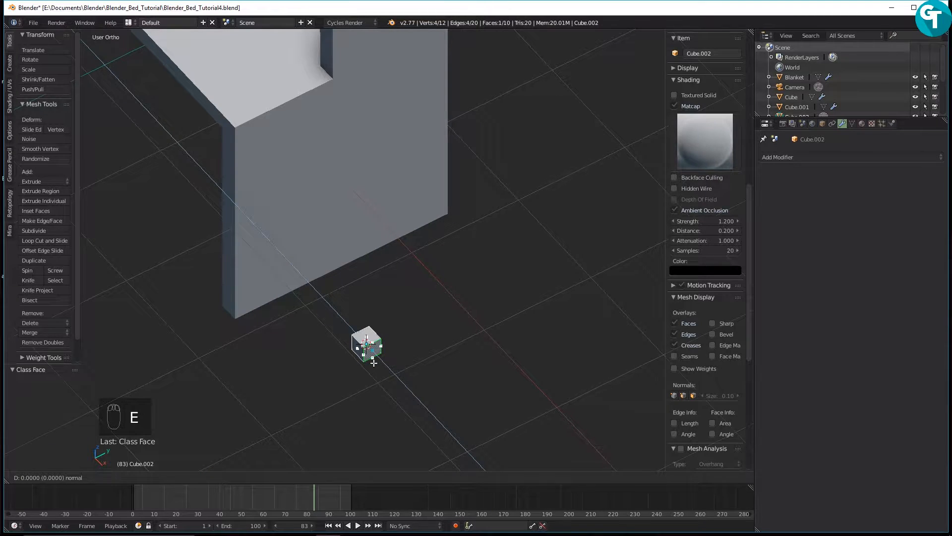
text(1)
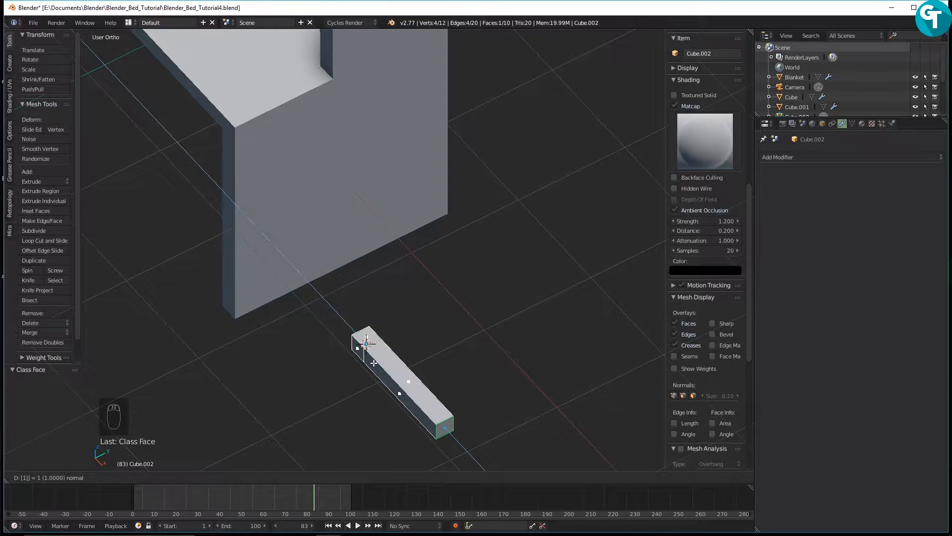
key(Return)
Extrude the cube's opposite side face and move the new face -1 along X to form a second arm
middle_drag(374, 362, 506, 294)
click(476, 234)
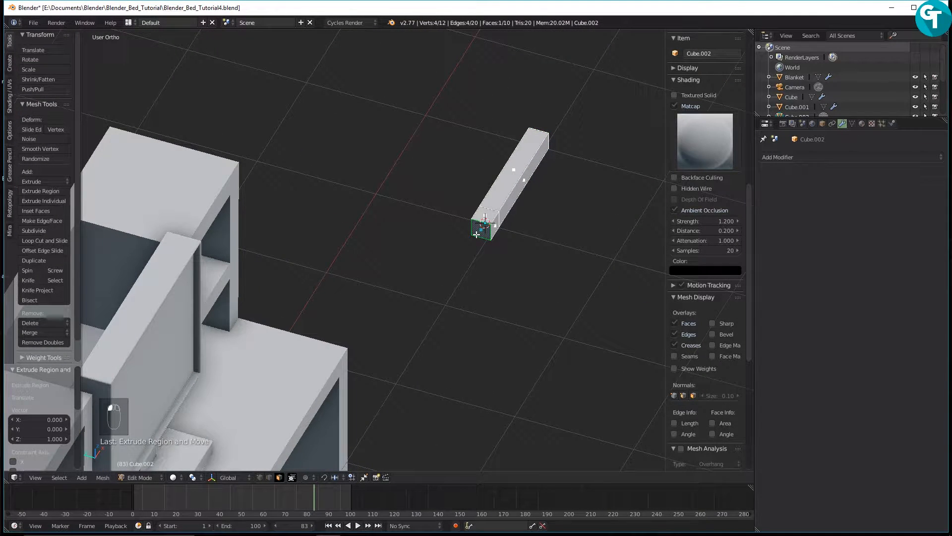
text(e)
text(-1)
key(Escape)
text(g1)
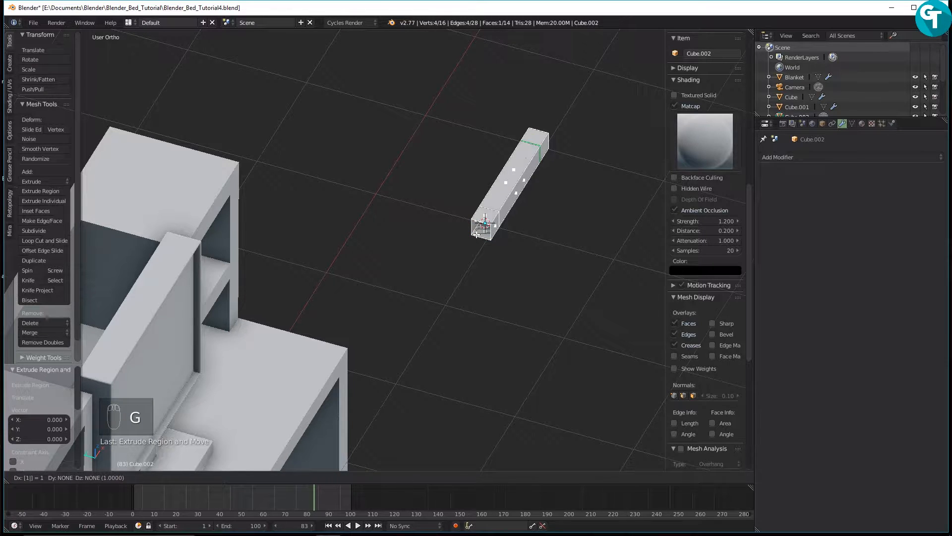
right_click(433, 268)
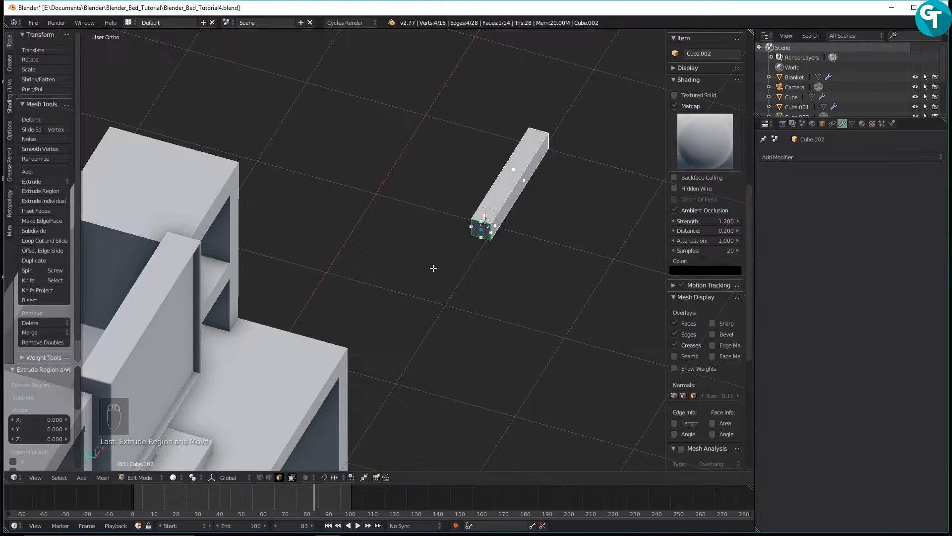
text(g)
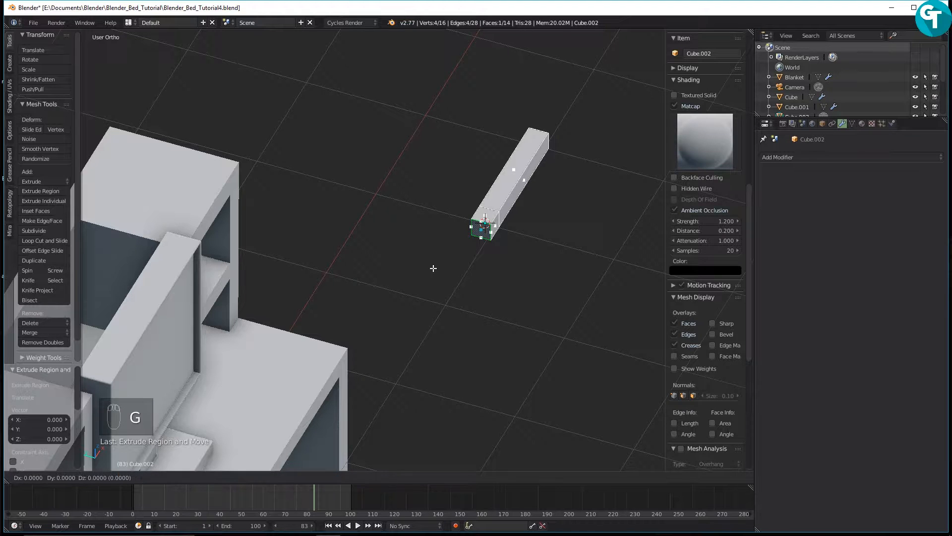
text(-1)
key(Return)
Extrude the center cube's free front side face outward by 1 to form a third arm
middle_drag(489, 223, 518, 241)
click(508, 275)
key(e)
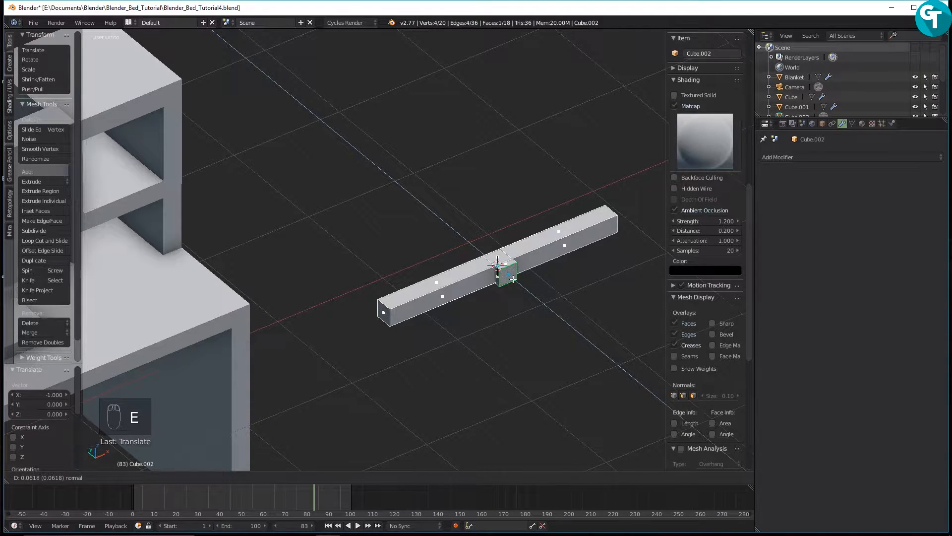
click(585, 339)
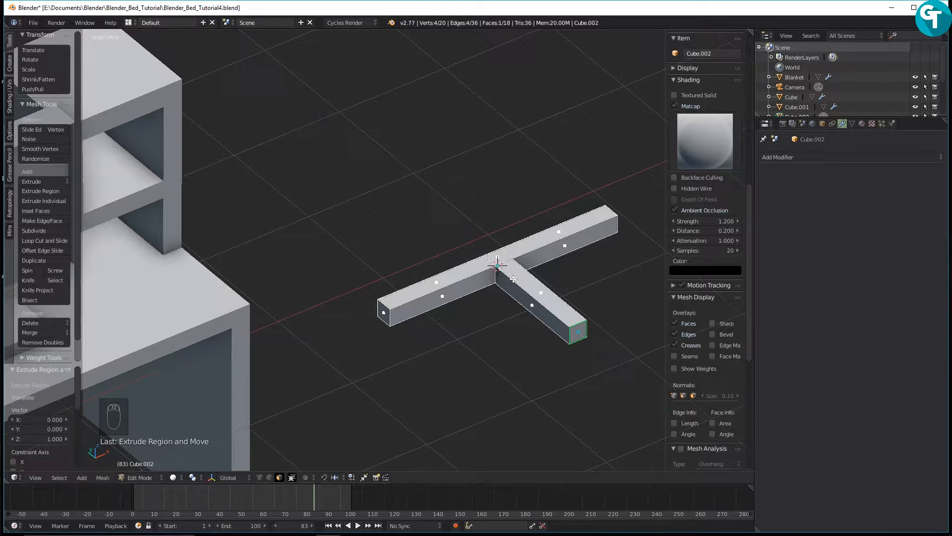
Extrude the last free side face of the center cube 1 along Y to complete the cross-shaped base
middle_drag(585, 339, 556, 253)
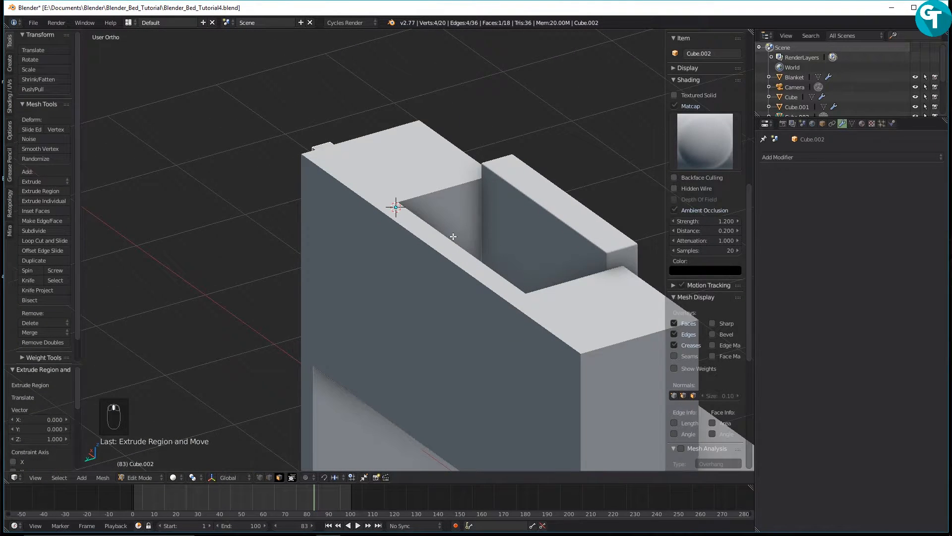
middle_drag(454, 236, 524, 239)
click(294, 235)
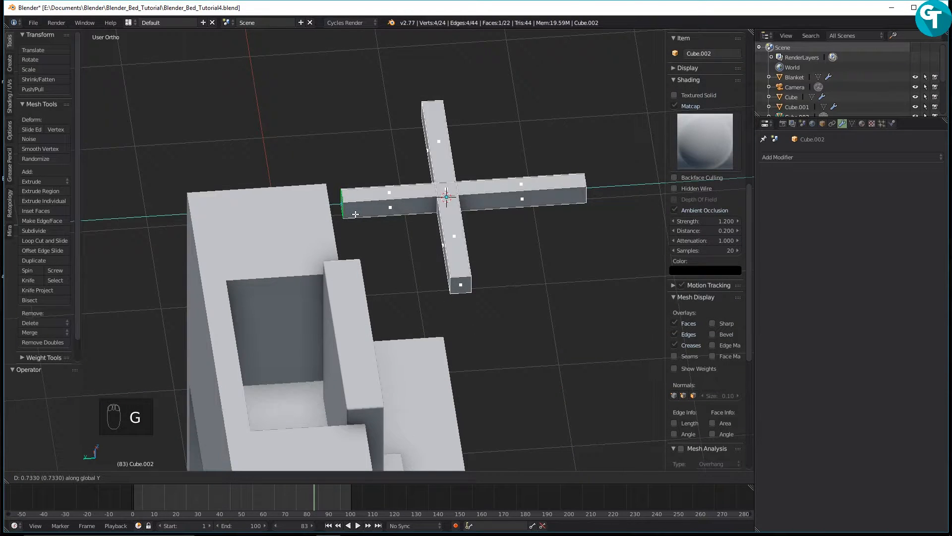
click(322, 216)
middle_drag(322, 216, 413, 219)
scroll(516, 204, down, 3)
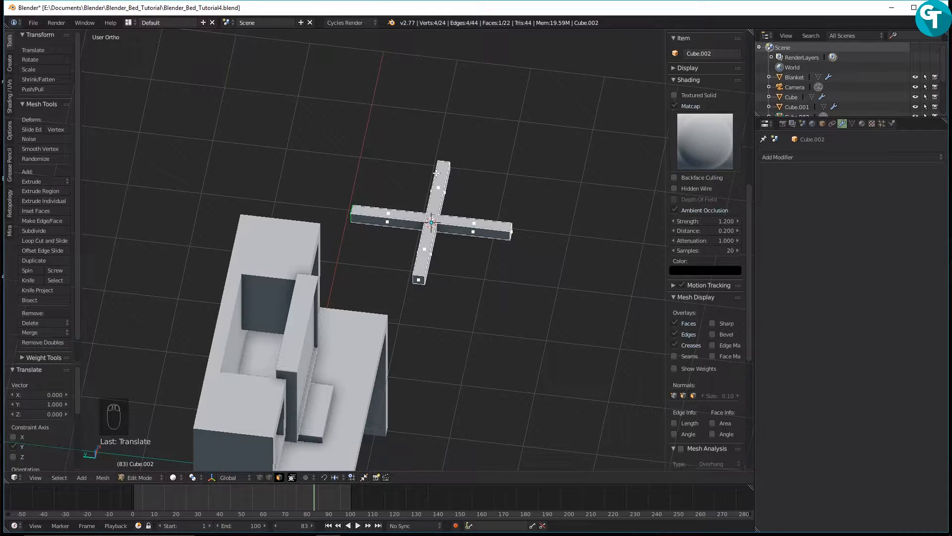
Extrude the top face at the center of the cross up by about 1.35 to form an upright post
scroll(418, 181, up, 4)
right_click(480, 188)
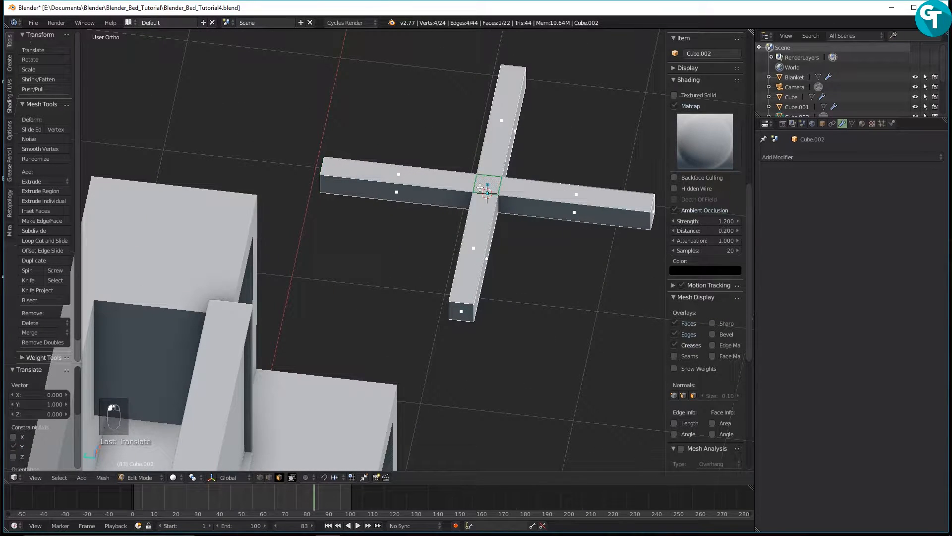
key(e)
click(562, 112)
scroll(538, 172, down, 3)
shift+middle_drag(461, 202, 287, 216)
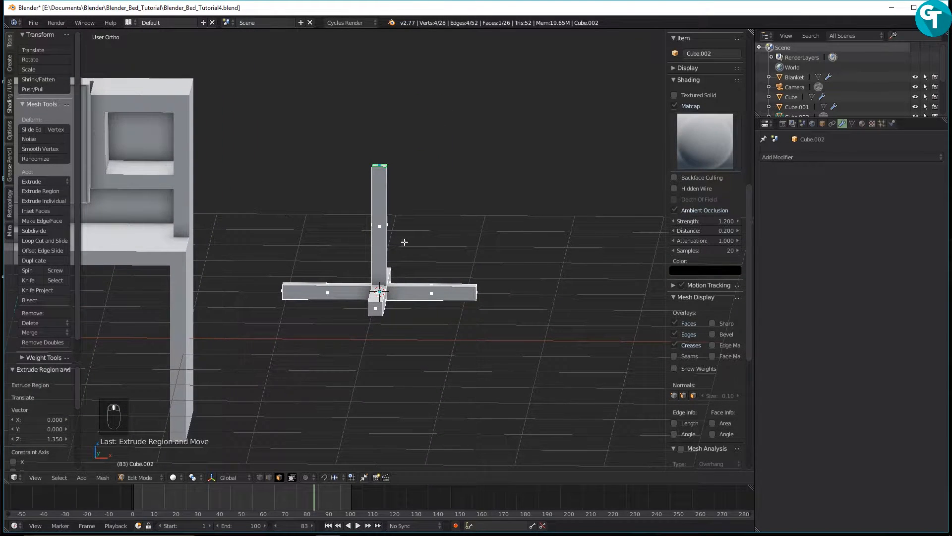
Raise the top face of the upright post by about 0.161 along Z
mouse_move(405, 242)
middle_down()
mouse_move(404, 228)
mouse_move(395, 232)
middle_up()
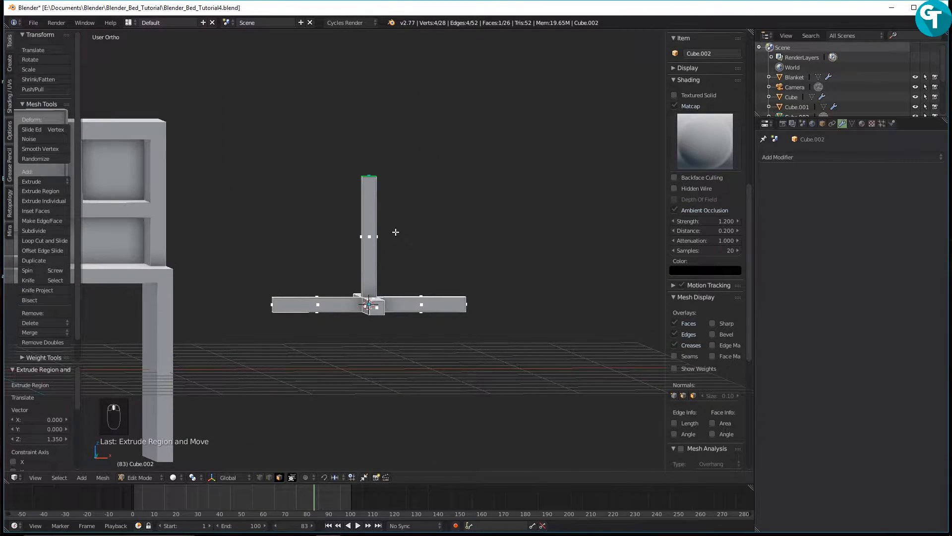
key(g)
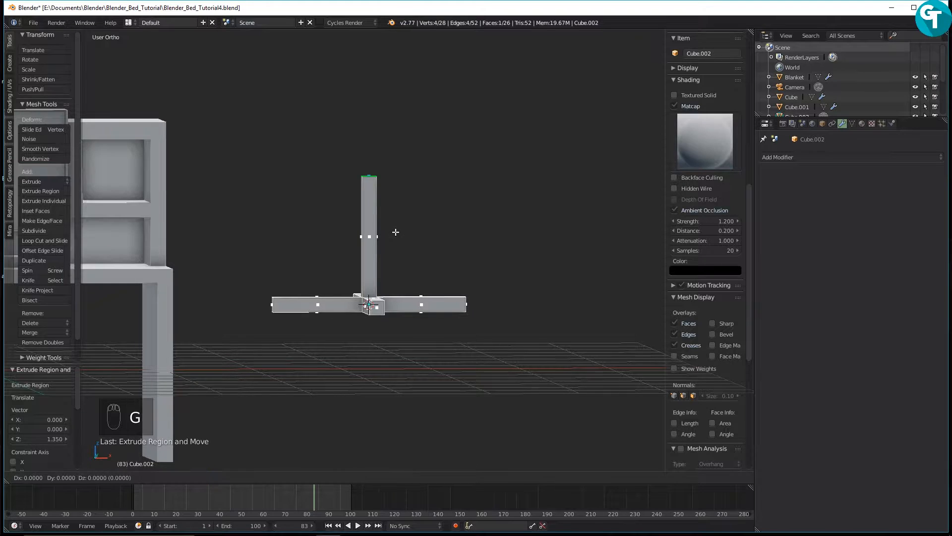
key(z)
click(395, 218)
Try to bevel the four end edges of one horizontal arm with a single segment and an offset of about 0.515
middle_drag(406, 215, 377, 339)
scroll(409, 248, up, 3)
scroll(370, 380, up, 3)
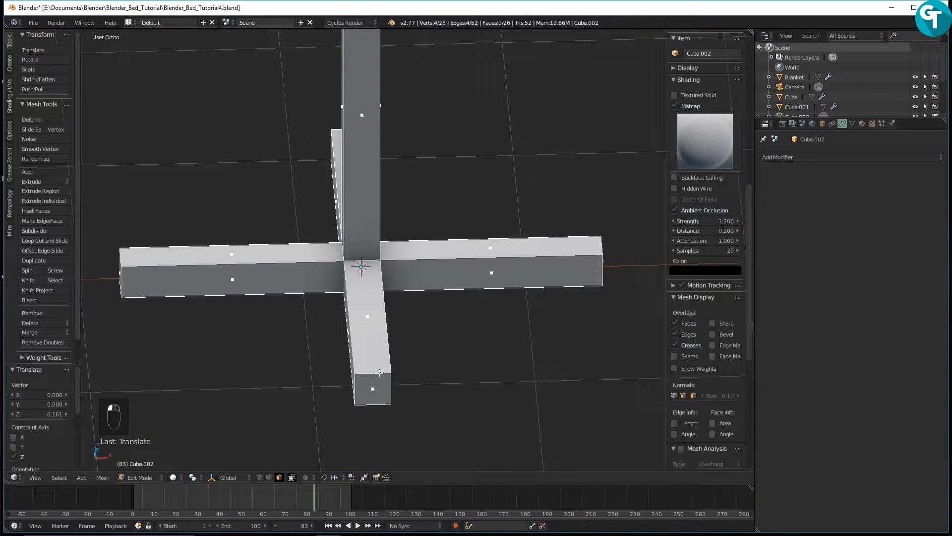
key(Tab)
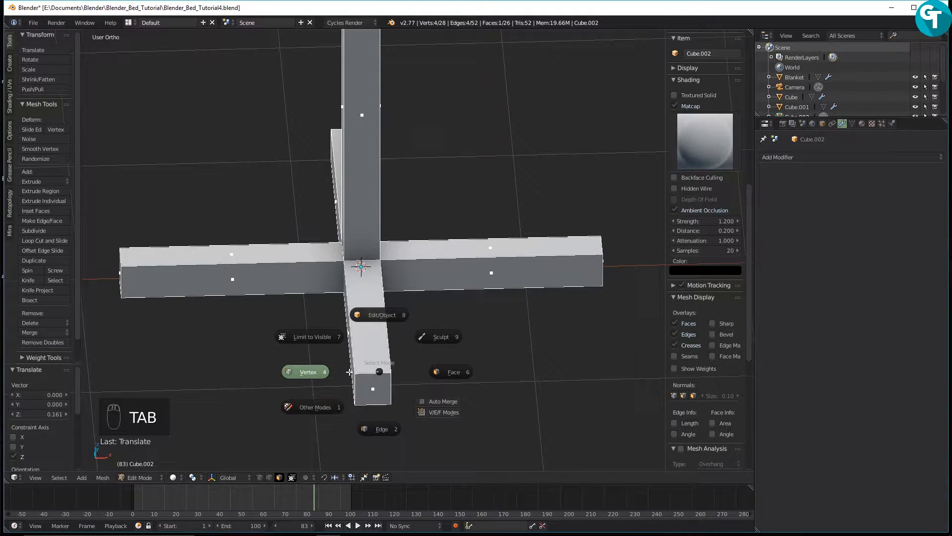
click(369, 434)
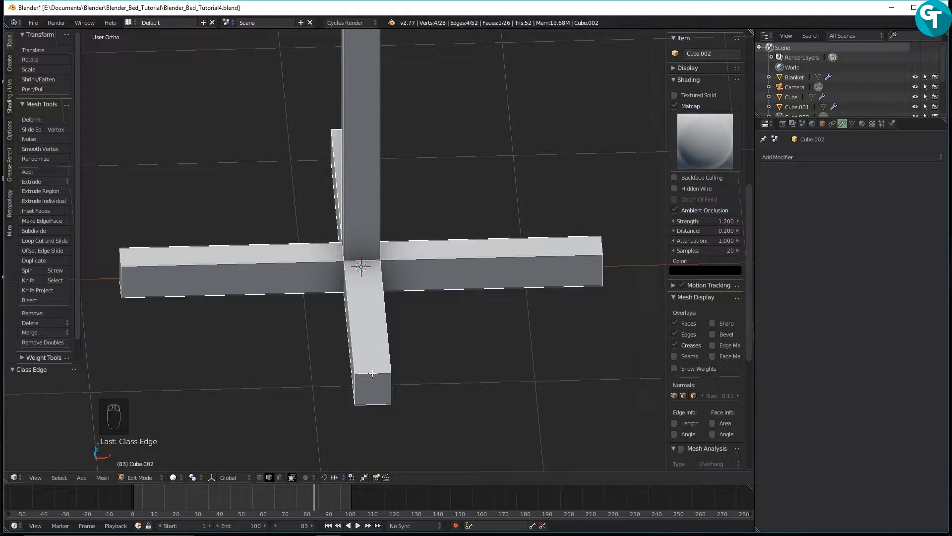
middle_drag(403, 378, 365, 336)
shift+click(370, 377)
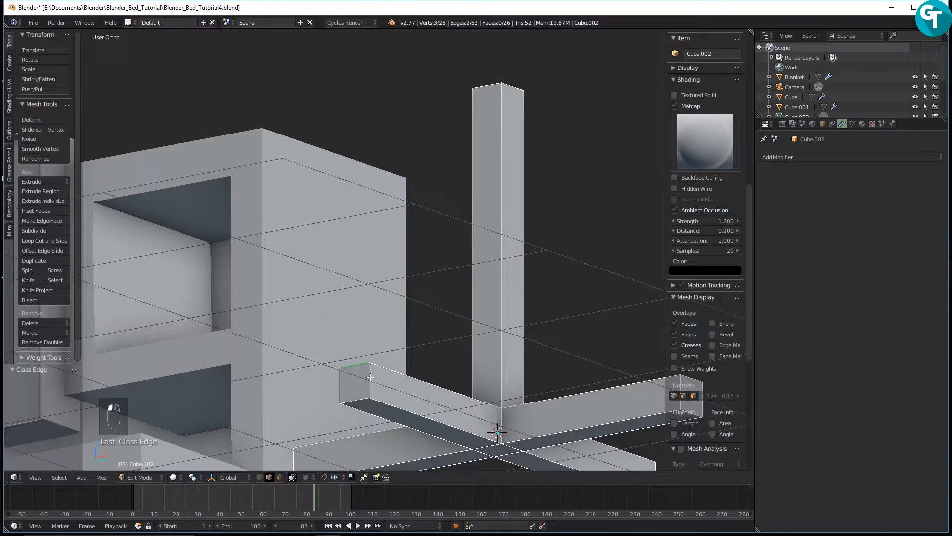
shift+click(336, 389)
shift+click(362, 403)
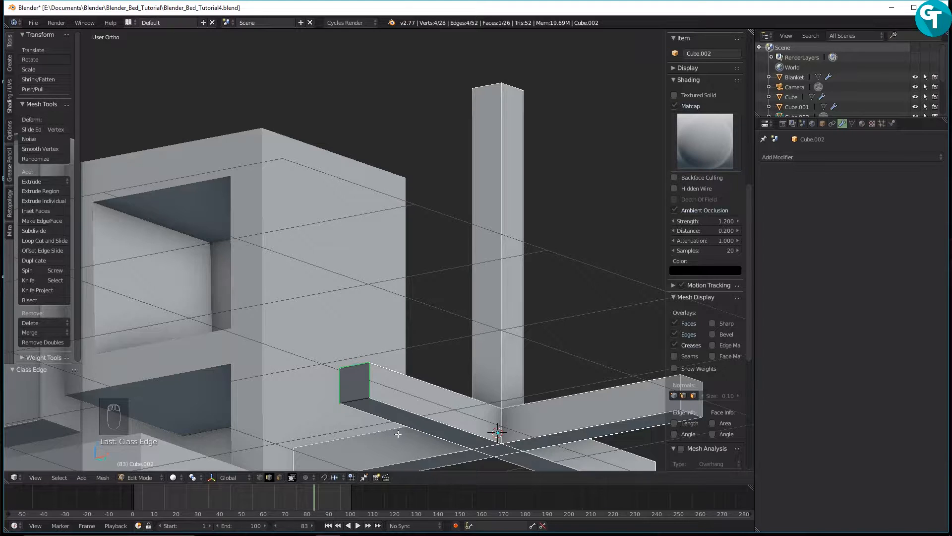
key(ctrl+b)
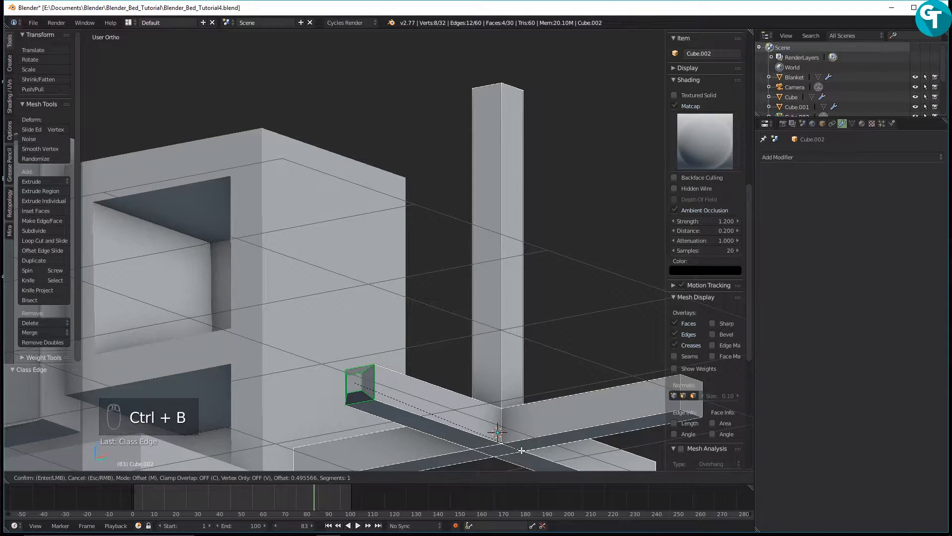
scroll(521, 450, up, 3)
scroll(521, 450, up, 3)
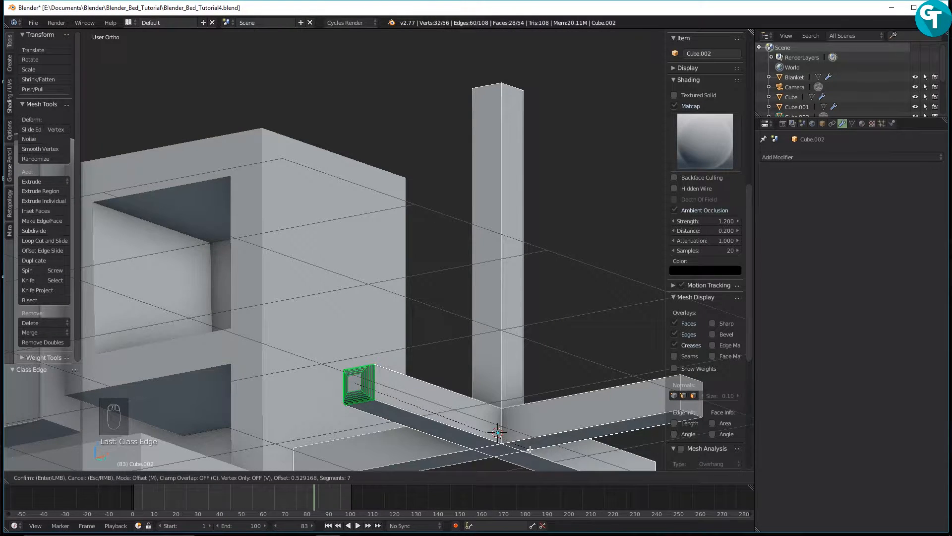
scroll(527, 449, down, 3)
scroll(526, 449, down, 3)
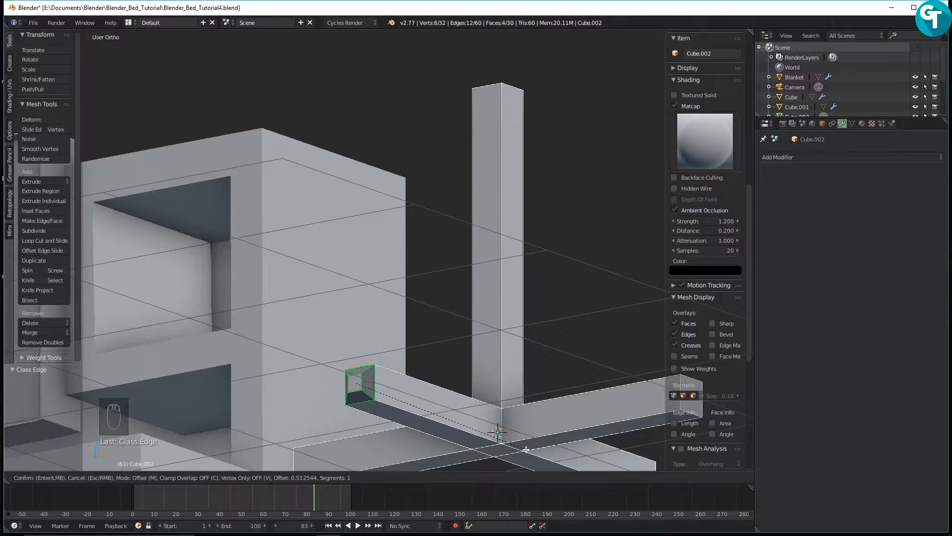
click(526, 449)
middle_drag(350, 327, 359, 375)
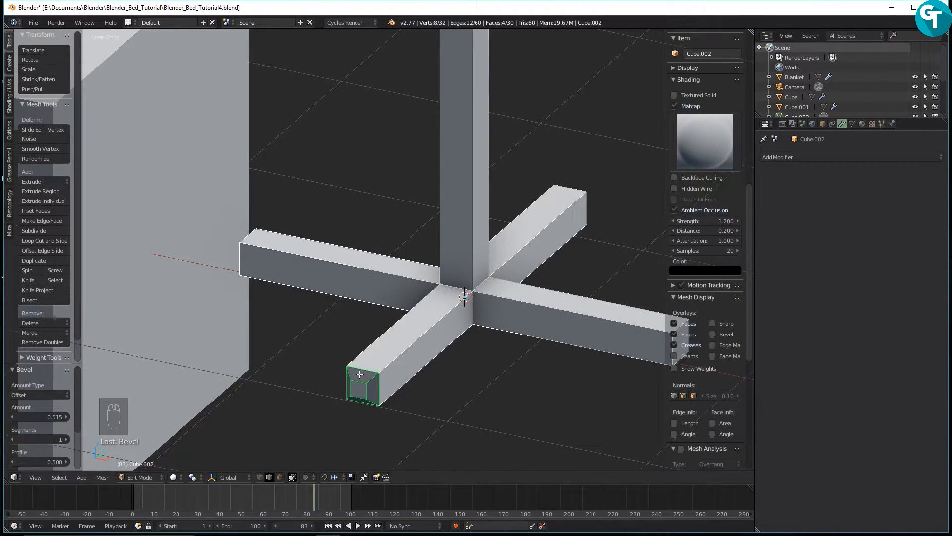
key(ctrl+z)
Return to Object Mode and place the 3D cursor on the top end of the upright post
scroll(427, 361, down, 5)
middle_drag(446, 334, 248, 392)
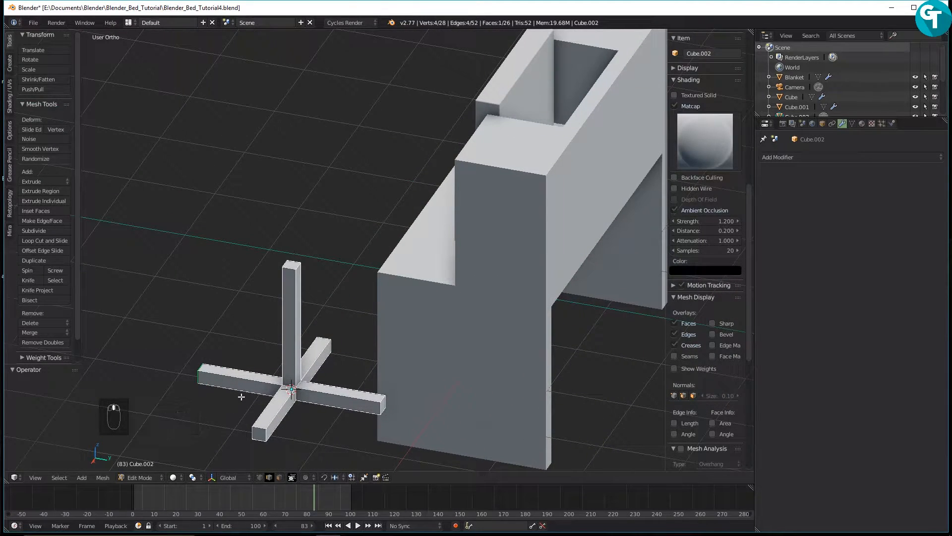
scroll(295, 367, up, 2)
scroll(296, 367, down, 2)
key(Tab)
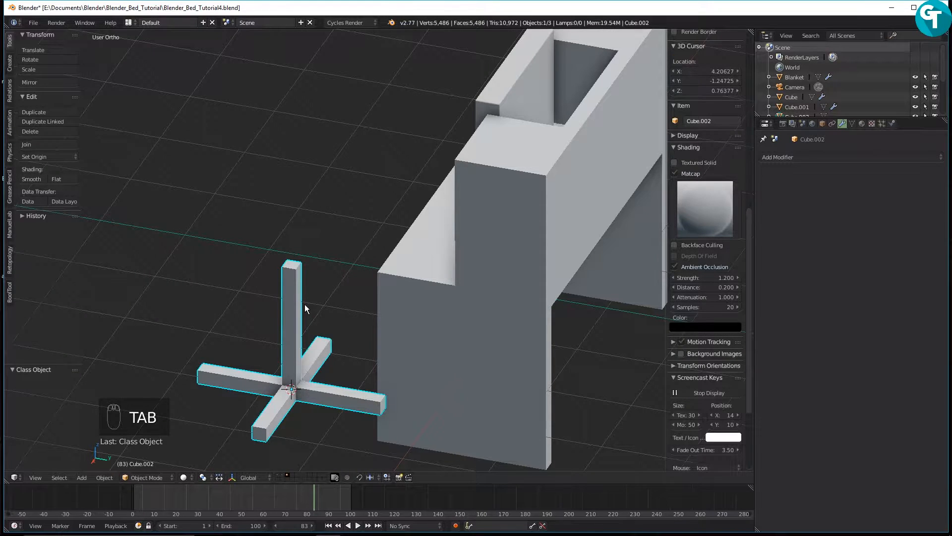
middle_drag(304, 305, 295, 279)
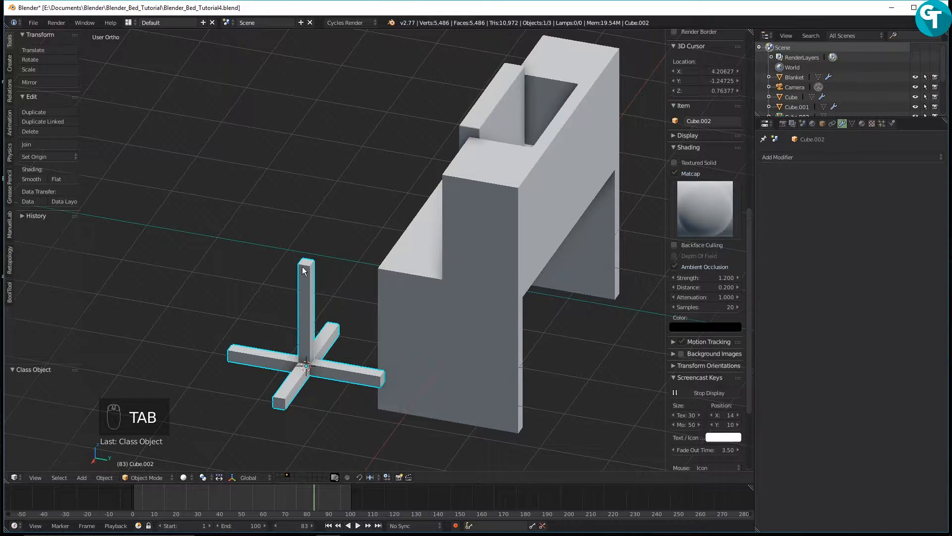
click(305, 261)
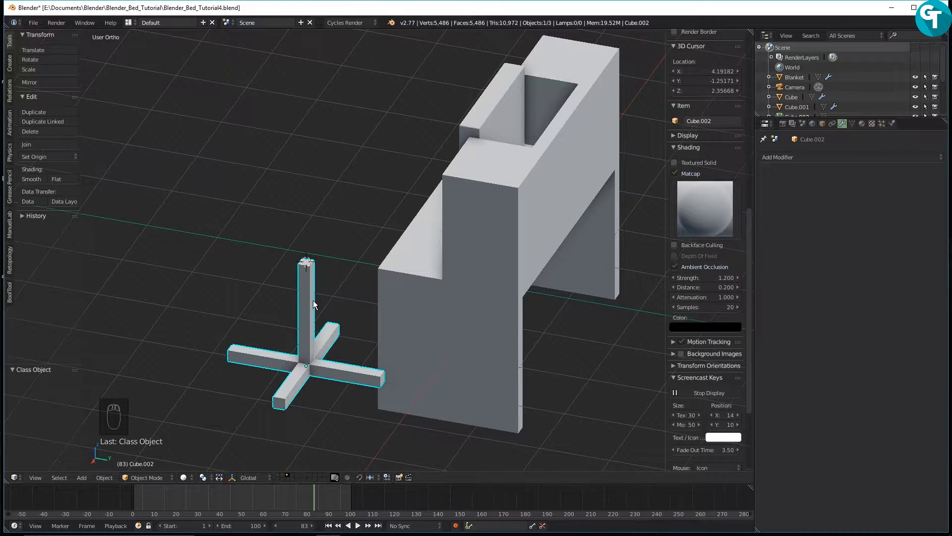
Add a mesh circle at the 3D cursor and extrude its outline in Edit Mode up about 0.198 along Z
key(shift+a)
mouse_move(314, 300)
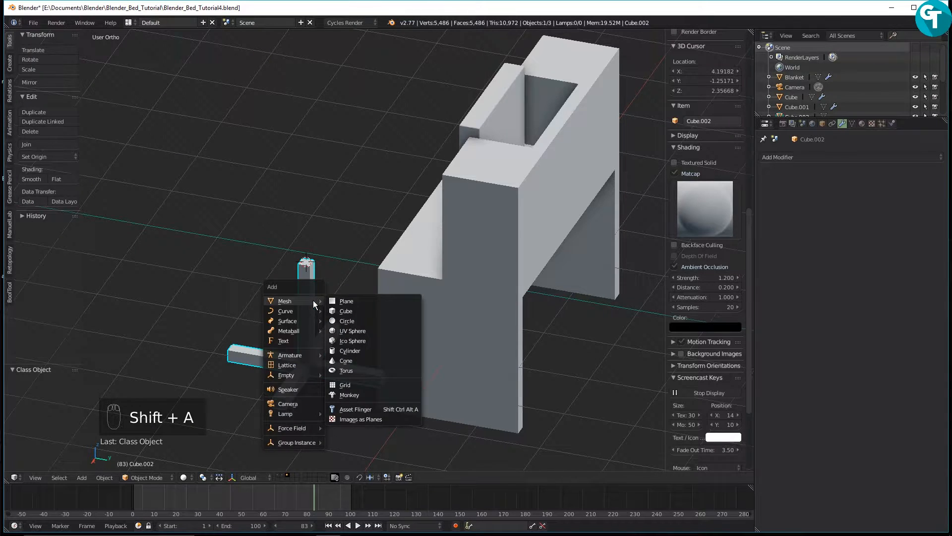
click(362, 322)
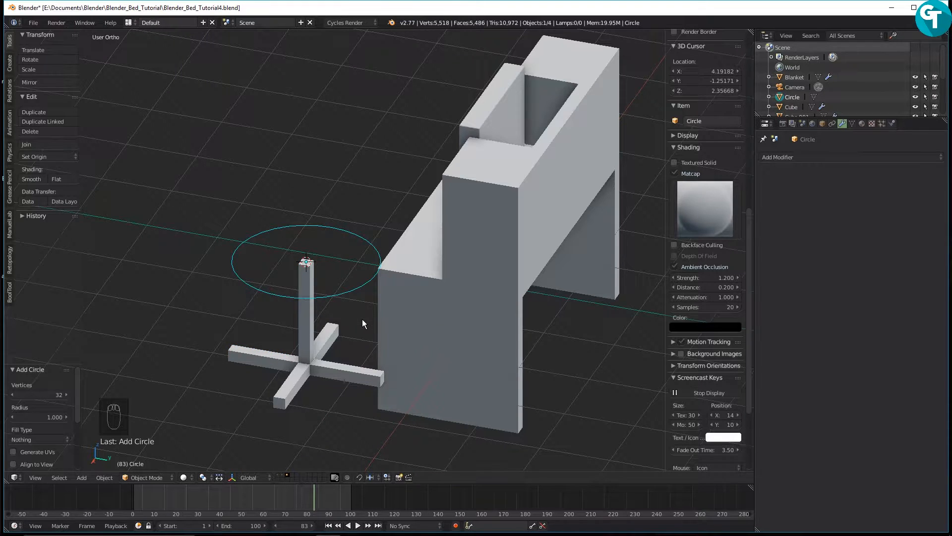
key(Tab)
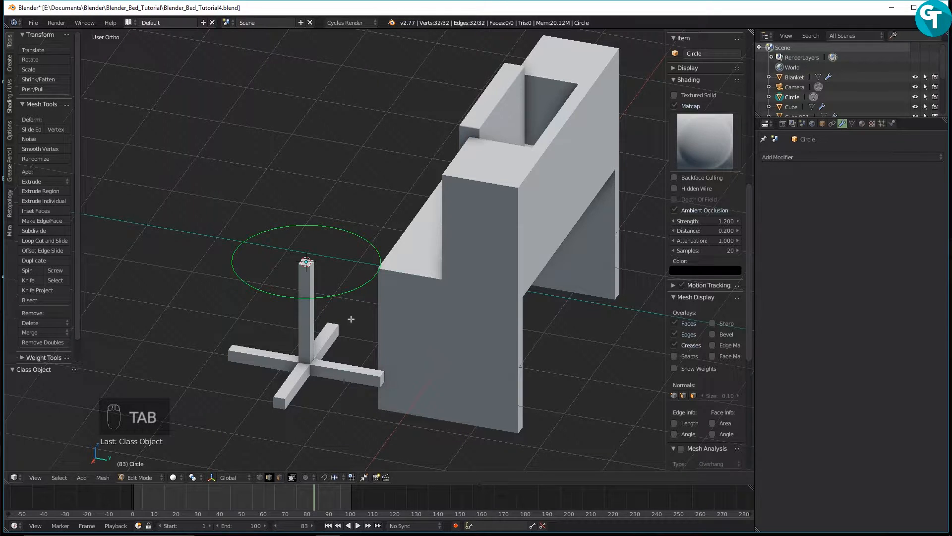
key(e)
key(z)
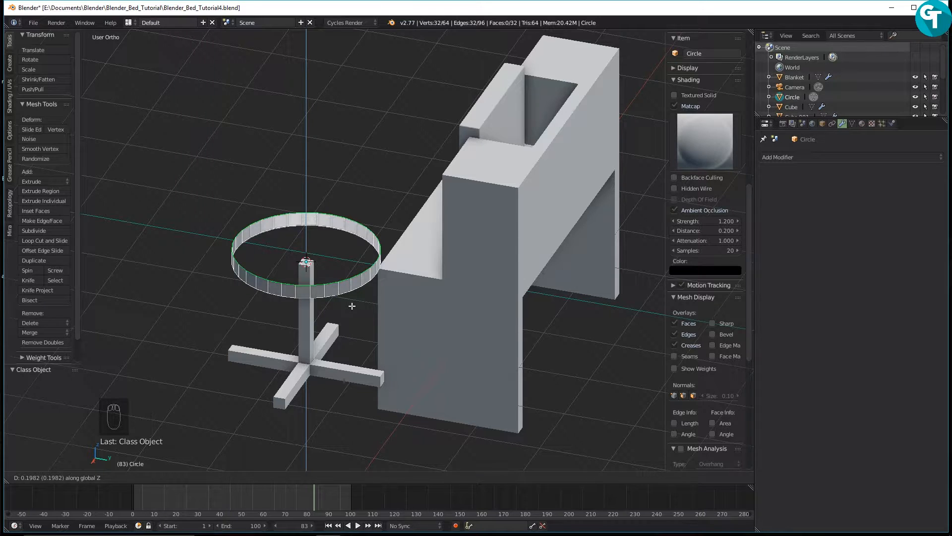
click(352, 306)
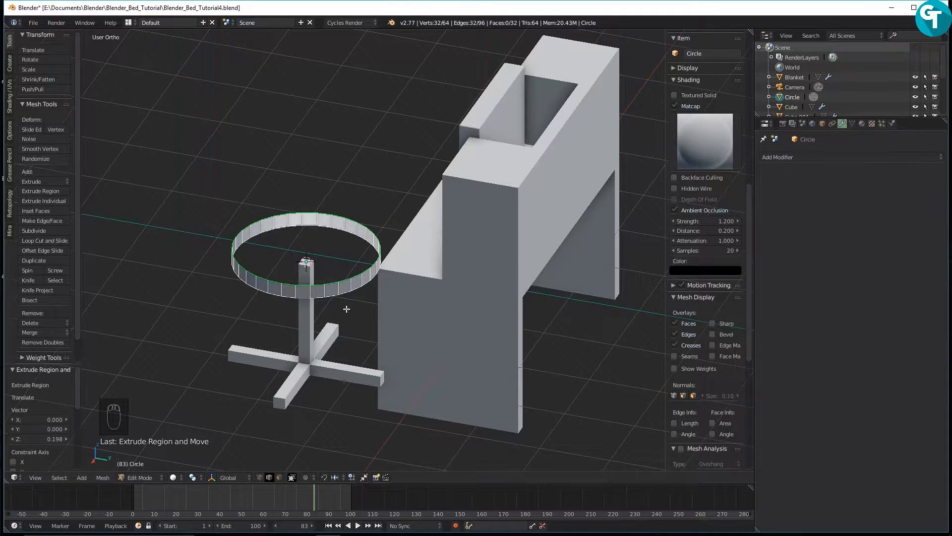
Extrude the circle's upper rim inward twice as flat rings, scaling them to about 0.754 and 0.613
key(Tab)
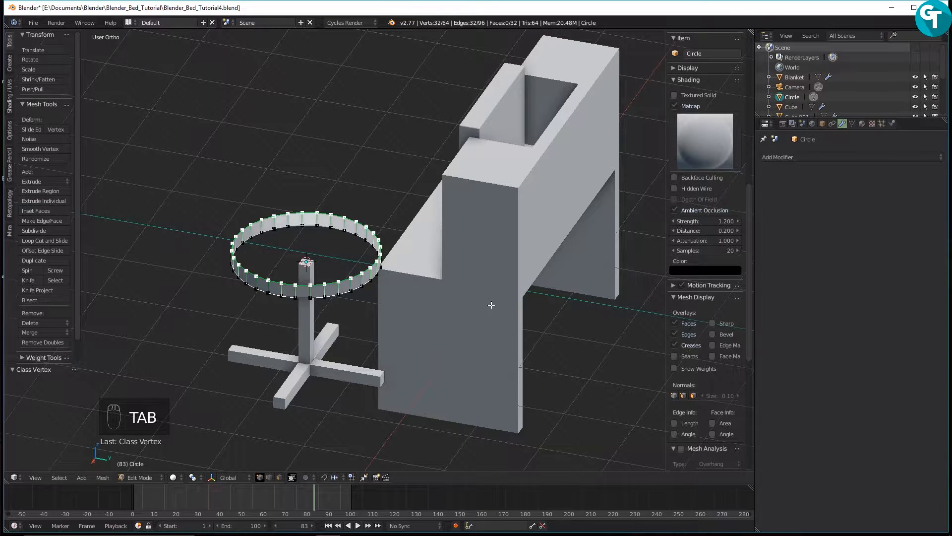
key(e)
key(s)
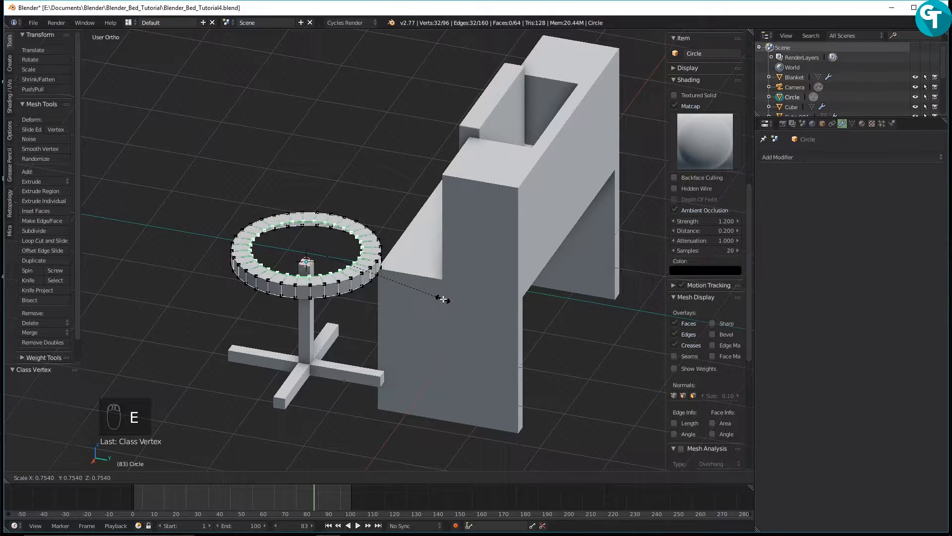
click(443, 299)
key(e)
key(s)
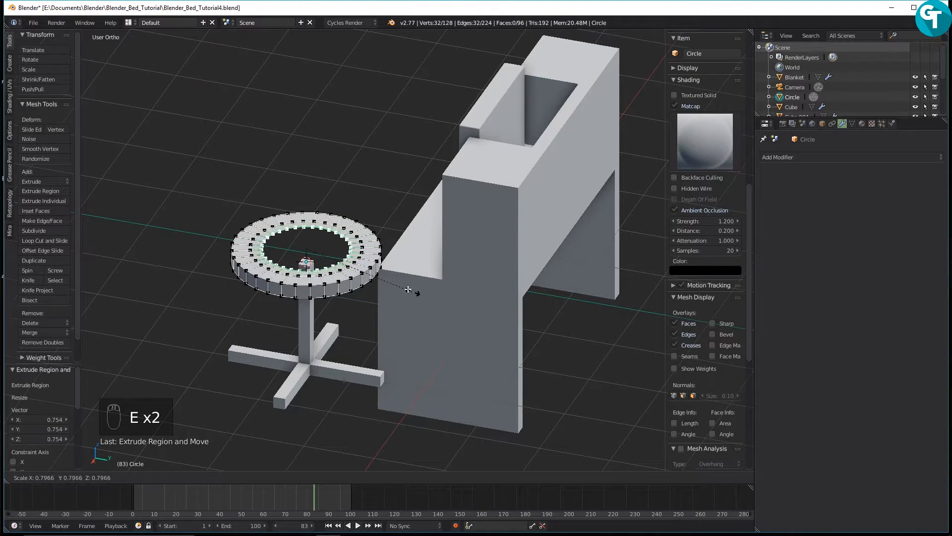
click(389, 282)
Close the seat's upper surface with another inward ring scaled to about 0.525 and a last extrusion scaled to 0 at the centre
key(e)
key(s)
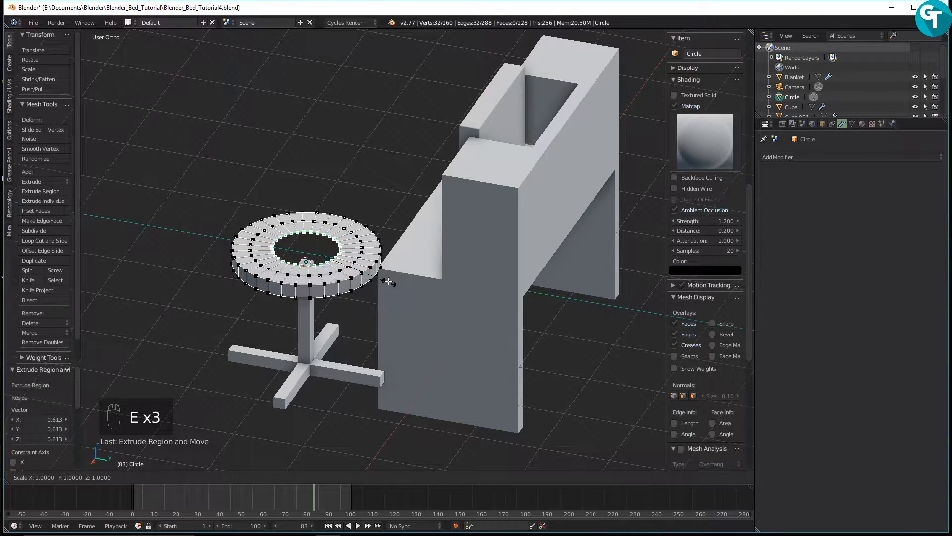
click(345, 273)
key(e)
text(s)
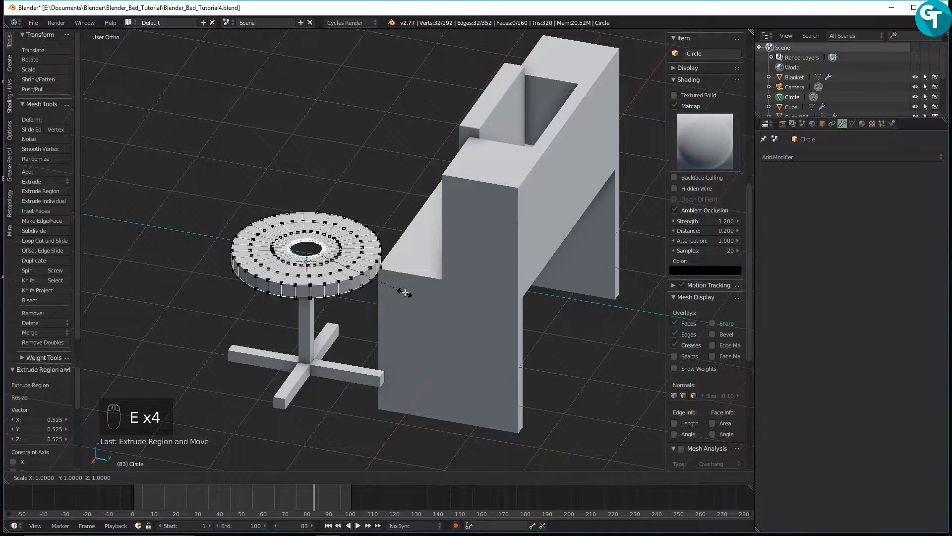
text(0)
click(404, 293)
Select the seat's lower rim loop and extrude it inward as a flat ring scaled to about 0.708
middle_drag(404, 292, 384, 206)
scroll(346, 163, up, 3)
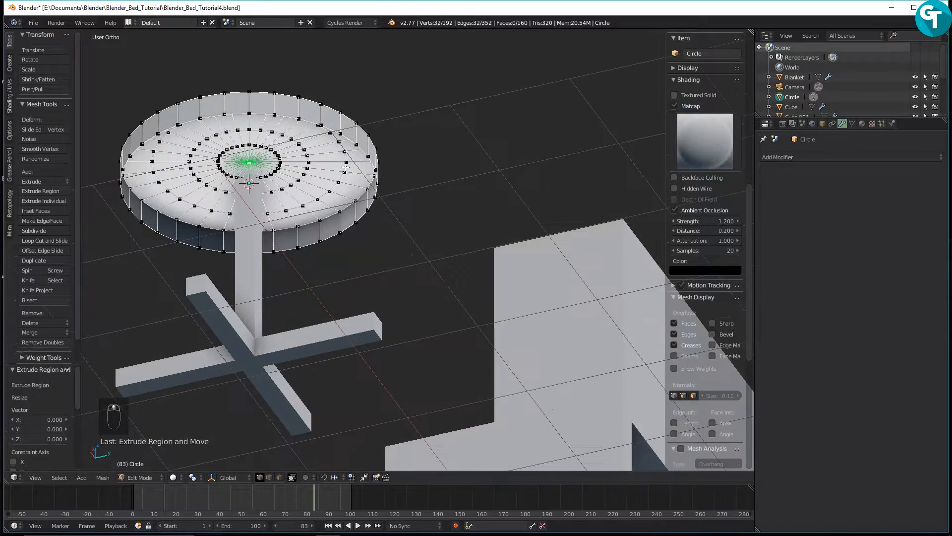
ctrl+click(333, 132)
alt+click(328, 127)
middle_drag(328, 128, 377, 195)
key(e)
key(s)
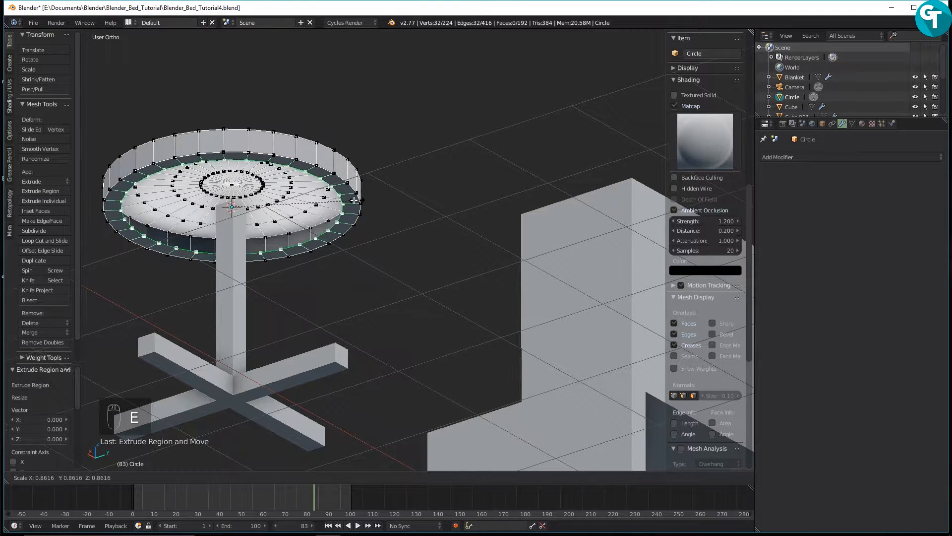
click(358, 200)
Close the seat's underside with two more inward rings and a last extrusion scaled to 0 at the centre
key(e)
key(s)
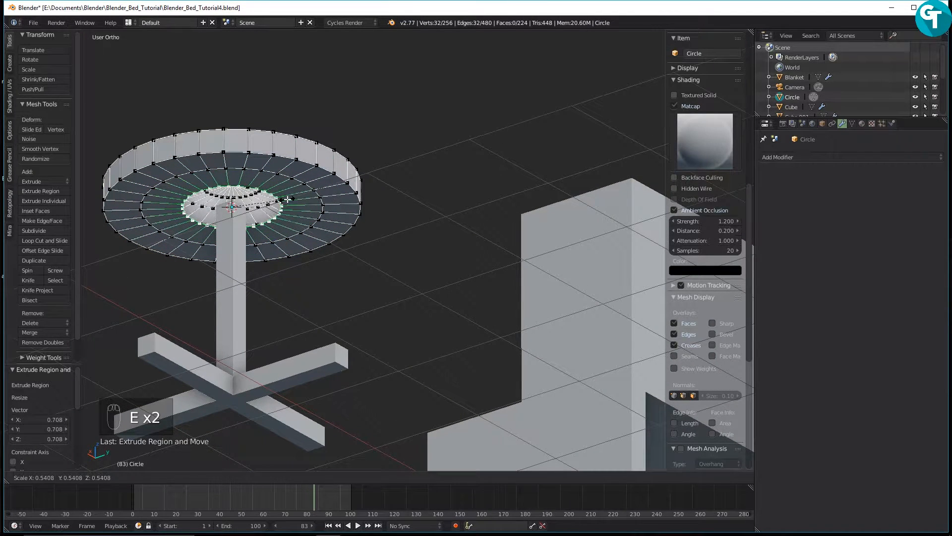
click(283, 201)
key(e)
key(s)
click(265, 208)
key(e)
key(s)
key(0)
key(Return)
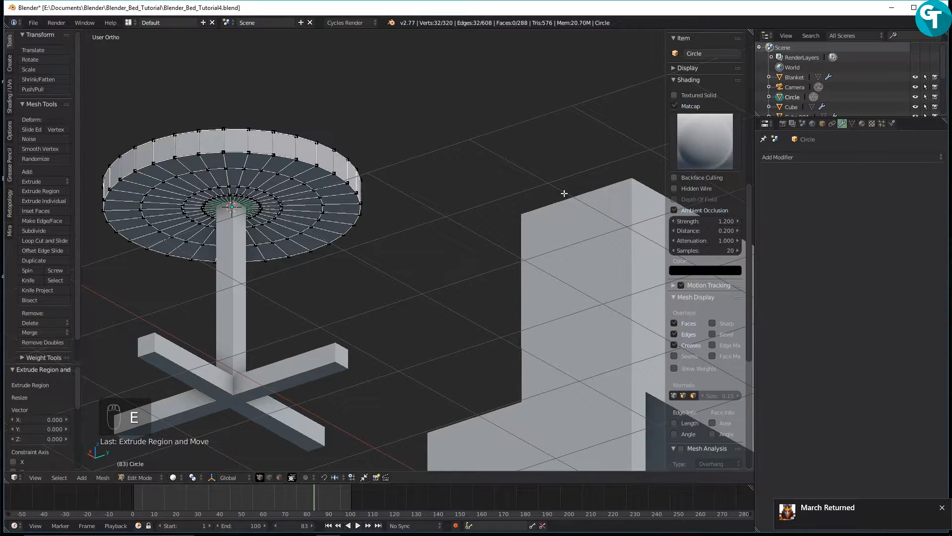
In face selection mode, extrude two adjacent faces of the seat's side rim outward by about 0.240
middle_drag(374, 200, 306, 285)
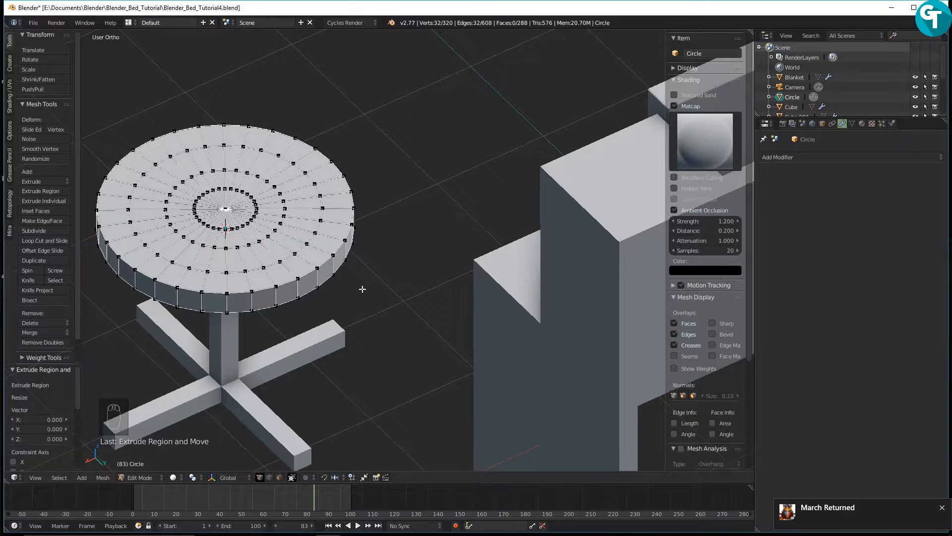
key(Tab)
click(387, 288)
middle_drag(349, 290, 315, 263)
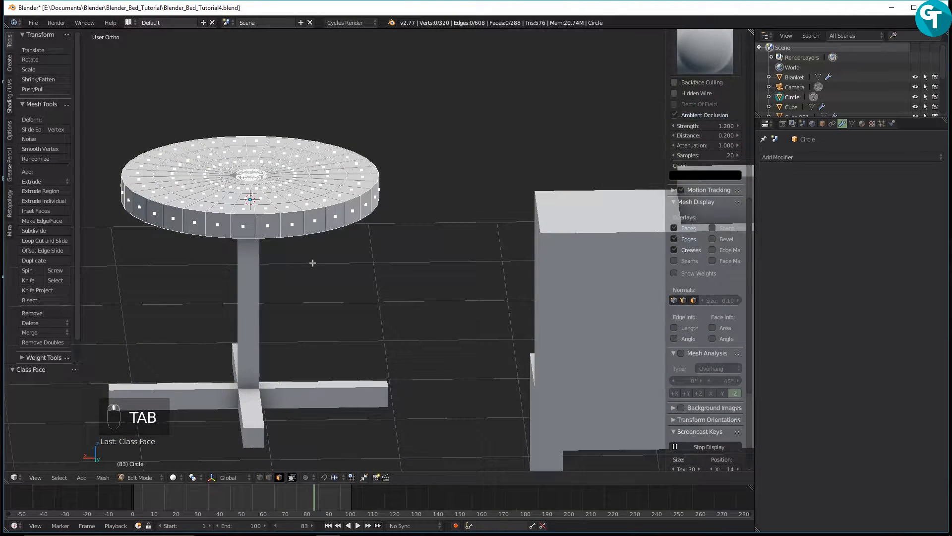
click(235, 223)
shift+click(266, 226)
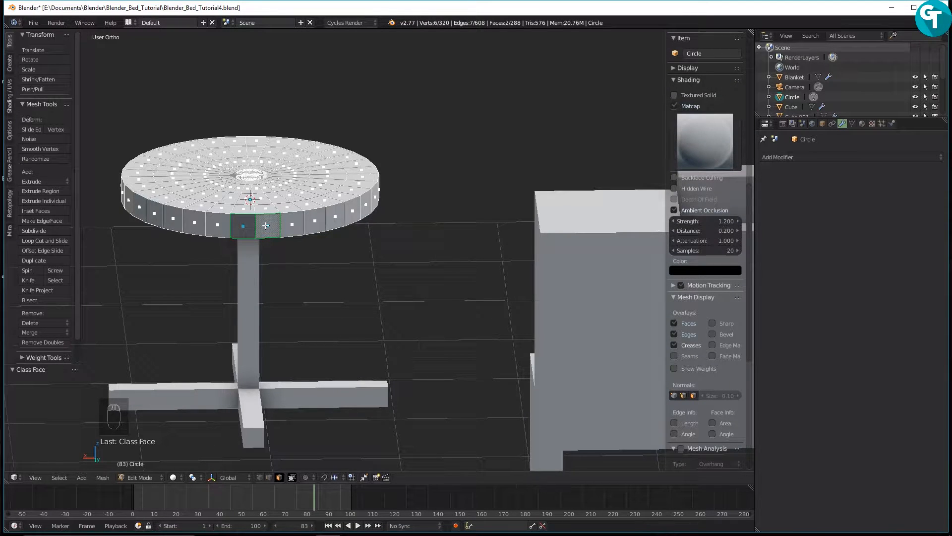
key(e)
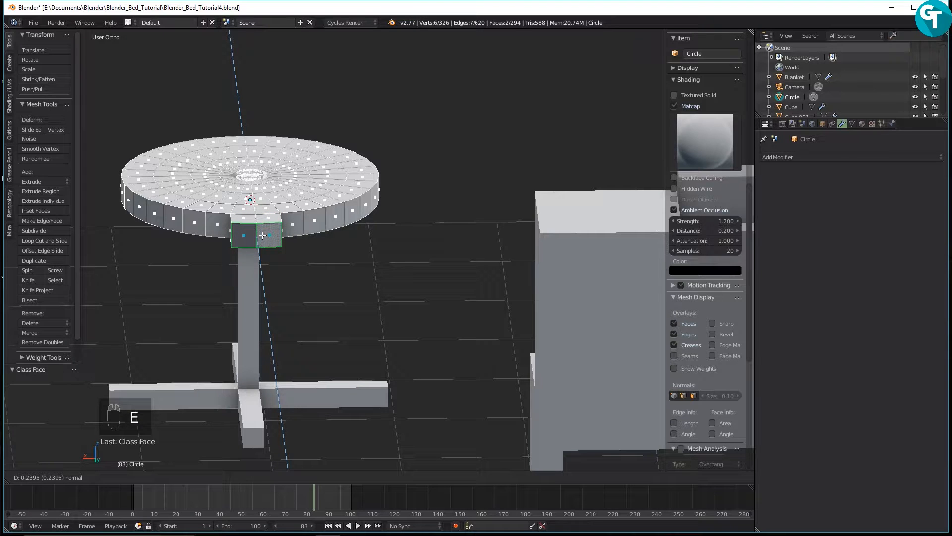
click(263, 235)
Select the two upper faces of the protruding block and extrude them up about 0.890 as the backrest support
middle_drag(268, 275, 318, 321)
click(298, 312)
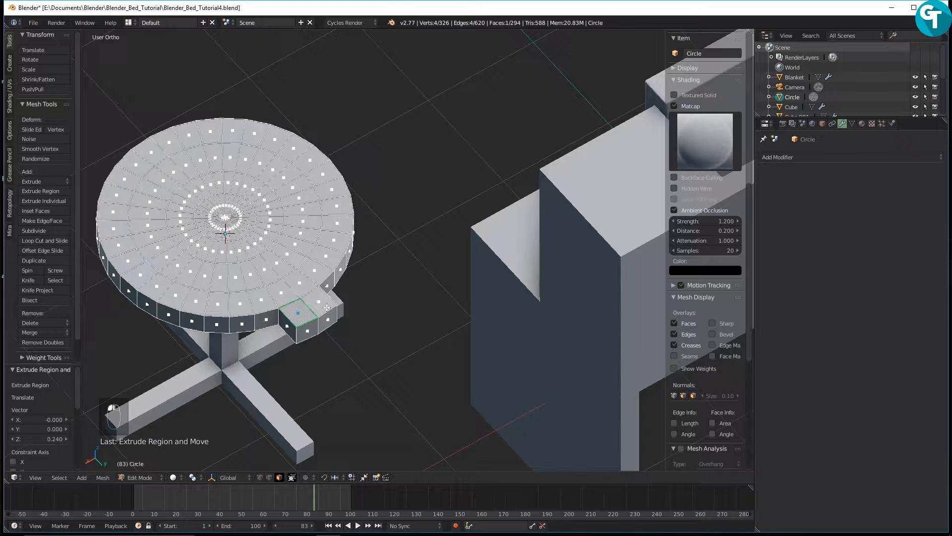
shift+click(320, 302)
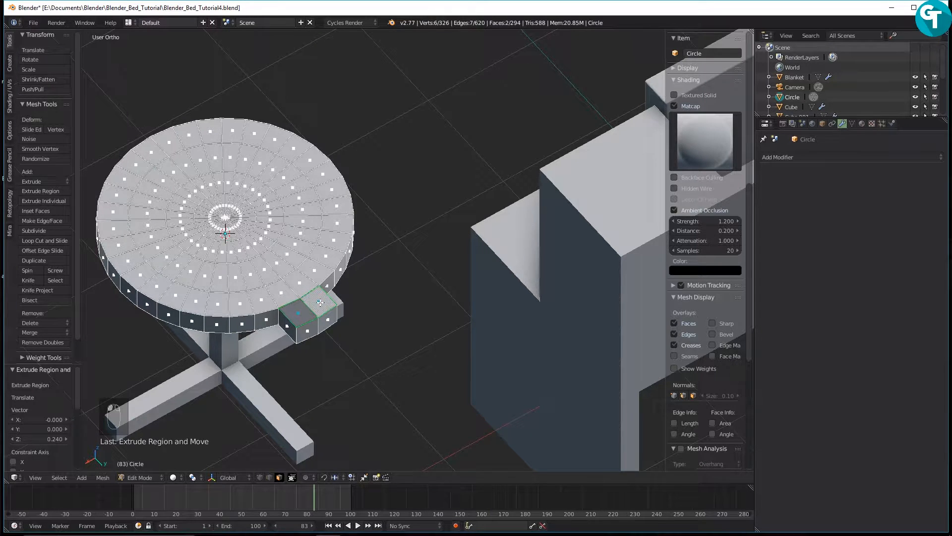
key(e)
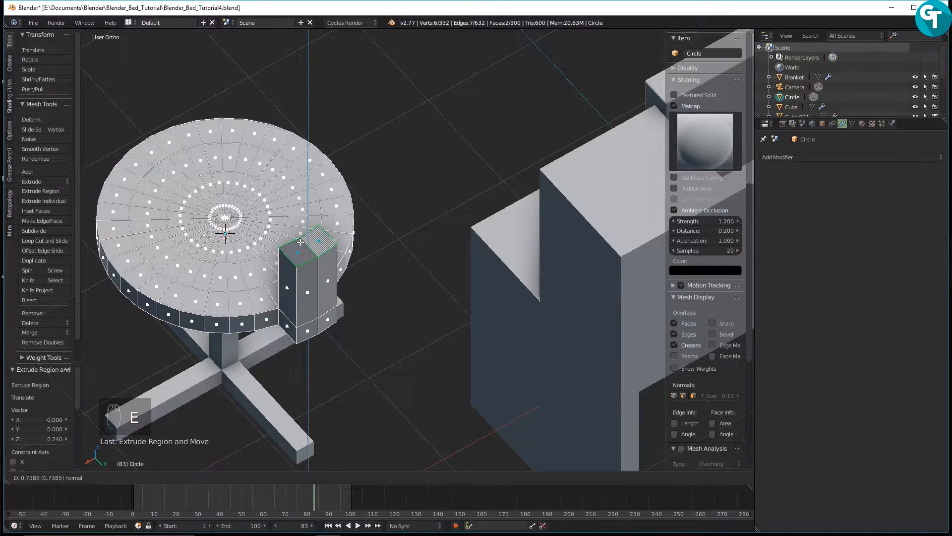
click(296, 229)
Extrude the support's two end faces and scale them up by about 3.958
middle_drag(296, 229, 284, 259)
key(e)
key(s)
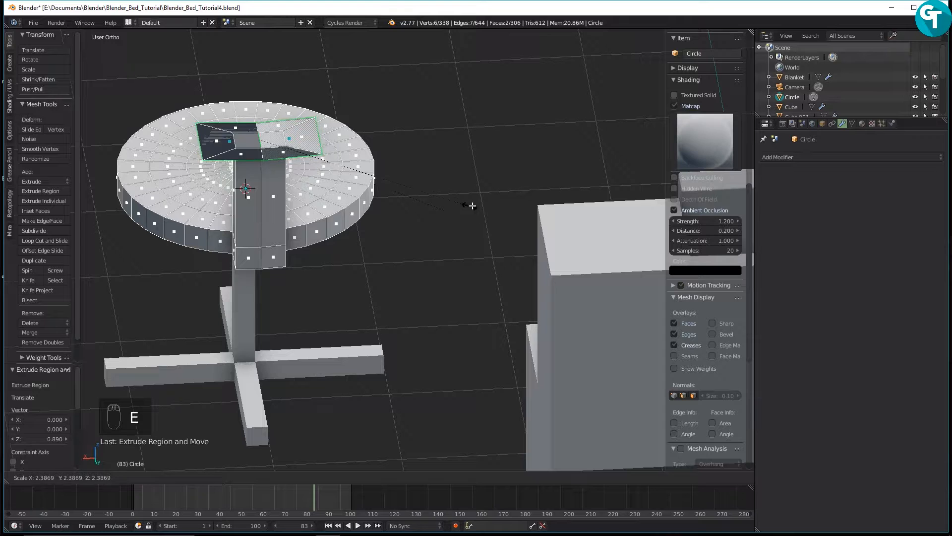
click(615, 211)
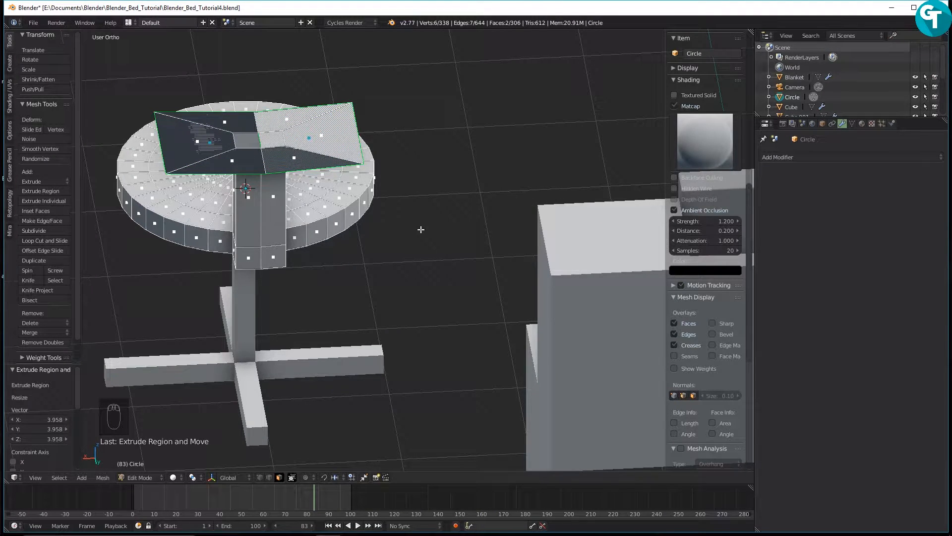
Scale the widened faces to about 0.522 along Y and extrude them up about 0.790 to form the backrest
key(s)
key(y)
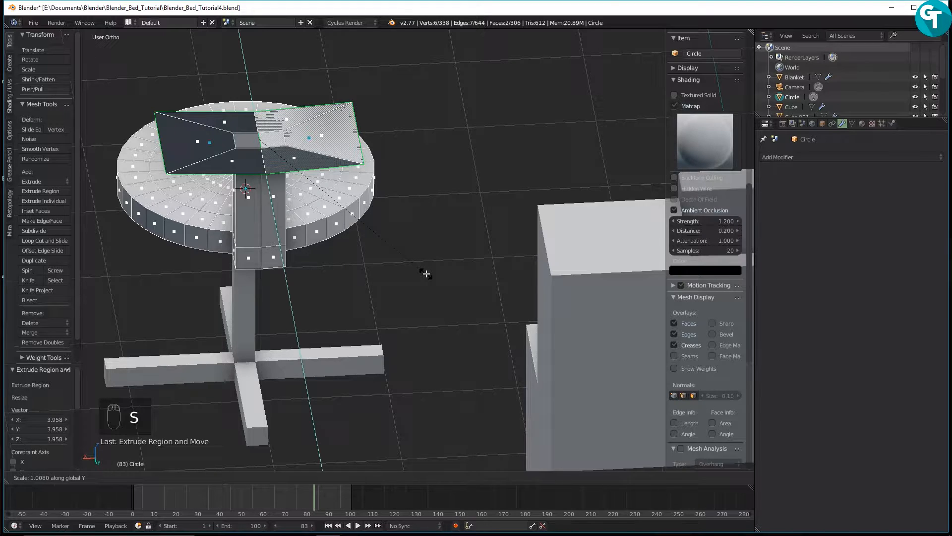
click(357, 190)
key(e)
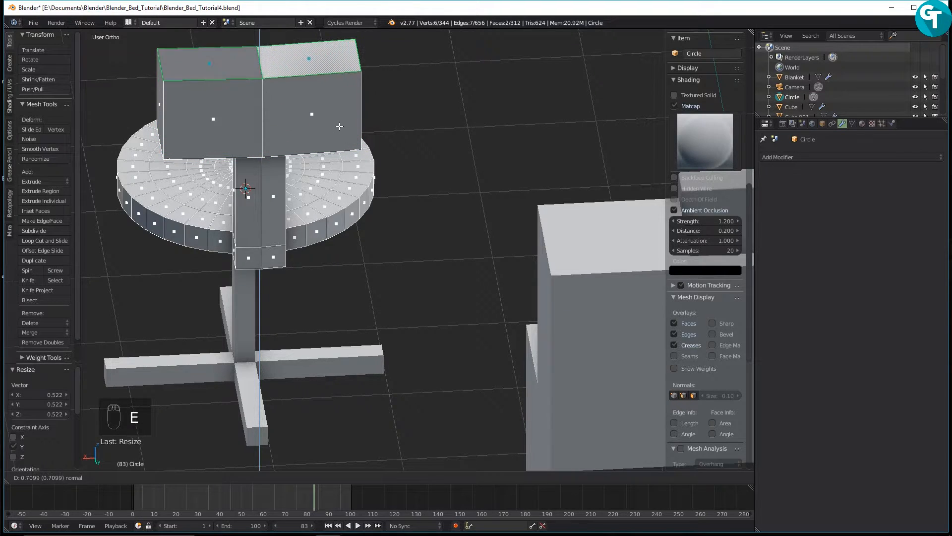
click(340, 118)
Select the four large front and back faces of the backrest and thin it by scaling to about 0.591 along Y
middle_drag(310, 151, 360, 135)
right_click(394, 119)
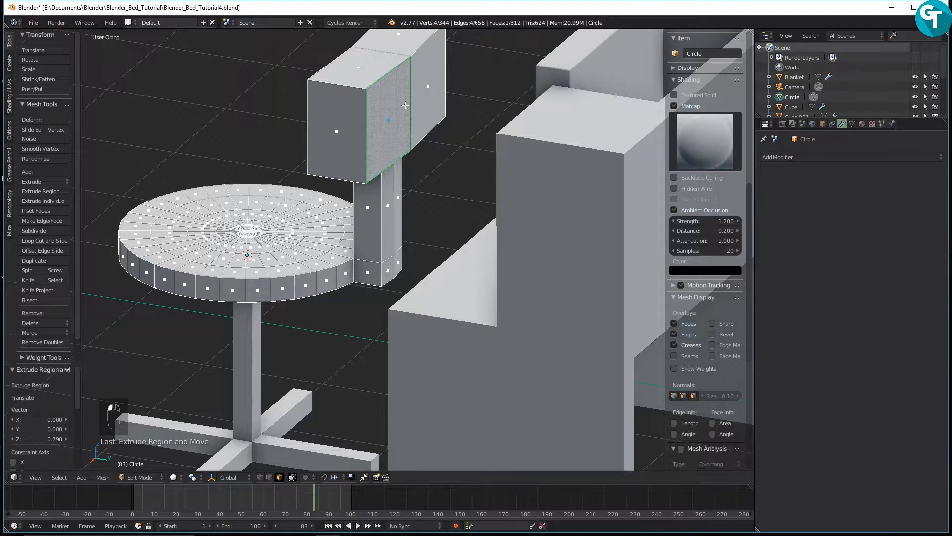
shift+right_click(437, 87)
middle_drag(415, 178, 472, 187)
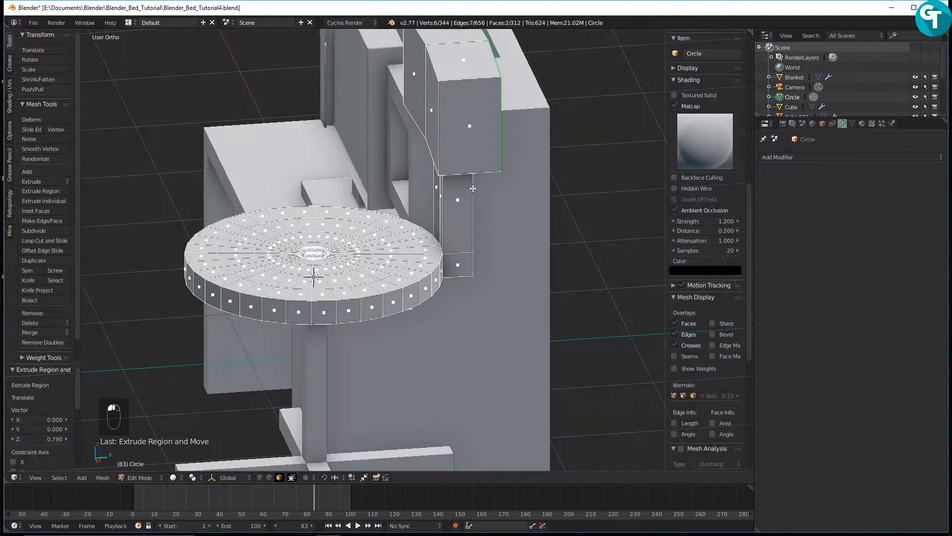
shift+right_click(432, 92)
shift+right_click(416, 74)
middle_drag(419, 75, 451, 113)
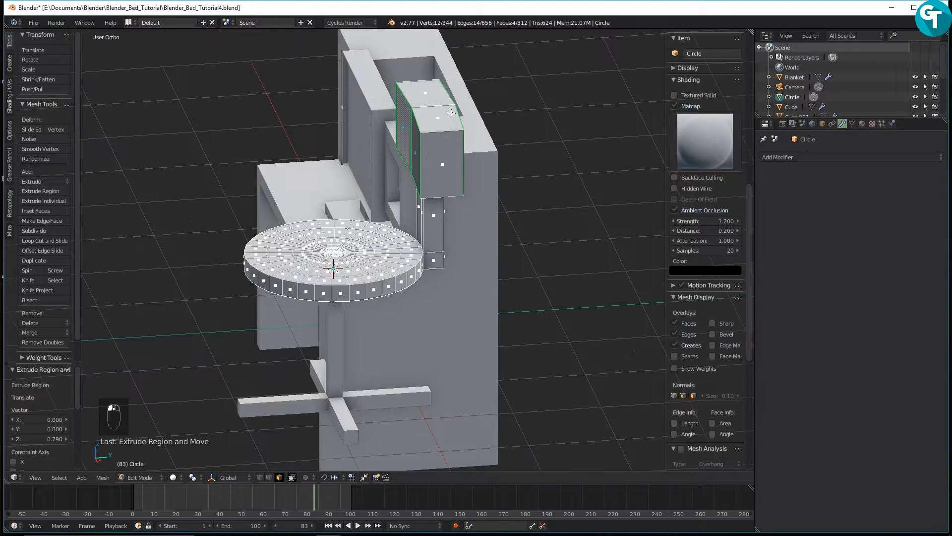
key(s)
key(y)
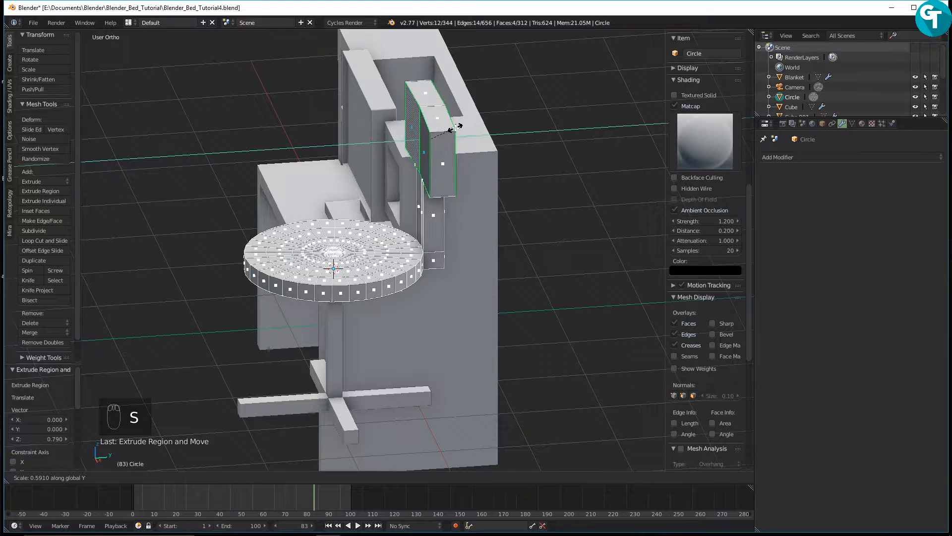
click(456, 127)
Return to Object Mode and add a level 2 Subdivision Surface modifier to the seat and backrest
scroll(461, 146, down, 3)
middle_drag(462, 146, 344, 144)
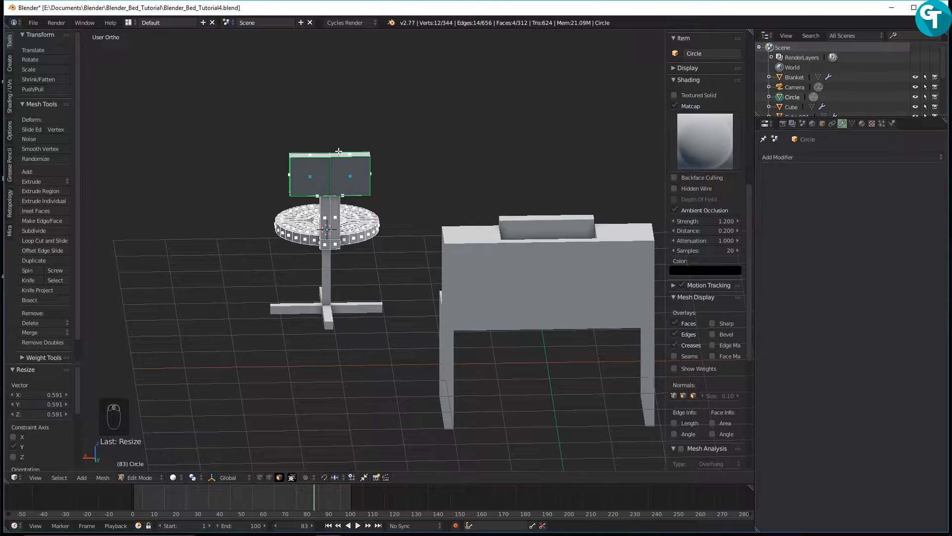
middle_drag(339, 151, 307, 124)
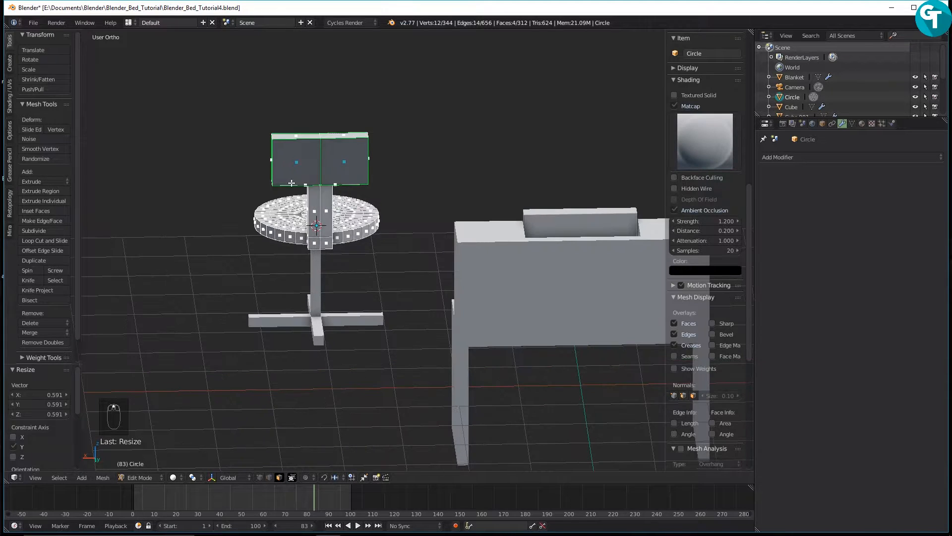
key(Tab)
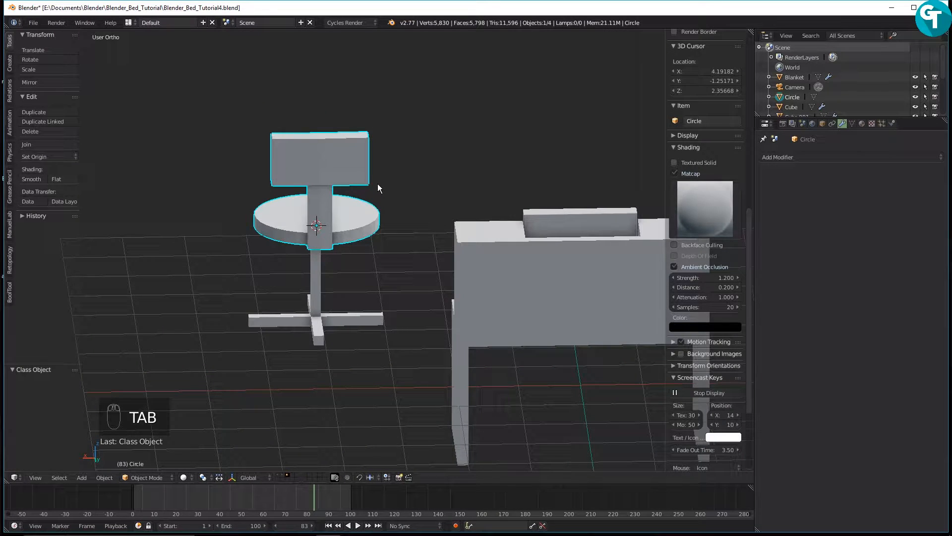
key(ctrl+2)
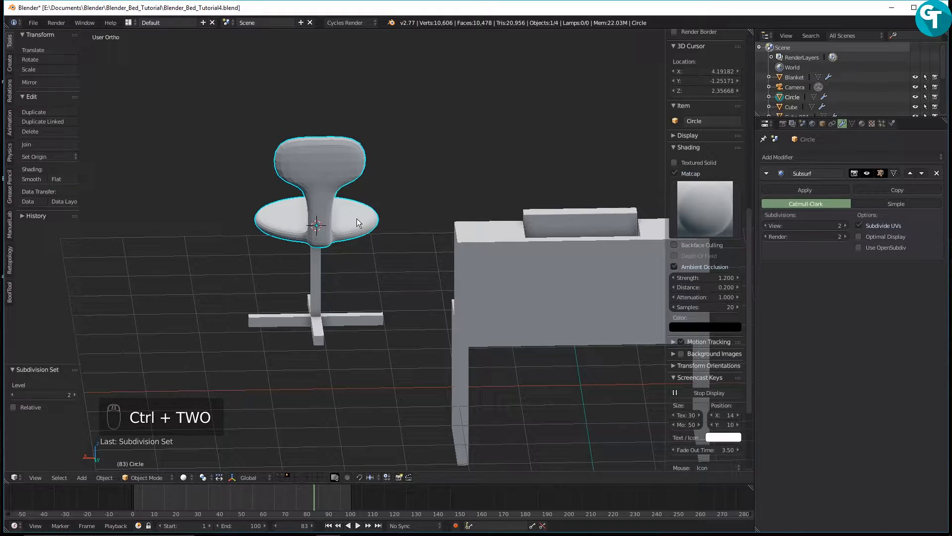
Reopen the smoothed seat and backrest mesh in Edit Mode for closer work on the backrest
key(Tab)
click(361, 128)
middle_drag(313, 261, 354, 269)
scroll(332, 183, up, 3)
shift+middle_drag(315, 137, 375, 281)
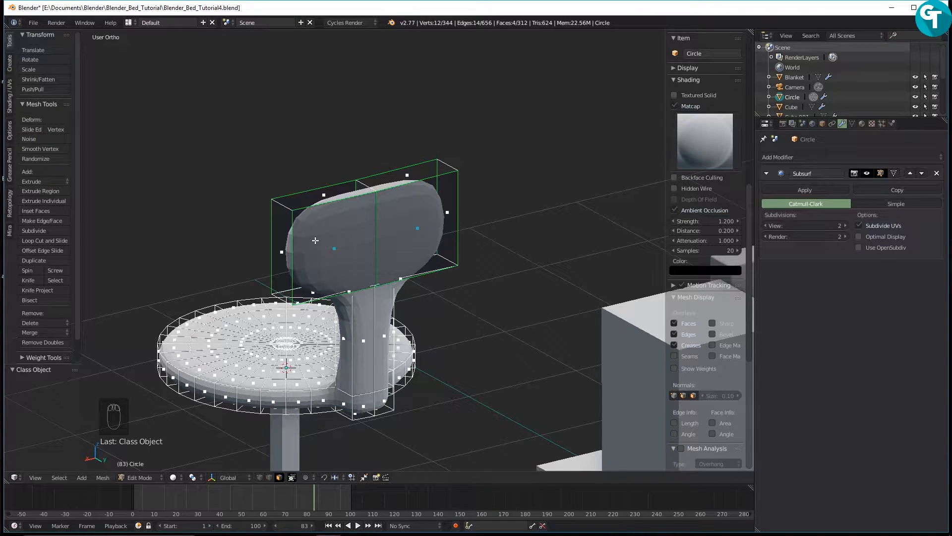
Add two horizontal loop cuts around the chair's backrest, slid close to its upper and lower edges
key(ctrl+r)
click(372, 205)
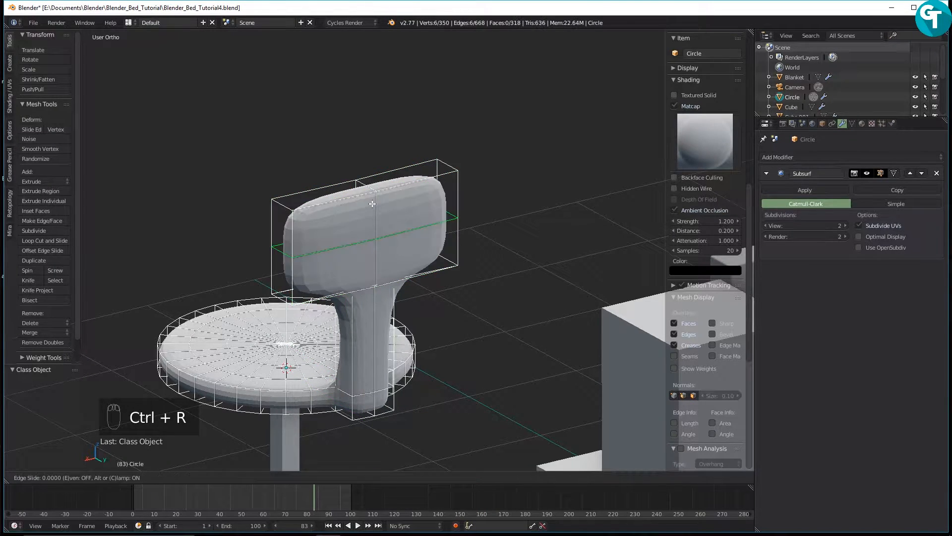
click(372, 159)
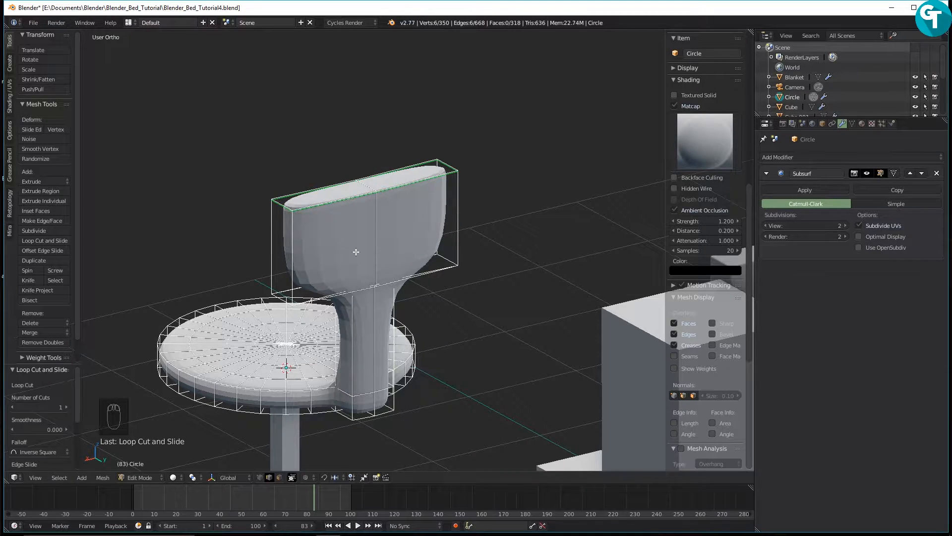
key(ctrl+r)
click(278, 253)
click(294, 289)
Add two vertical loop cuts through the backrest and its support, slid close to the two outer sides
middle_drag(293, 289, 325, 294)
key(ctrl+r)
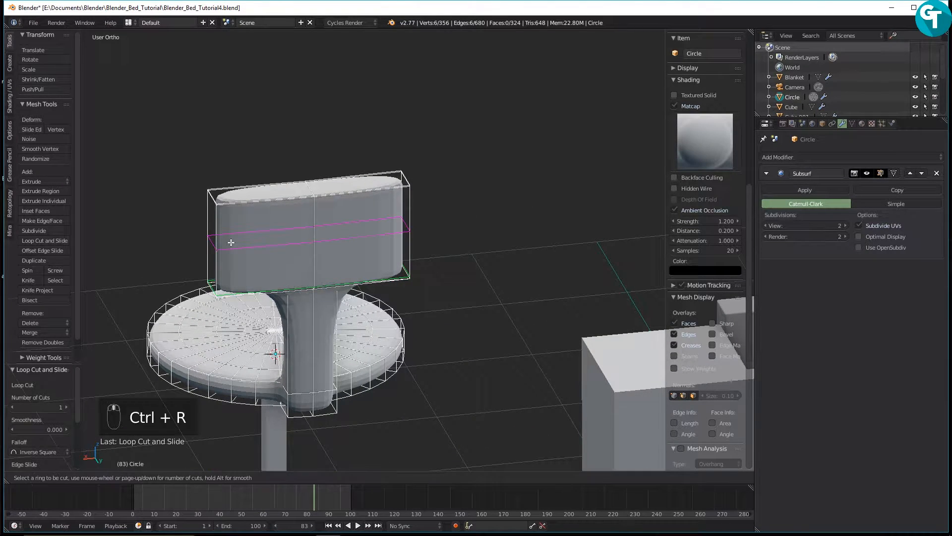
click(266, 208)
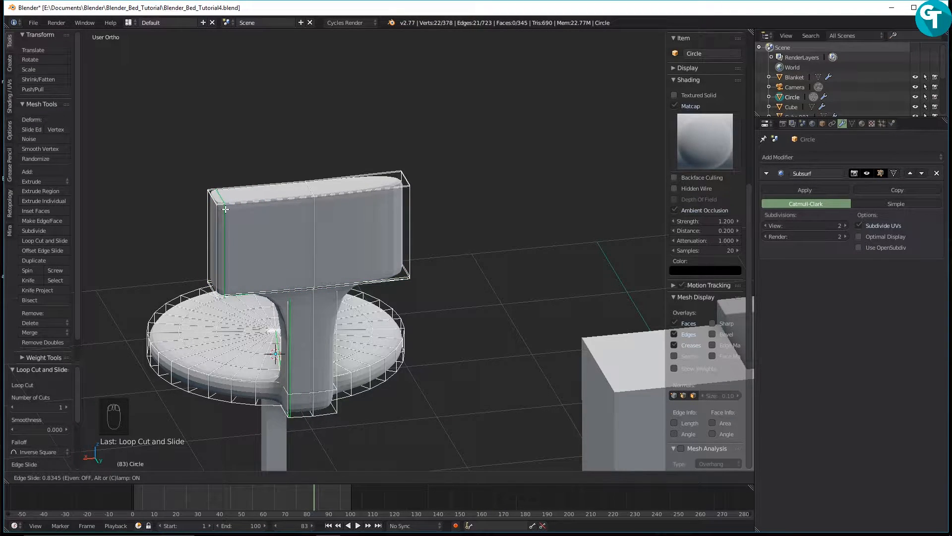
click(226, 209)
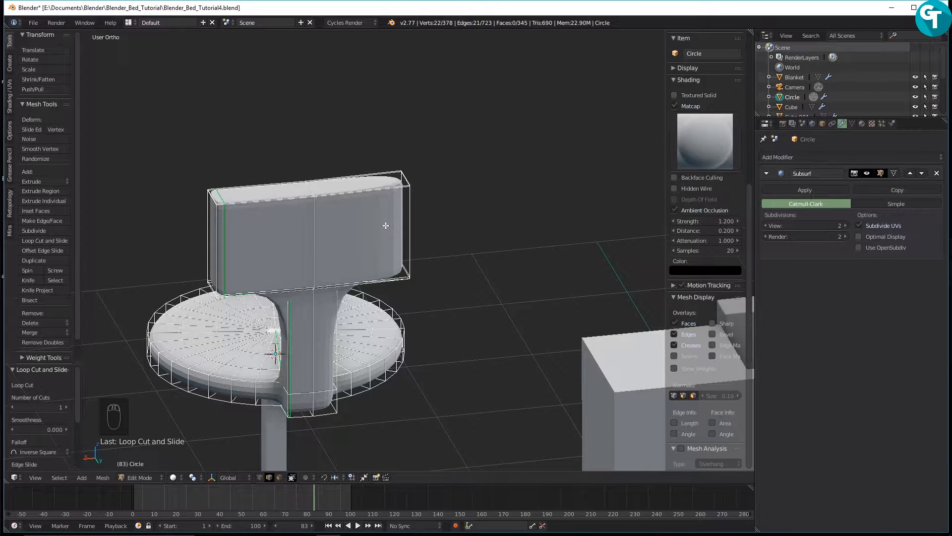
key(ctrl+r)
click(365, 200)
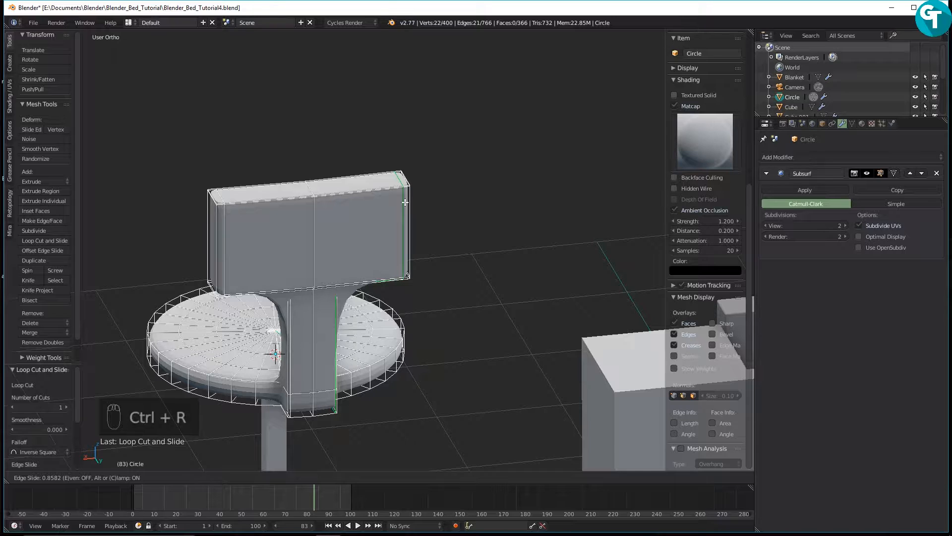
click(405, 202)
Add two horizontal loop cuts around the backrest support, slid close to the backrest above and to the seat below
middle_drag(292, 318, 275, 261)
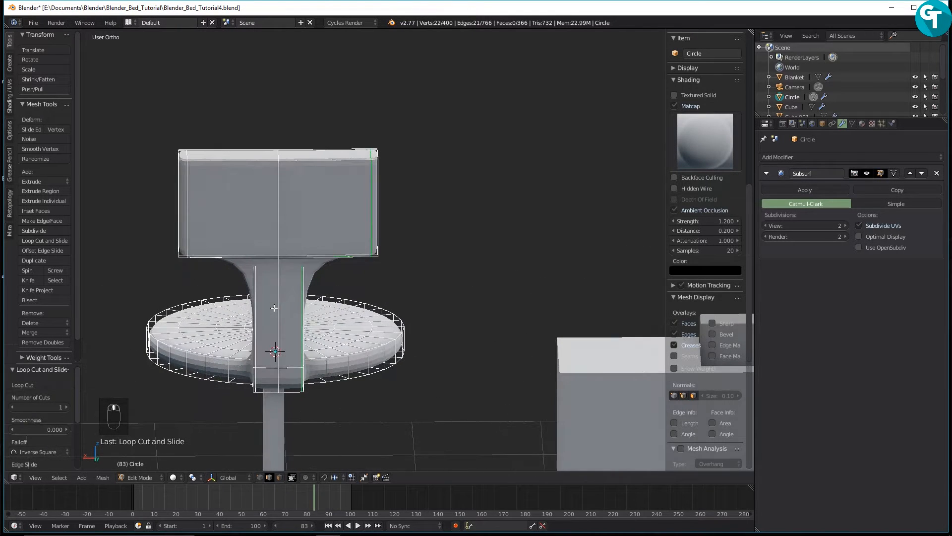
key(ctrl+r)
click(277, 273)
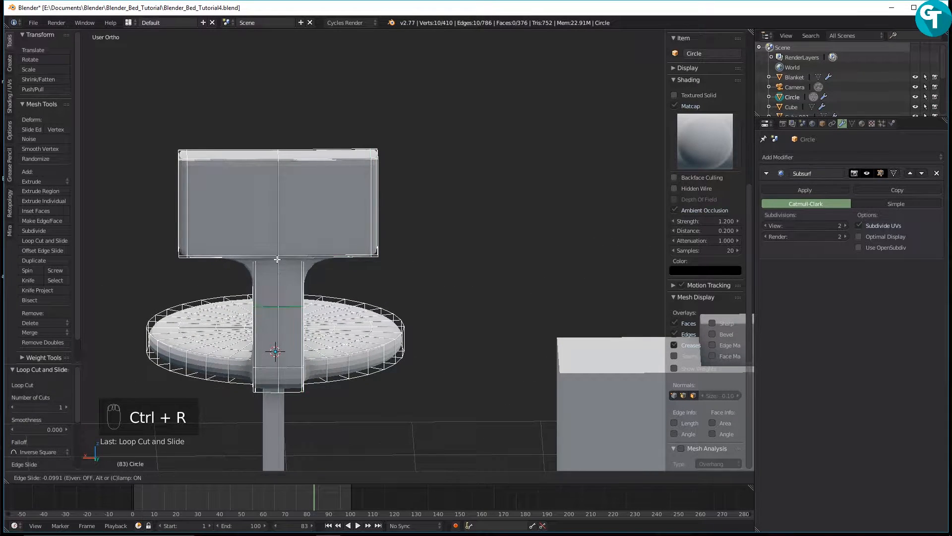
click(279, 219)
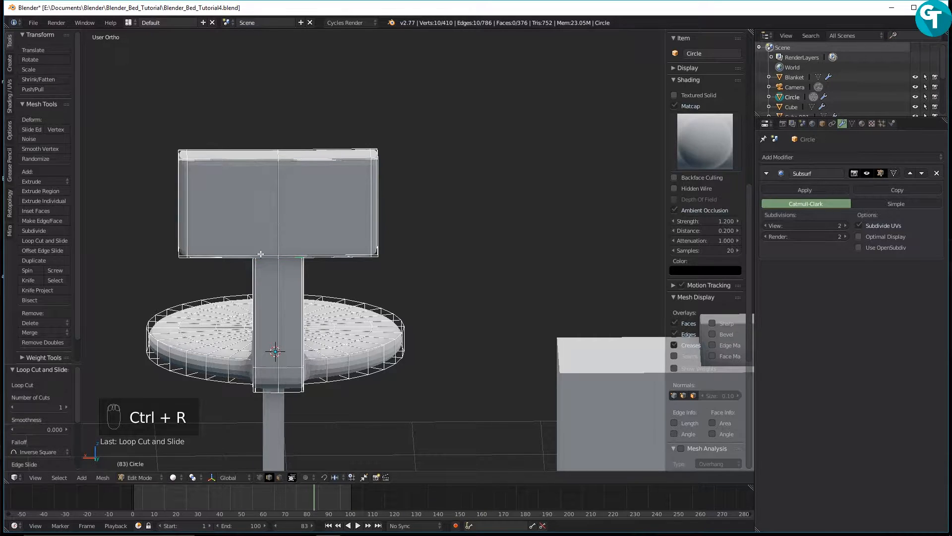
key(ctrl+r)
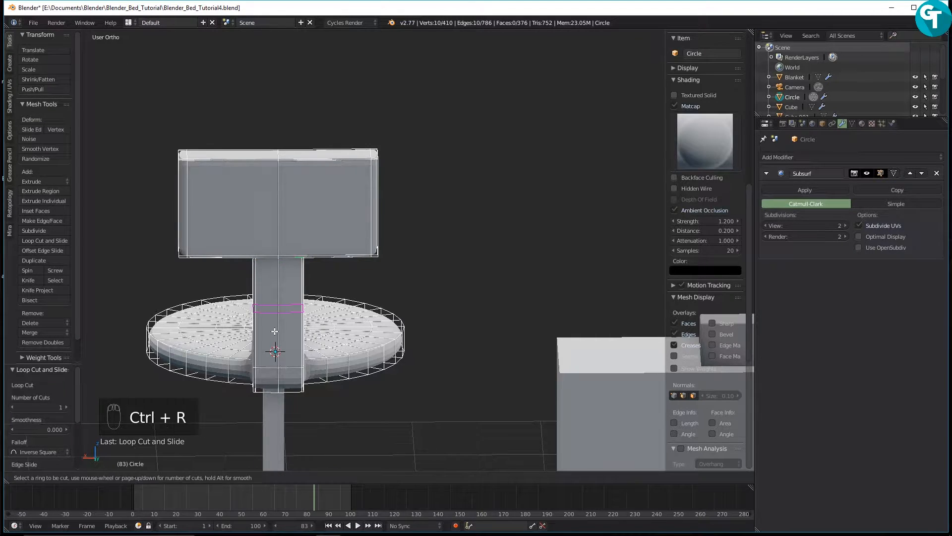
click(273, 355)
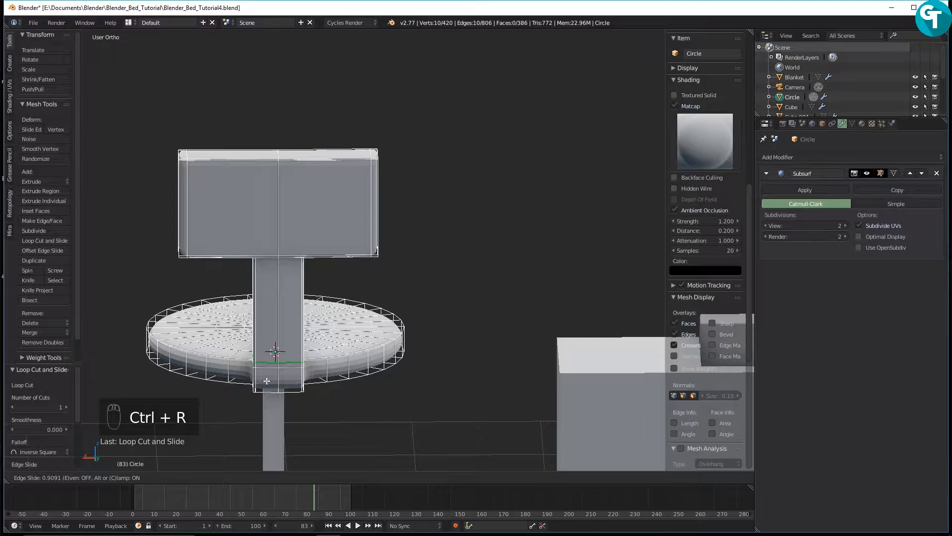
click(267, 380)
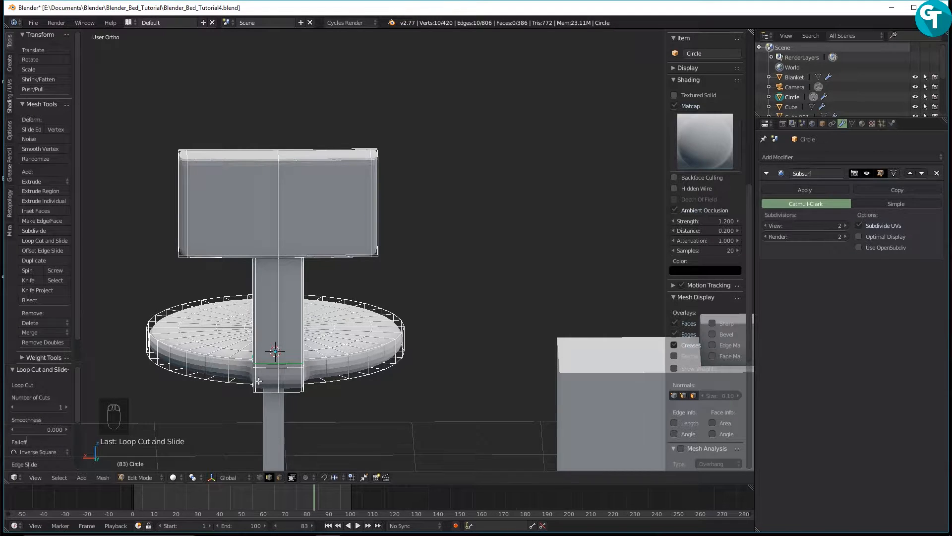
Add two loop cuts around the seat's rim, slid close to its upper and lower edges
key(ctrl+r)
click(258, 379)
click(258, 371)
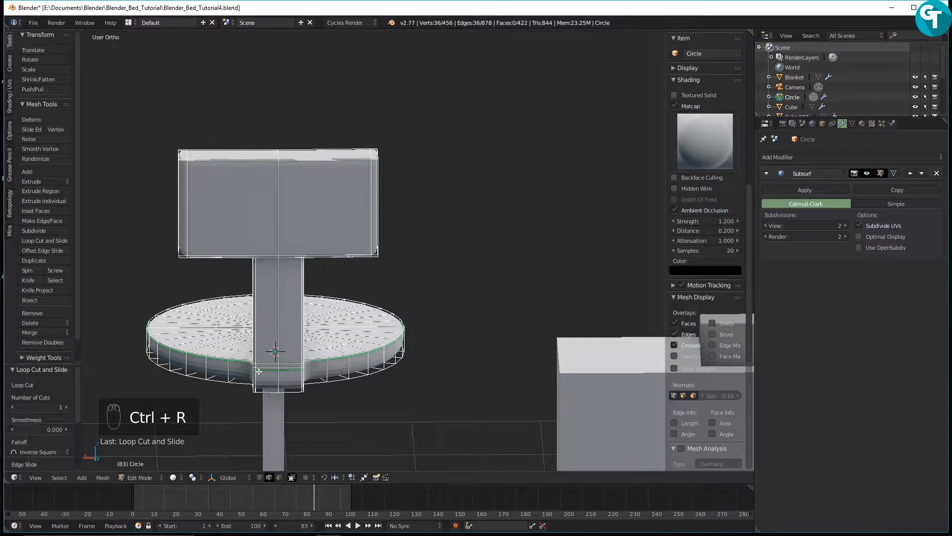
key(ctrl+r)
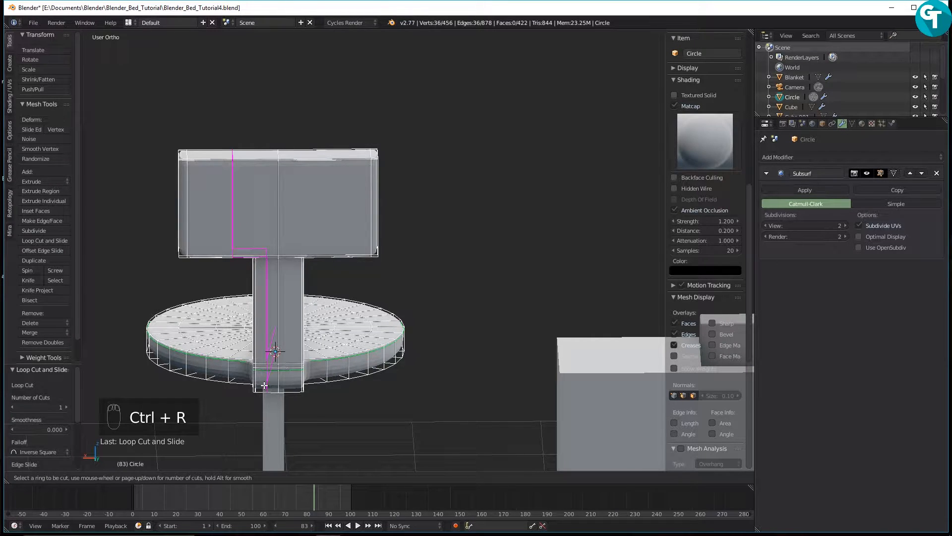
click(266, 385)
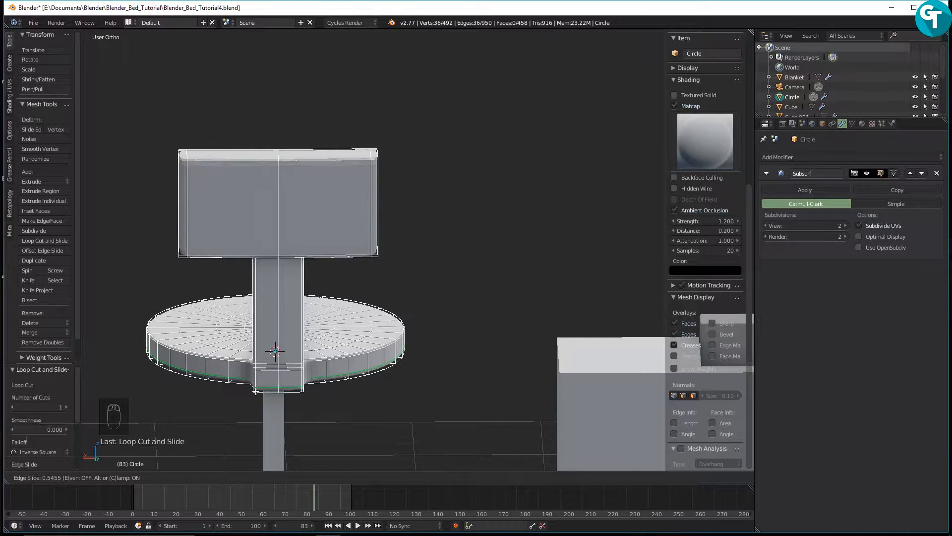
click(256, 390)
Add a loop cut through the seat on each side of the backrest support, right beside where they join
middle_drag(227, 392, 351, 348)
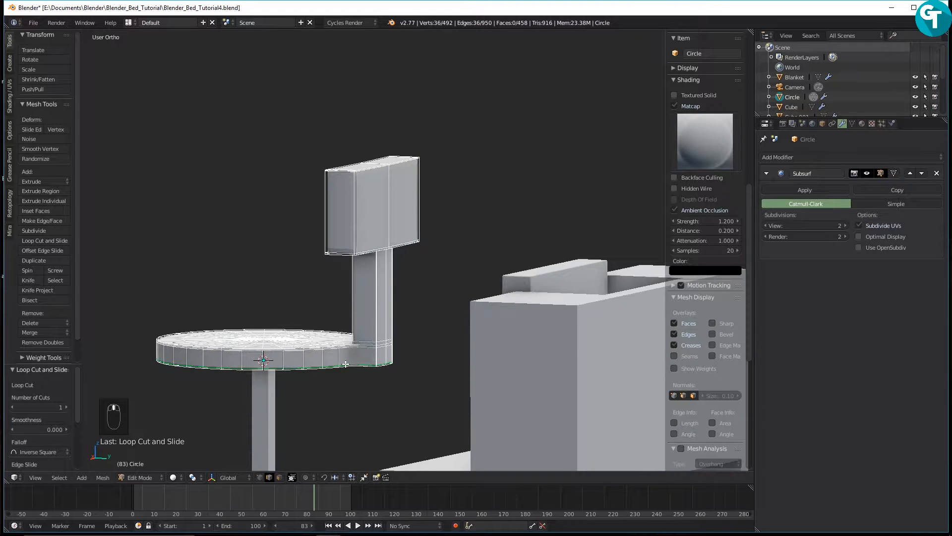
key(ctrl+r)
click(345, 365)
click(346, 365)
middle_drag(351, 365, 286, 339)
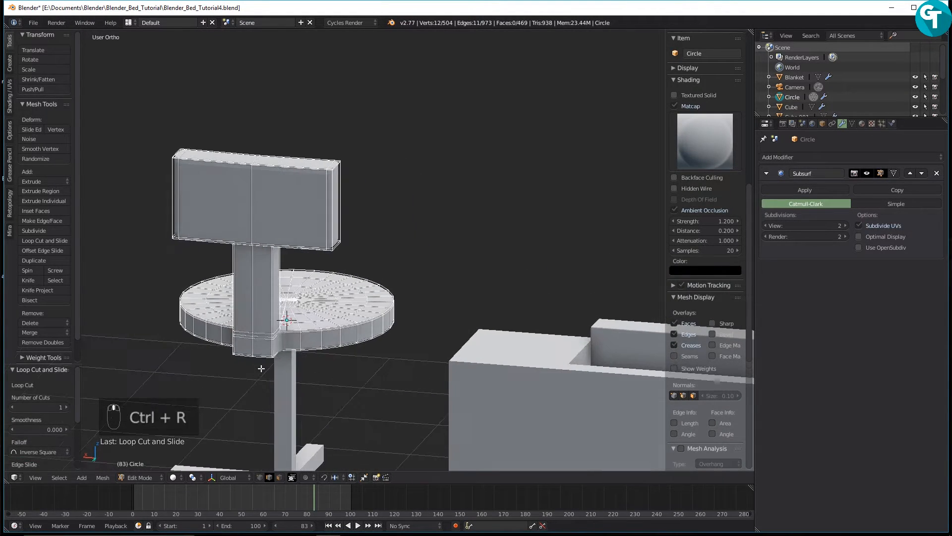
key(ctrl+r)
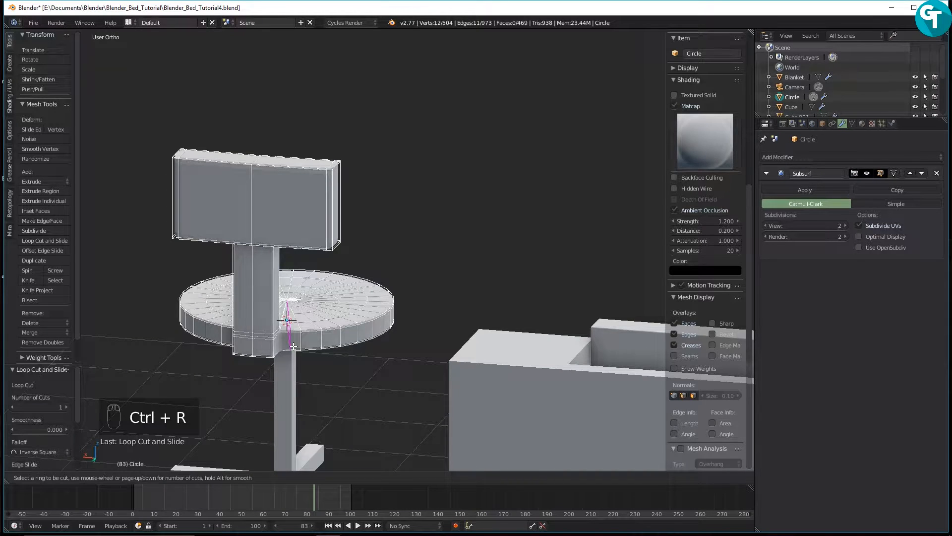
click(291, 346)
click(284, 346)
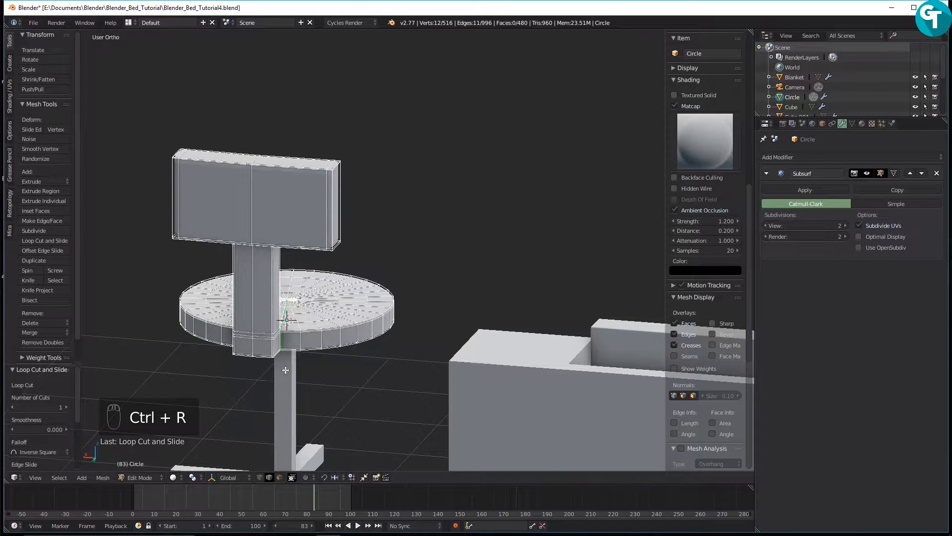
Return to Object Mode and apply smooth shading to the chair's seat and backrest
key(Tab)
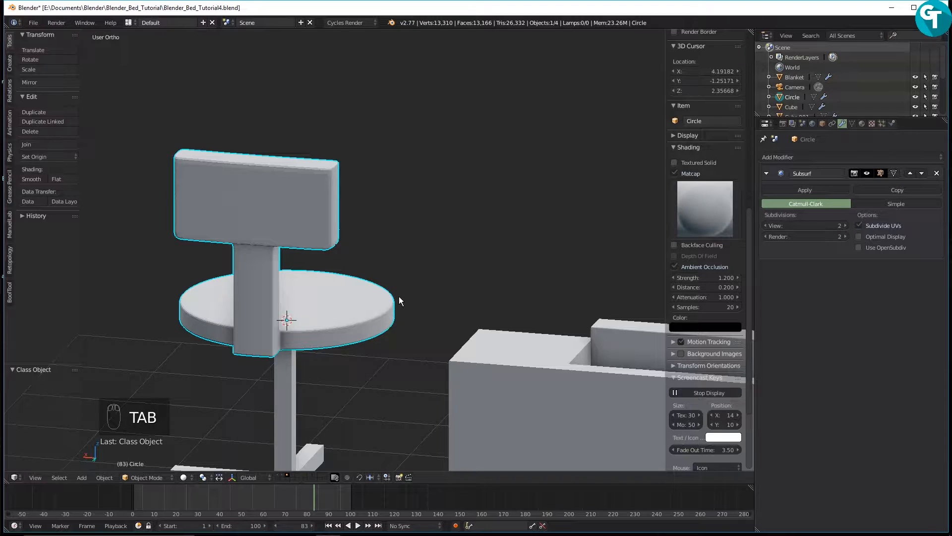
key(z)
click(370, 322)
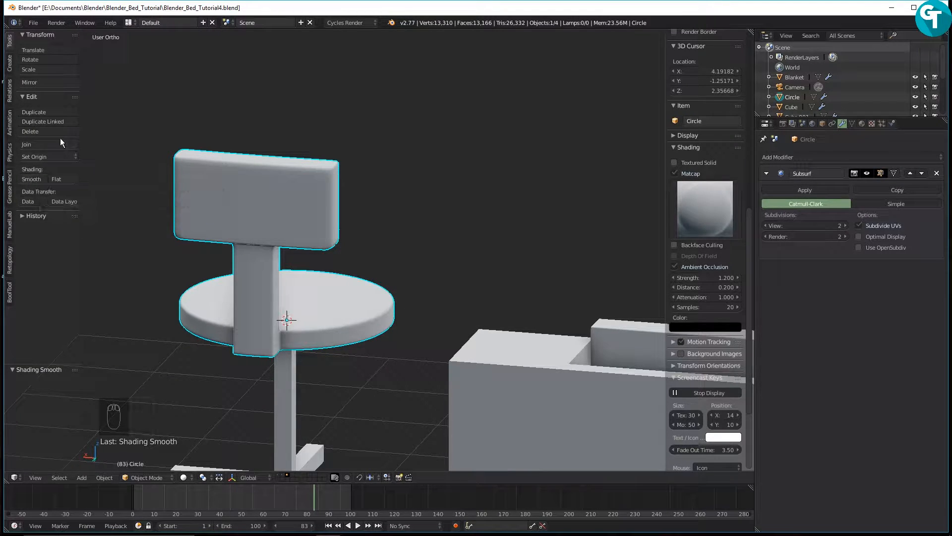
In Edit Mode, add a loop cut around the narrow lower band of the backrest, slid tight against its bottom edge
middle_drag(299, 237, 765, 225)
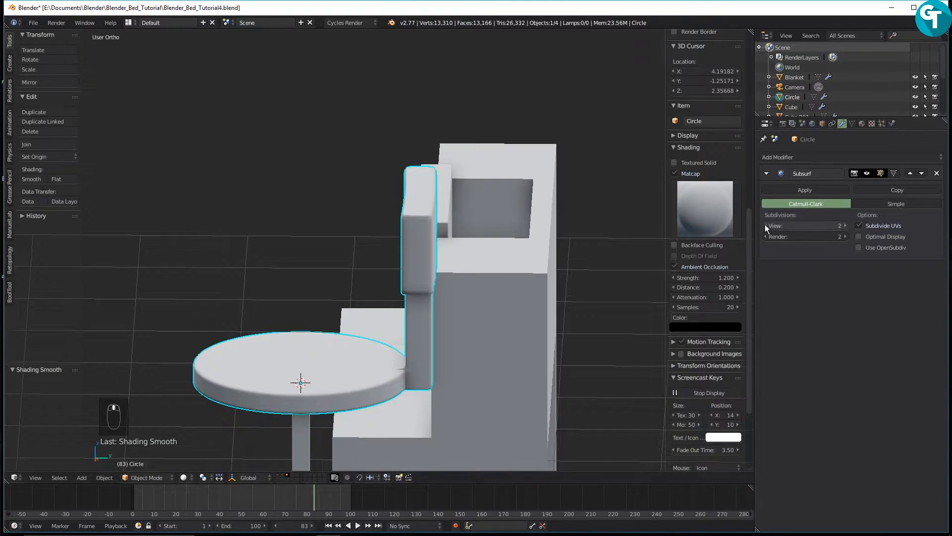
middle_drag(613, 232, 375, 218)
scroll(448, 272, up, 6)
shift+middle_drag(532, 273, 385, 212)
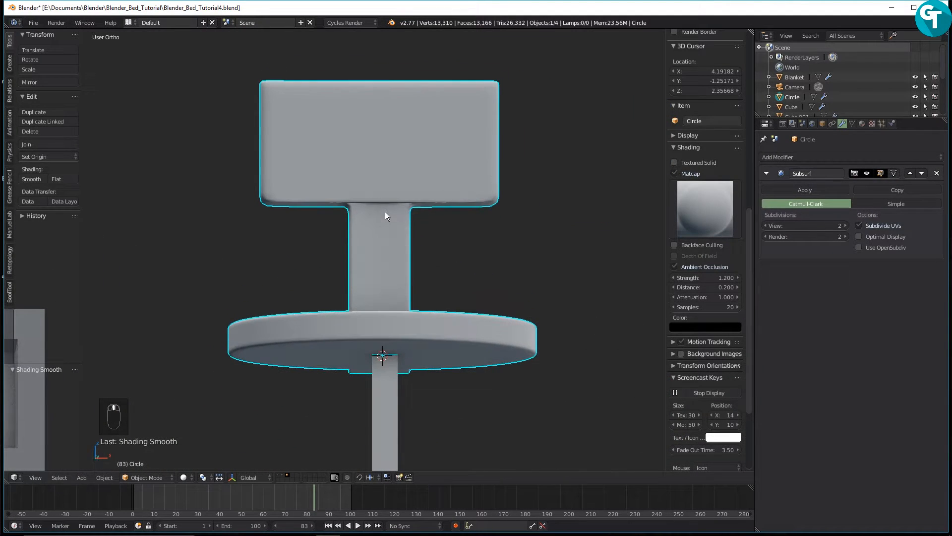
key(Tab)
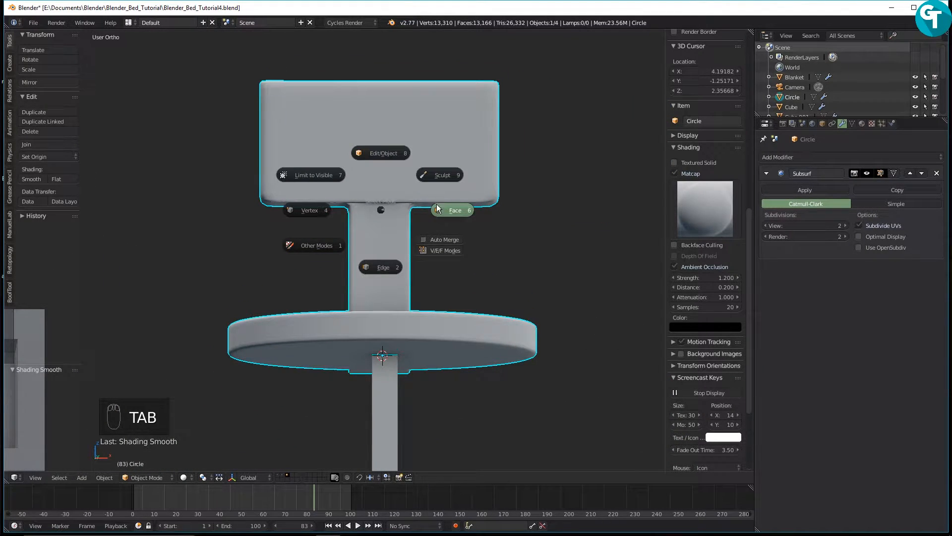
click(382, 164)
scroll(371, 186, up, 6)
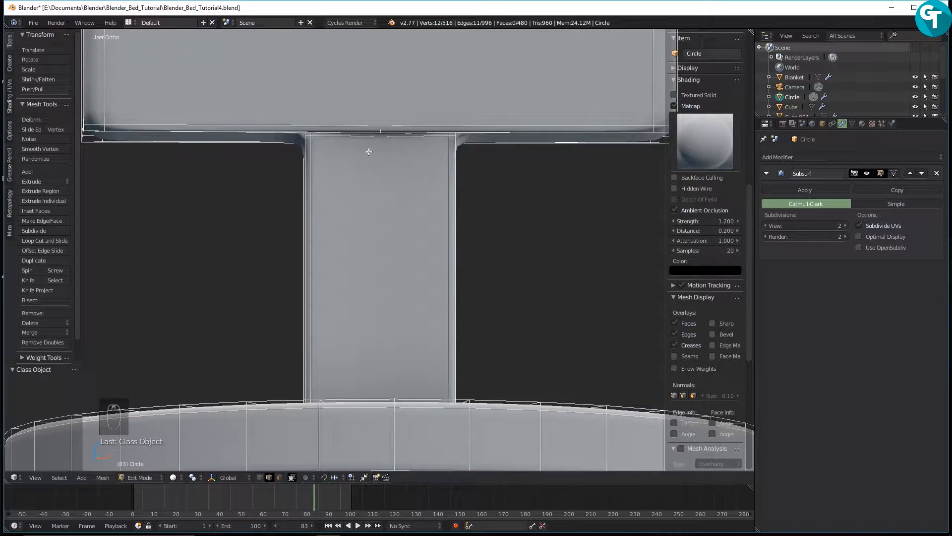
key(ctrl+r)
click(284, 138)
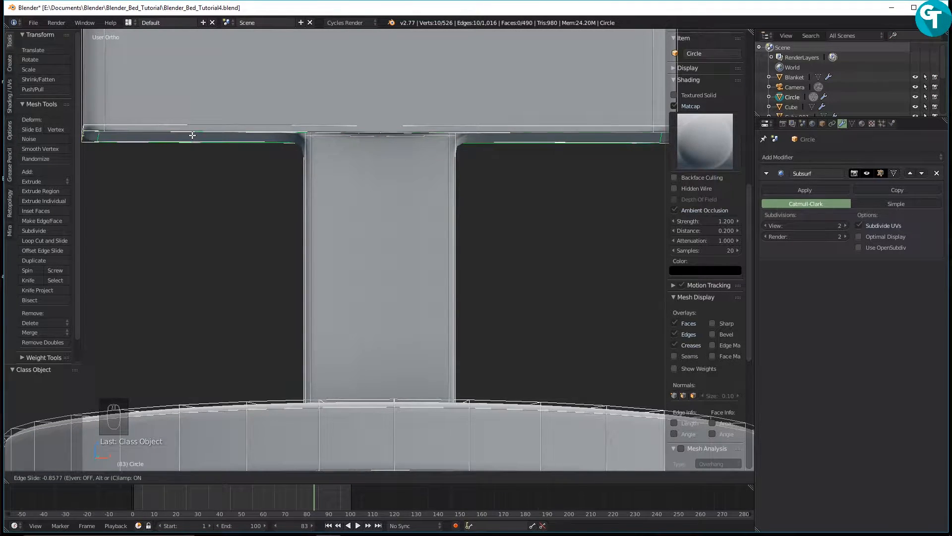
click(88, 135)
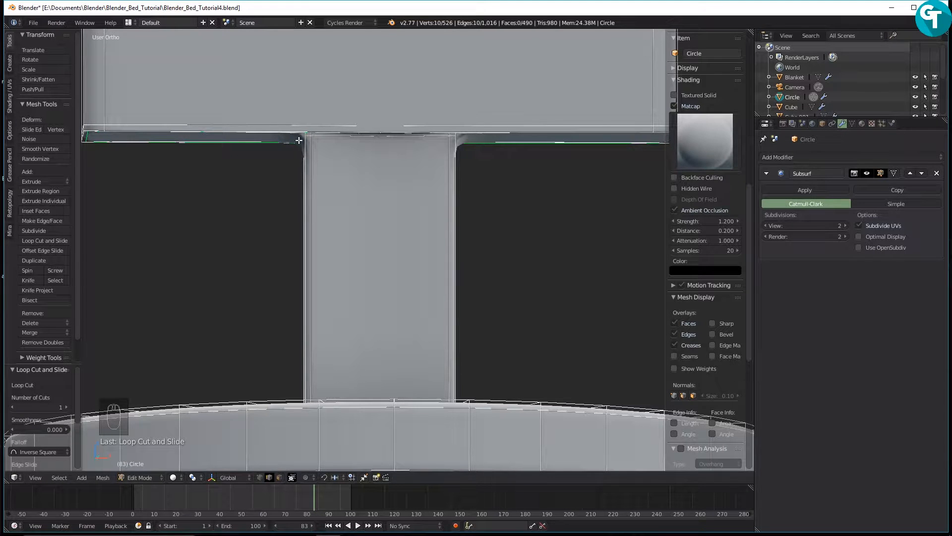
key(ctrl+r)
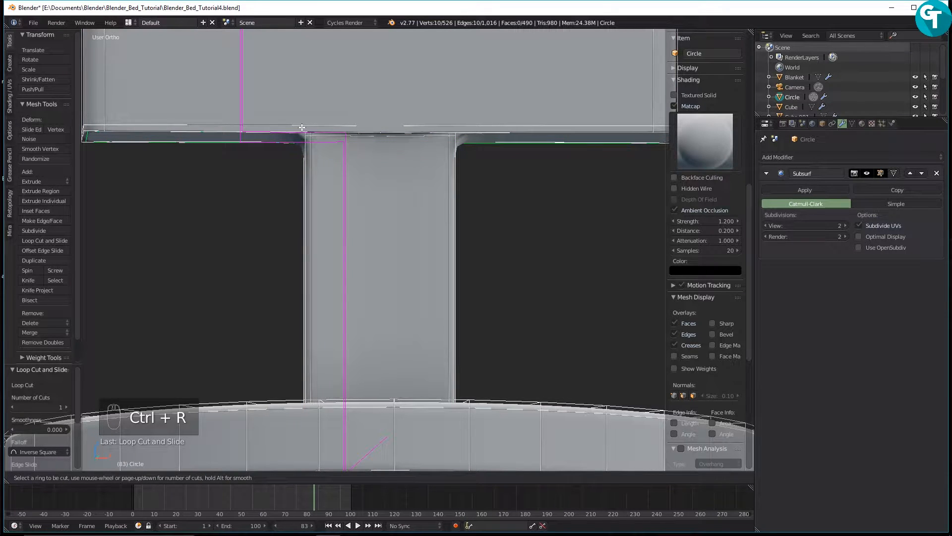
click(302, 127)
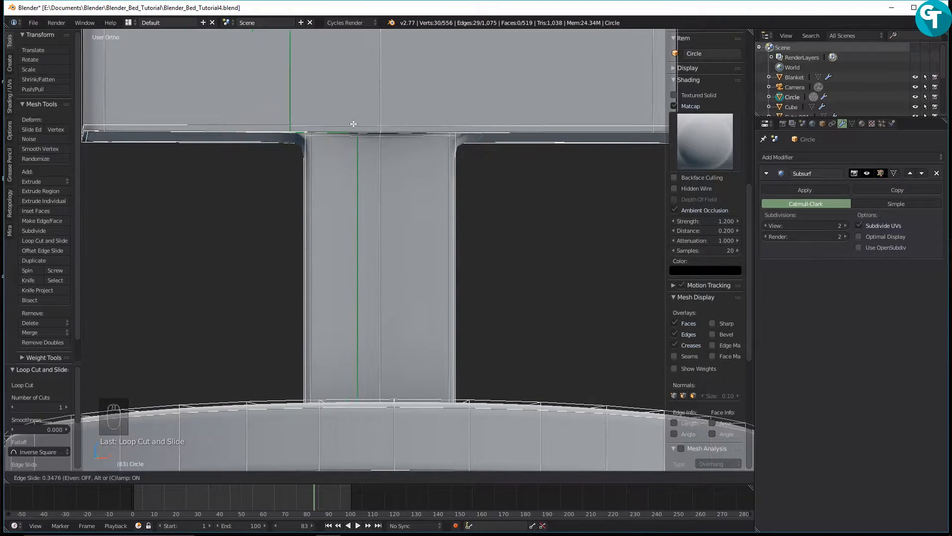
right_click(431, 119)
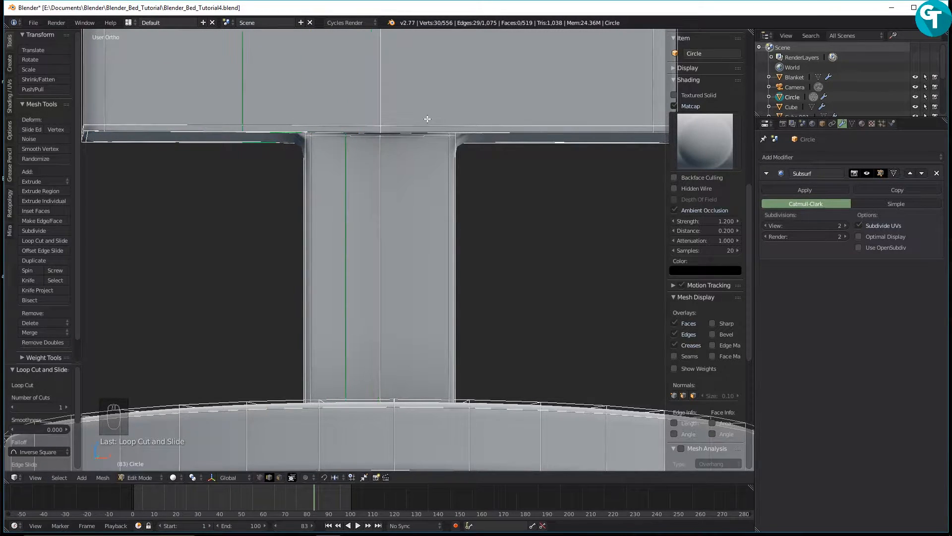
key(ctrl+z)
Add a loop cut around the backrest support, slid tight against the underside of the backrest
scroll(319, 140, up, 3)
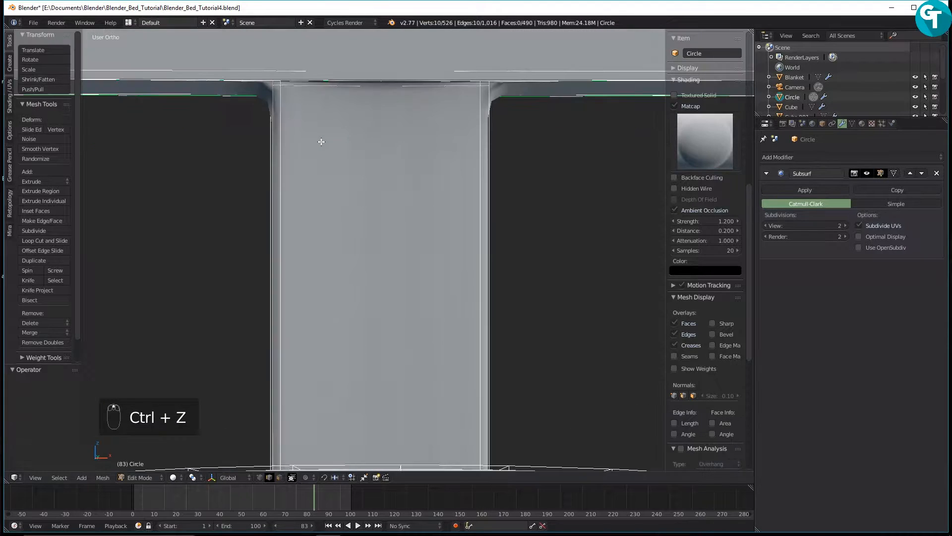
middle_drag(313, 94, 324, 128)
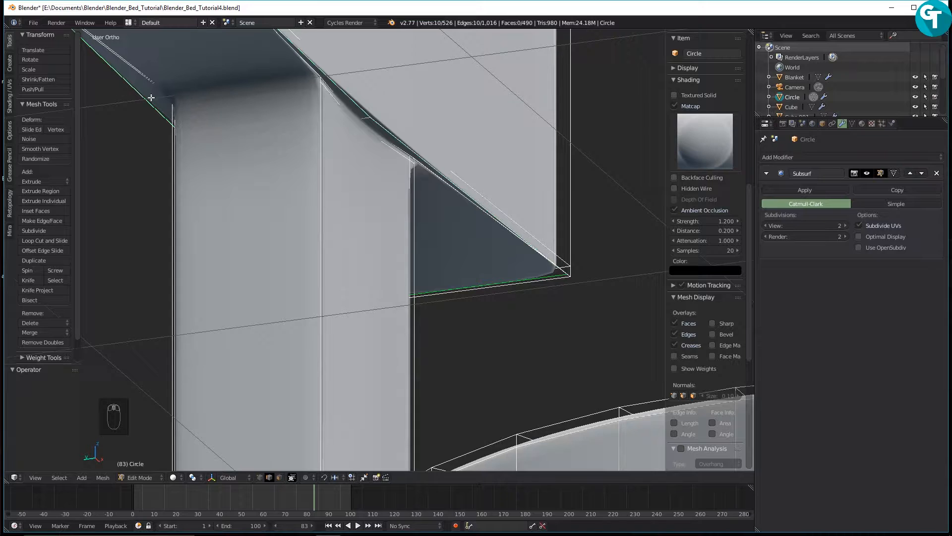
key(ctrl+r)
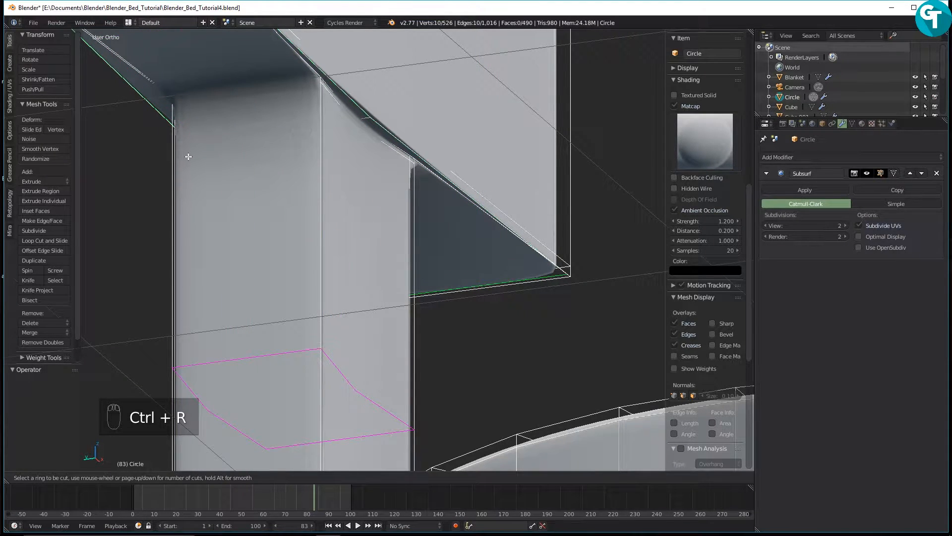
click(337, 268)
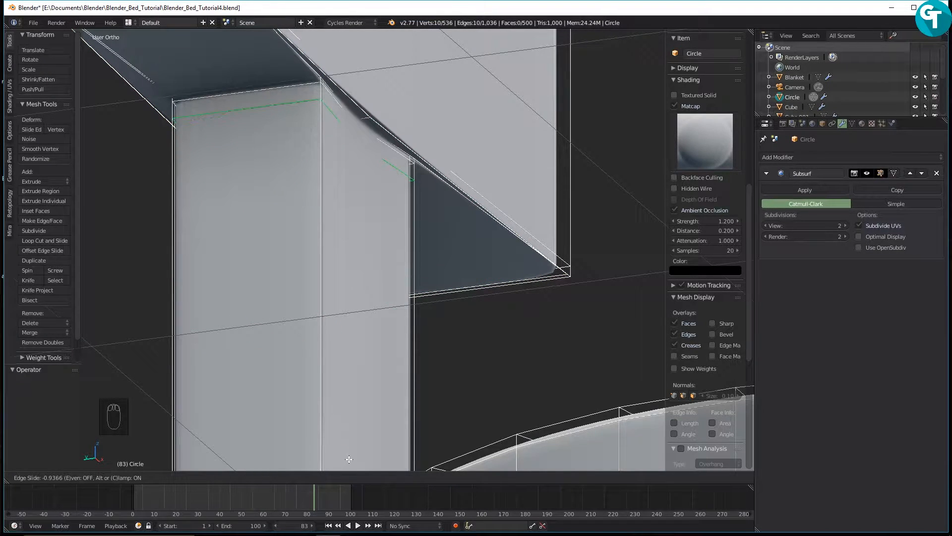
click(350, 443)
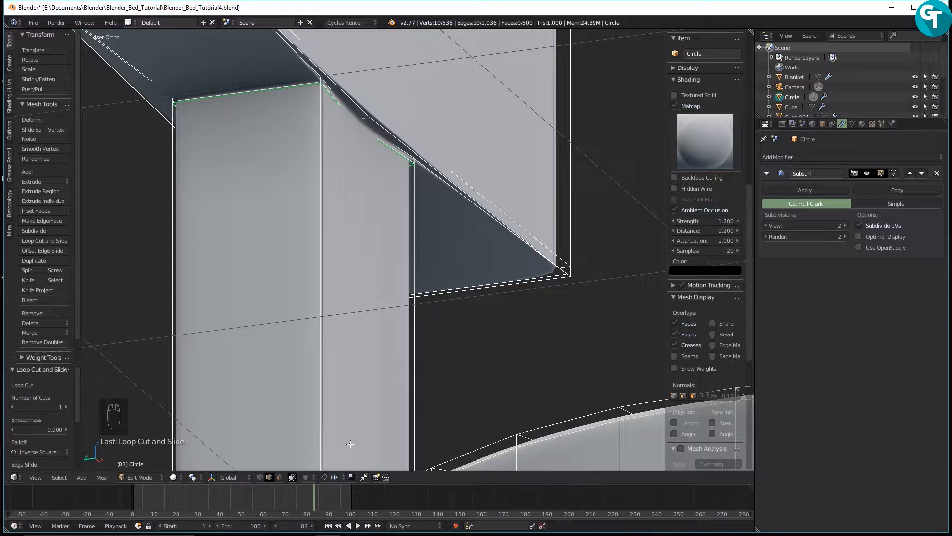
Return to Object Mode and check the chair's overall shape beside the desk
scroll(441, 300, down, 5)
middle_drag(440, 300, 442, 253)
key(Tab)
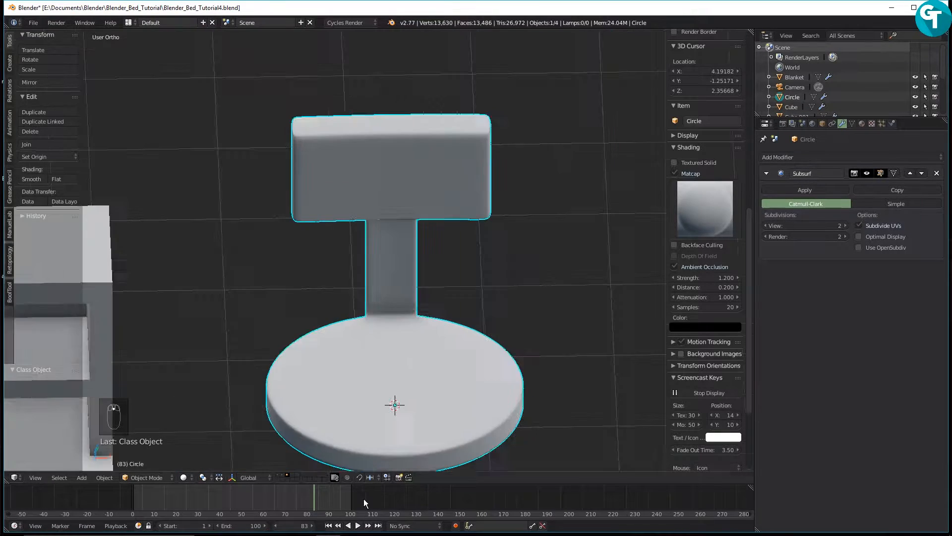
scroll(364, 499, down, 6)
scroll(424, 383, down, 6)
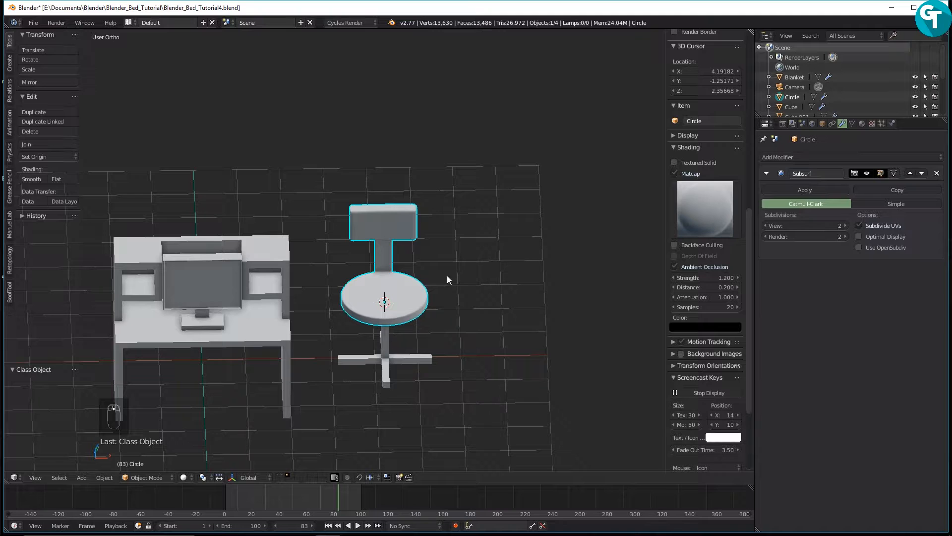
middle_drag(403, 249, 441, 256)
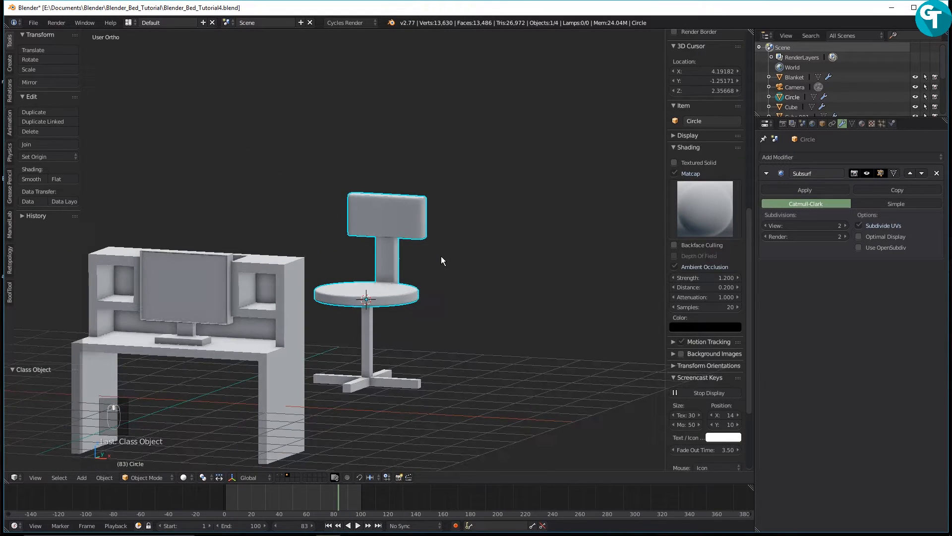
scroll(353, 341, up, 4)
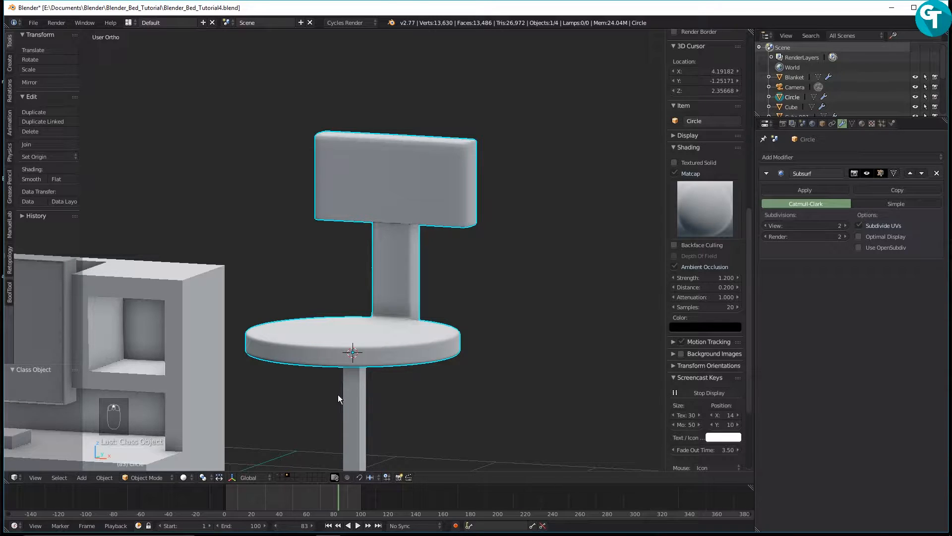
Add the chair's base to the selection and put both chair parts in a new group named Chair
shift+click(356, 398)
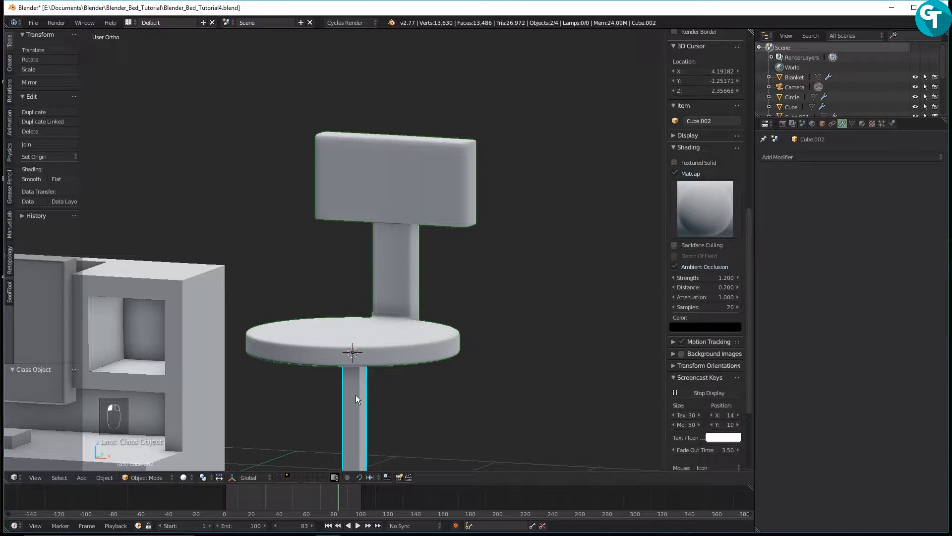
key(ctrl+g)
click(26, 394)
text(cHAIR)
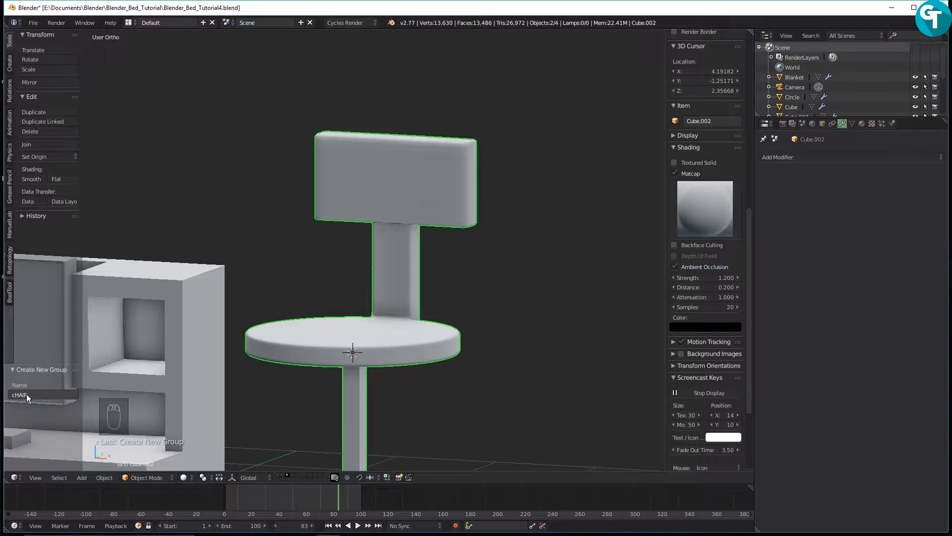
key(Return)
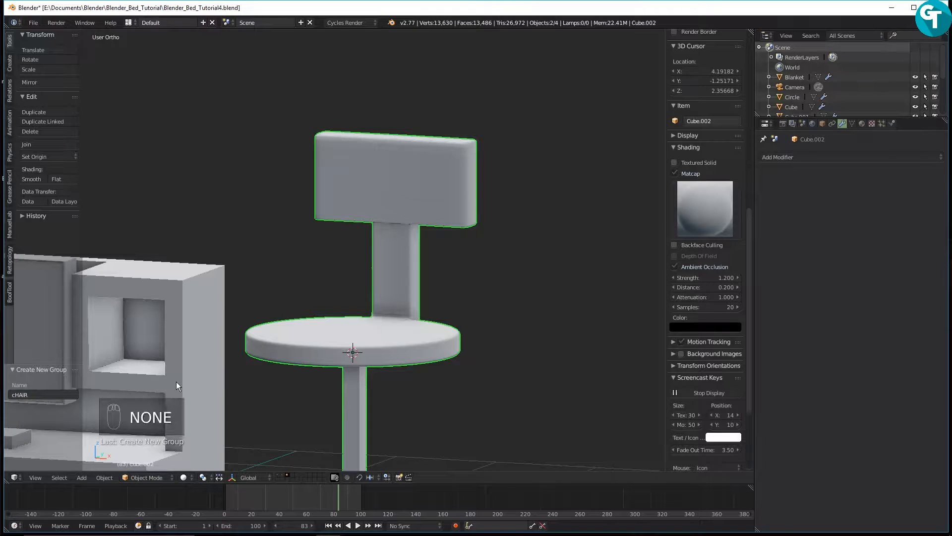
click(47, 393)
text(Chair)
key(Return)
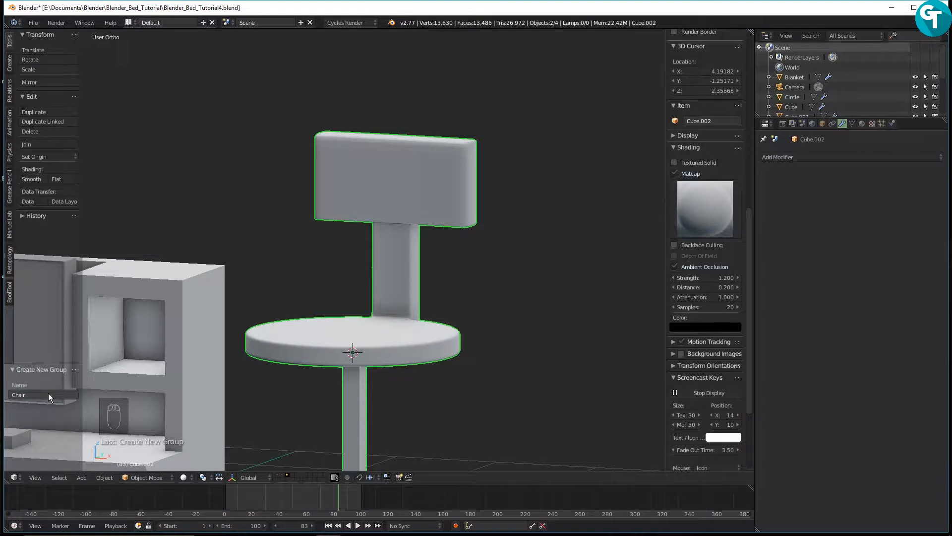
Rename the computer screen object on the desk as Monitor
middle_drag(138, 365, 500, 254)
right_click(303, 242)
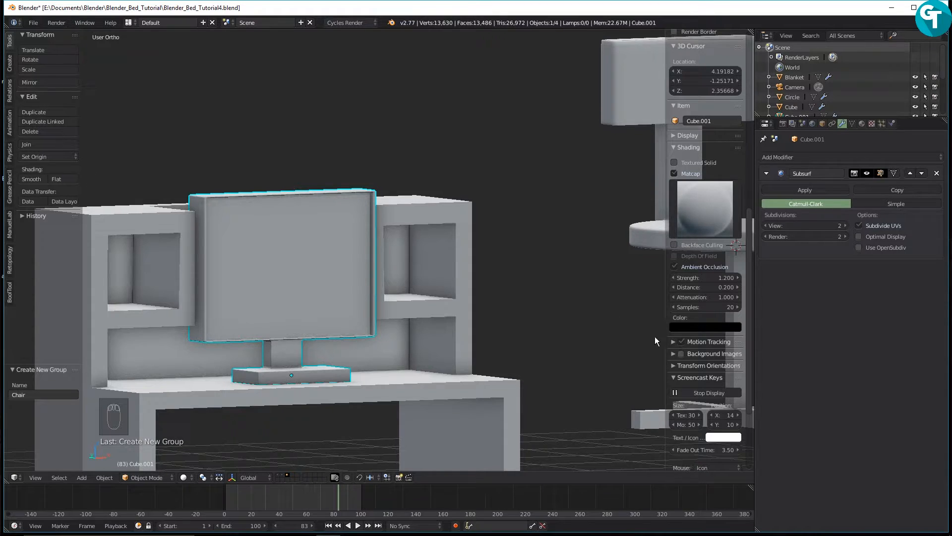
click(722, 121)
text(Monitor)
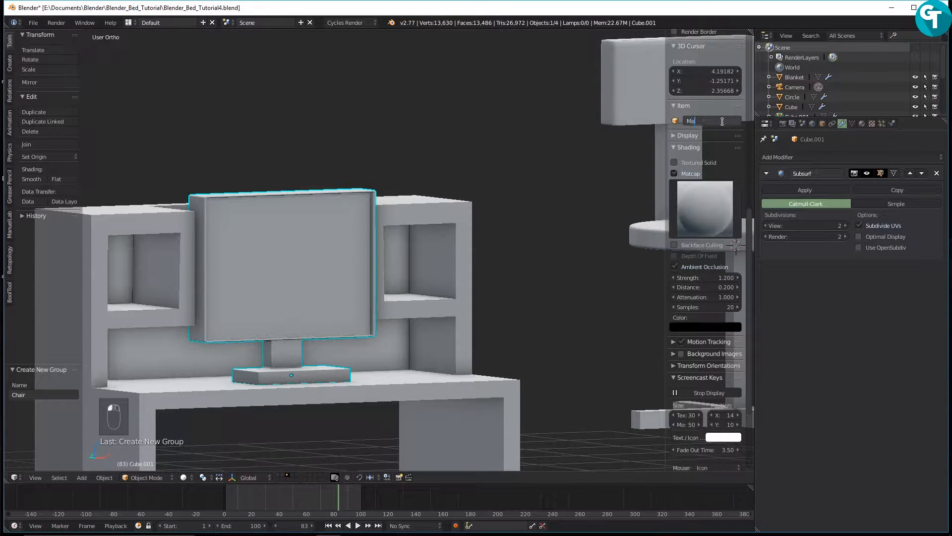
key(Return)
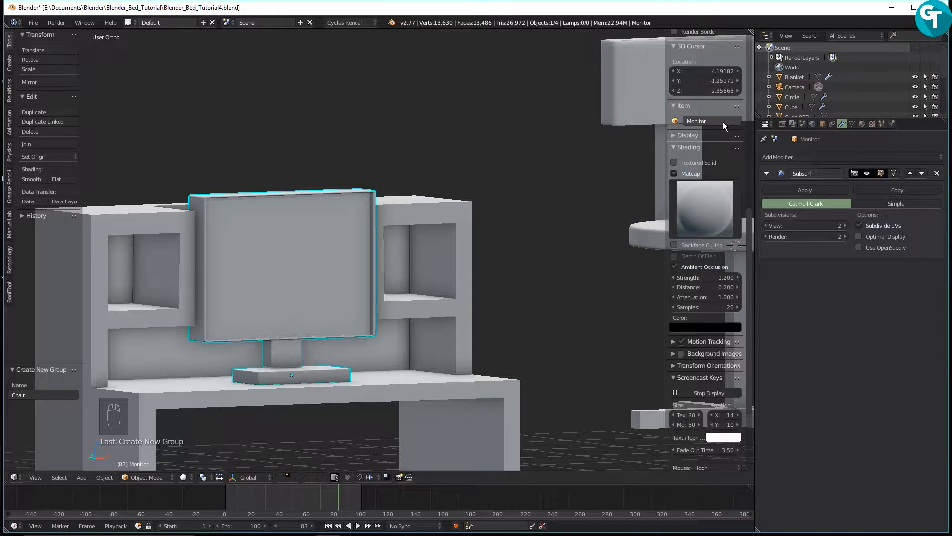
Rename the desk object as Desk
right_click(465, 321)
click(729, 120)
text(Des)
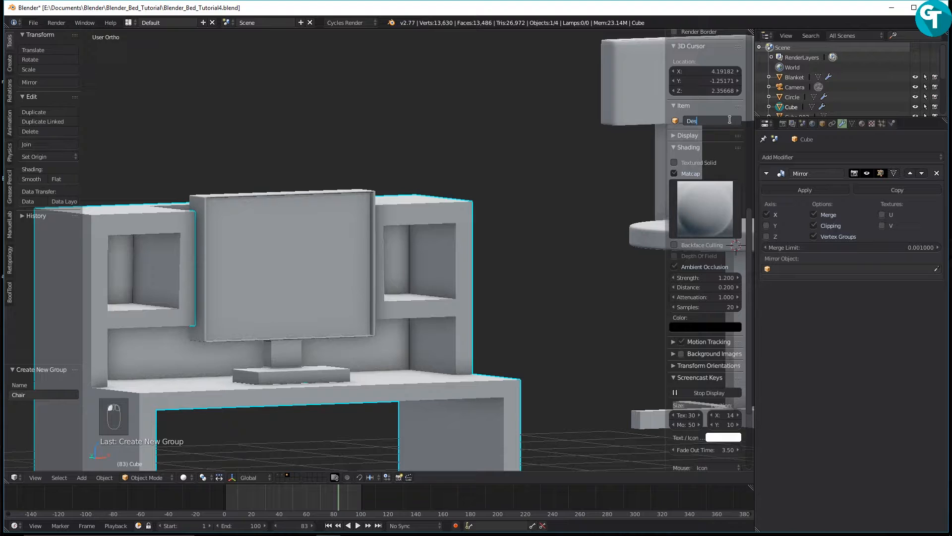
text(k)
key(Return)
Rename the chair's seat and backrest object as Chair.Seat and its base object as Chair.bottom
middle_drag(571, 224, 519, 220)
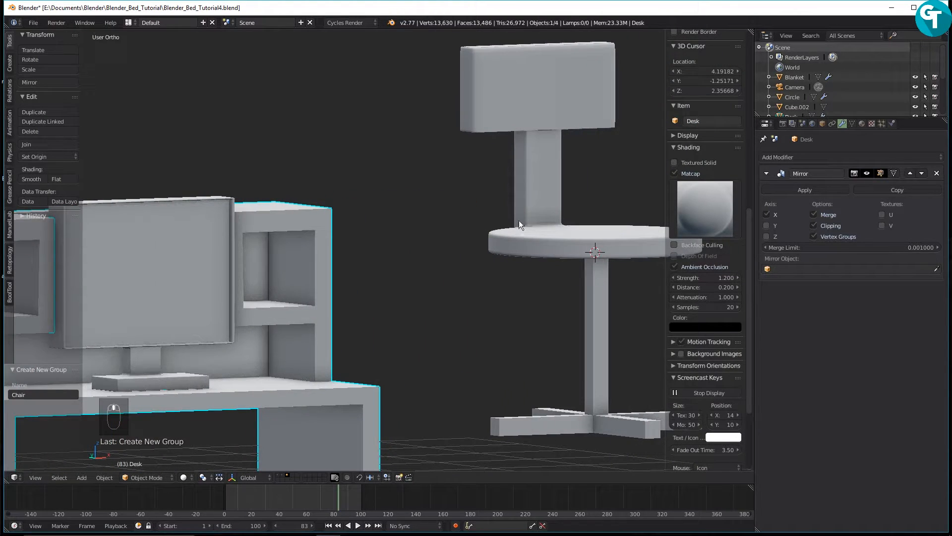
right_click(519, 222)
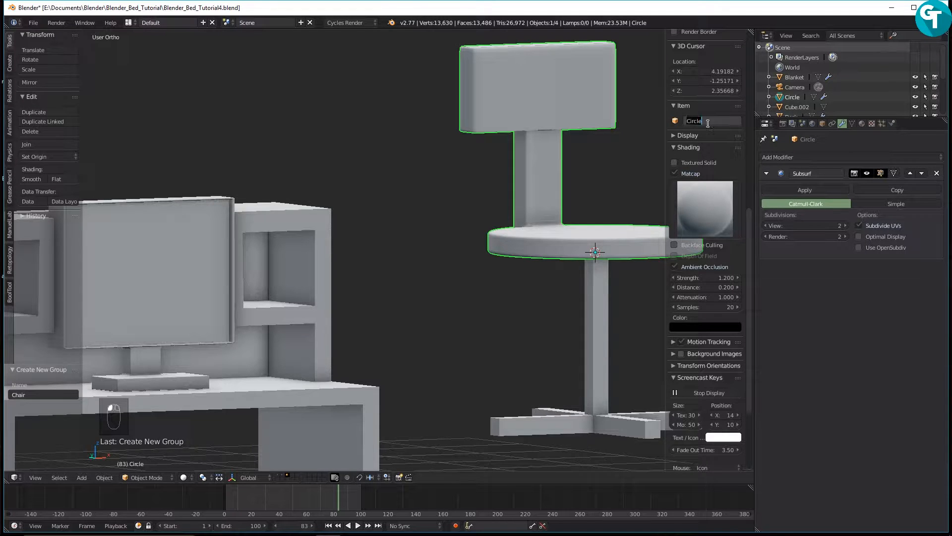
text(Chair.Seat)
key(Return)
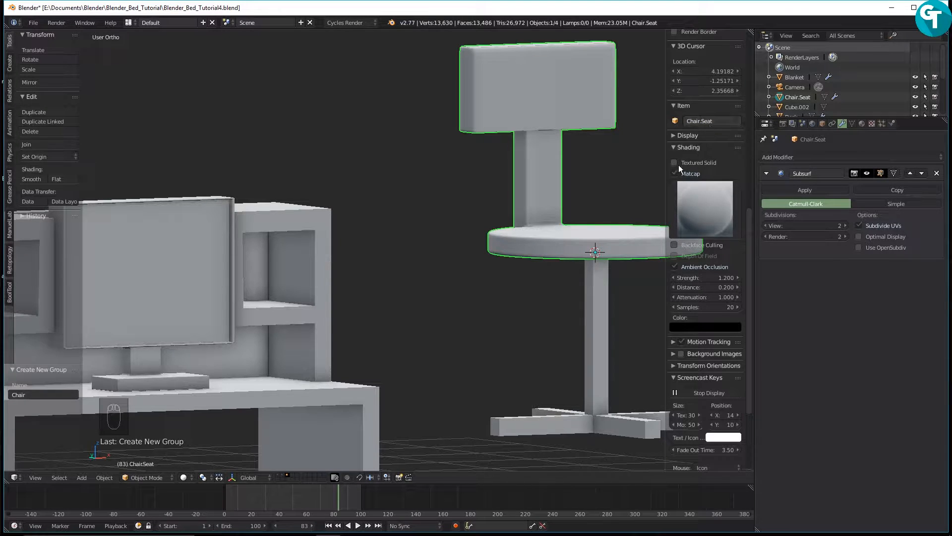
right_click(601, 300)
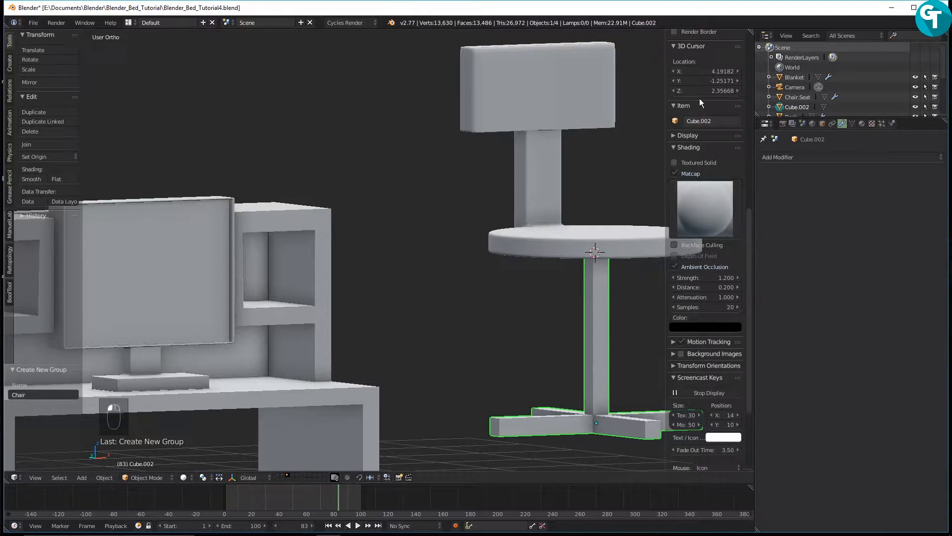
text(Chair.bottom)
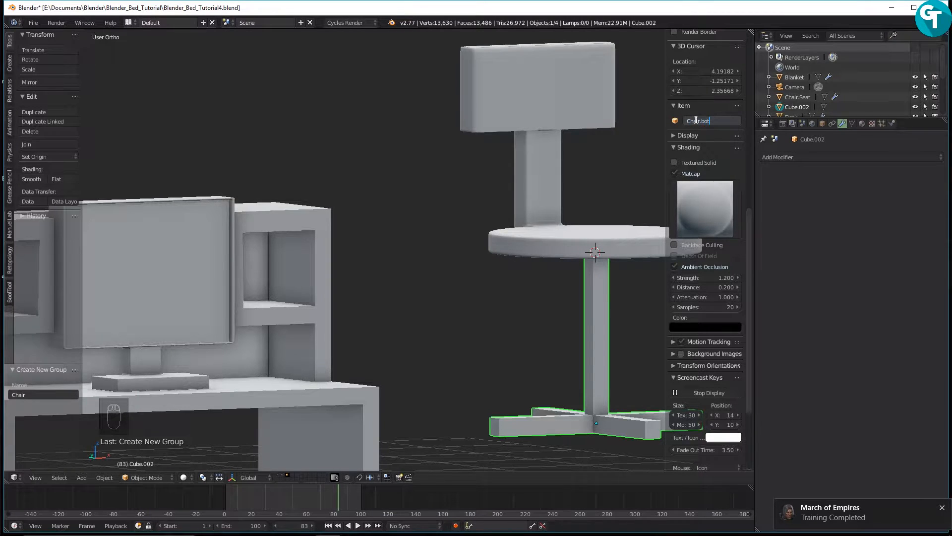
key(Return)
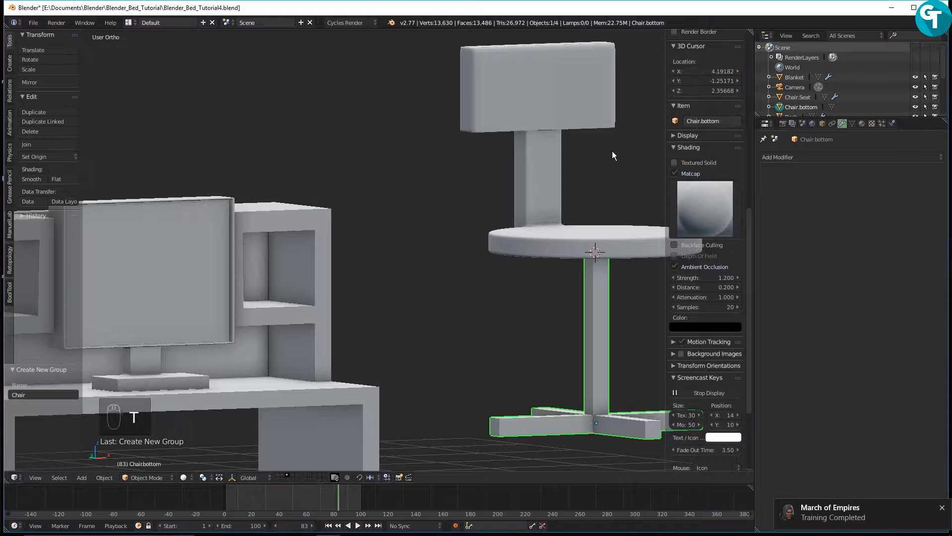
Put the monitor and the desk together in a new group named Desk
scroll(590, 190, down, 1)
shift+middle_drag(222, 371, 344, 300)
right_click(314, 237)
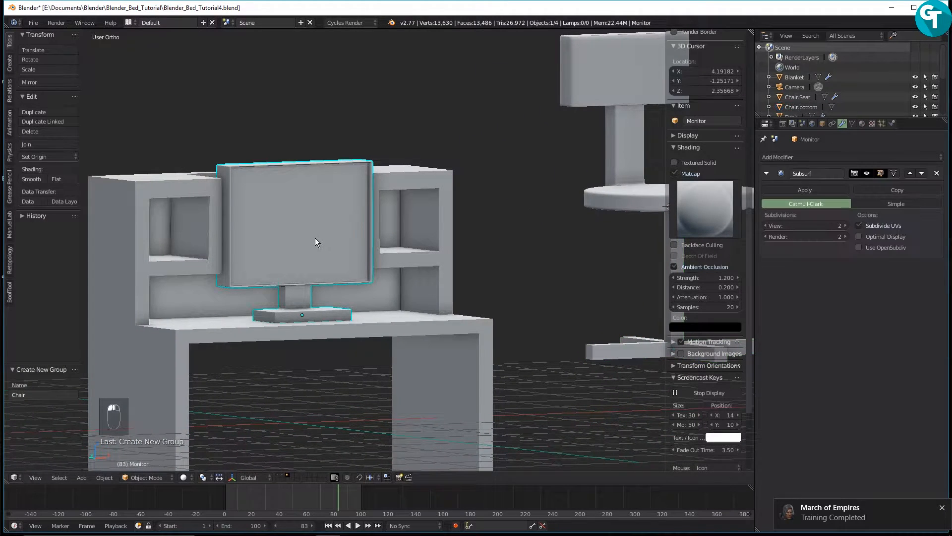
right_click(405, 320)
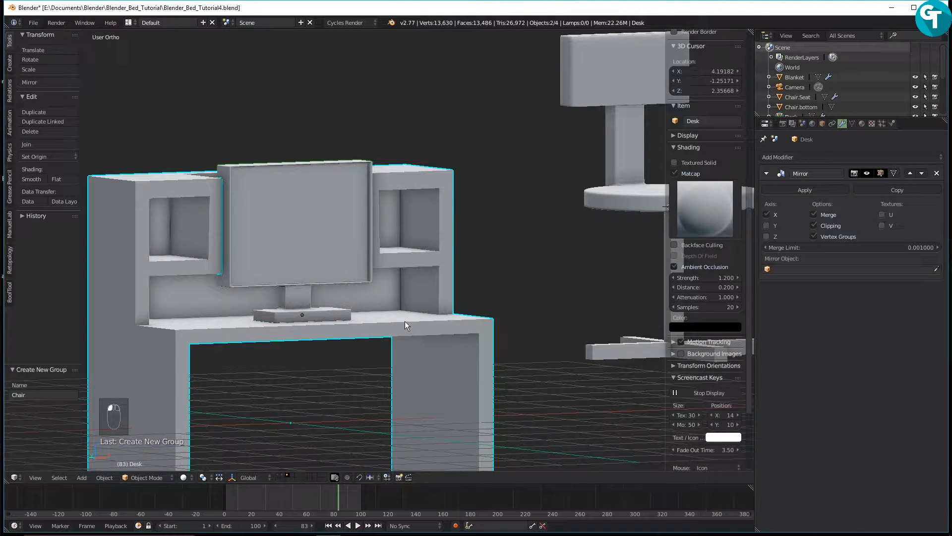
key(ctrl+g)
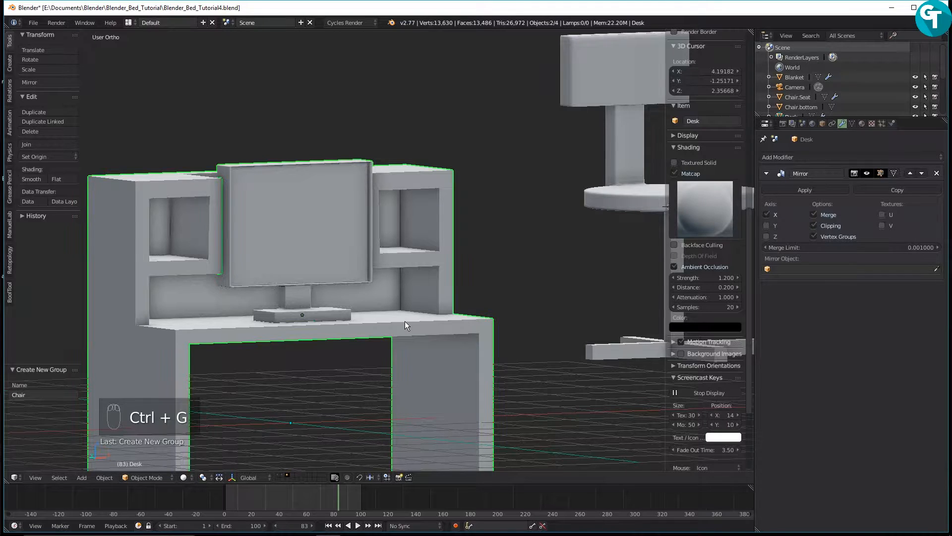
click(38, 395)
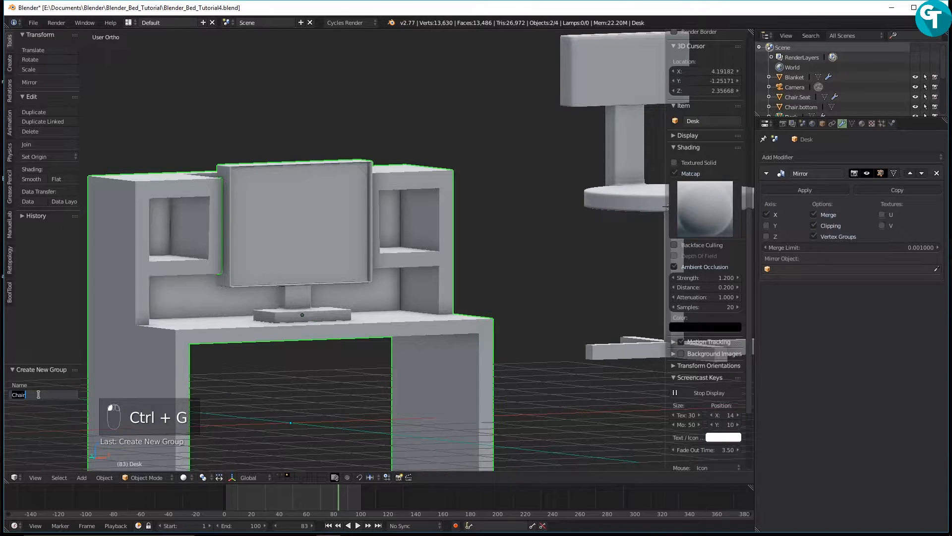
text(Desk)
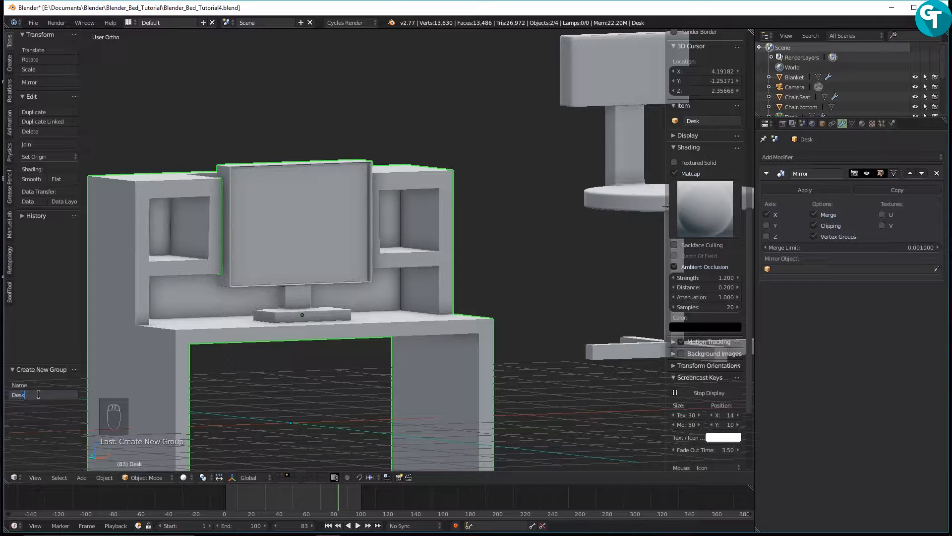
key(Return)
Reset the 3D cursor to the world origin
scroll(331, 364, down, 3)
middle_drag(331, 364, 195, 327)
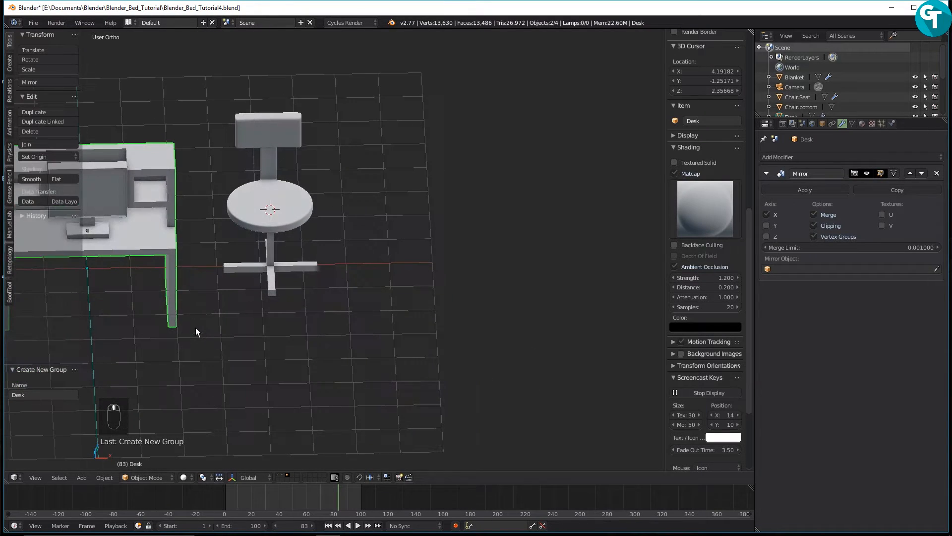
key(shift+c)
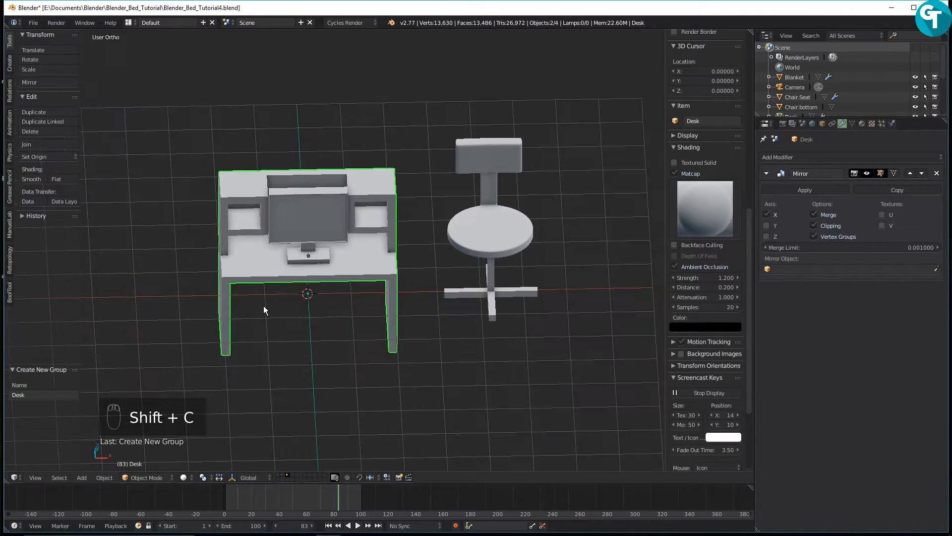
In the right side view, select the chair's whole group and move it down about 0.678 along Z, bringing its base near the origin's height
shift+middle_drag(336, 314, 132, 255)
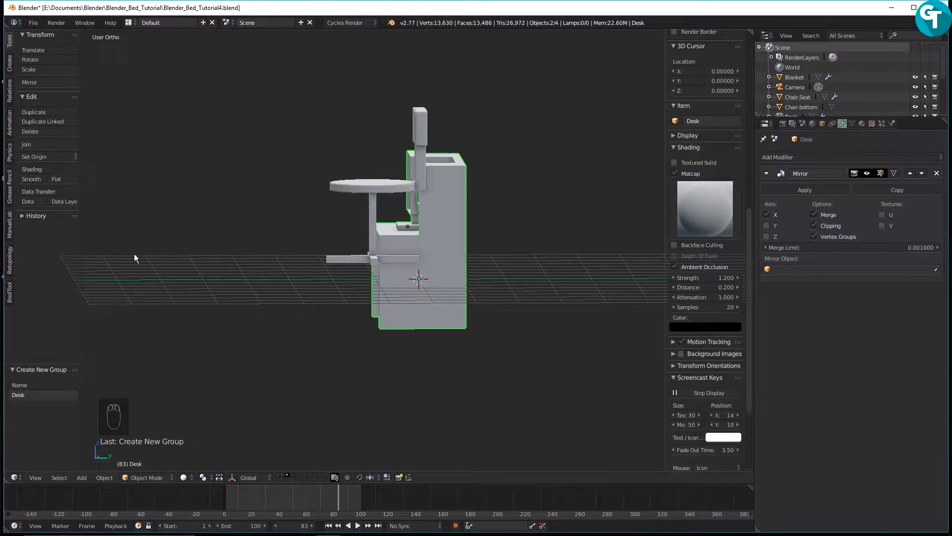
key(KP_3)
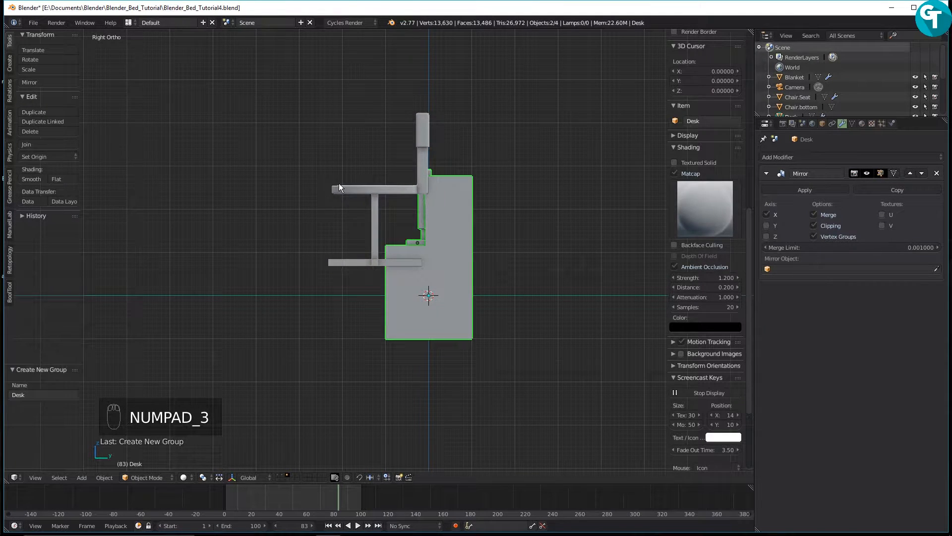
right_click(351, 190)
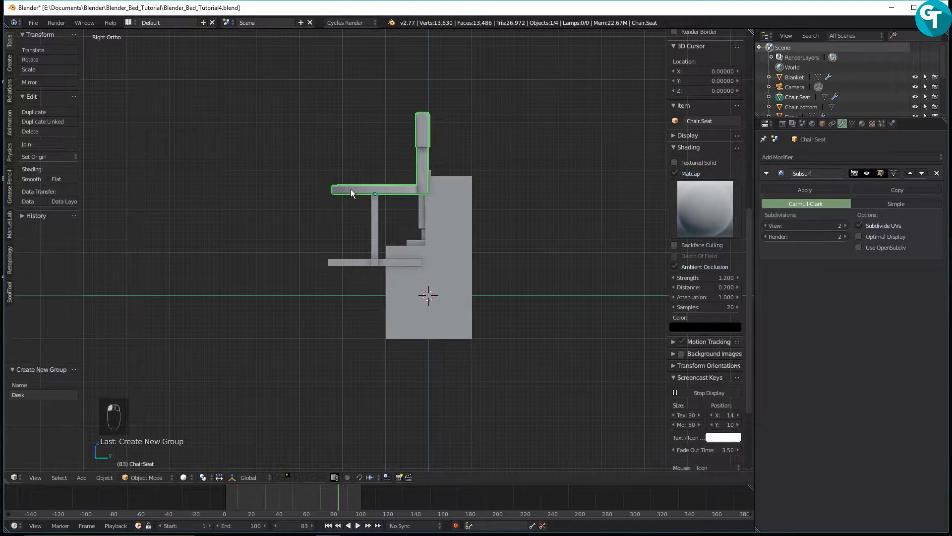
key(shift+g)
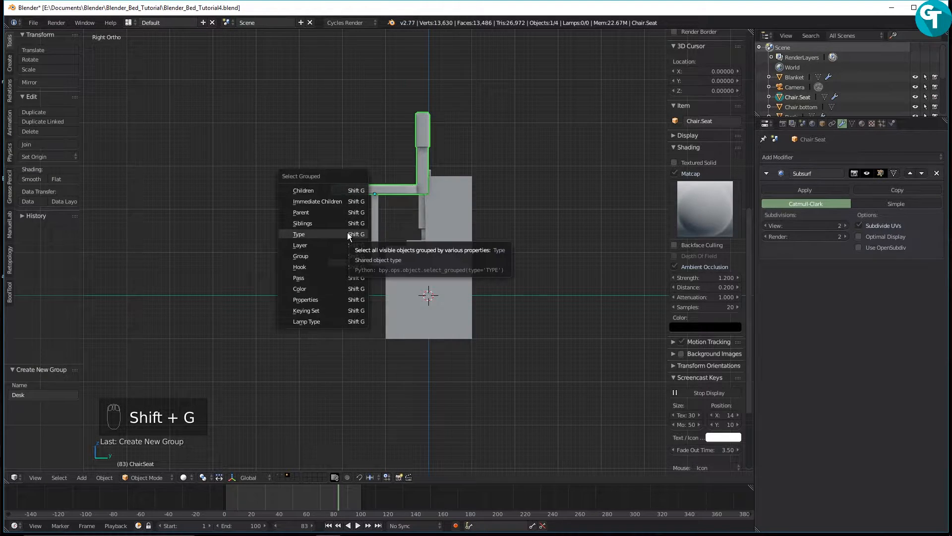
click(332, 255)
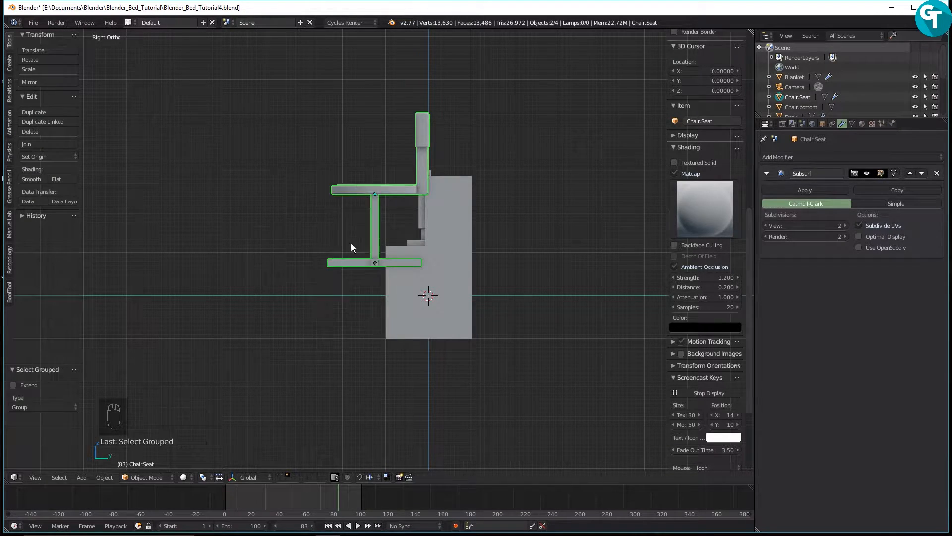
key(g)
key(z)
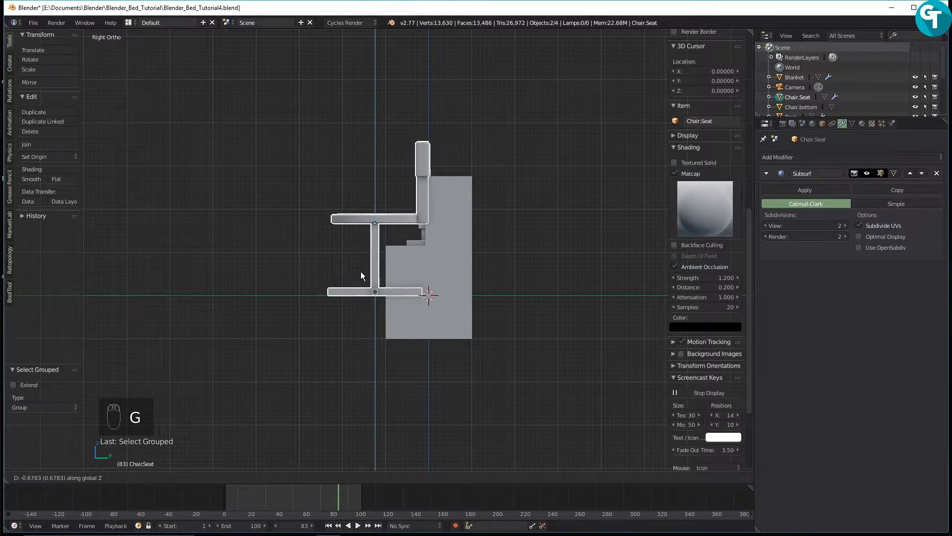
click(361, 272)
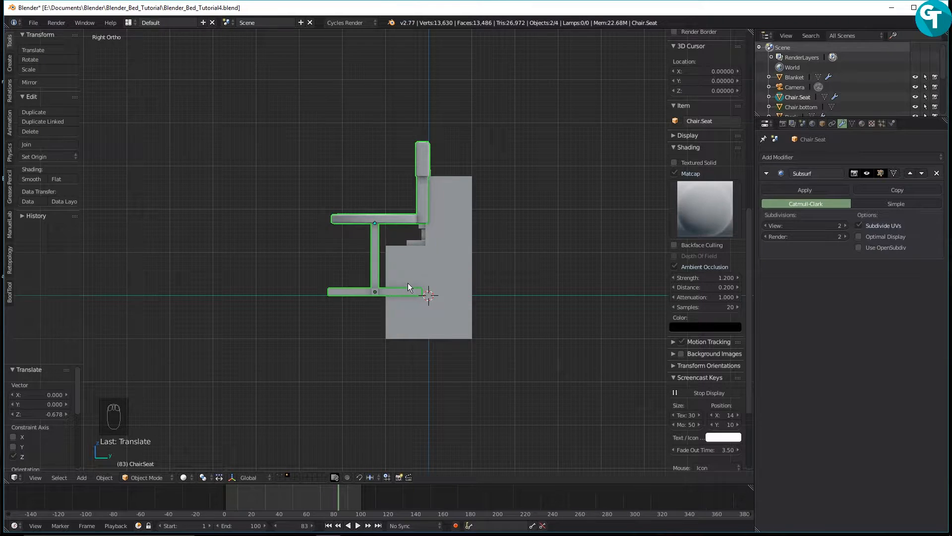
Move the chair group about 1.265 along Y, bringing its base in line with the world origin
key(g)
key(y)
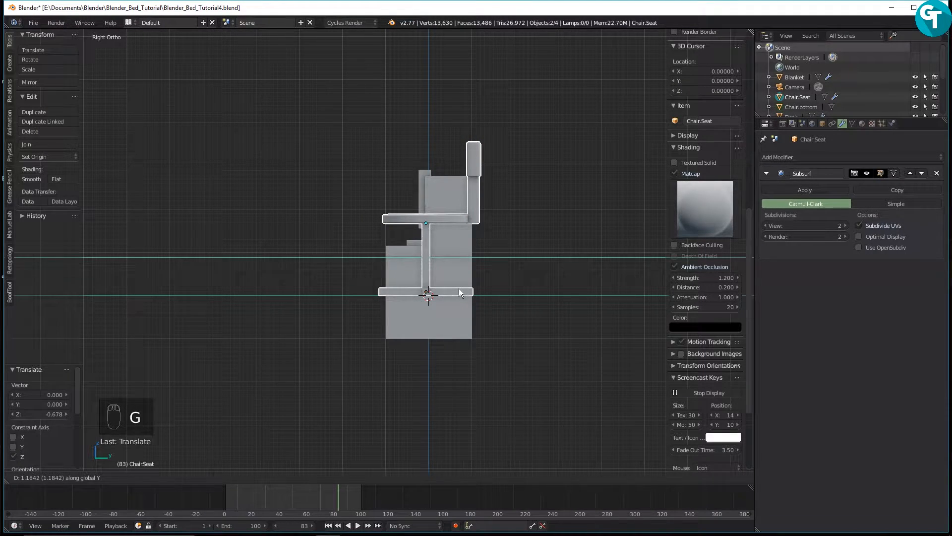
click(462, 289)
middle_drag(480, 301, 439, 281)
scroll(439, 282, up, 4)
shift+middle_drag(328, 291, 330, 336)
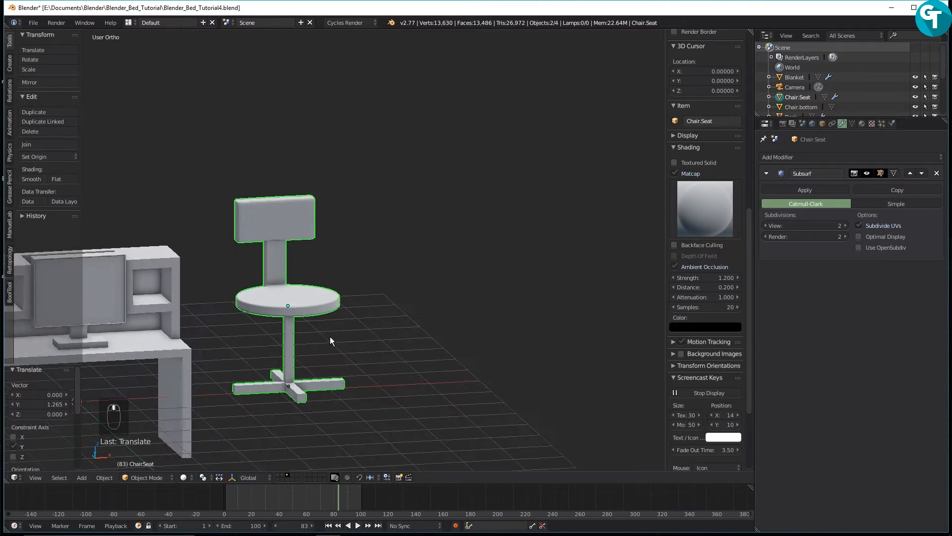
scroll(328, 337, down, 3)
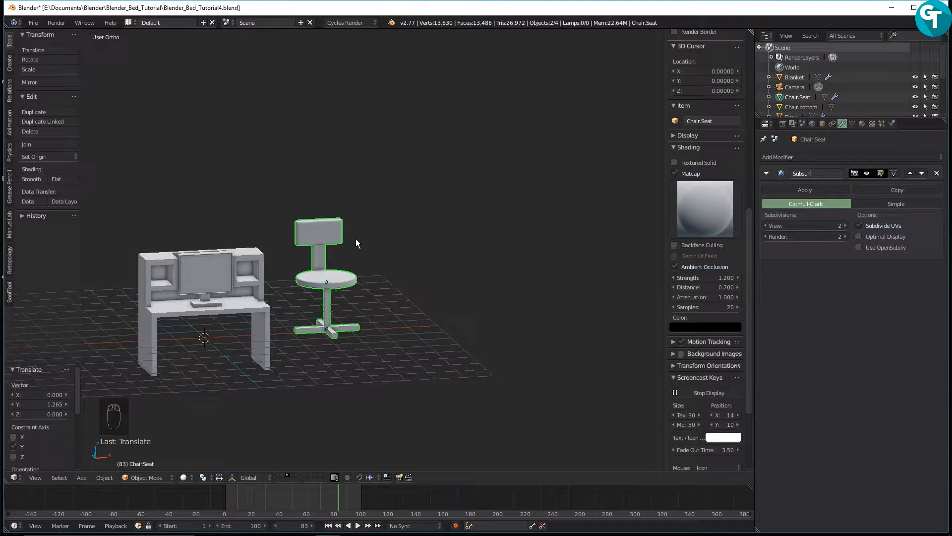
Inspect the desk and chair placement and compare their layer with the bed's layer
scroll(356, 252, down, 4)
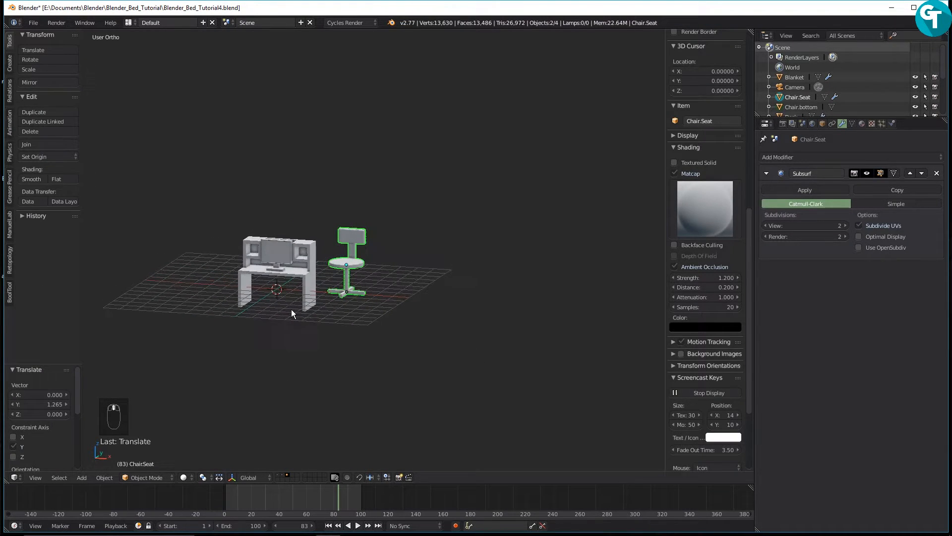
scroll(298, 299, up, 4)
middle_drag(273, 302, 340, 385)
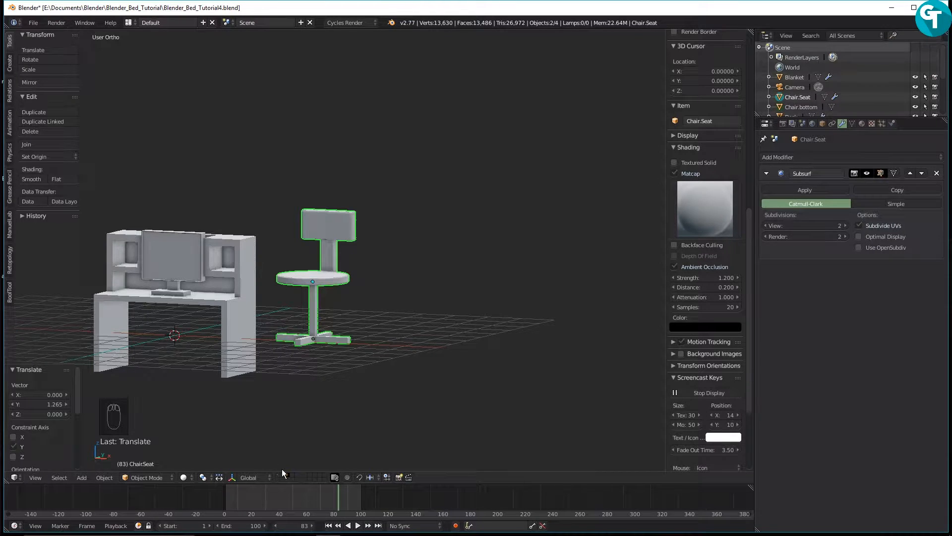
key(1)
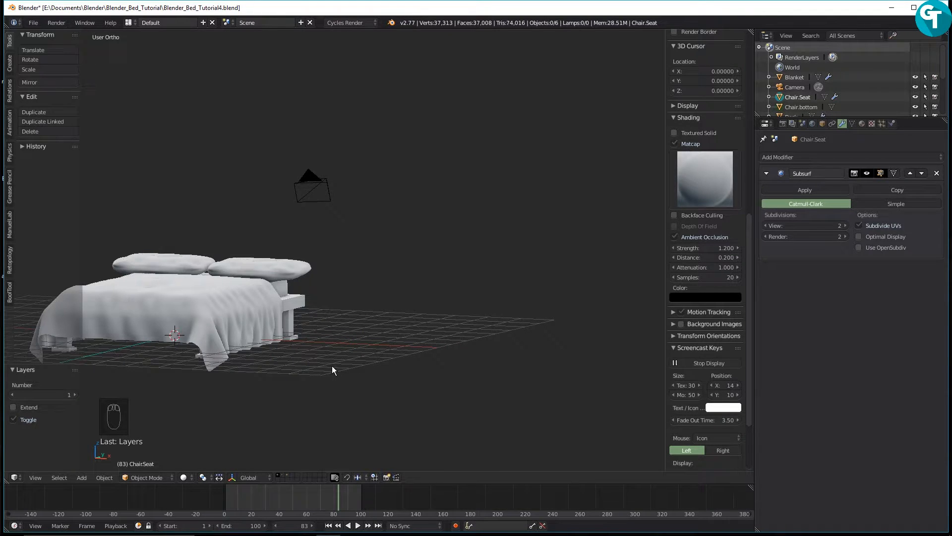
middle_drag(324, 365, 355, 365)
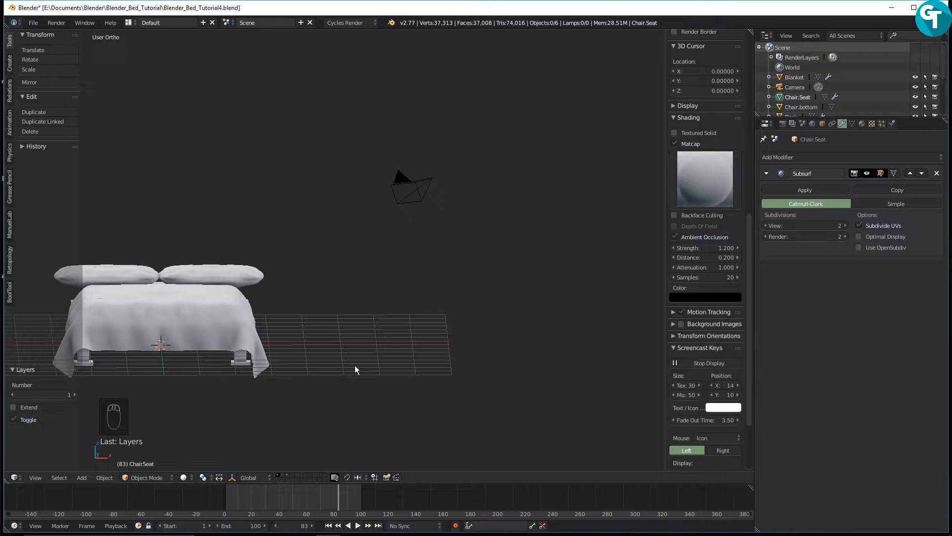
key(2)
key(3)
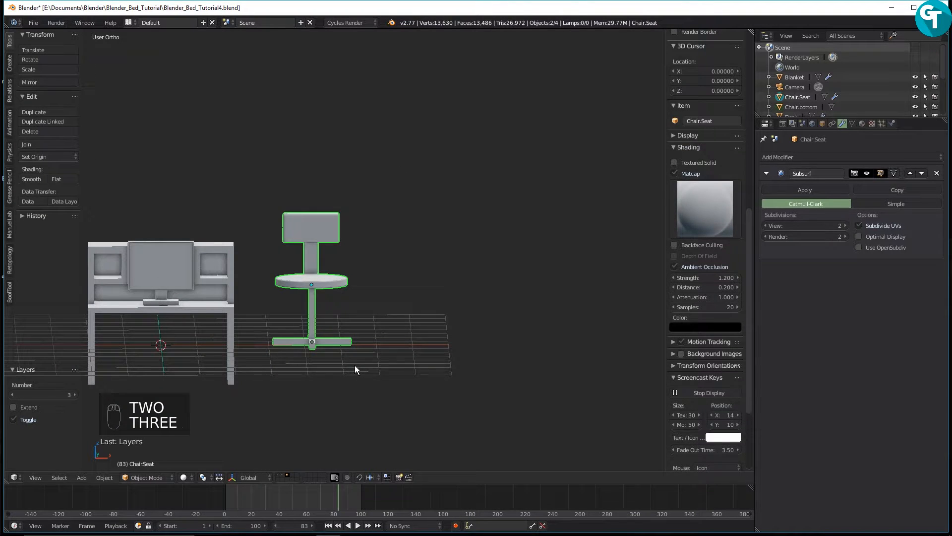
key(3)
key(2)
On the bed's layer, add a cube at the world origin and scale it uniformly by 10
key(1)
middle_drag(355, 365, 392, 358)
scroll(406, 370, down, 5)
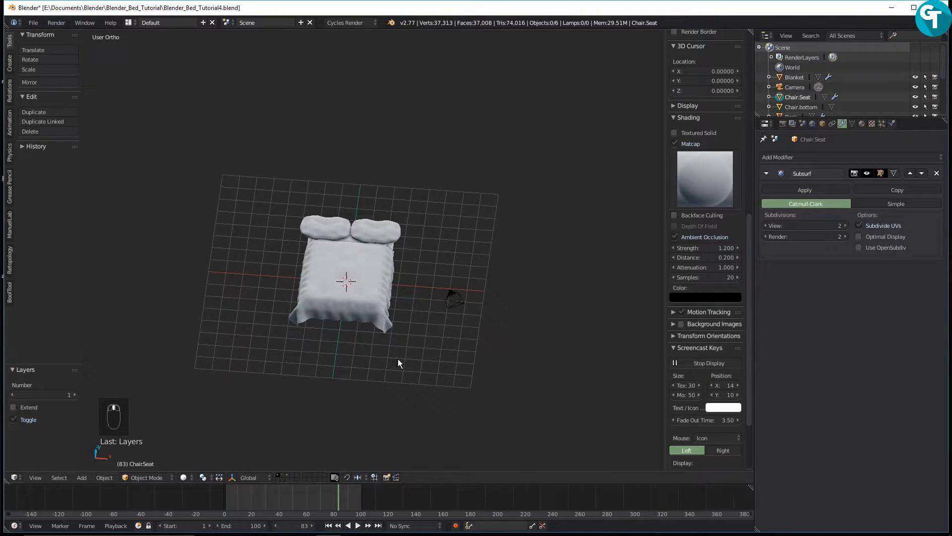
key(shift+a)
mouse_move(398, 359)
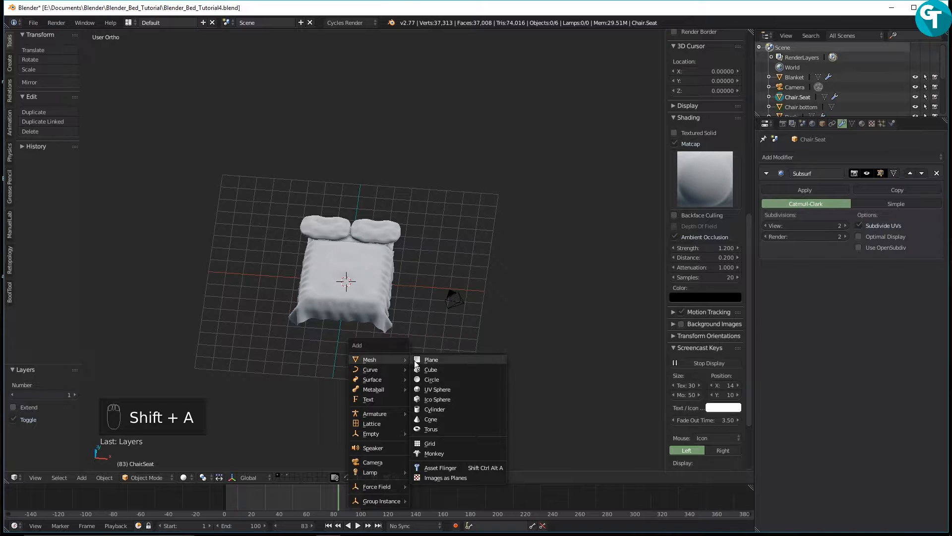
click(422, 369)
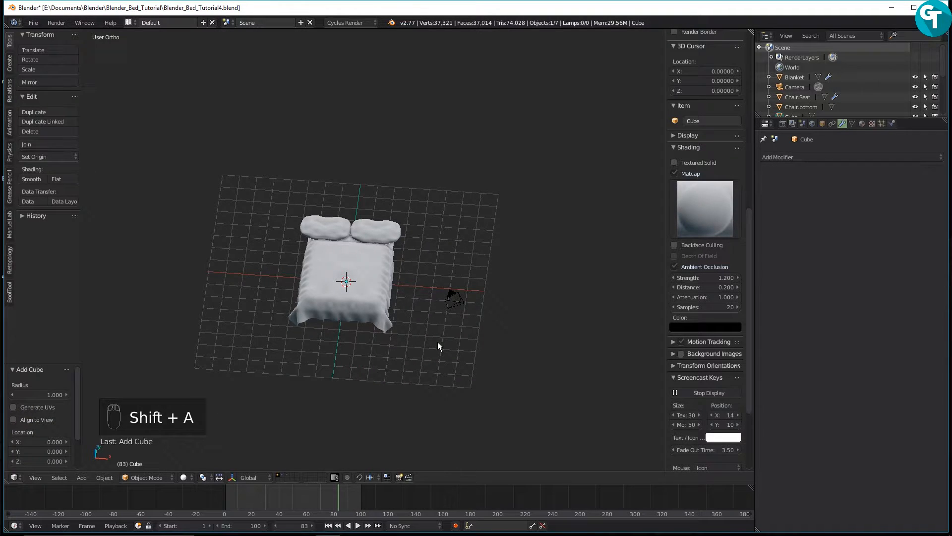
scroll(438, 342, down, 1)
key(s)
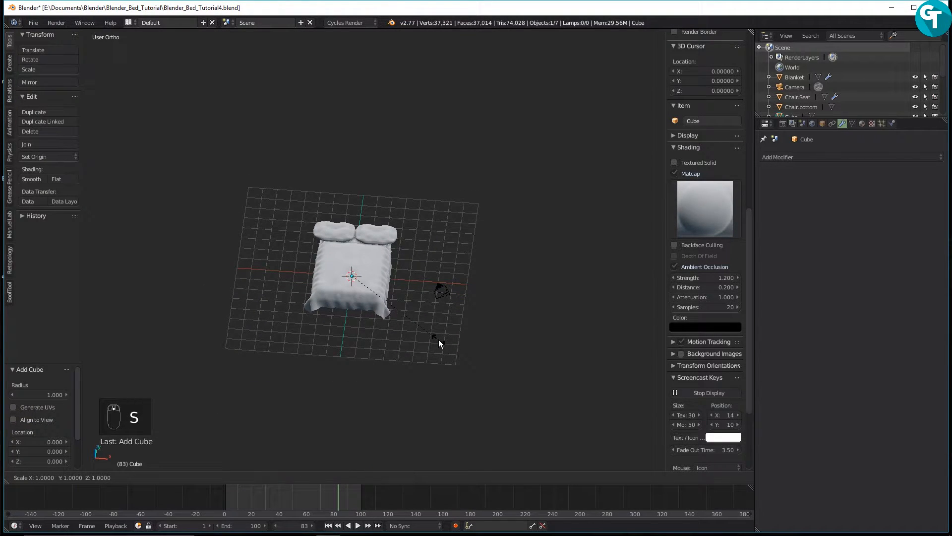
text(10)
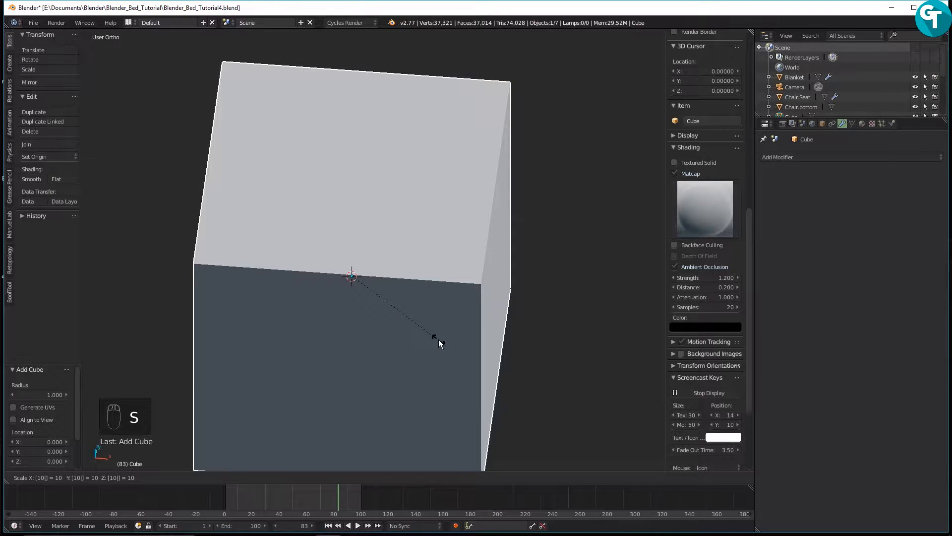
key(Return)
In wireframe shading and right side view, raise the cube about 10.049 along Z so its base rests at the origin's height
middle_drag(477, 312, 361, 255)
scroll(372, 248, down, 3)
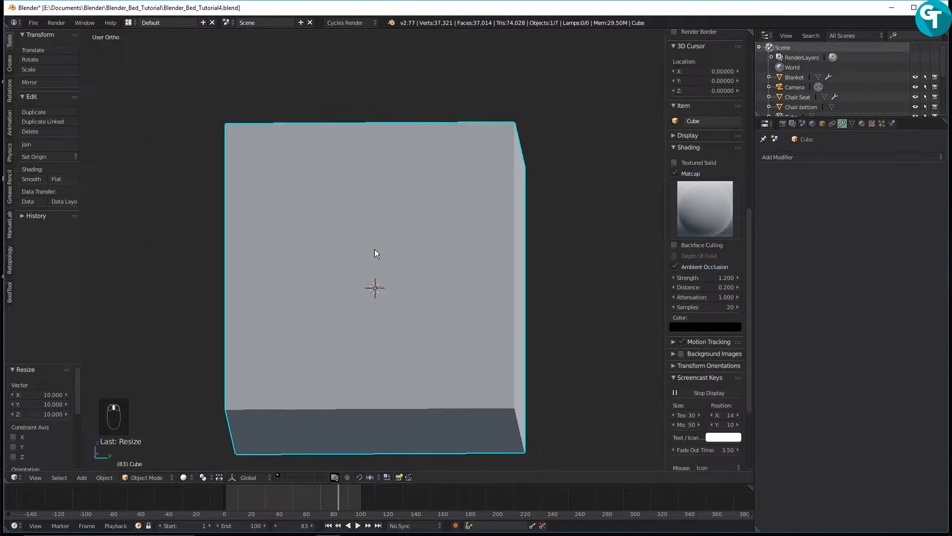
key(z)
click(406, 275)
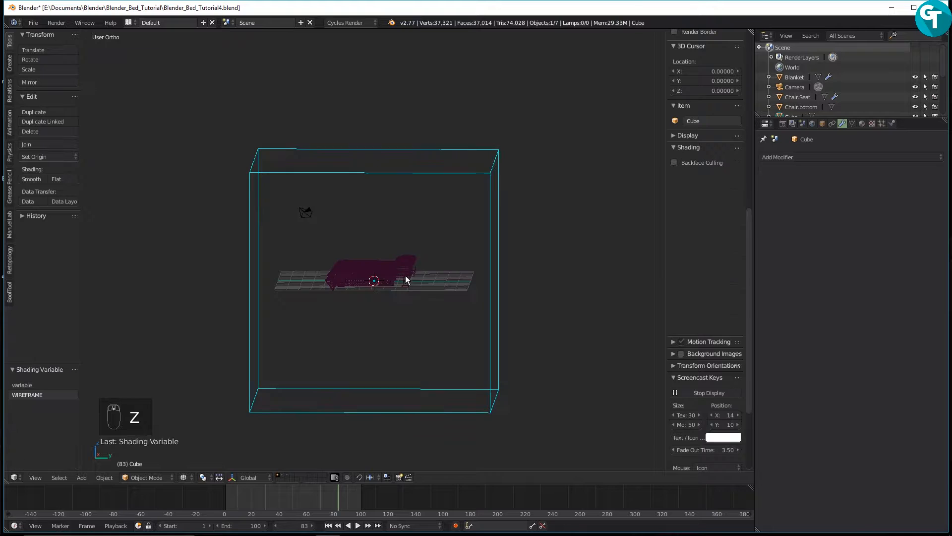
middle_drag(387, 283, 406, 301)
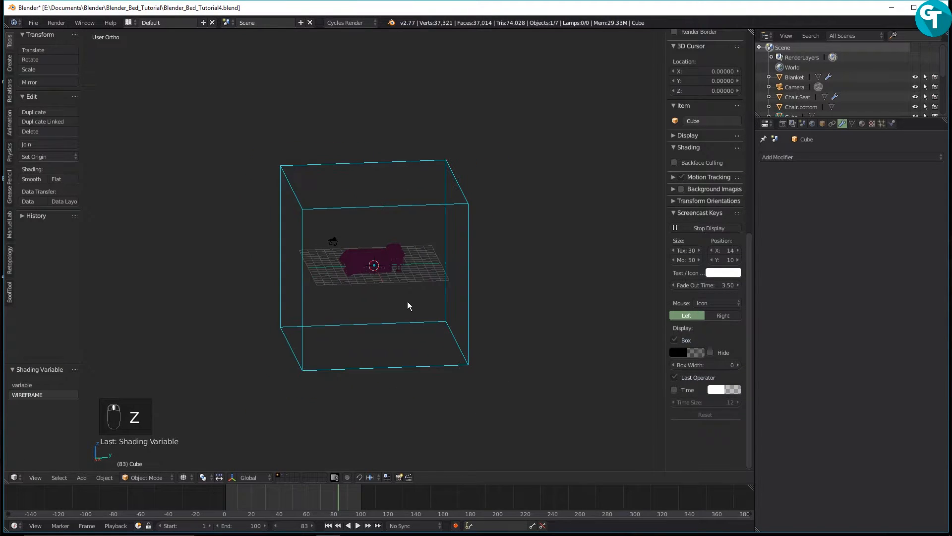
key(KP_3)
scroll(408, 305, up, 3)
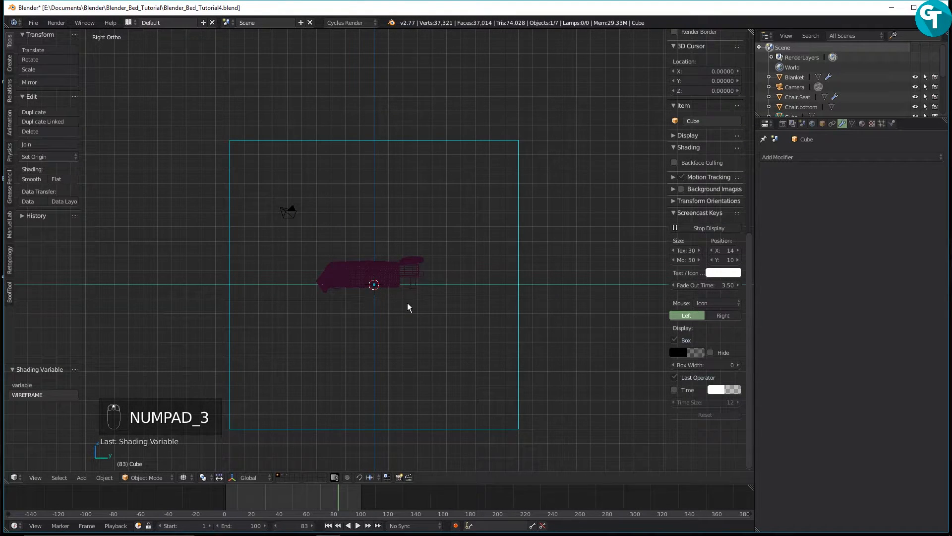
key(g)
middle_click(407, 302)
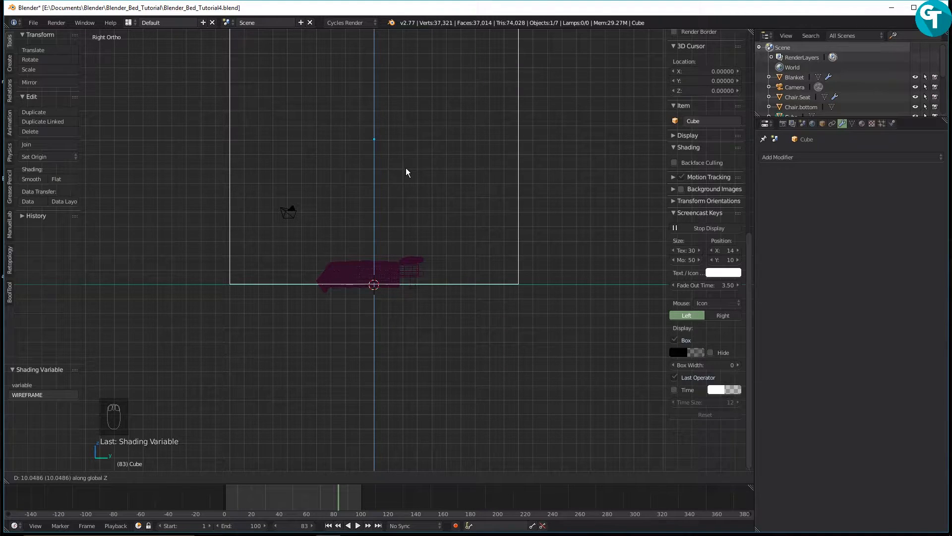
click(405, 172)
Scale the room cube by 2 along Y
middle_drag(406, 172, 374, 279)
key(s)
key(y)
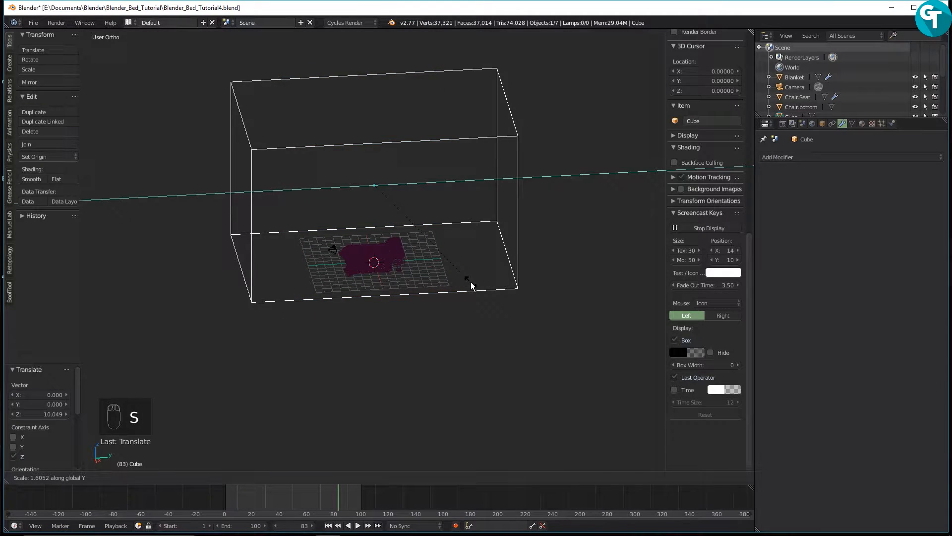
key(2)
key(Return)
middle_drag(409, 278, 486, 301)
key(s)
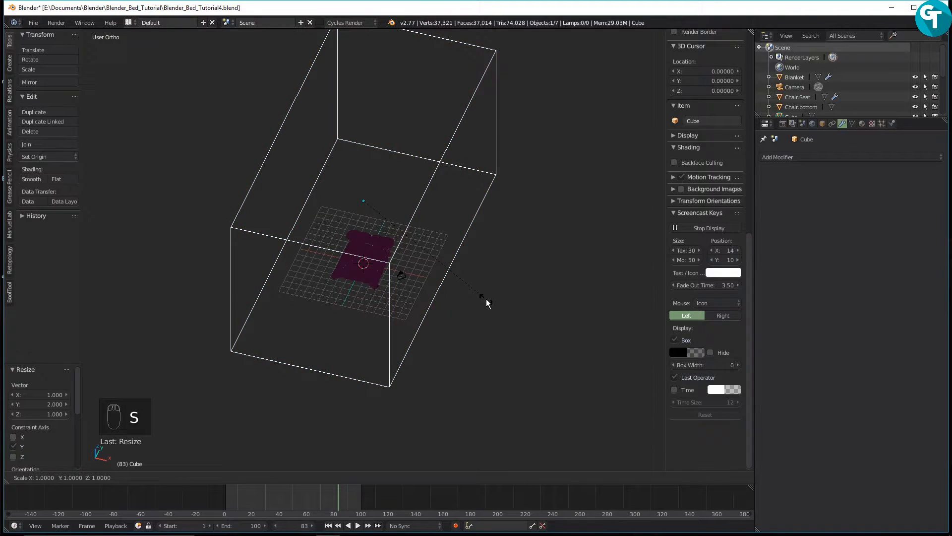
text(x)
text(12)
key(Escape)
text(sx1)
key(Escape)
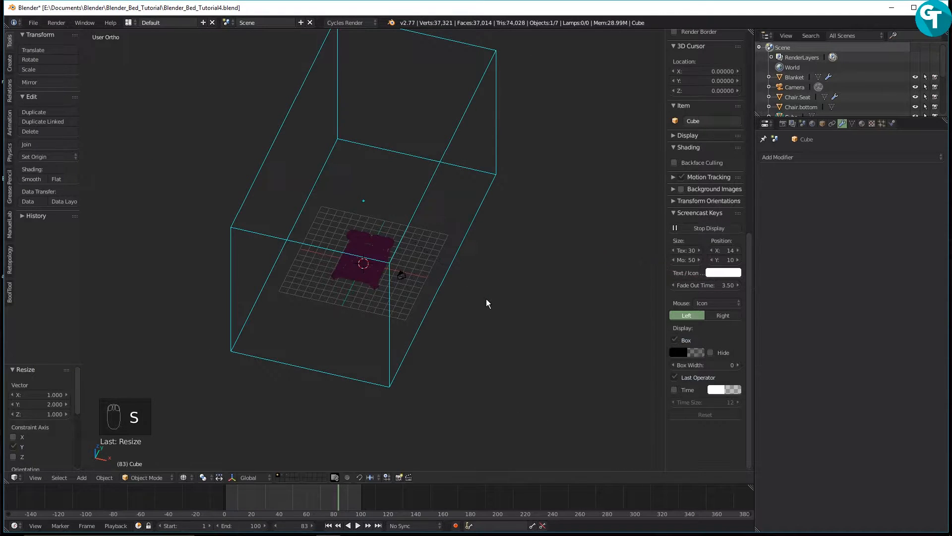
Scale the room cube by 2 along X and switch the viewport back to solid shading
text(sx2)
key(Return)
middle_drag(368, 336, 386, 307)
scroll(380, 248, down, 3)
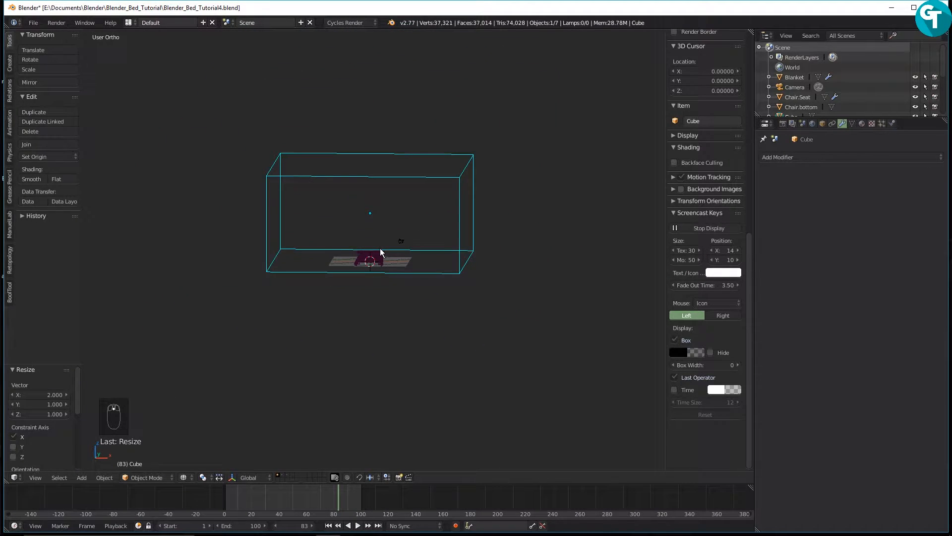
key(z)
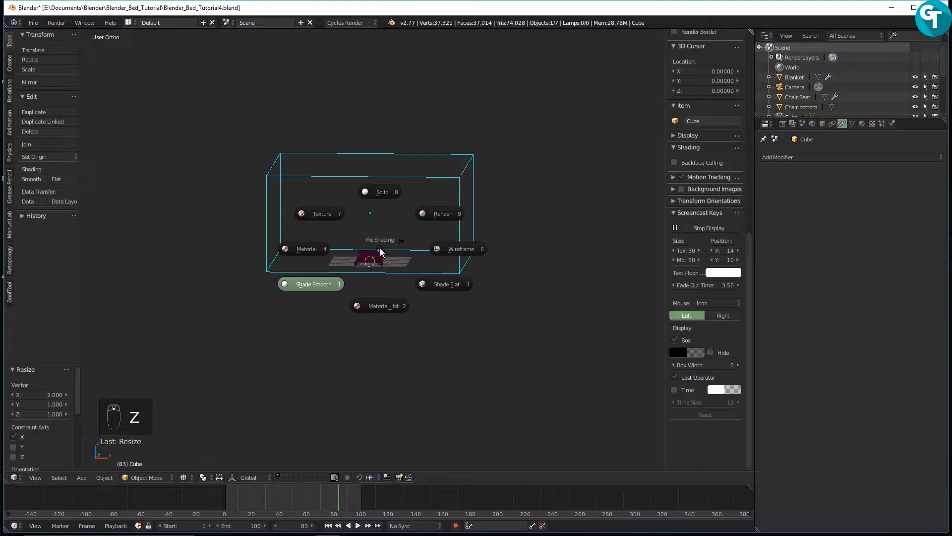
click(387, 193)
In face select mode, delete the room cube's side wall facing the foot of the bed
scroll(389, 233, up, 3)
middle_drag(391, 224, 255, 233)
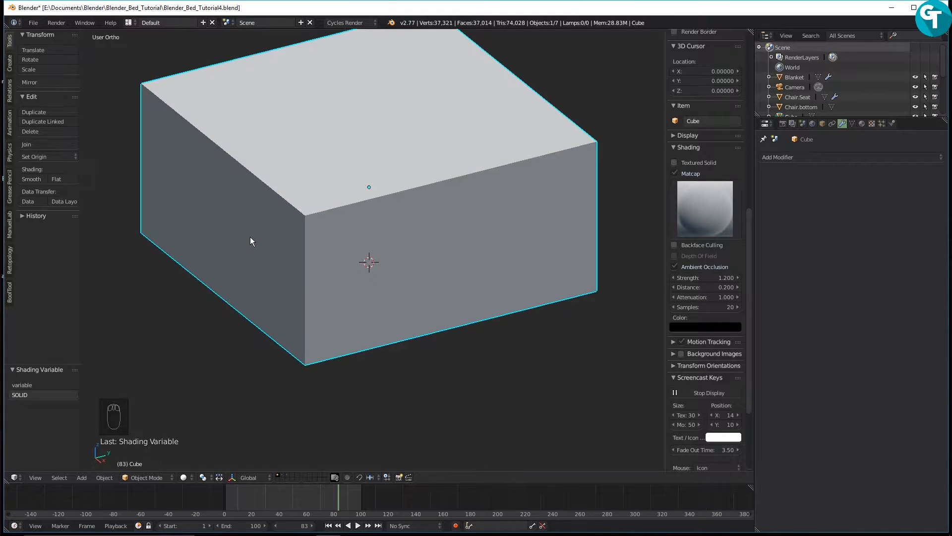
key(Tab)
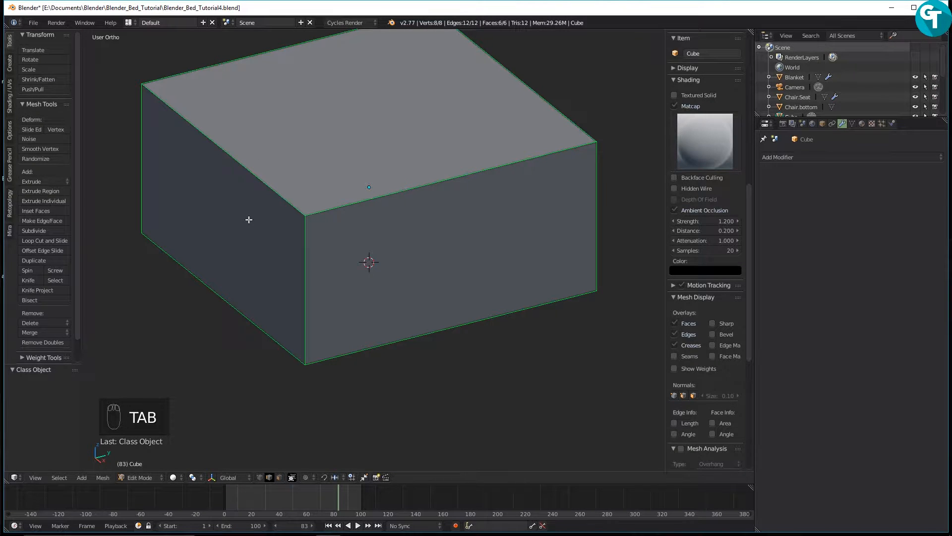
key(Tab)
click(293, 222)
right_click(249, 227)
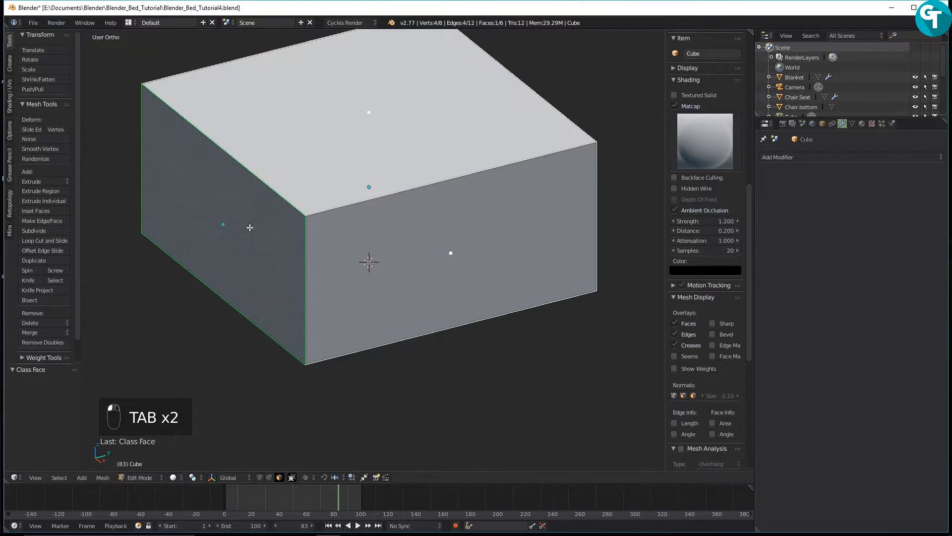
key(x)
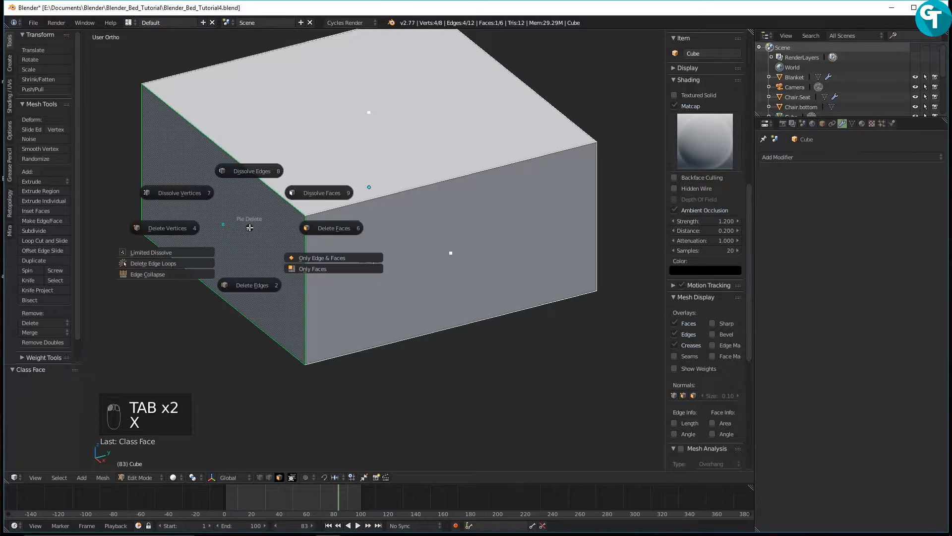
click(286, 228)
Frame the pillows and upper part of the bed from an angle and align the camera to that view
middle_drag(252, 238, 345, 247)
scroll(349, 246, up, 5)
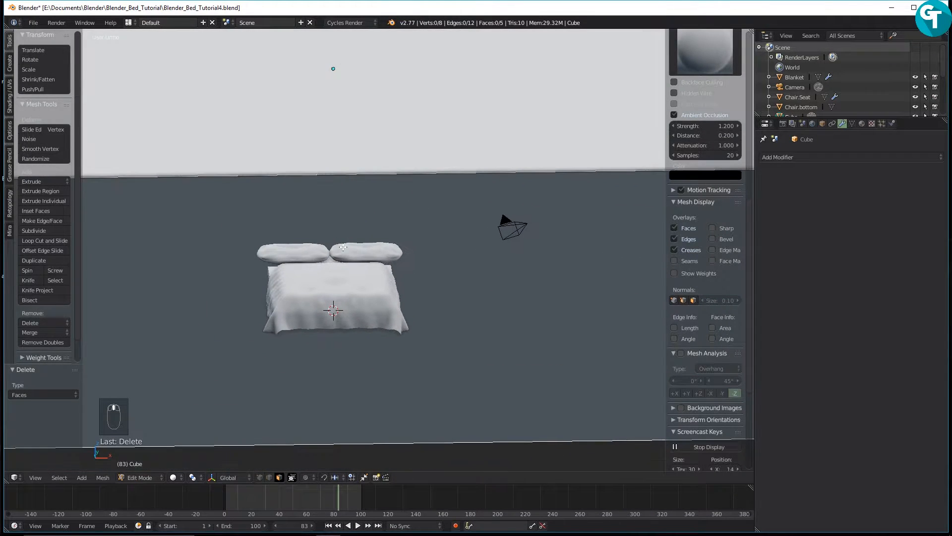
middle_drag(322, 280, 448, 279)
scroll(331, 273, up, 3)
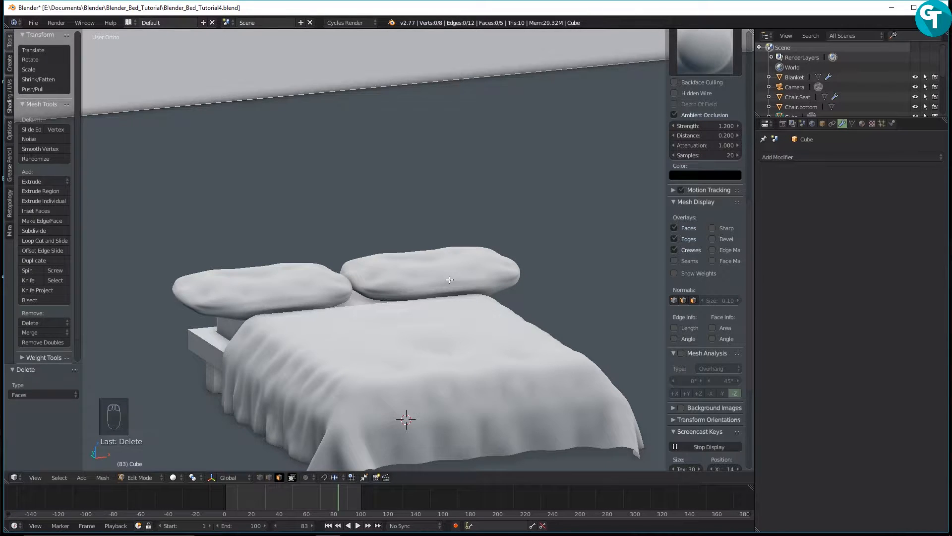
key(ctrl+alt+KP_0)
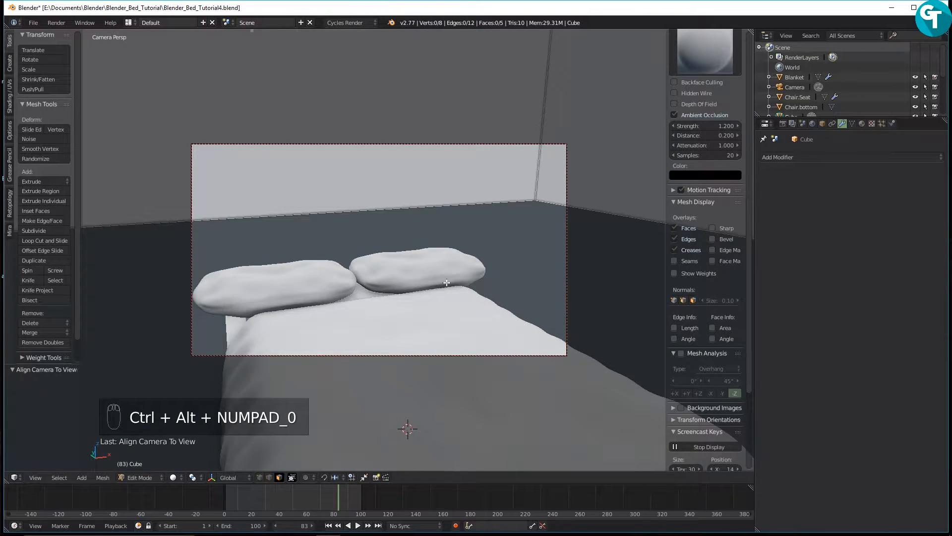
scroll(436, 277, down, 2)
scroll(419, 273, up, 2)
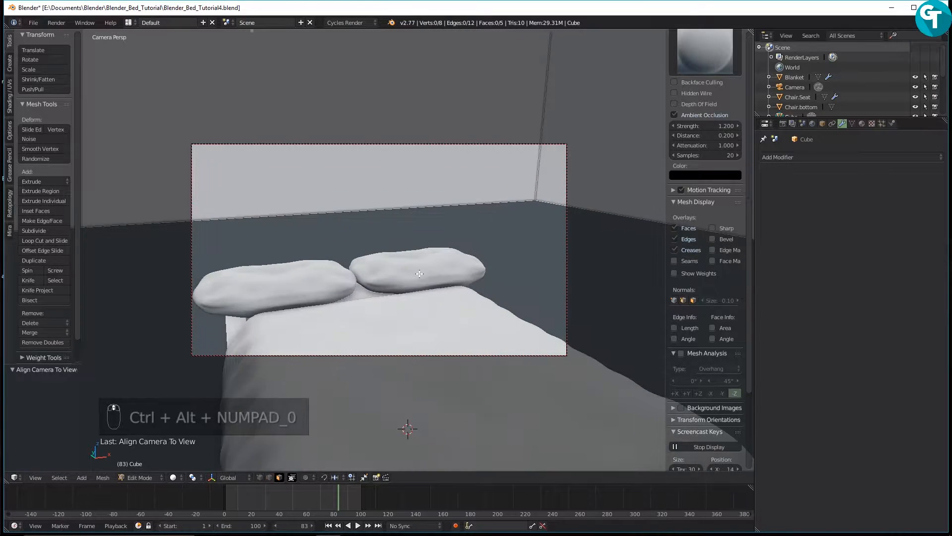
scroll(419, 273, up, 2)
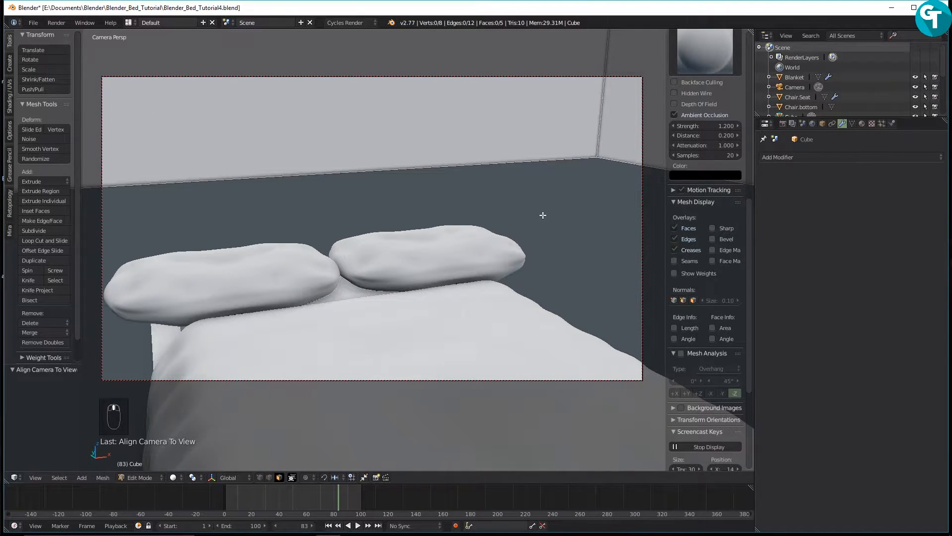
Lock the camera to the view and bring the 3D view's camera lock setting into sight
key(Tab)
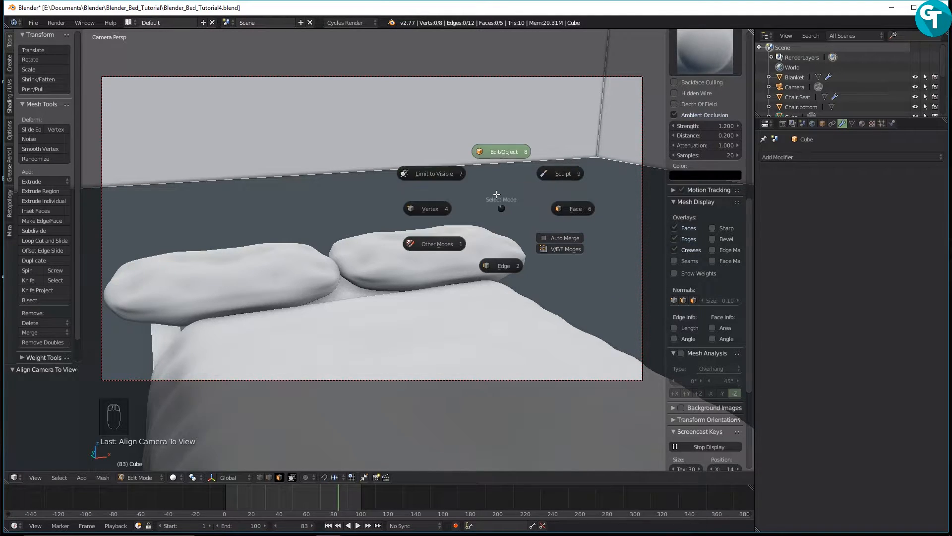
click(500, 207)
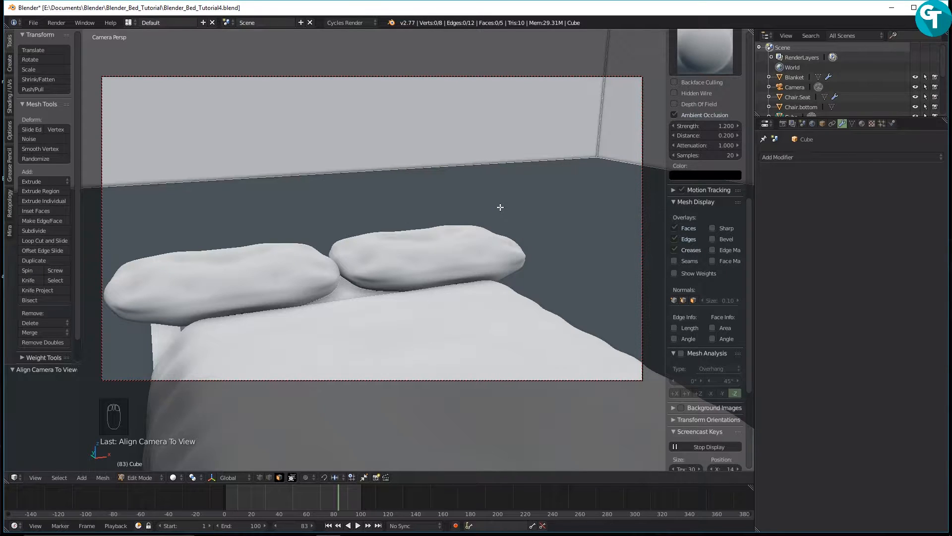
key(q)
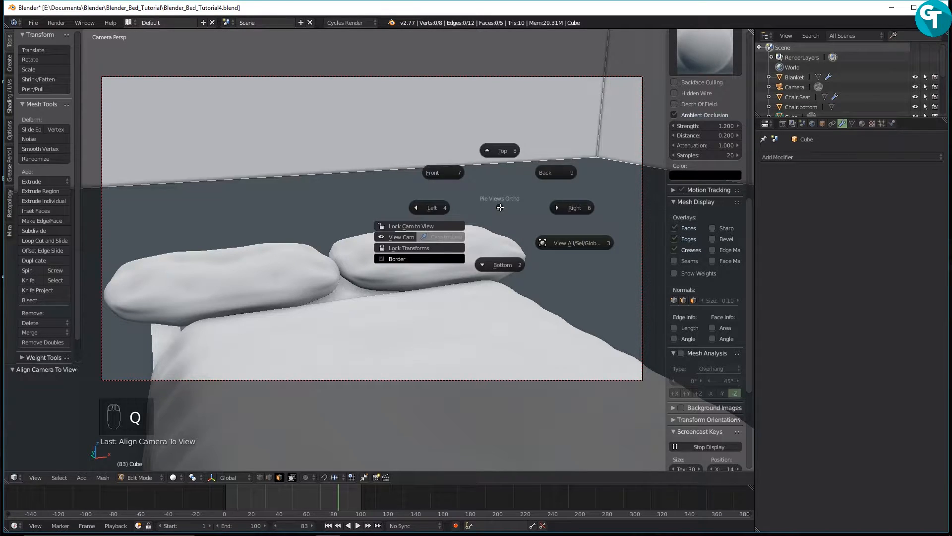
click(419, 227)
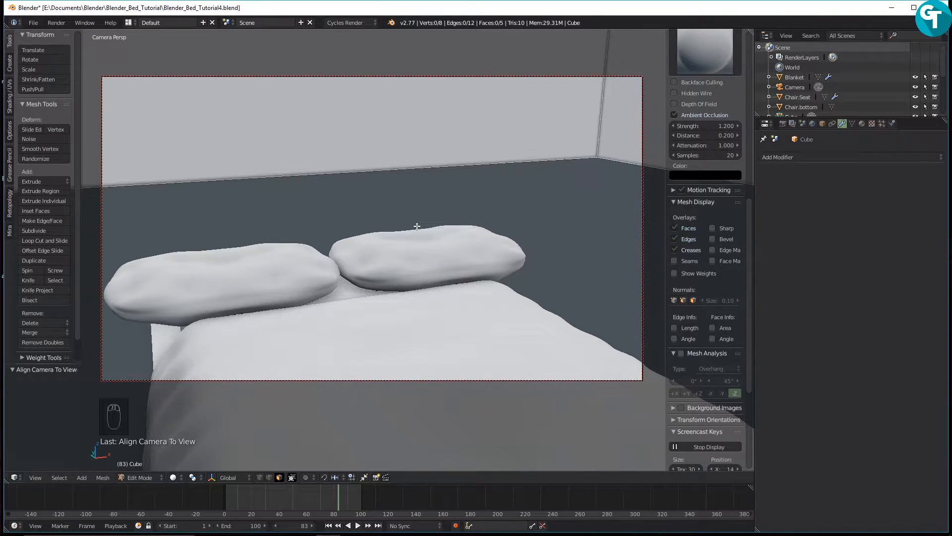
scroll(733, 229, down, 3)
scroll(733, 243, up, 8)
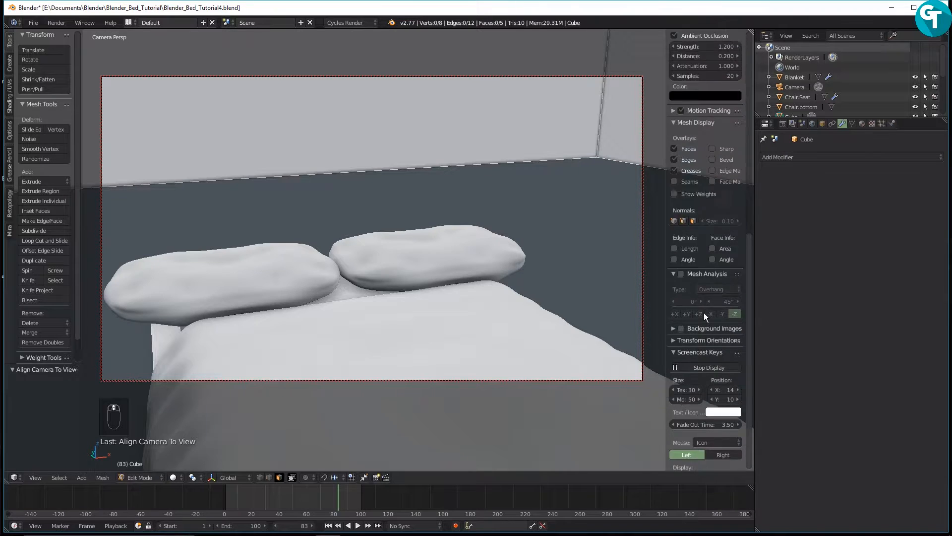
scroll(713, 159, up, 10)
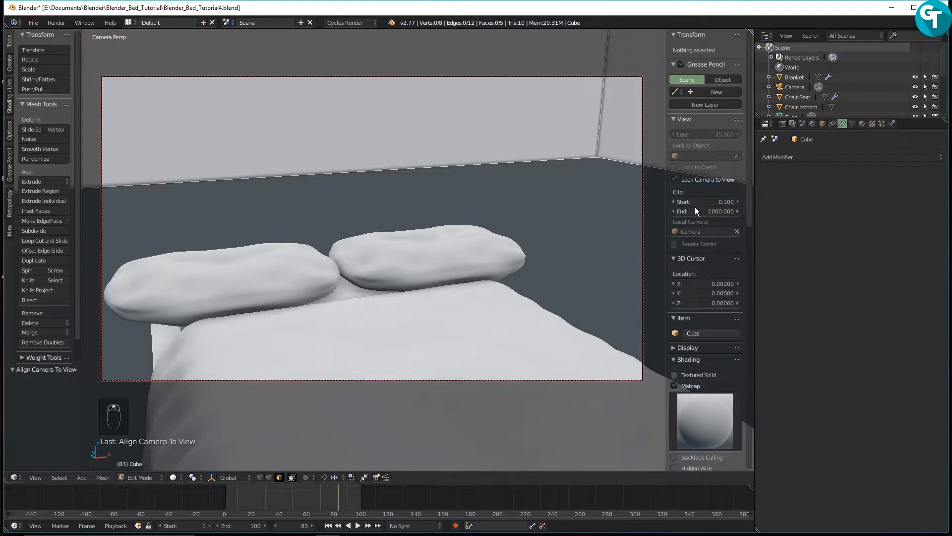
Orbit the locked camera away from the bed toward the corner of the room, and leave the camera view
key(q)
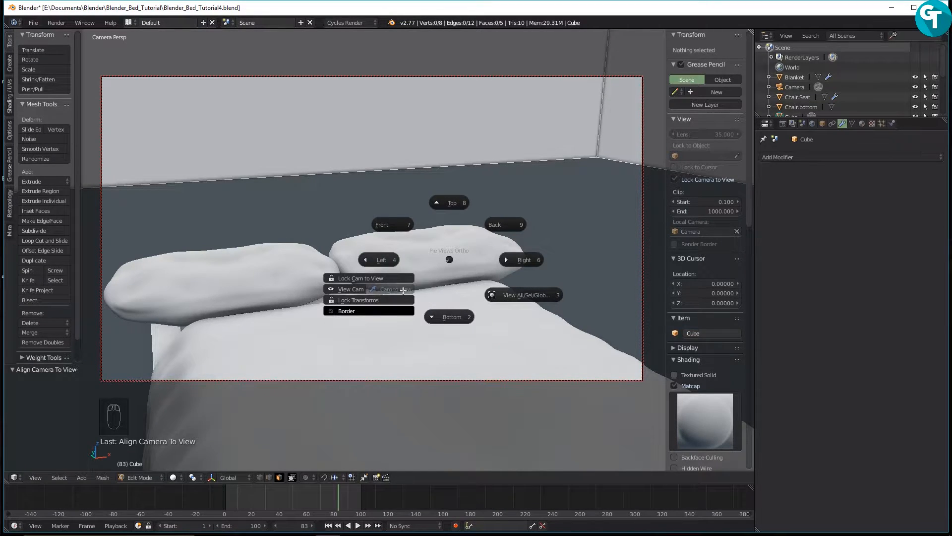
key(Escape)
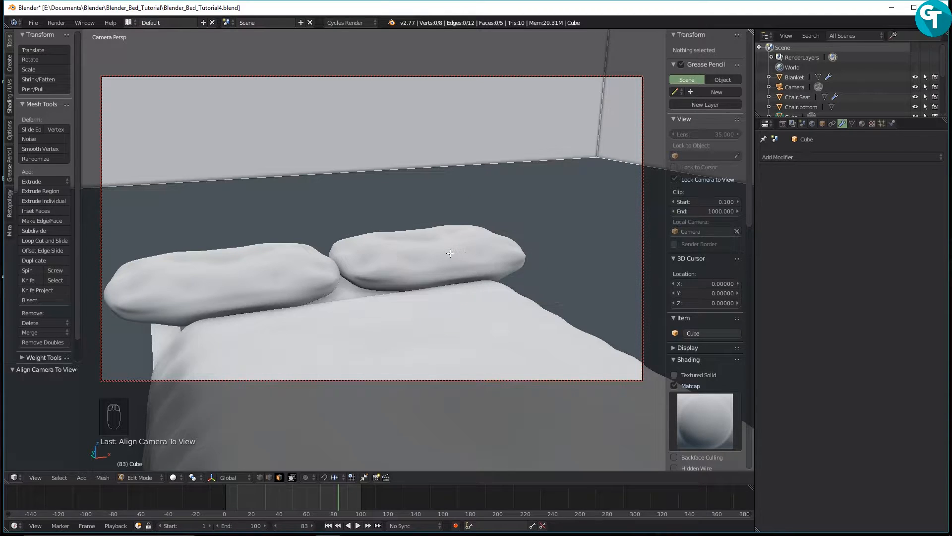
middle_drag(459, 245, 688, 275)
middle_drag(403, 268, 518, 285)
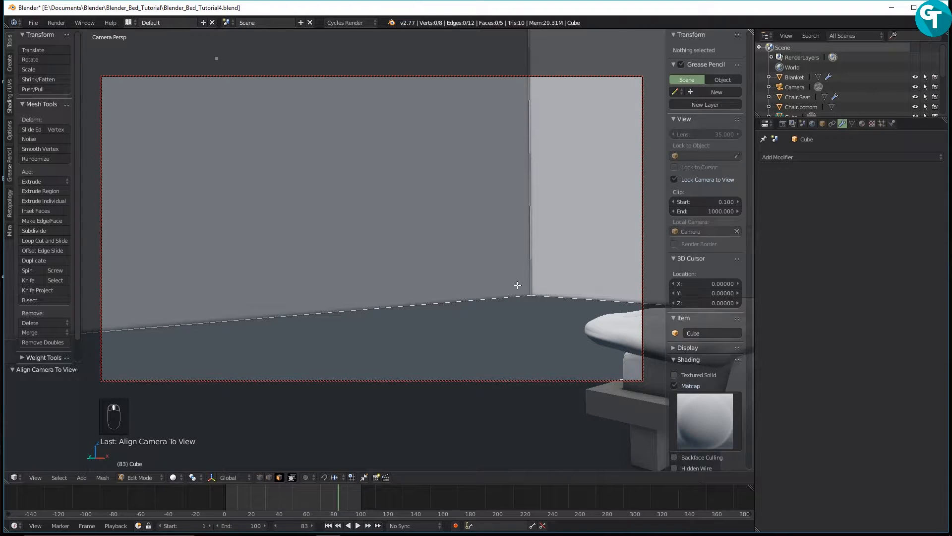
key(KP_0)
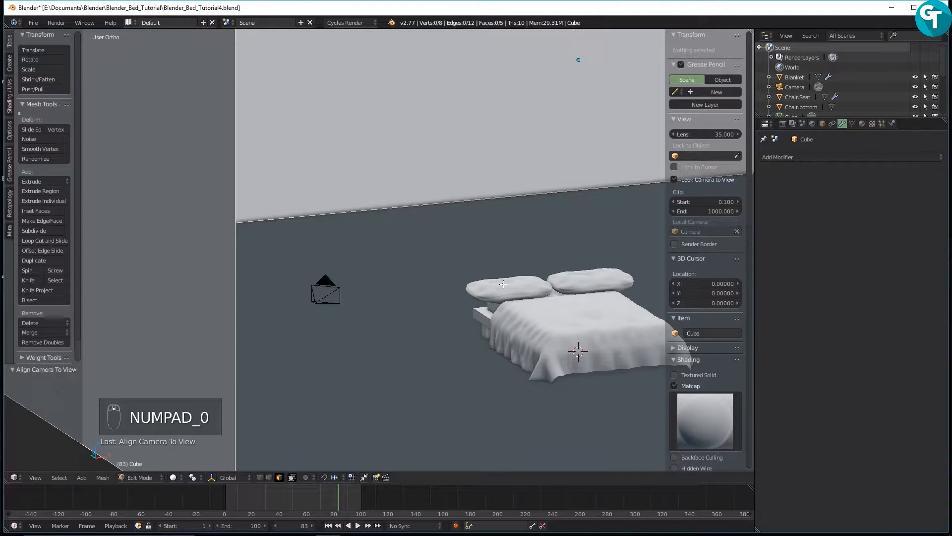
Leave Edit Mode on the room cube and select every object in the blanket's group
shift+middle_drag(505, 284, 367, 279)
scroll(437, 301, down, 1)
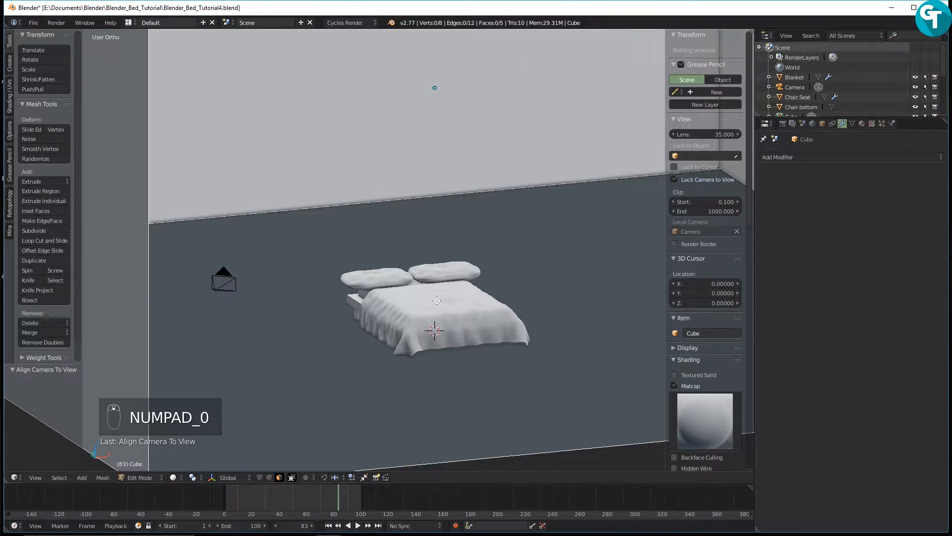
key(Tab)
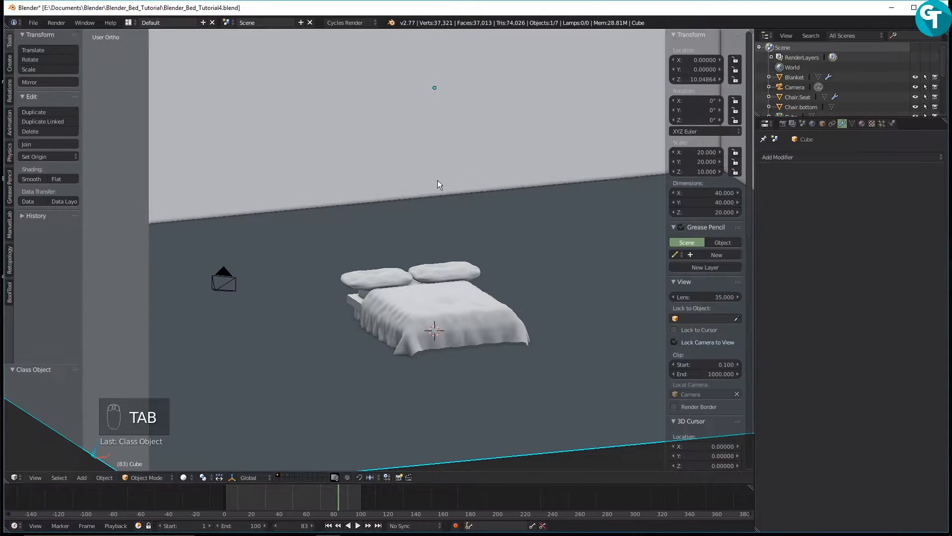
right_click(442, 288)
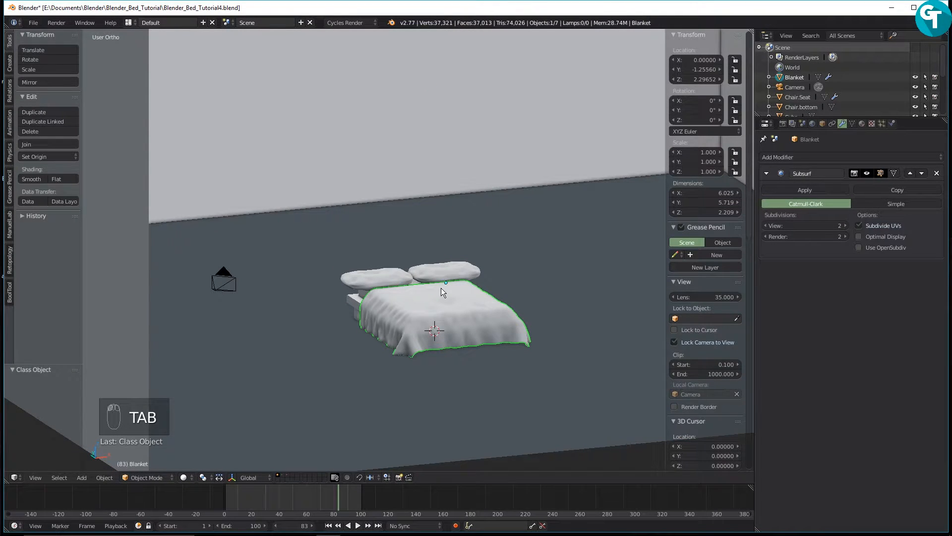
key(shift+g)
click(441, 290)
middle_drag(457, 302, 331, 321)
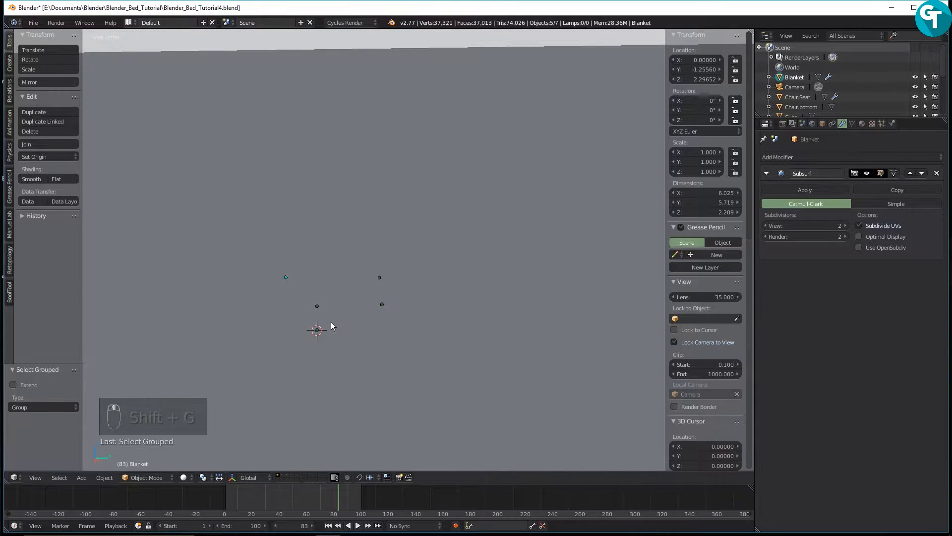
Examine the bed's position inside the room box in the right orthographic view with wireframe shading
key(KP_3)
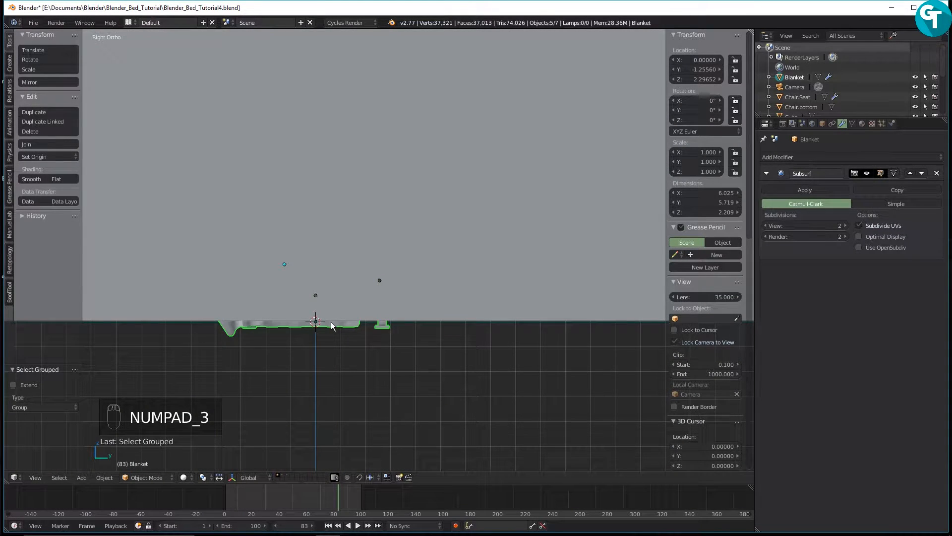
key(z)
click(388, 328)
shift+middle_drag(380, 310, 231, 374)
scroll(315, 319, down, 3)
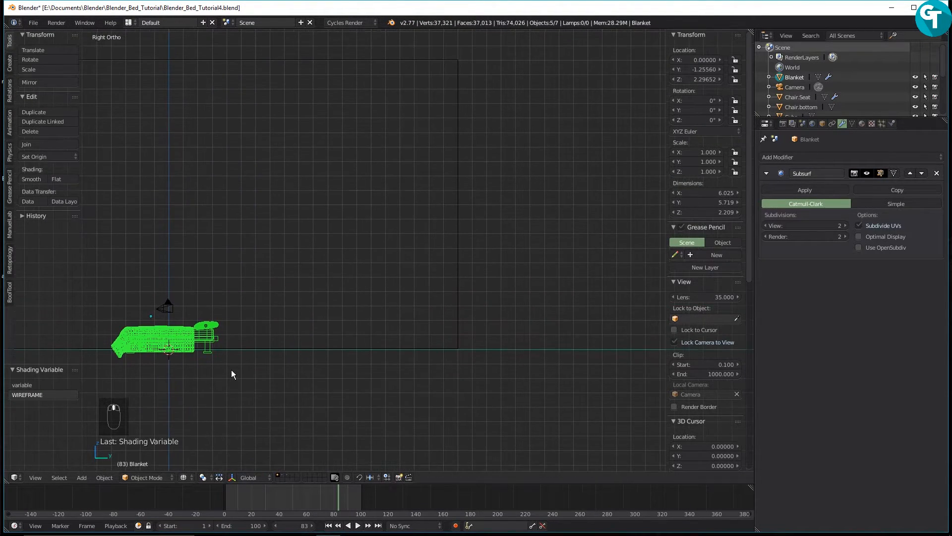
shift+middle_drag(263, 324, 500, 336)
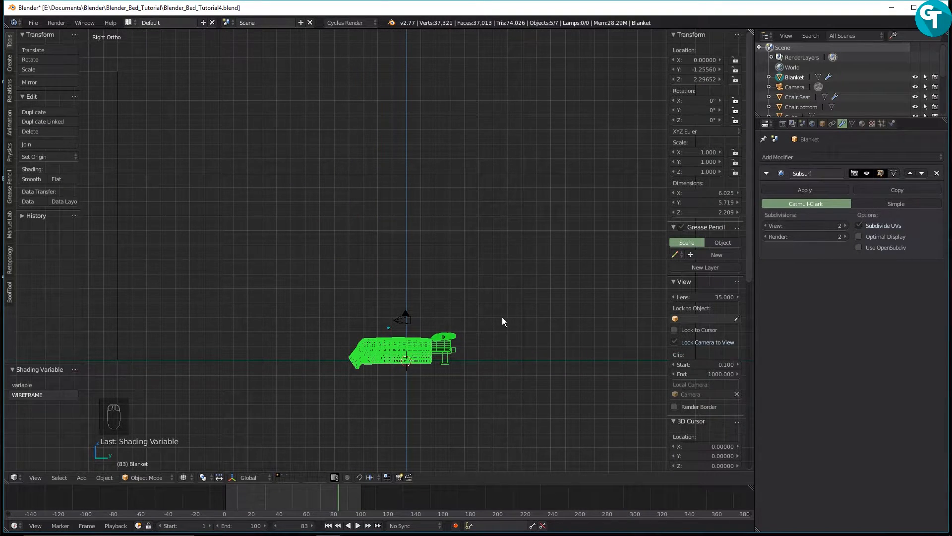
scroll(502, 312, down, 2)
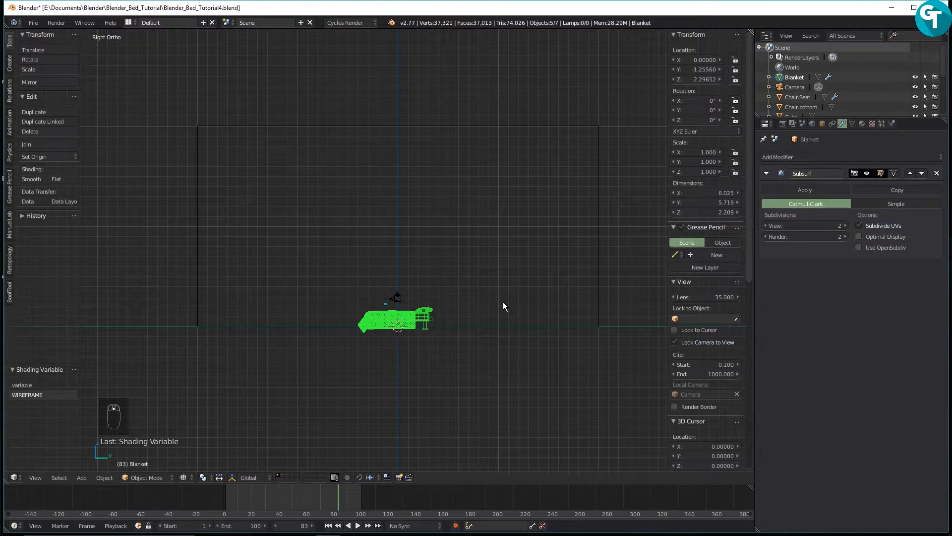
Return the viewport to solid shading and select the room cube
key(z)
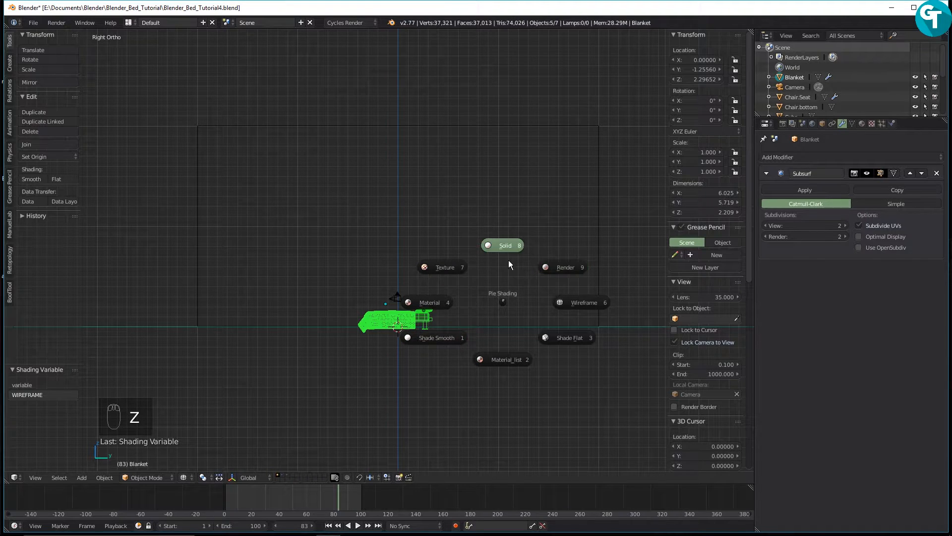
click(508, 260)
click(548, 263)
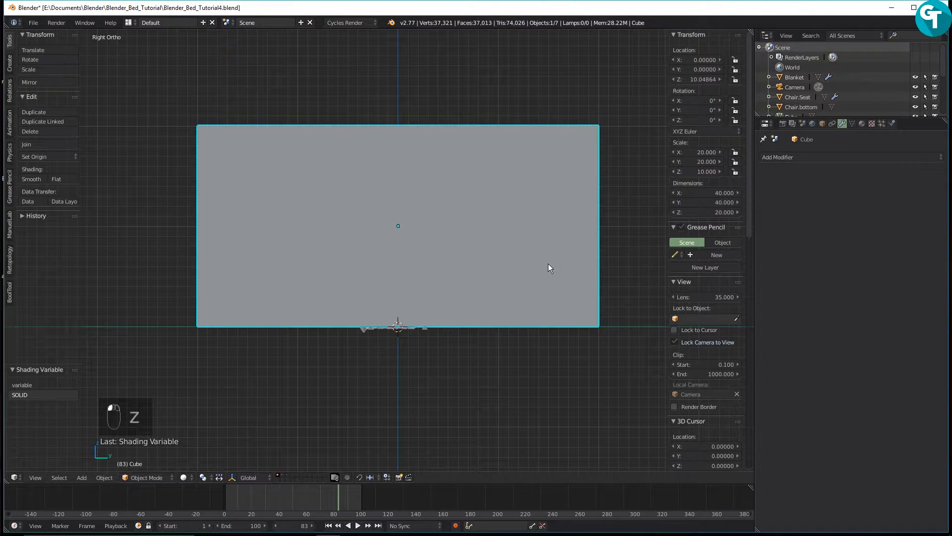
Try to scale the room cube by about 0.782 along Y
key(s)
key(y)
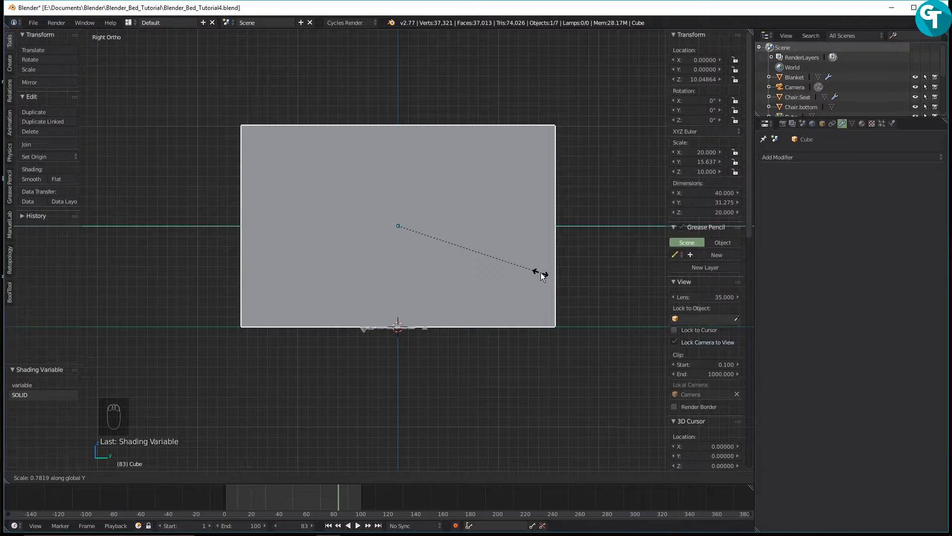
click(541, 274)
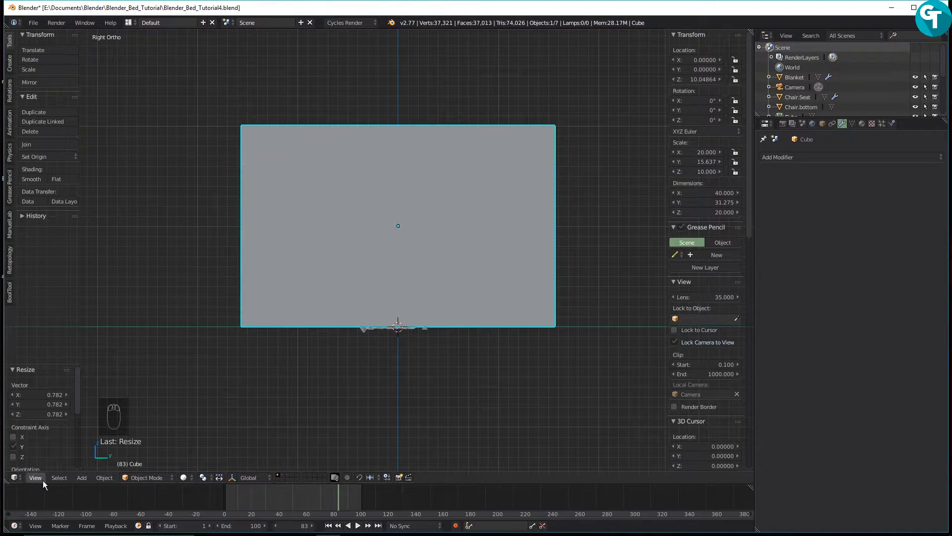
key(ctrl+z)
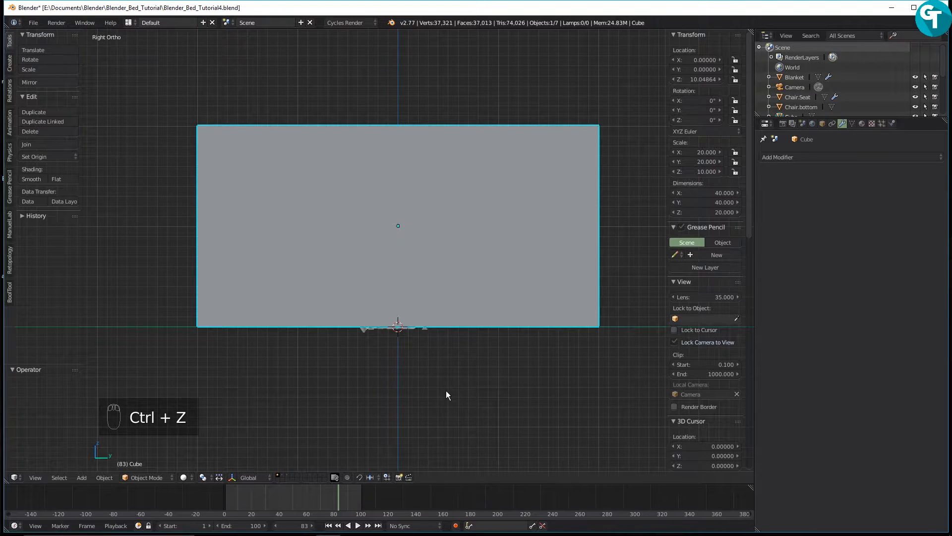
Scale the room cube by about 0.768 along the Y axis to make the room shallower
key(s)
key(y)
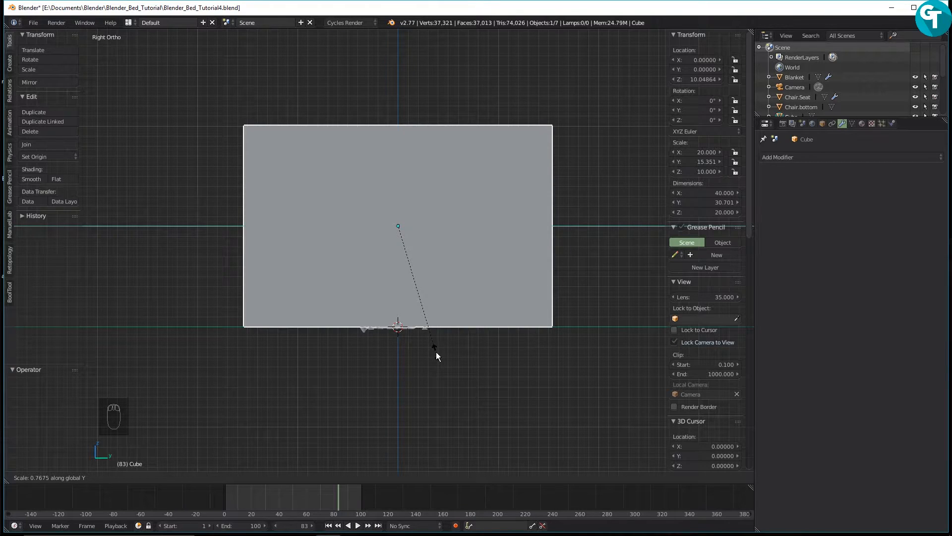
click(436, 352)
Select the blanket and extend the selection to all bed objects in its group
middle_drag(436, 352, 489, 376)
scroll(466, 357, up, 4)
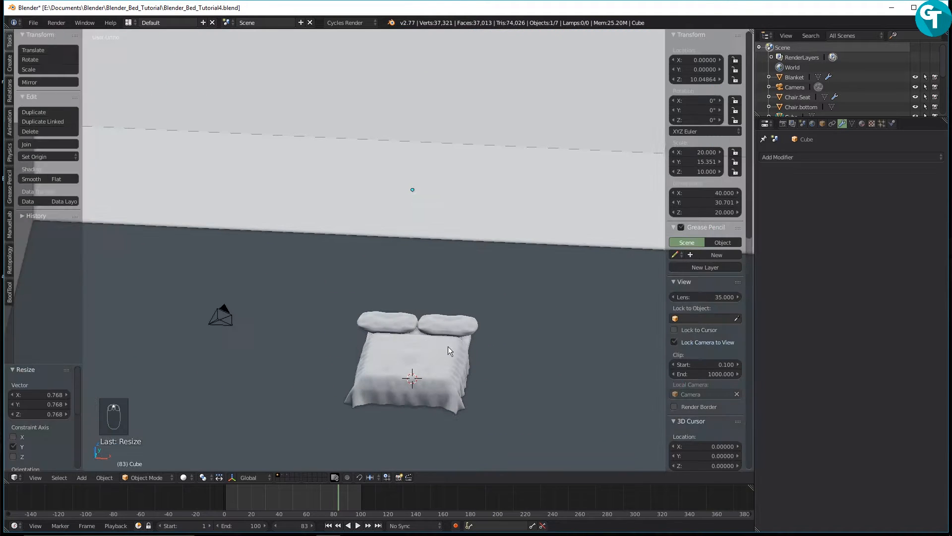
right_click(447, 351)
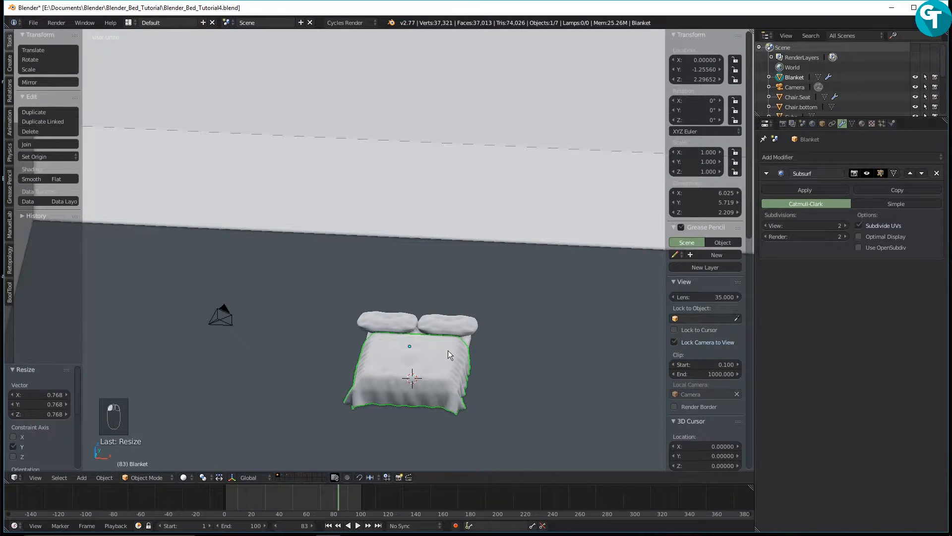
key(shift+g)
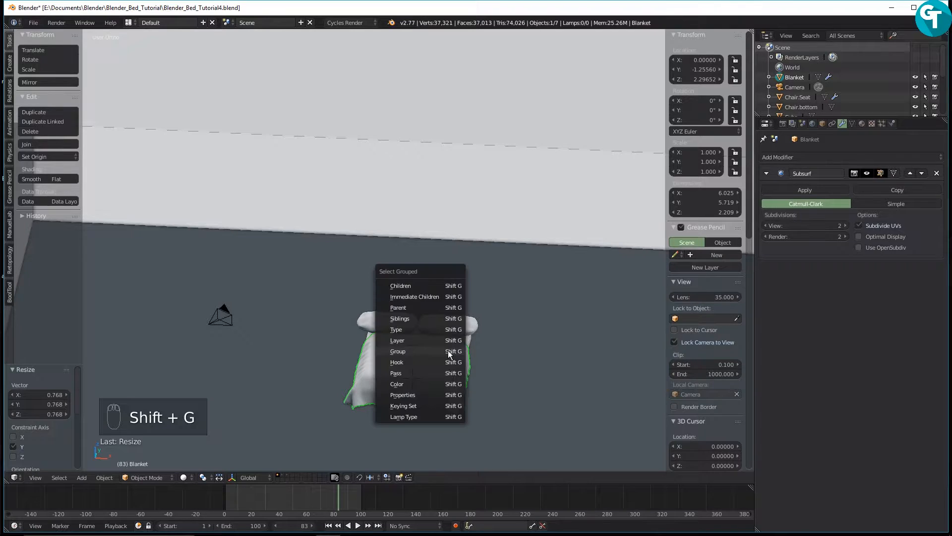
click(448, 350)
In the right wireframe view, move the selected bed objects about 11.92 along Y, up to the back wall
key(KP_3)
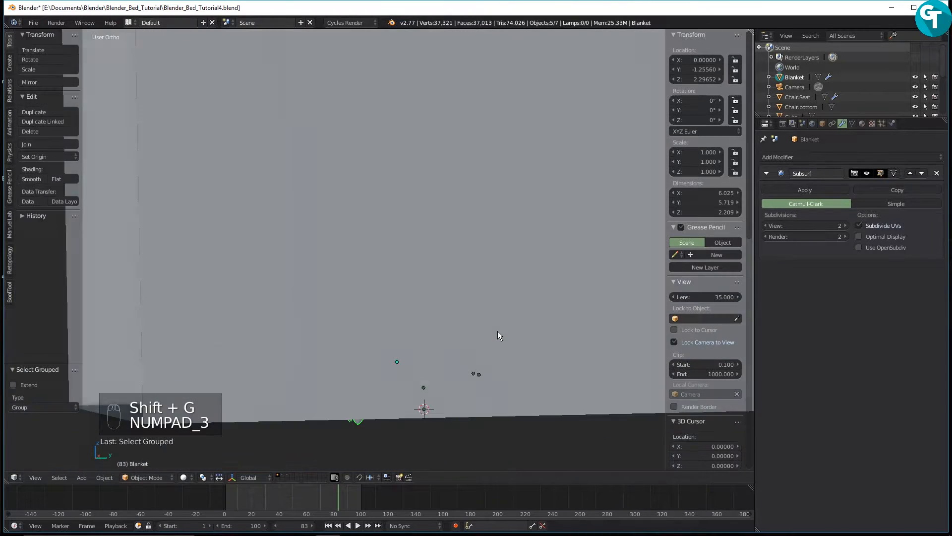
key(z)
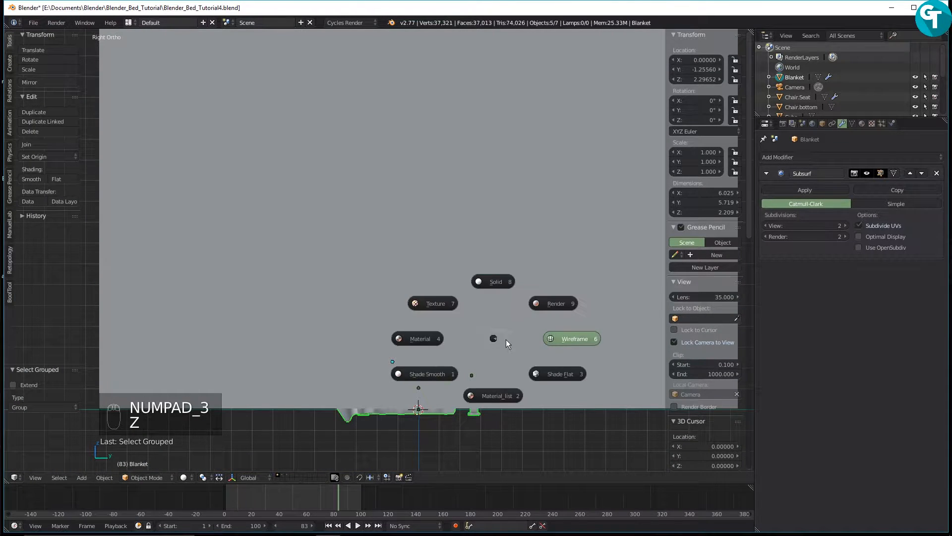
click(555, 341)
mouse_move(556, 341)
shift+middle_down()
mouse_move(501, 345)
mouse_move(380, 319)
shift+middle_up()
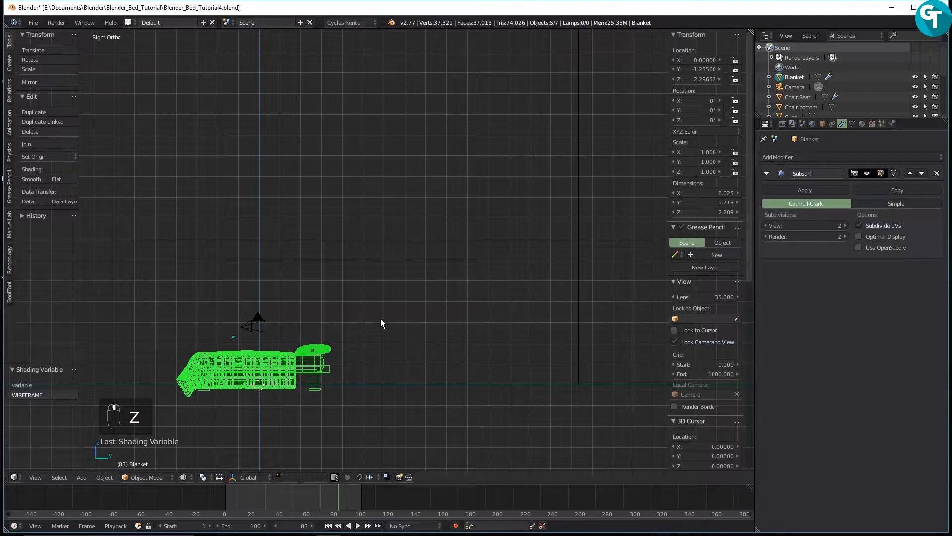
key(g)
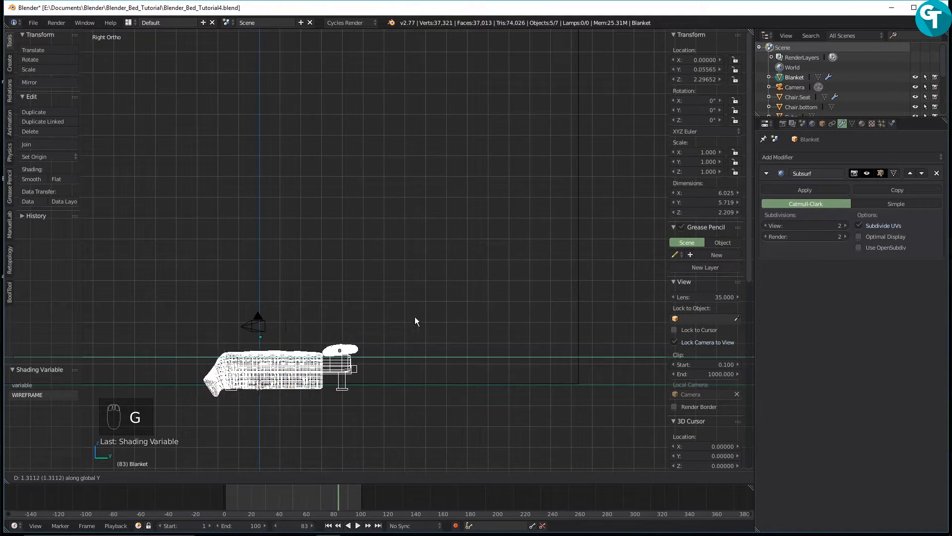
click(628, 320)
Raise the bed objects about 0.632 along Z so the blanket's lowest corner meets the floor
scroll(629, 320, up, 5)
shift+middle_drag(526, 314, 394, 178)
scroll(378, 251, up, 2)
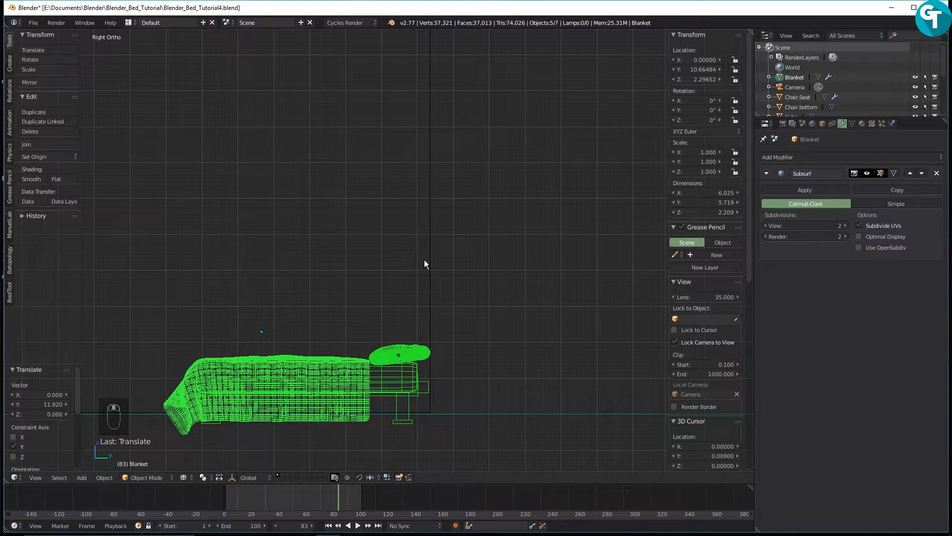
scroll(429, 240, up, 2)
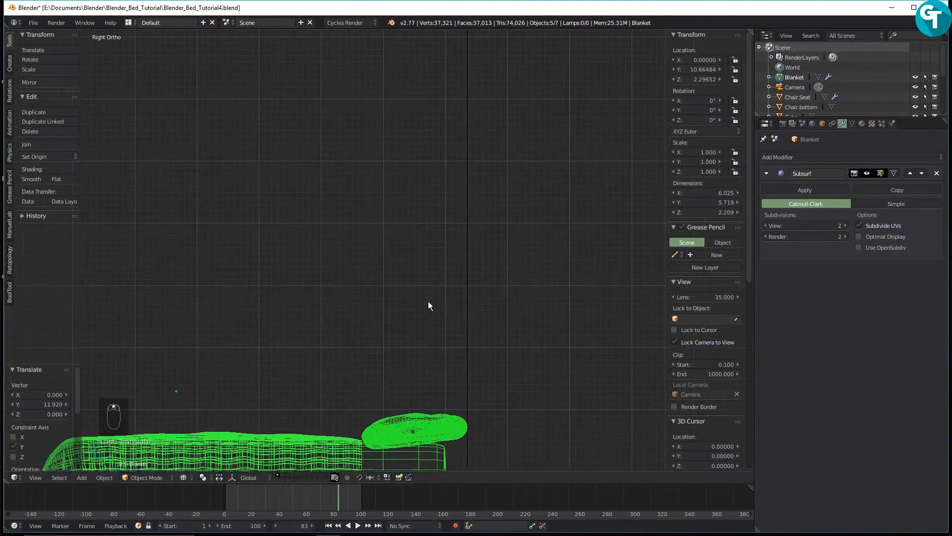
shift+middle_drag(429, 302, 455, 123)
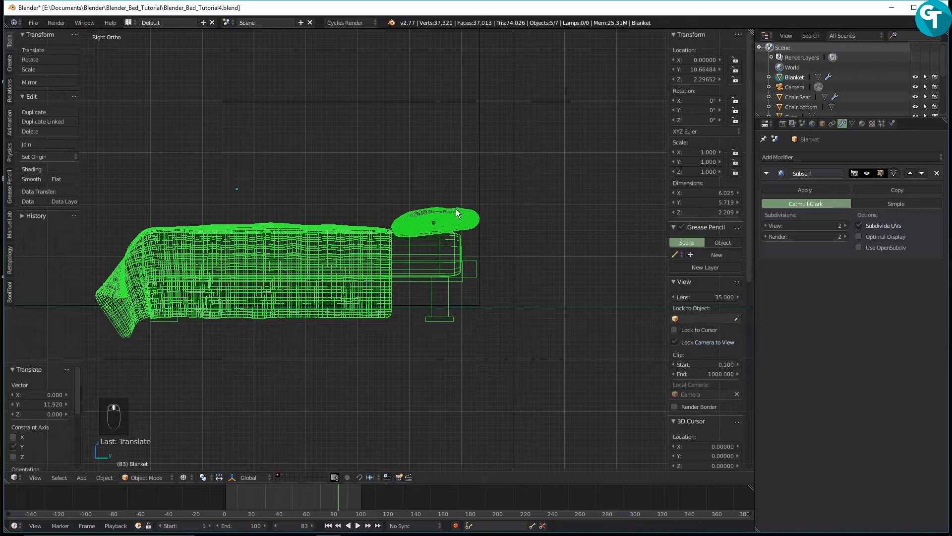
key(g)
key(z)
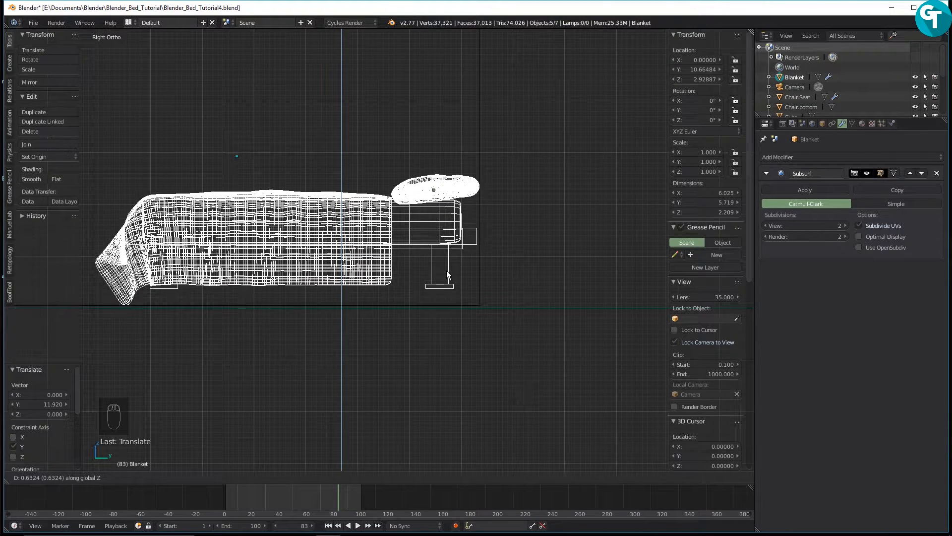
click(446, 270)
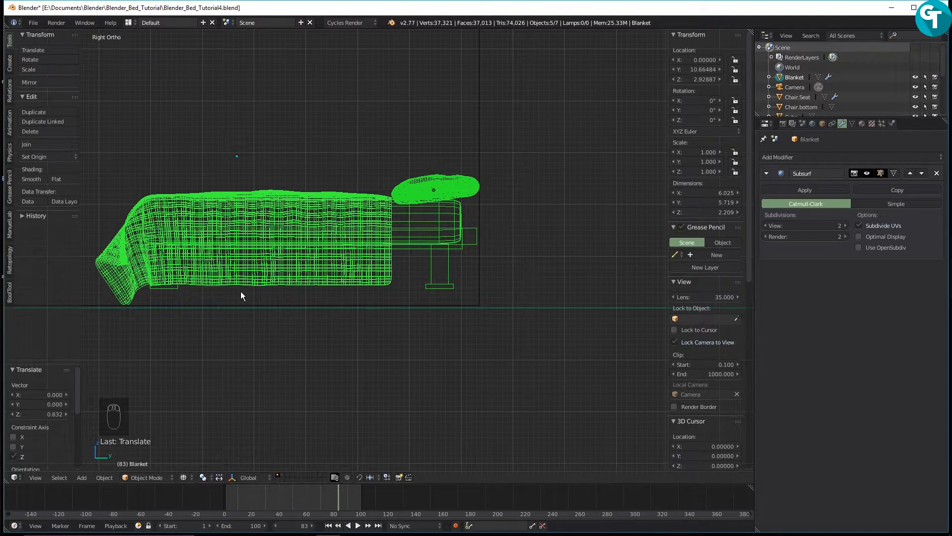
Open the bedframe in Edit Mode and bring the leg at the foot of the bed into view
right_click(445, 273)
key(Tab)
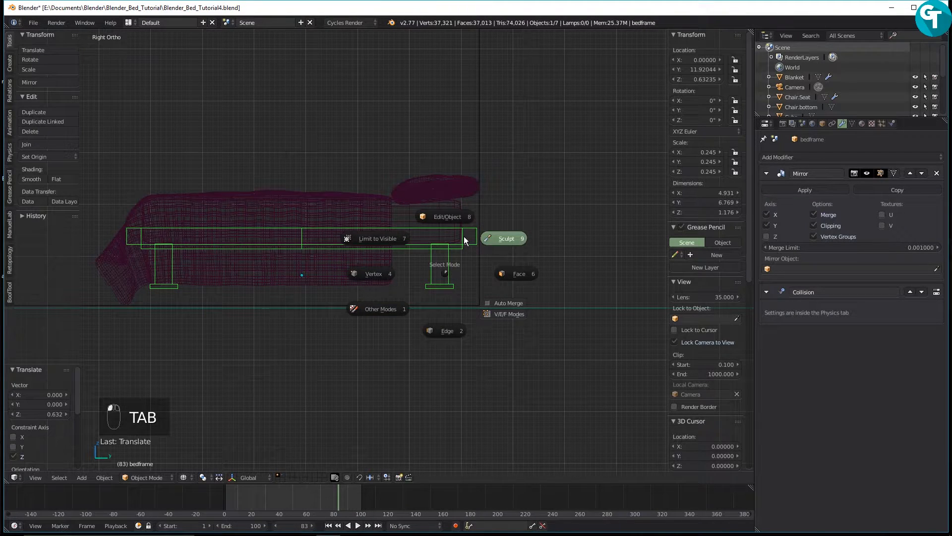
click(453, 223)
scroll(371, 260, up, 3)
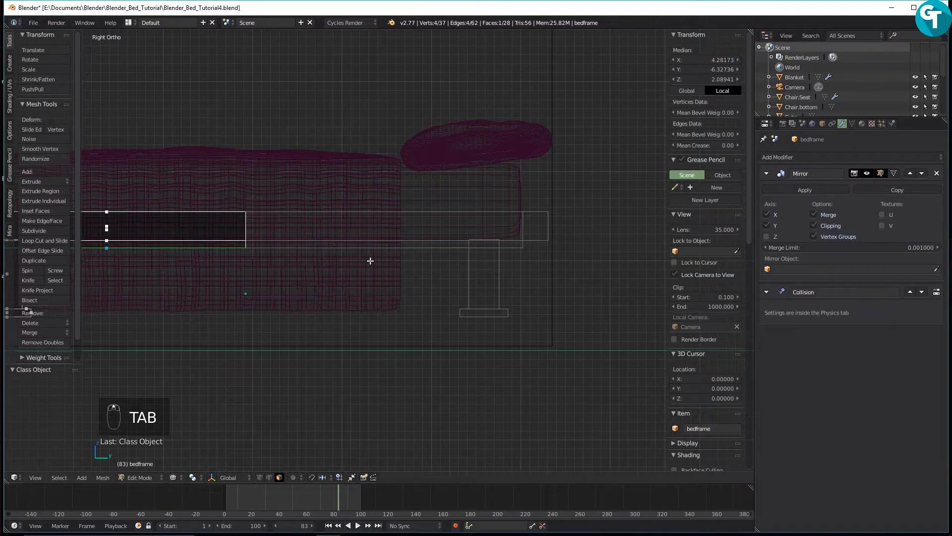
shift+middle_drag(371, 261, 608, 224)
shift+middle_drag(379, 266, 514, 245)
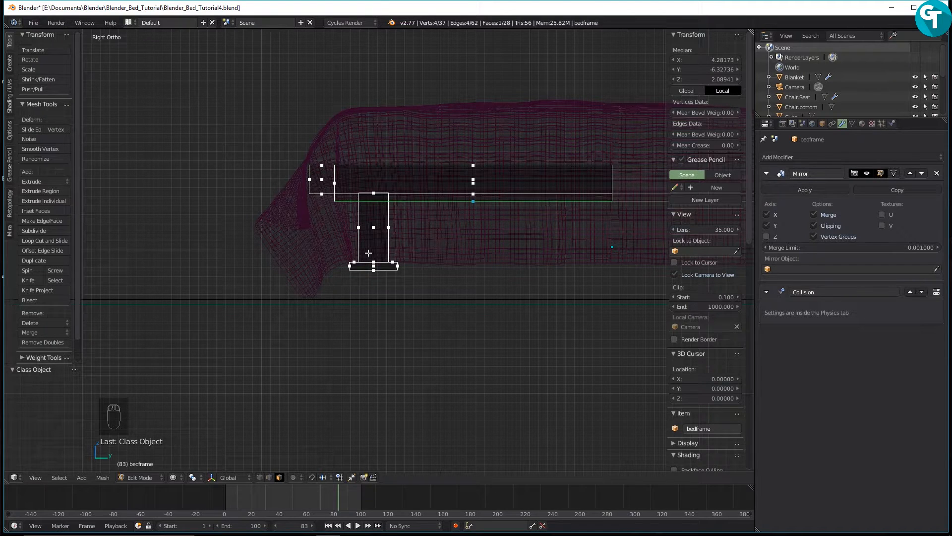
key(b)
drag(330, 252, 443, 287)
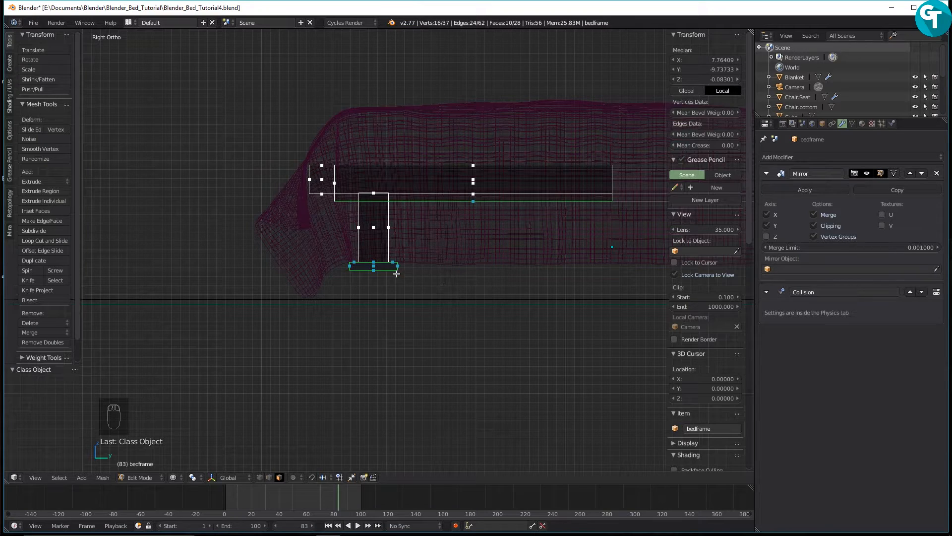
key(g)
key(z)
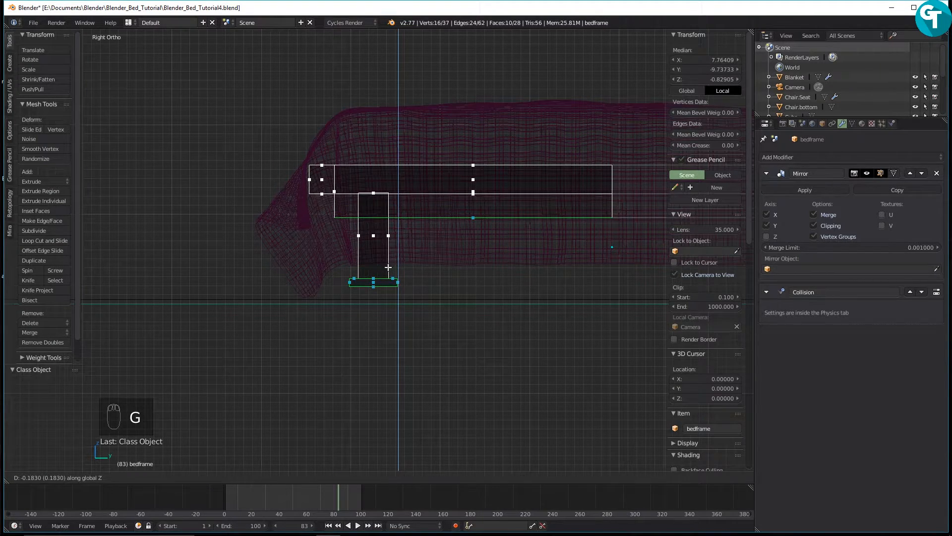
right_click(403, 256)
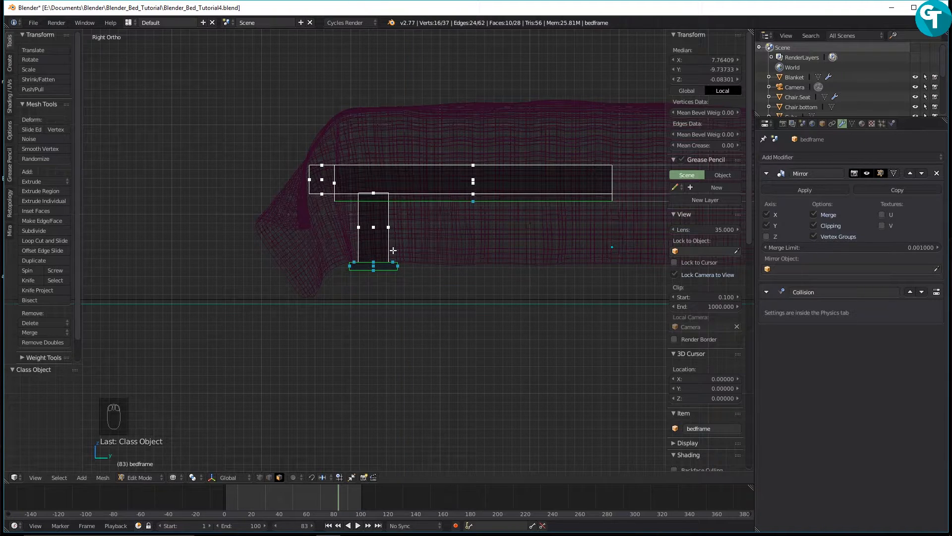
key(a)
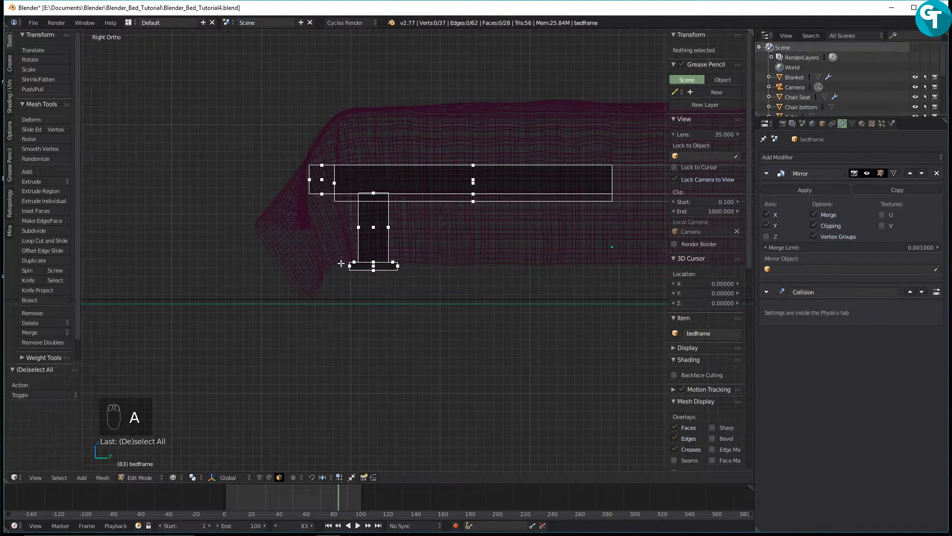
Select only the base of the bedframe leg, lower it about 0.313 along Z to the floor, and return to Object Mode
key(b)
drag(330, 254, 437, 293)
key(g)
key(z)
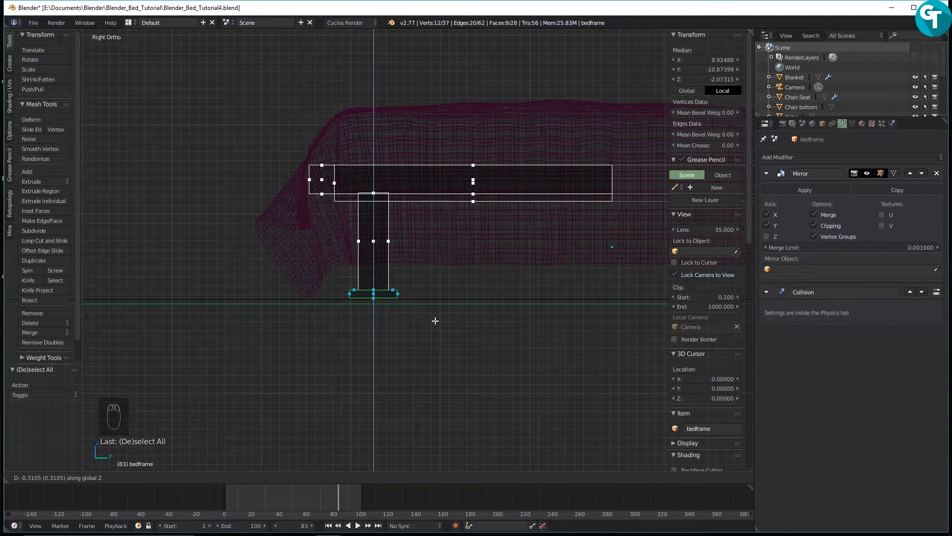
click(435, 321)
scroll(449, 275, down, 4)
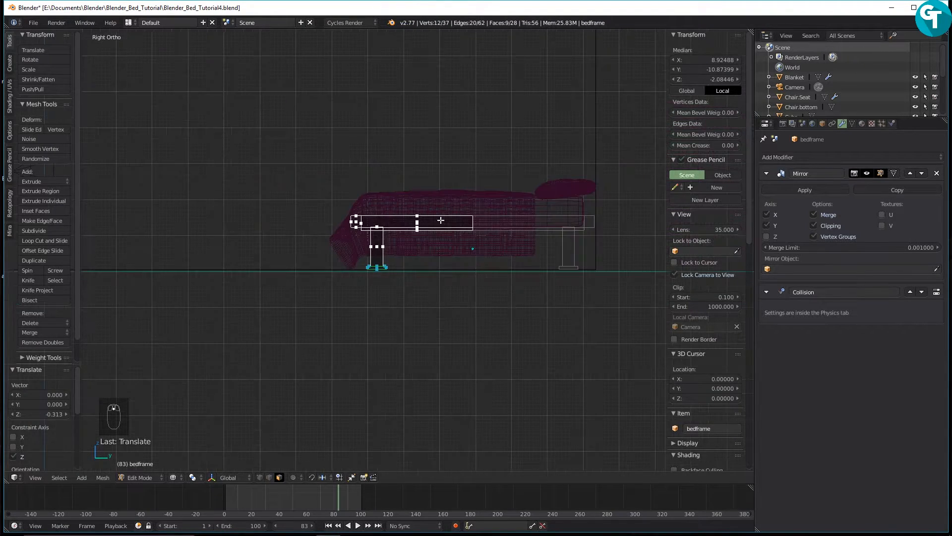
key(Tab)
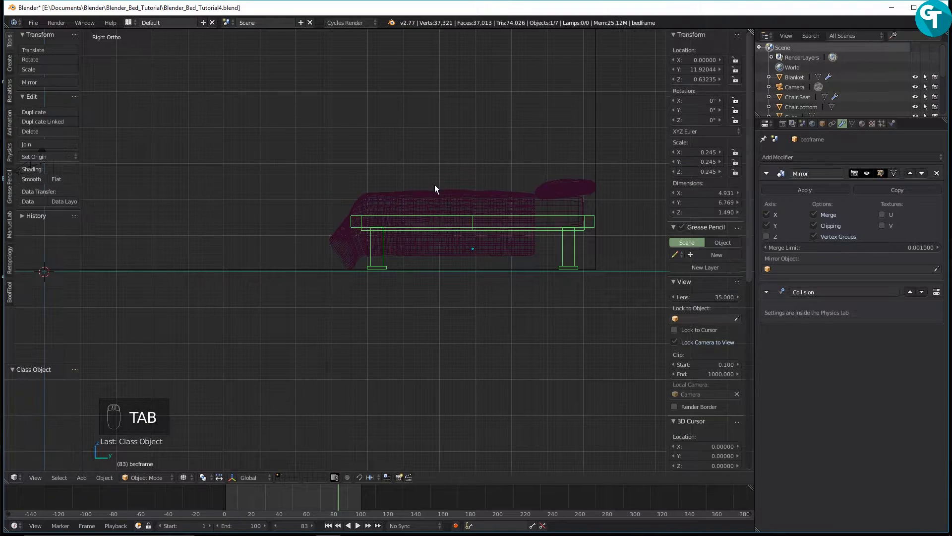
Switch to solid shading and reframe the camera farther back so the whole bed and the room's far corner fit in the shot
mouse_move(216, 226)
middle_down()
mouse_move(297, 255)
mouse_move(310, 249)
middle_up()
scroll(310, 249, down, 3)
key(z)
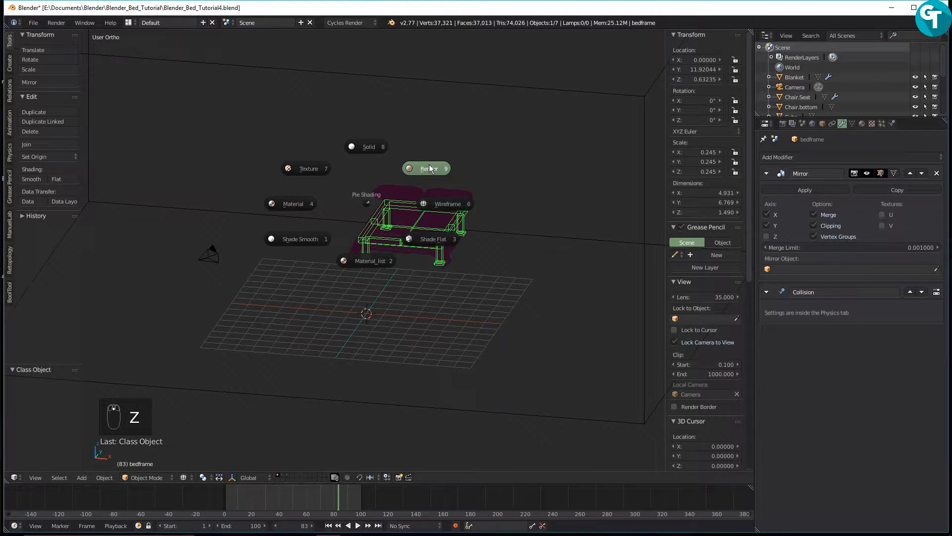
click(380, 157)
middle_drag(387, 254, 316, 267)
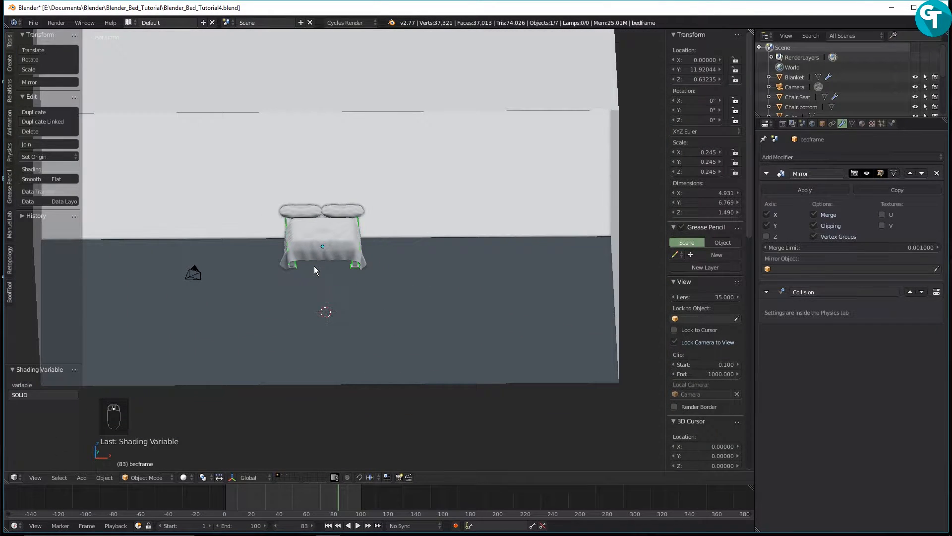
key(KP_0)
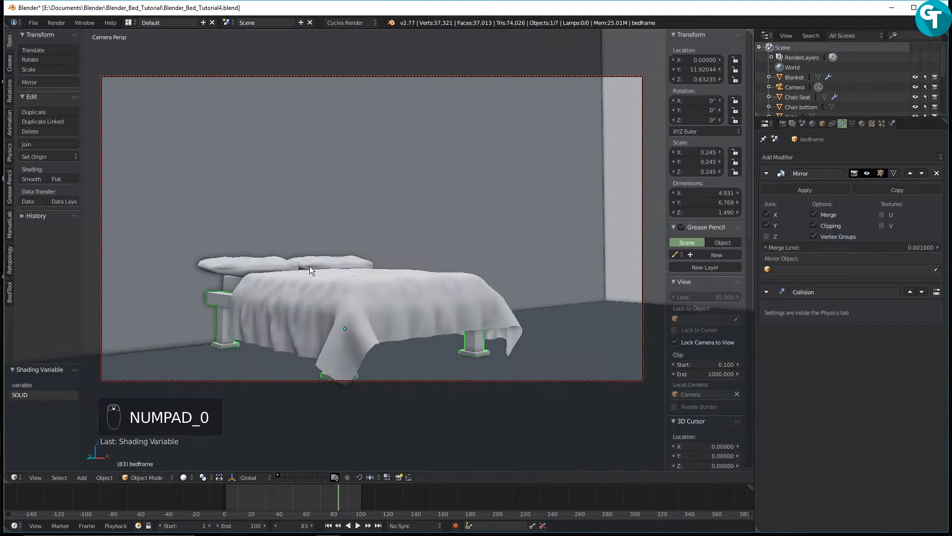
middle_drag(348, 299, 337, 328)
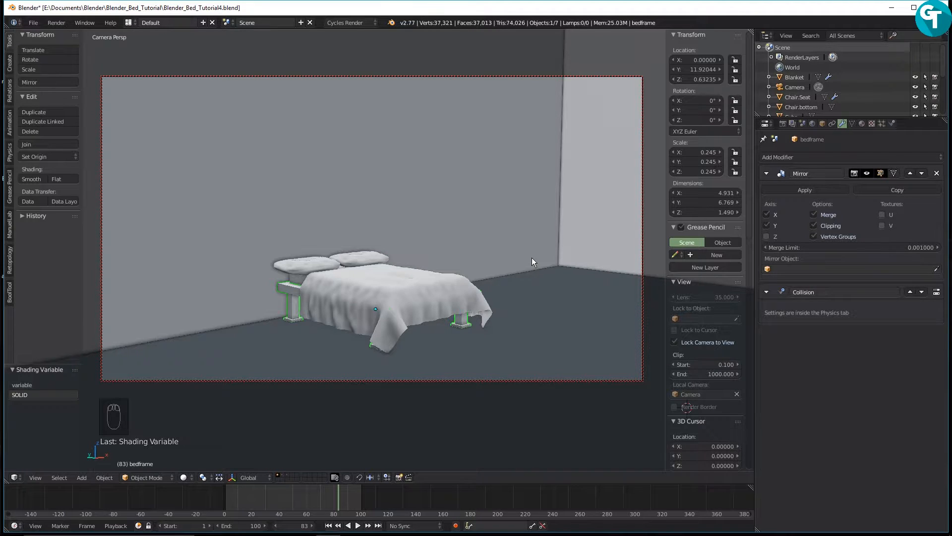
Show the dresser's layer alongside the bed's, leave the camera view, and select the dresser with all objects in its group
shift+click(281, 475)
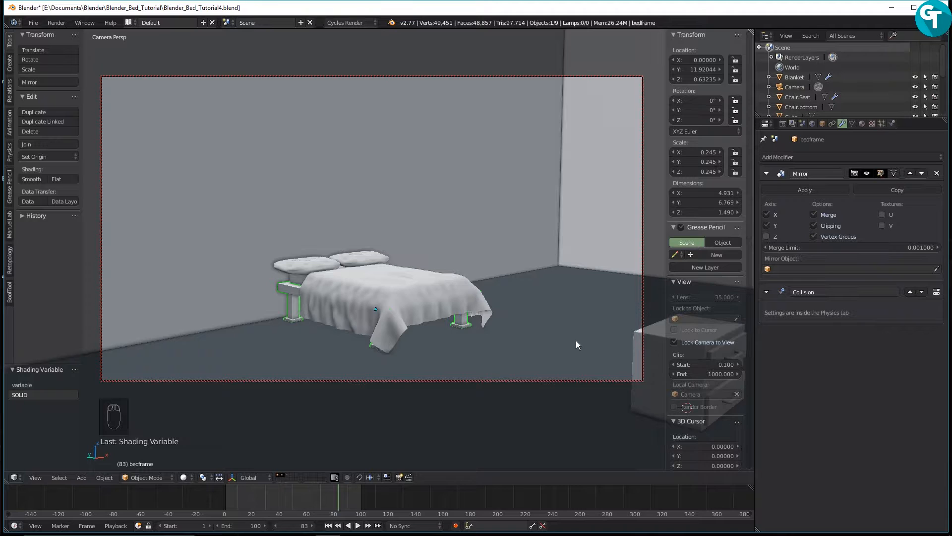
key(KP_0)
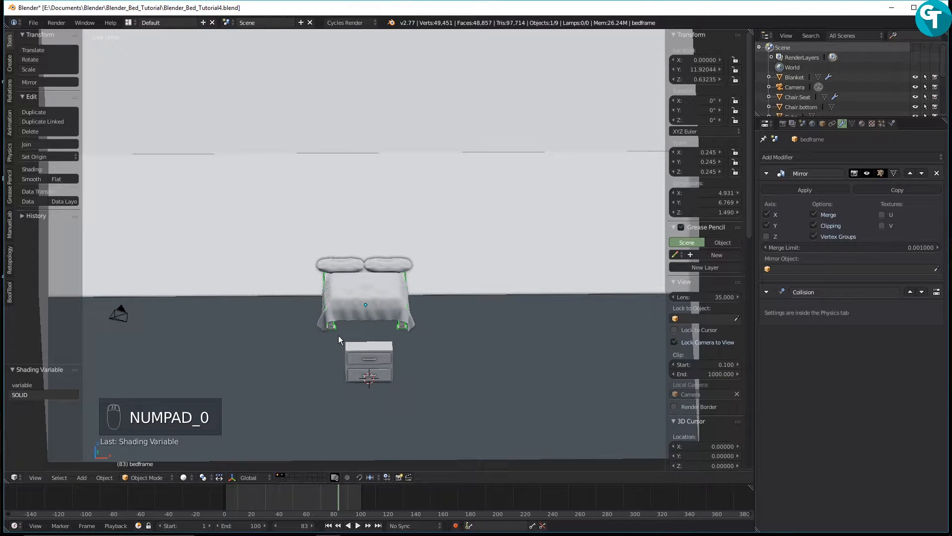
right_click(387, 359)
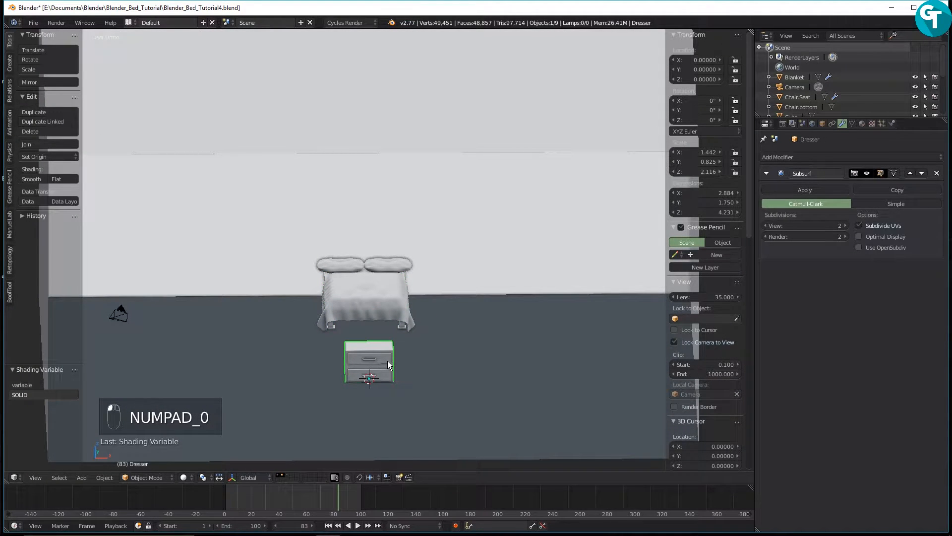
key(shift+g)
click(386, 364)
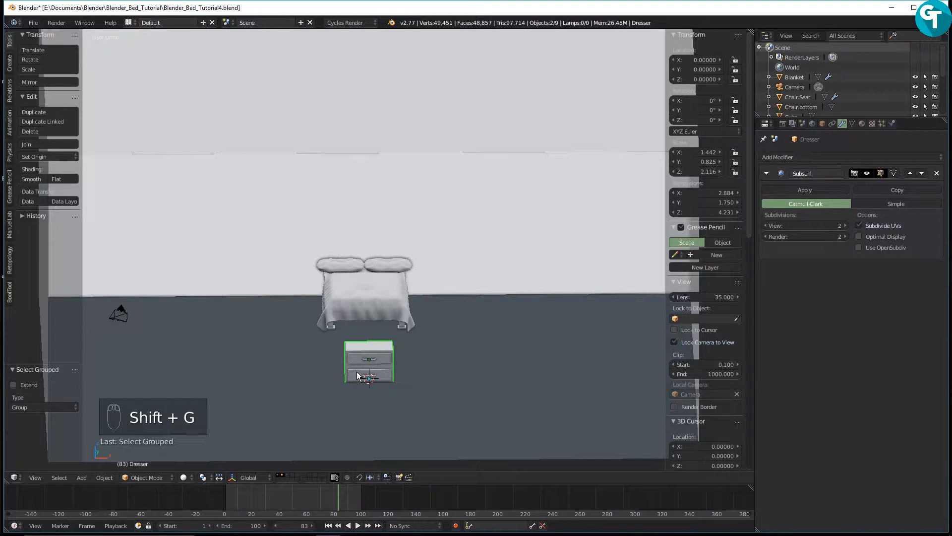
Raise the dresser about 2.236 along Z onto the floor and move it about -6.75 along X, beside the bed
key(g)
key(z)
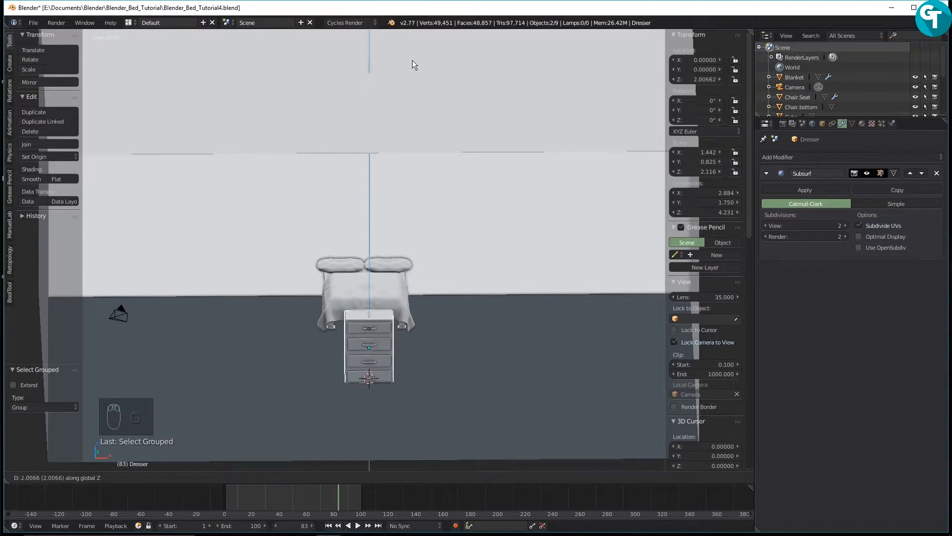
click(417, 467)
scroll(352, 299, down, 3)
middle_drag(361, 335, 348, 349)
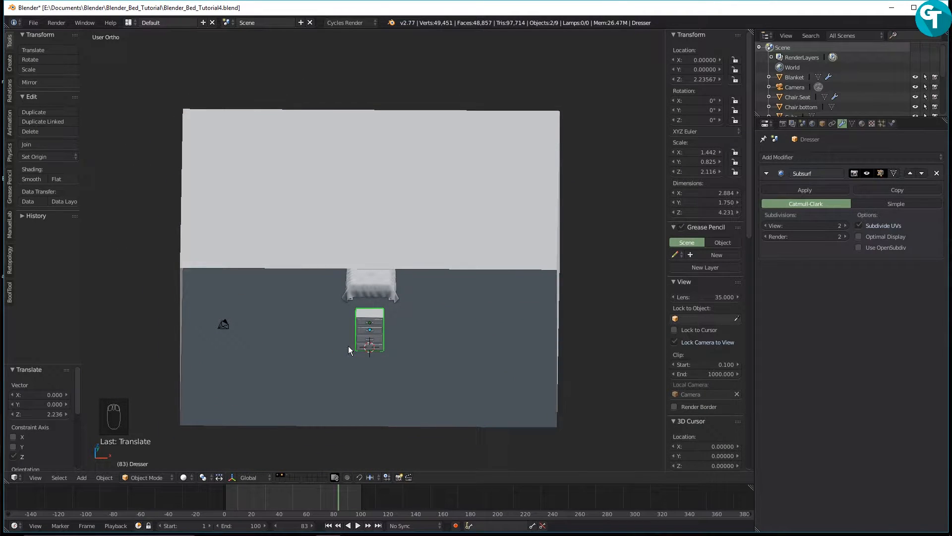
key(g)
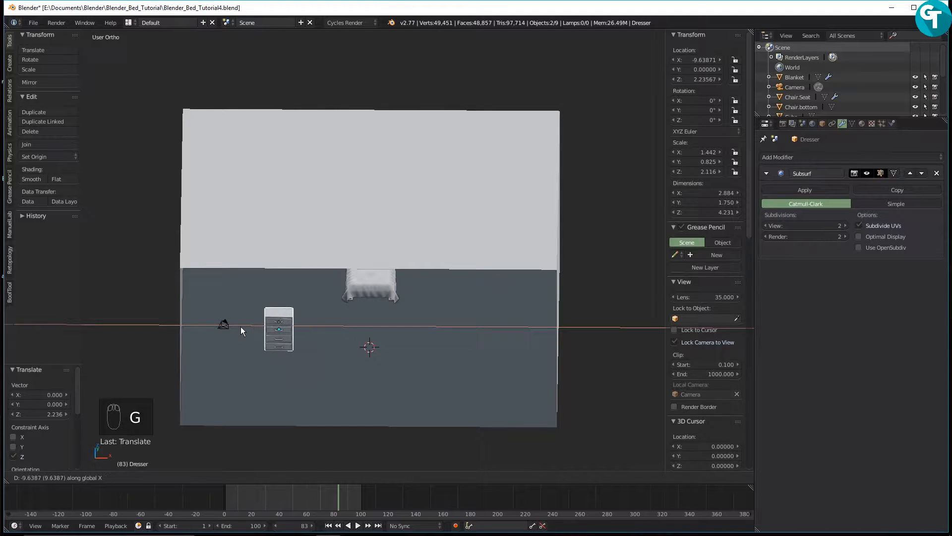
click(267, 320)
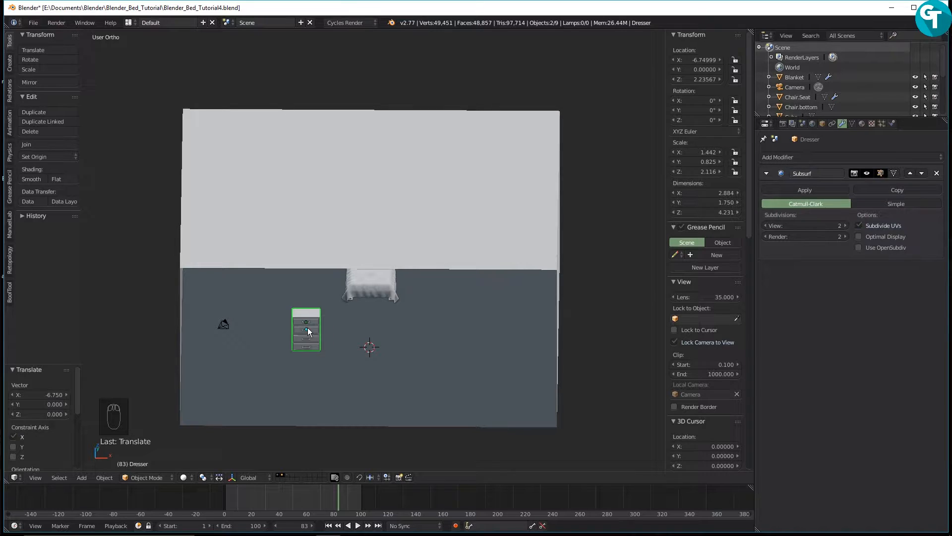
Move the dresser back along Y to about 12.37, placing it inside the room near the back wall
key(g)
key(y)
click(310, 234)
mouse_move(322, 301)
middle_down()
mouse_move(320, 293)
mouse_move(326, 307)
middle_up()
key(g)
key(y)
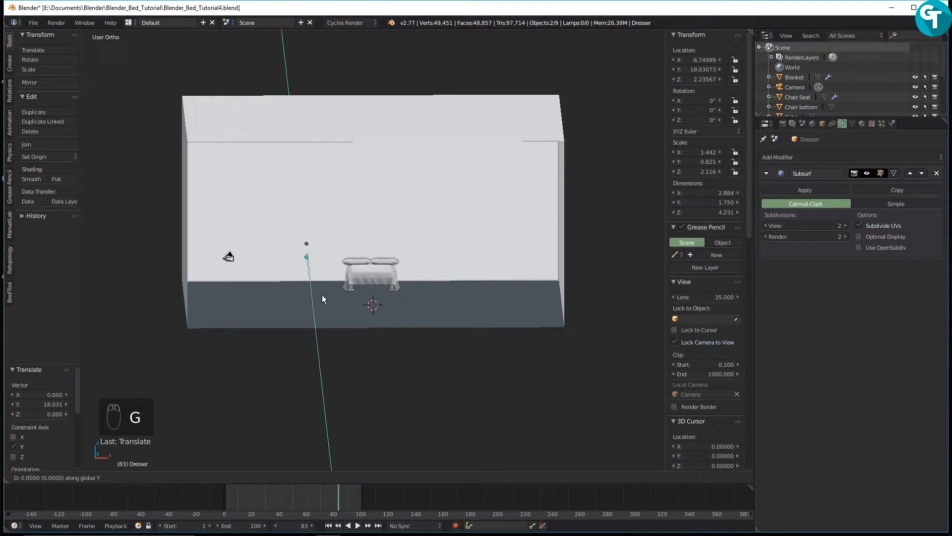
click(324, 302)
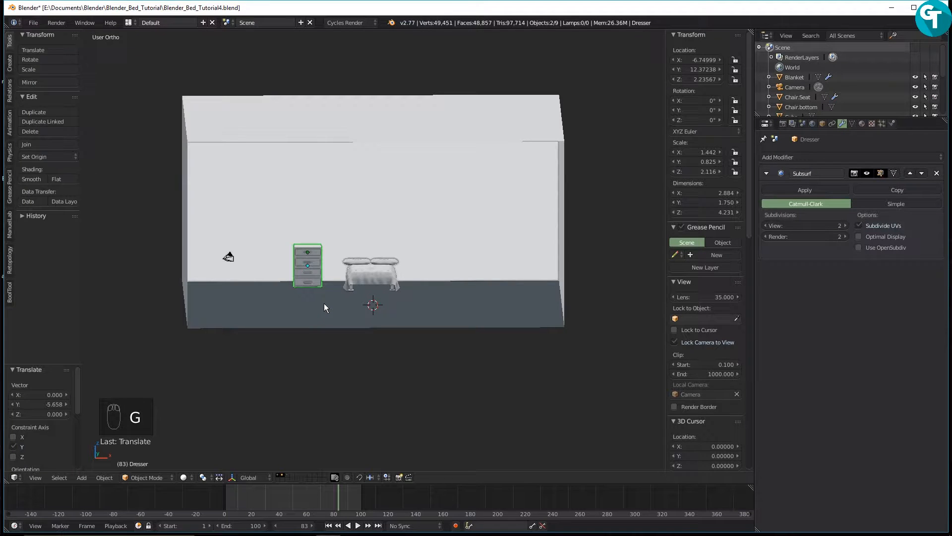
In the left wireframe view, move the dresser about 2.117 along Y toward the back wall
key(KP_3)
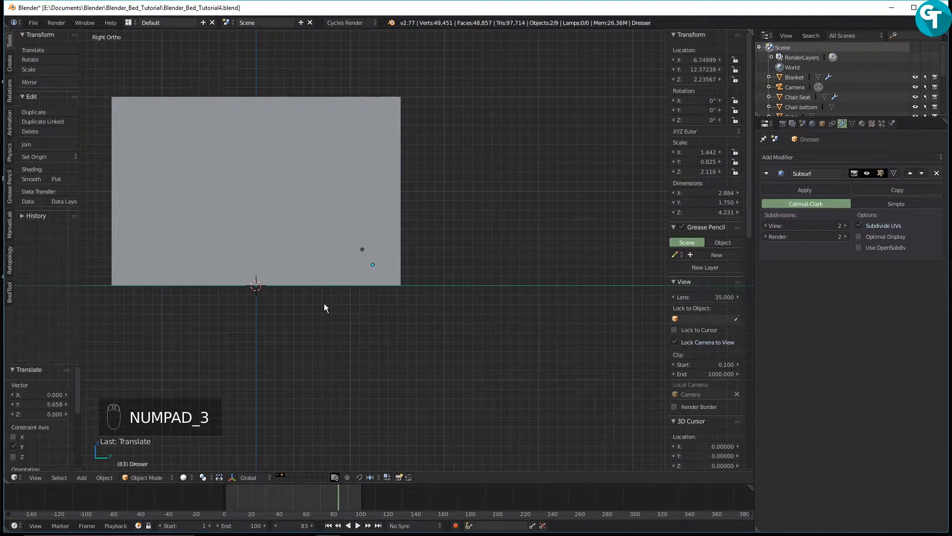
key(ctrl+KP_3)
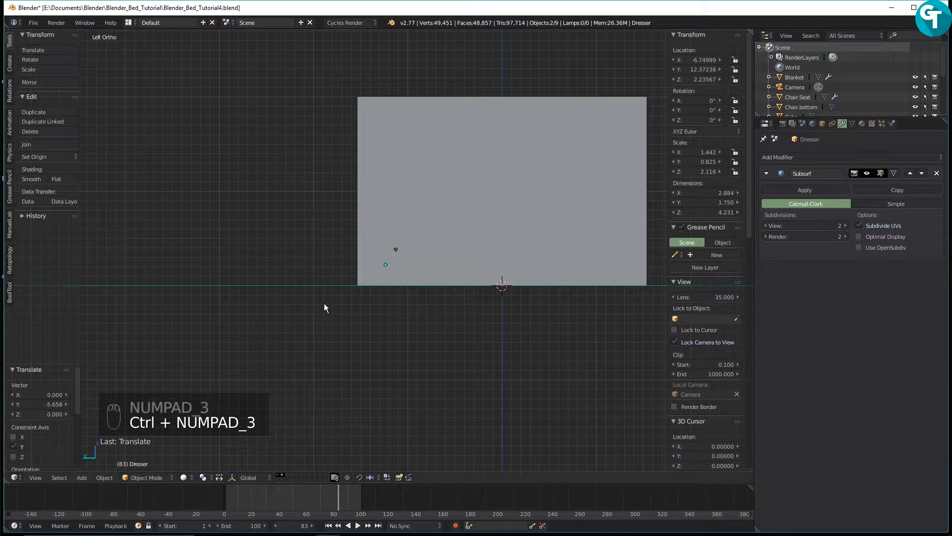
scroll(406, 261, up, 2)
shift+middle_drag(394, 264, 298, 289)
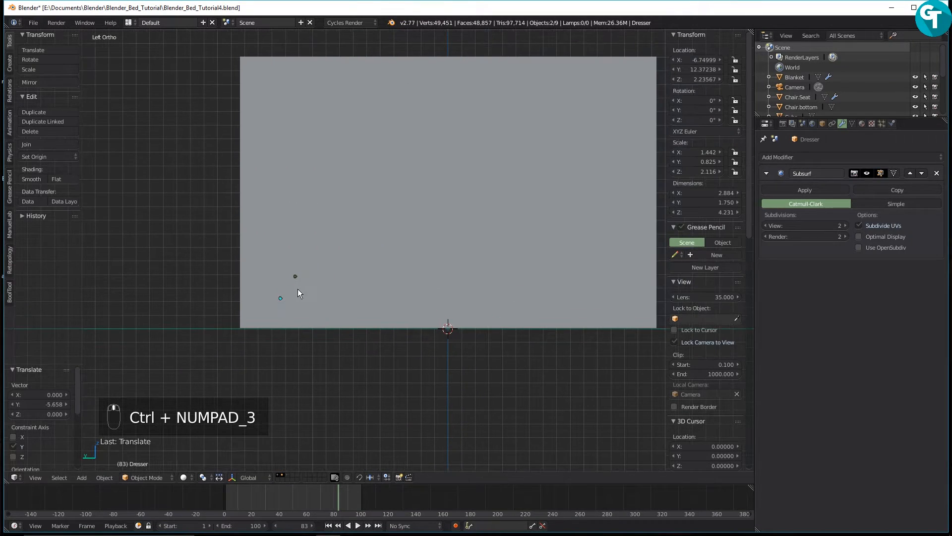
key(z)
click(364, 293)
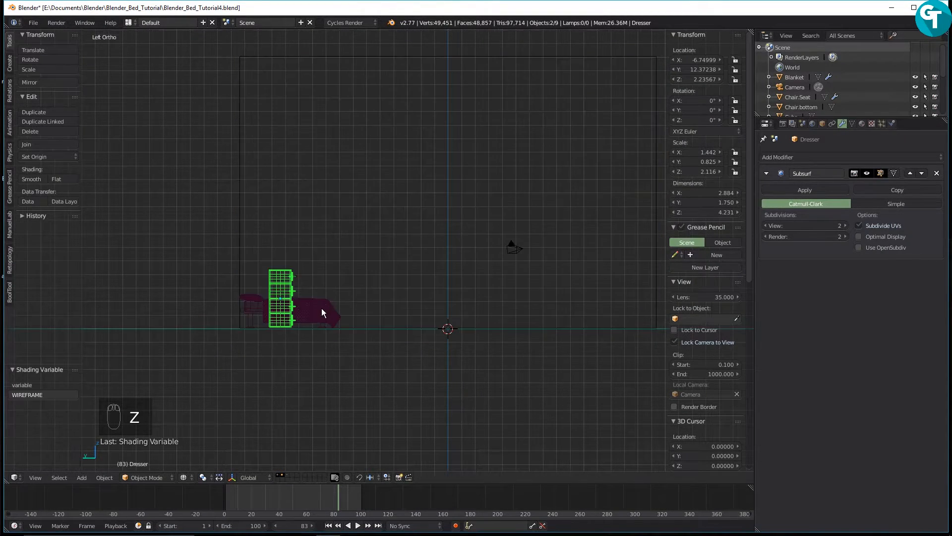
shift+middle_drag(308, 315, 456, 252)
scroll(382, 294, up, 4)
shift+middle_drag(291, 342, 453, 226)
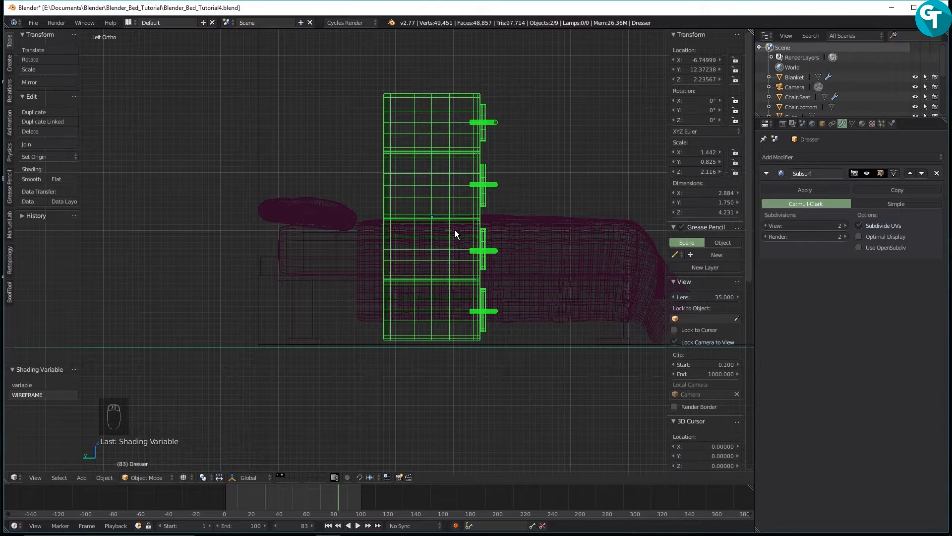
key(g)
key(y)
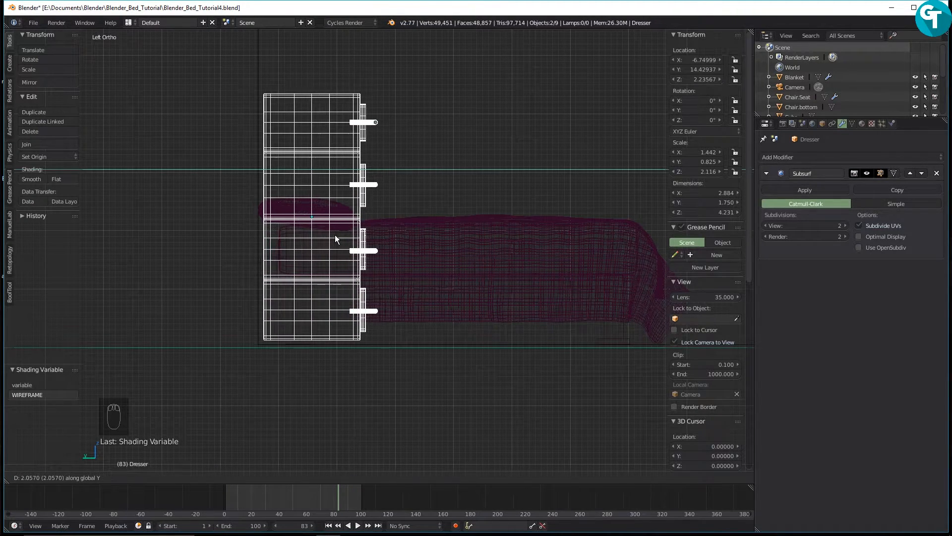
click(300, 241)
Fine-tune the dresser's position: lower it about 0.06 along Z to the floor and shift it about 0.023 along Y toward the wall
scroll(328, 329, up, 5)
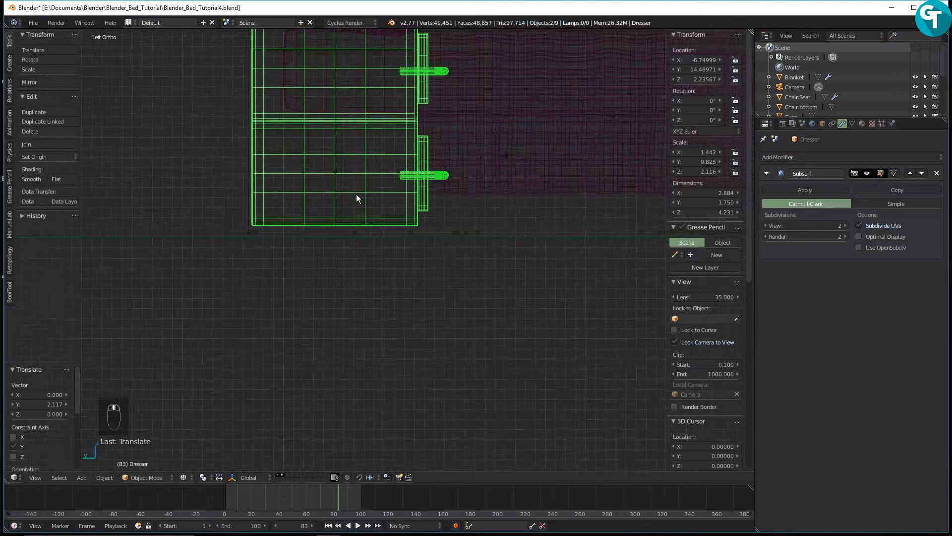
scroll(355, 194, up, 2)
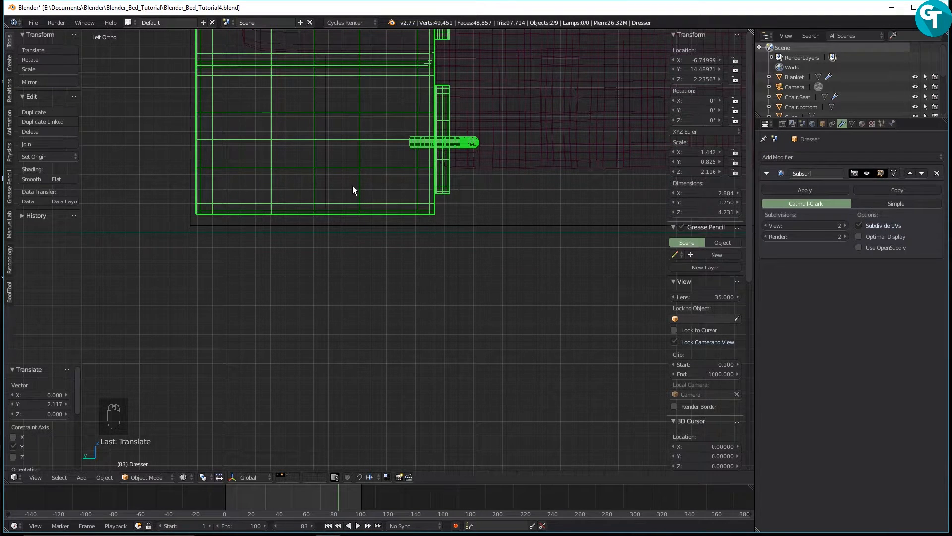
key(g)
key(z)
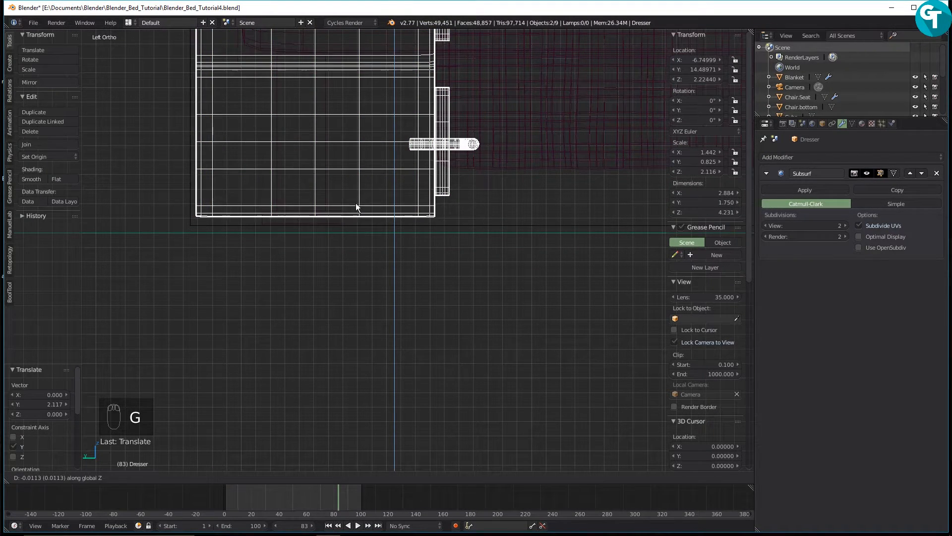
click(356, 277)
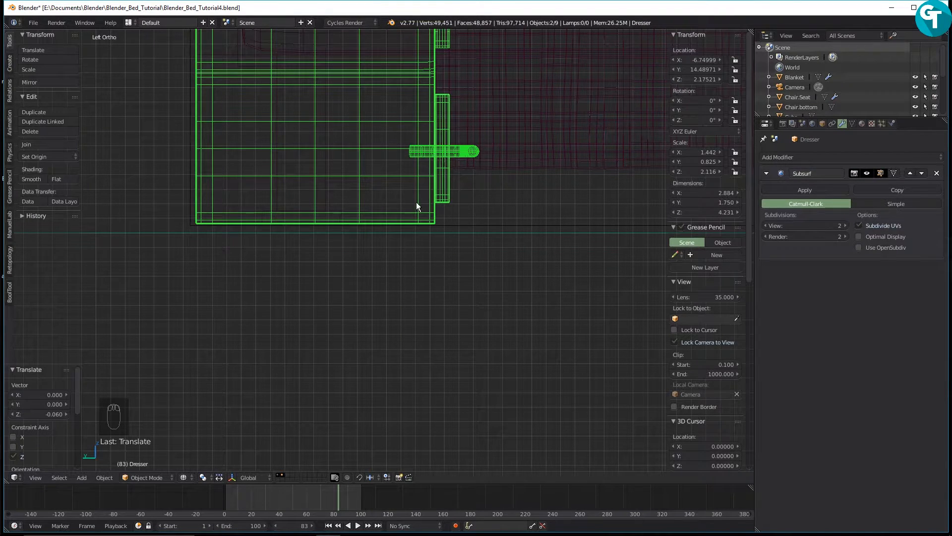
key(g)
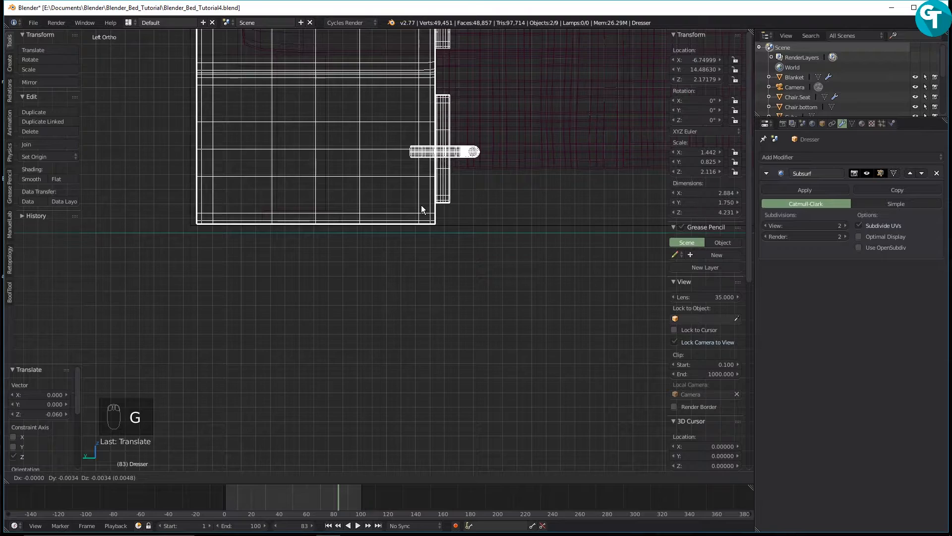
key(y)
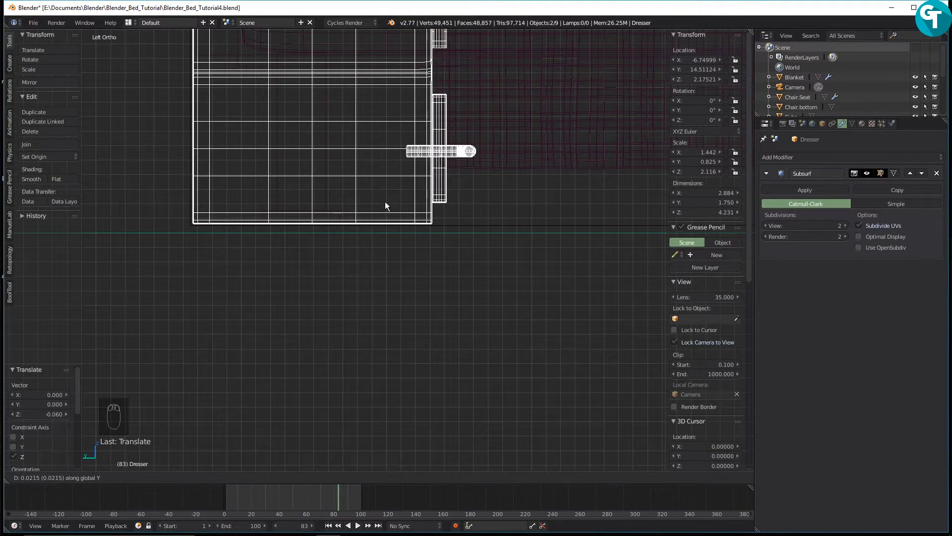
click(388, 205)
Check the dresser's placement beside the bed through the camera in solid shading
scroll(554, 213, down, 4)
middle_drag(553, 209, 289, 236)
key(KP_0)
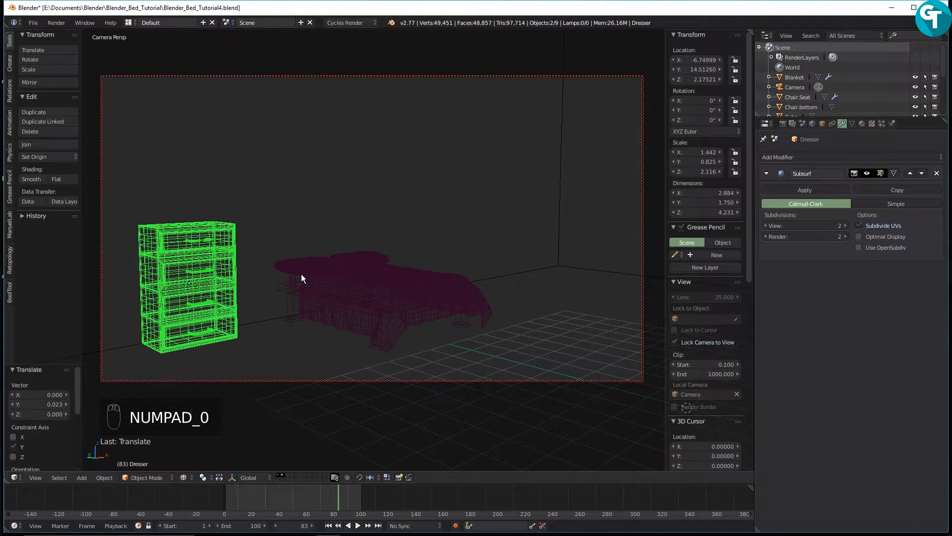
key(z)
click(293, 216)
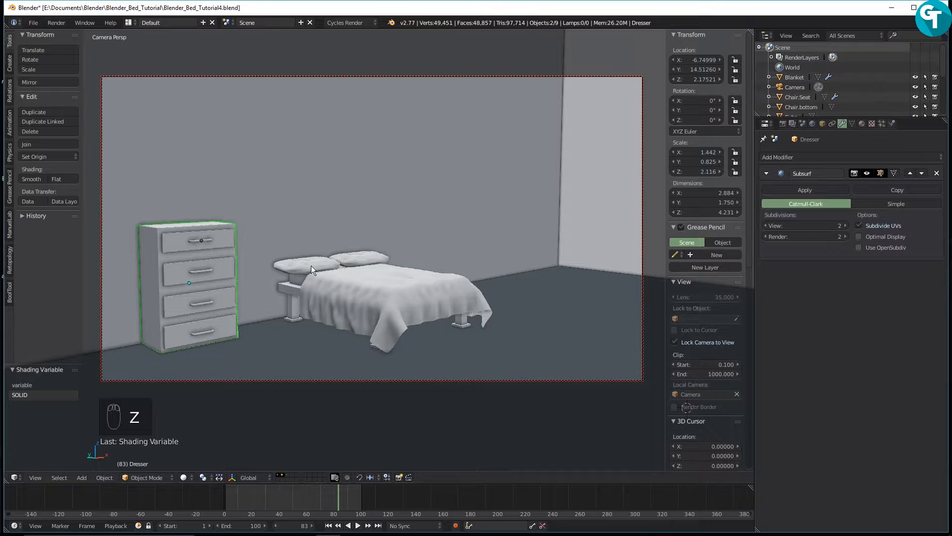
Adjust the camera angle slightly and show the third layer, with the desk and chair, alongside the bed and dresser layers
middle_drag(323, 285, 355, 296)
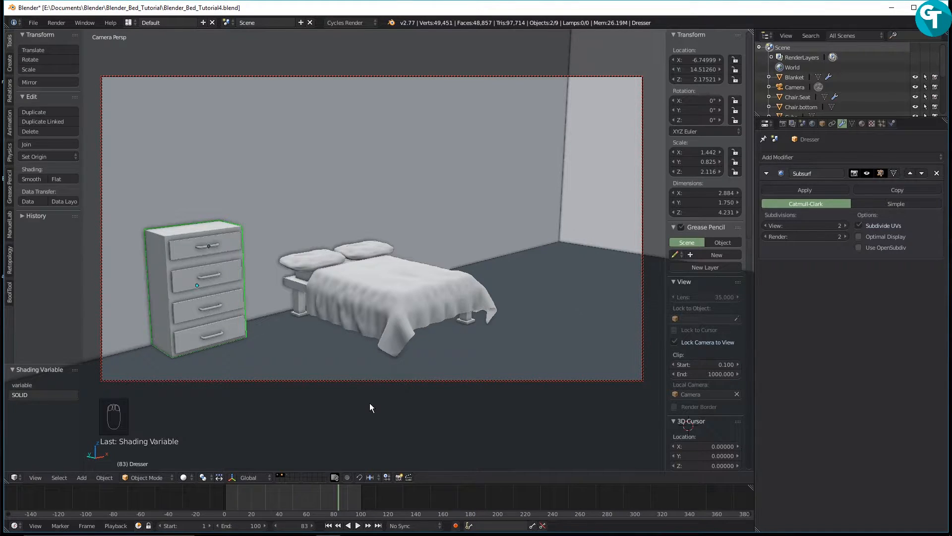
shift+click(285, 474)
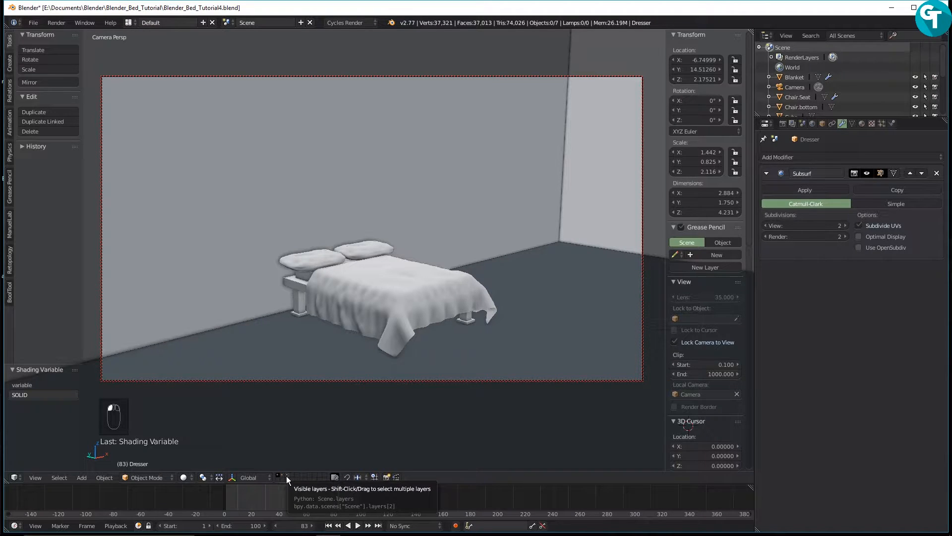
shift+click(284, 475)
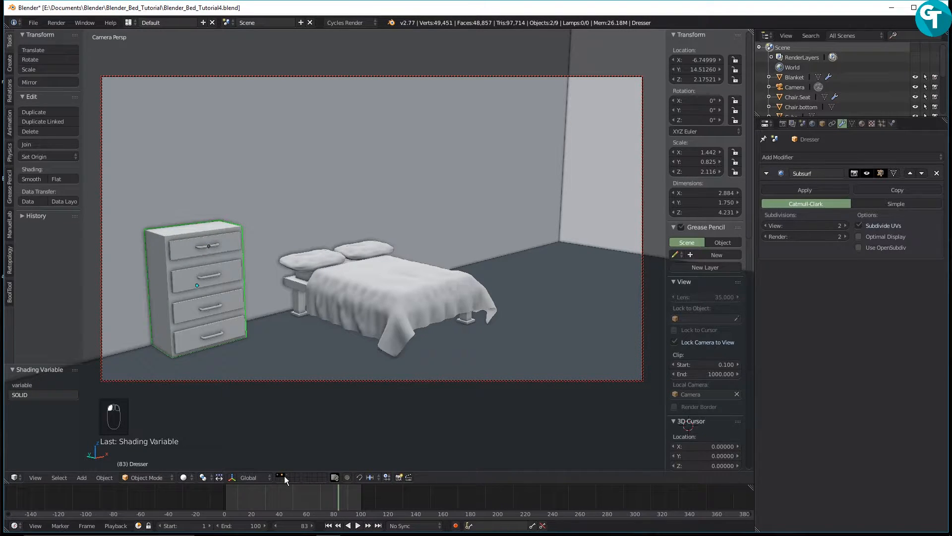
shift+click(288, 475)
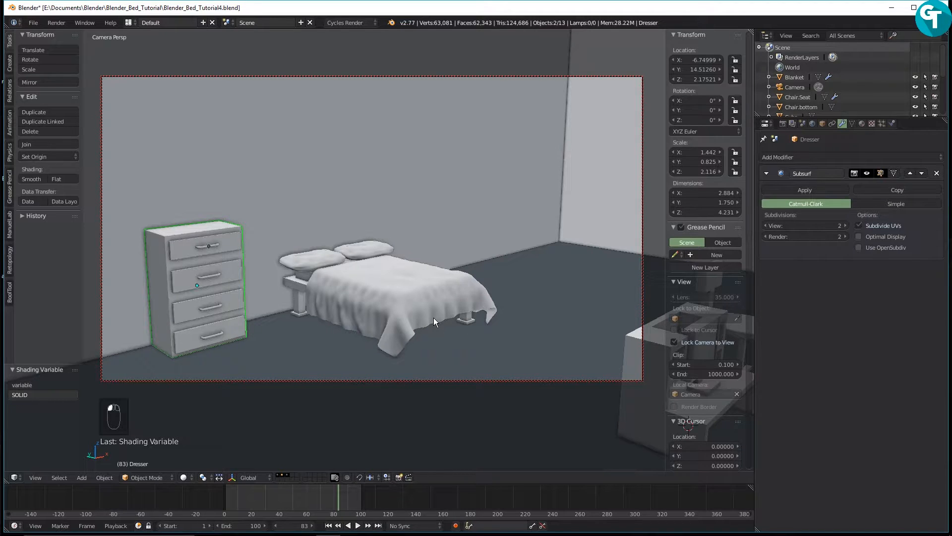
Scale the room cube by about 0.76 along X, narrowing it to a width of about 30.42
key(KP_0)
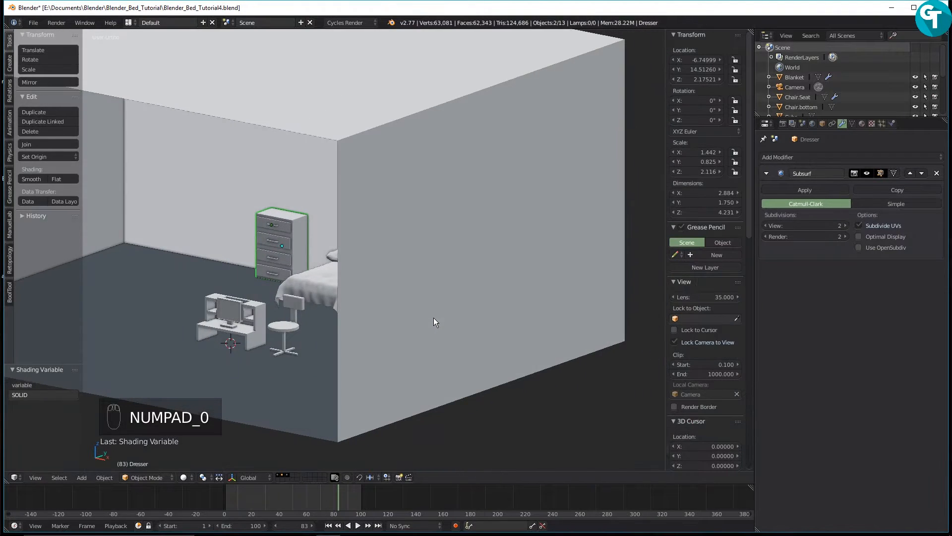
middle_drag(219, 367, 319, 345)
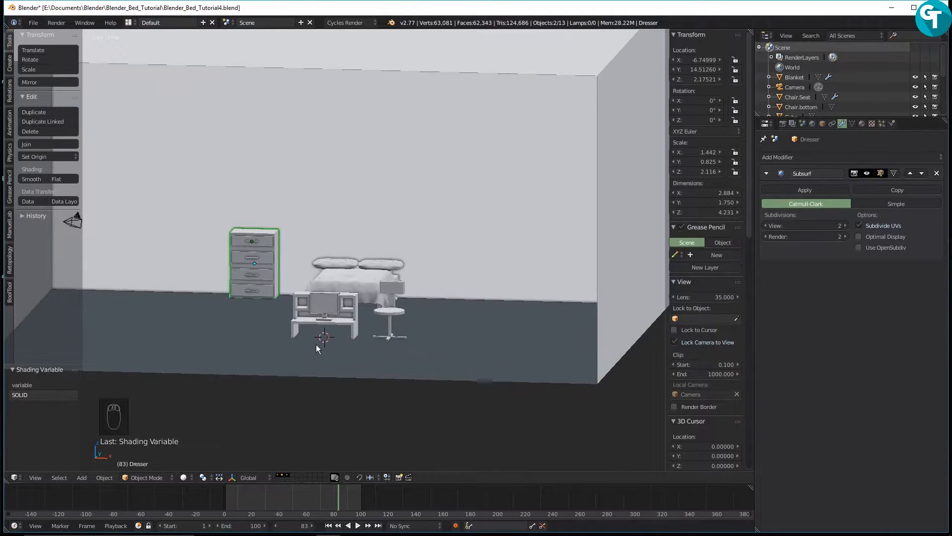
scroll(333, 314, down, 3)
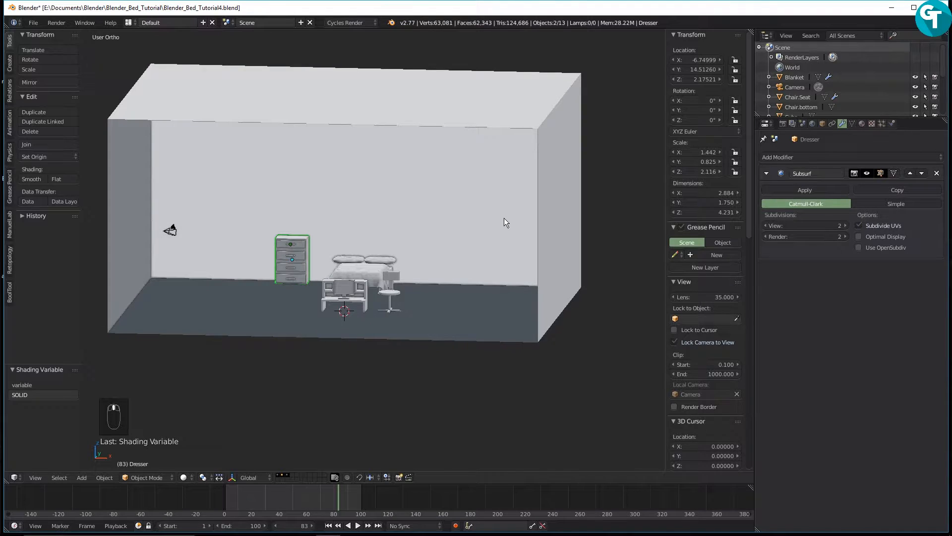
right_click(554, 208)
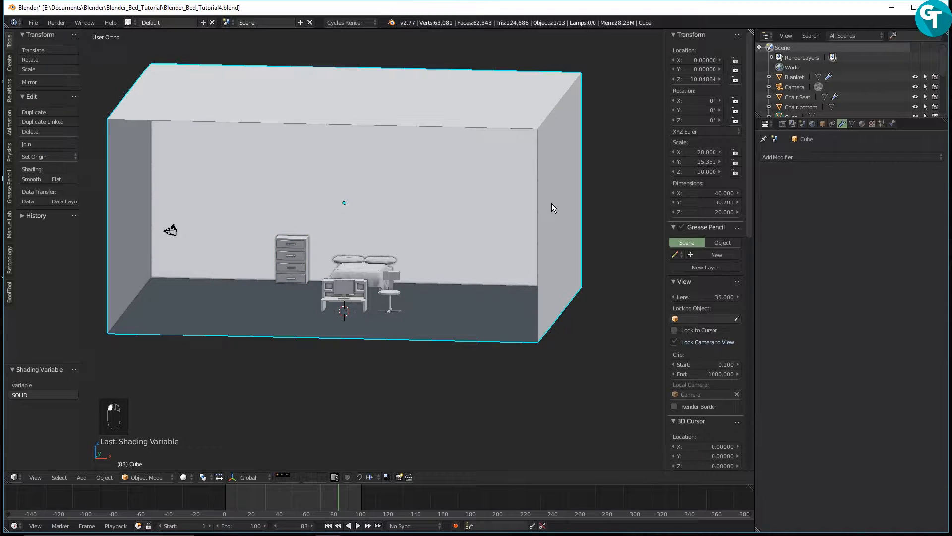
key(s)
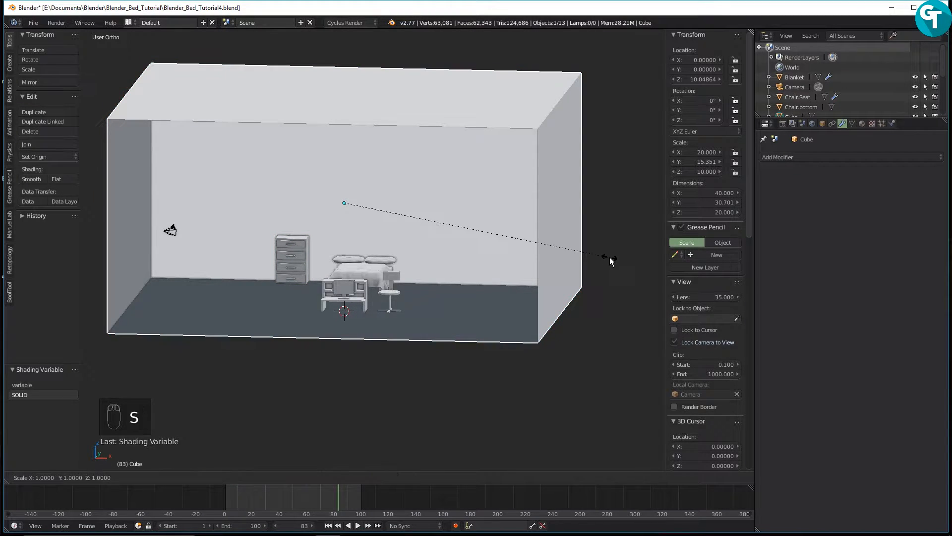
key(x)
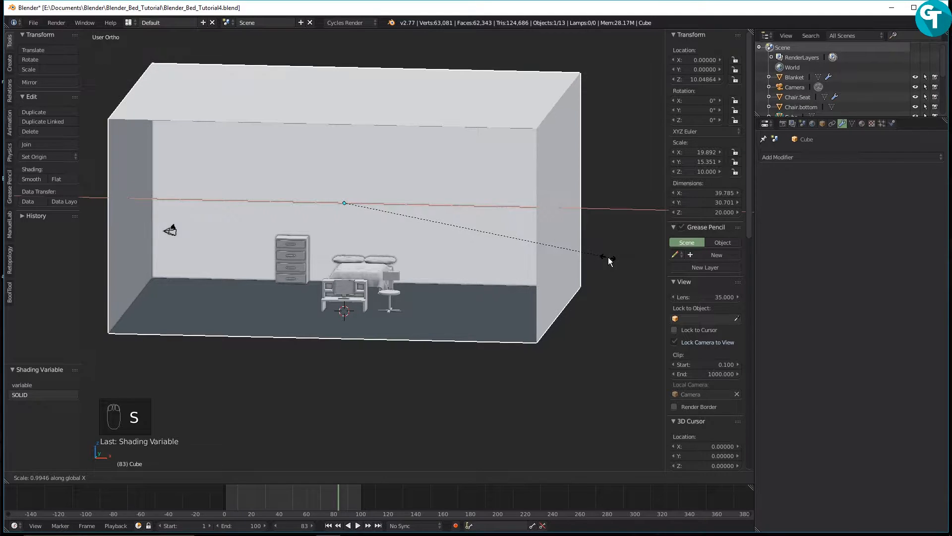
click(545, 251)
middle_drag(339, 276, 357, 286)
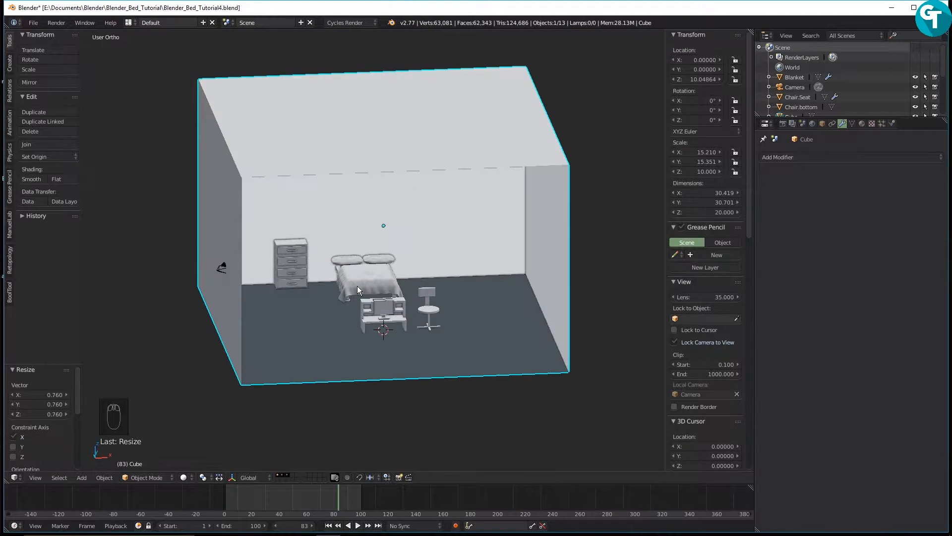
key(KP_0)
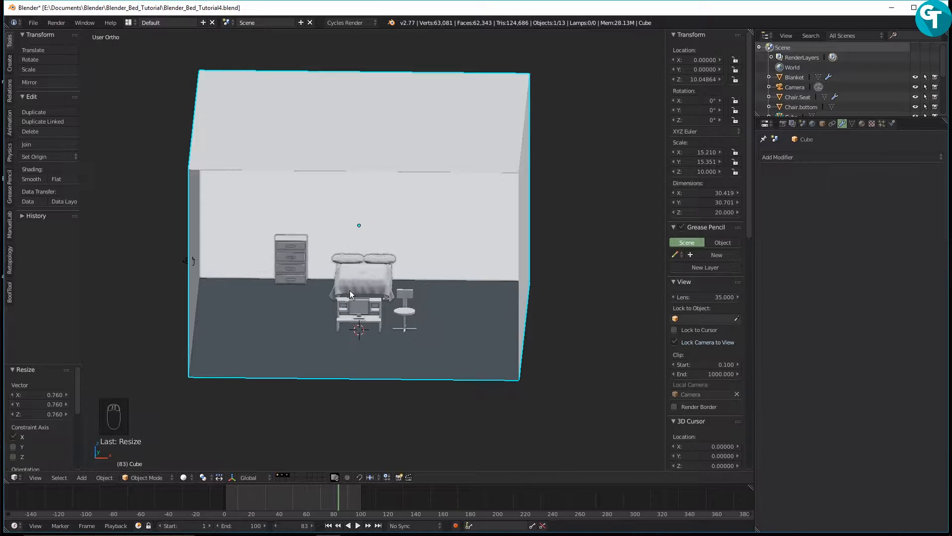
Select the monitor and desk through their shared group and rotate them -90° about Z
shift+middle_drag(360, 314, 330, 299)
right_click(244, 249)
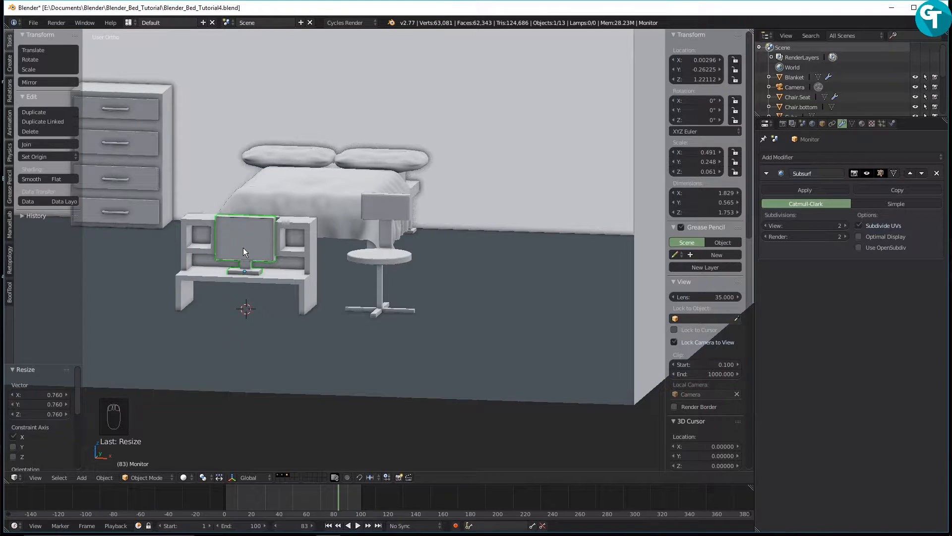
key(shift+g)
click(243, 248)
middle_drag(335, 252, 318, 274)
key(KP_1)
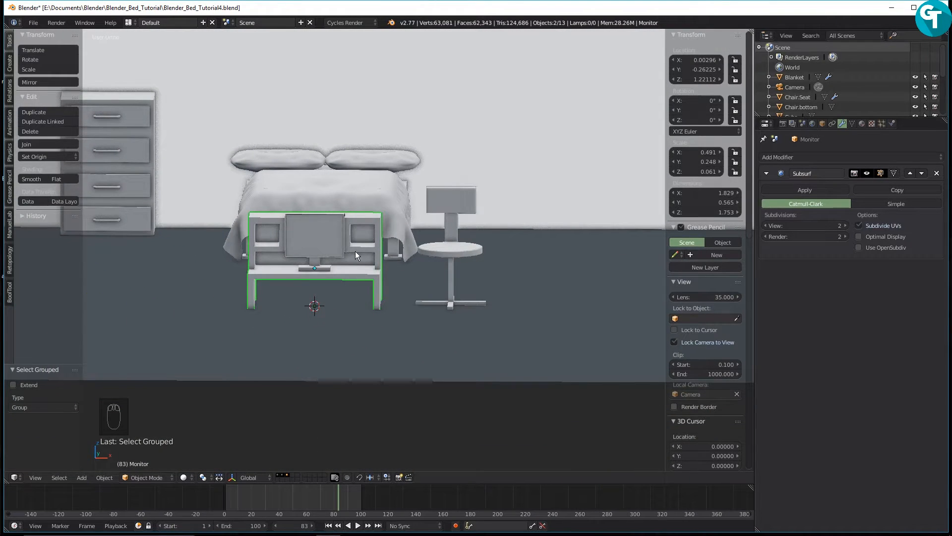
key(t)
key(r)
key(z)
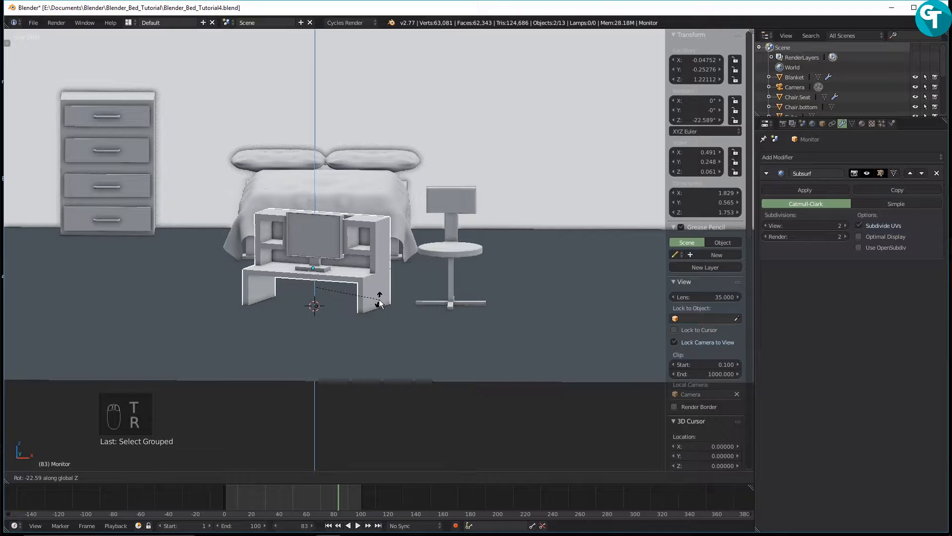
key(minus)
key(9)
key(0)
key(Return)
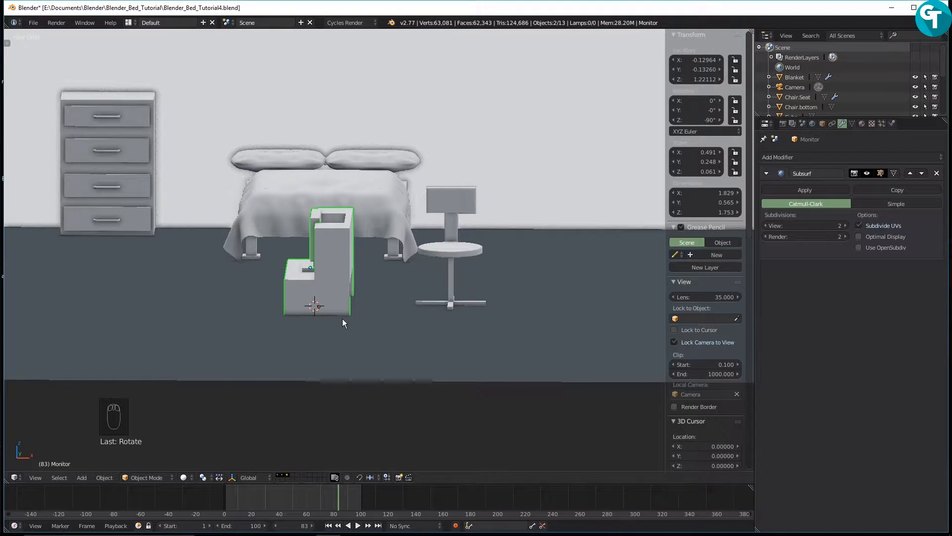
Raise the desk and monitor about 1.061 along Z so the desk's base rests on the floor
key(g)
key(z)
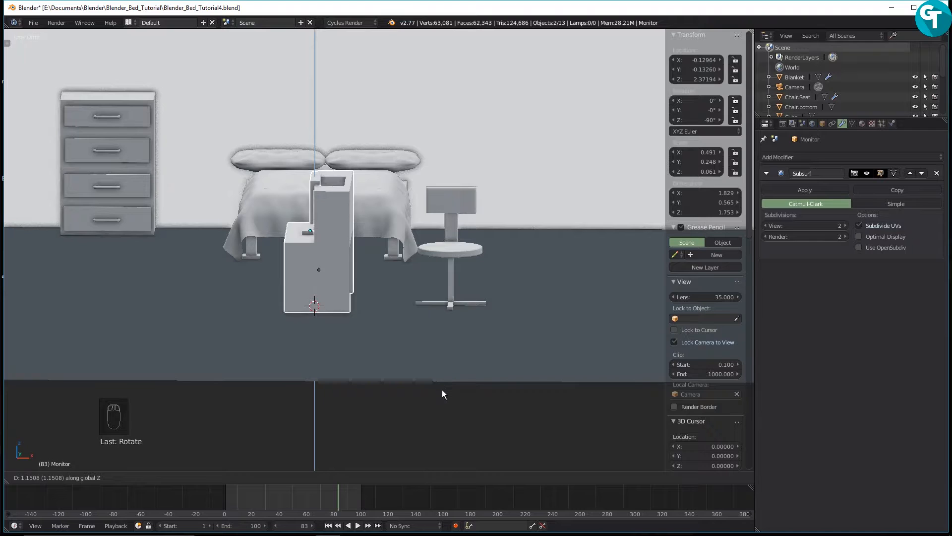
click(448, 418)
Try narrowing the room cube along X to a width of about 25.53, and undo the scaling
scroll(401, 322, down, 2)
shift+middle_drag(420, 311, 234, 365)
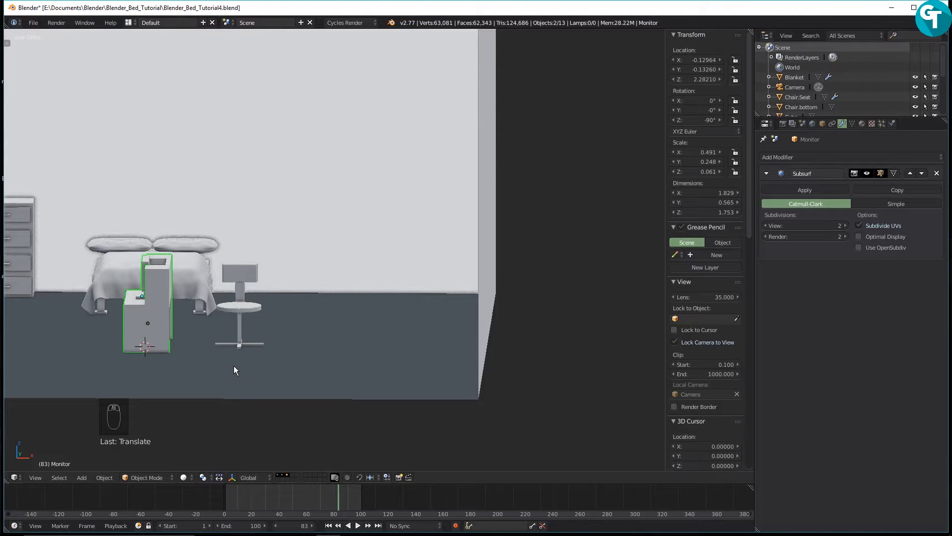
scroll(234, 370, down, 4)
mouse_move(347, 336)
middle_down()
mouse_move(379, 338)
mouse_move(358, 335)
middle_up()
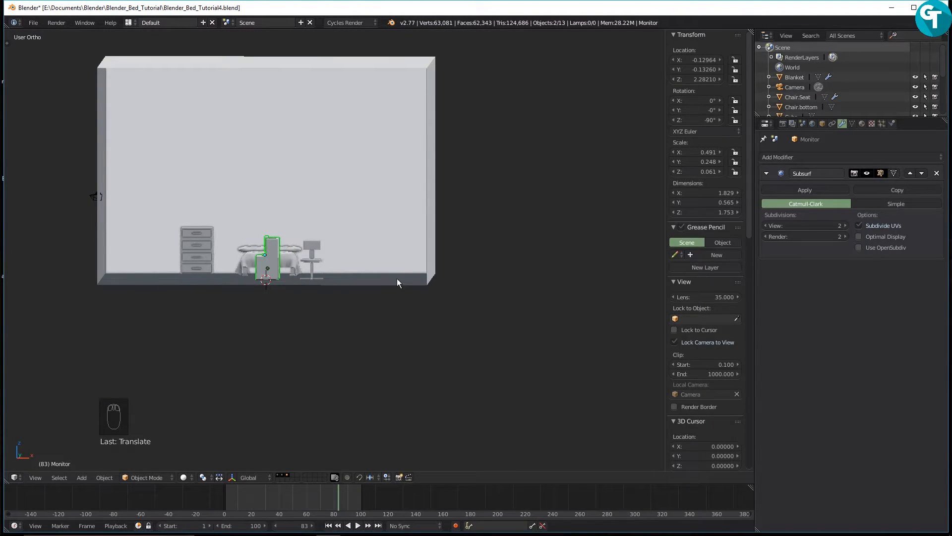
click(432, 243)
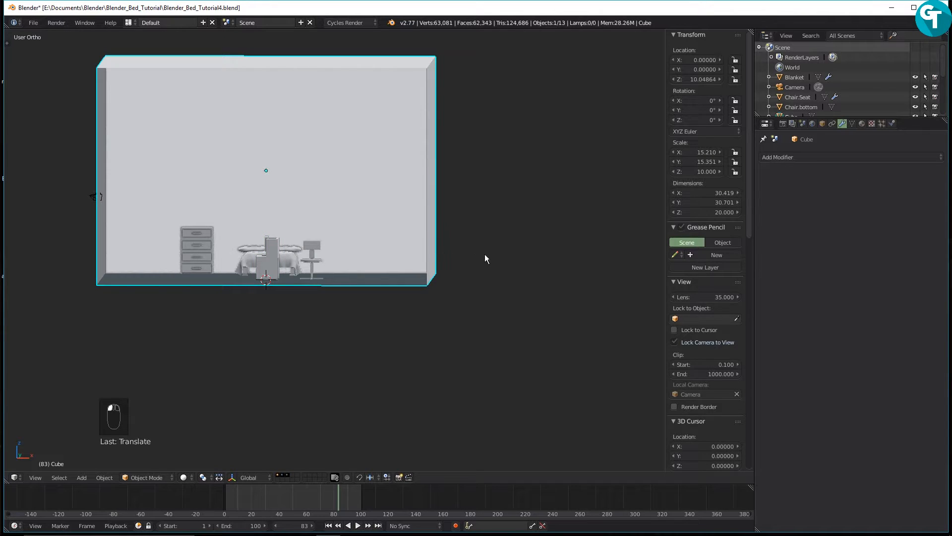
key(s)
key(x)
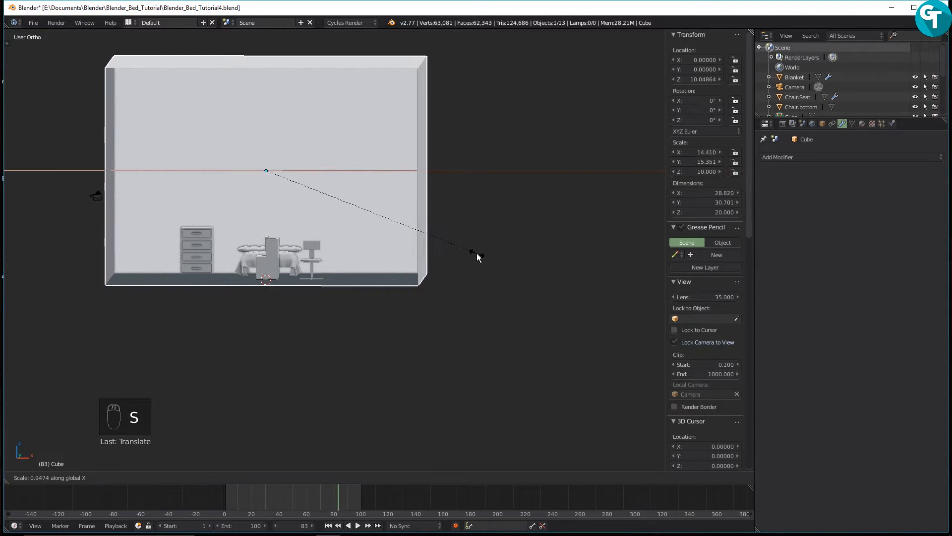
click(450, 253)
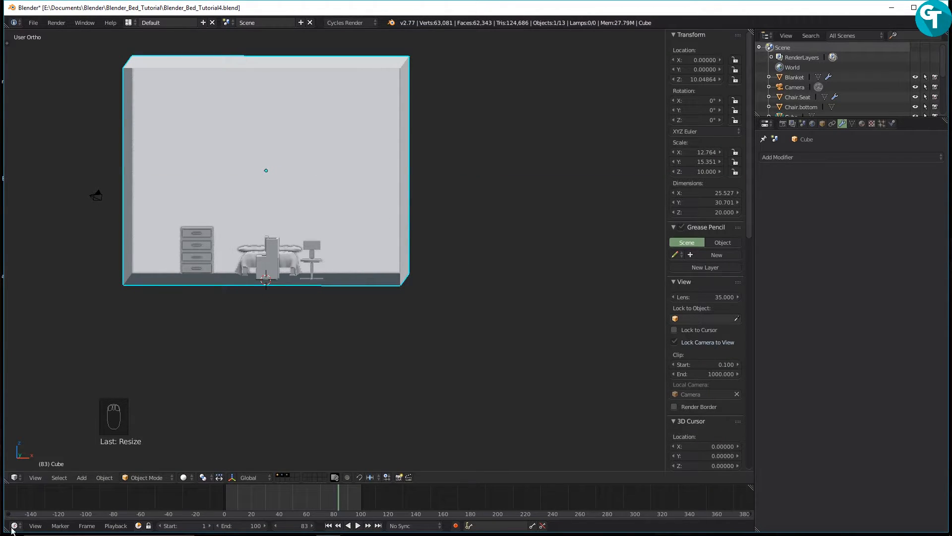
middle_drag(198, 400, 223, 367)
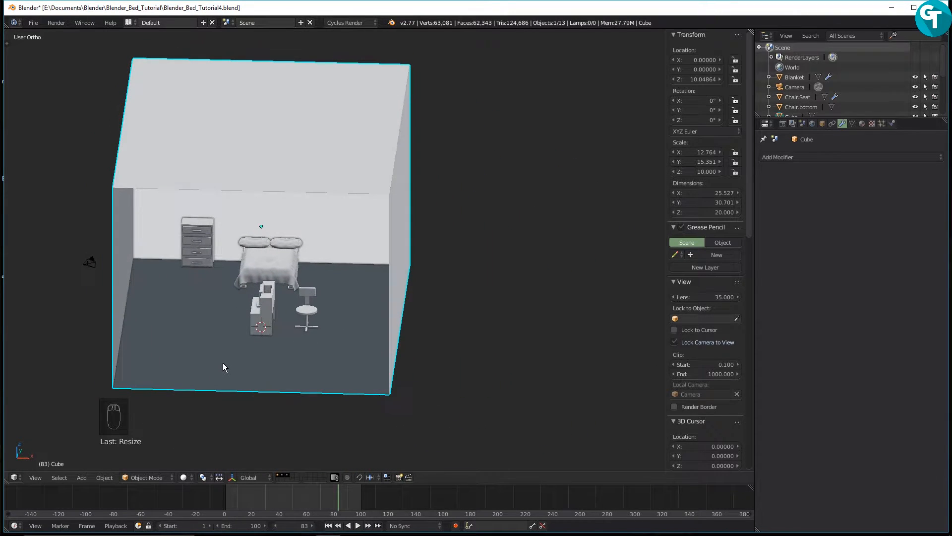
key(ctrl+z)
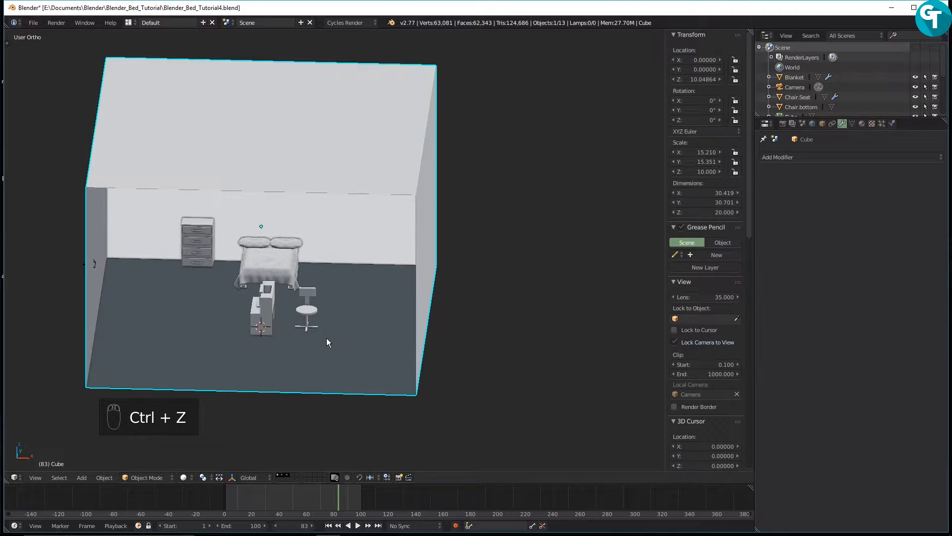
Select the desk and monitor group and move it along X to about 14.05, against the right-hand wall
middle_drag(320, 340, 325, 330)
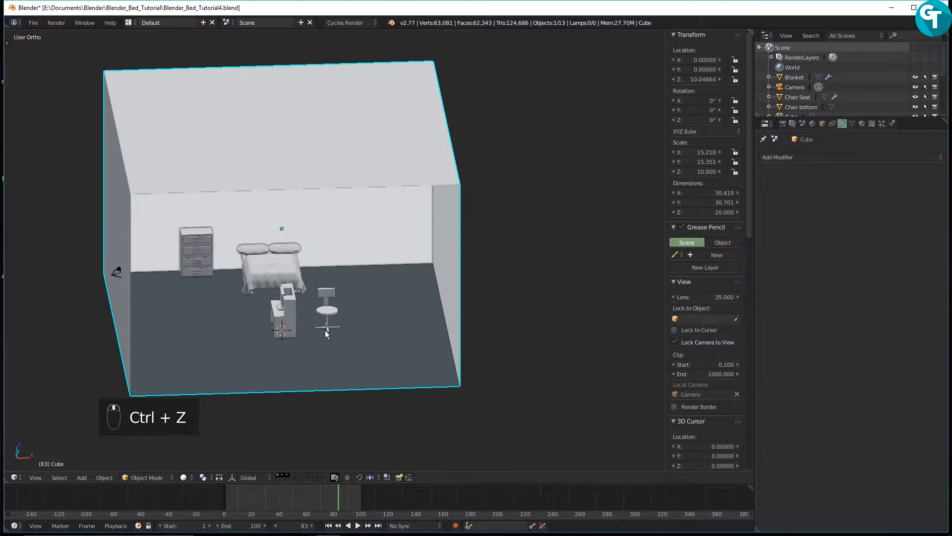
right_click(294, 310)
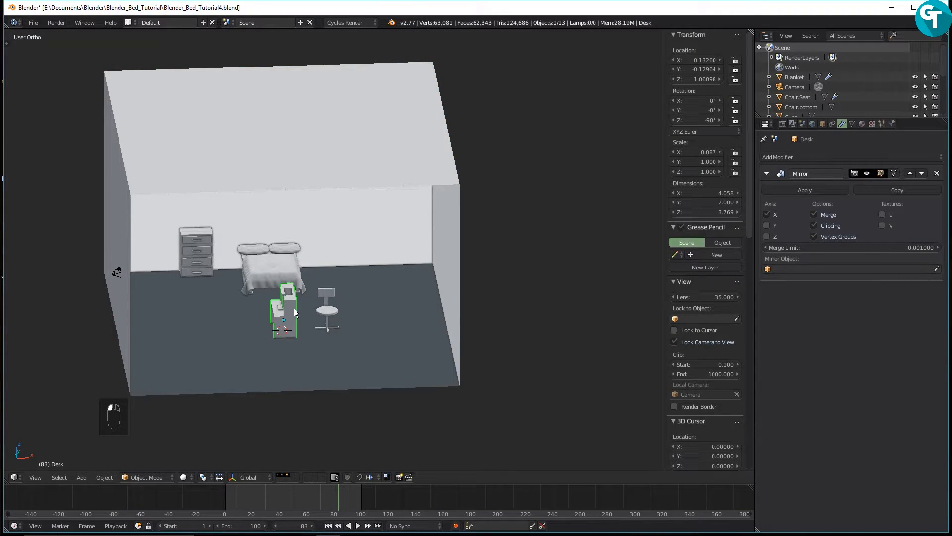
key(shift+g)
click(295, 310)
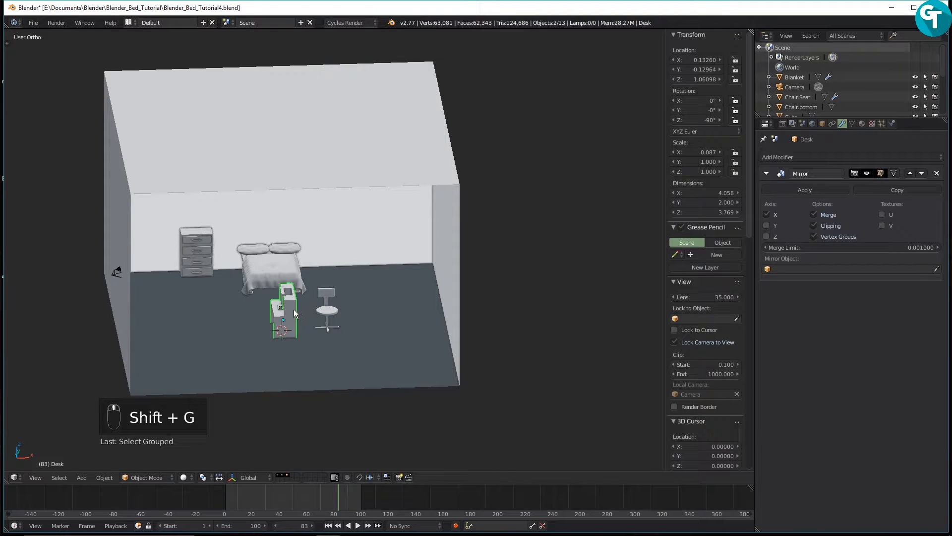
key(KP_1)
key(g)
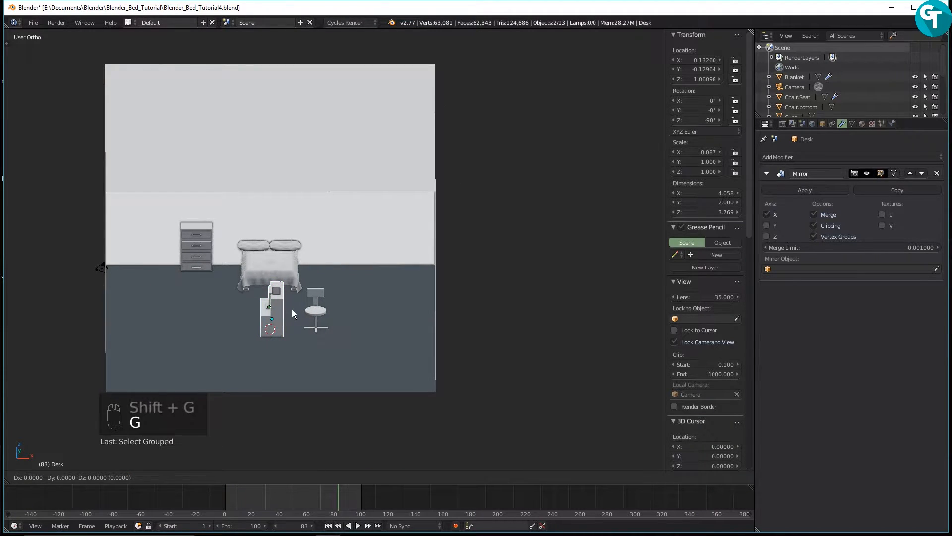
key(x)
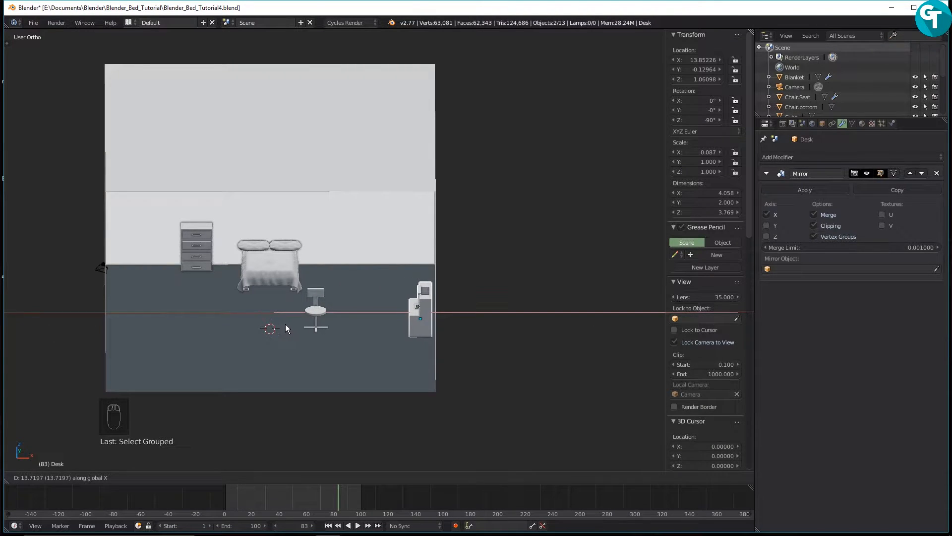
click(307, 325)
Move the desk and monitor along Y to about 12.26, toward the back wall
key(g)
key(y)
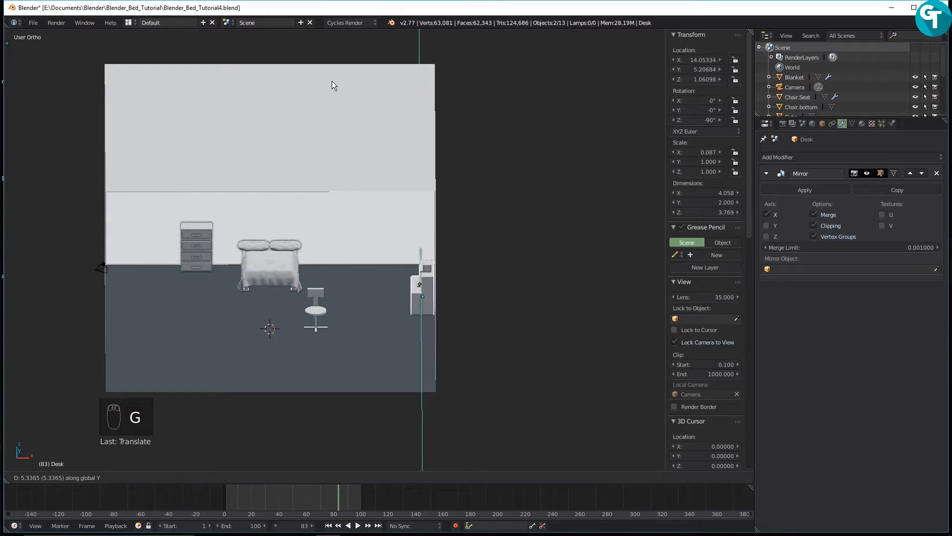
click(384, 227)
In the right wireframe view, move the desk and monitor along Y to about 13.29, fitting the desk against the back wall
middle_drag(491, 287, 406, 289)
key(KP_3)
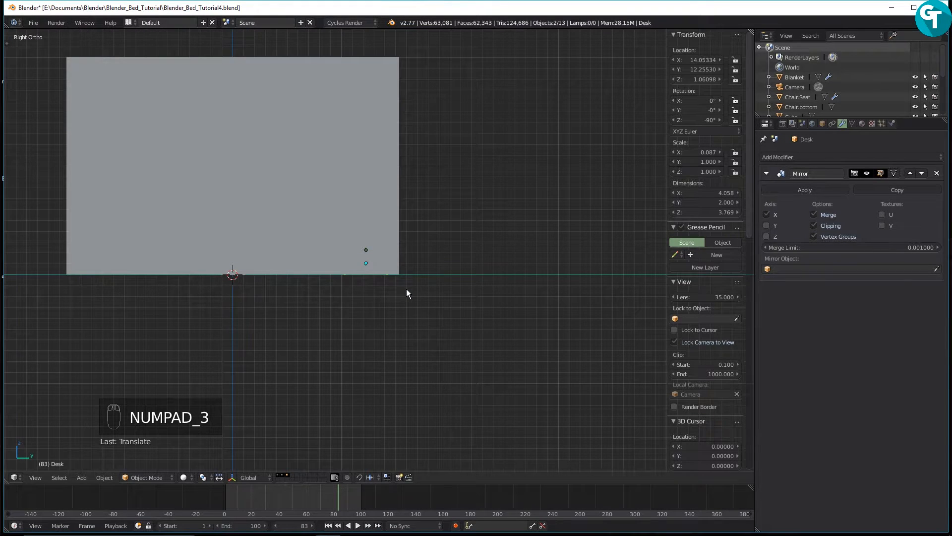
key(z)
click(460, 287)
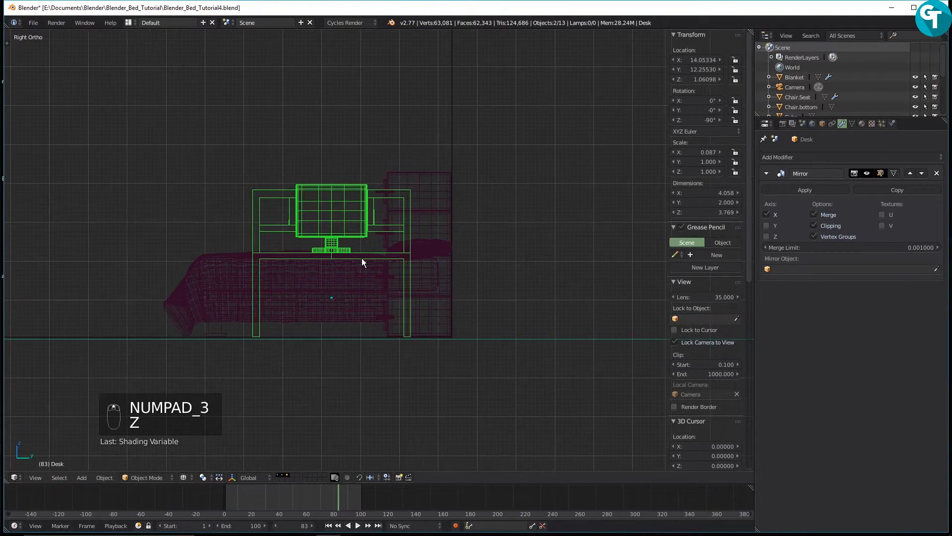
scroll(361, 258, up, 2)
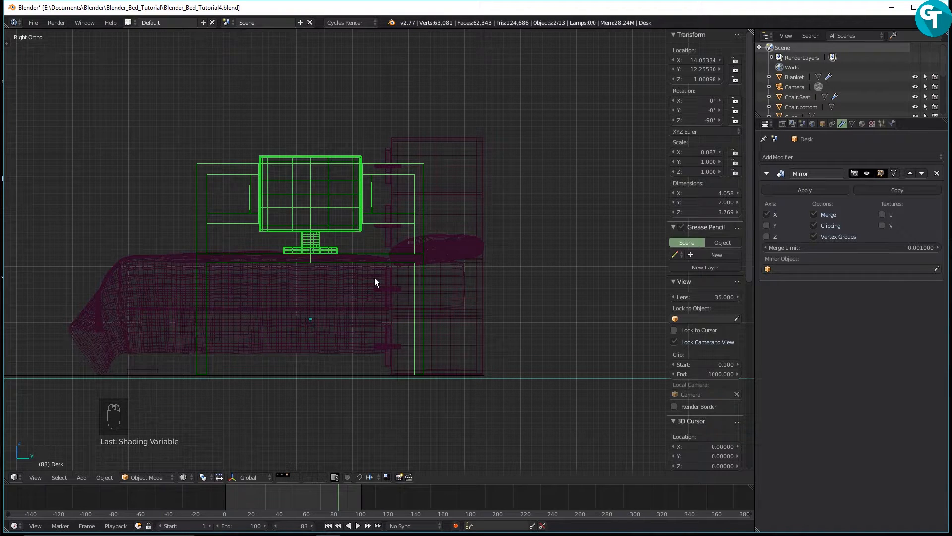
key(g)
key(y)
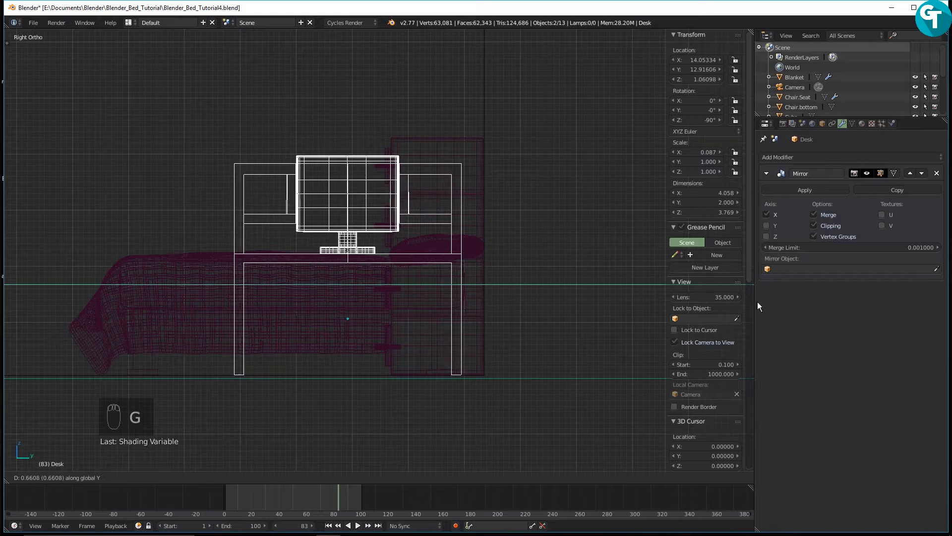
click(207, 290)
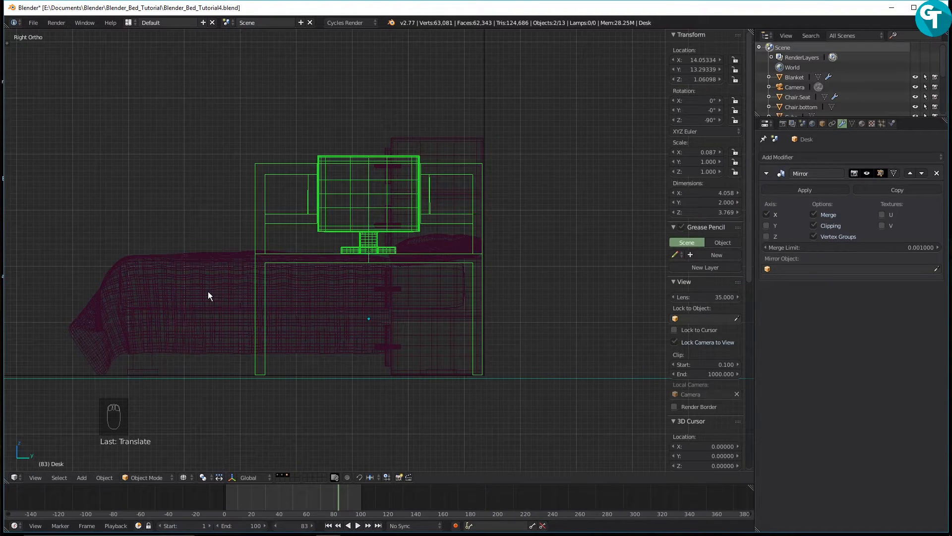
Select the whole chair, seat and base together, and rotate it 90° around the Z axis
scroll(209, 199, down, 1)
scroll(210, 199, down, 1)
middle_drag(231, 219, 313, 246)
scroll(272, 230, down, 4)
middle_drag(359, 309, 320, 318)
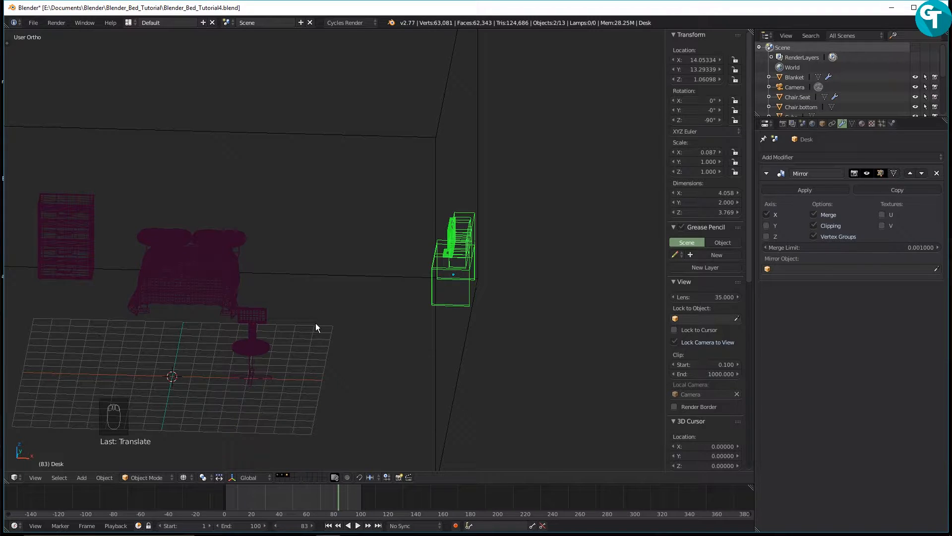
scroll(369, 290, down, 2)
middle_drag(330, 317, 347, 299)
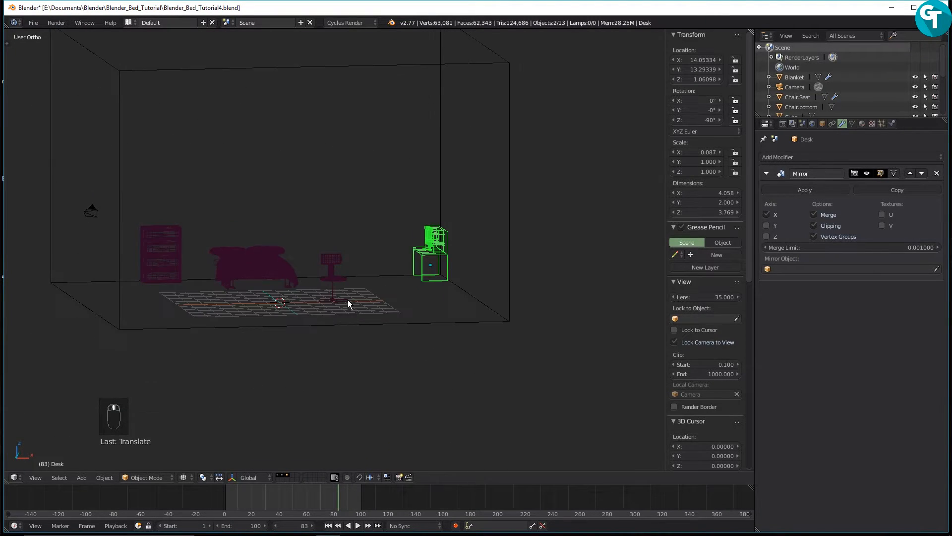
scroll(352, 288, up, 3)
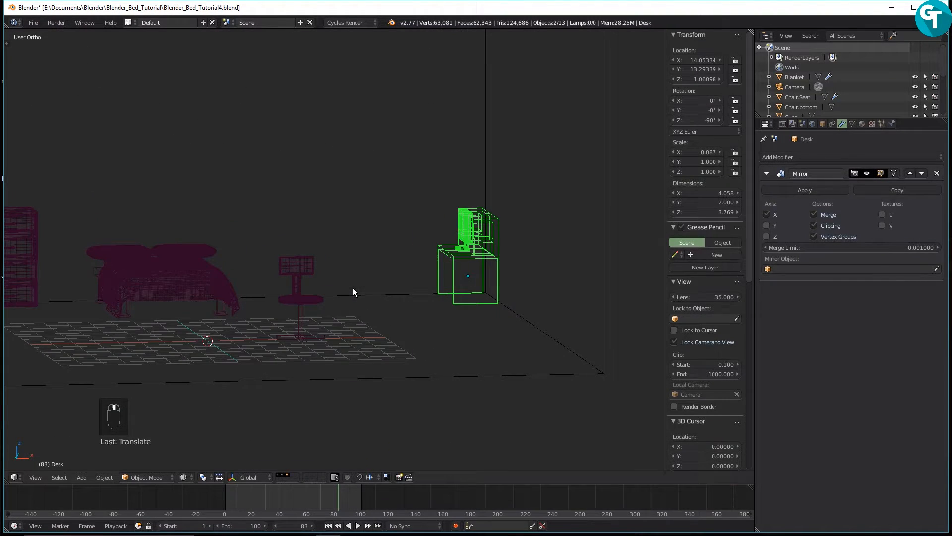
right_click(307, 292)
right_click(306, 287)
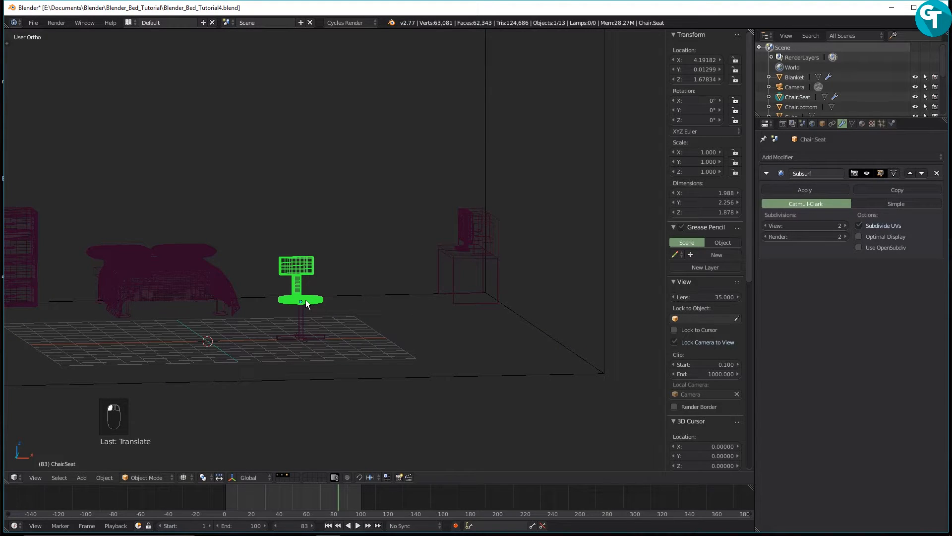
key(shift+g)
click(306, 299)
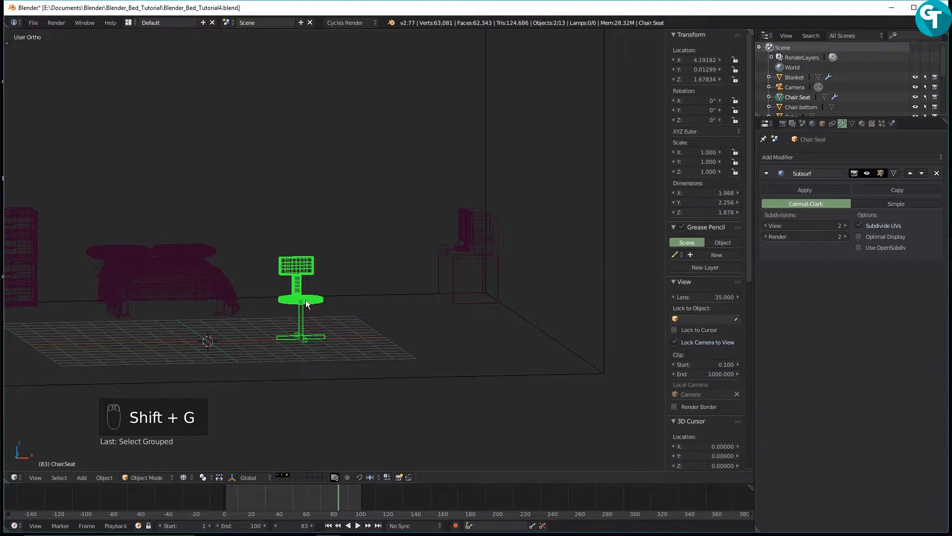
key(r)
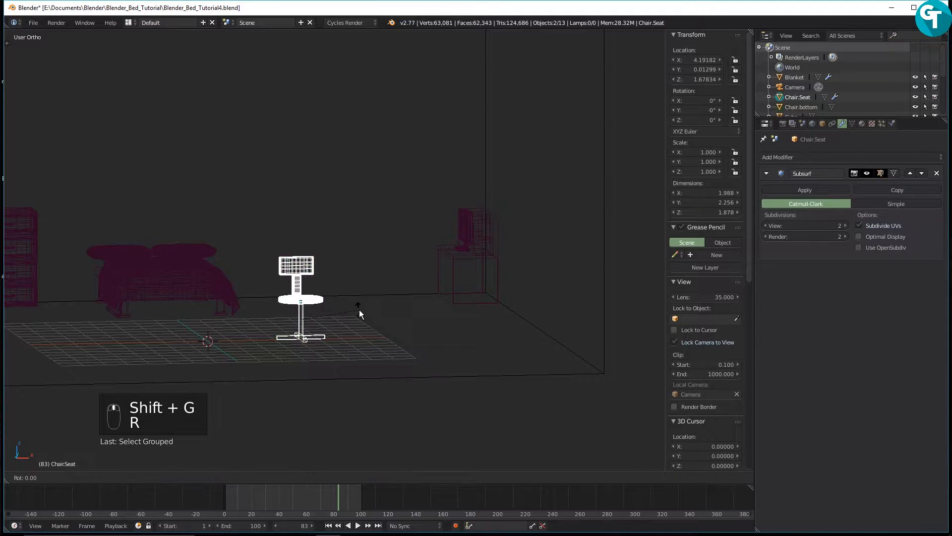
text(z)
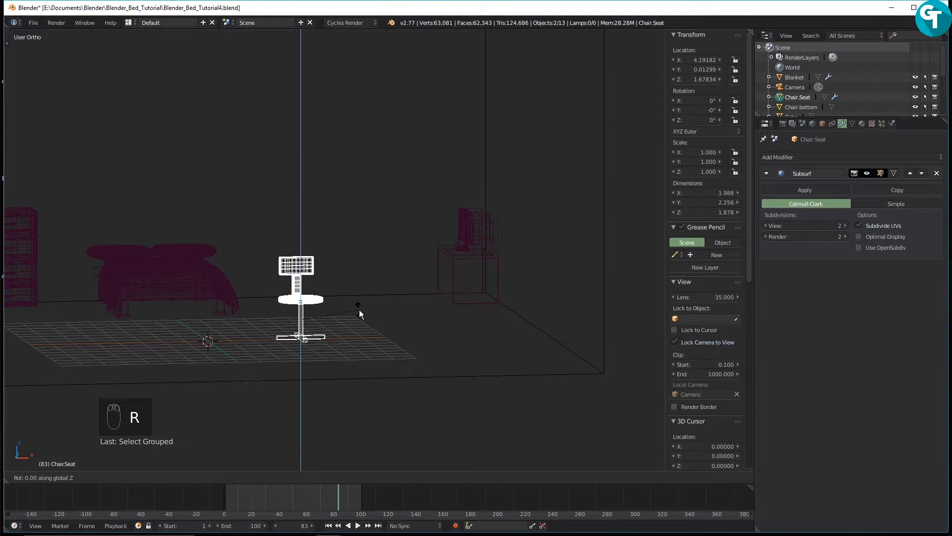
text(90)
key(Return)
In the top view, move the chair in front of the desk, to about X 11.83 and Y 12.92
middle_drag(360, 309, 318, 340)
key(KP_7)
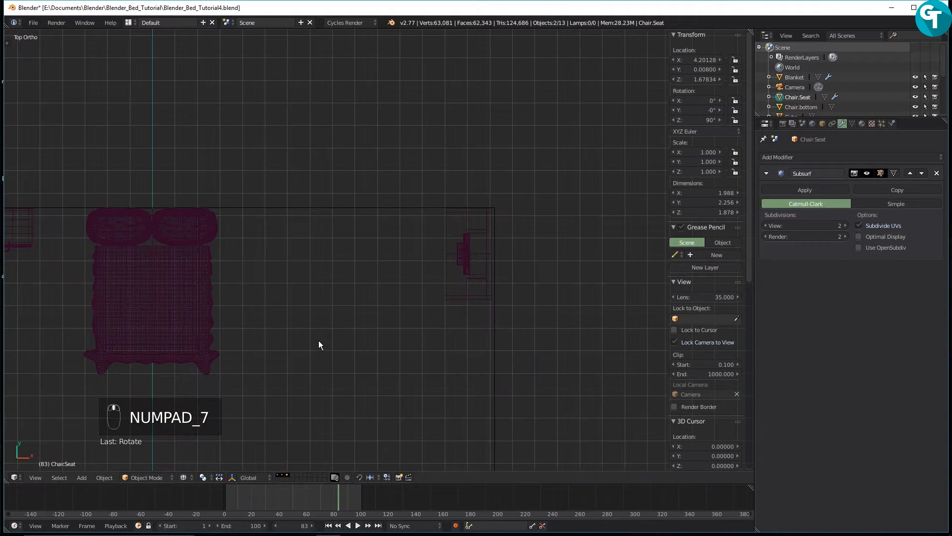
shift+middle_drag(309, 347, 195, 189)
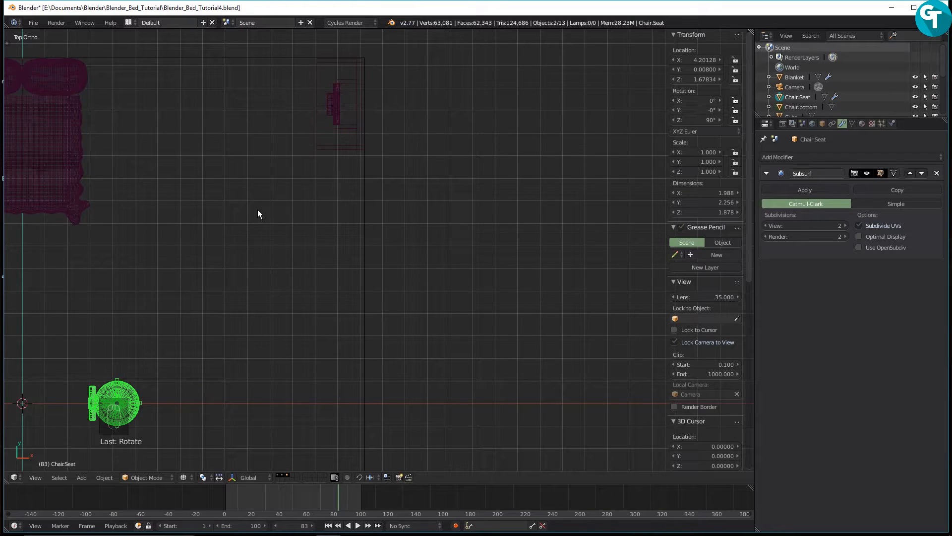
key(g)
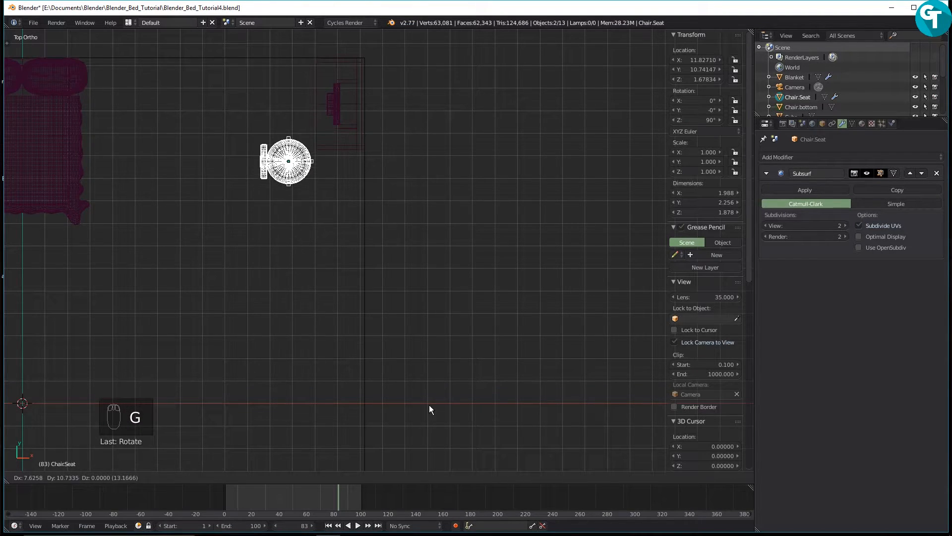
click(429, 359)
Switch to solid shading and raise the chair along Z, bringing the seat to about 1.73 so the base rests on the floor
mouse_move(280, 258)
middle_down()
mouse_move(281, 266)
mouse_move(299, 167)
mouse_move(342, 200)
mouse_move(313, 227)
mouse_move(429, 208)
mouse_move(391, 244)
mouse_move(381, 232)
mouse_move(328, 253)
mouse_move(488, 272)
middle_up()
key(z)
click(298, 121)
scroll(337, 249, up, 6)
mouse_move(245, 280)
middle_down()
mouse_move(233, 257)
mouse_move(248, 275)
middle_up()
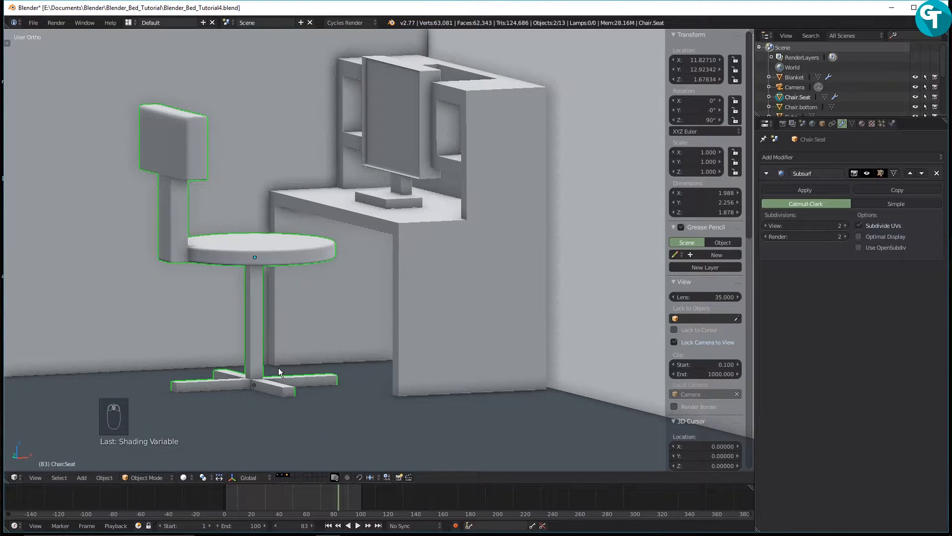
key(g)
key(z)
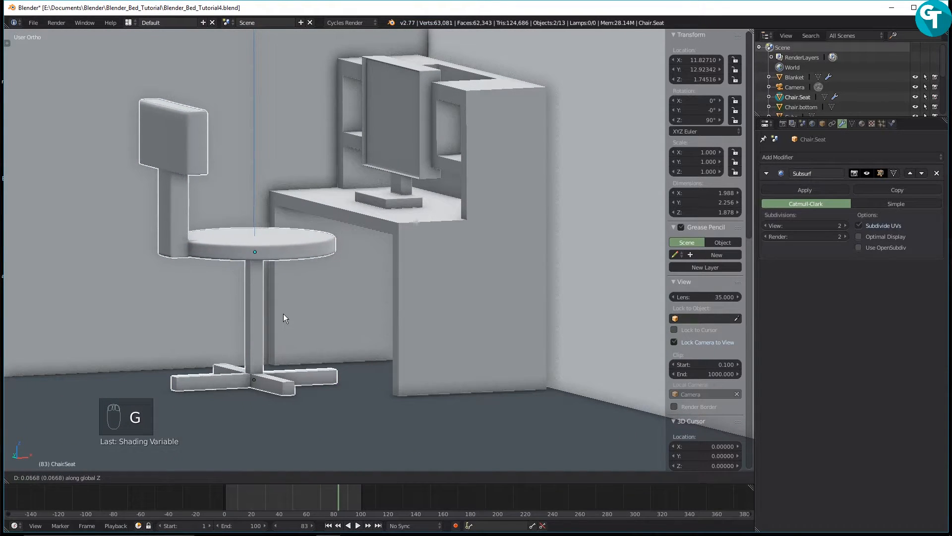
click(285, 325)
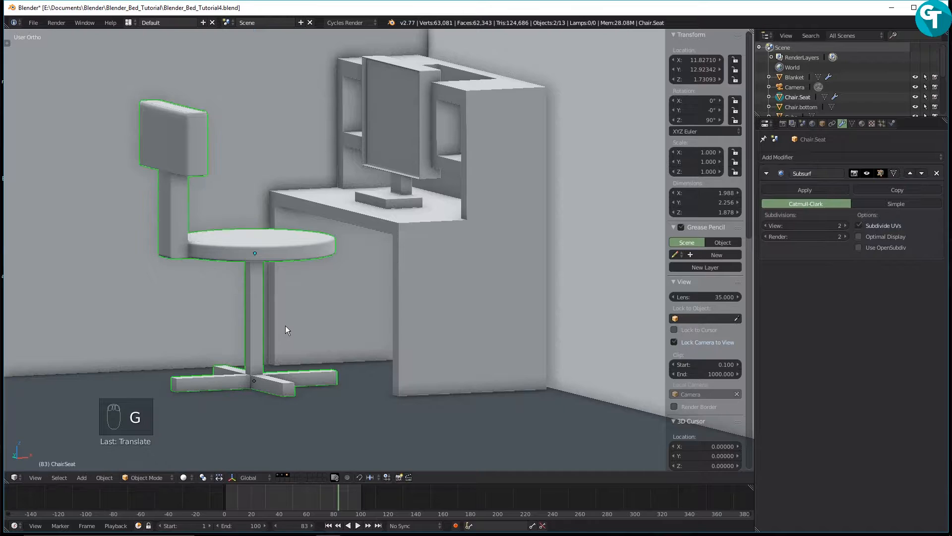
Select the desk and monitor group and lower it along Z to about 1.05, onto the floor
click(471, 330)
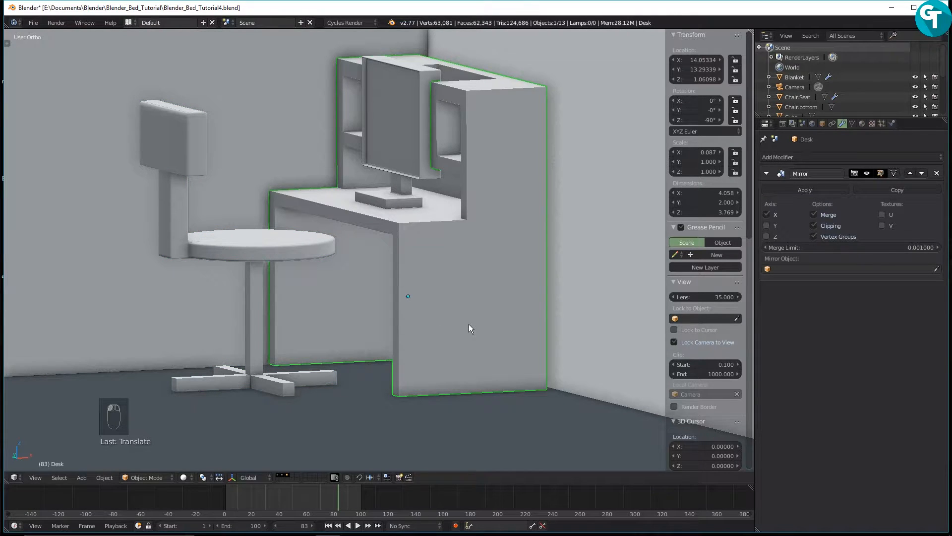
key(shift+g)
click(469, 324)
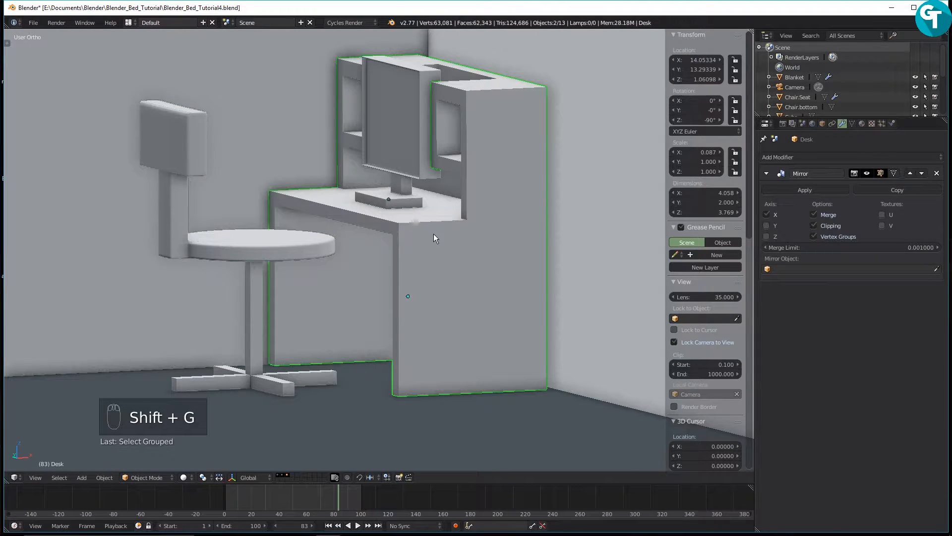
key(g)
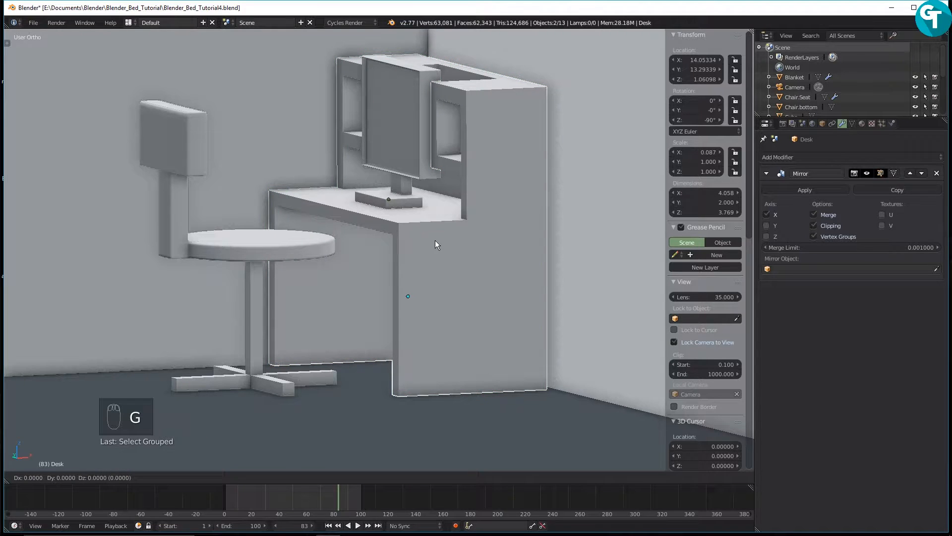
key(z)
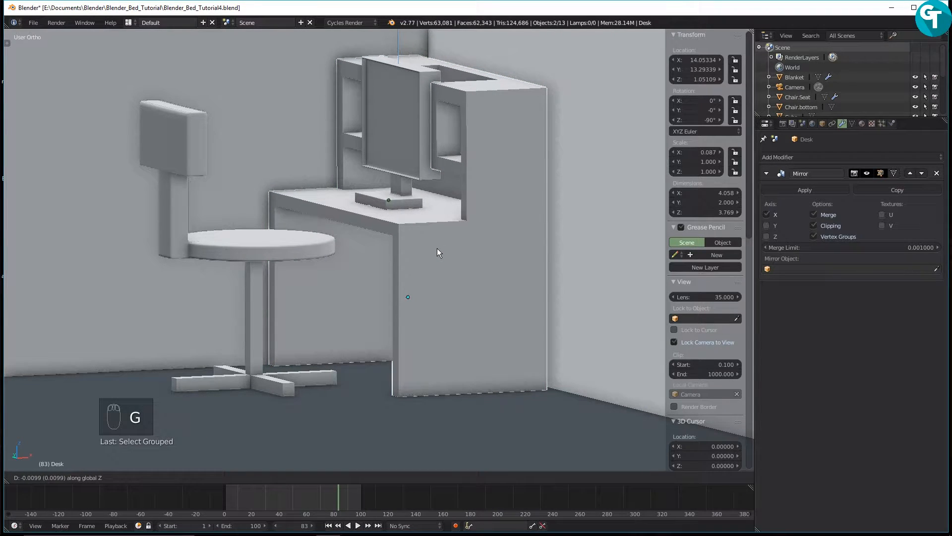
click(437, 248)
middle_drag(436, 248, 445, 286)
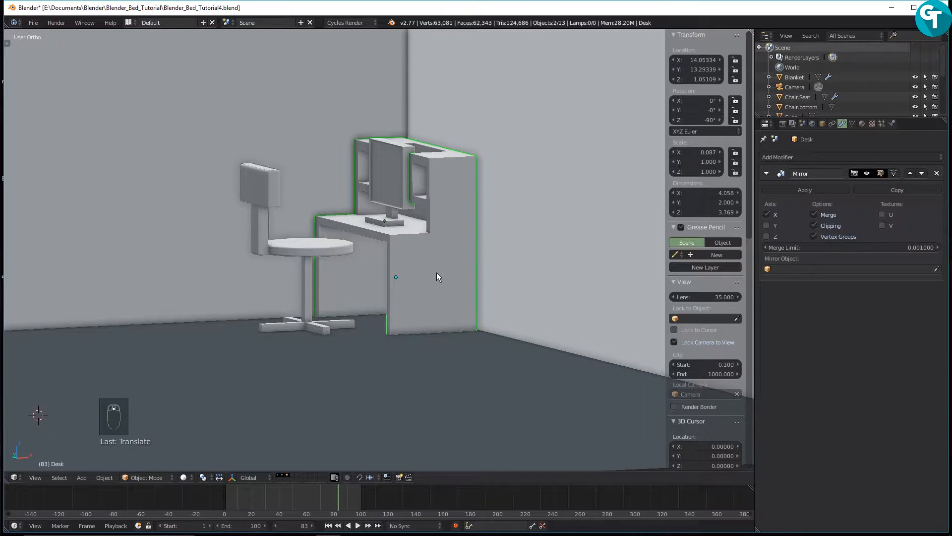
Scale the whole chair down to about 0.74 and lower it along Z, bringing its base to about 0.146
scroll(409, 272, up, 3)
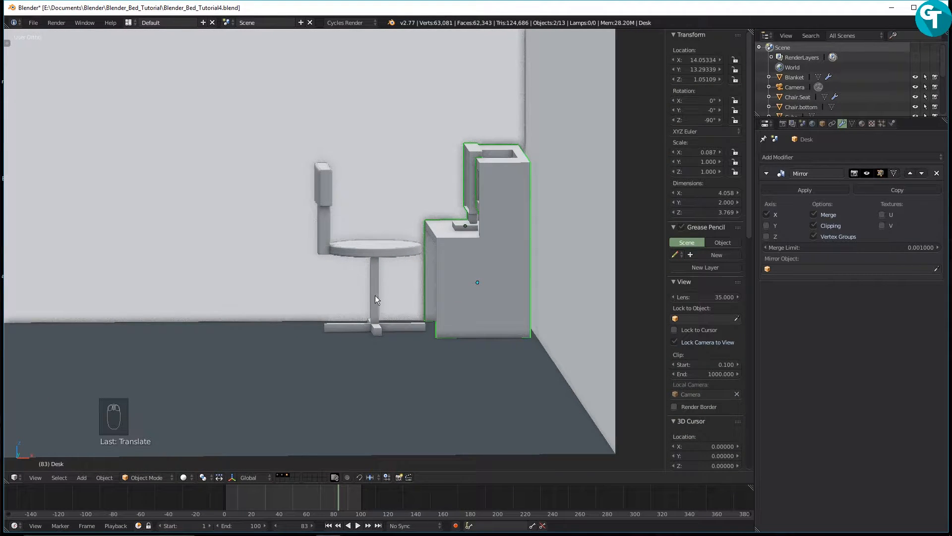
click(371, 246)
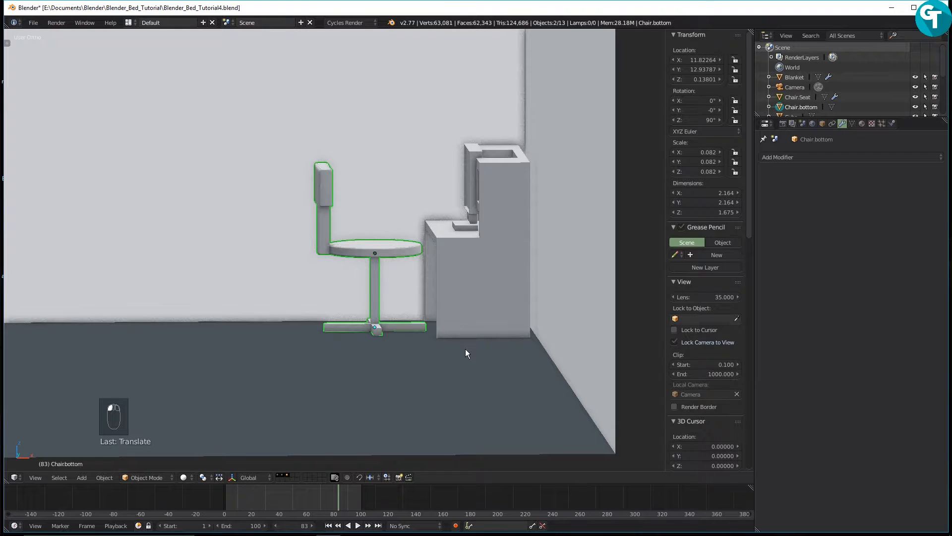
key(s)
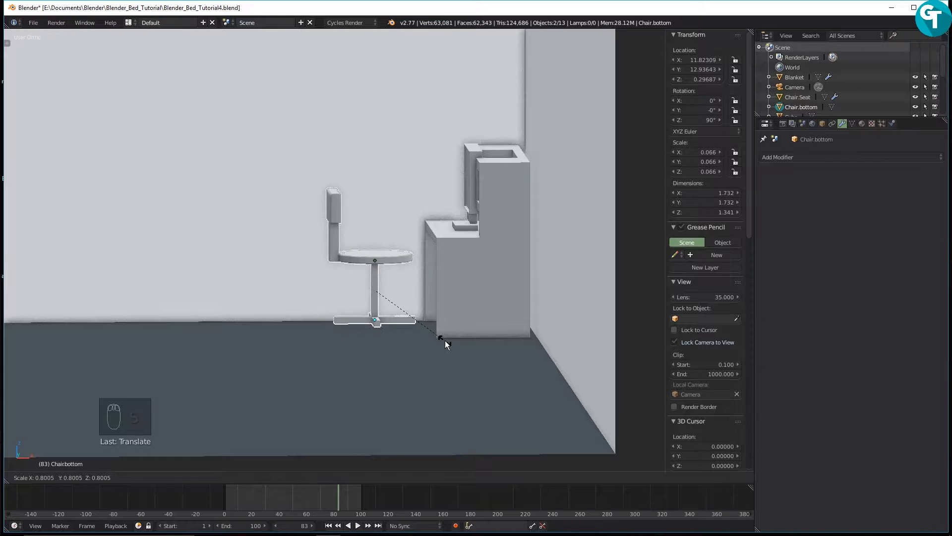
click(438, 338)
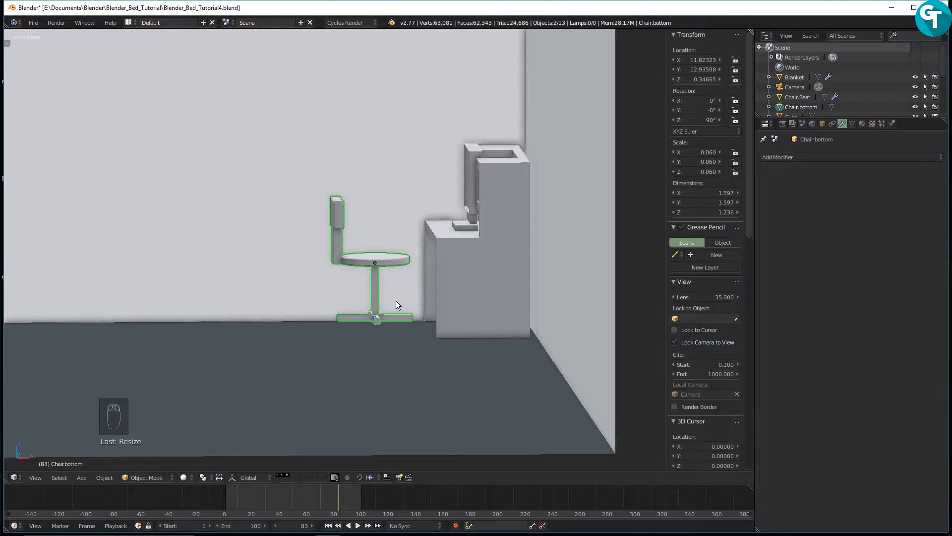
key(g)
key(z)
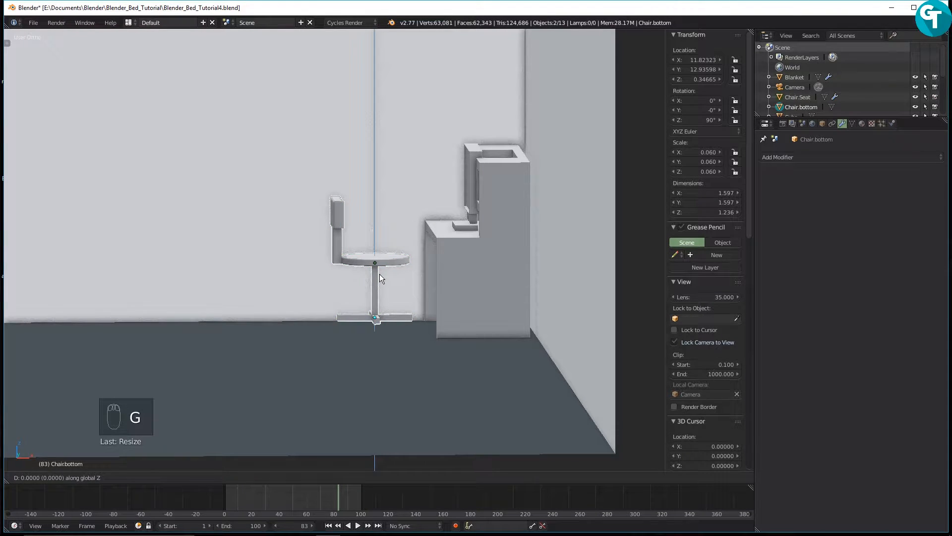
click(359, 360)
Switch to the camera view and reframe the shot around the dresser, bed, chair and desk
key(KP_0)
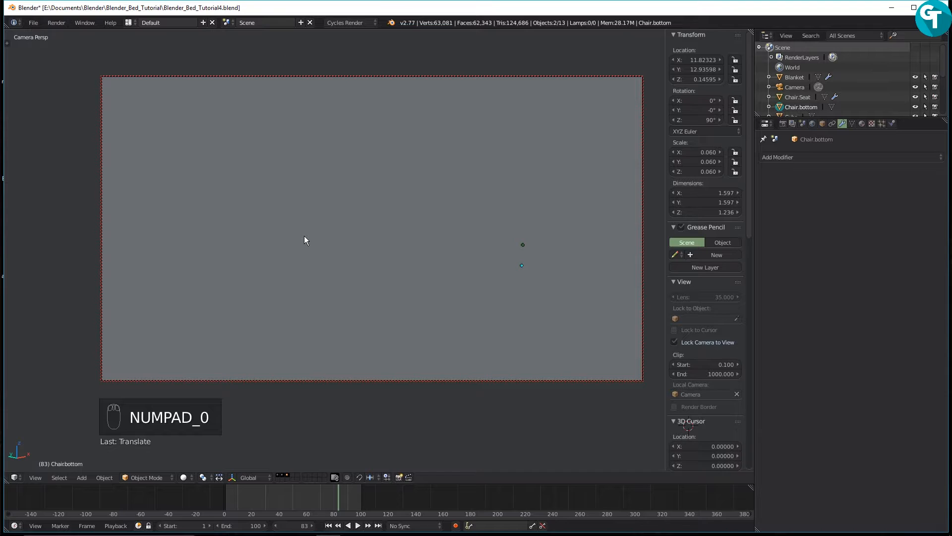
scroll(350, 228, up, 1)
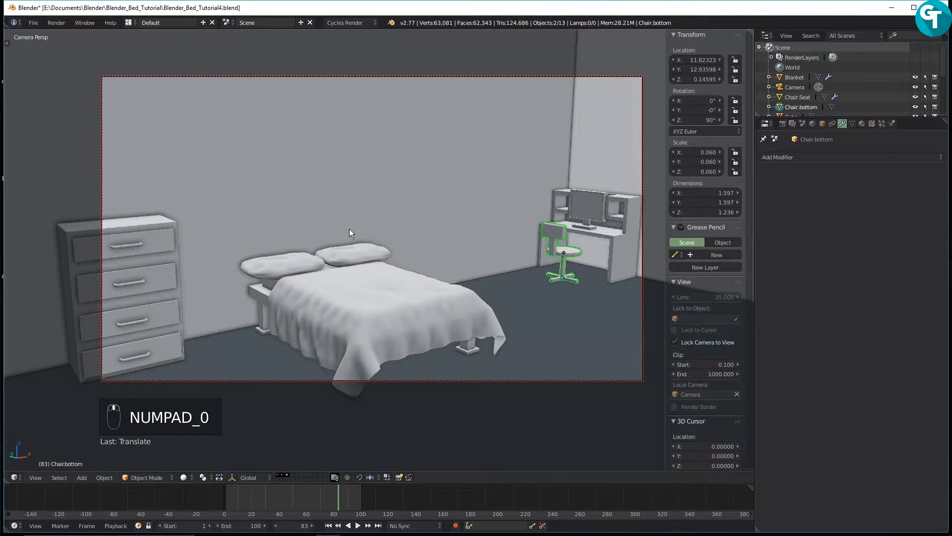
shift+middle_drag(353, 258, 372, 235)
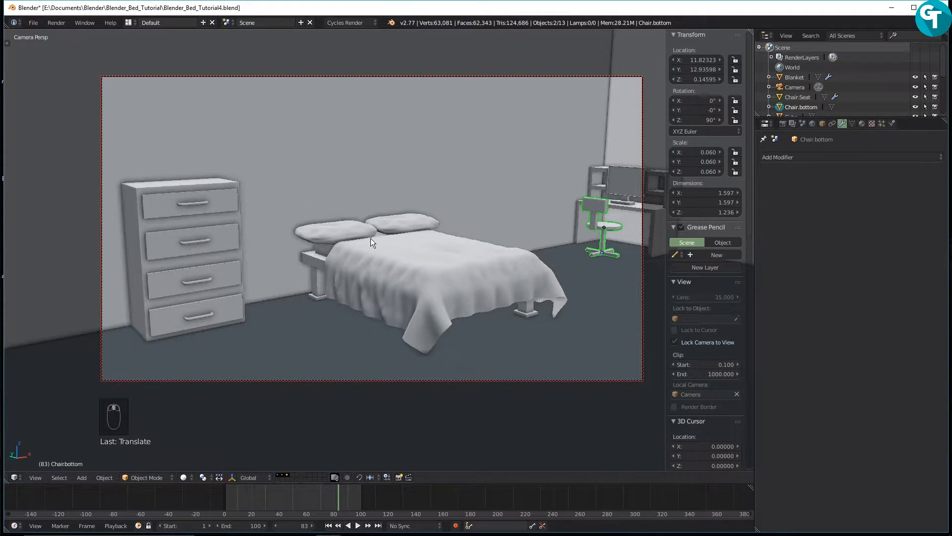
shift+middle_drag(427, 212, 413, 230)
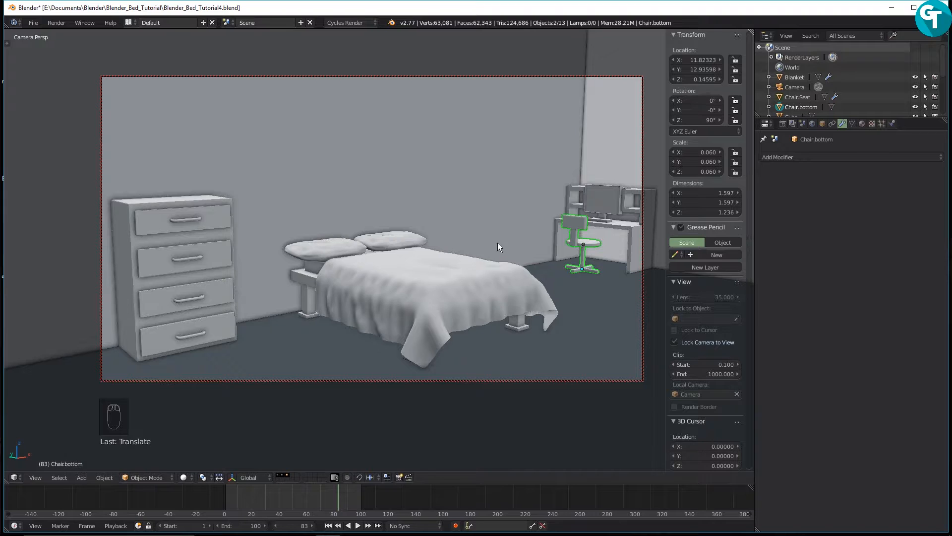
Select the desk and monitor, scale them up by about 1.21, and move them along Y to about 12.73
right_click(604, 203)
shift+right_click(620, 231)
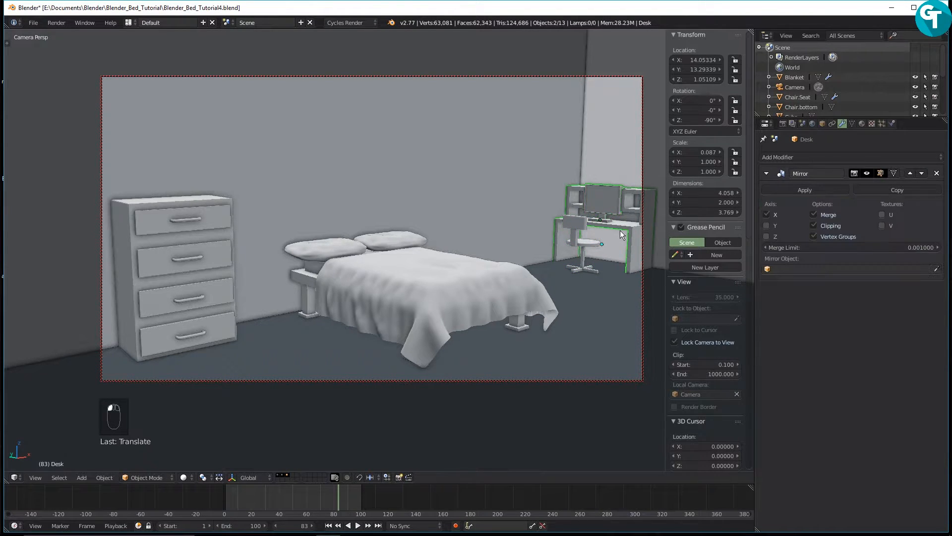
key(s)
click(624, 231)
key(g)
key(y)
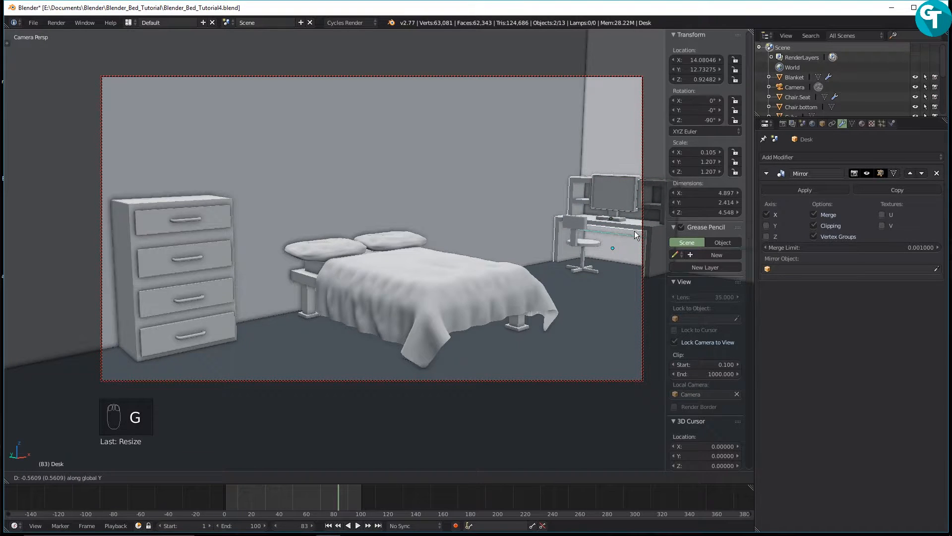
click(637, 235)
Select the chair seat and base, scale them up by about 1.28, and raise the base along Z to about 0.156
click(588, 240)
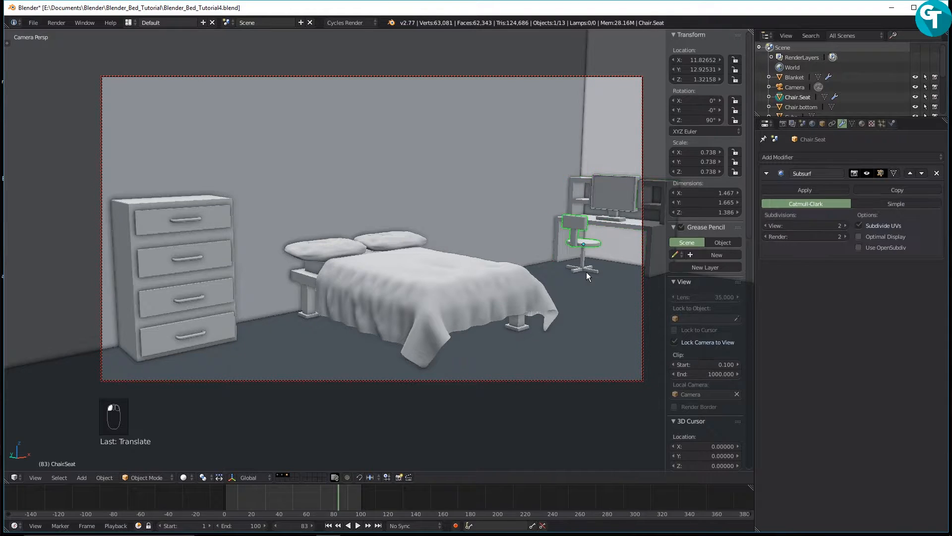
shift+click(580, 263)
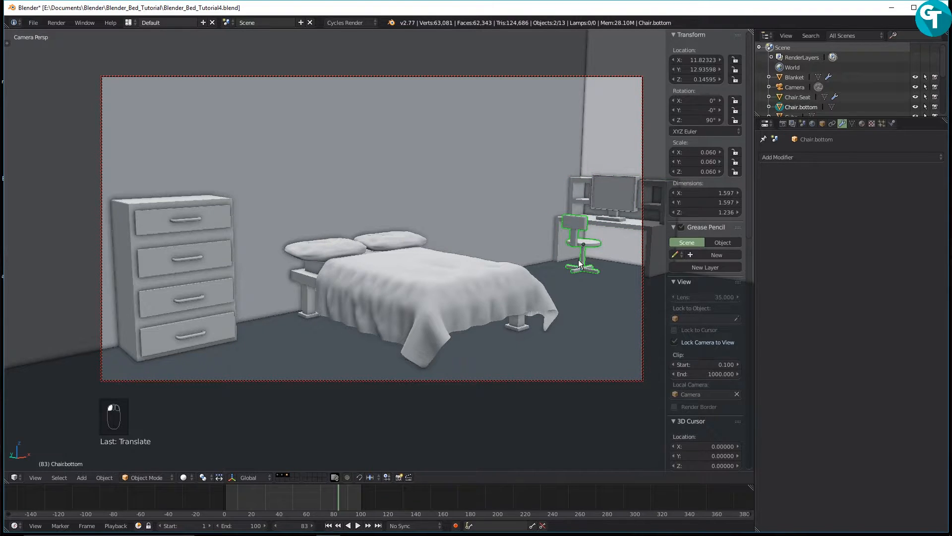
key(s)
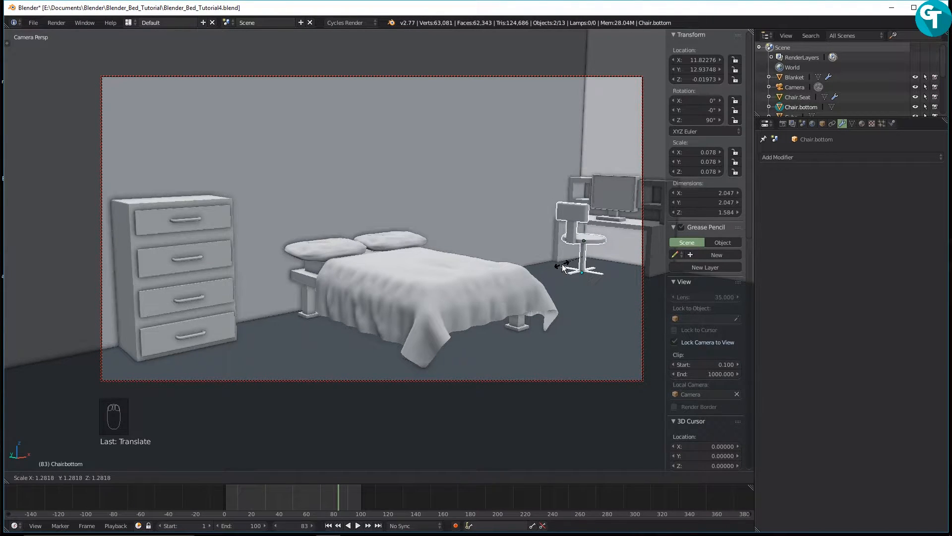
click(563, 266)
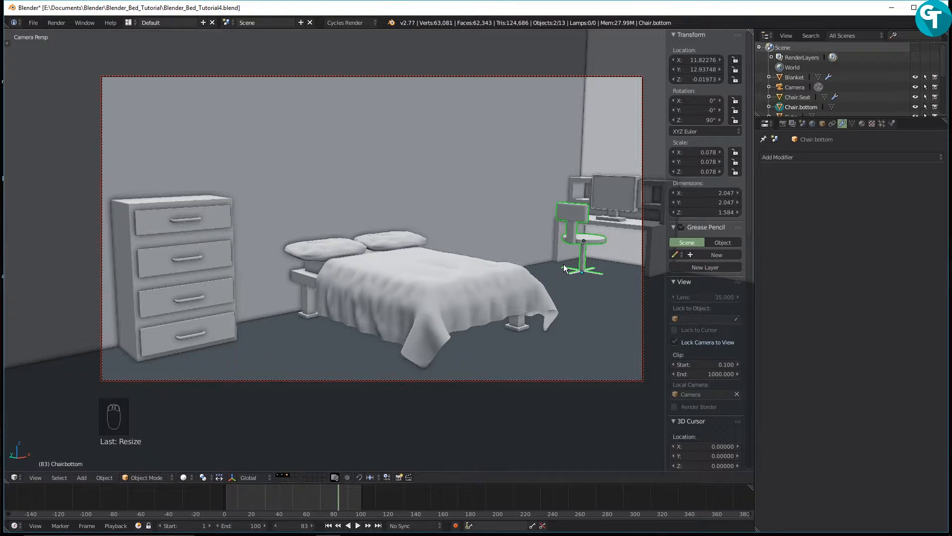
key(g)
key(z)
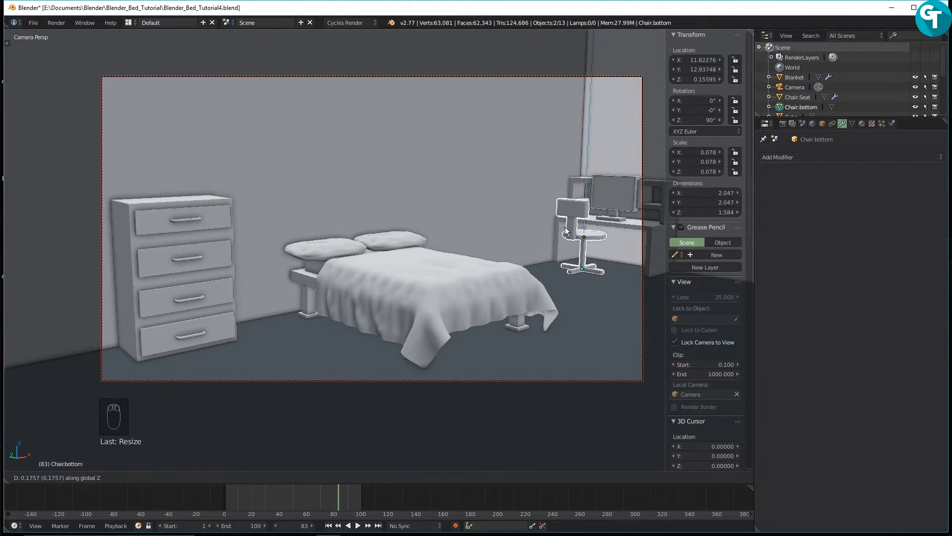
click(567, 231)
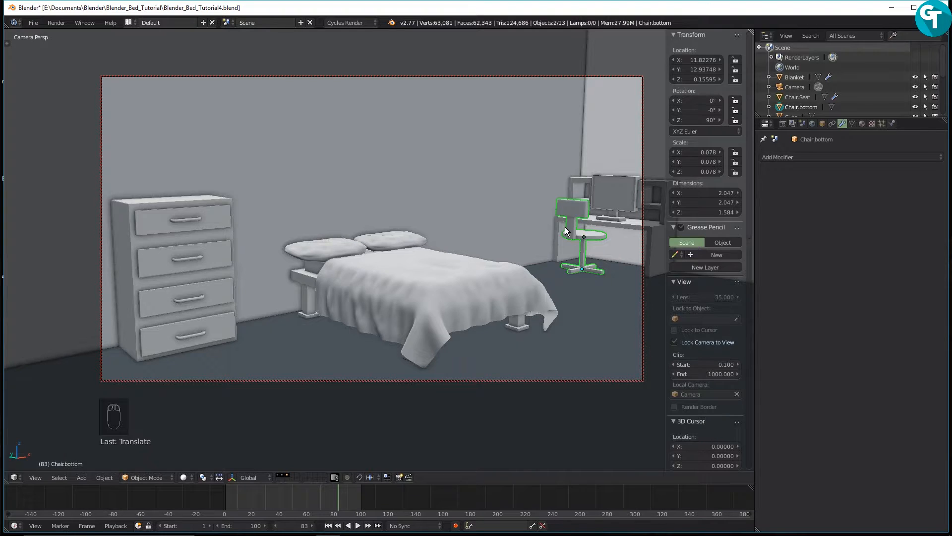
Reframe the camera shot so the whole desk fits in the frame, and check the room layout from the front
scroll(469, 164, down, 1)
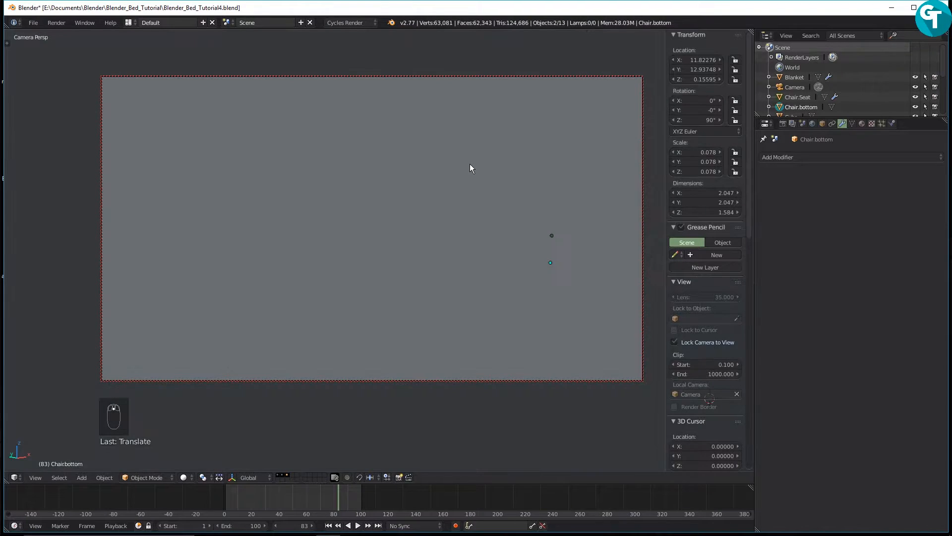
scroll(469, 164, up, 1)
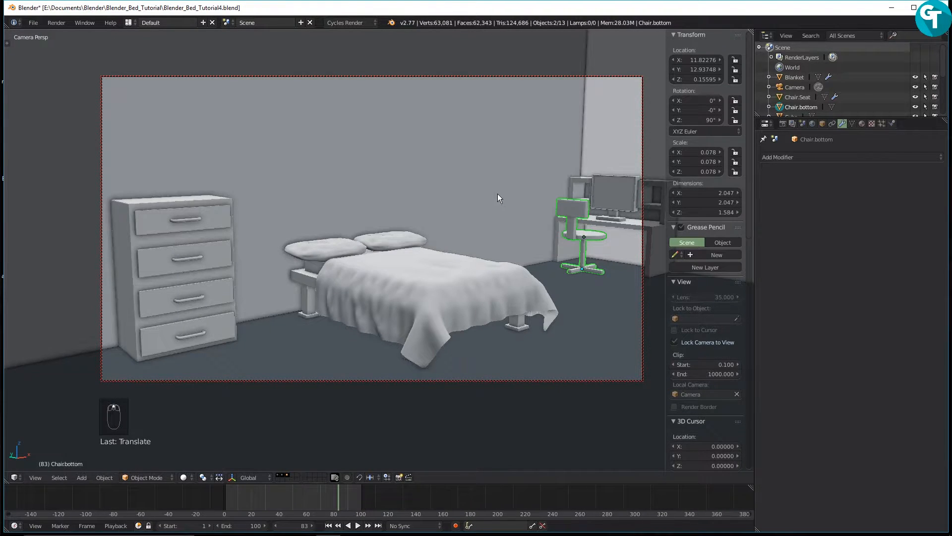
mouse_move(513, 217)
middle_down()
mouse_move(494, 219)
mouse_move(508, 219)
middle_up()
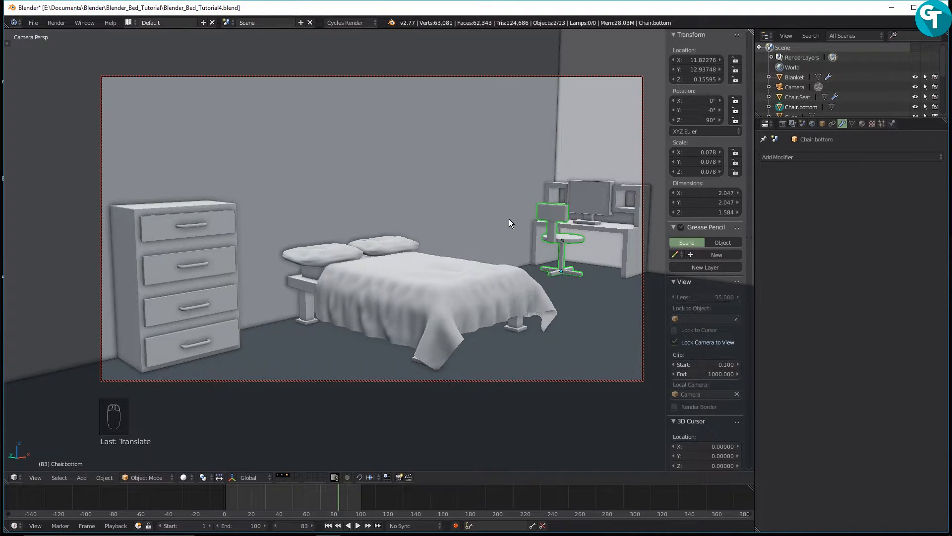
key(KP_1)
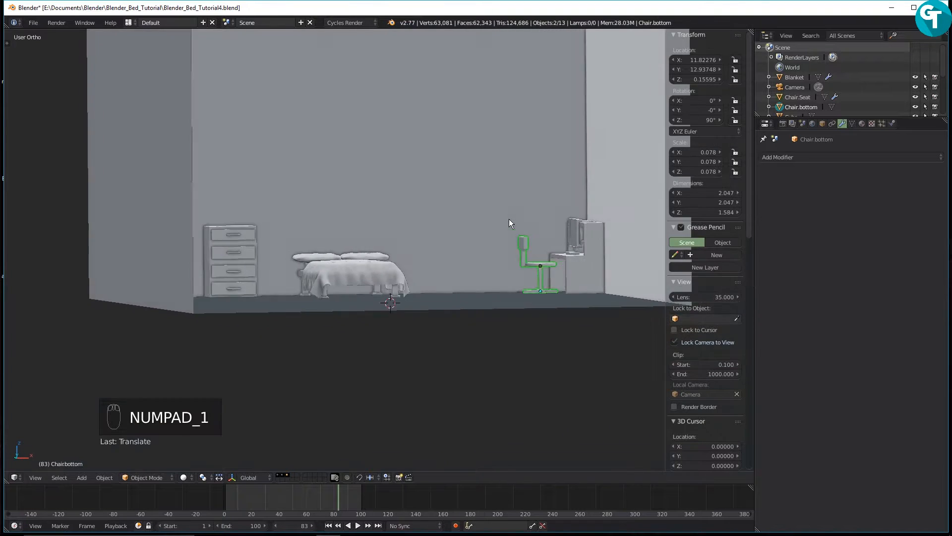
scroll(433, 223, down, 2)
middle_drag(402, 236, 410, 248)
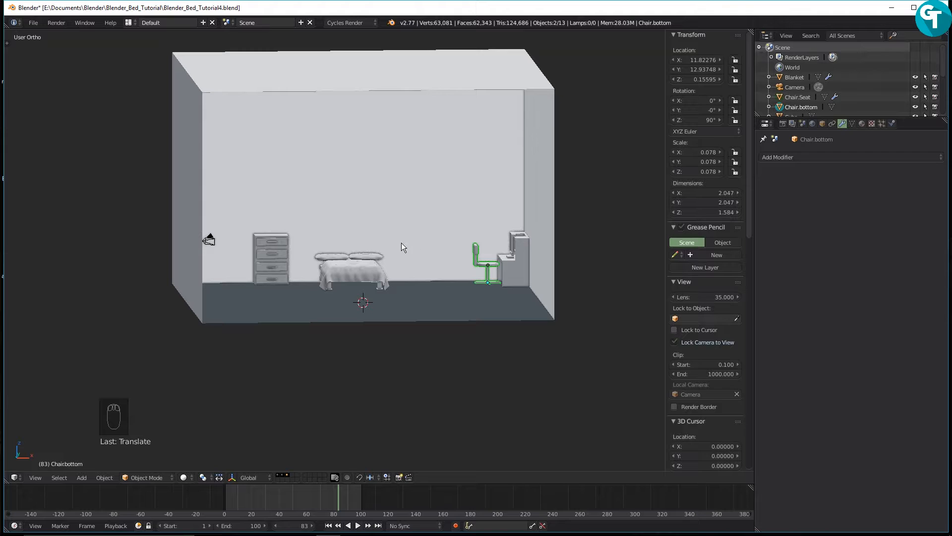
key(KP_0)
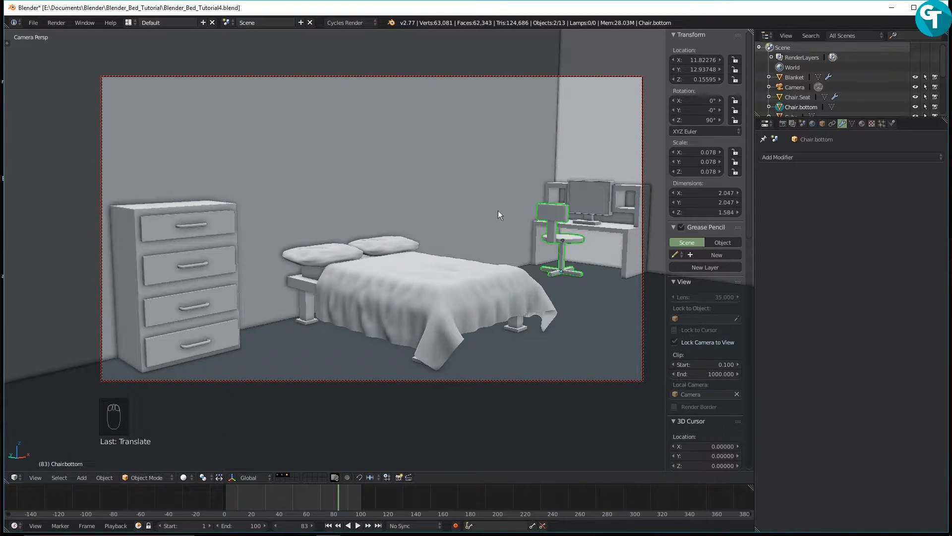
Switch to the front view and show an empty scene layer for modelling a new object
key(KP_1)
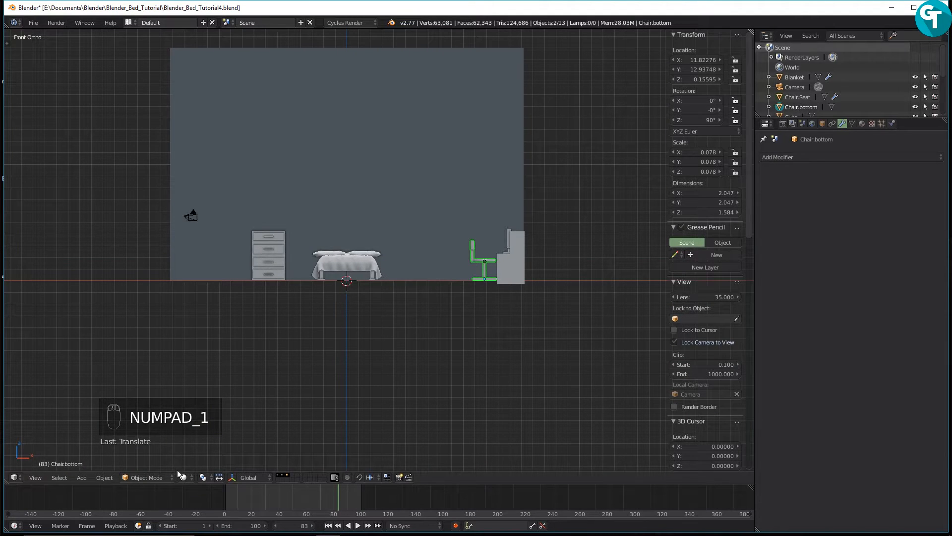
click(291, 474)
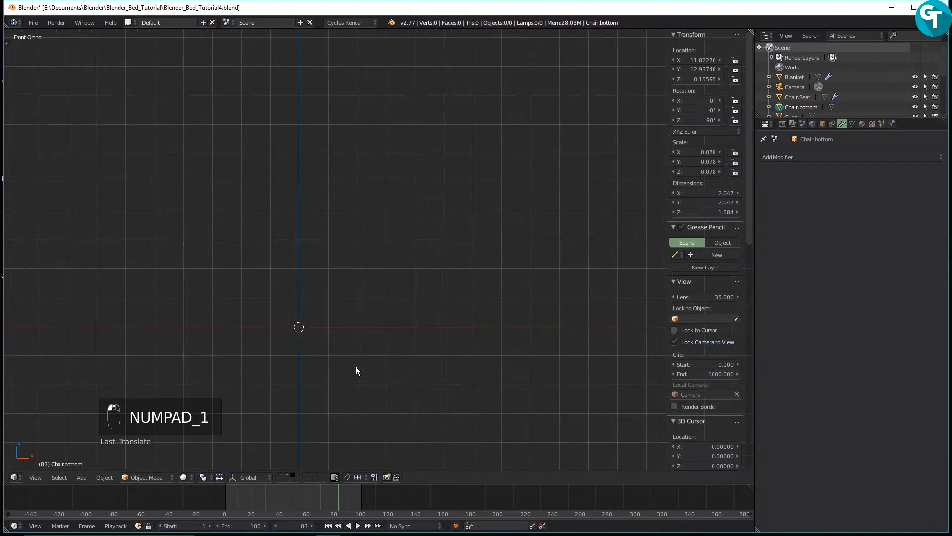
shift+middle_drag(281, 360, 489, 380)
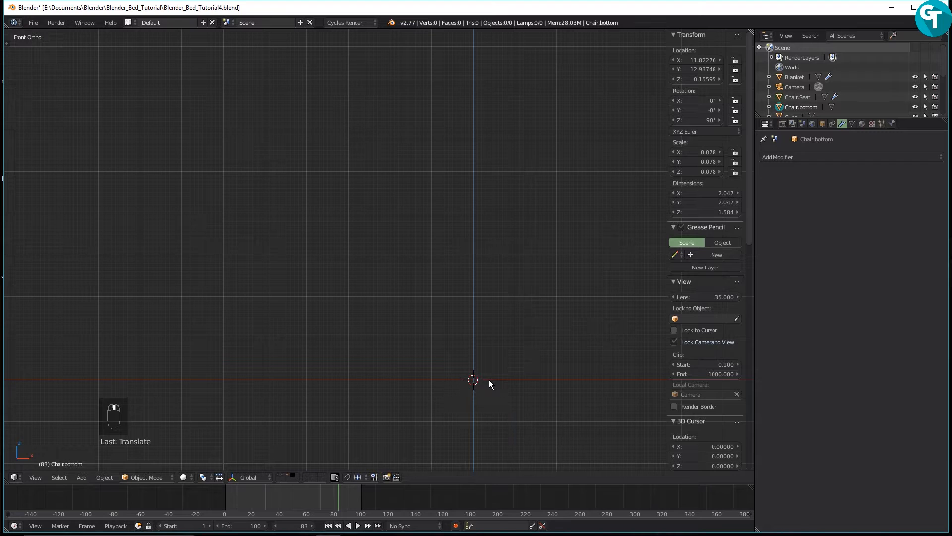
key(shift+a)
mouse_move(490, 379)
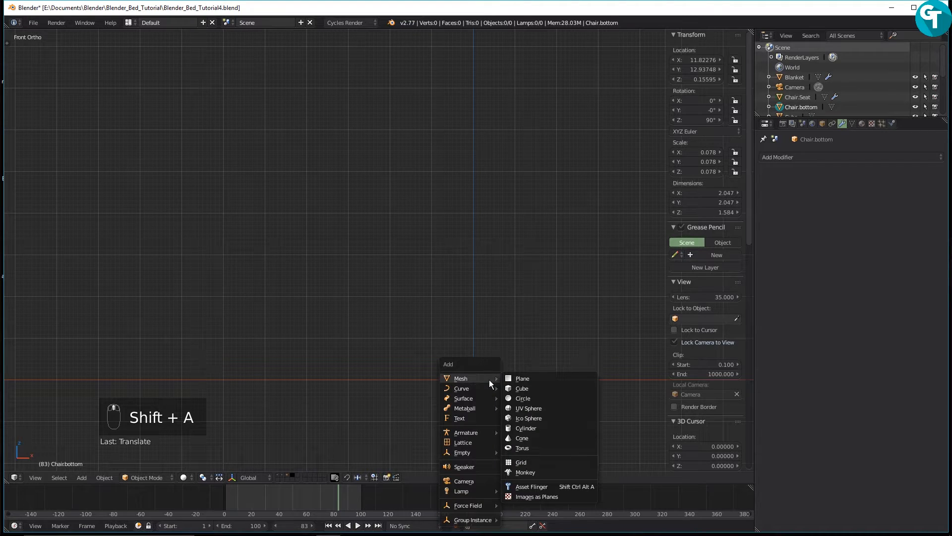
click(535, 431)
middle_drag(386, 336, 410, 387)
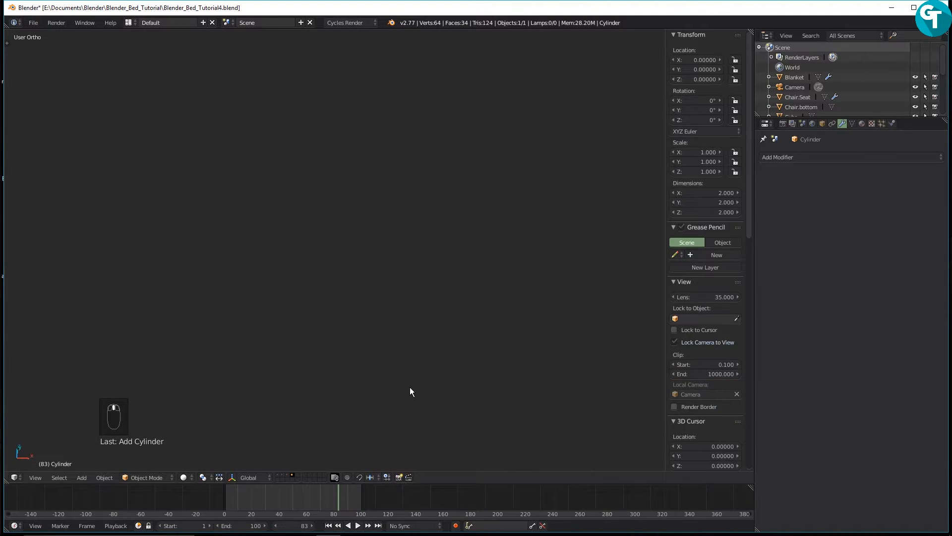
middle_drag(441, 317, 451, 180)
key(ctrl+z)
Add a 32-vertex cylinder at the origin with its cap fill type set to Nothing
key(shift+a)
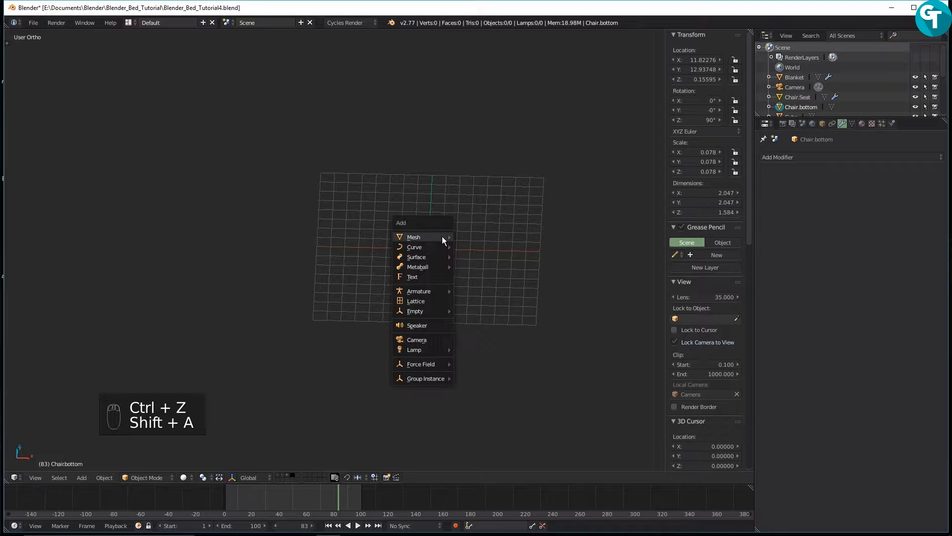
mouse_move(444, 236)
click(491, 286)
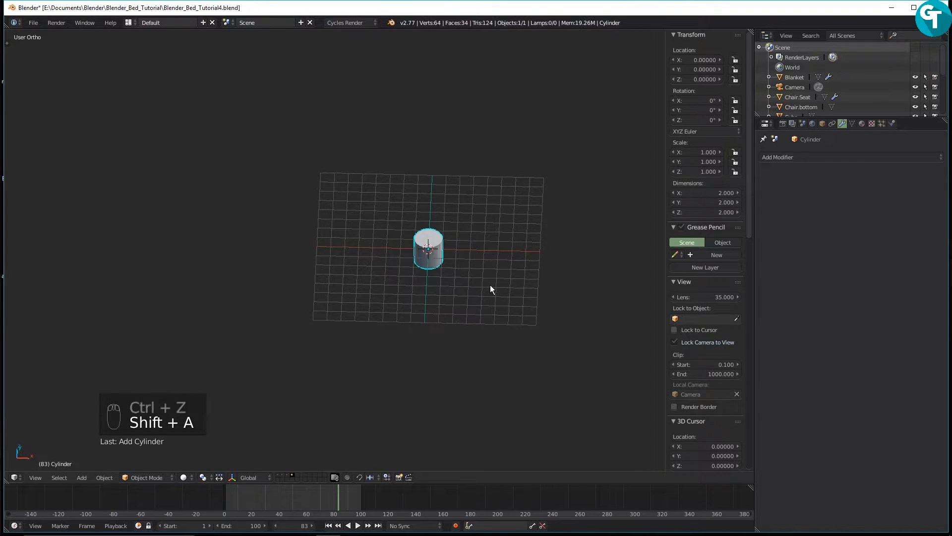
key(t)
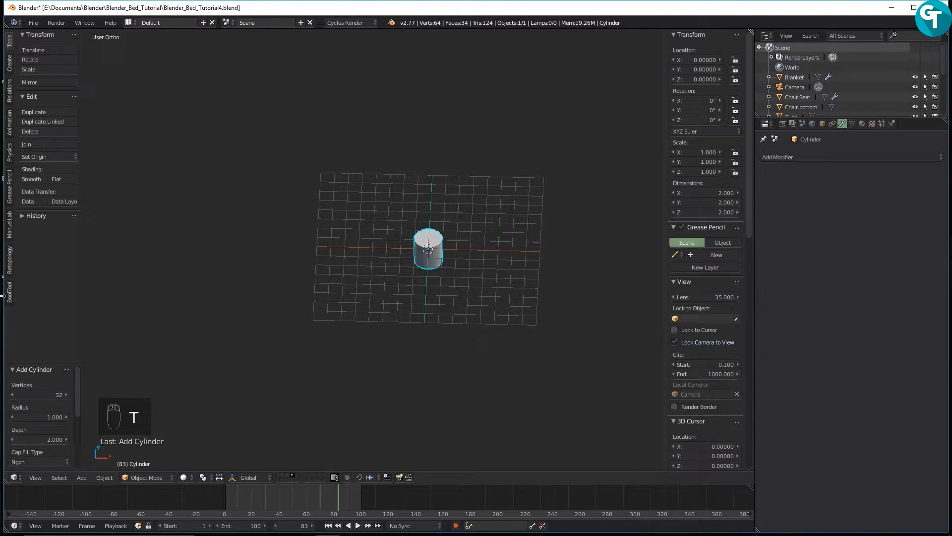
scroll(37, 406, down, 2)
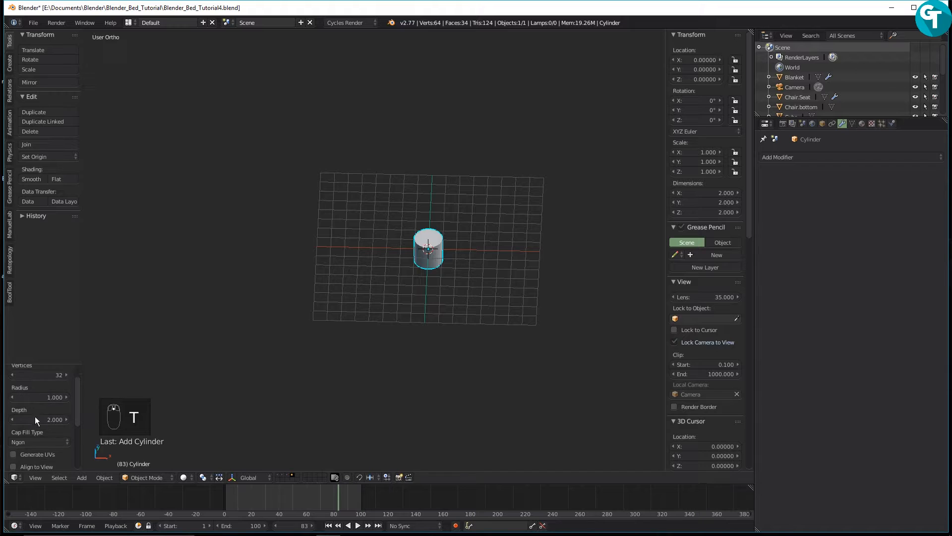
click(39, 441)
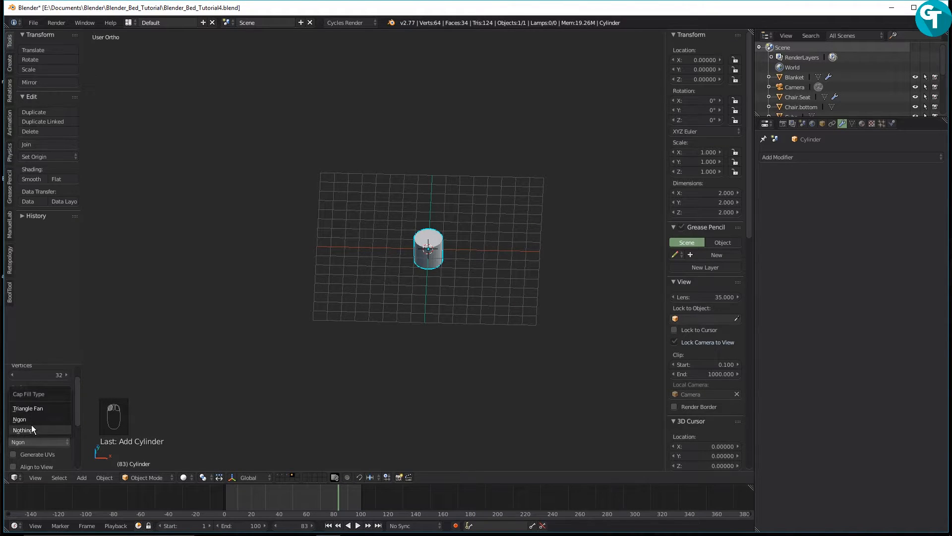
click(30, 429)
Put the open cylinder into Edit Mode with vertex selection
scroll(423, 302, up, 4)
scroll(424, 296, up, 3)
shift+middle_drag(464, 296, 276, 299)
key(Tab)
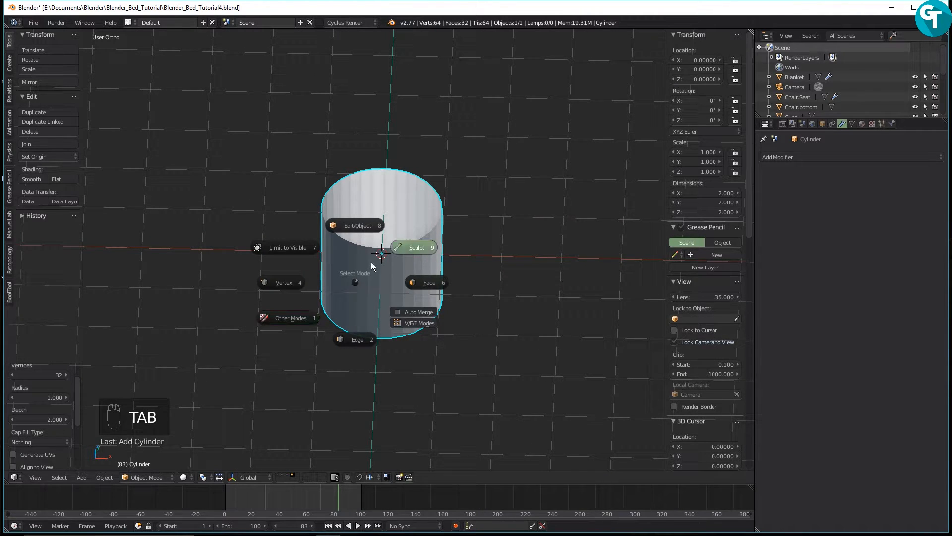
click(352, 237)
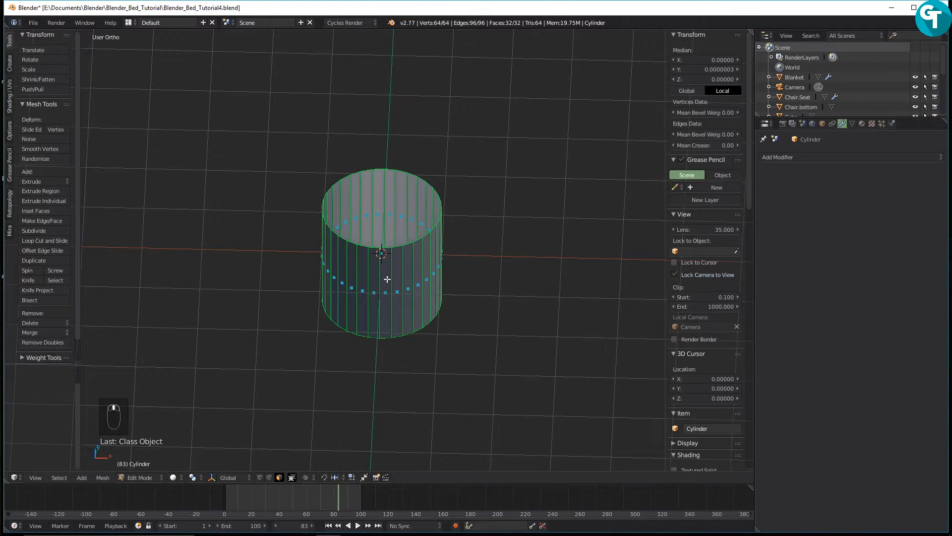
middle_drag(385, 278, 380, 273)
key(Tab)
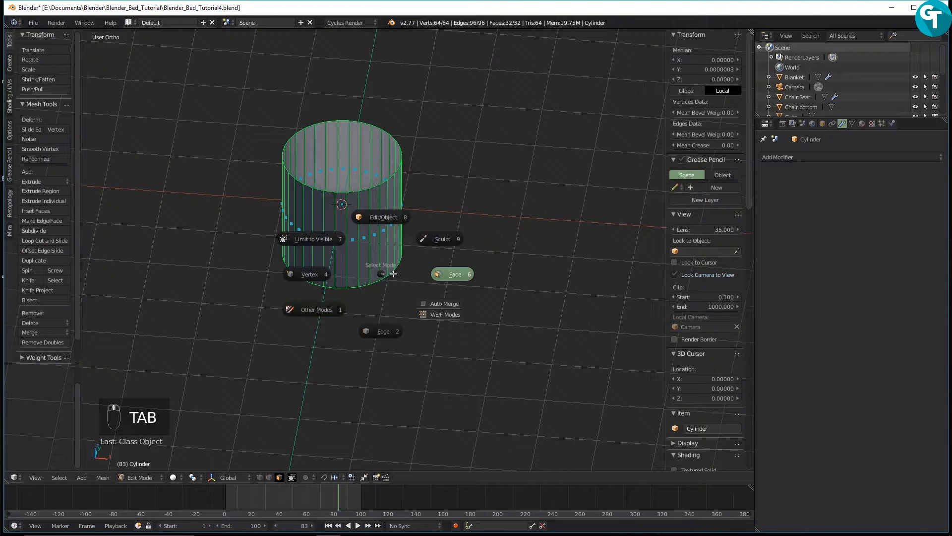
click(308, 272)
Select the cylinder's bottom edge loop and extrude it inward, scaled to about 0.751
middle_drag(308, 272, 369, 88)
middle_drag(373, 308, 383, 263)
middle_drag(399, 193, 374, 319)
alt+click(365, 269)
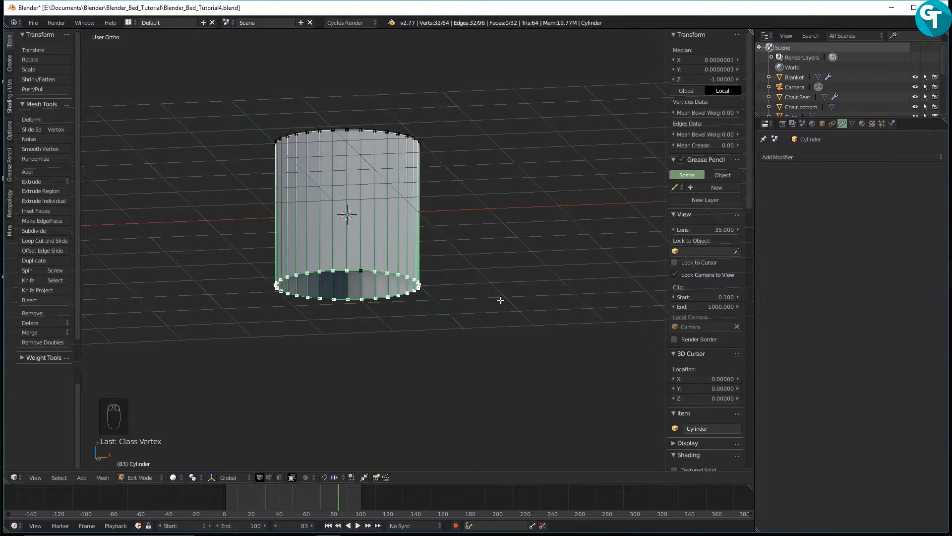
key(e)
key(s)
click(495, 326)
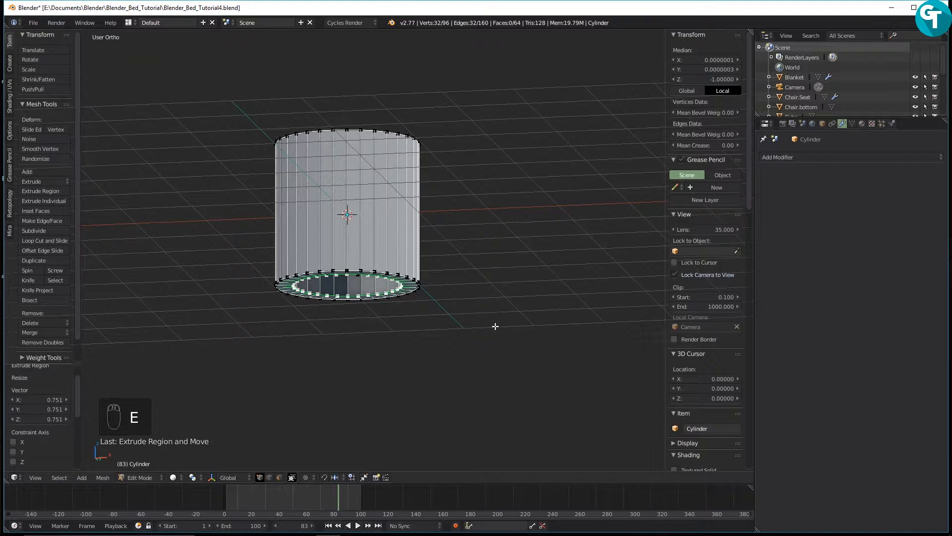
Extrude the bottom's inner ring inward three more times, scaling the second by about 0.571 and the last to 0 to close the base
key(e)
key(s)
click(432, 311)
key(e)
key(s)
click(447, 336)
key(e)
key(s)
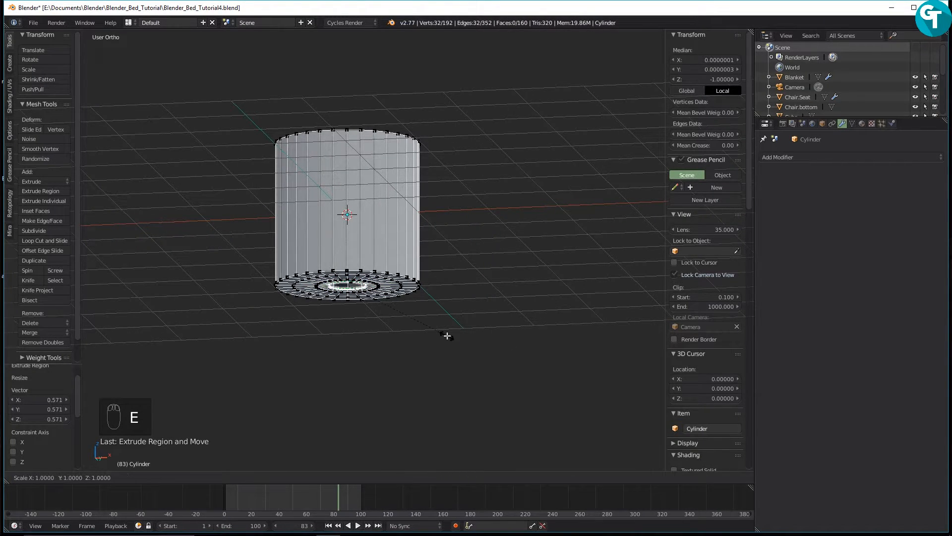
key(Return)
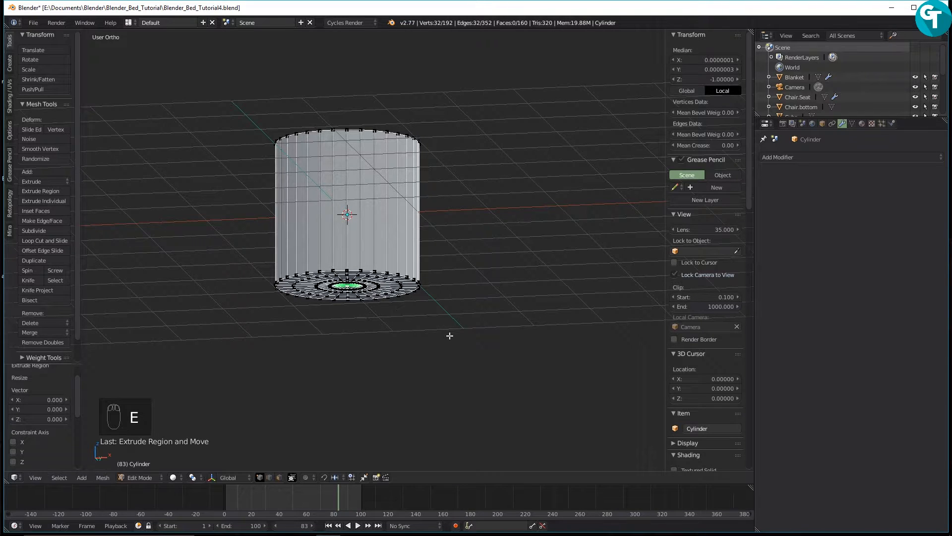
Return to Object Mode and add a Solidify modifier to the cylinder with a thickness of 0.064
scroll(421, 206, up, 1)
middle_drag(421, 206, 417, 134)
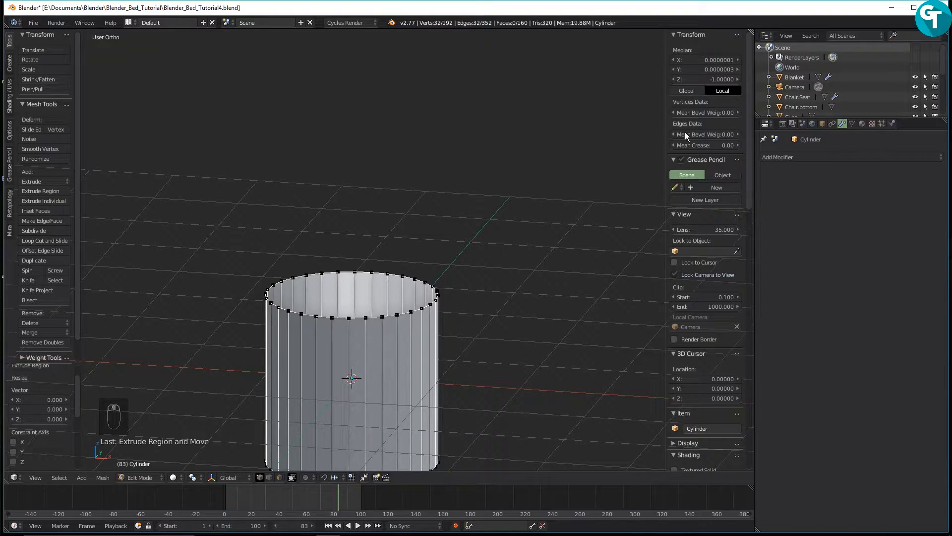
key(Tab)
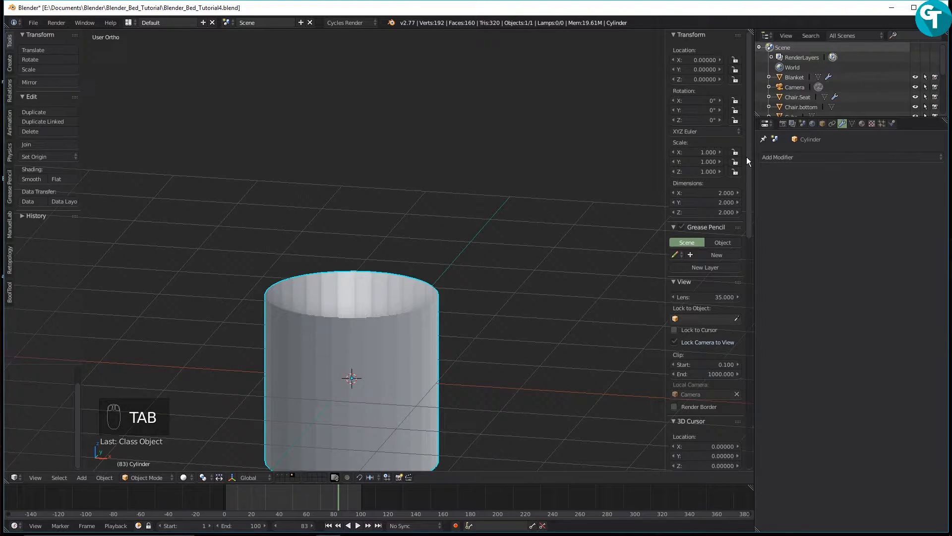
click(782, 157)
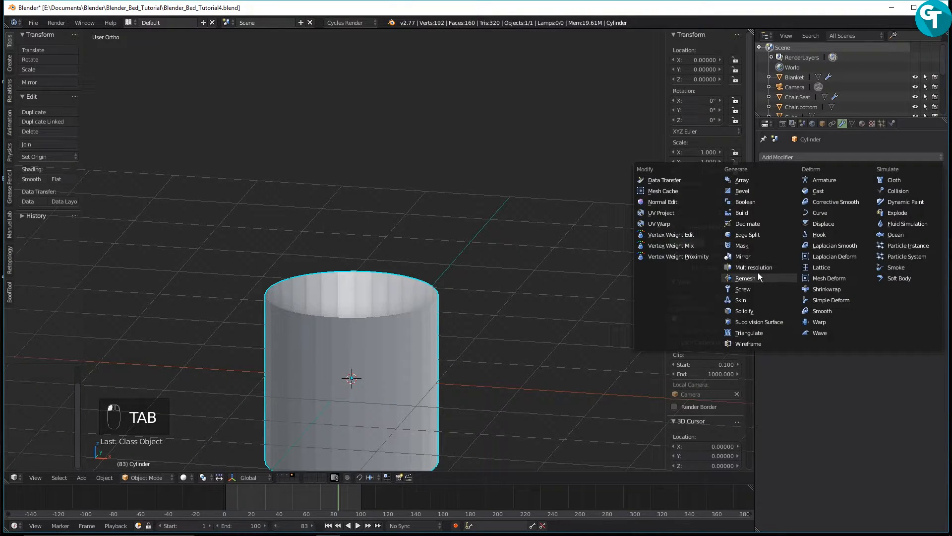
click(757, 311)
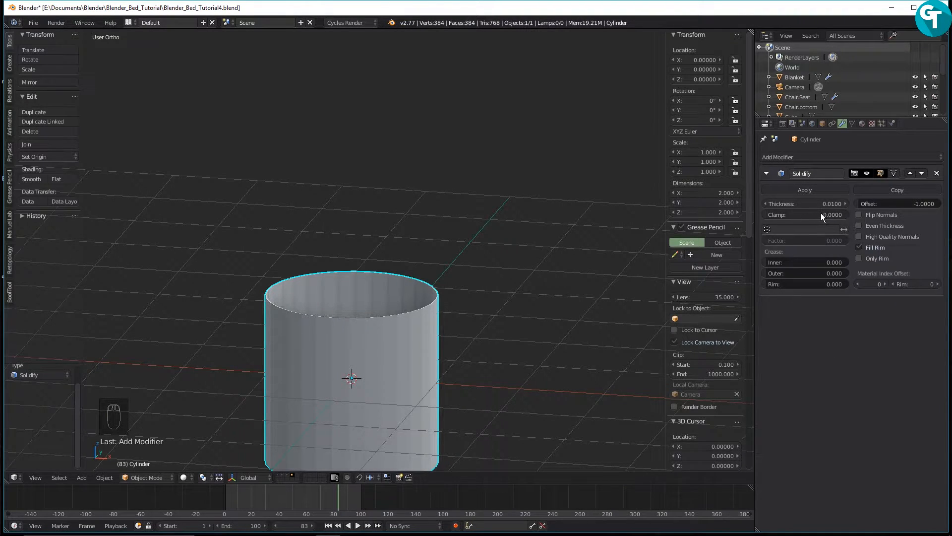
drag(846, 202, 848, 201)
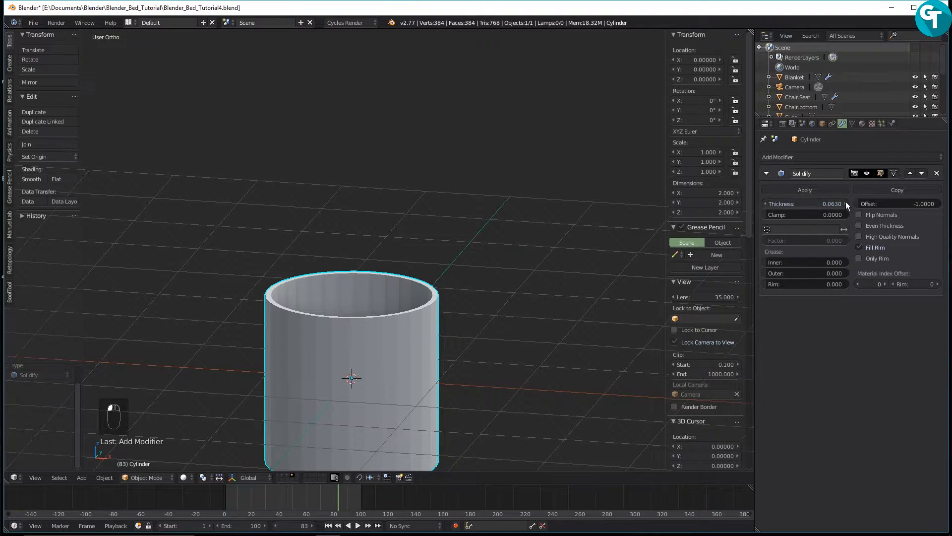
Add a level 2 Subdivision Surface modifier to the cylinder and place it above Solidify in the stack
scroll(453, 286, down, 2)
middle_drag(424, 306, 413, 314)
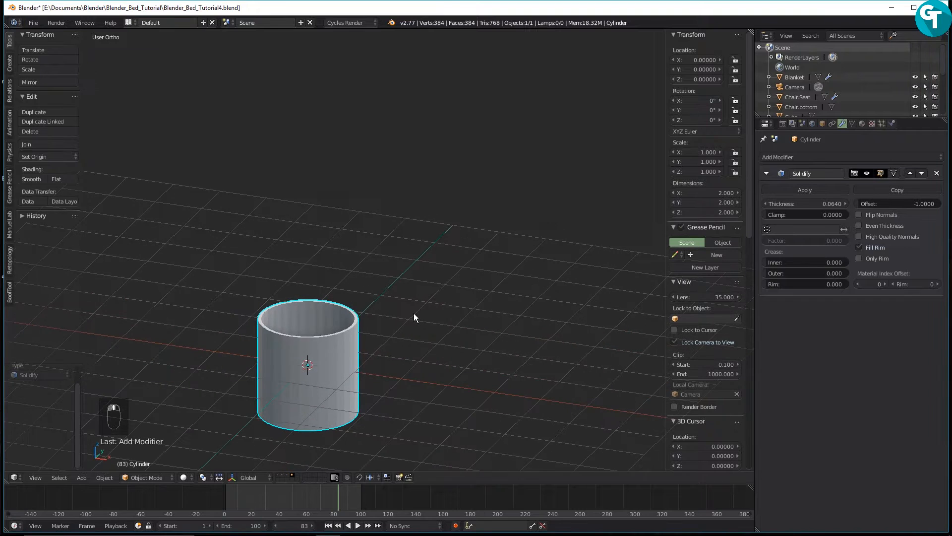
scroll(339, 352, up, 3)
shift+middle_drag(338, 352, 385, 238)
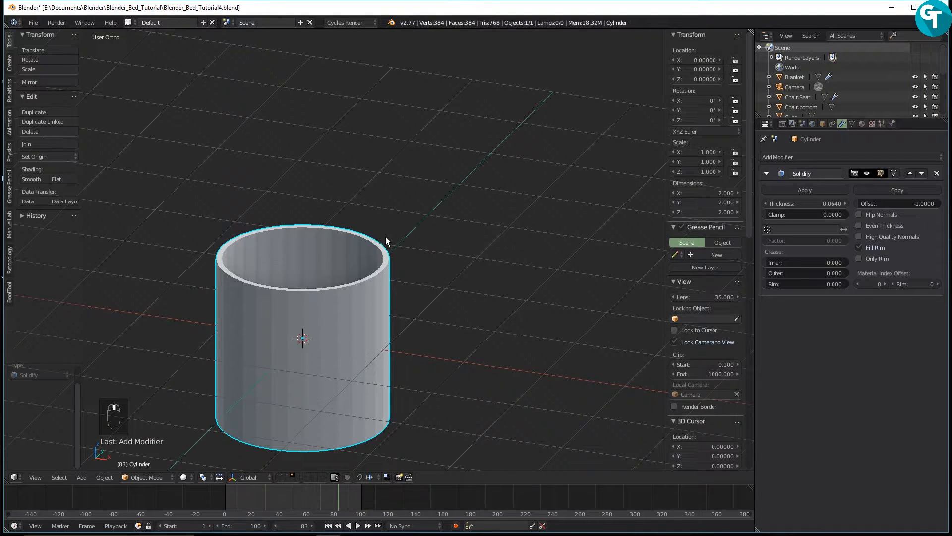
key(ctrl+2)
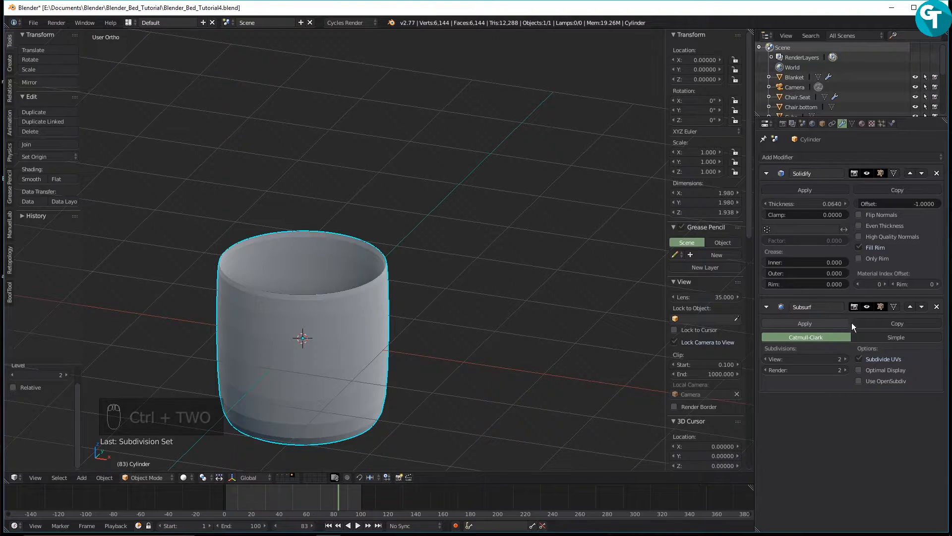
click(915, 305)
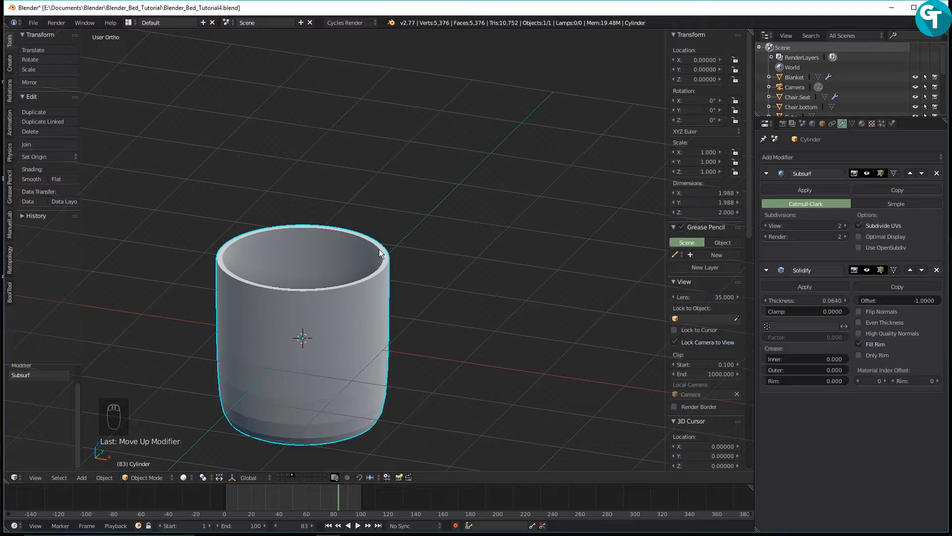
In Edit Mode, add two edge loops near the cylinder's bottom, slid by factors of 0.921 and 0.897
middle_drag(388, 311, 516, 316)
scroll(342, 292, up, 3)
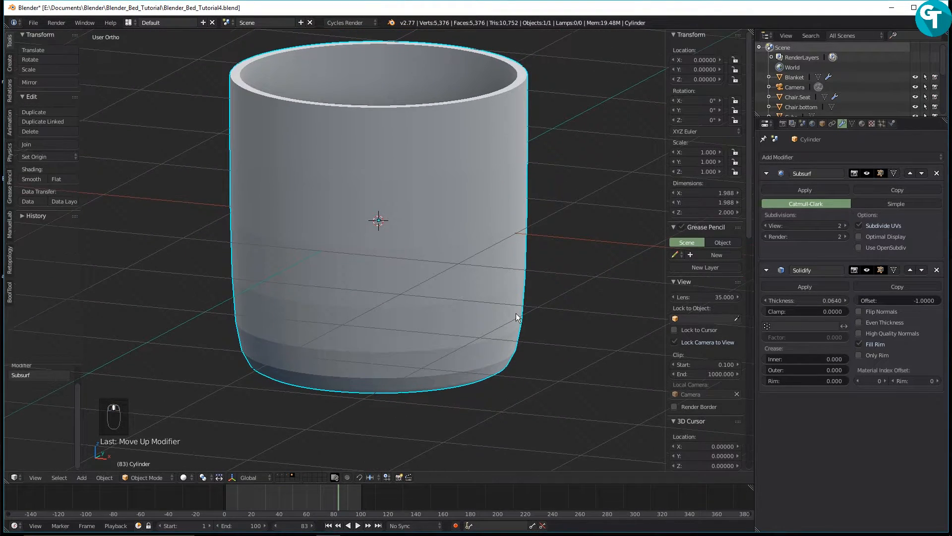
key(Tab)
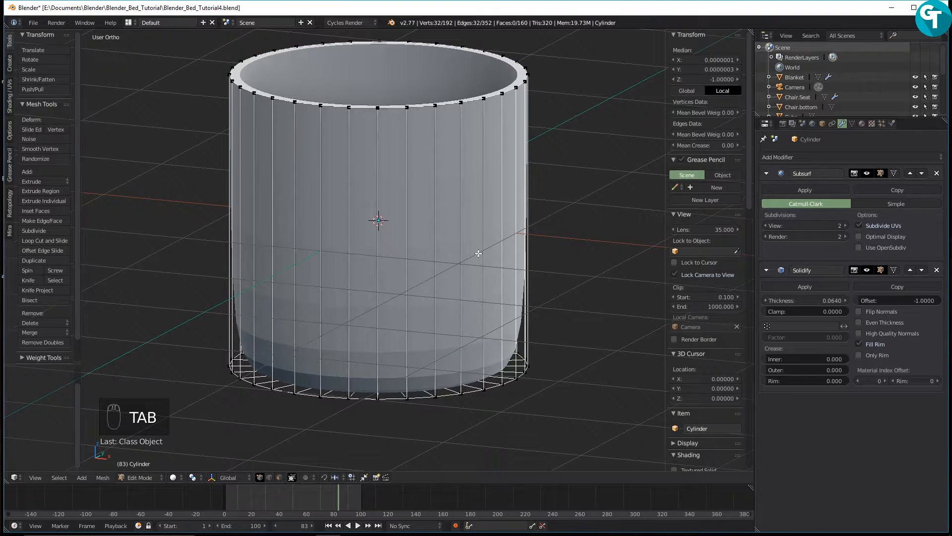
key(ctrl+r)
click(404, 349)
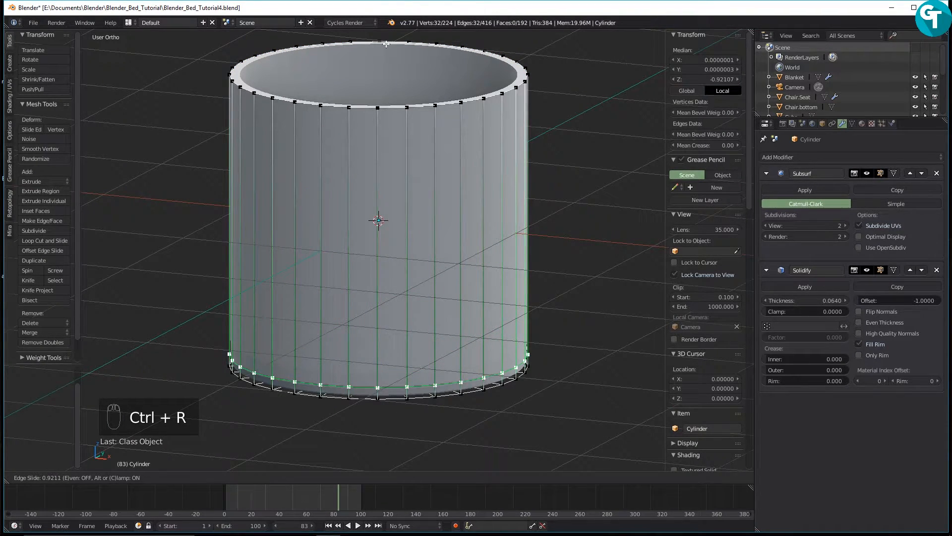
click(386, 44)
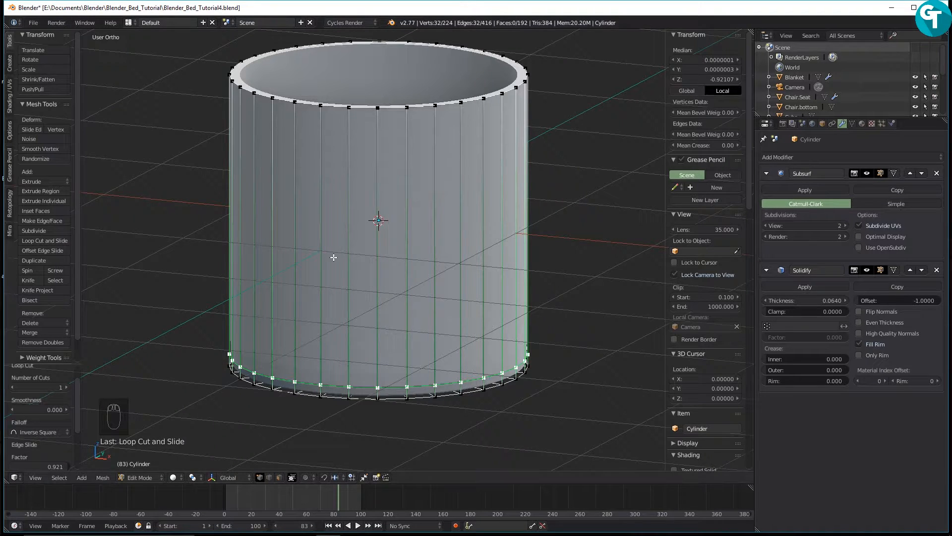
key(ctrl+r)
click(319, 314)
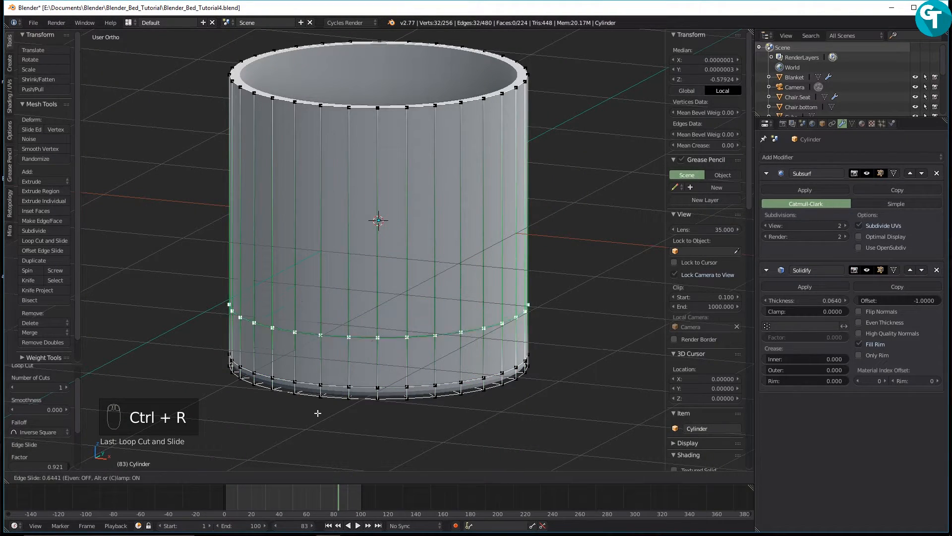
click(336, 440)
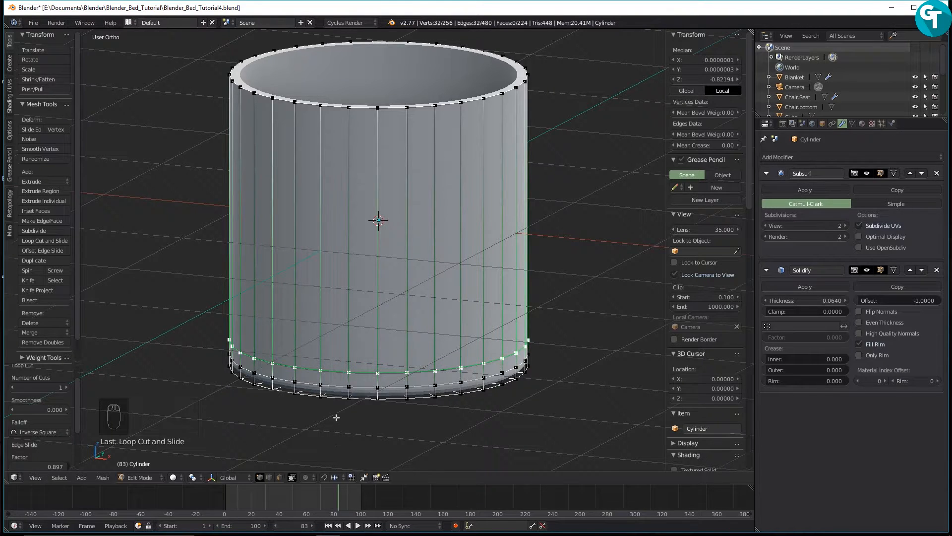
Select the face band between the two new bottom loops and extrude it inward, scaled to 0.910, to form a groove
alt+shift+click(345, 387)
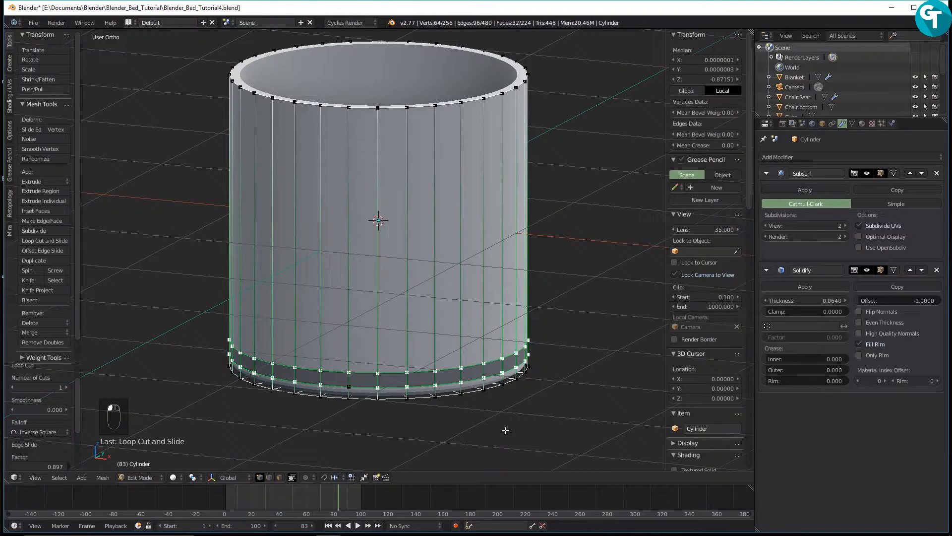
key(e)
key(s)
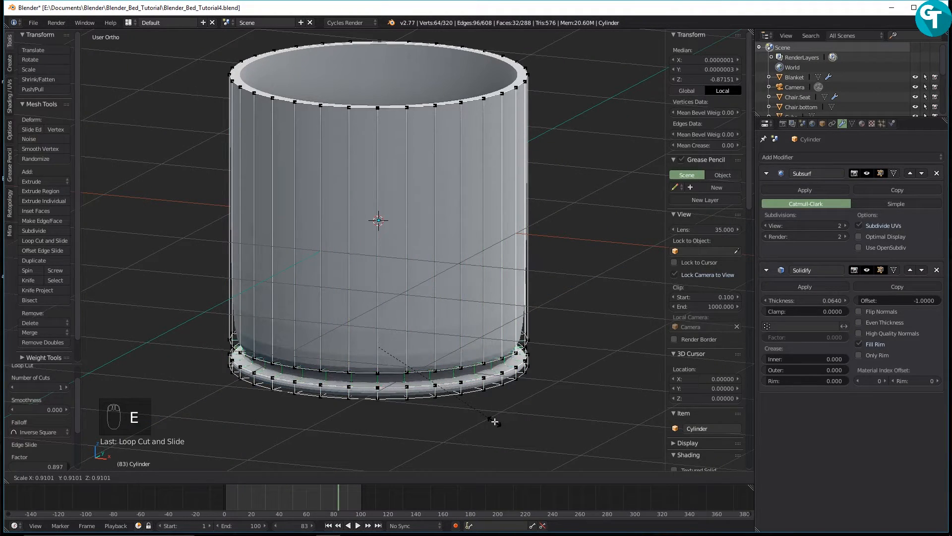
click(495, 421)
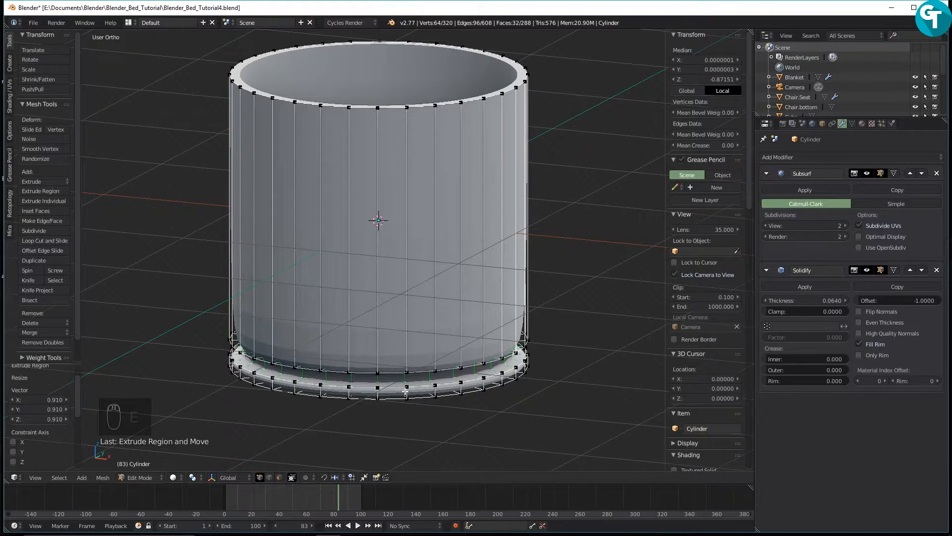
Add two edge loops around the bottom groove's inner wall and spread them along Z with a scale of 3.580
scroll(405, 392, up, 2)
shift+middle_drag(405, 389, 421, 255)
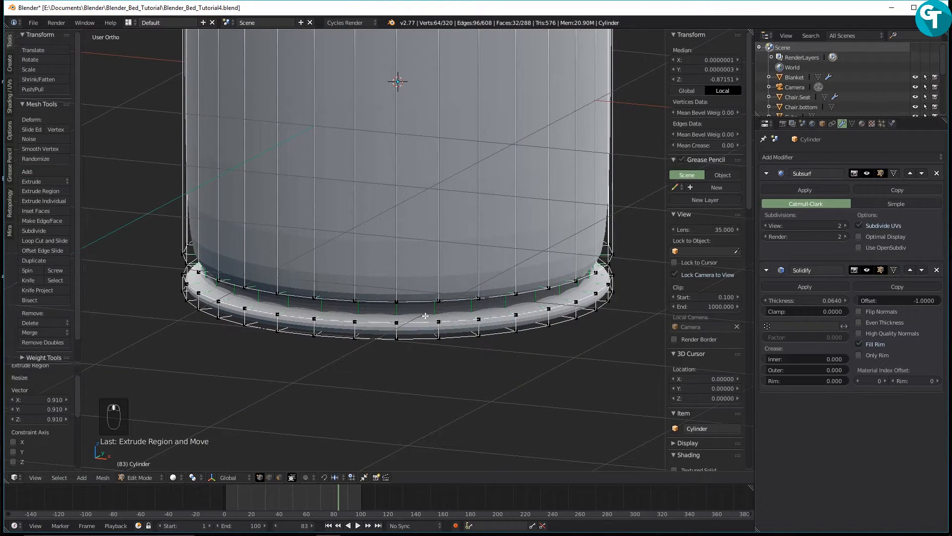
key(ctrl+r)
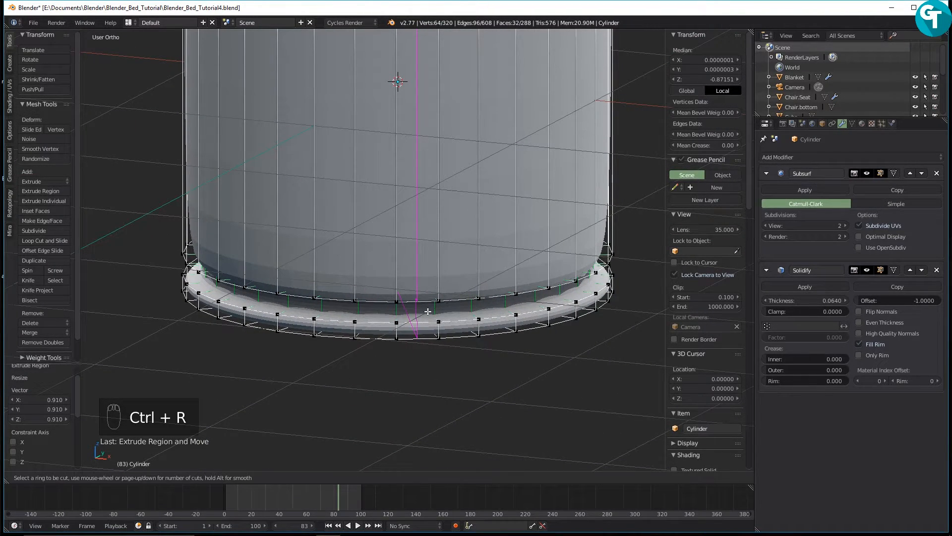
scroll(393, 308, up, 1)
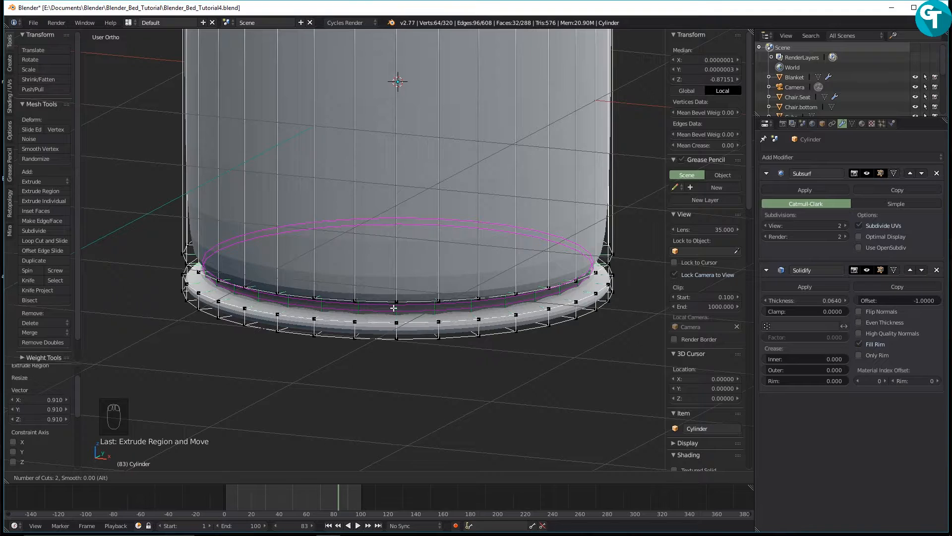
click(393, 308)
right_click(393, 307)
key(s)
key(z)
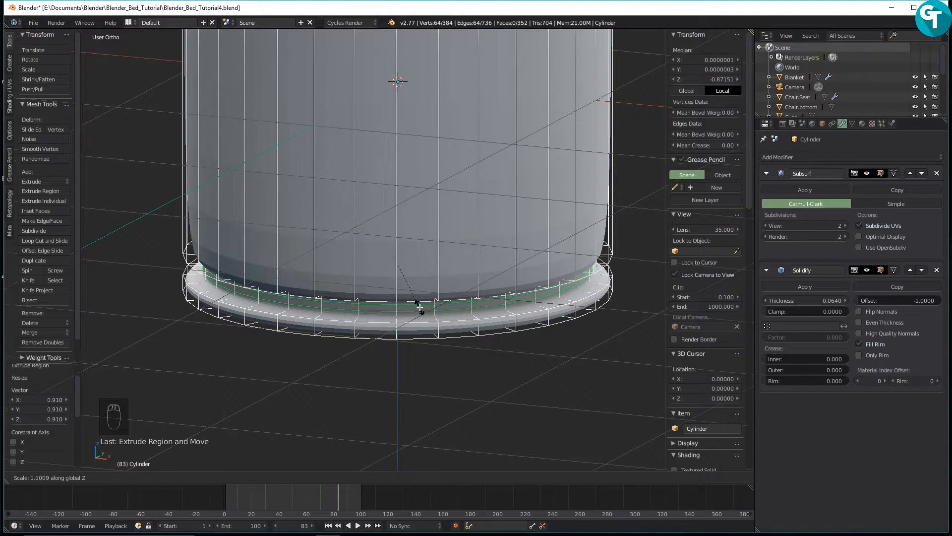
right_click(429, 265)
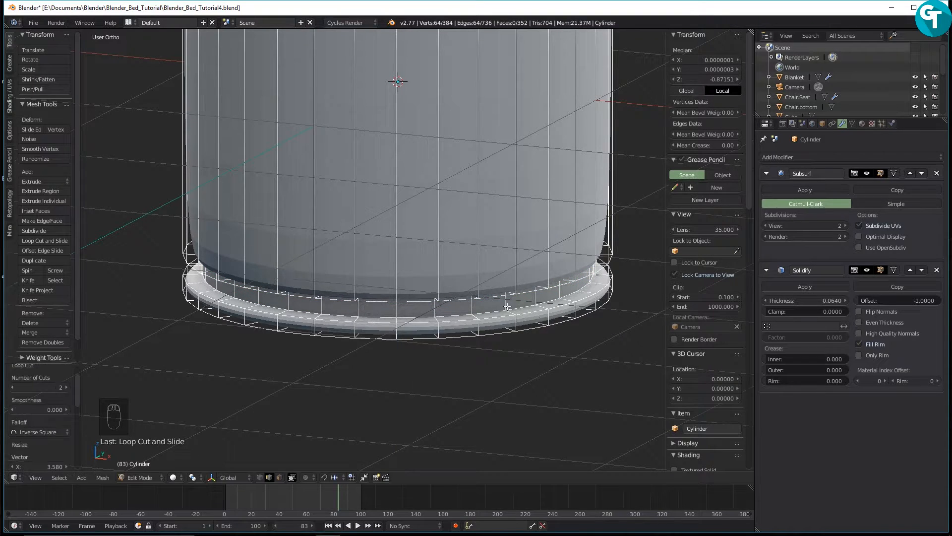
Add a supporting edge loop to the cylinder's side just above the bottom groove, slid by a factor of 0.963
key(ctrl+r)
click(441, 260)
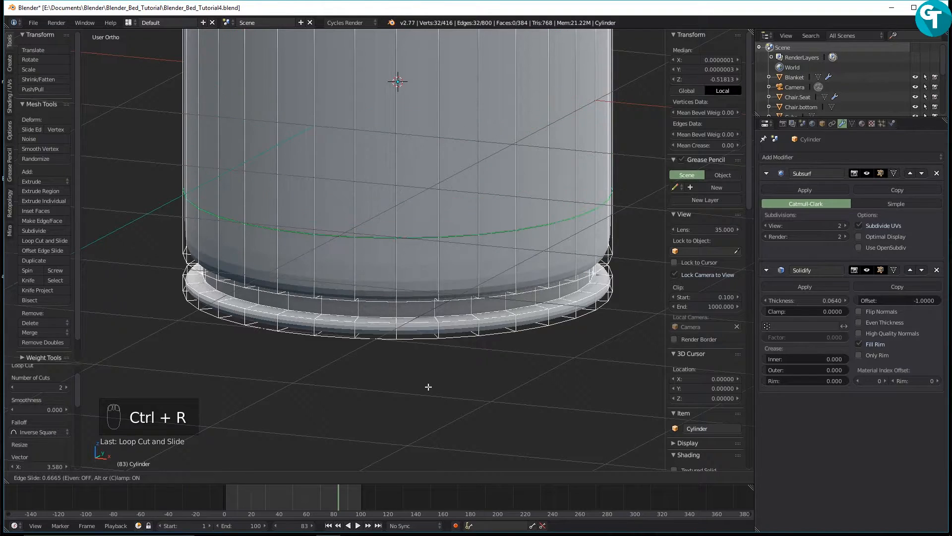
click(432, 436)
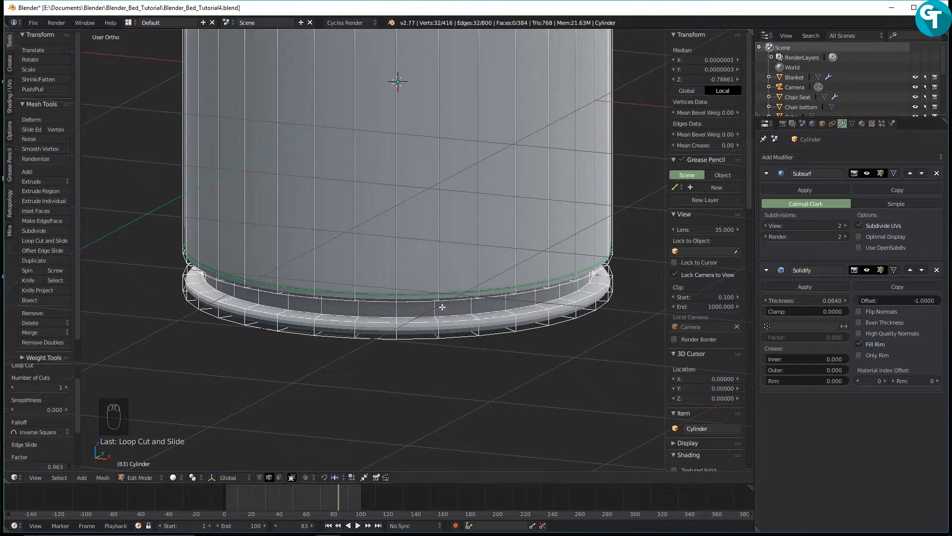
Add two edge loops on the ledge below the bottom groove, slid by factors of 0.818 and -0.200
middle_drag(452, 320, 437, 346)
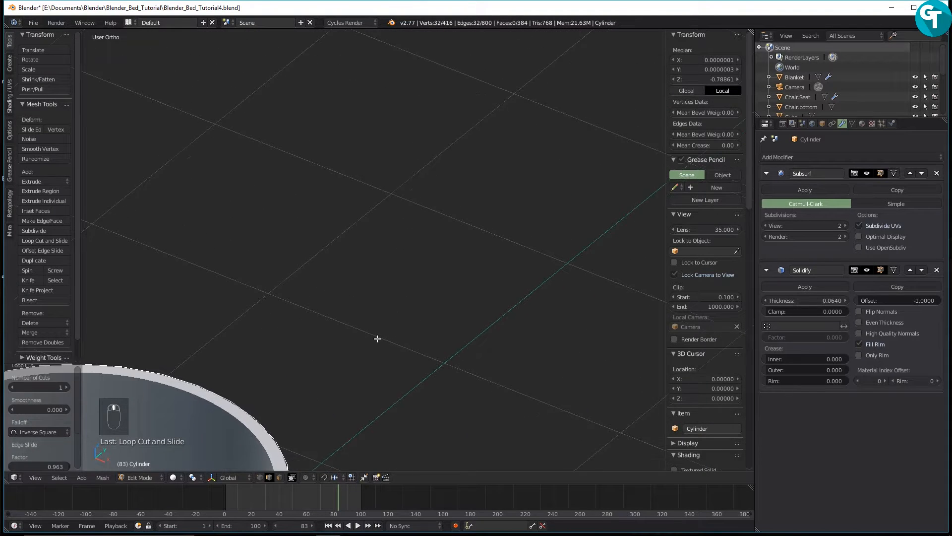
shift+middle_drag(374, 346, 555, 67)
shift+middle_drag(423, 235, 542, 440)
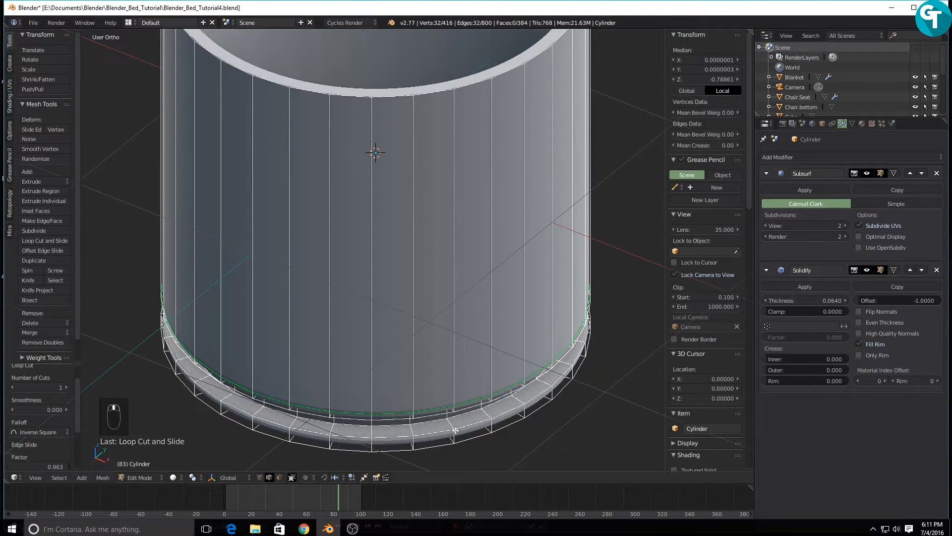
key(ctrl+r)
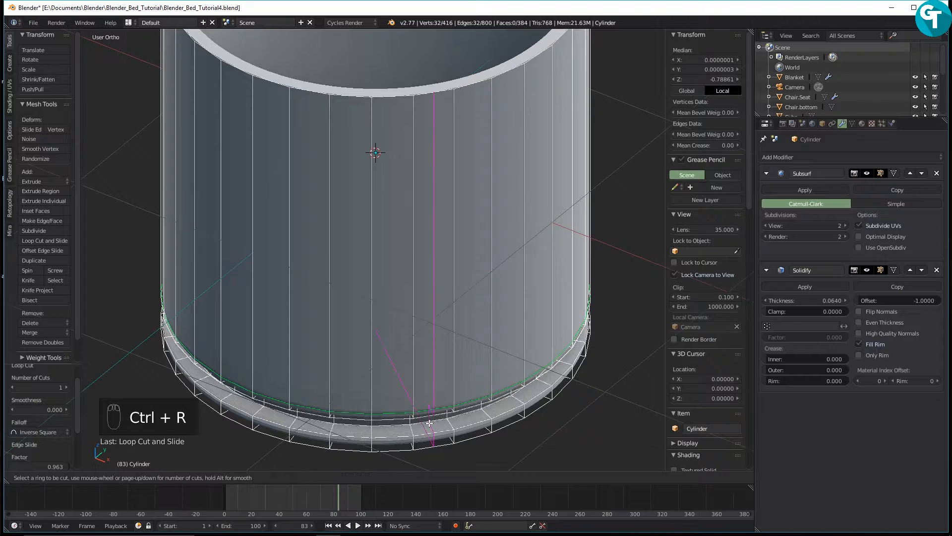
click(369, 440)
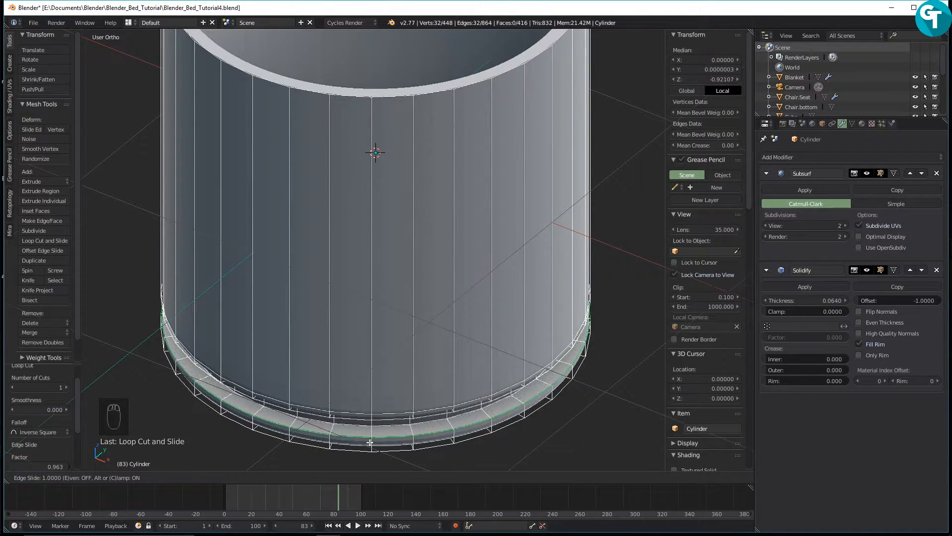
click(372, 435)
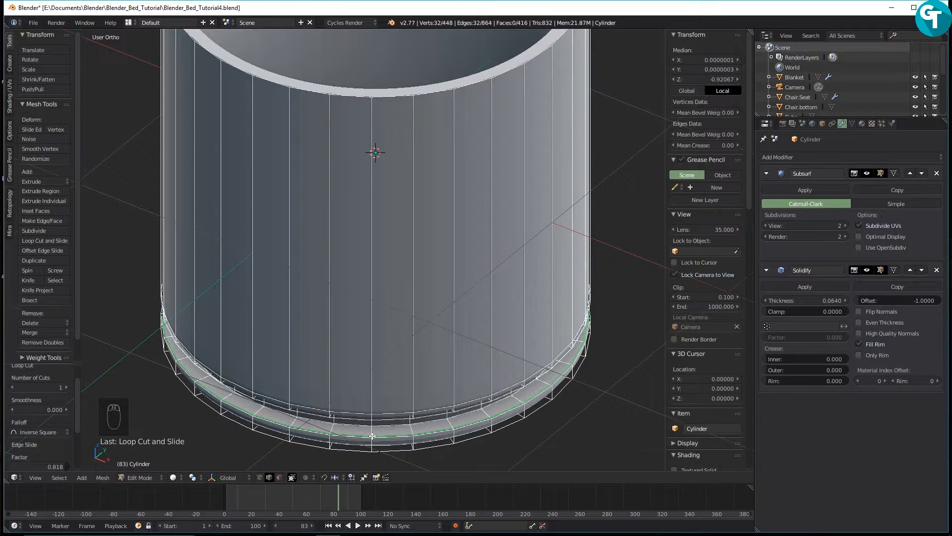
key(ctrl+r)
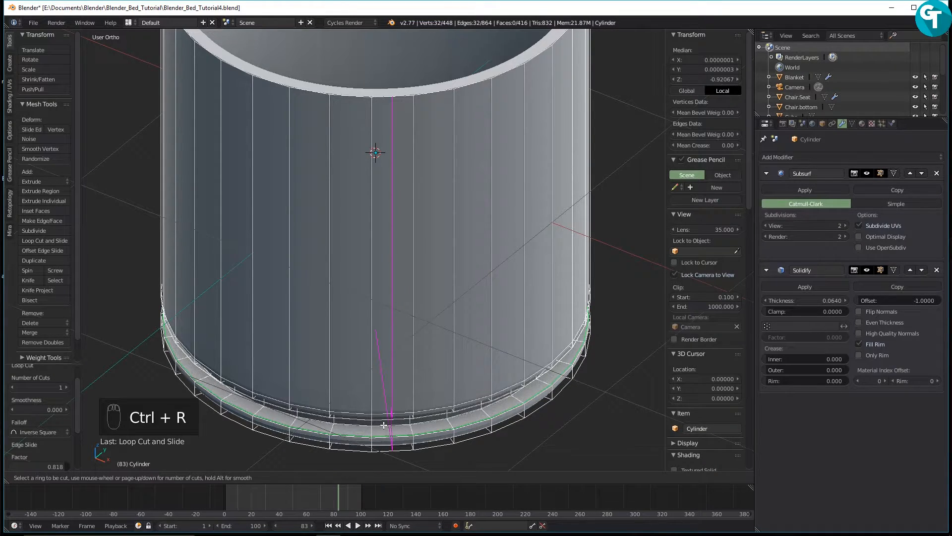
click(370, 430)
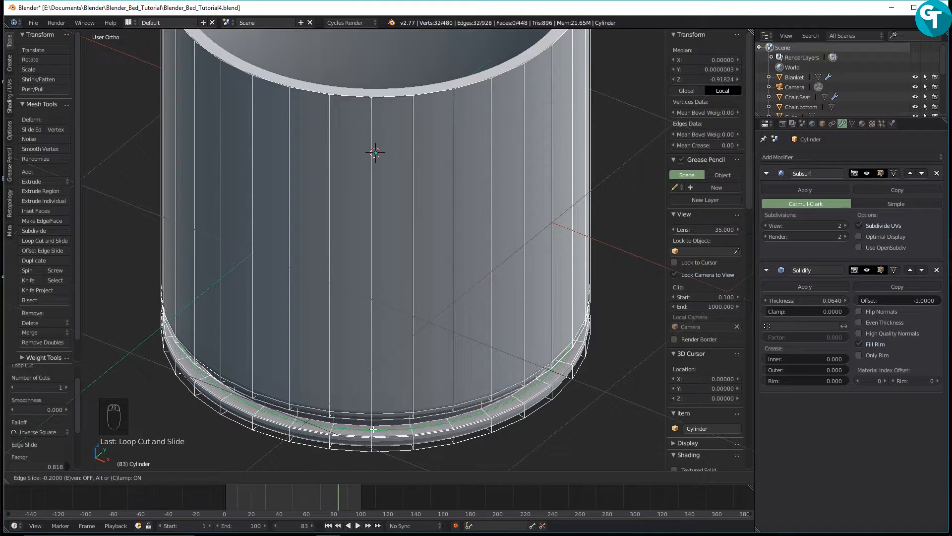
click(373, 429)
Add an edge loop just below the cylinder's top rim, slid by a factor of -0.976
scroll(493, 283, down, 3)
middle_drag(489, 200, 502, 74)
shift+middle_drag(382, 187, 425, 346)
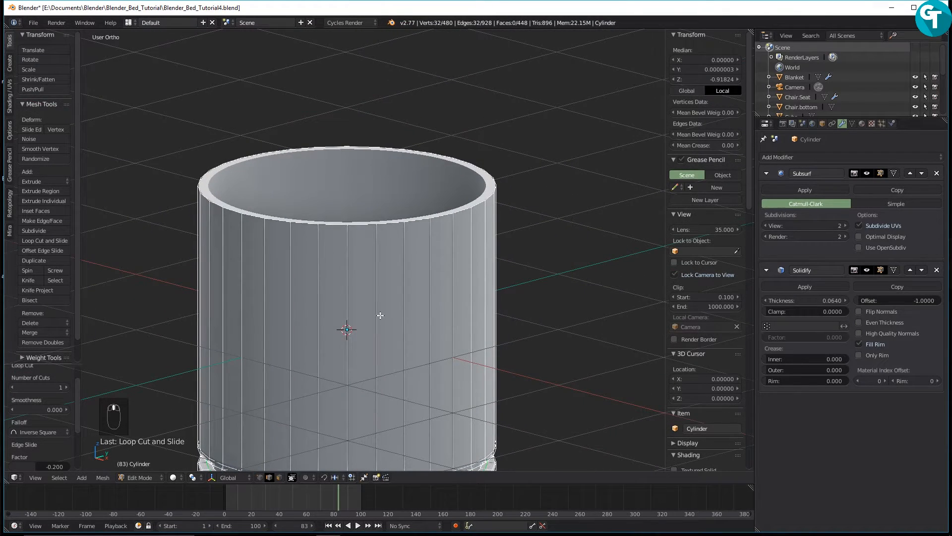
key(ctrl+r)
click(352, 285)
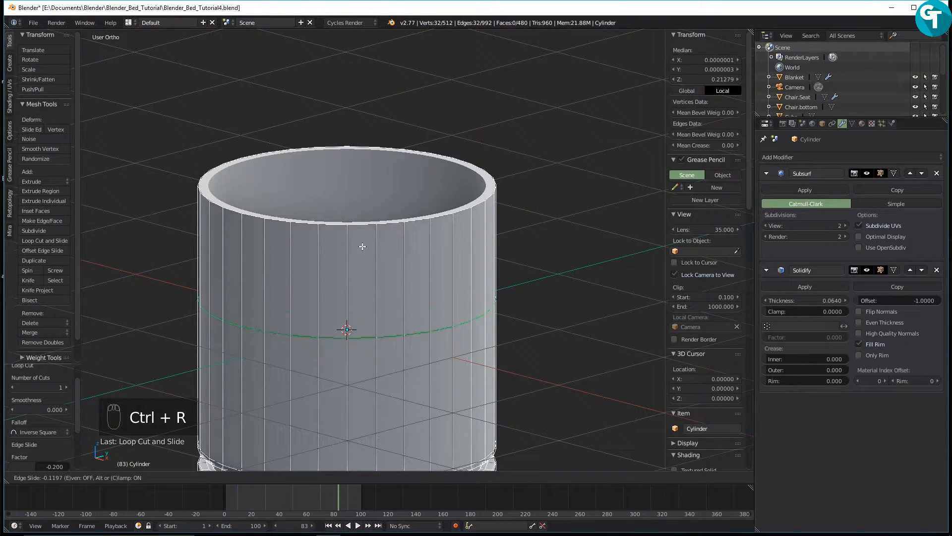
click(378, 159)
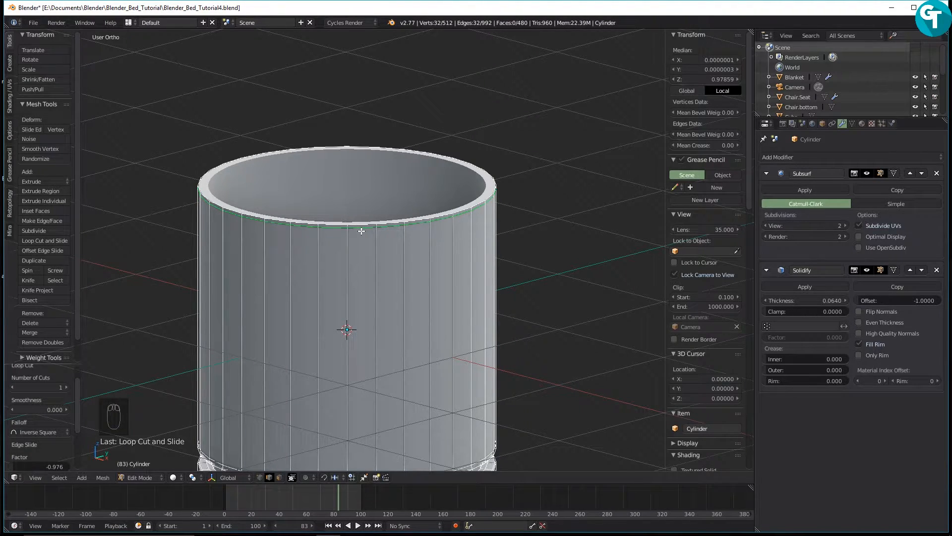
Add two more edge loops on the upper part of the cylinder's side, slid by factors of -0.660 and -0.825
key(ctrl+r)
click(346, 329)
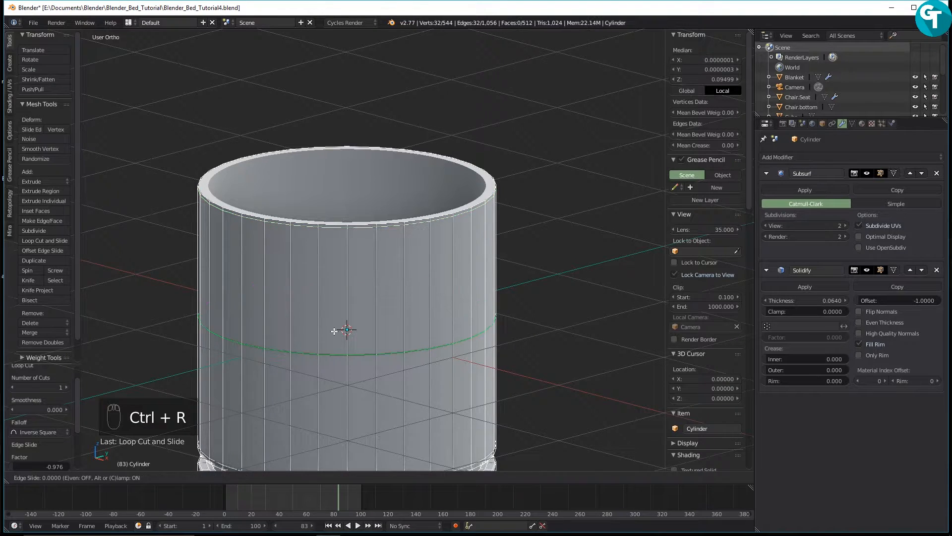
click(344, 248)
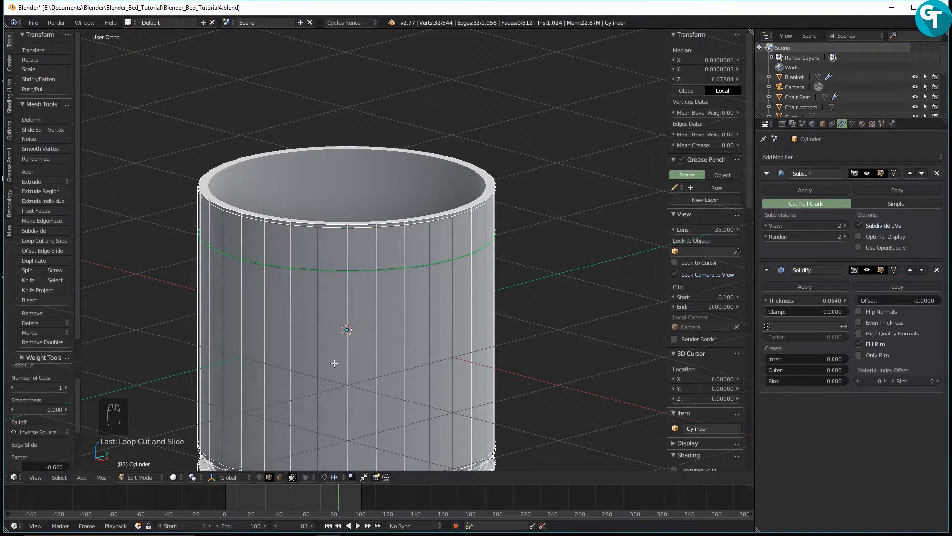
key(ctrl+r)
click(337, 339)
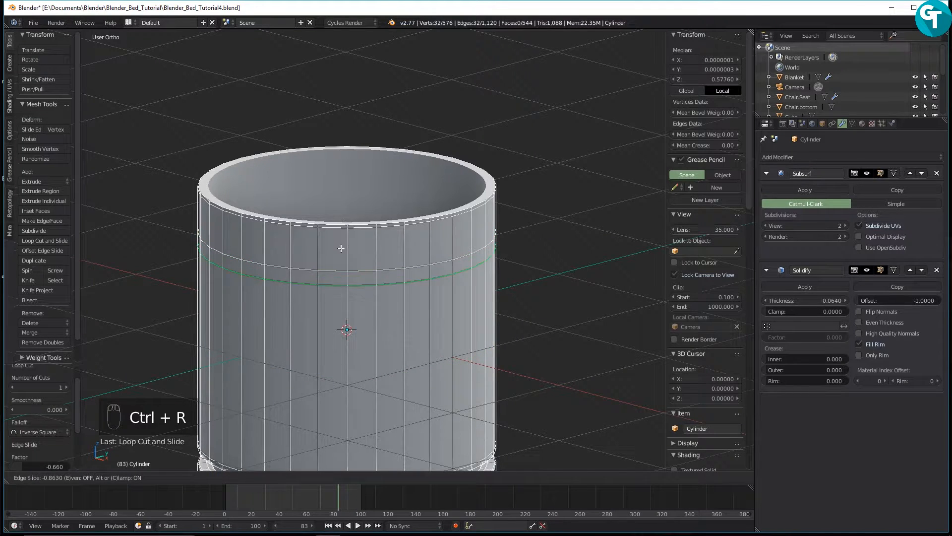
click(342, 252)
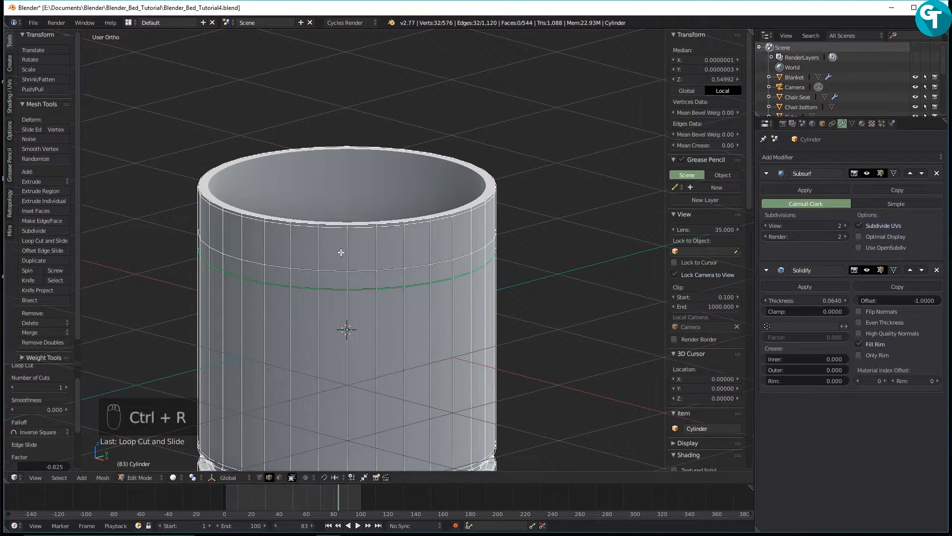
In vertex selection mode, select the band between the two upper loops and extrude it inward, scaled to 0.945
key(Tab)
click(294, 251)
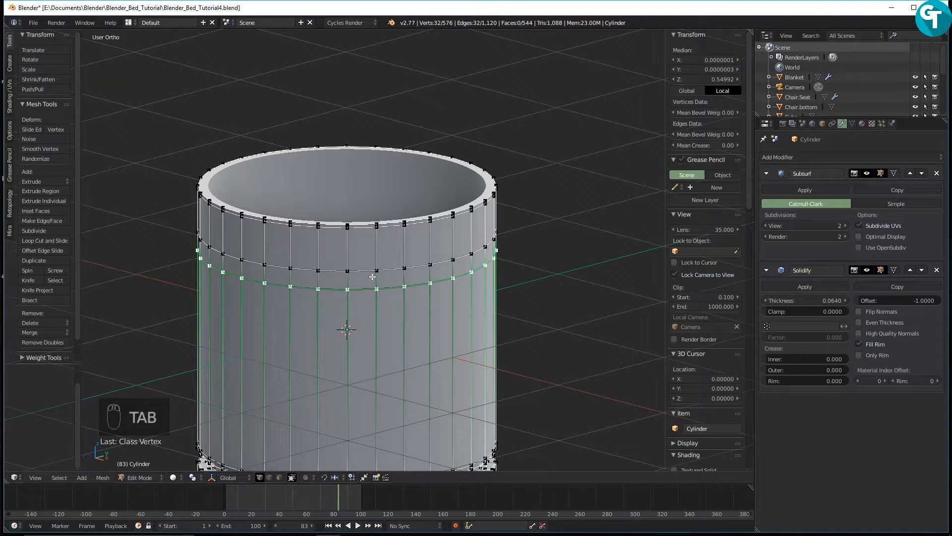
alt+shift+right_click(364, 268)
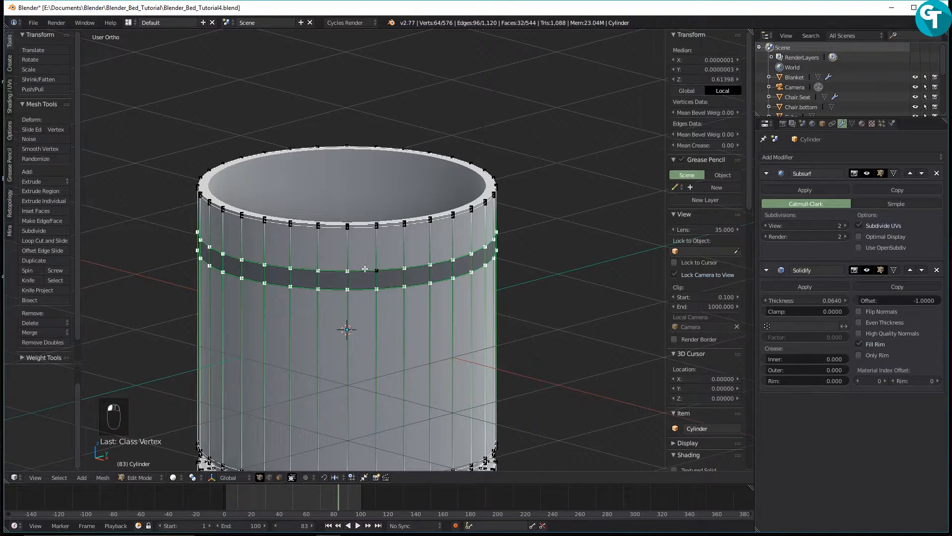
key(e)
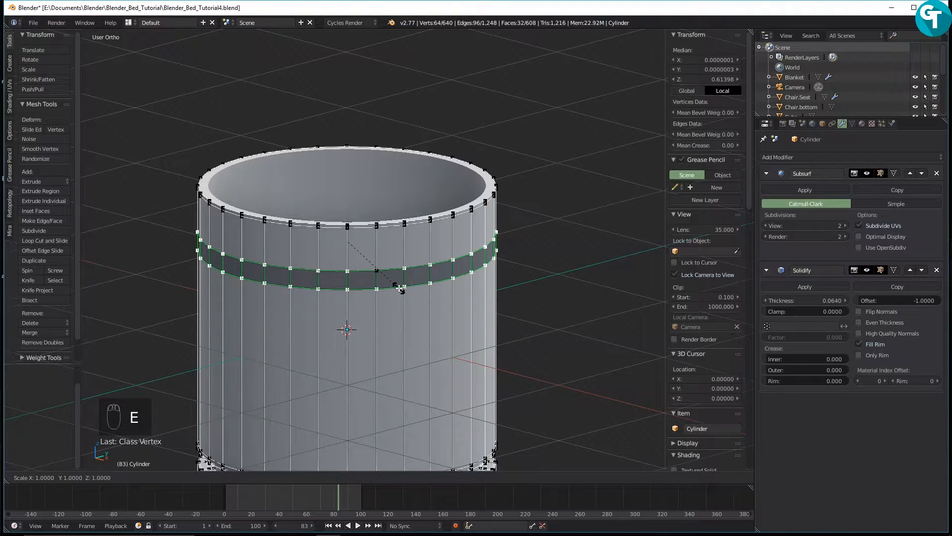
right_click(398, 287)
key(s)
click(397, 286)
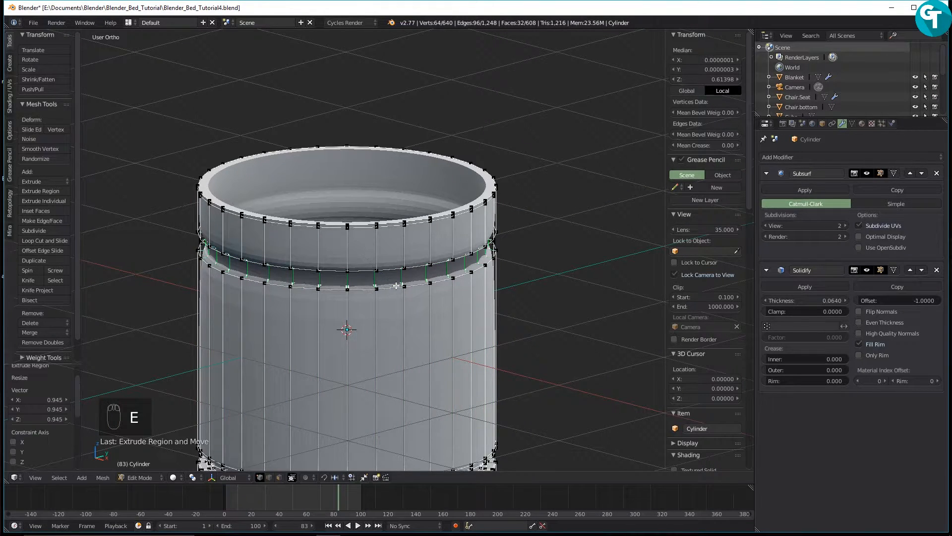
Add two edge loops inside the upper groove without sliding them and scale them apart along Z by 2.892
key(ctrl+r)
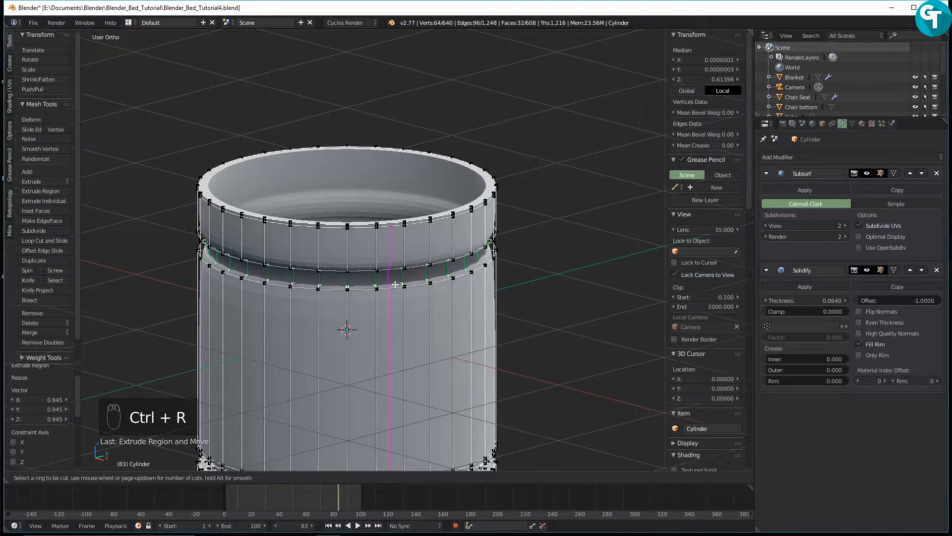
scroll(373, 279, up, 1)
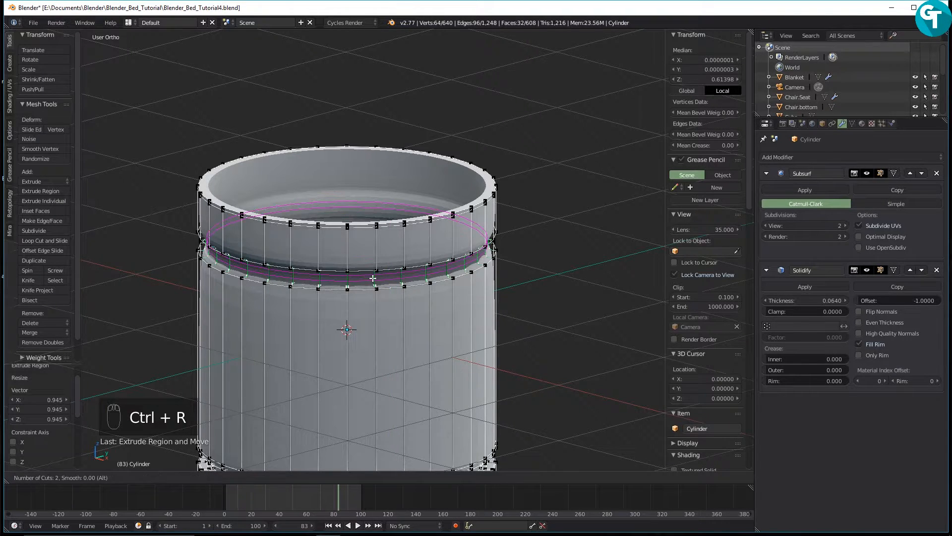
click(373, 278)
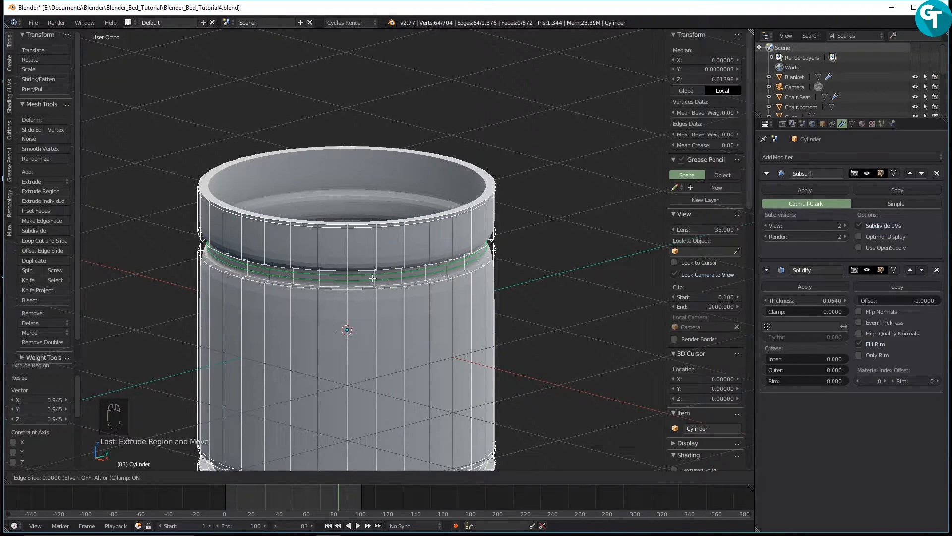
right_click(373, 278)
key(s)
key(z)
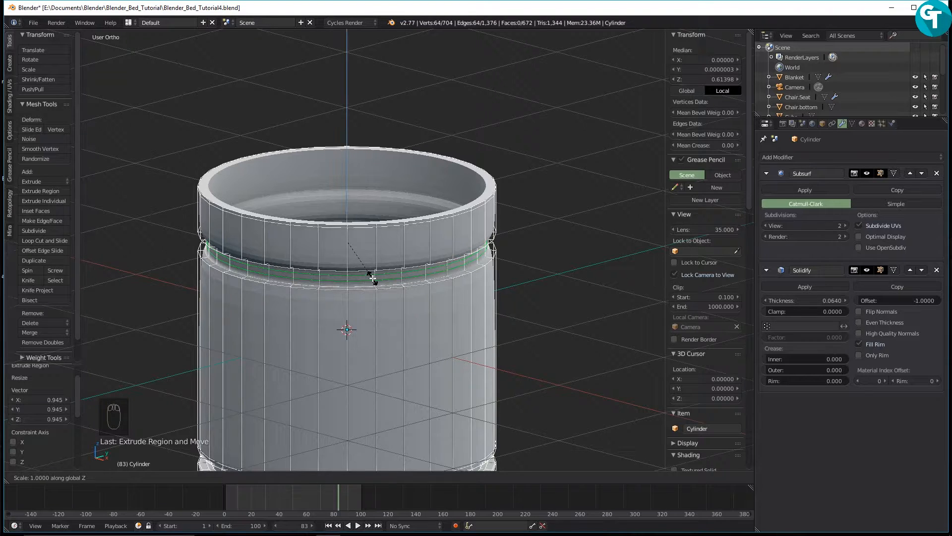
click(433, 313)
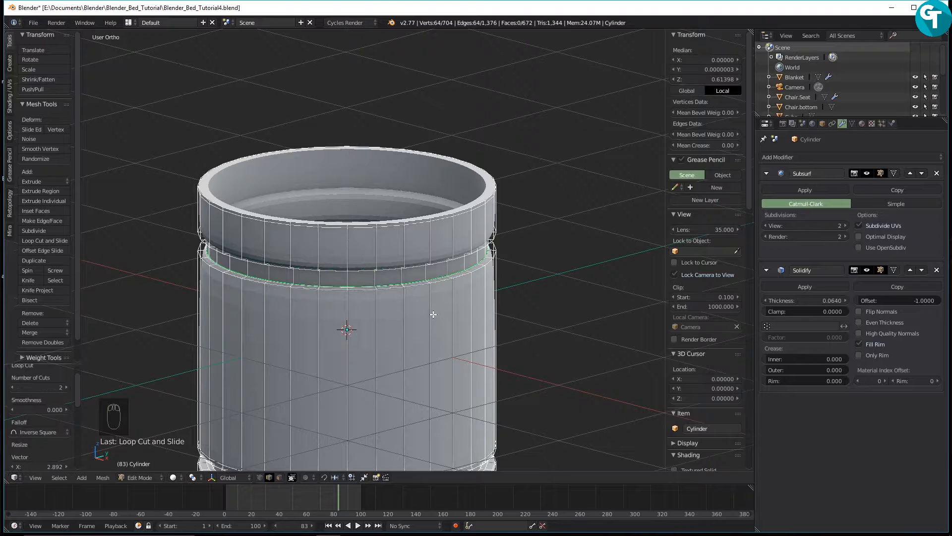
Add one edge loop just above the upper groove, slid by 0.860, and one just below it, slid by -0.973
key(ctrl+r)
click(377, 253)
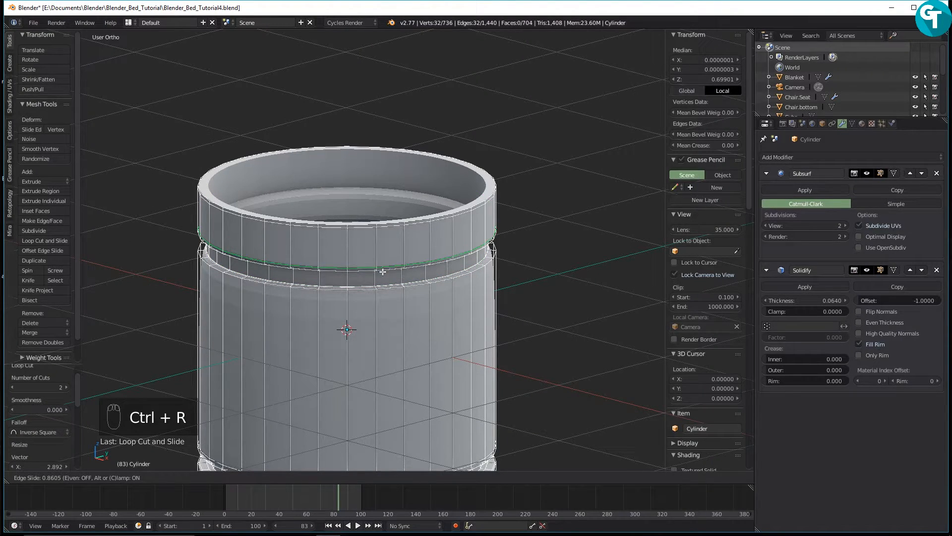
click(378, 286)
key(ctrl+r)
click(385, 233)
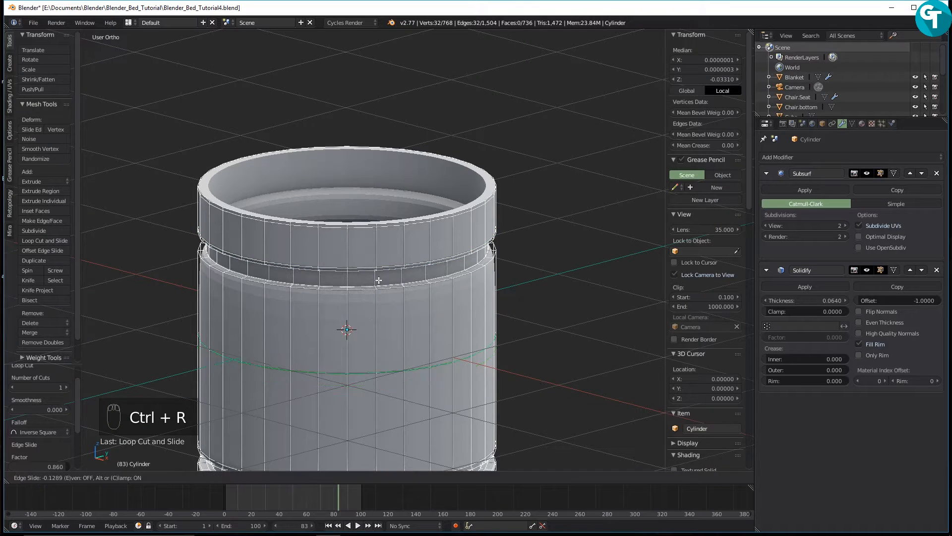
click(391, 220)
Return the cylinder to Object Mode and bring up its shading choices
scroll(391, 249, down, 2)
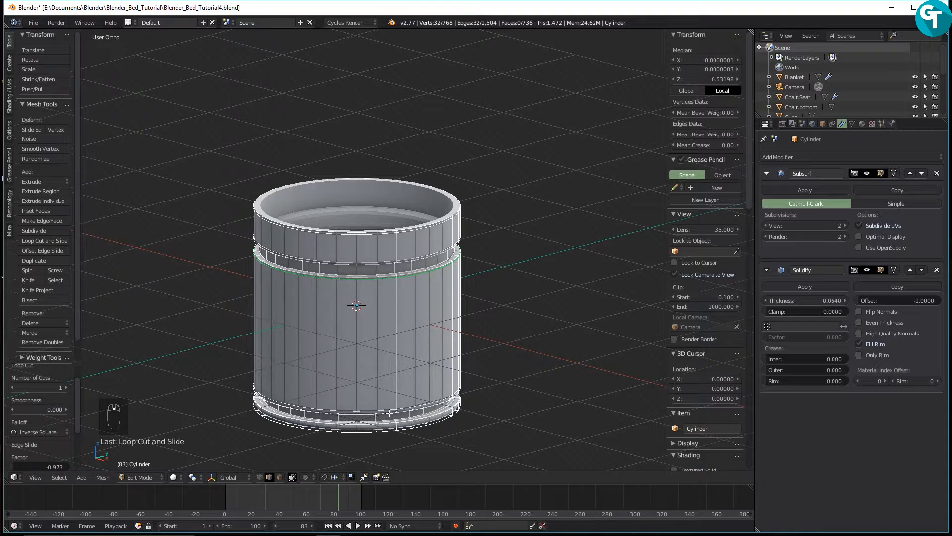
key(Tab)
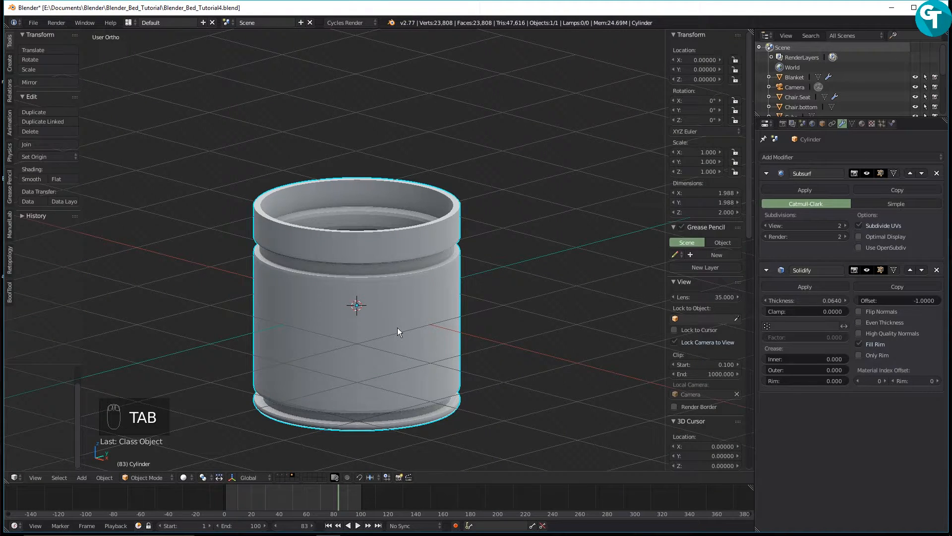
key(z)
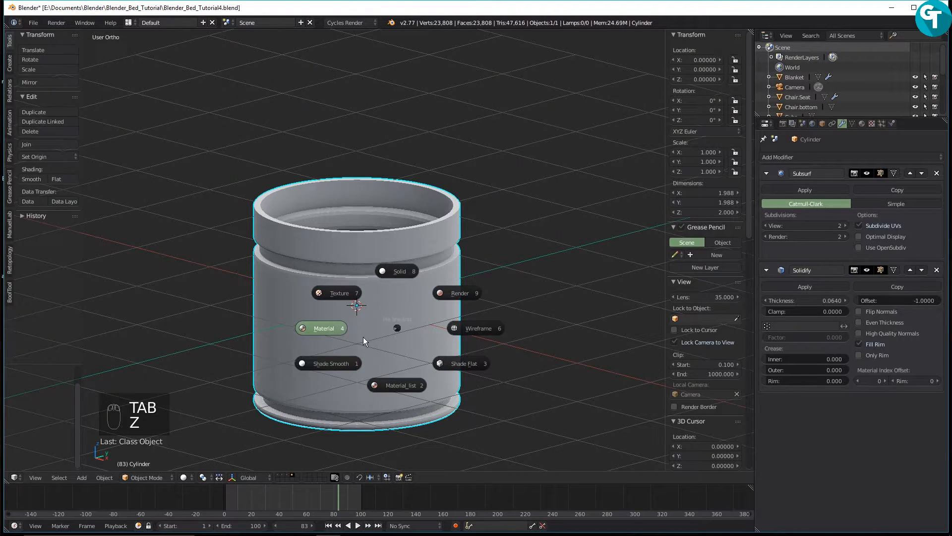
Apply smooth shading to the cylinder and rename the object TrashCan
click(341, 357)
scroll(403, 268, down, 3)
middle_drag(404, 268, 361, 254)
scroll(700, 347, down, 5)
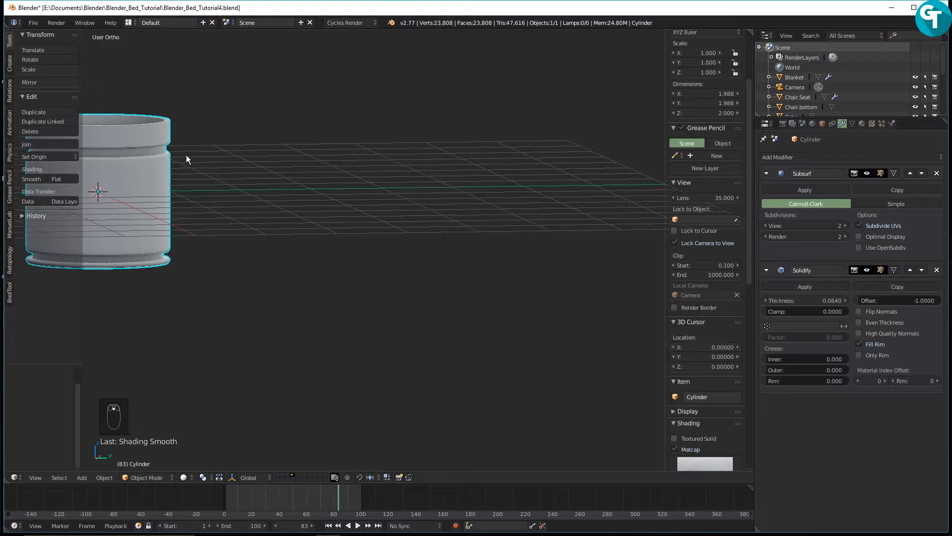
scroll(499, 214, down, 1)
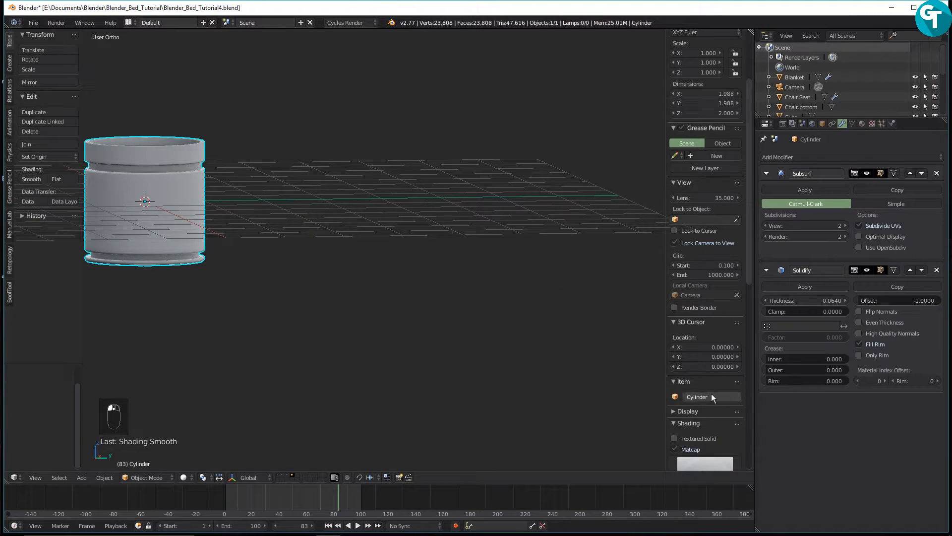
text(TrashCan)
key(Return)
Scale the trash can uniformly to about 0.456 and additionally show layers 1, 2 and 3
key(s)
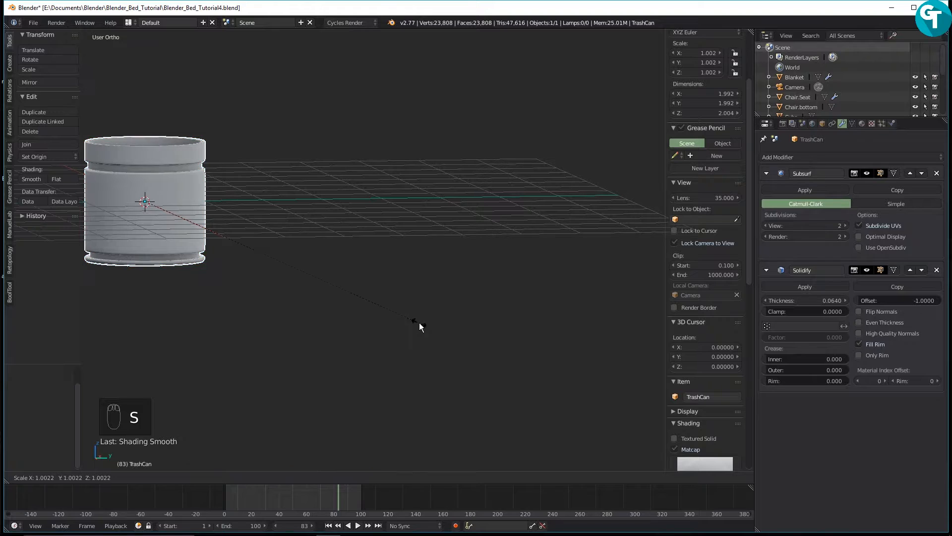
click(264, 273)
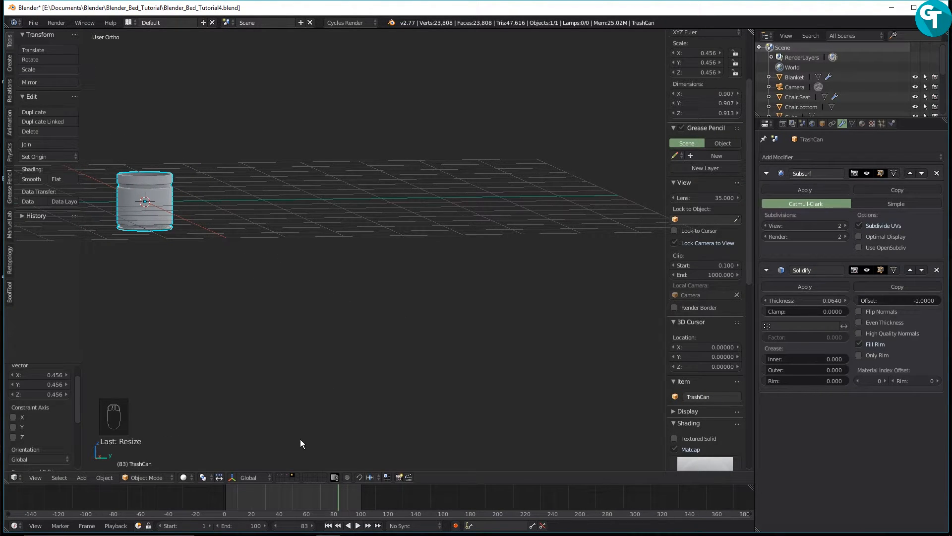
key(shift+1)
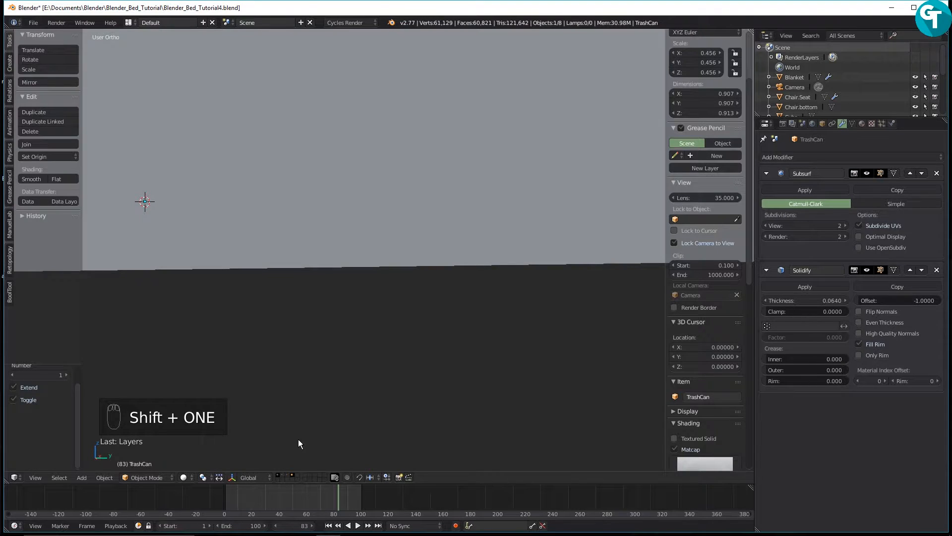
key(shift+2)
key(shift+3)
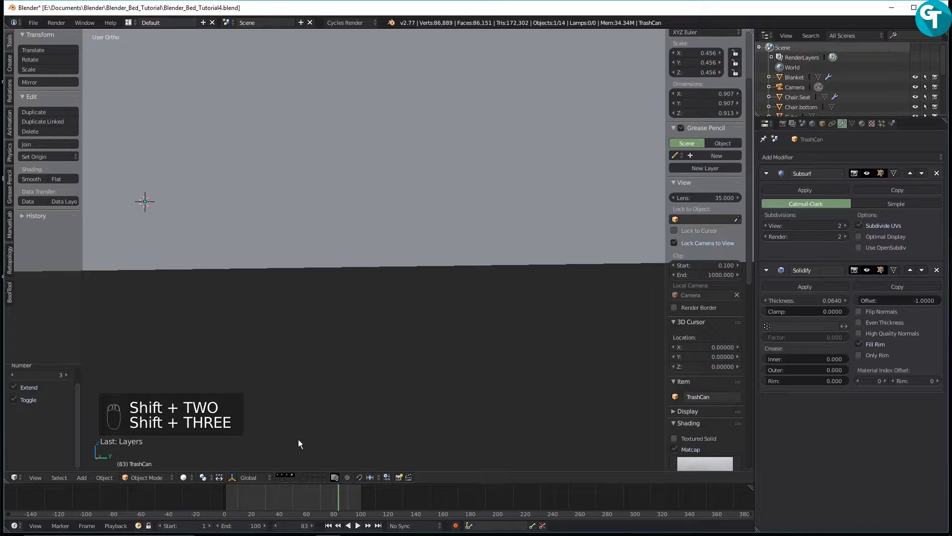
Select the desk with everything in its group and shift it about -0.11 along X, away from the side wall
middle_drag(299, 422, 405, 303)
scroll(405, 299, up, 4)
shift+middle_drag(500, 289, 209, 299)
middle_drag(214, 299, 231, 284)
right_click(374, 186)
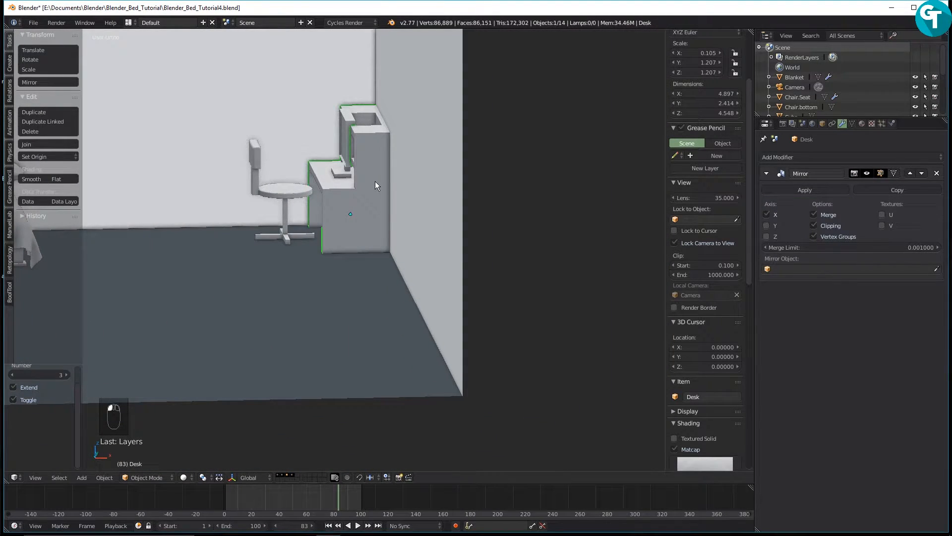
key(shift+g)
click(375, 181)
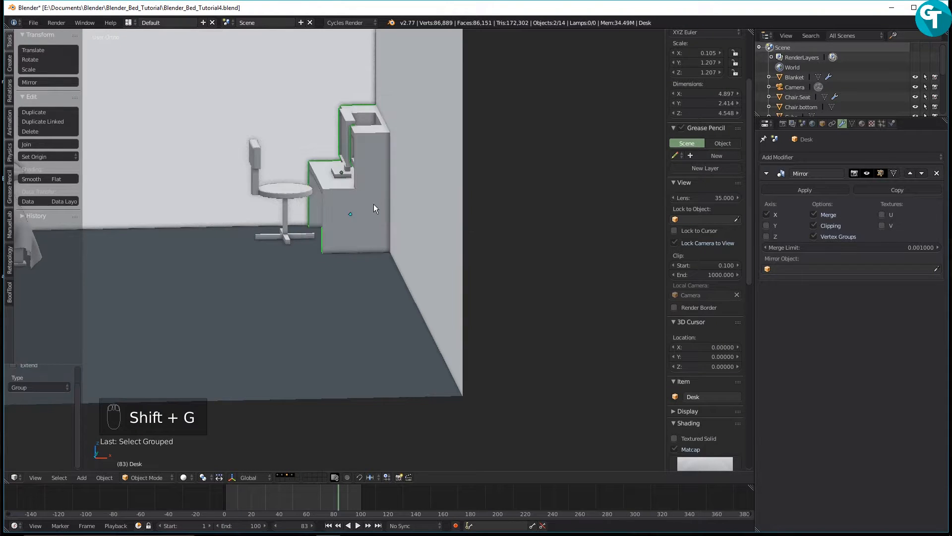
key(g)
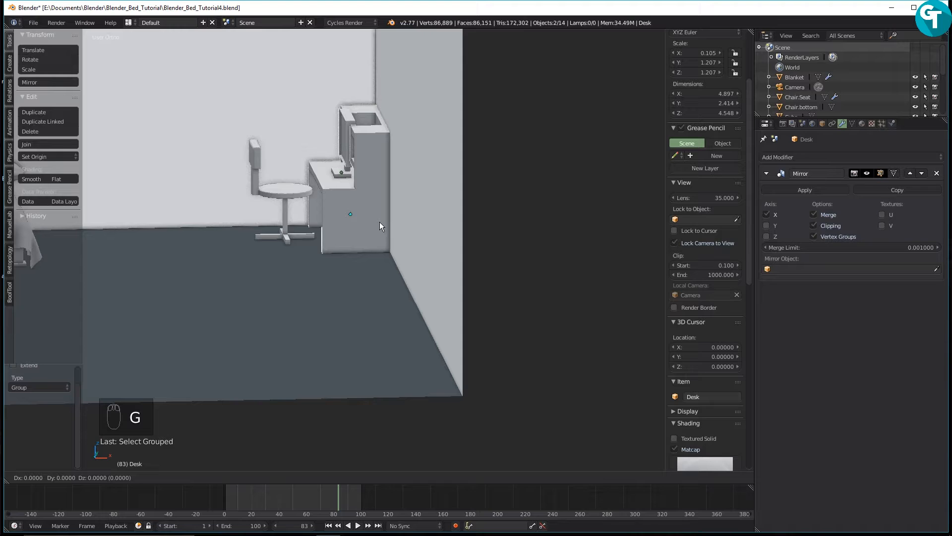
key(x)
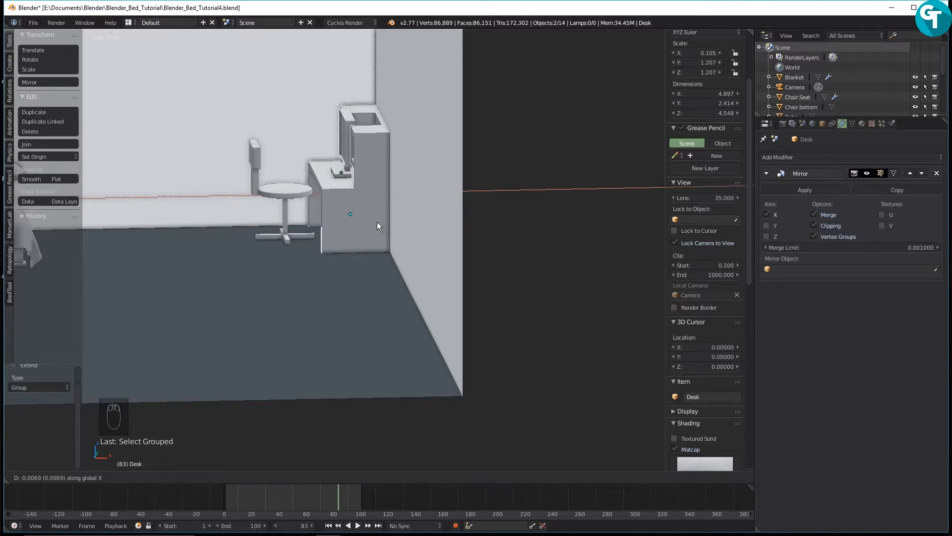
click(348, 219)
scroll(347, 218, down, 4)
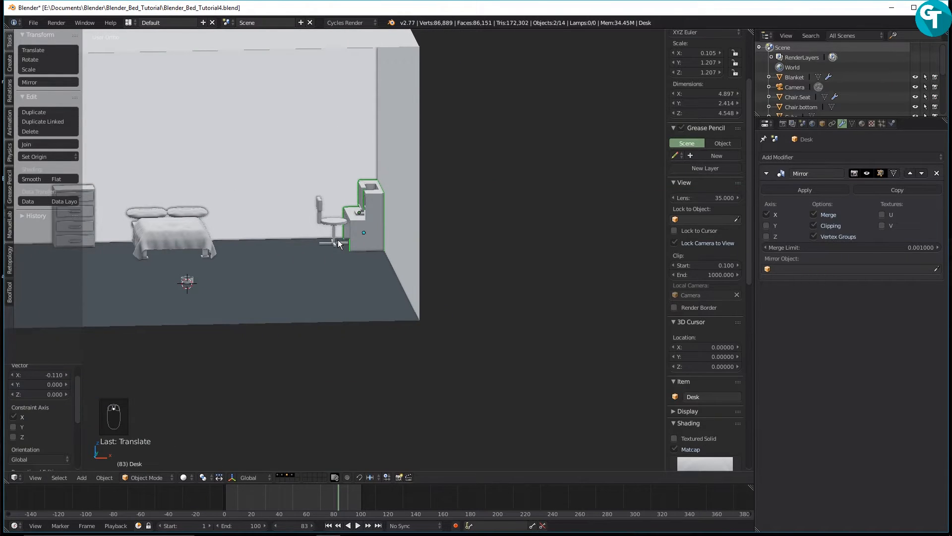
Select the trash can in the middle of the room and raise it about 0.69 along Z
right_click(188, 281)
middle_drag(228, 279, 242, 306)
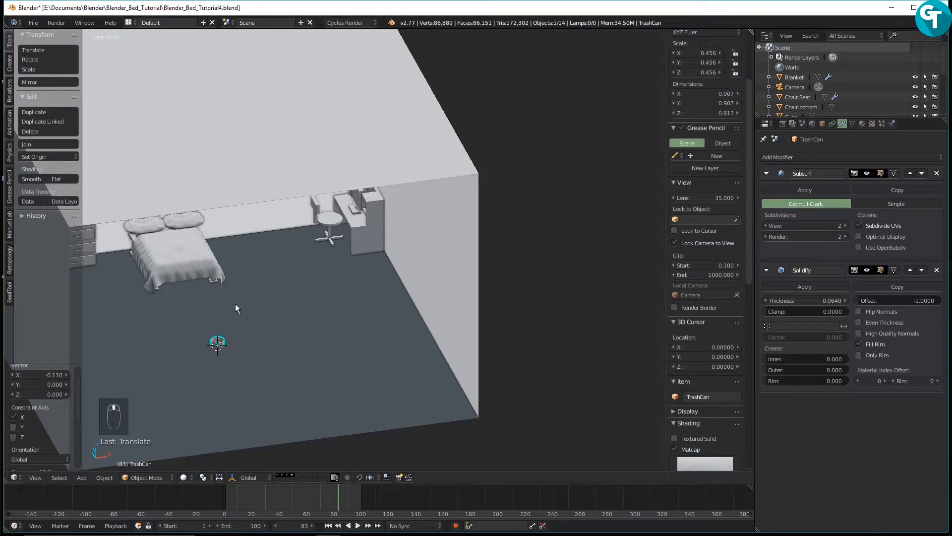
key(g)
key(z)
click(237, 296)
In a wireframe top view, move the trash can about 12.09 in X and 14.68 in Y beside the chair, and enlarge it about 1.06 times
key(KP_7)
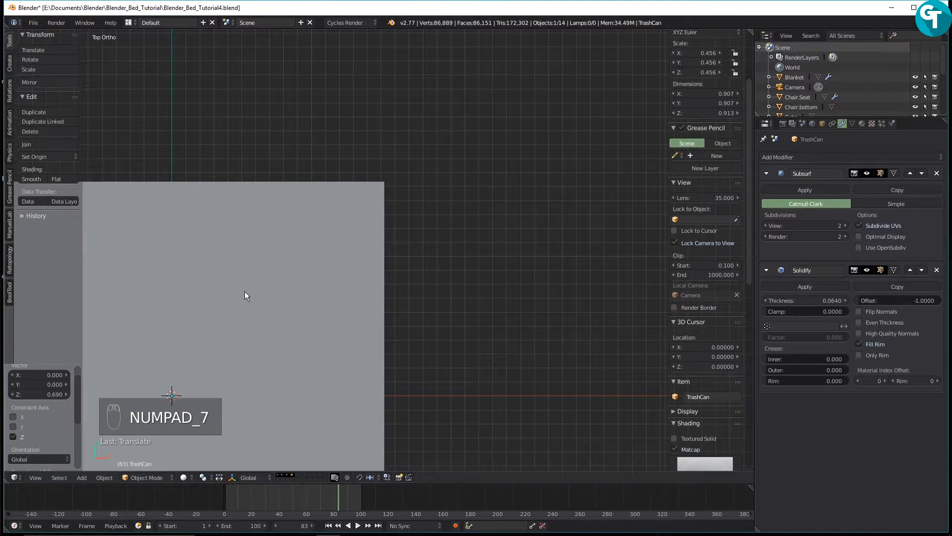
key(z)
click(371, 290)
mouse_move(356, 308)
shift+middle_down()
mouse_move(422, 222)
mouse_move(466, 267)
shift+middle_up()
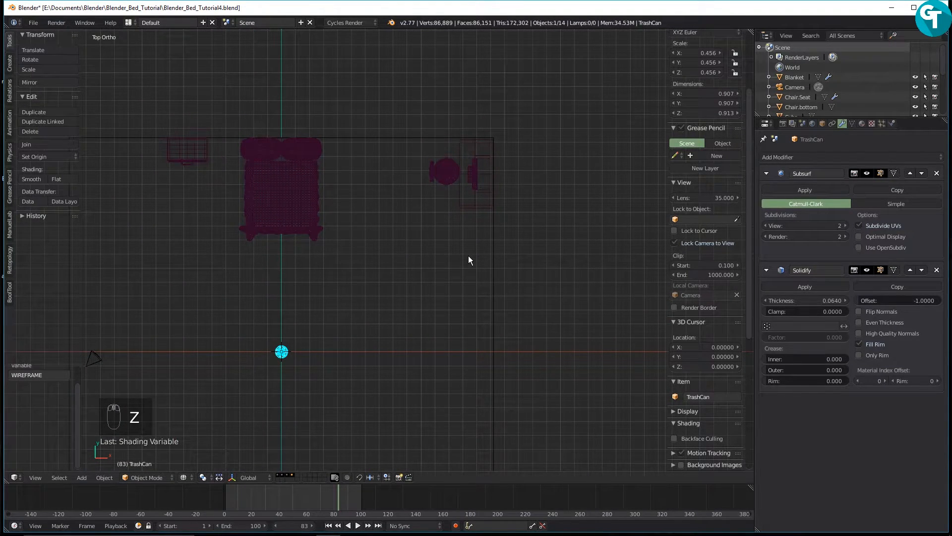
key(g)
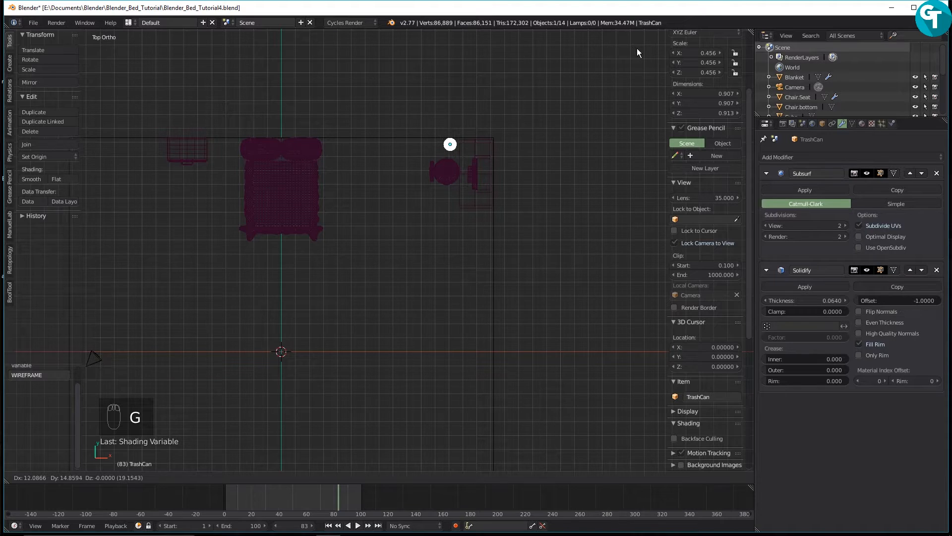
click(636, 50)
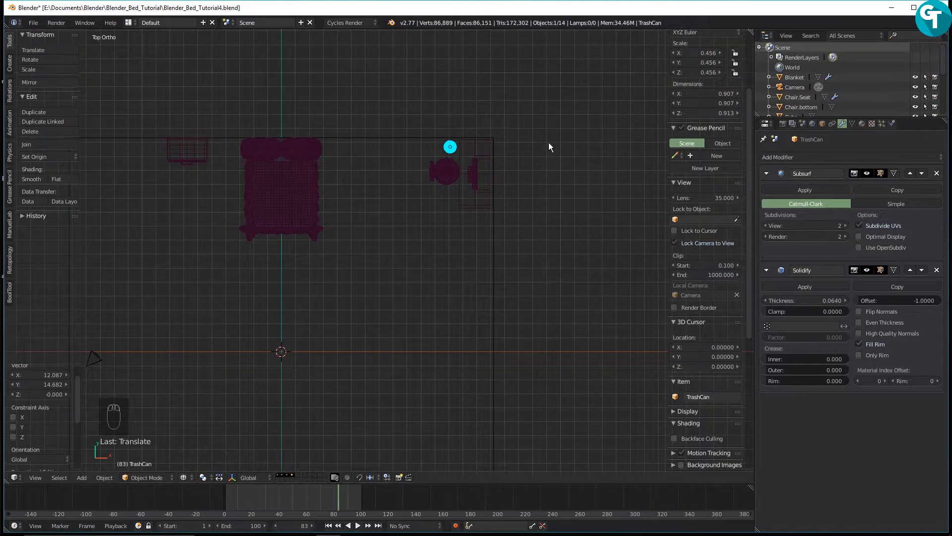
key(s)
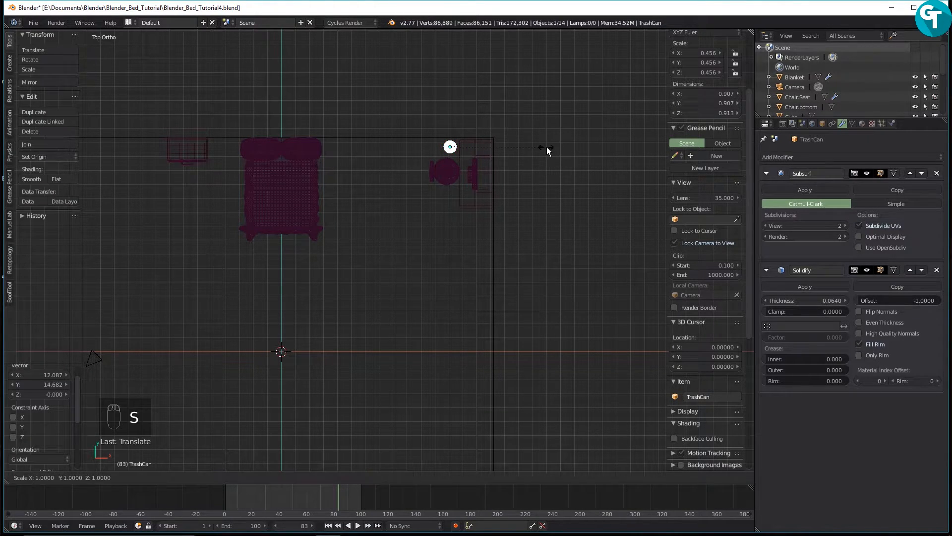
click(551, 147)
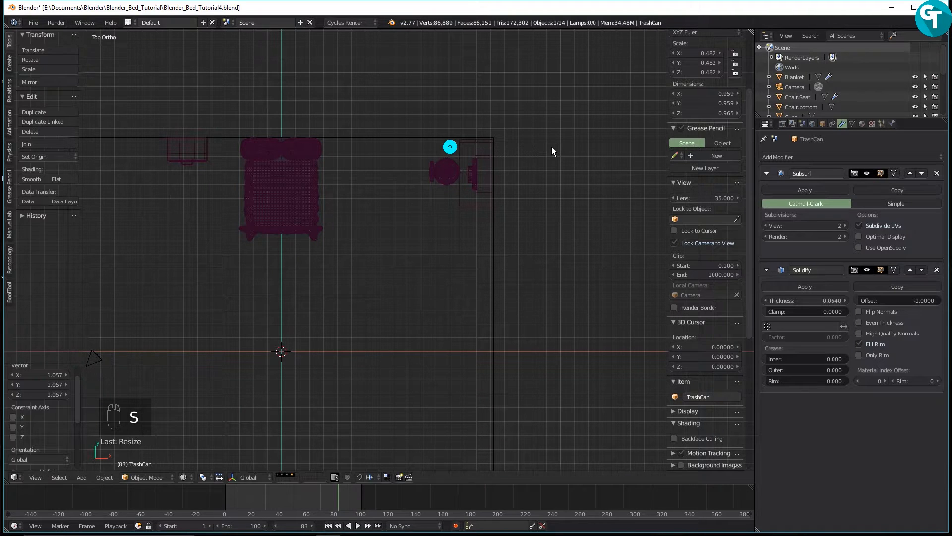
In the camera view, lower the trash can about 0.23 along Z and return to solid shading
key(KP_0)
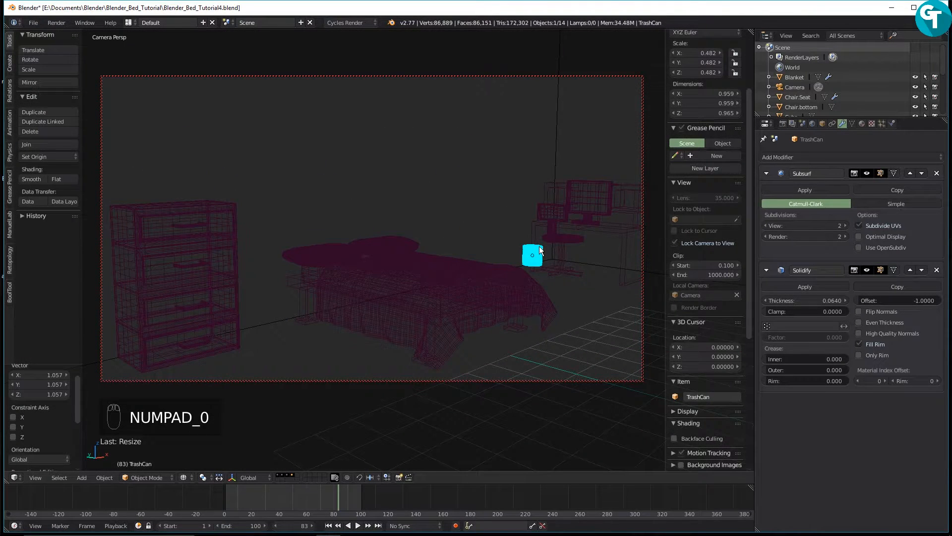
key(g)
key(z)
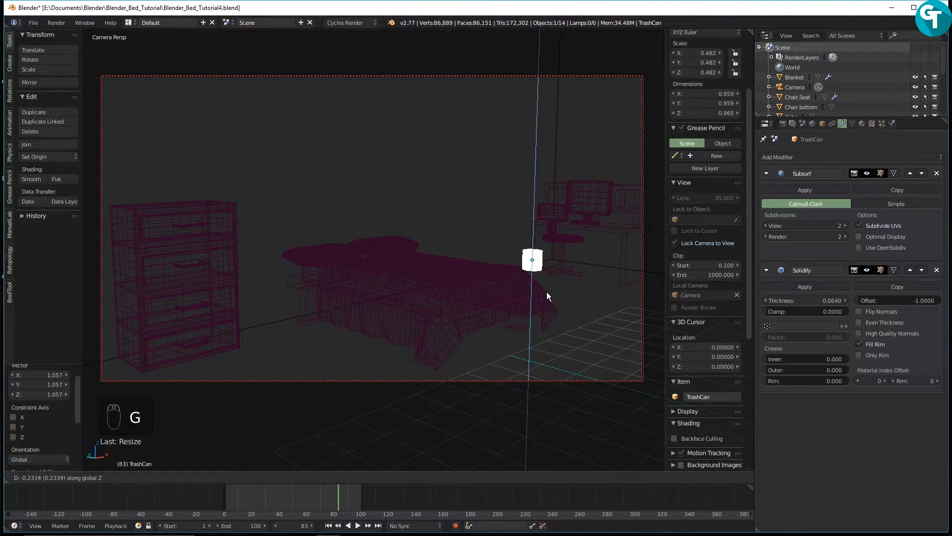
click(546, 292)
key(z)
click(553, 256)
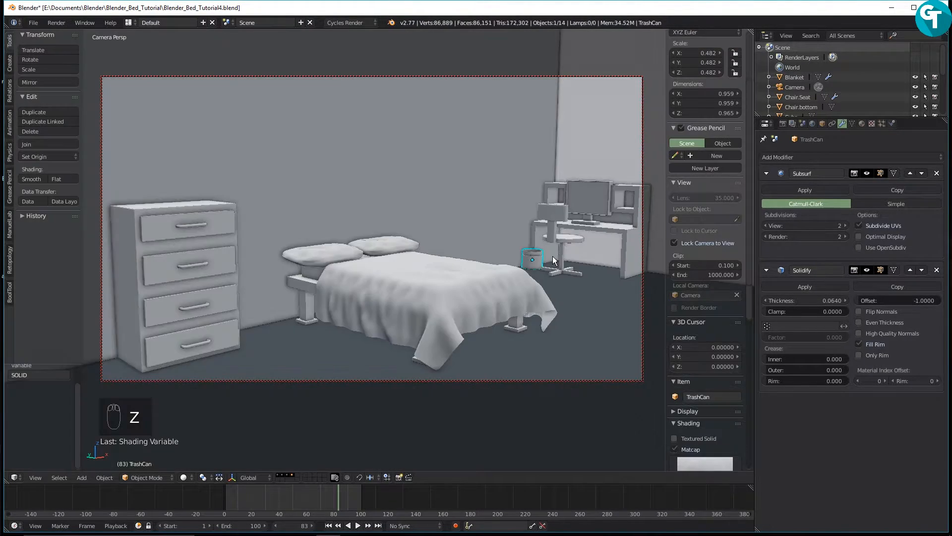
Raise the trash can about 0.167 along Z and shift it about -0.443 along X, away from the chair
key(g)
key(z)
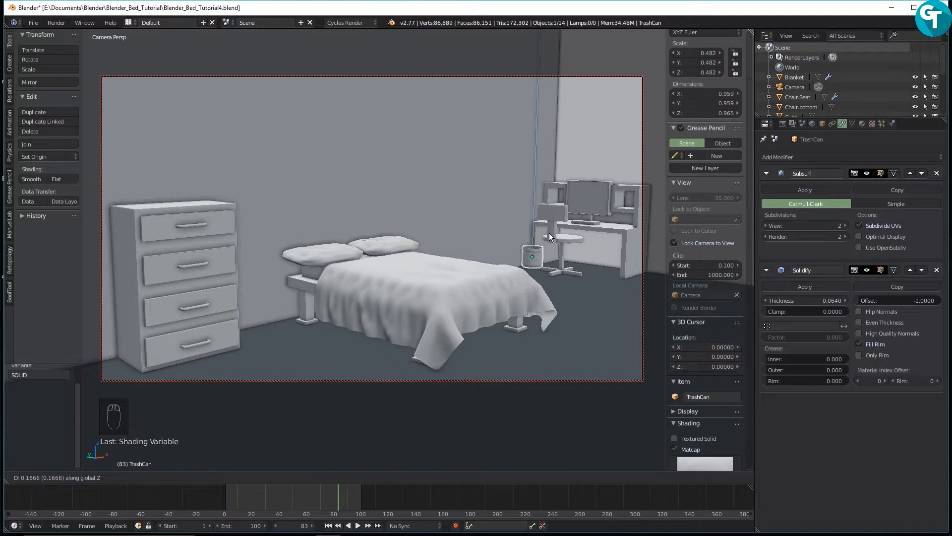
click(549, 233)
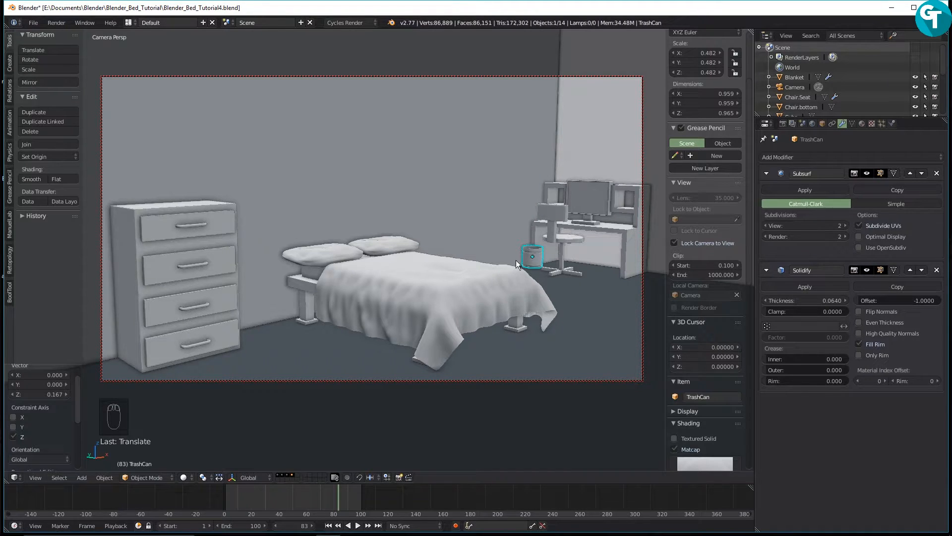
key(g)
key(x)
click(474, 272)
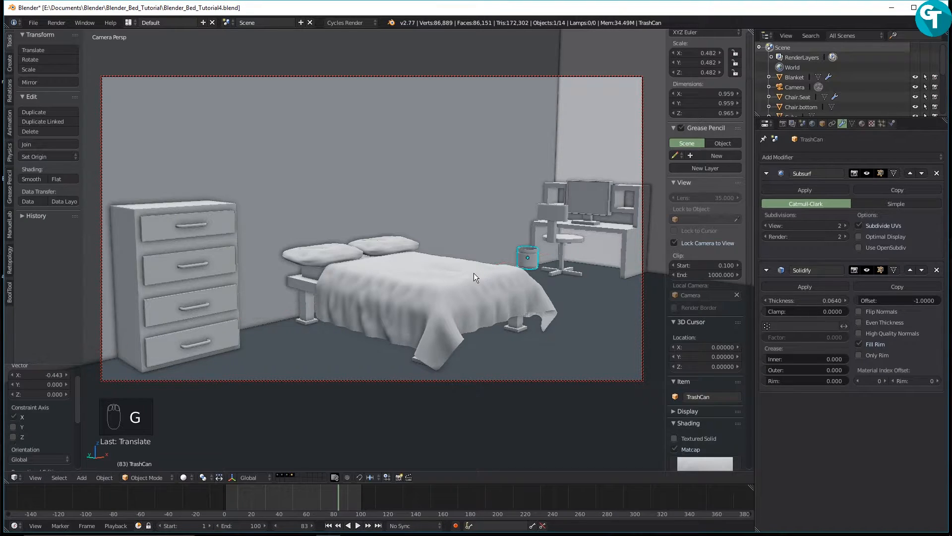
Lower the trash can about 0.079 along Z onto the floor and save over the existing file
key(g)
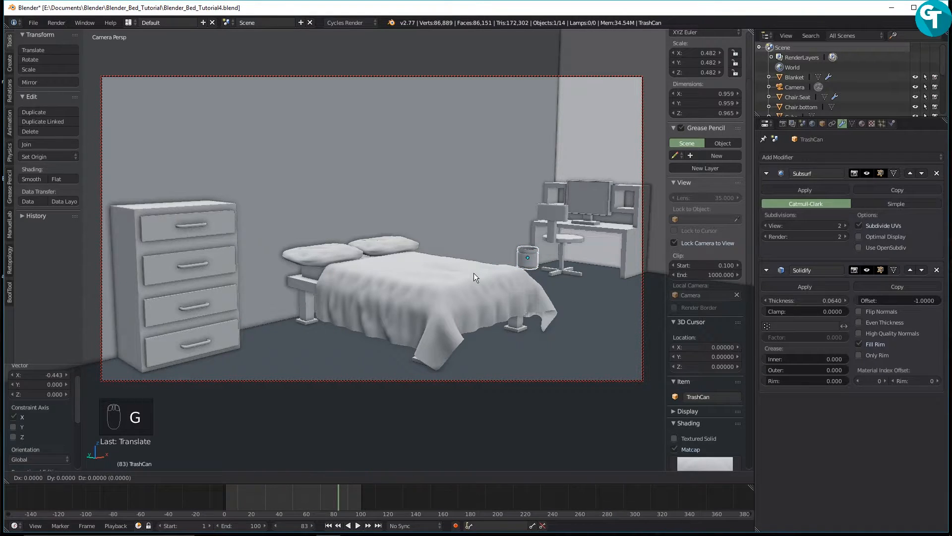
key(z)
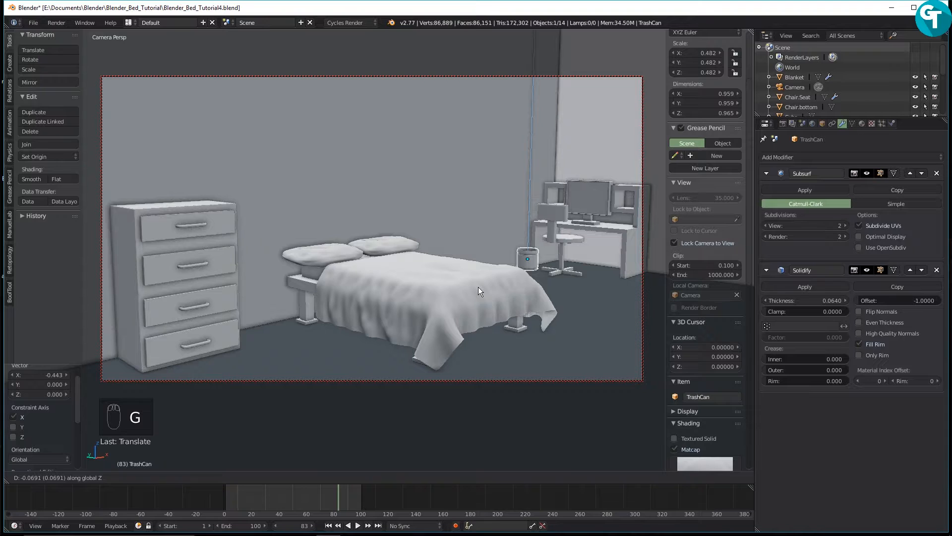
click(478, 289)
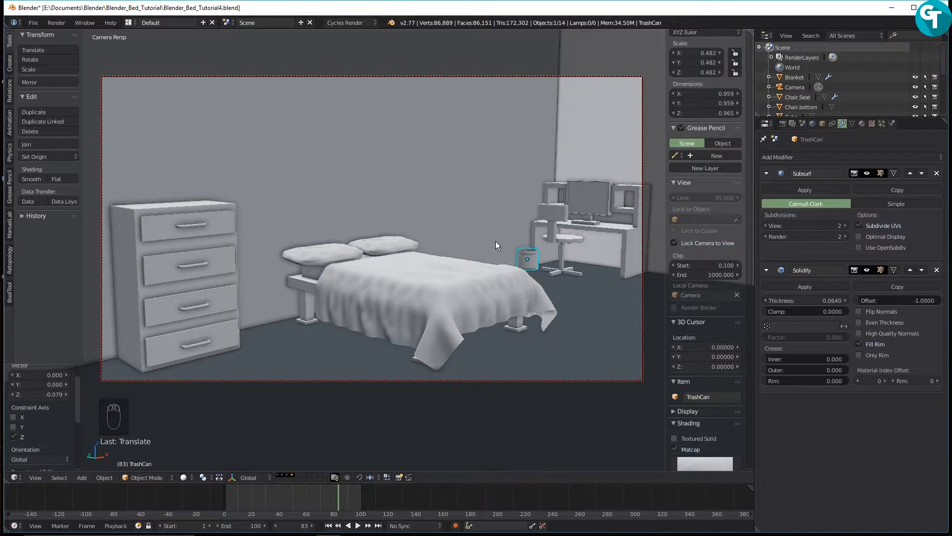
key(ctrl+s)
click(495, 189)
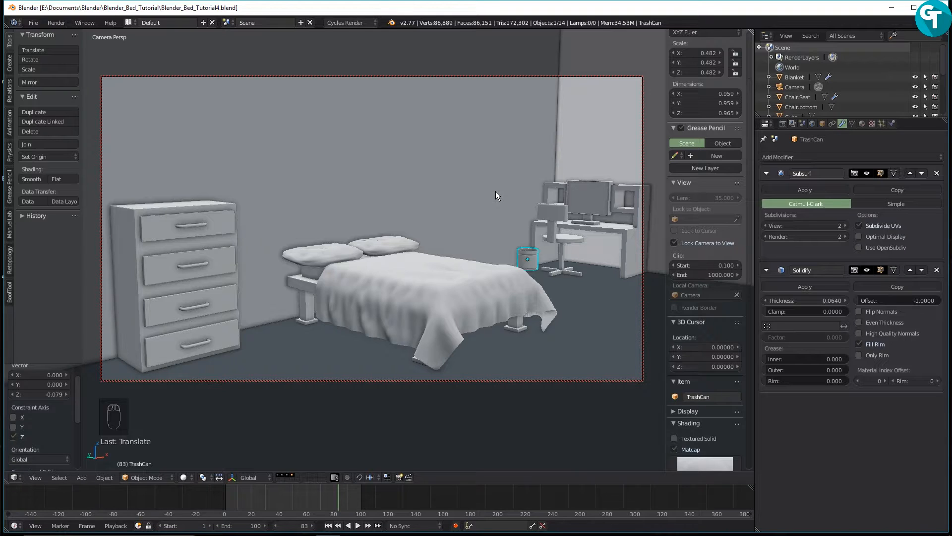
Select the dresser with everything in its group and scale it down by a factor of about 0.825
click(181, 253)
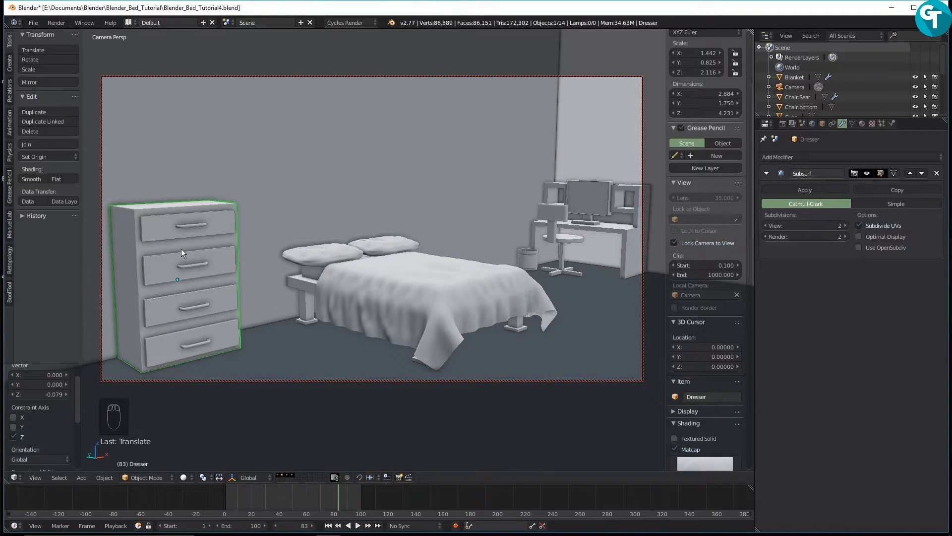
key(shift+g)
click(182, 249)
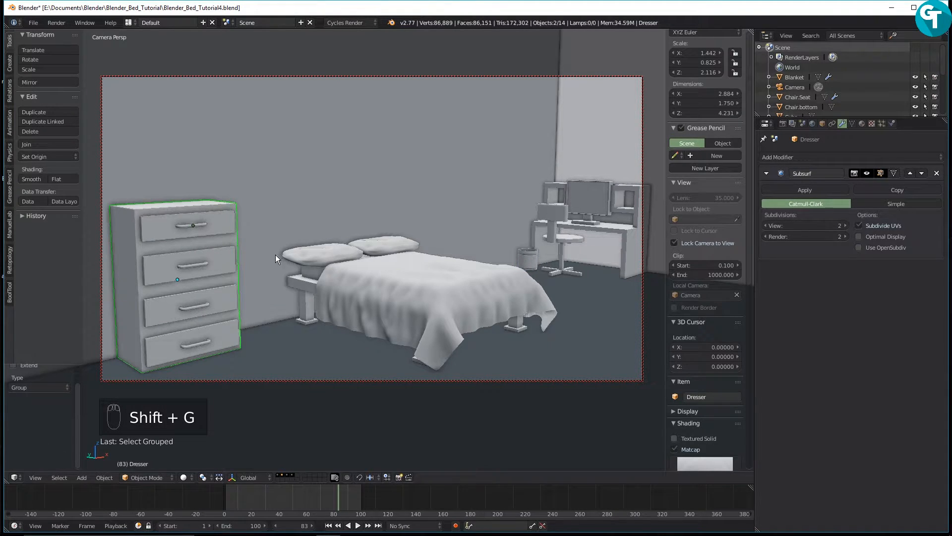
key(s)
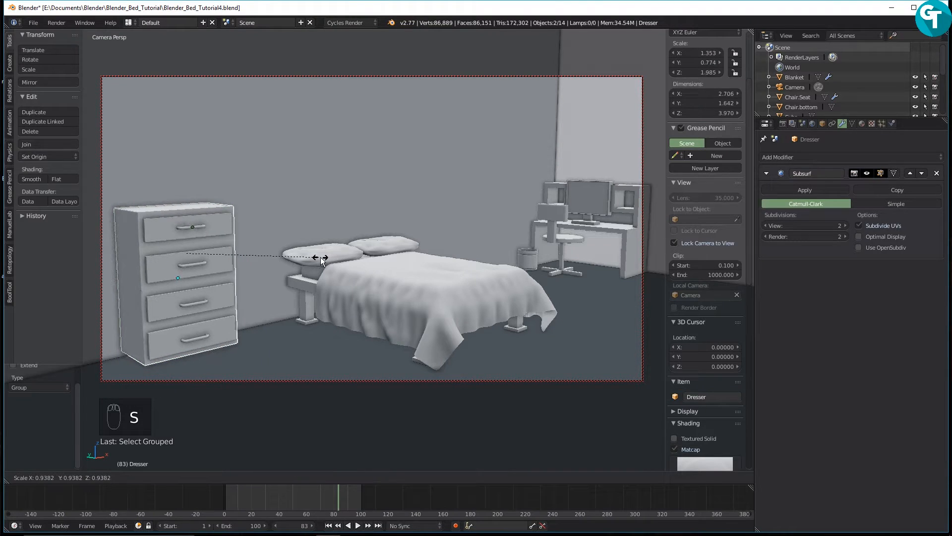
click(304, 257)
Lower the dresser group about 0.514 along Z onto the floor
key(g)
key(z)
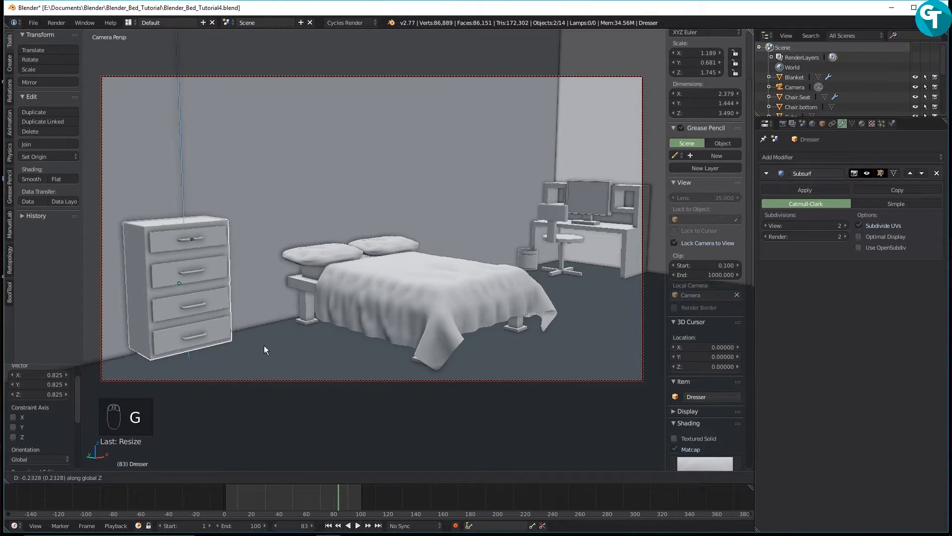
click(281, 444)
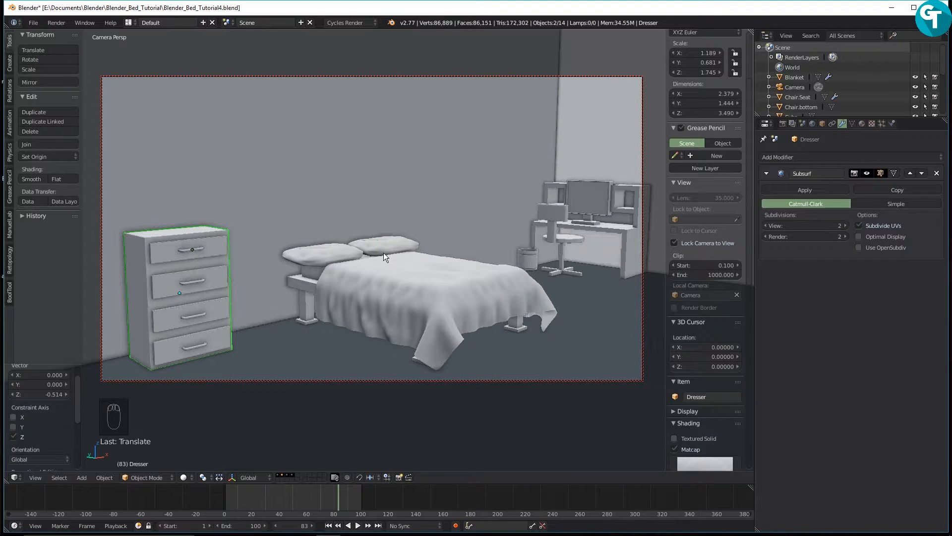
Select the desk with everything in its group and raise it about 0.369 along Z onto the floor
key(KP_0)
middle_drag(340, 252, 165, 180)
middle_drag(323, 166, 439, 216)
scroll(183, 299, up, 2)
scroll(439, 216, up, 3)
shift+middle_drag(202, 235, 465, 231)
shift+middle_drag(217, 205, 261, 217)
right_click(293, 221)
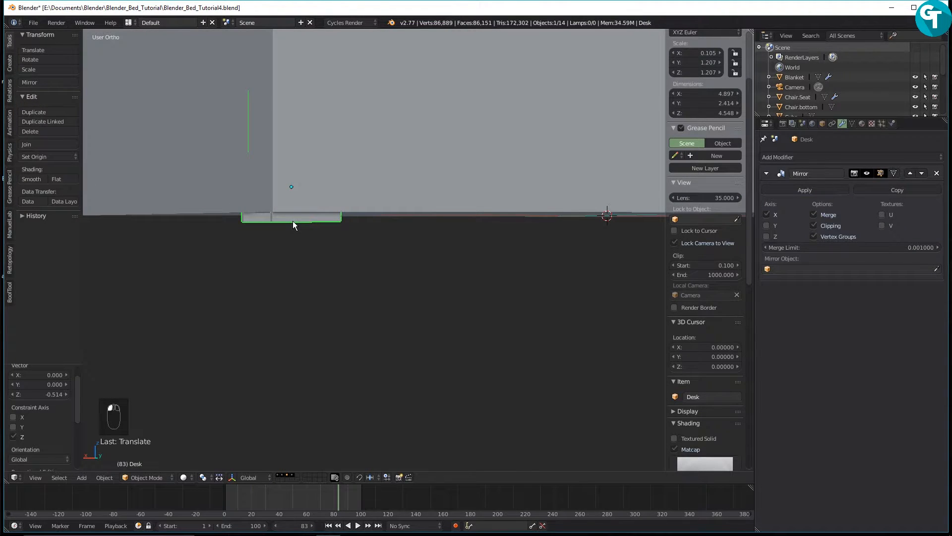
key(shift+g)
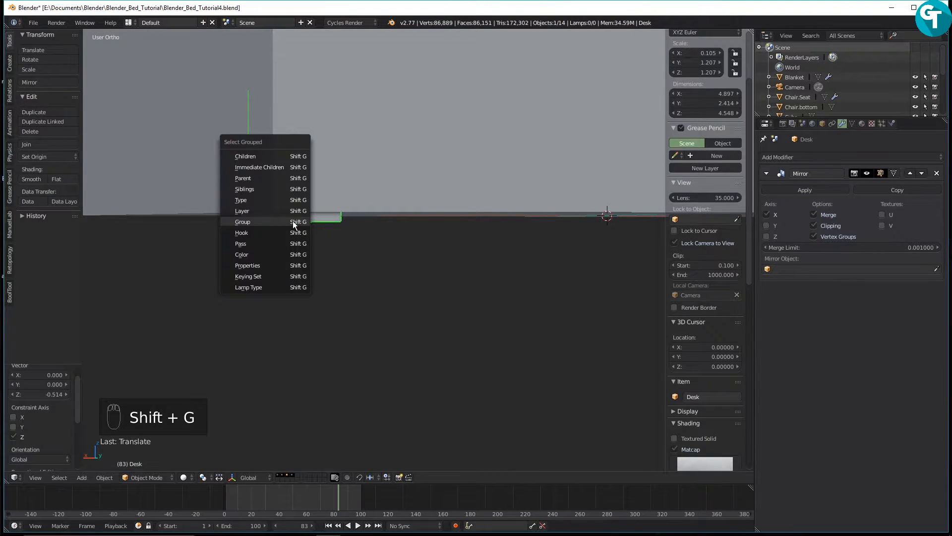
click(293, 221)
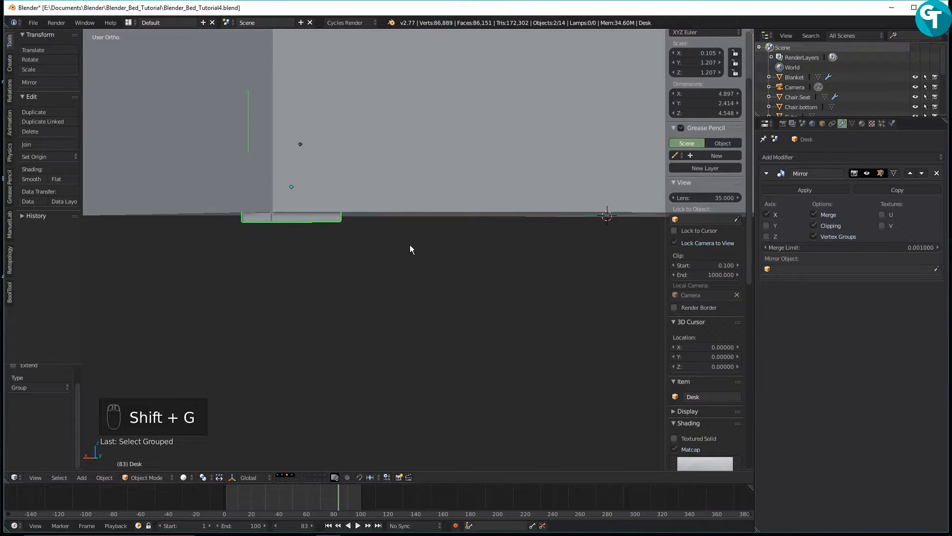
key(g)
key(z)
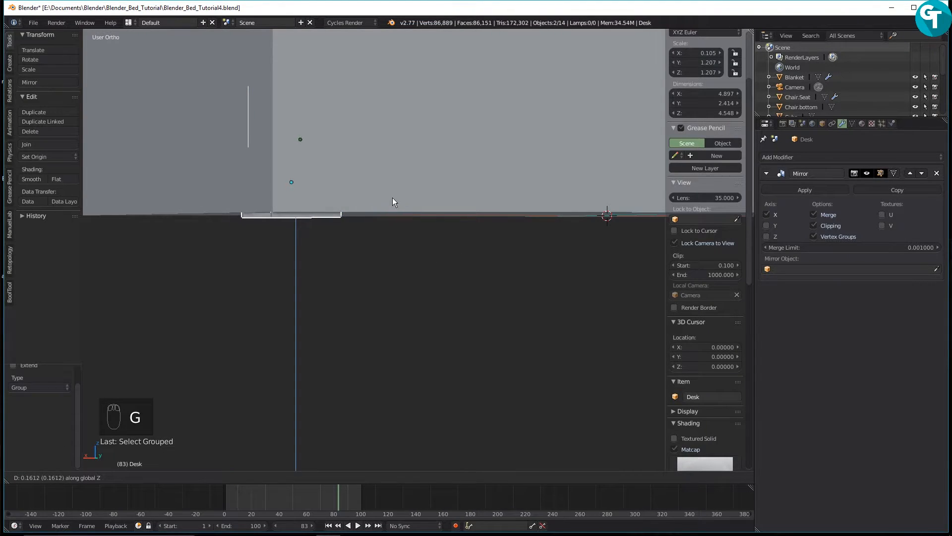
click(387, 138)
Select the large cube that forms the room's walls and floor
middle_drag(452, 171, 382, 193)
click(351, 194)
scroll(382, 194, down, 4)
mouse_move(357, 231)
middle_down()
mouse_move(365, 219)
mouse_move(358, 233)
middle_up()
scroll(365, 231, up, 3)
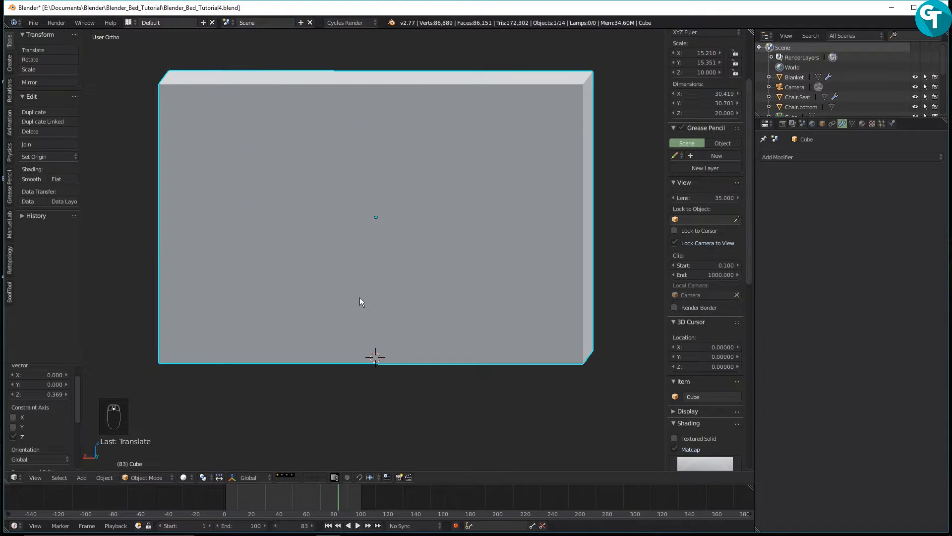
key(Tab)
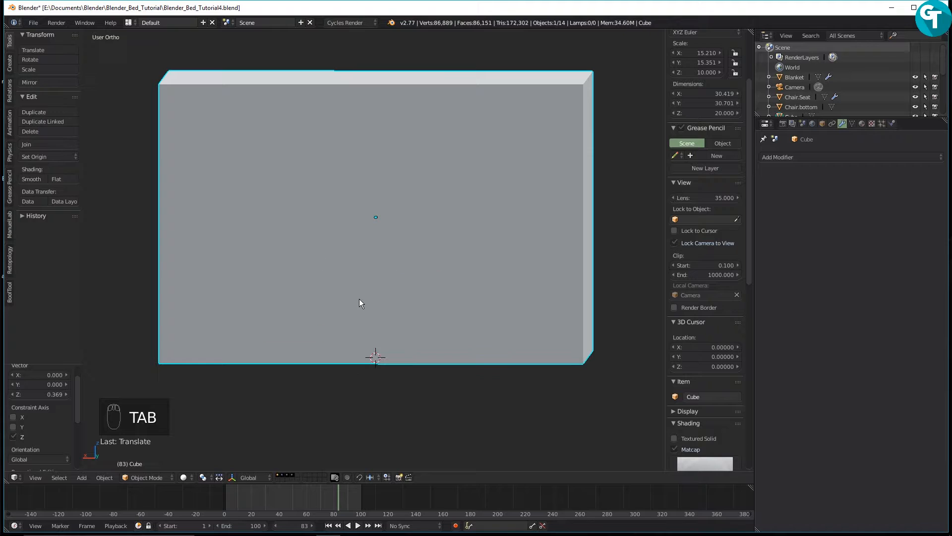
click(359, 477)
click(371, 477)
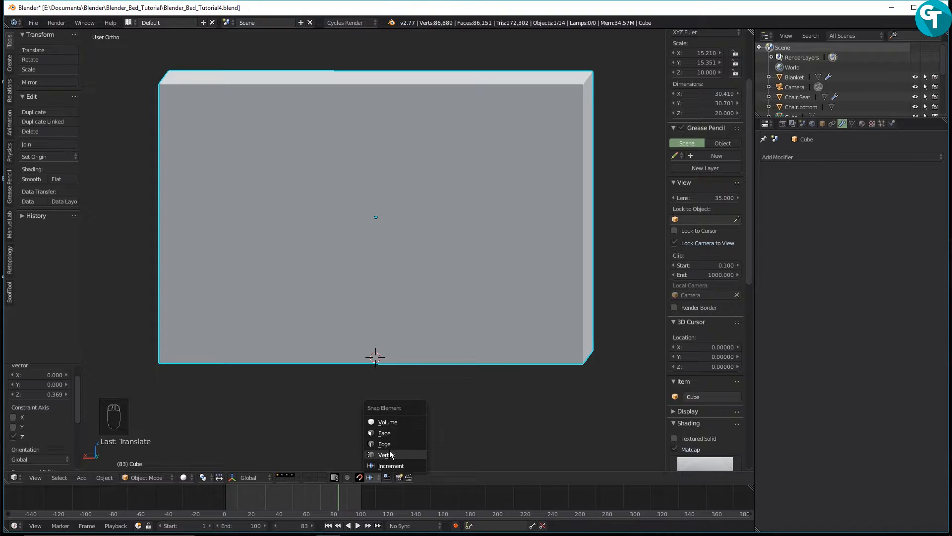
click(370, 480)
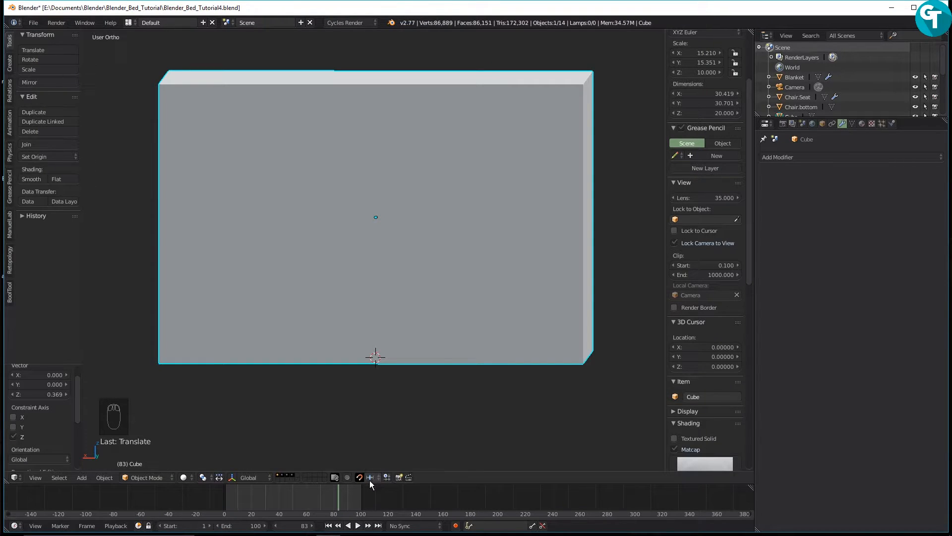
click(360, 477)
key(ctrl+s)
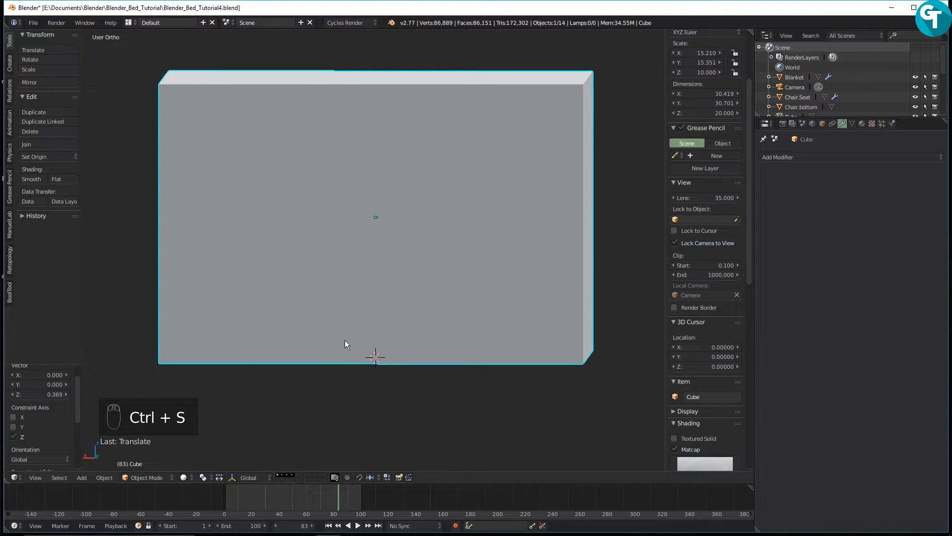
key(shift+s)
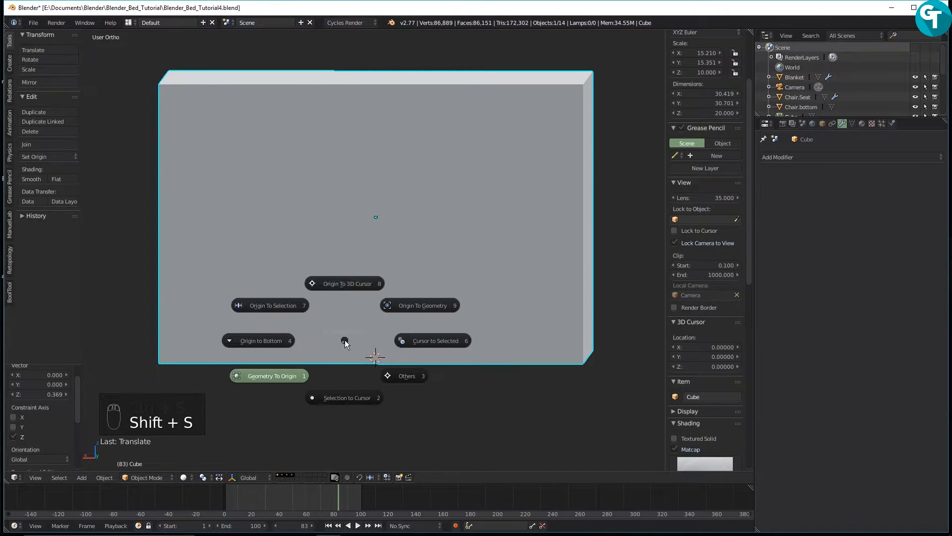
key(shift+a)
mouse_move(345, 341)
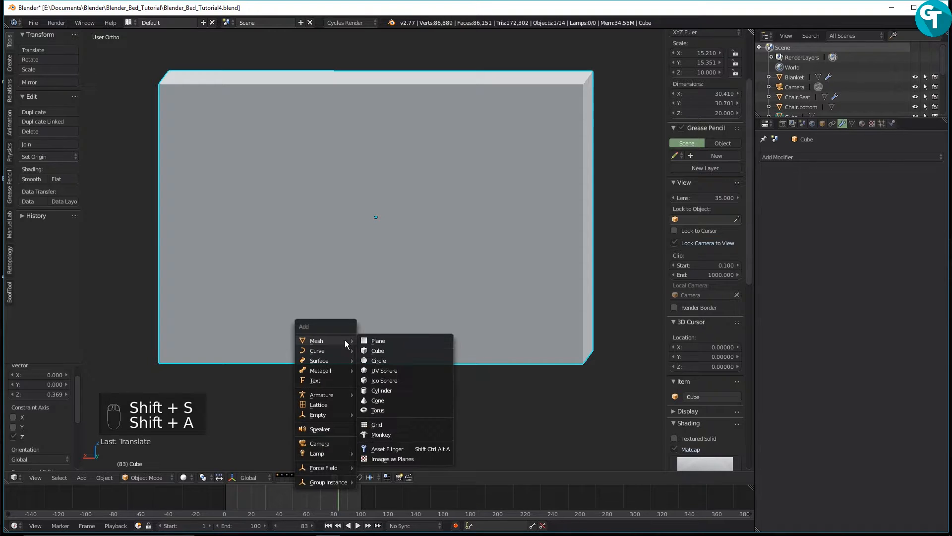
click(236, 303)
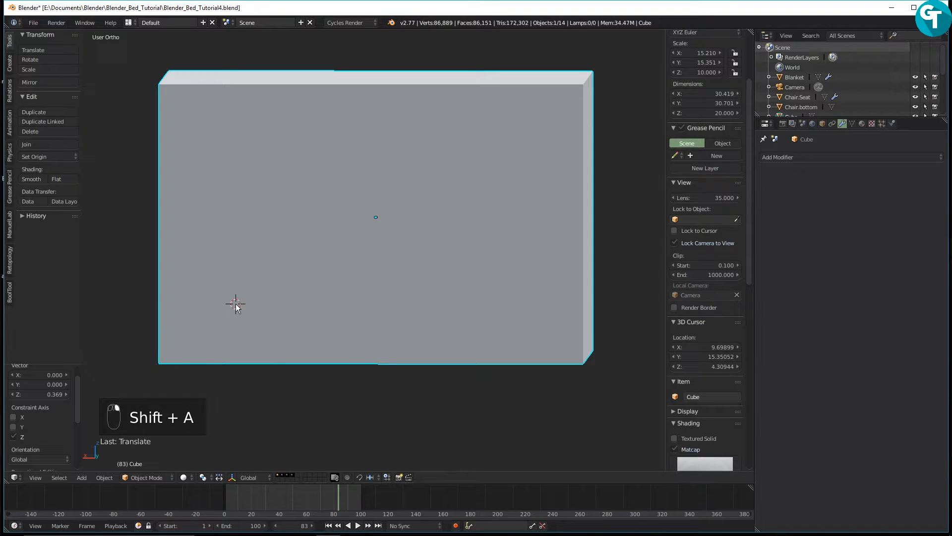
key(ctrl+Tab)
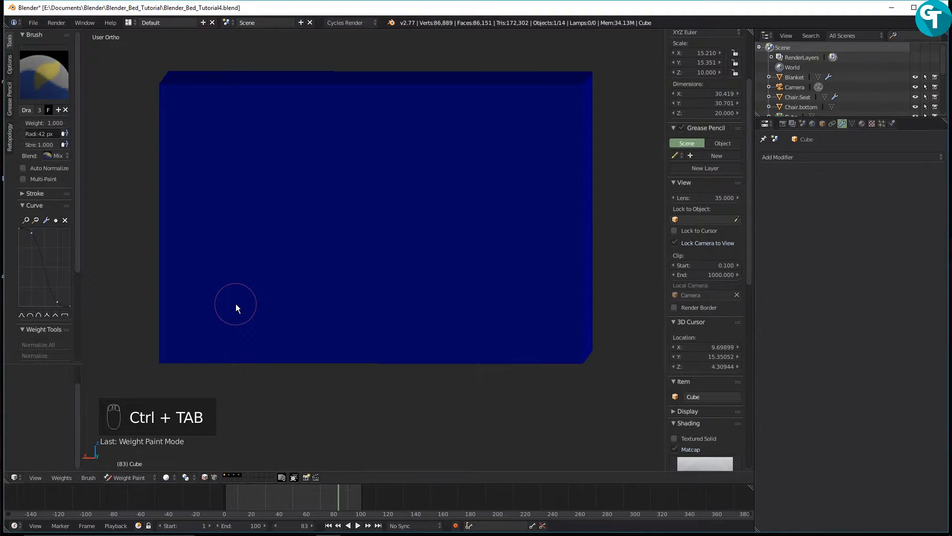
key(ctrl+Tab)
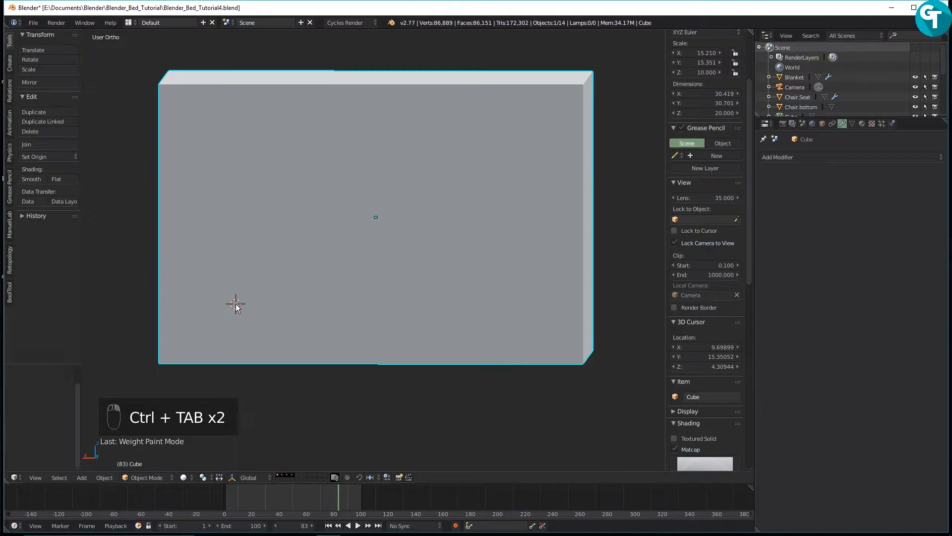
key(shift+Tab)
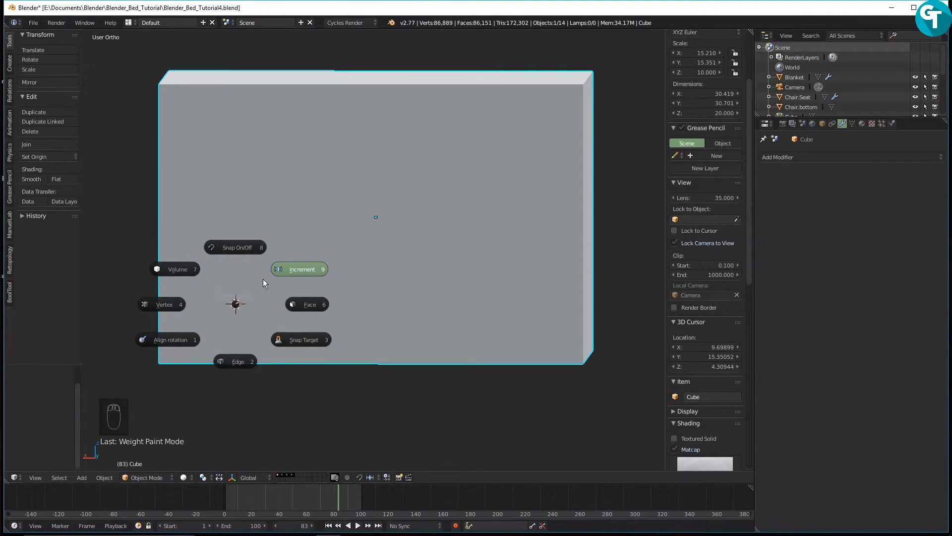
click(266, 279)
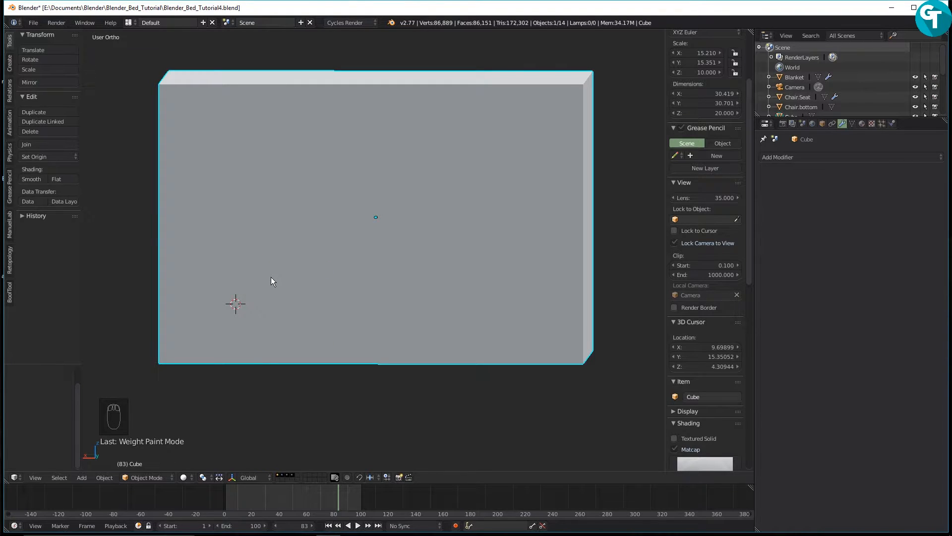
Open the room cube for vertex editing and show it in wireframe from the back
key(ctrl+KP_1)
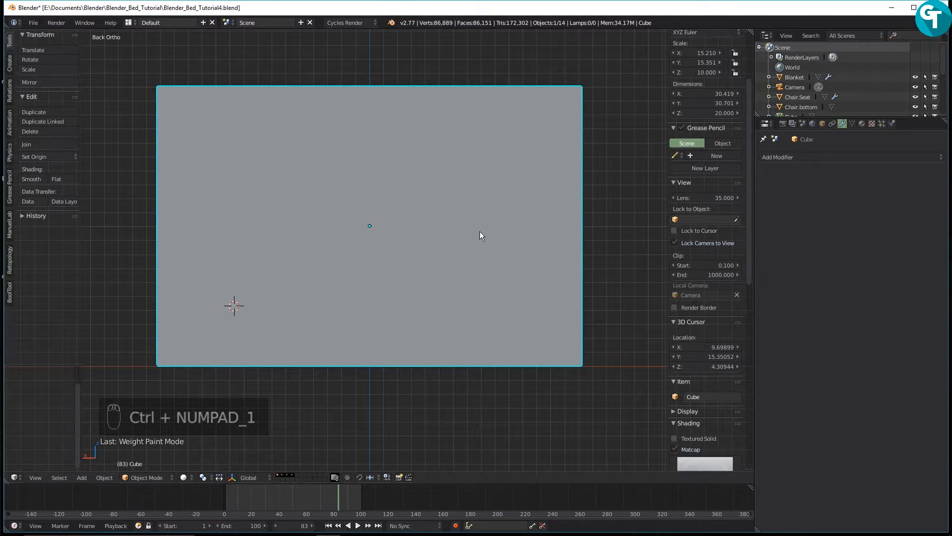
key(Tab)
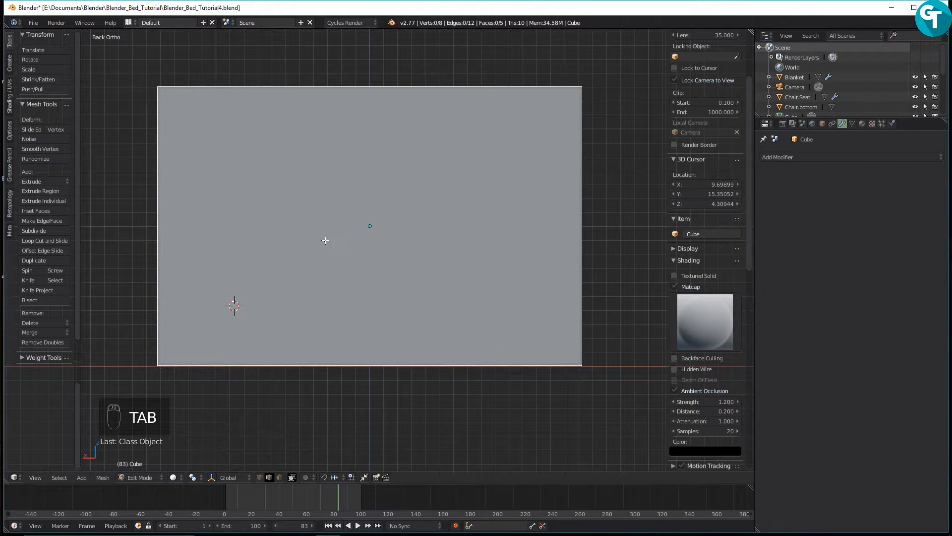
key(Tab)
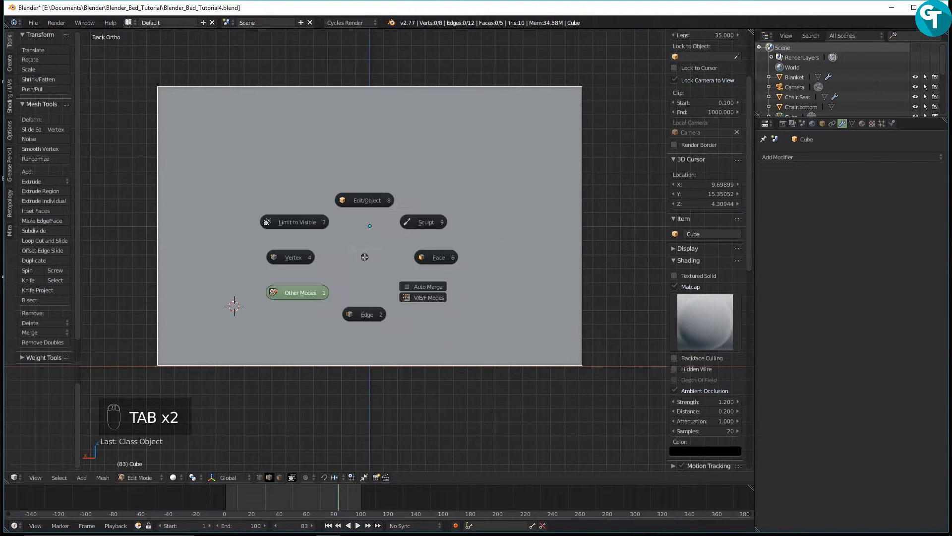
click(322, 257)
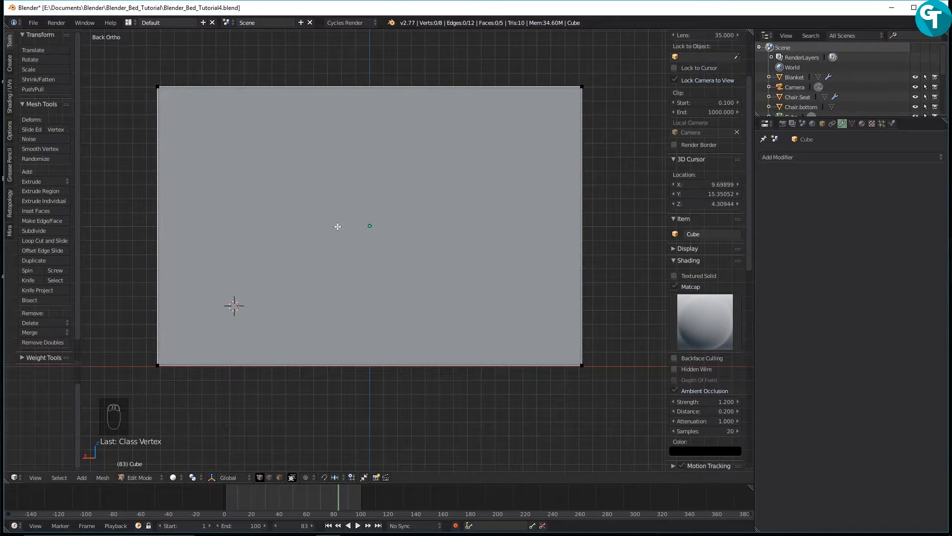
key(z)
click(443, 227)
mouse_move(363, 277)
shift+middle_down()
mouse_move(328, 275)
mouse_move(357, 272)
shift+middle_up()
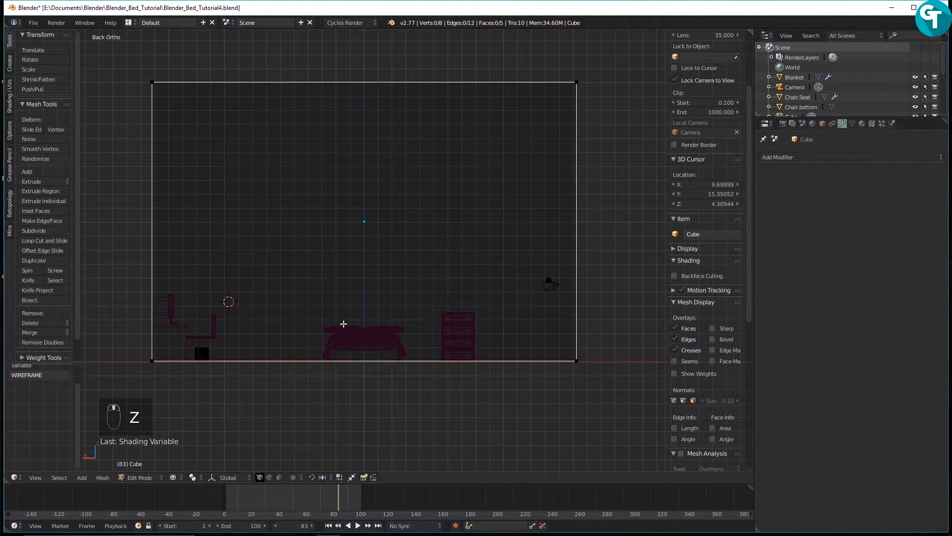
Add two vertical loop cuts to the room cube and scale them by about 0.58 along X to match the bed's width
key(ctrl+r)
scroll(344, 323, up, 1)
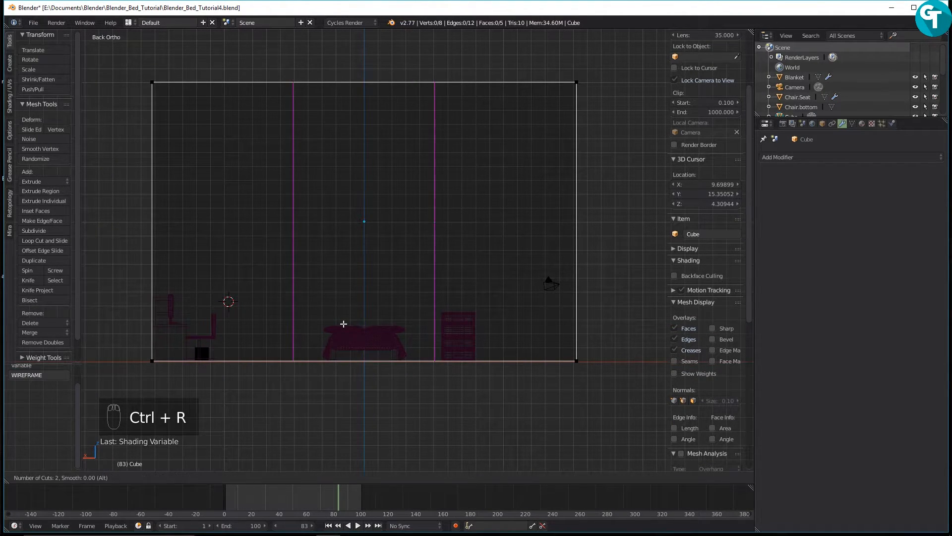
click(343, 323)
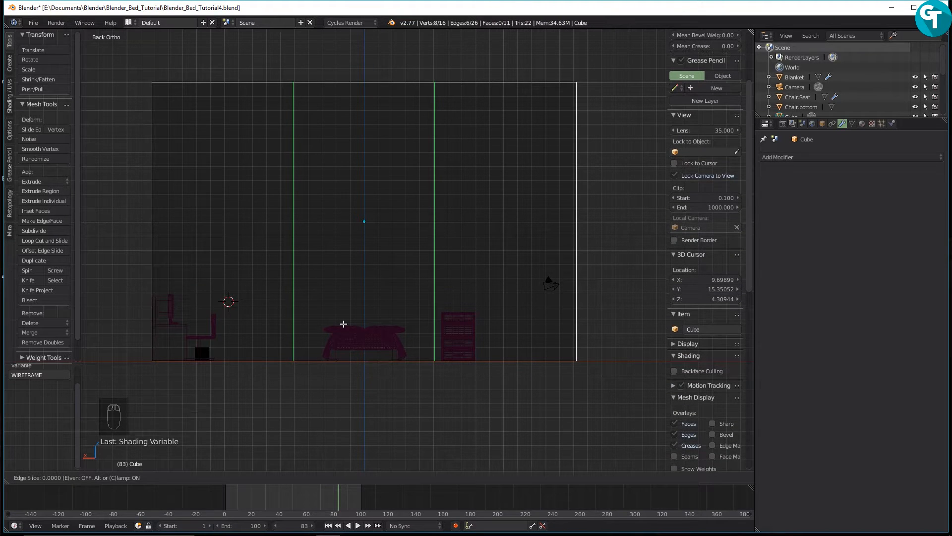
right_click(344, 324)
key(s)
key(x)
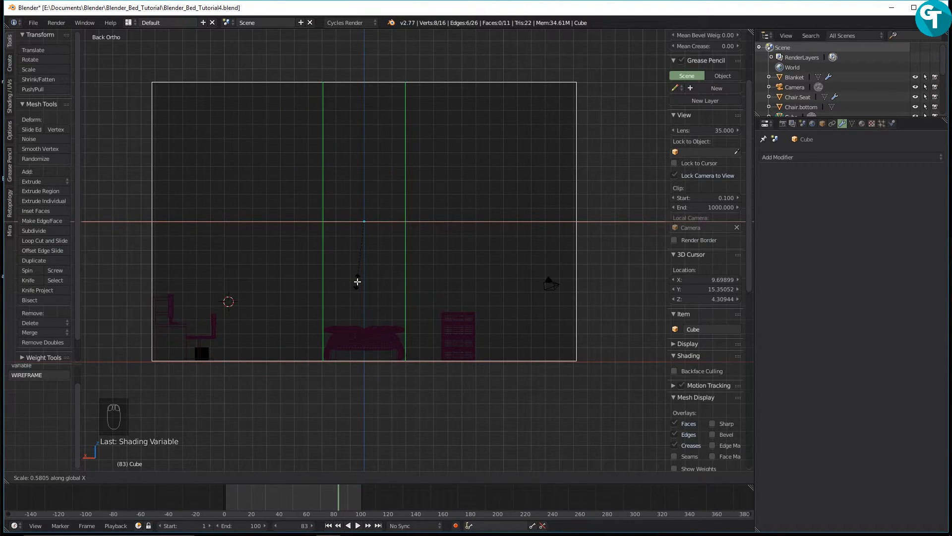
click(358, 281)
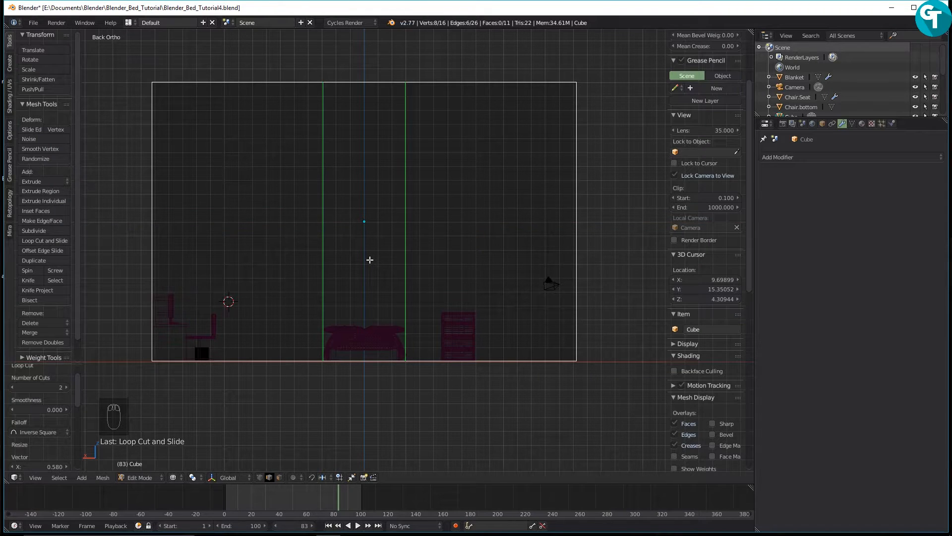
Add two horizontal loop cuts around the room's walls and scale them closer together by about 0.673 along Z
key(ctrl+r)
click(370, 260)
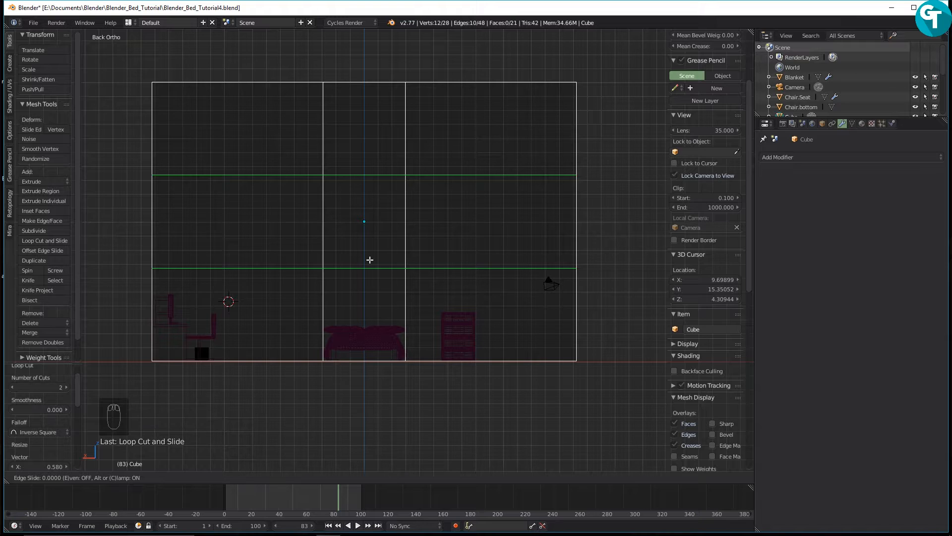
right_click(370, 259)
key(s)
key(z)
click(372, 246)
Edge-slide both horizontal loops down the walls by a factor of about -0.549
key(g)
key(g)
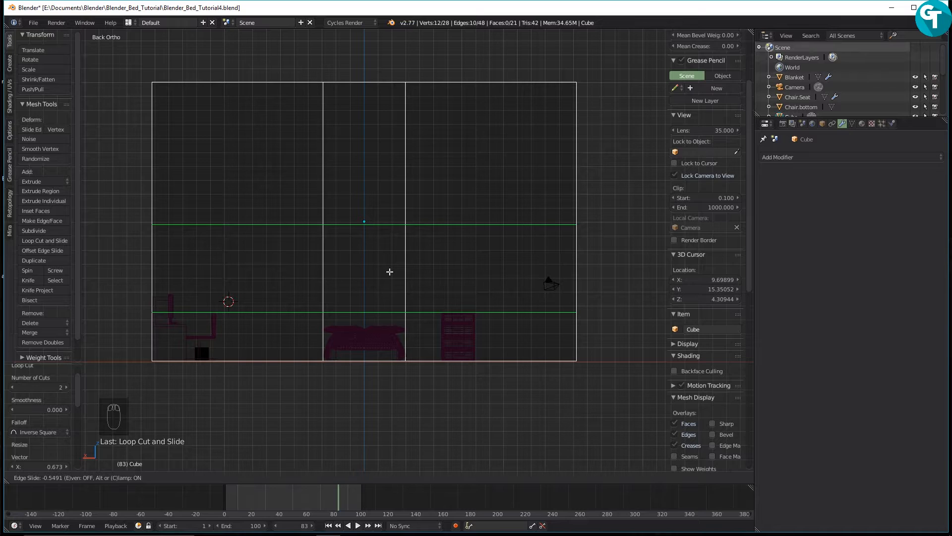
click(389, 271)
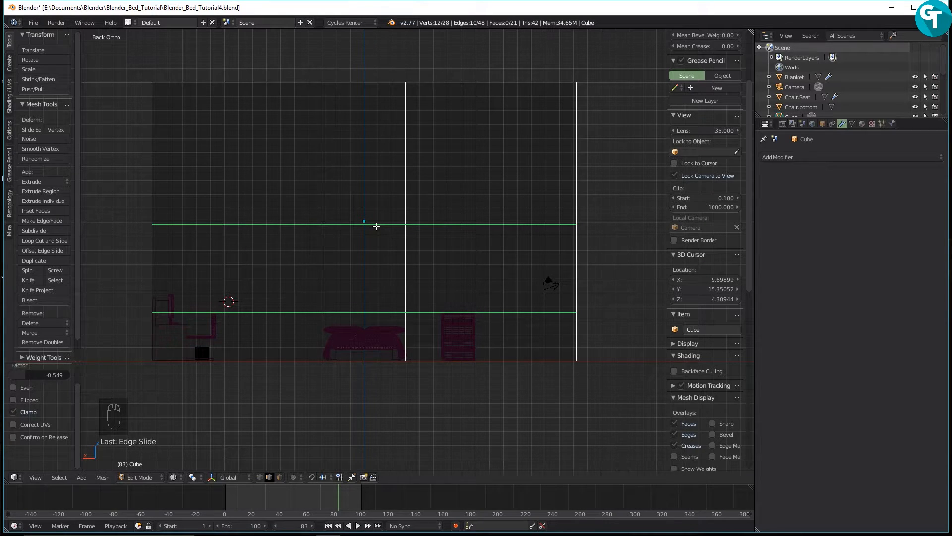
Select only the upper horizontal edge loop of the room and slide it down by a factor of about -0.349
alt+click(376, 226)
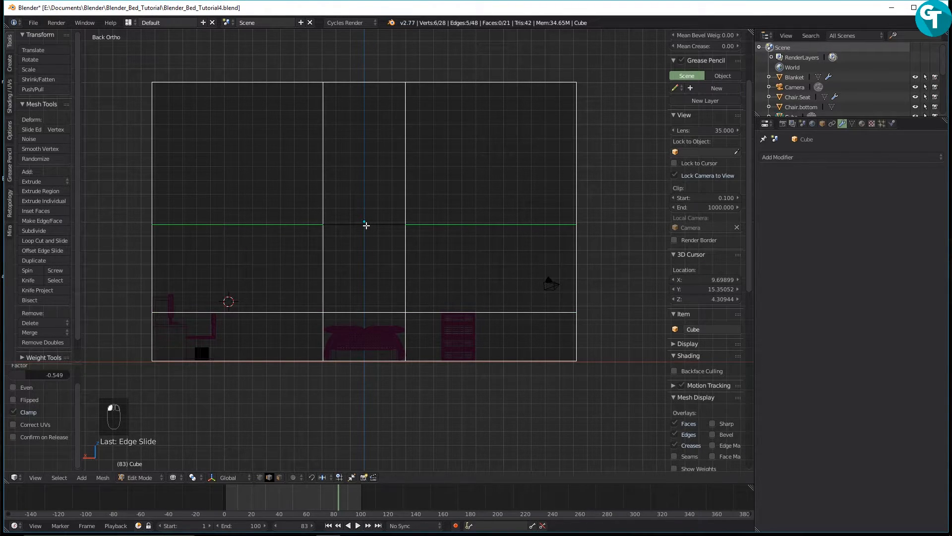
key(a)
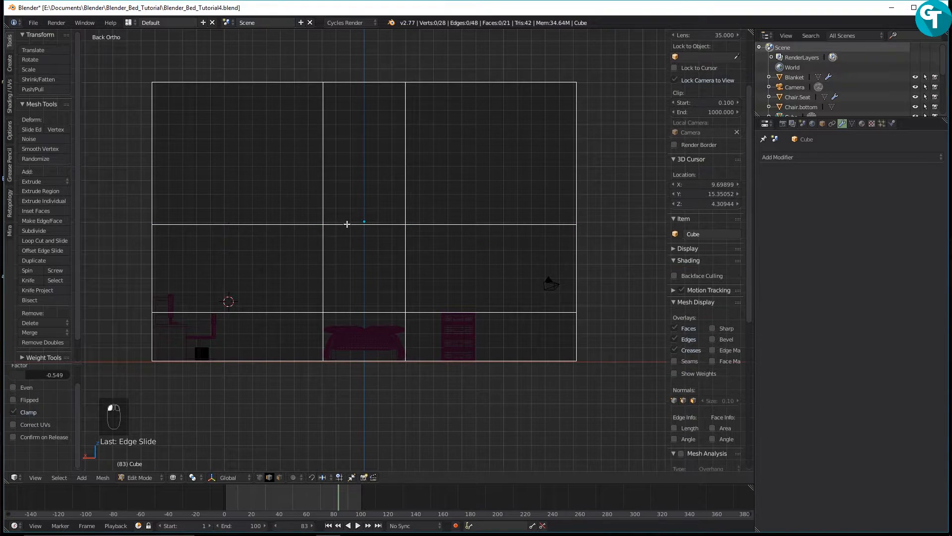
alt+click(468, 226)
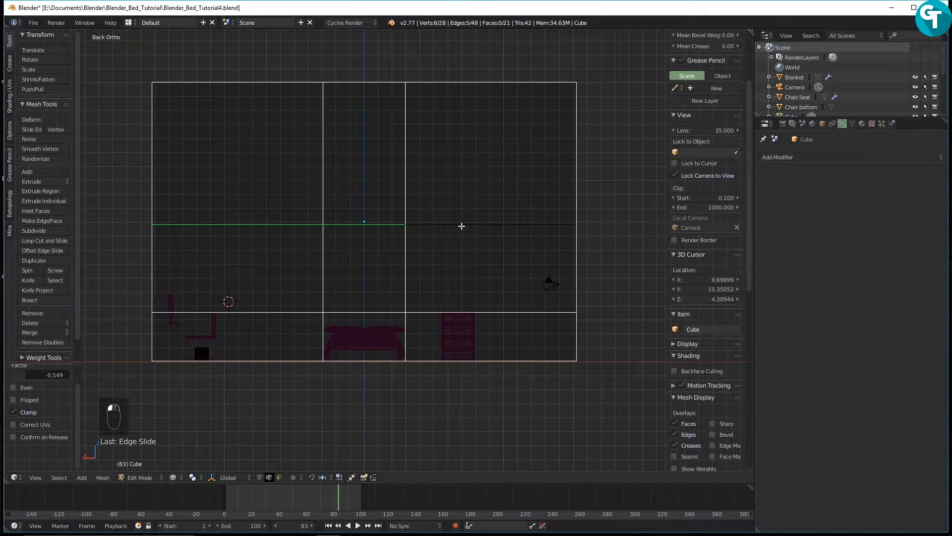
scroll(438, 260, down, 1)
middle_drag(438, 260, 448, 302)
shift+click(461, 233)
shift+click(481, 190)
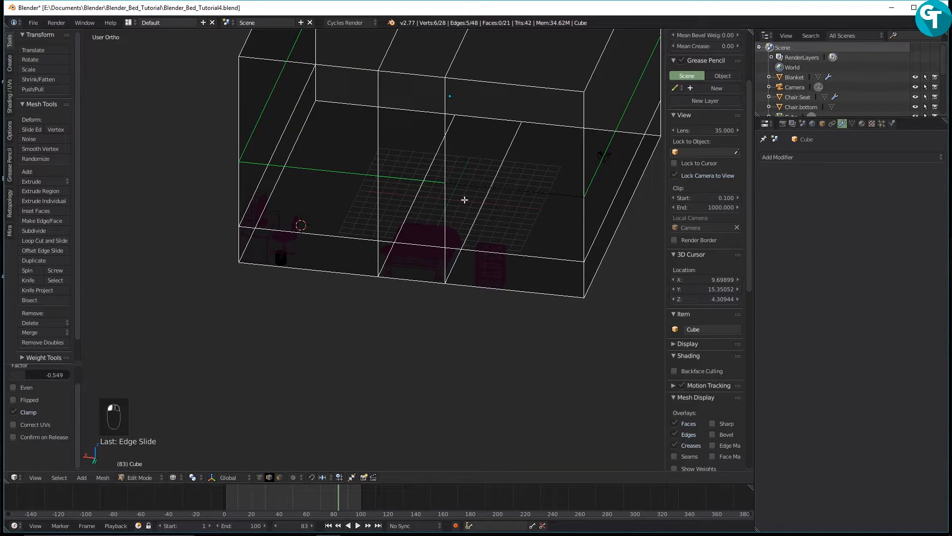
key(g)
key(g)
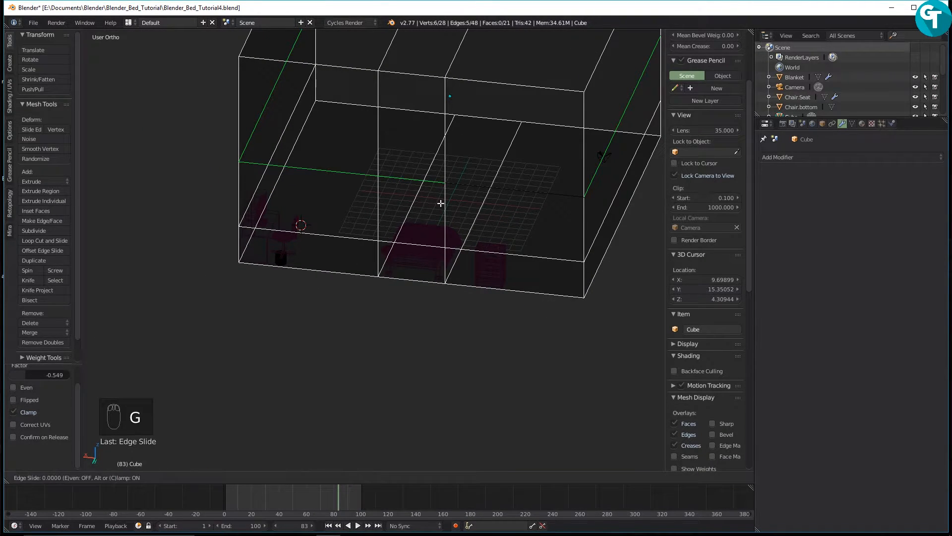
click(448, 231)
Slide the room's upper horizontal edge loop back up the walls by a factor of about 0.108
middle_drag(443, 250, 448, 221)
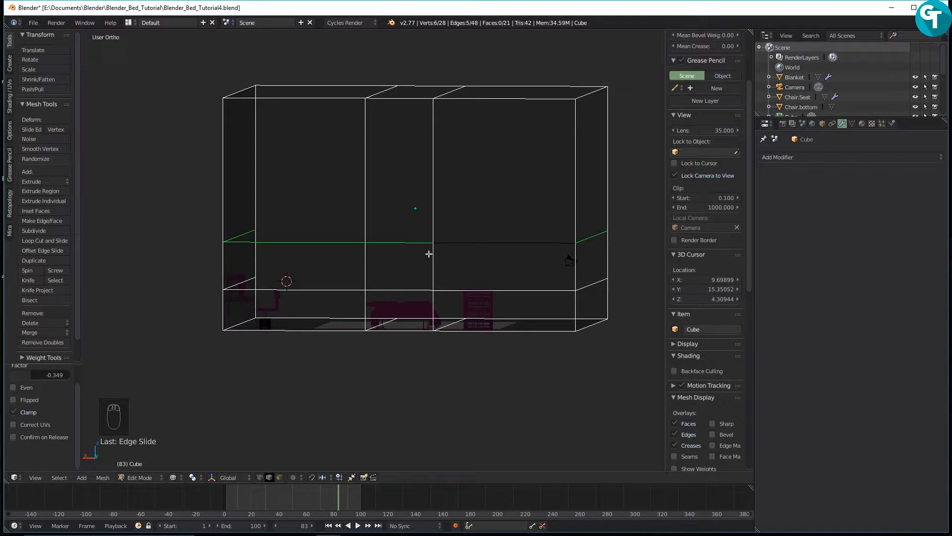
key(g)
key(g)
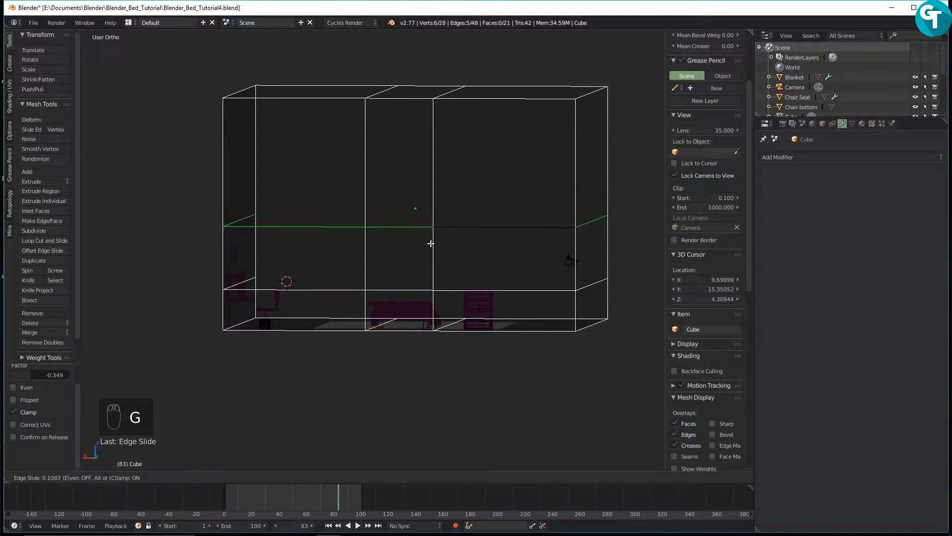
click(434, 257)
middle_drag(433, 257, 429, 258)
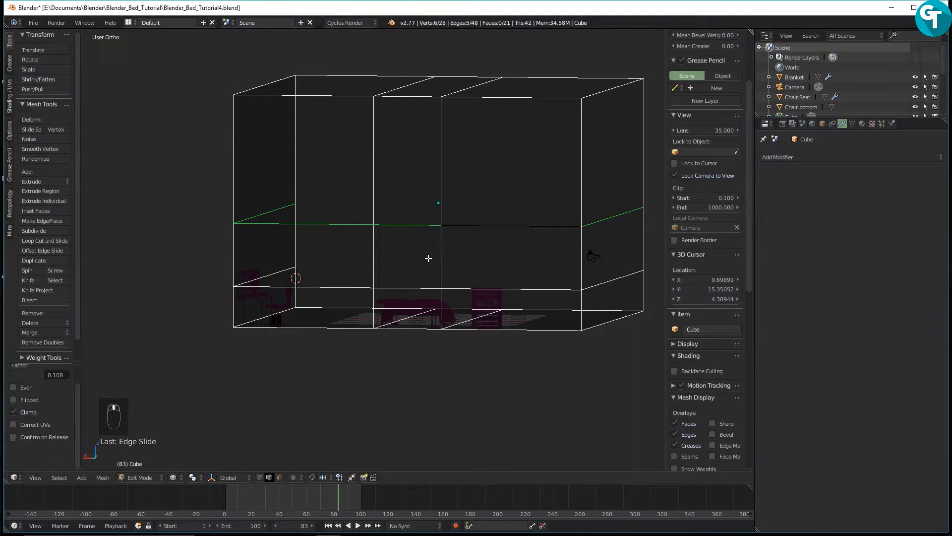
Switch to face selection and delete the wall face above the bed to make a window opening
key(Tab)
click(457, 256)
click(414, 264)
key(x)
click(483, 265)
Display the room in solid shading and shift the camera view up to frame the window opening above the bed
middle_drag(514, 263, 317, 279)
key(z)
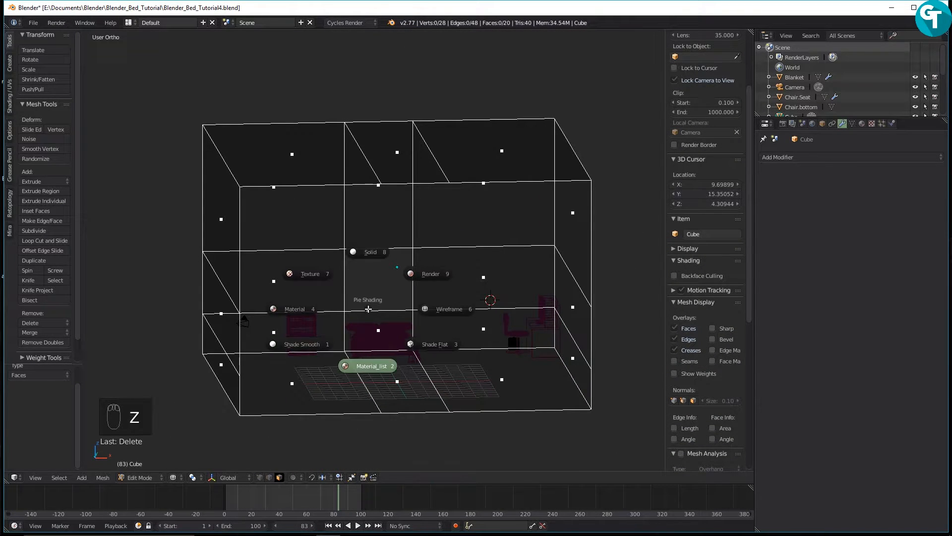
click(362, 260)
scroll(368, 285, up, 4)
key(KP_5)
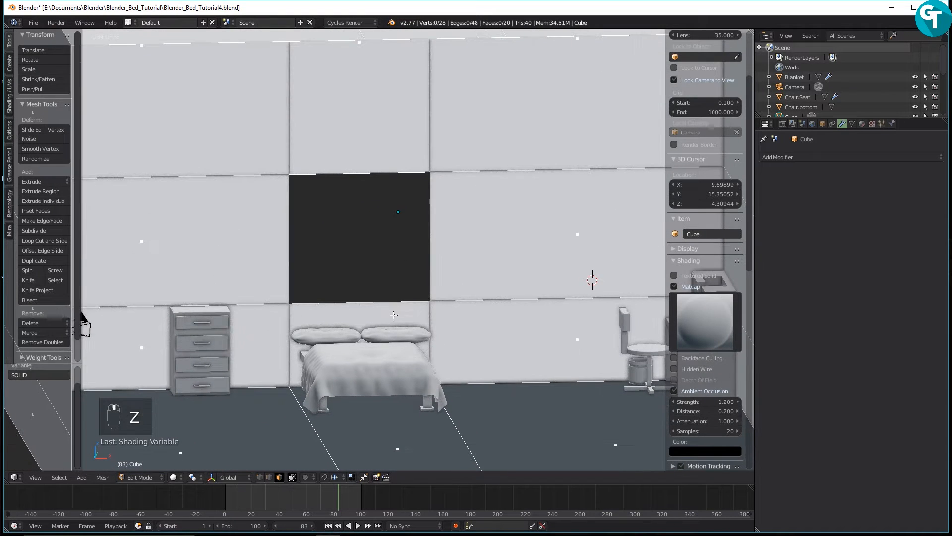
key(KP_0)
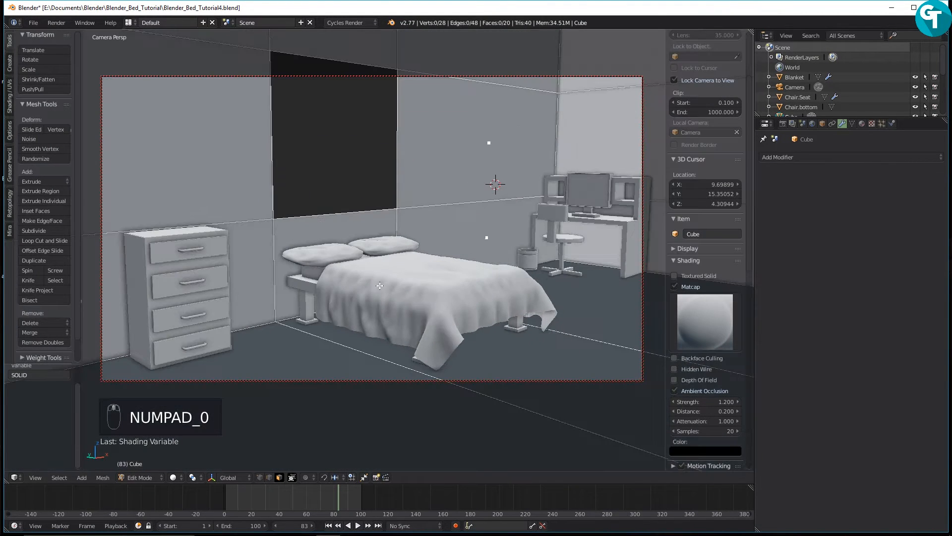
scroll(410, 236, down, 1)
scroll(411, 236, up, 1)
mouse_move(410, 237)
shift+middle_down()
mouse_move(416, 253)
mouse_move(401, 254)
mouse_move(404, 242)
mouse_move(405, 250)
shift+middle_up()
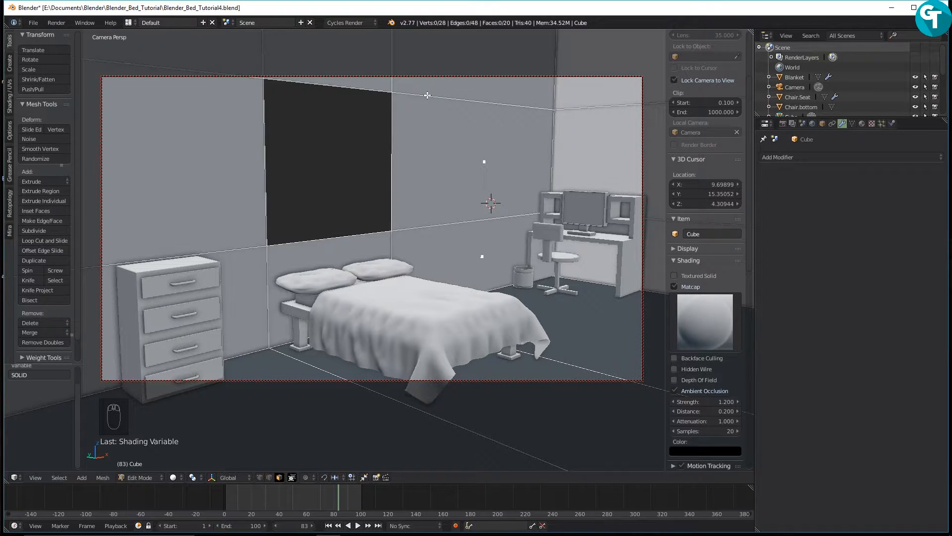
In edge selection mode, select all the edges of the upper horizontal loop, including the one above the window opening
right_click(428, 96)
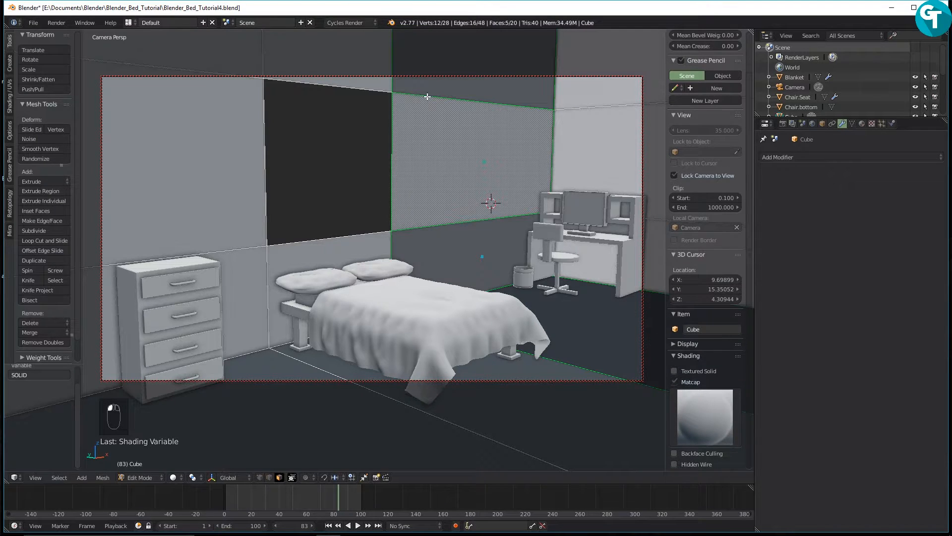
key(Tab)
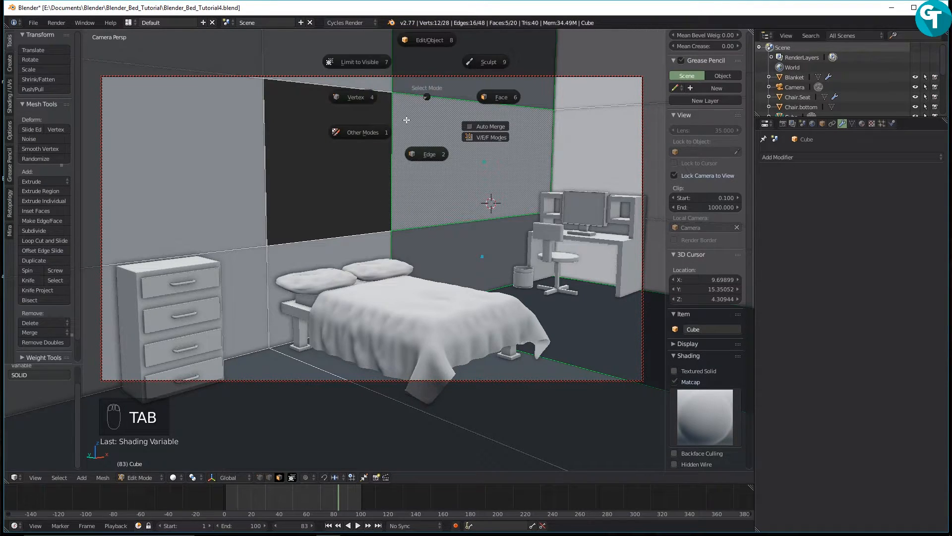
click(431, 140)
click(406, 102)
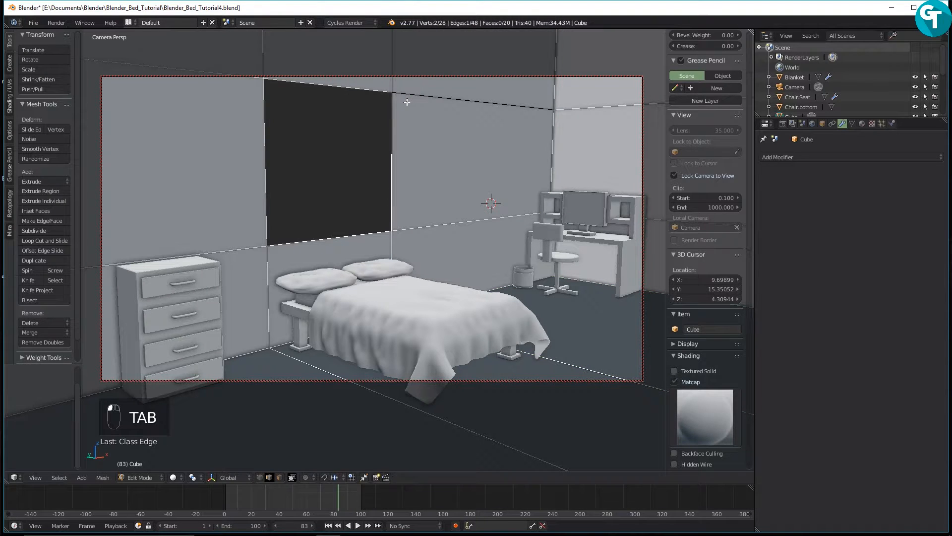
shift+click(405, 95)
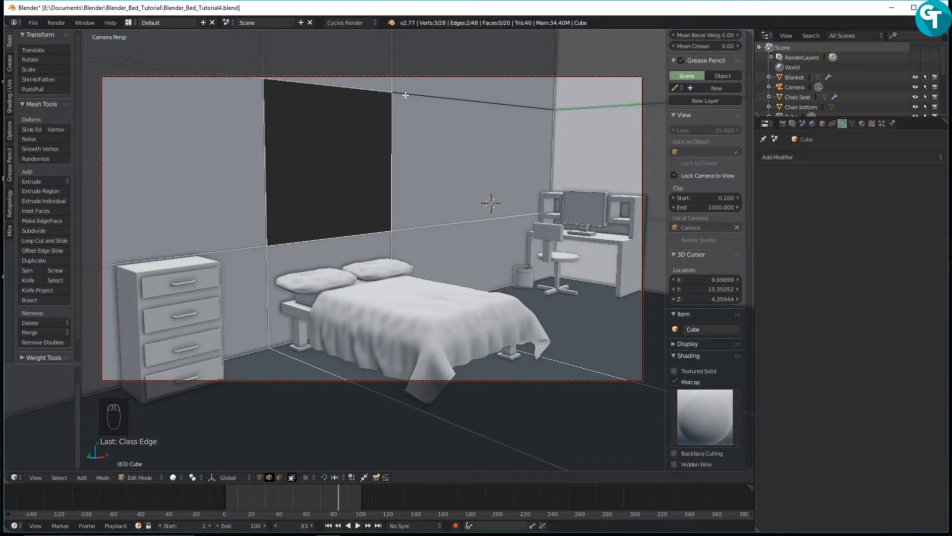
key(KP_1)
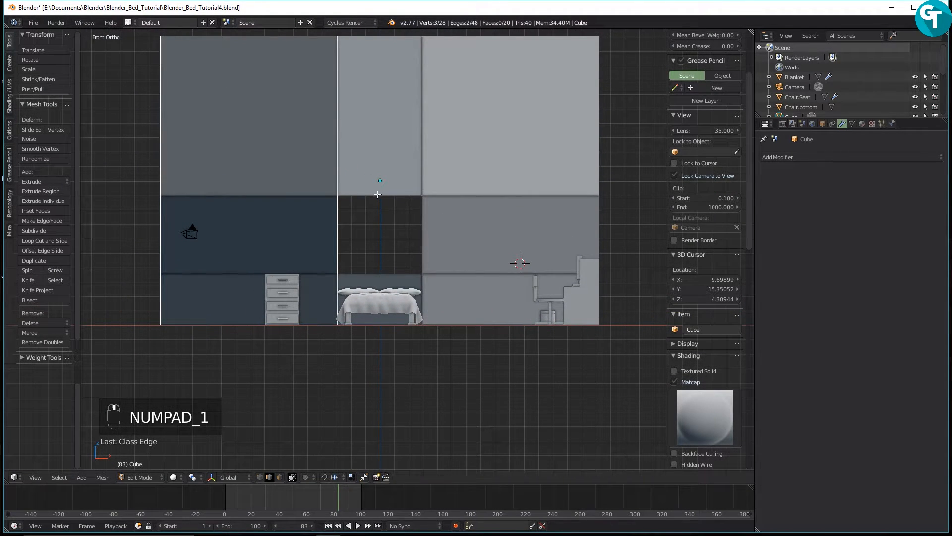
shift+click(378, 194)
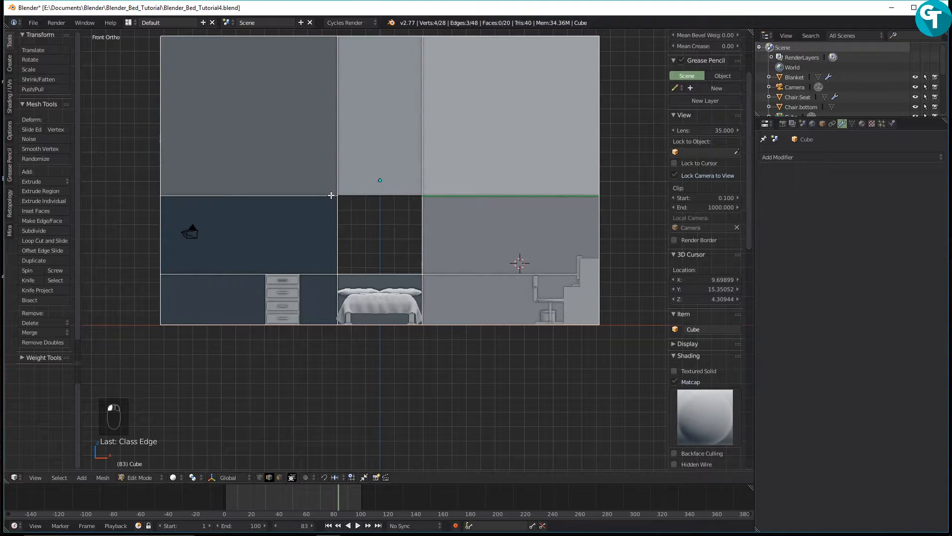
shift+click(316, 197)
shift+middle_drag(196, 212, 227, 212)
shift+middle_drag(186, 244, 215, 245)
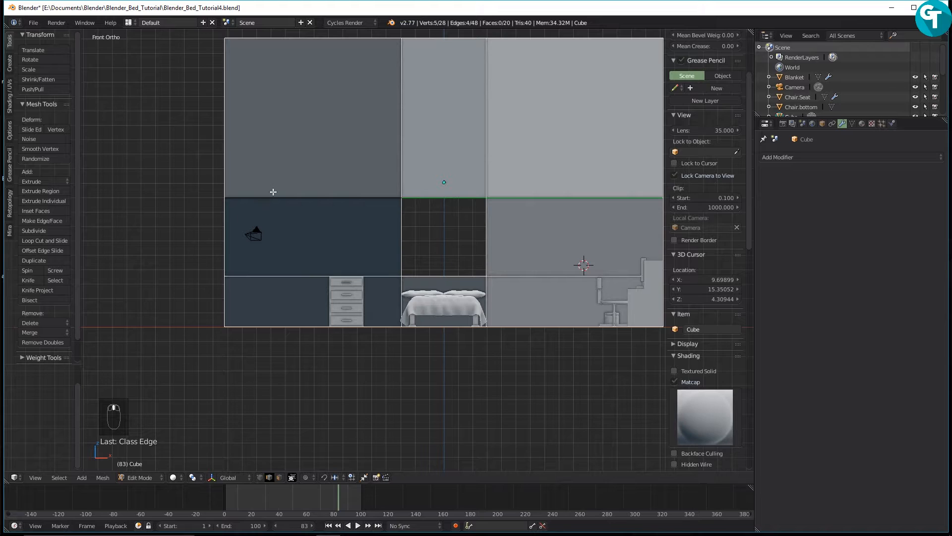
key(shift+space)
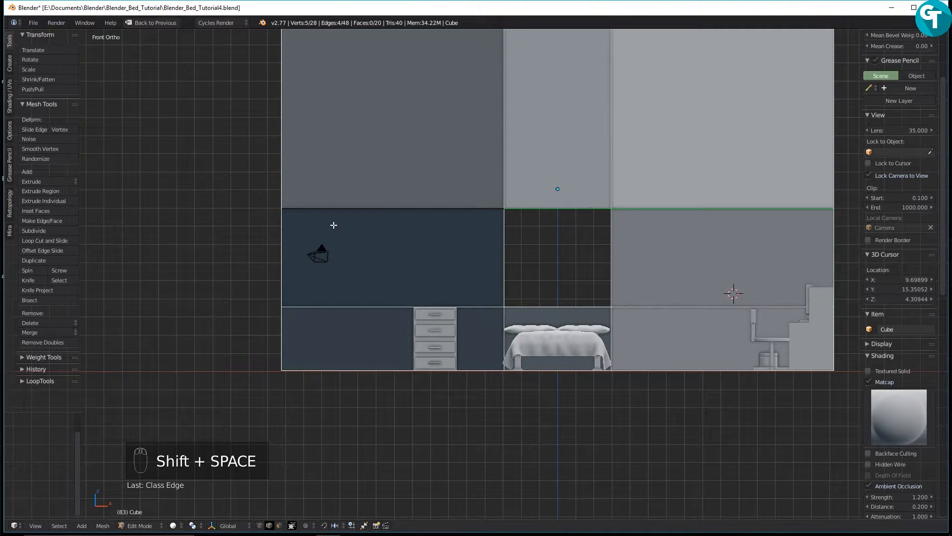
shift+click(333, 208)
Slide the selected upper edge loop down by a factor of about -0.159 and check the opening through the camera
middle_drag(406, 274, 381, 285)
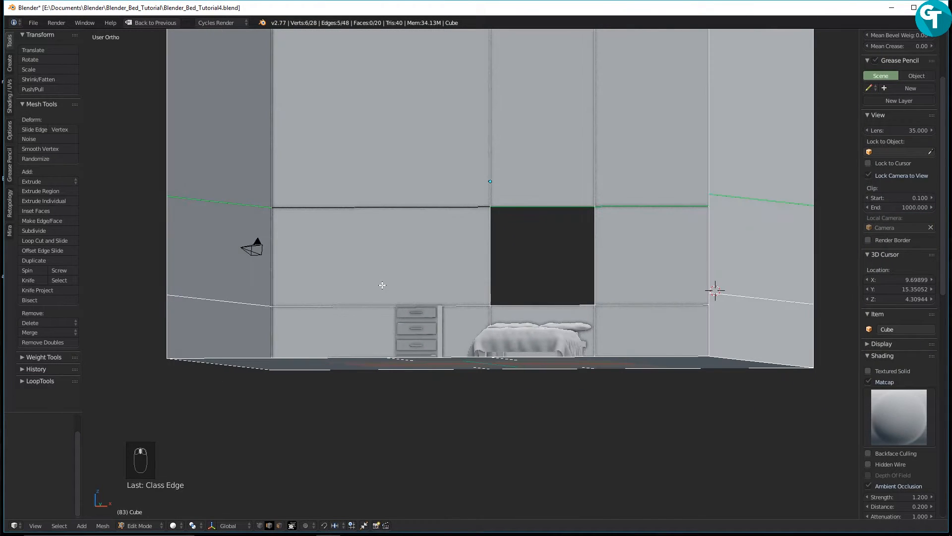
key(g)
key(g)
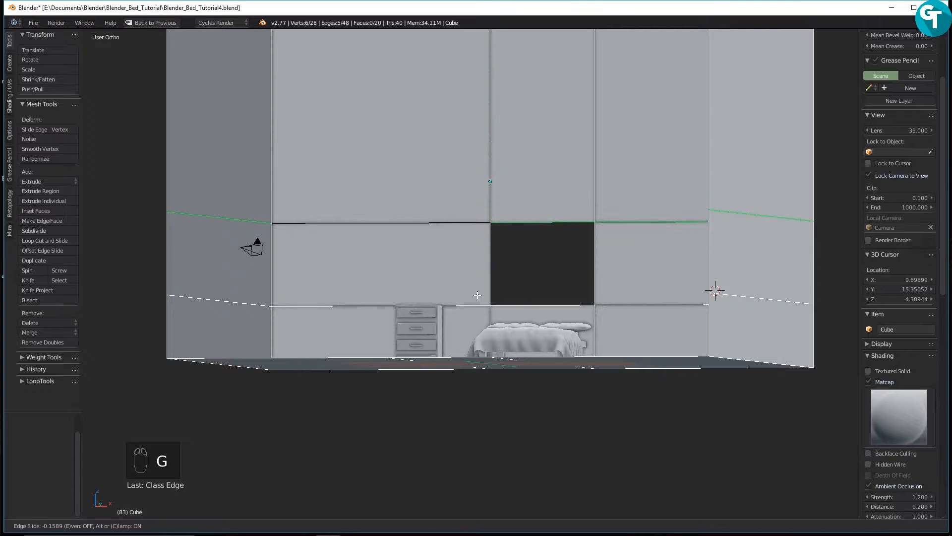
click(488, 280)
scroll(488, 279, down, 2)
scroll(487, 280, down, 1)
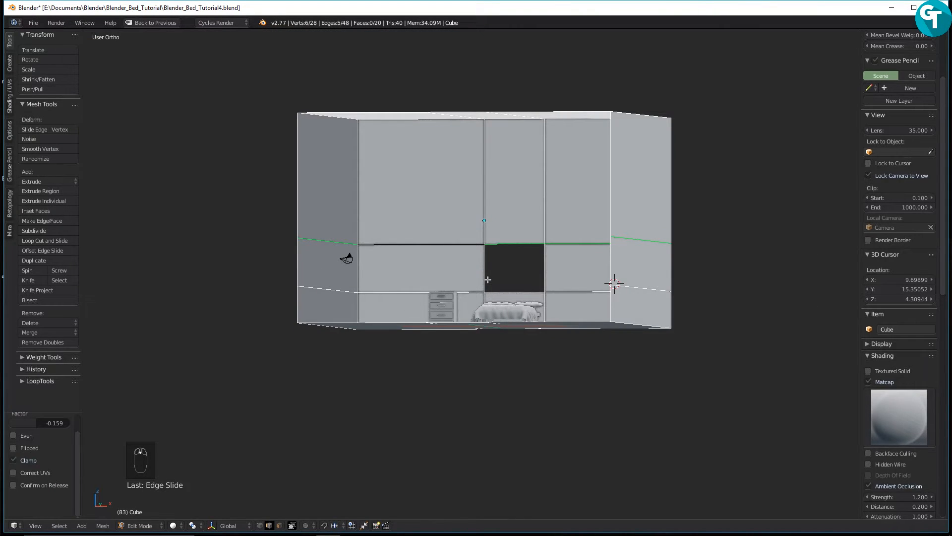
key(KP_0)
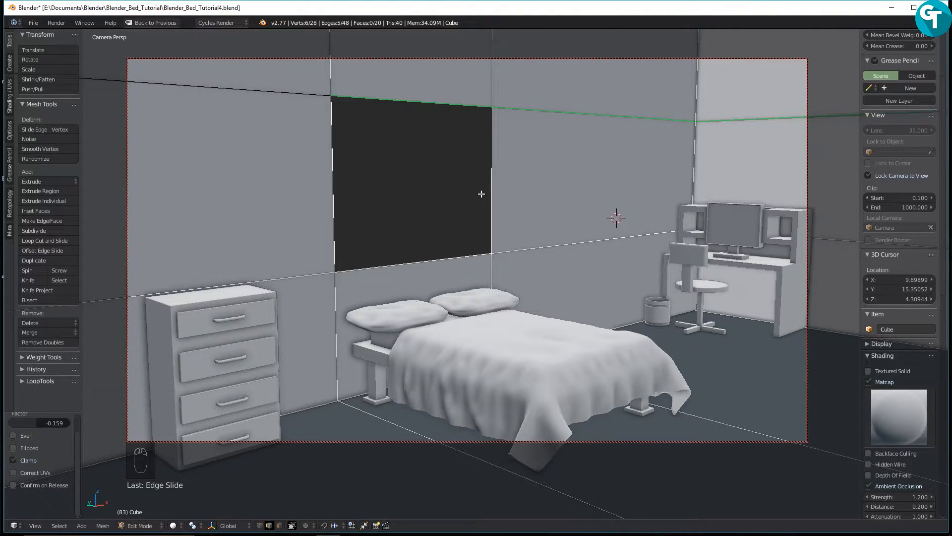
Select the whole room mesh and snap the 3D cursor to it
key(a)
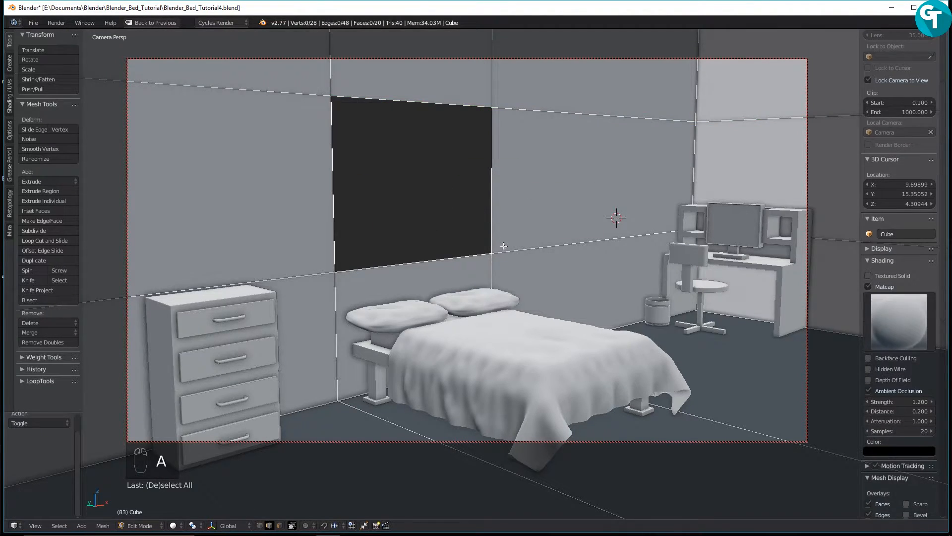
key(a)
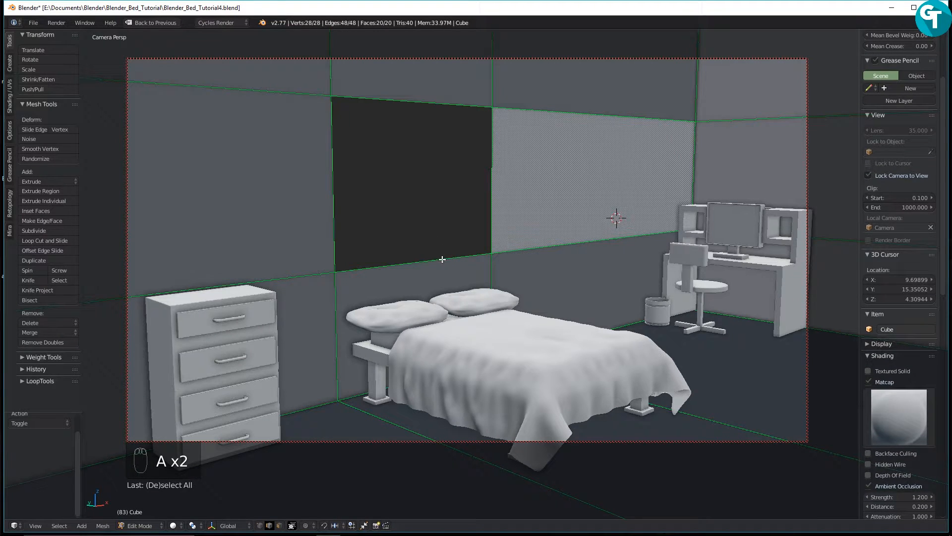
key(shift+s)
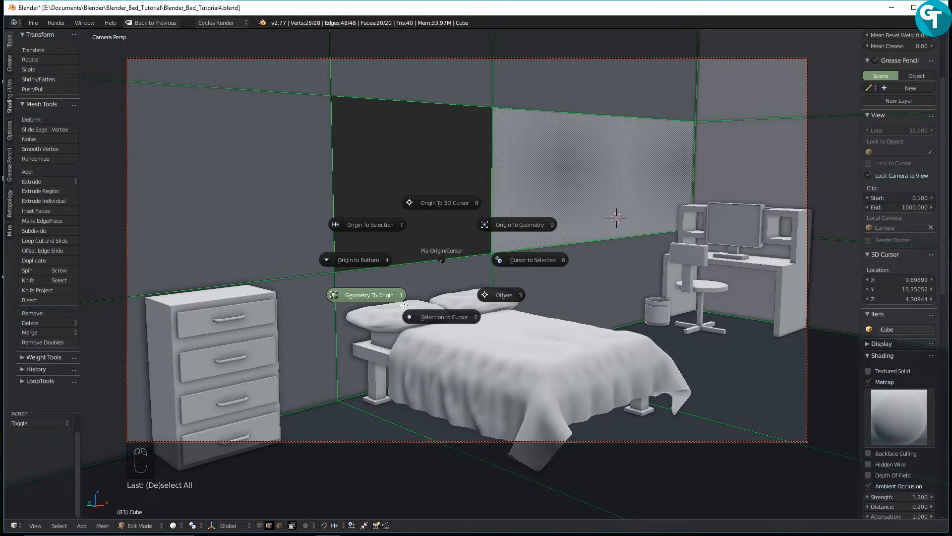
click(565, 261)
scroll(366, 263, up, 8)
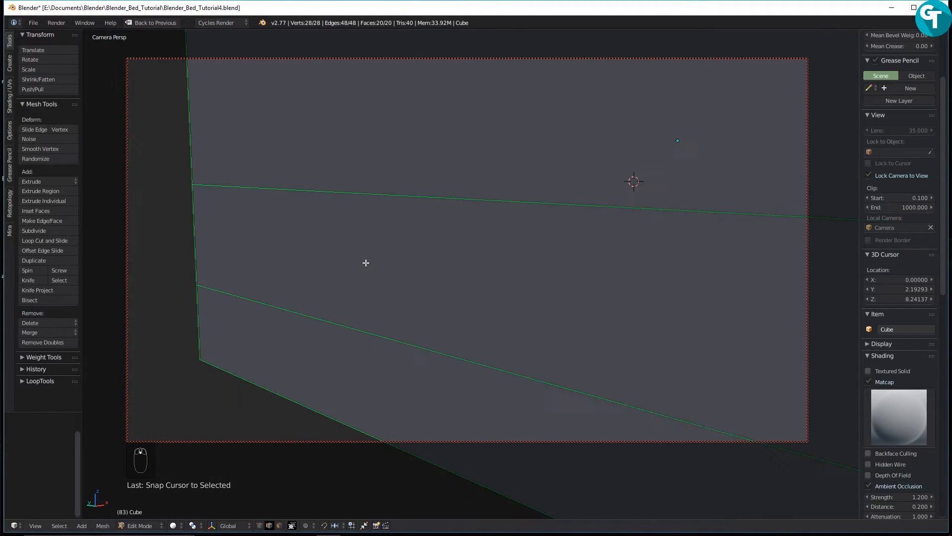
scroll(366, 262, down, 8)
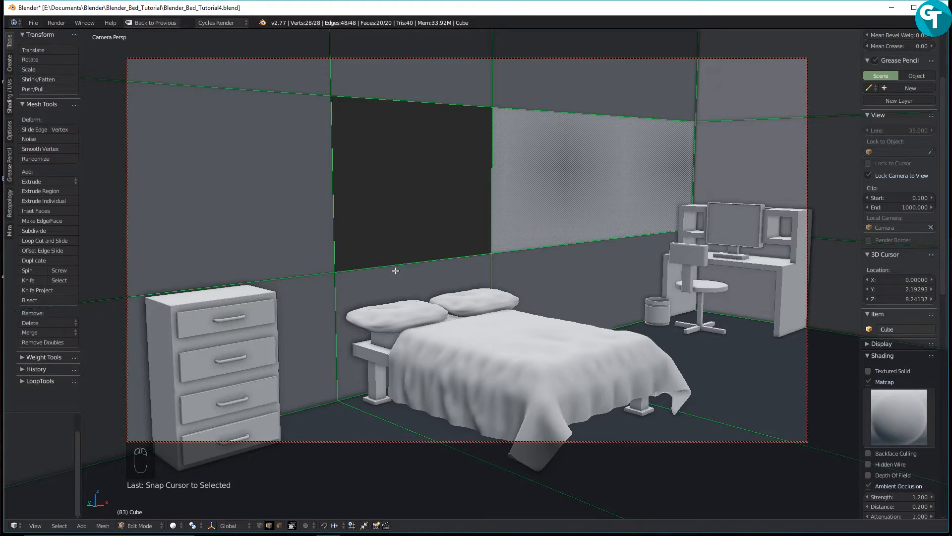
Select the two lower corner vertices of the window opening and snap the 3D cursor to the midpoint between them
key(KP_0)
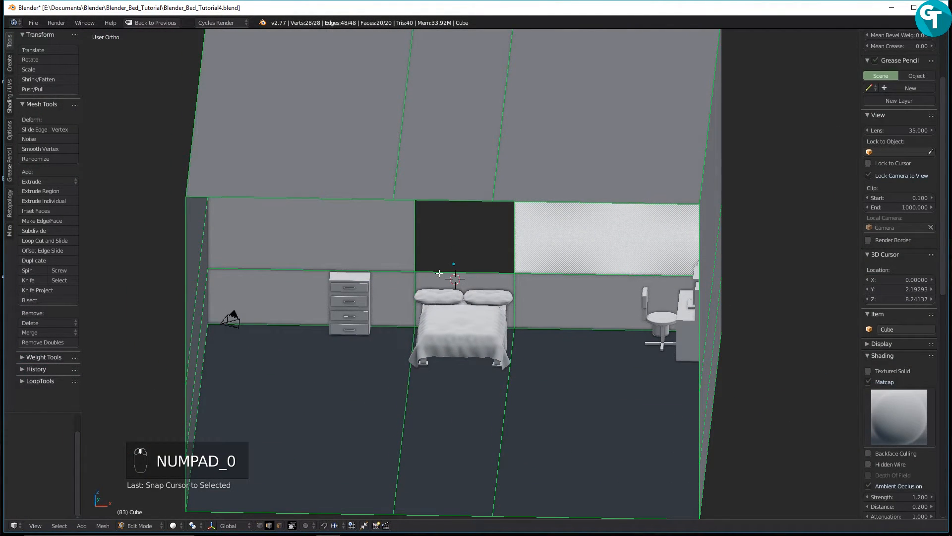
scroll(471, 278, up, 6)
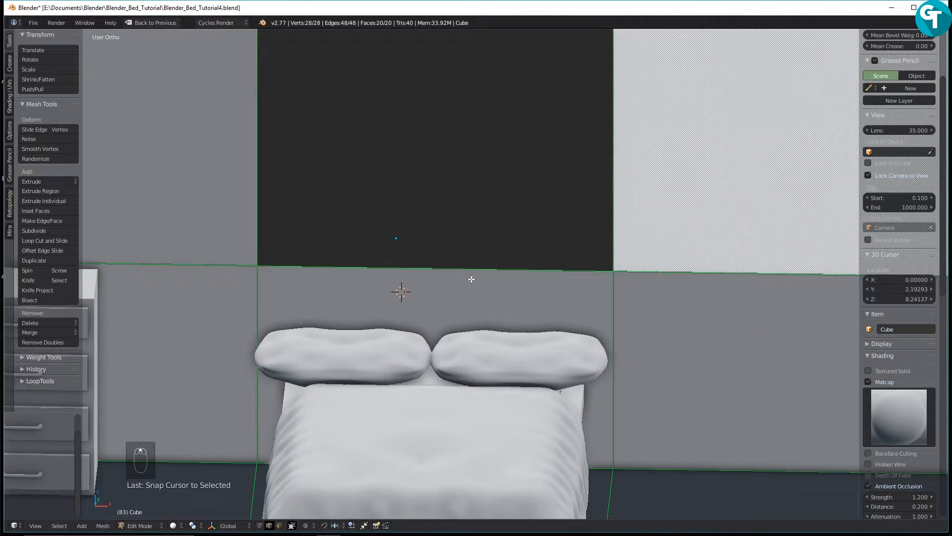
key(Tab)
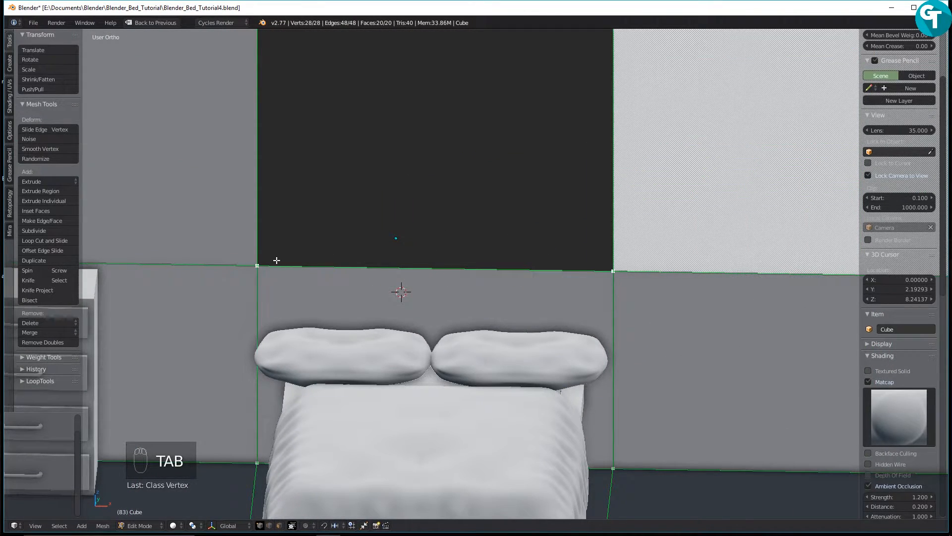
click(258, 265)
shift+click(613, 271)
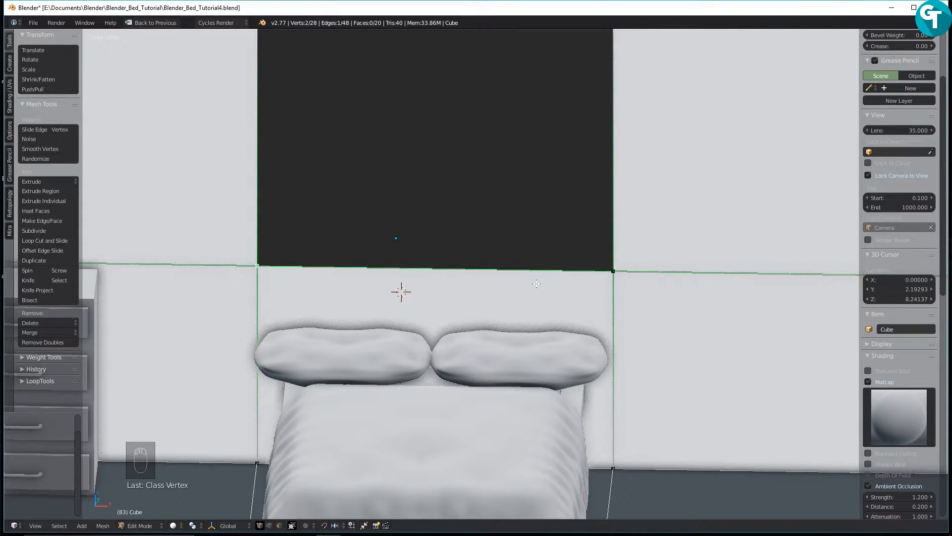
key(shift+s)
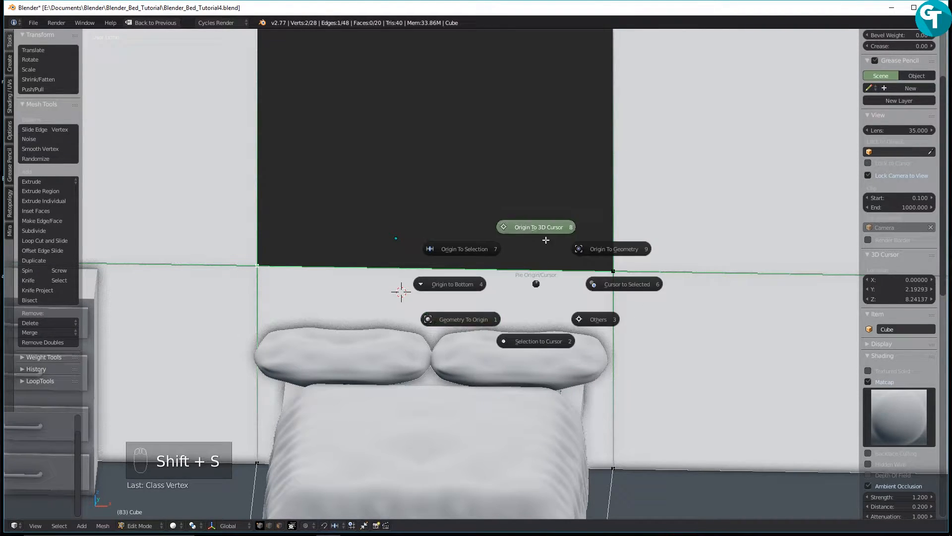
click(609, 270)
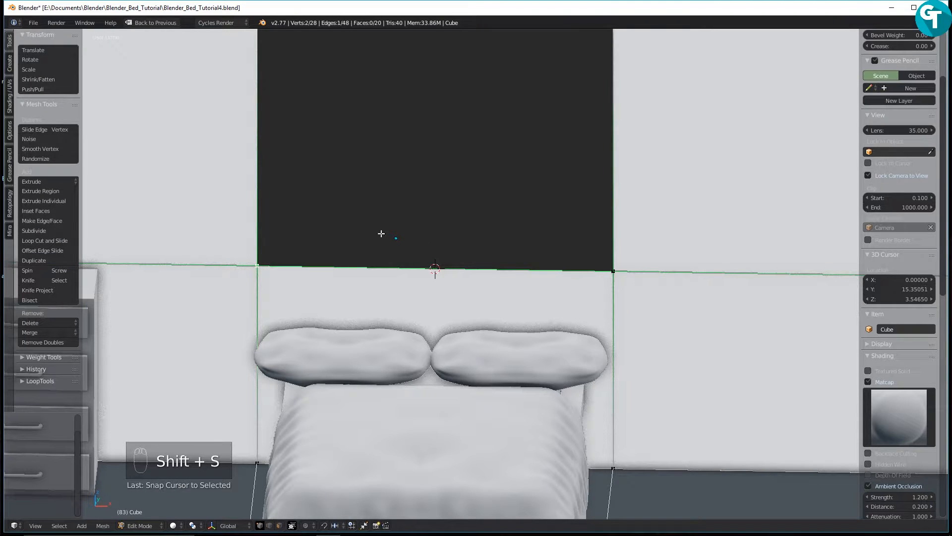
middle_drag(479, 304, 502, 293)
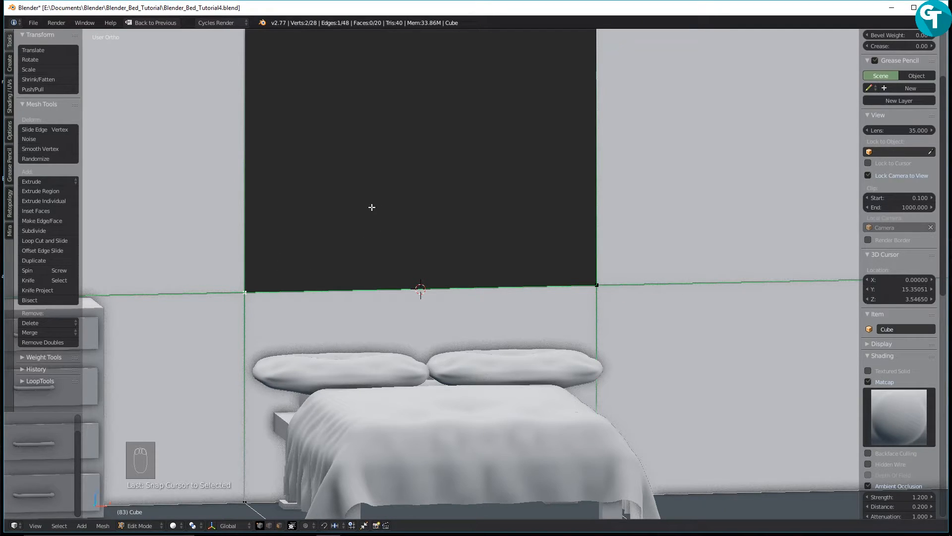
scroll(382, 213, down, 1)
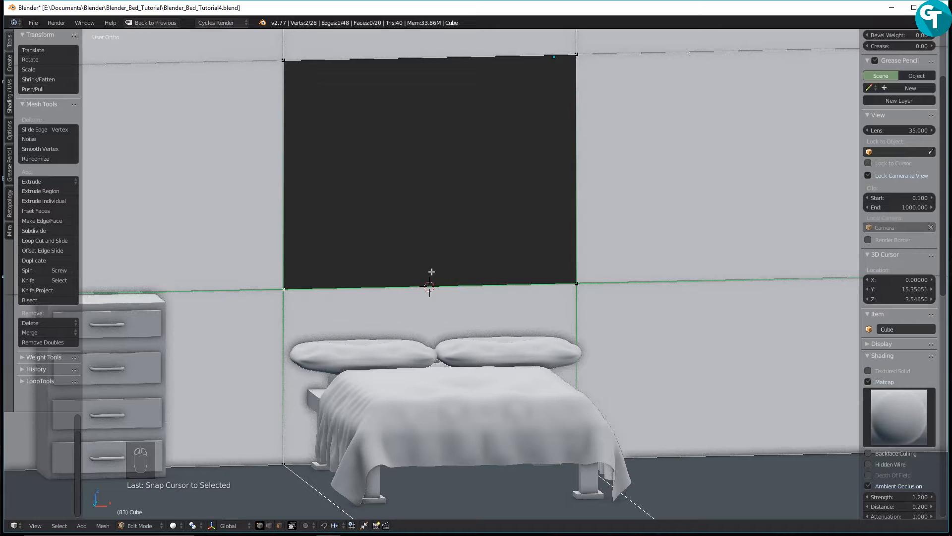
Switch the room from edit mode to object mode and check which objects can be added
key(shift+a)
key(Tab)
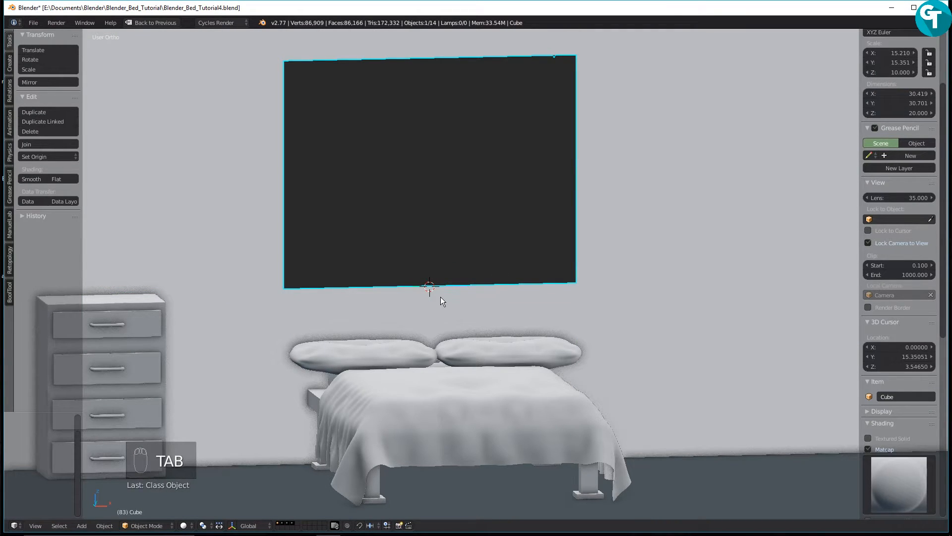
key(shift+a)
mouse_move(451, 294)
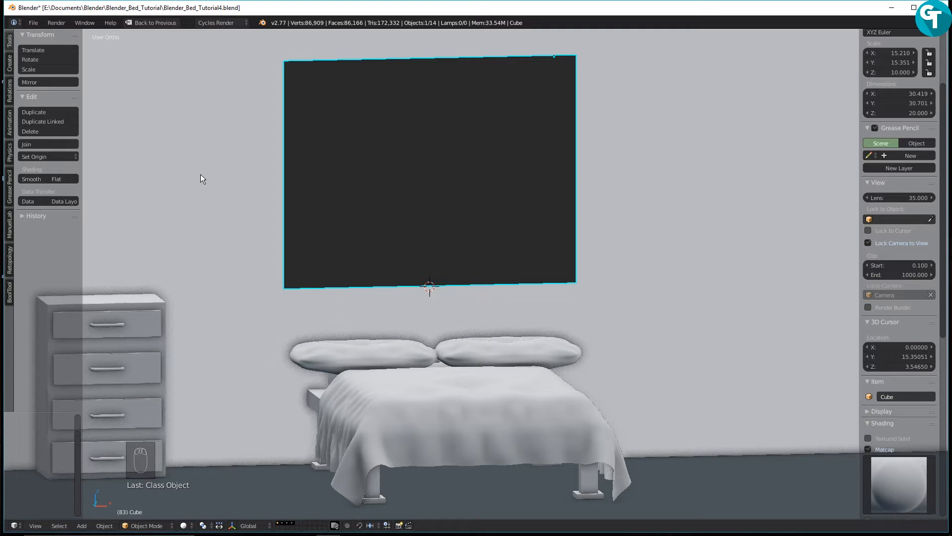
Search the add-ons in the user preferences for "win" and enable Add Mesh: Window Generator 2
key(ctrl+alt+u)
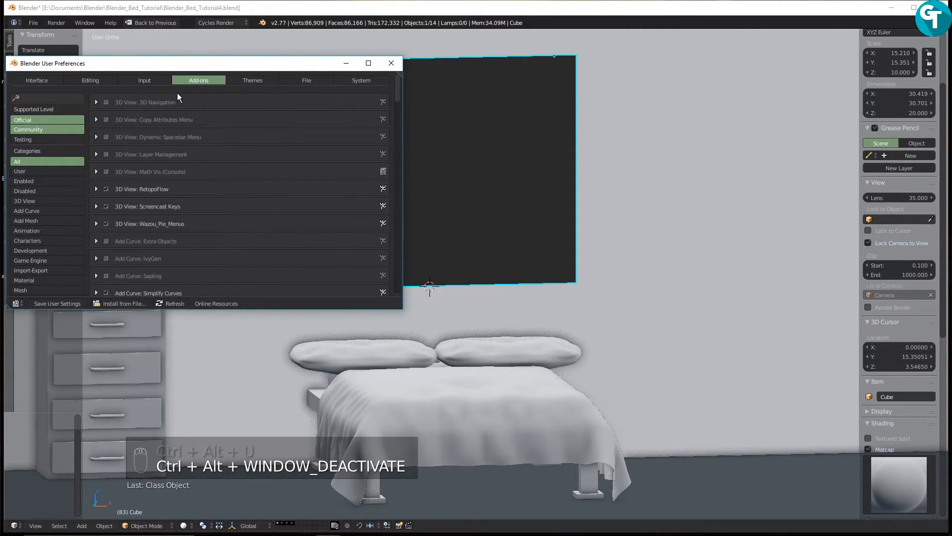
click(51, 98)
text(win)
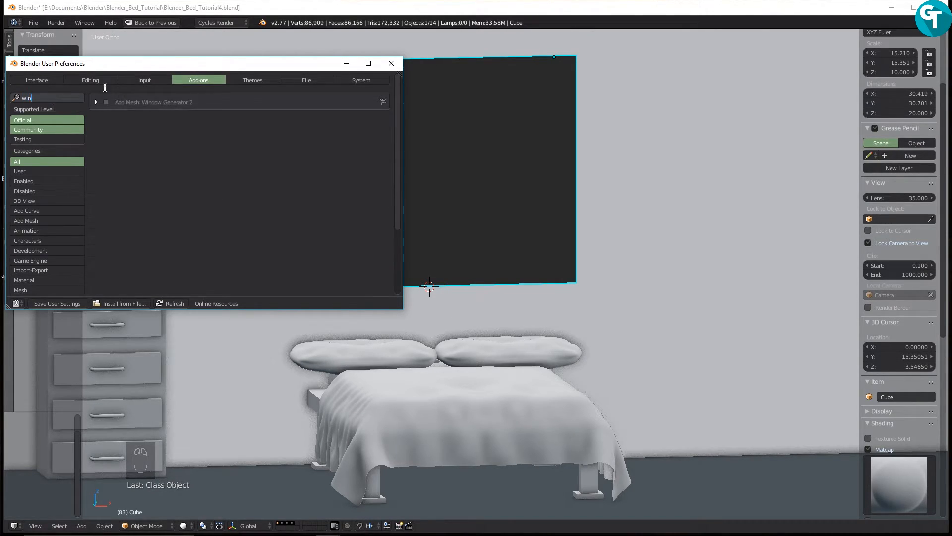
click(157, 106)
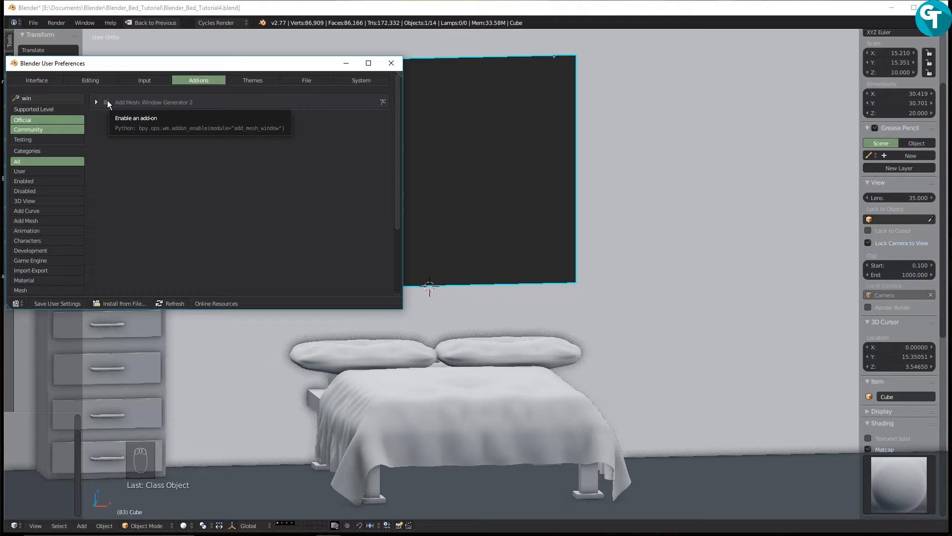
click(107, 101)
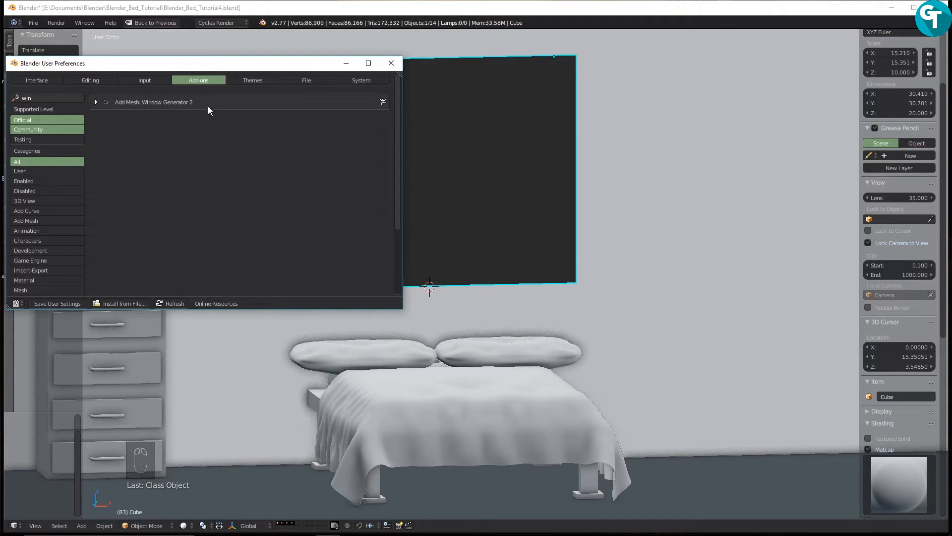
click(346, 63)
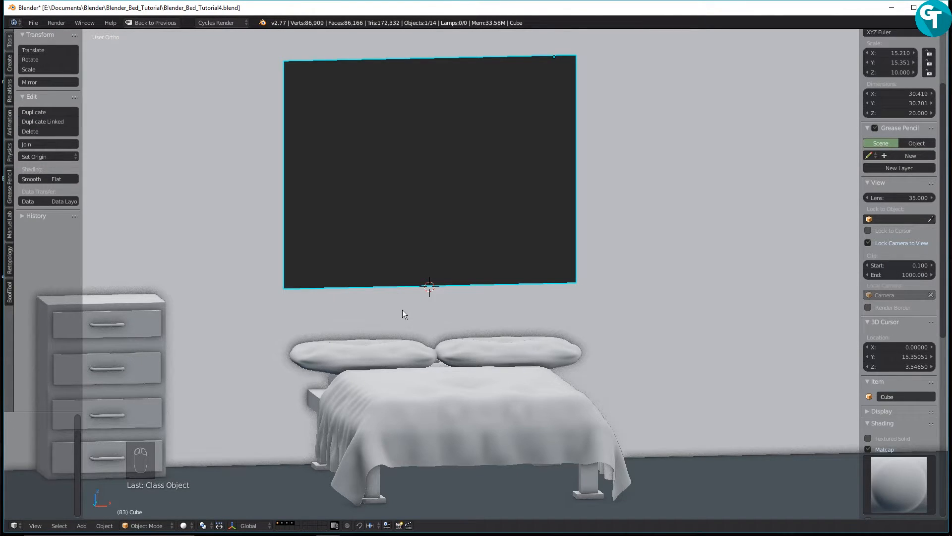
Add a Window mesh at the 3D cursor and enlarge the area showing its creation settings
key(shift+a)
key(shift+a)
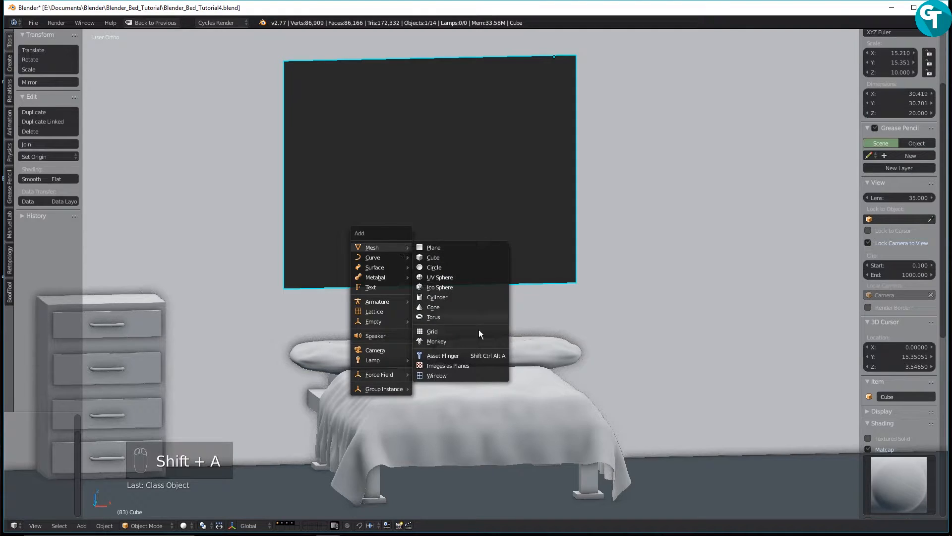
click(451, 376)
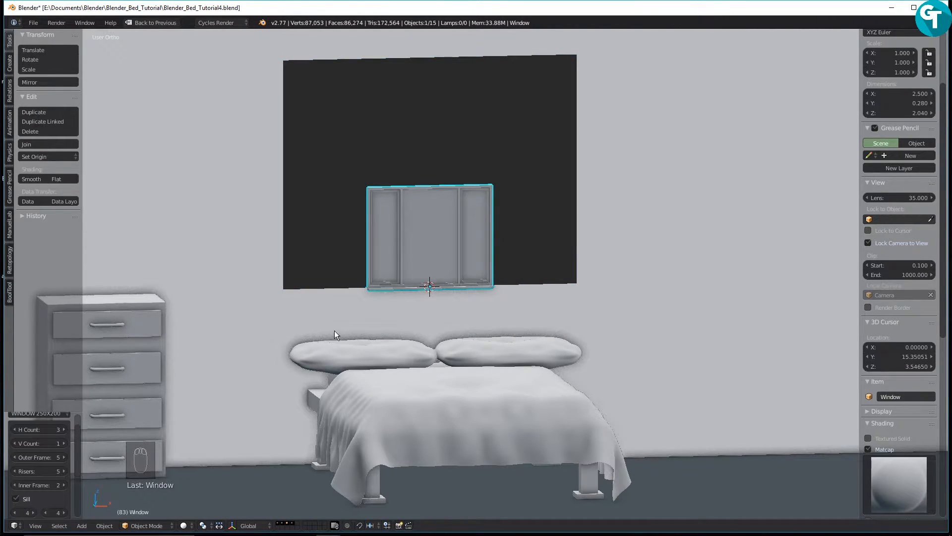
drag(31, 411, 32, 271)
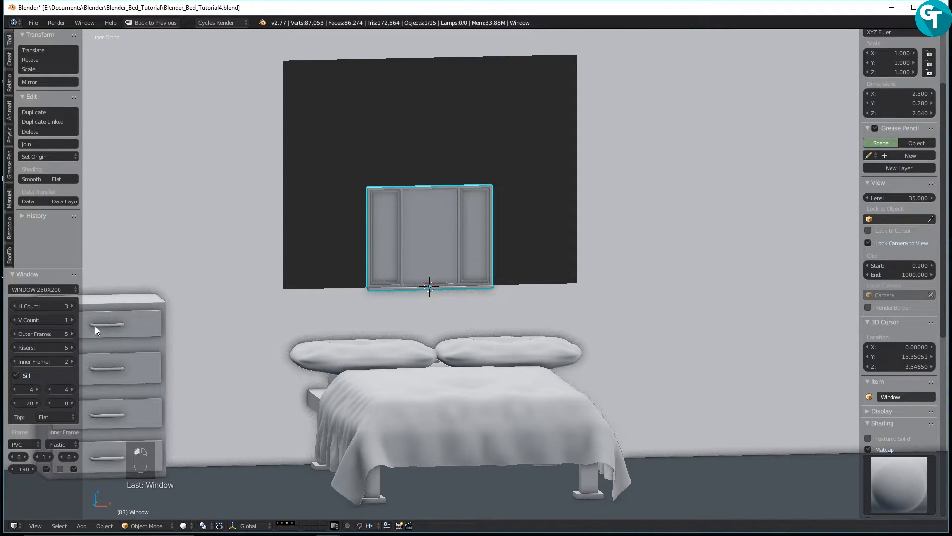
drag(82, 325, 180, 326)
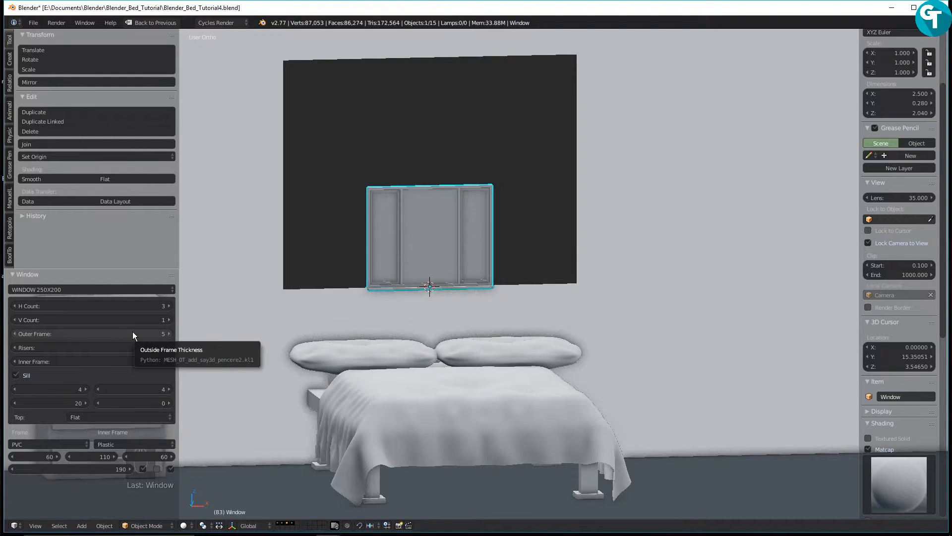
Set the window's horizontal pane count to 6 and its vertical pane count to 5
click(171, 308)
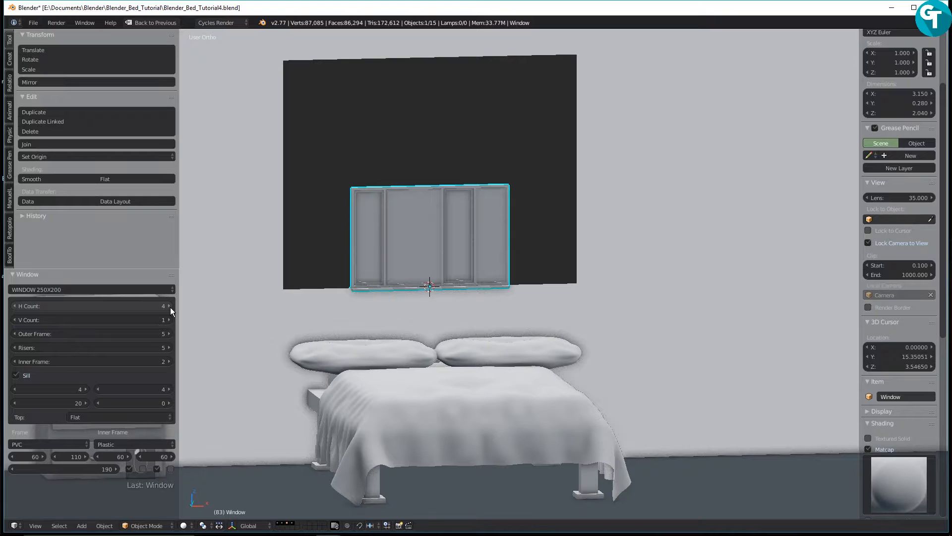
click(170, 307)
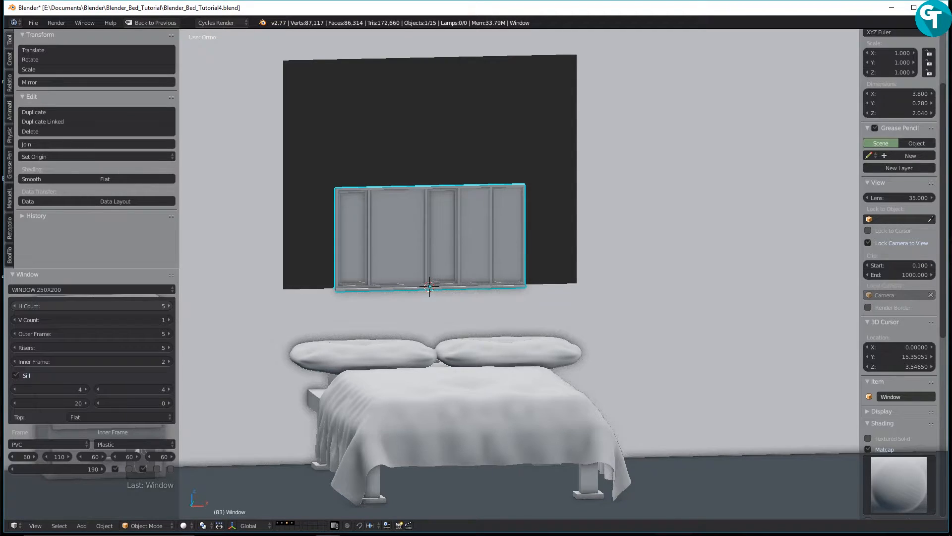
click(171, 307)
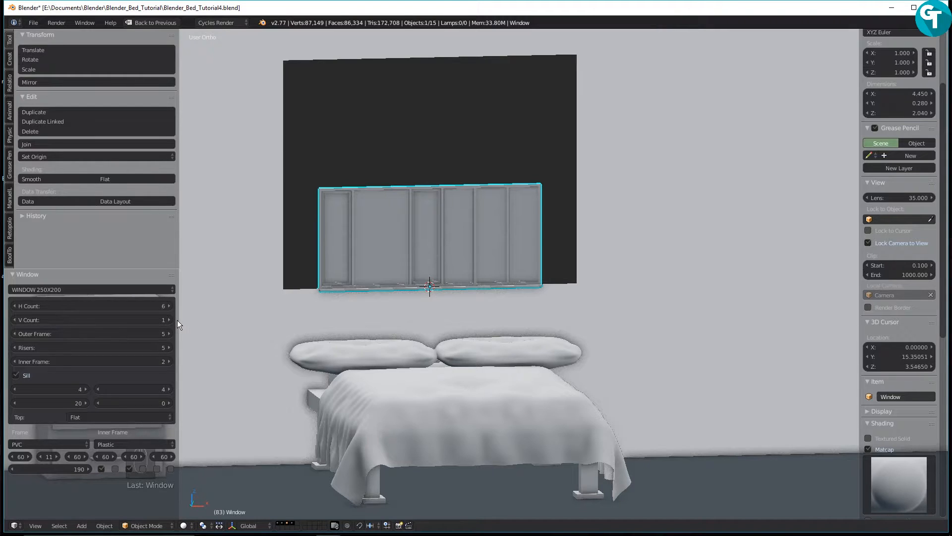
click(170, 320)
click(171, 320)
click(171, 320)
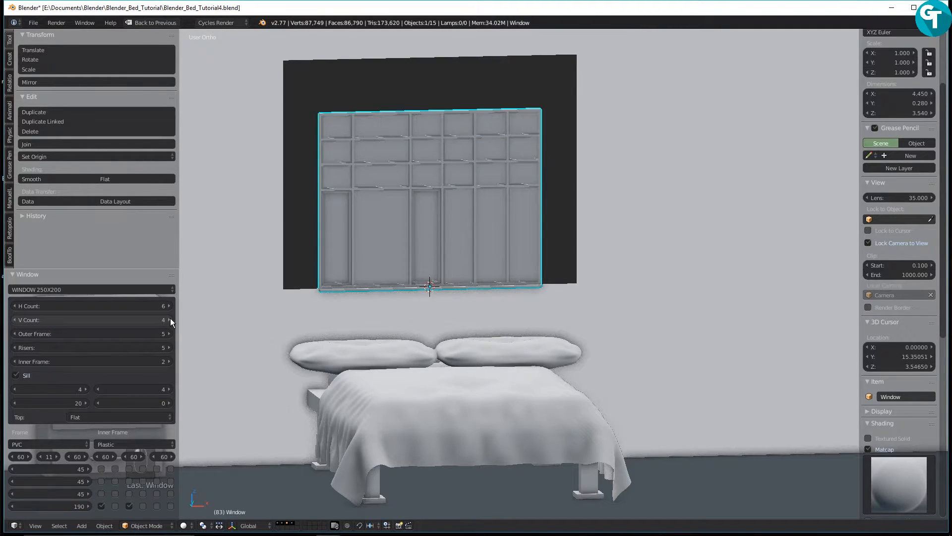
click(170, 320)
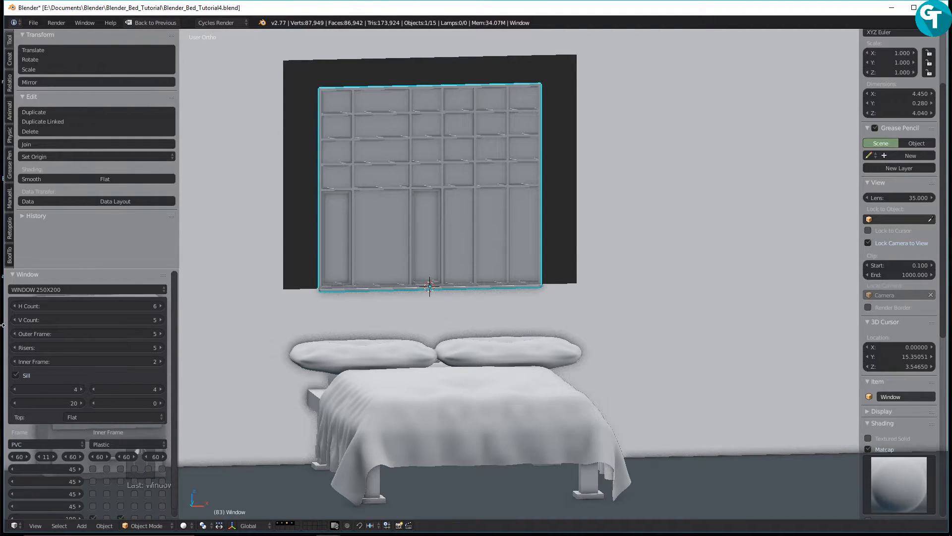
Set the height of the window's bottom pane row to 45
scroll(72, 402, down, 1)
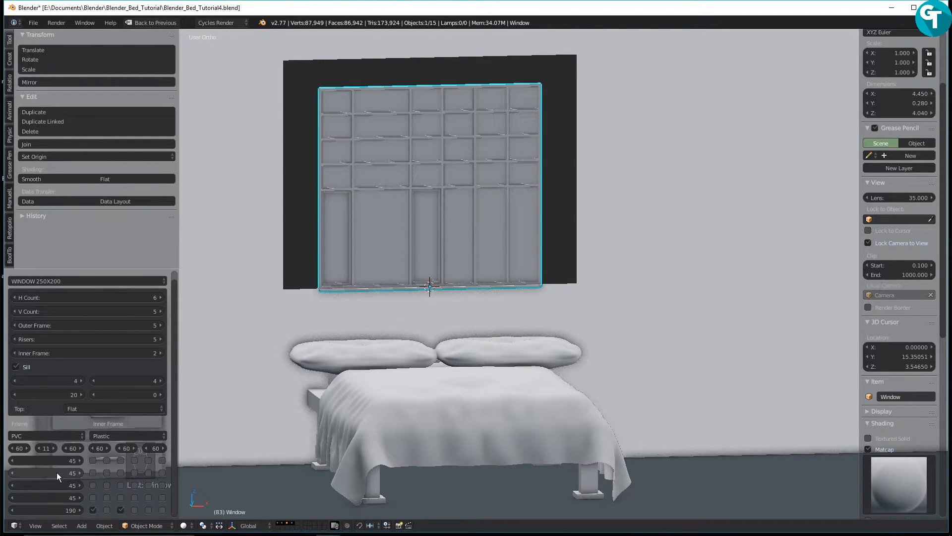
click(64, 513)
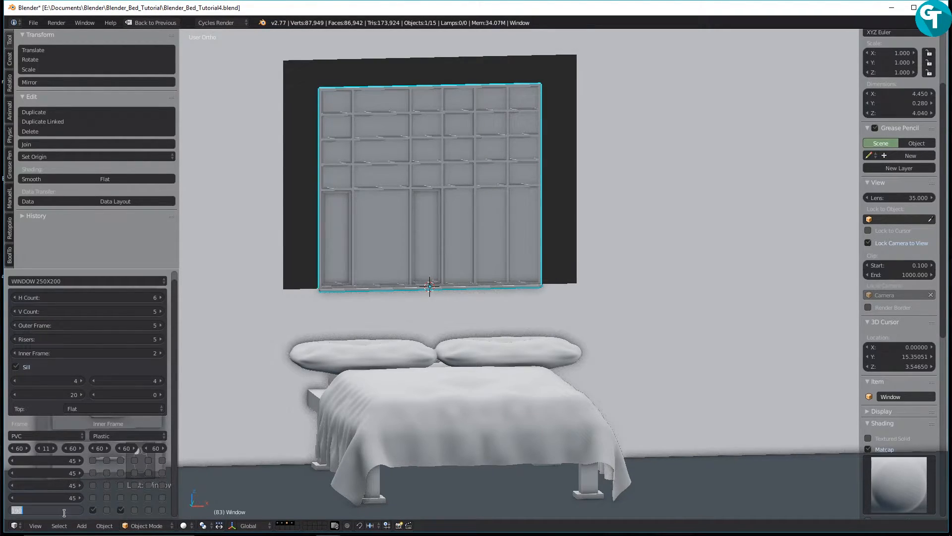
text(45)
key(Return)
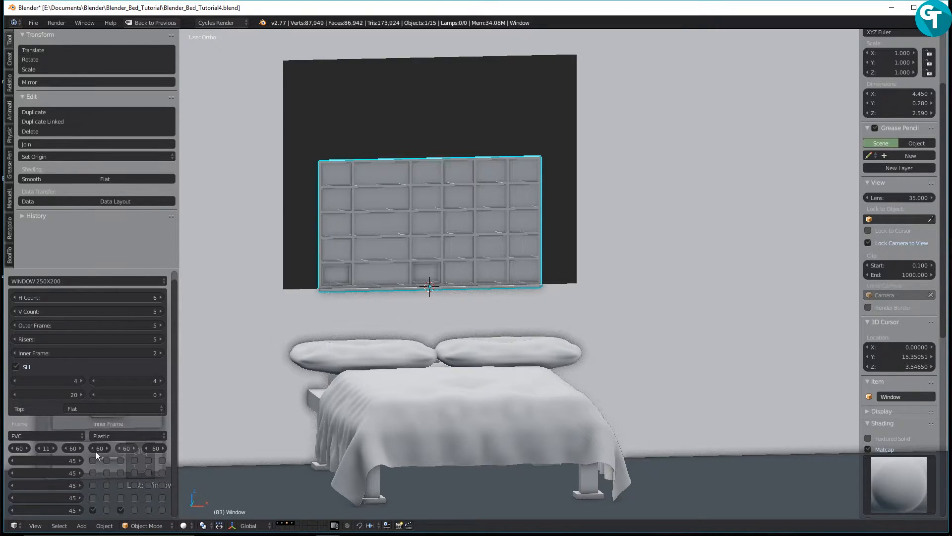
Set the width of the window's second pane column to 60
click(40, 450)
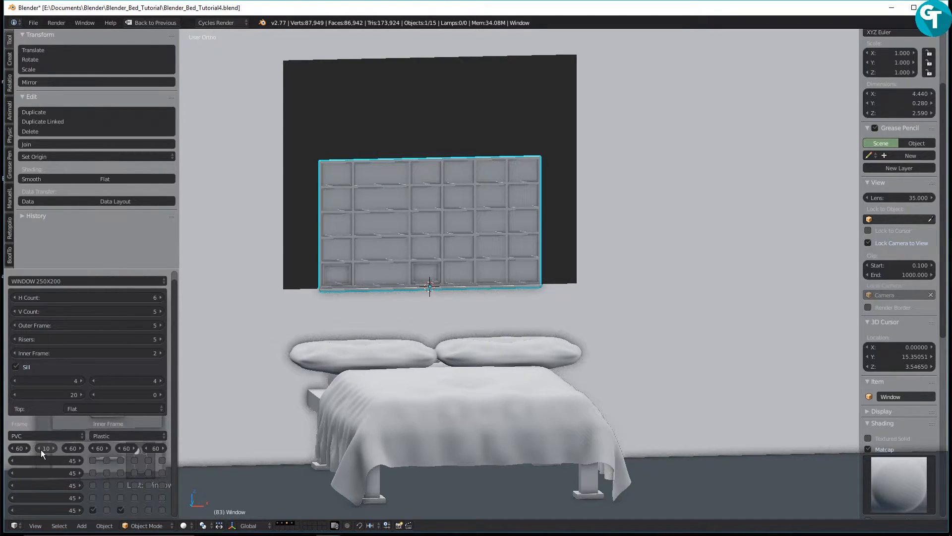
click(43, 448)
text(60)
key(Return)
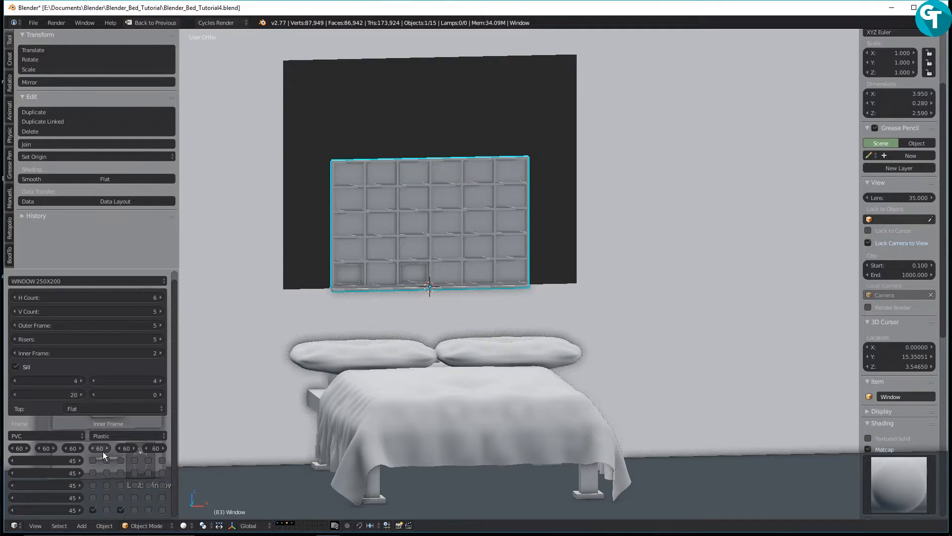
Reduce the window's inner frame thickness to 1 and its risers to 2
scroll(110, 462, up, 1)
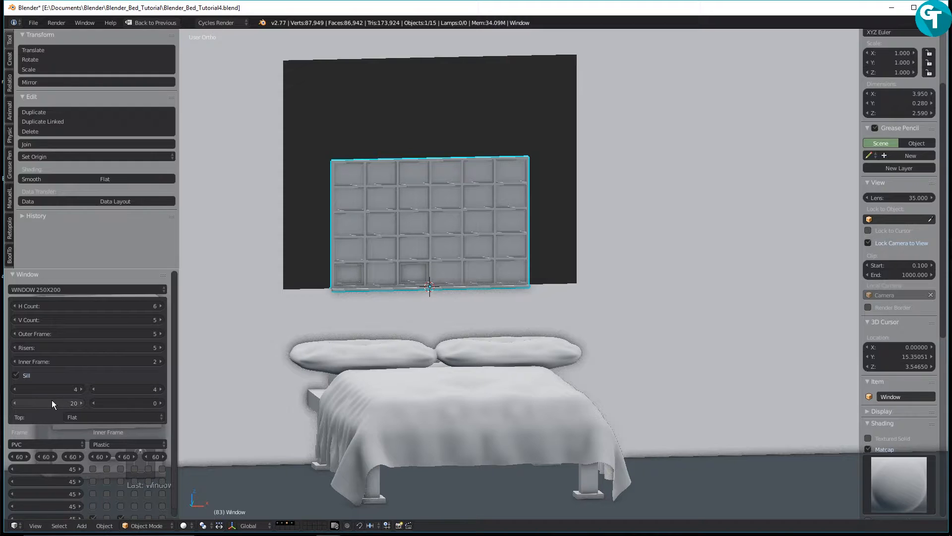
click(13, 344)
click(14, 347)
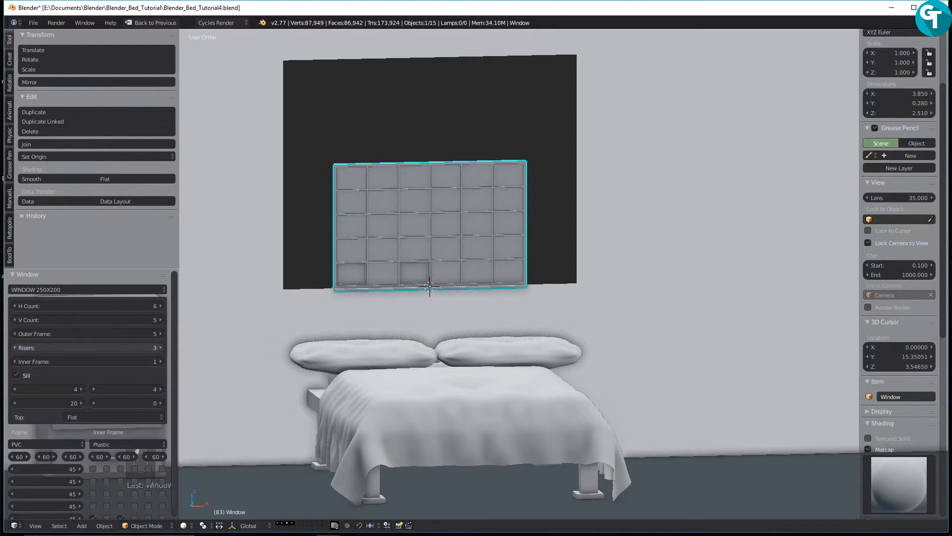
click(14, 347)
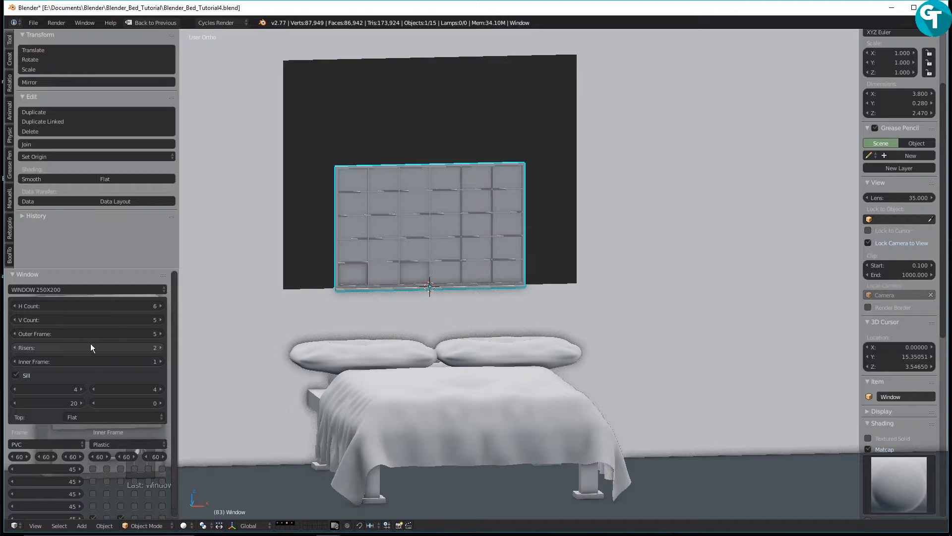
Increase the thickness of the window's risers to 11
click(160, 347)
click(159, 347)
click(159, 348)
click(160, 347)
click(160, 347)
click(159, 347)
click(160, 347)
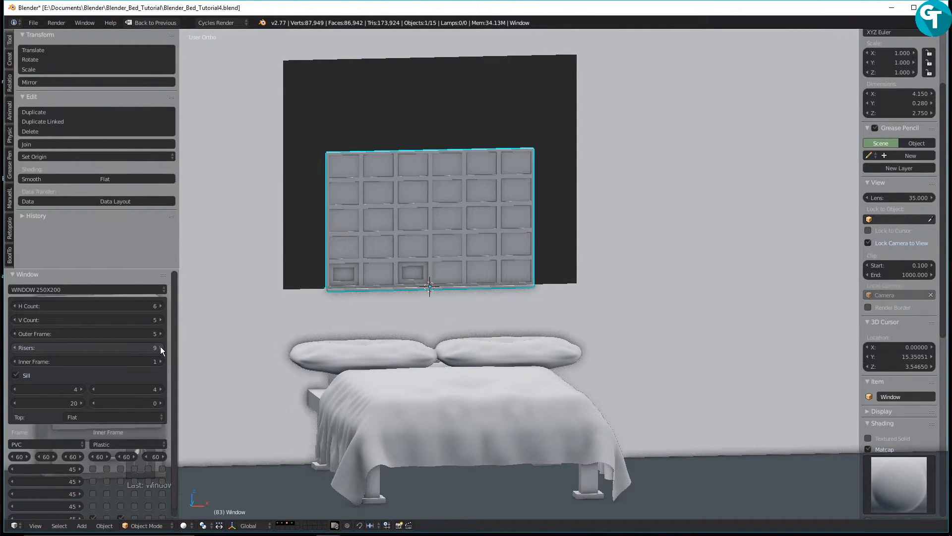
click(160, 348)
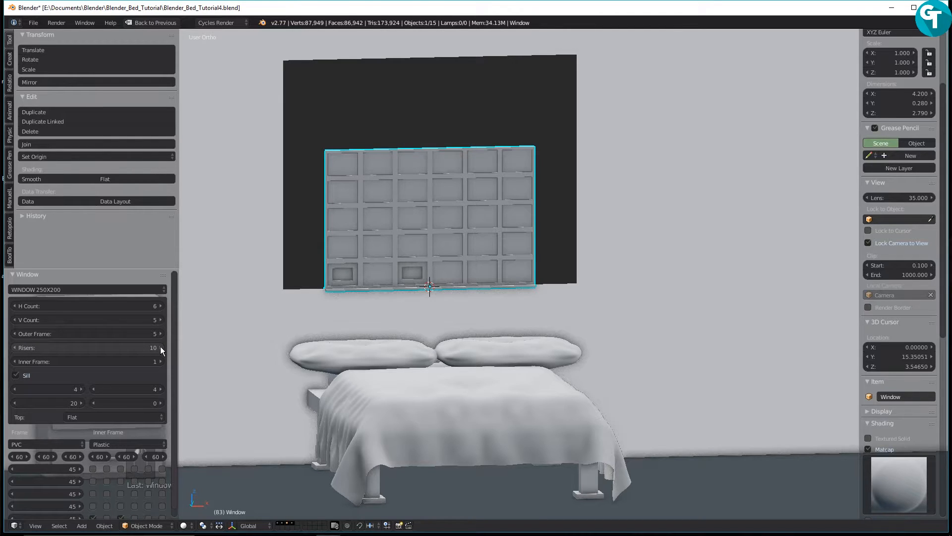
click(159, 347)
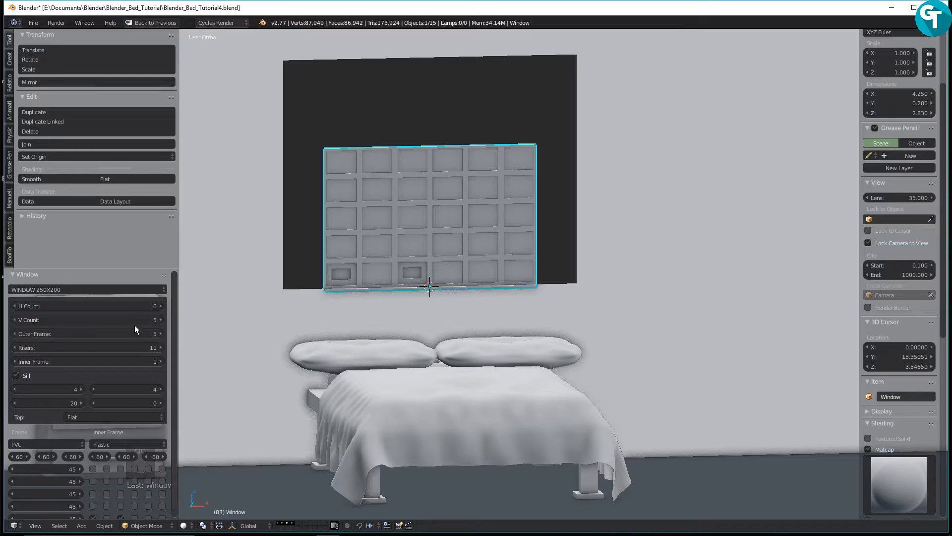
Try an outer frame thickness of 2 on the window and set it to 6
click(13, 333)
click(13, 332)
click(13, 332)
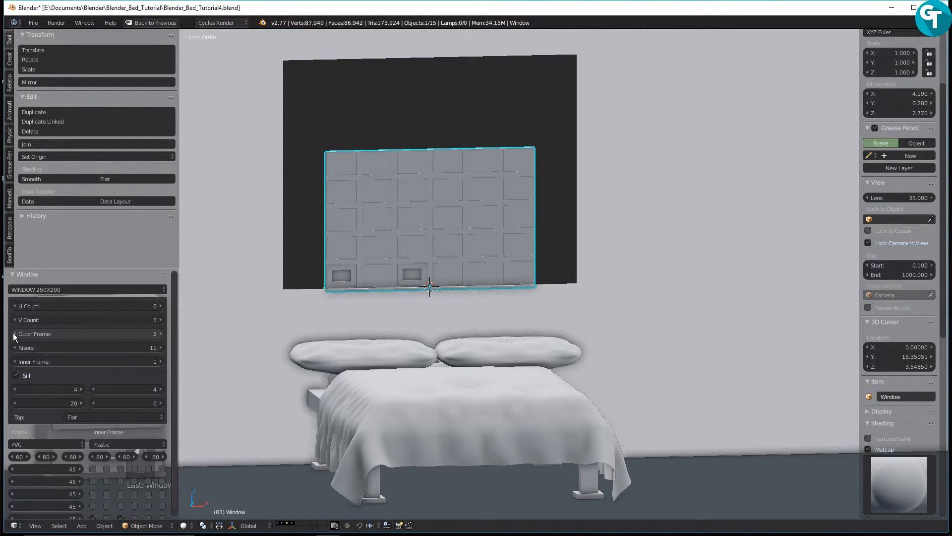
click(161, 333)
click(159, 332)
click(160, 332)
click(159, 333)
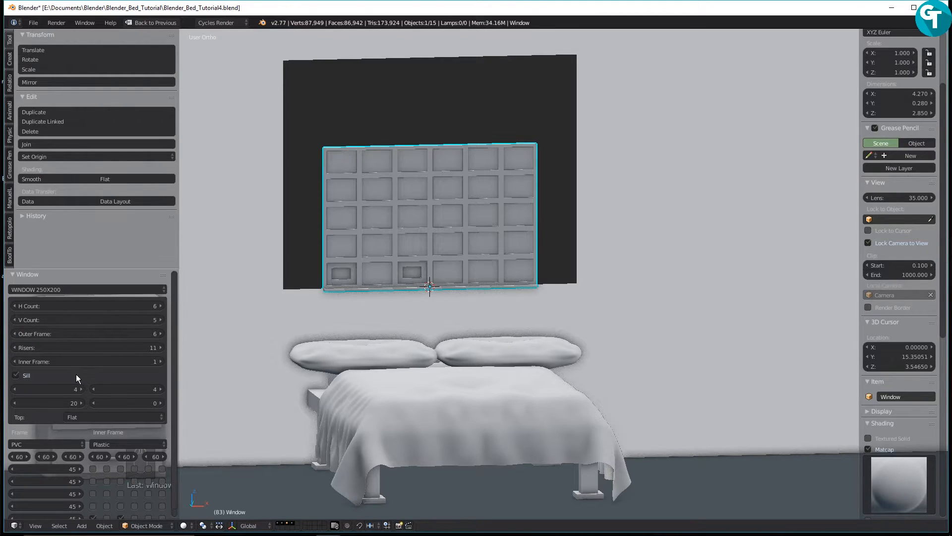
Turn the window's sill off and back on, and reduce its dimensions to 3, 3 and 18
click(16, 375)
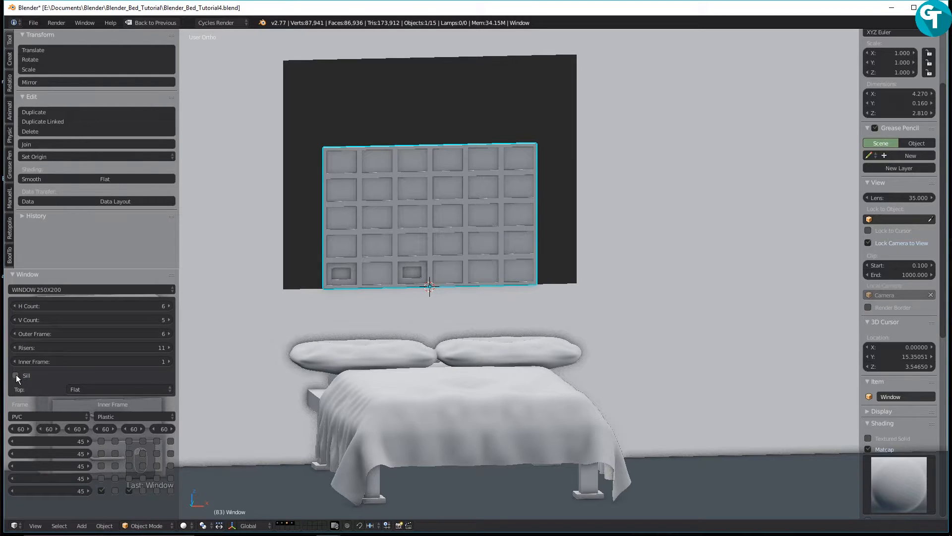
click(16, 375)
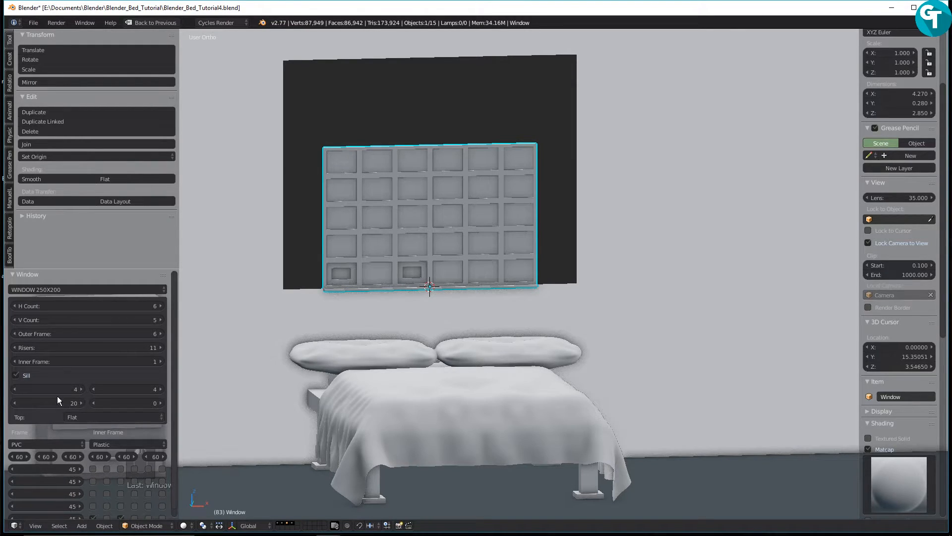
click(14, 387)
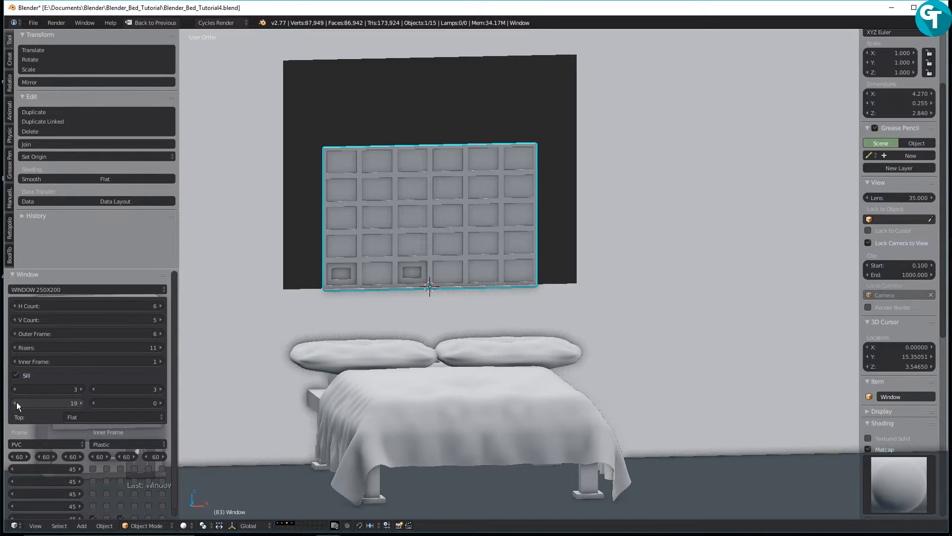
Try the Inclined top shape on the window and change the top to Arch
click(91, 415)
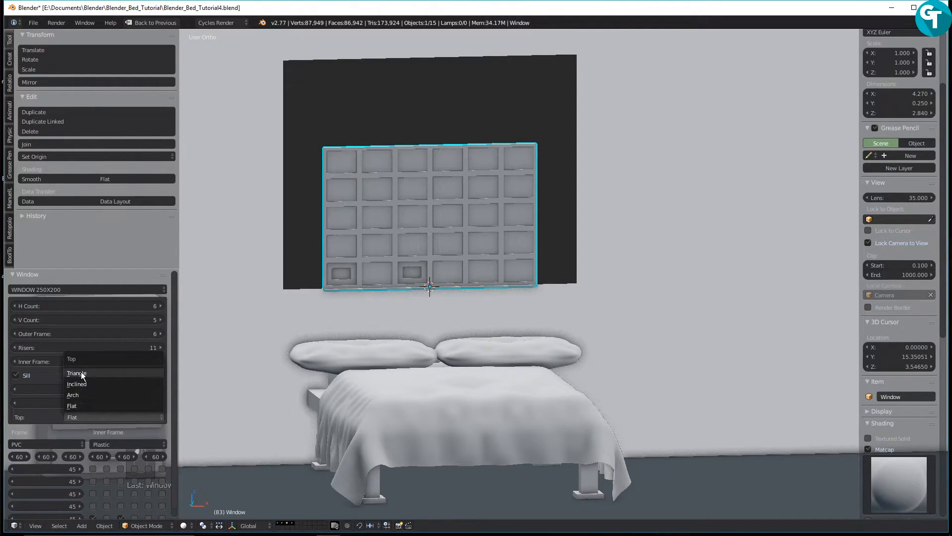
click(98, 382)
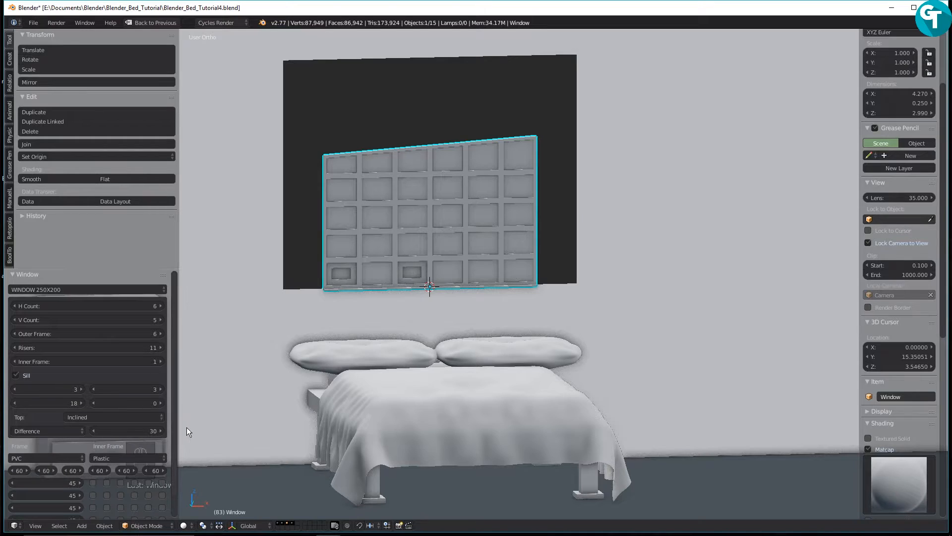
click(64, 415)
click(108, 396)
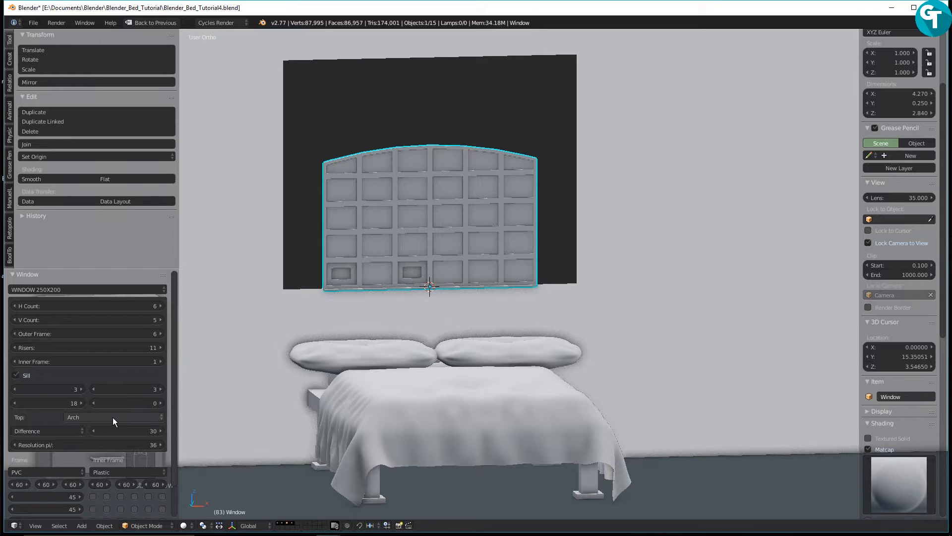
Try the Triangle top shape on the window and change the top to Inclined
click(115, 417)
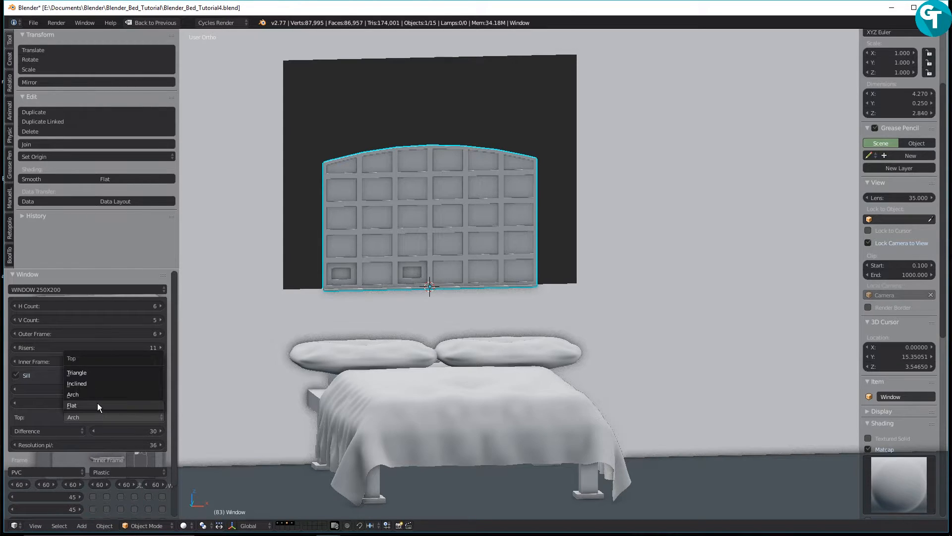
click(83, 370)
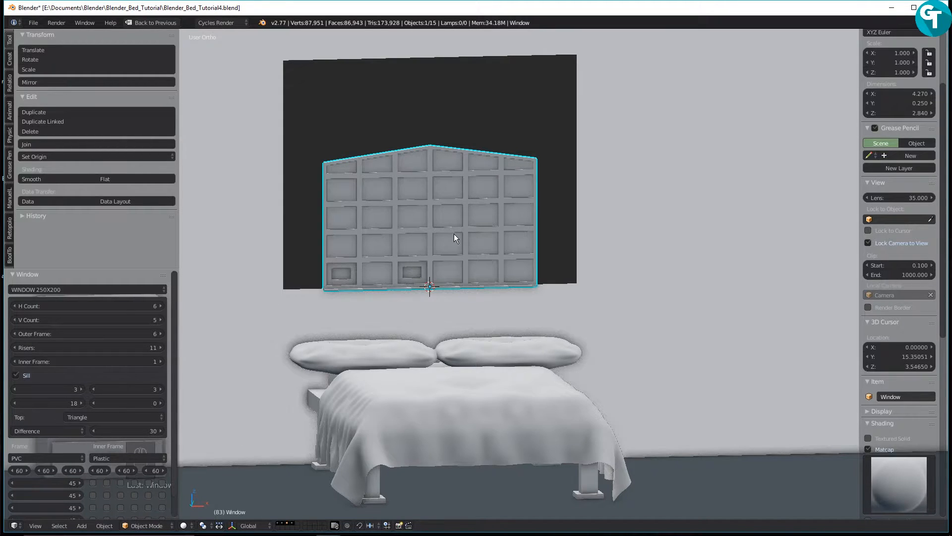
right_click(140, 375)
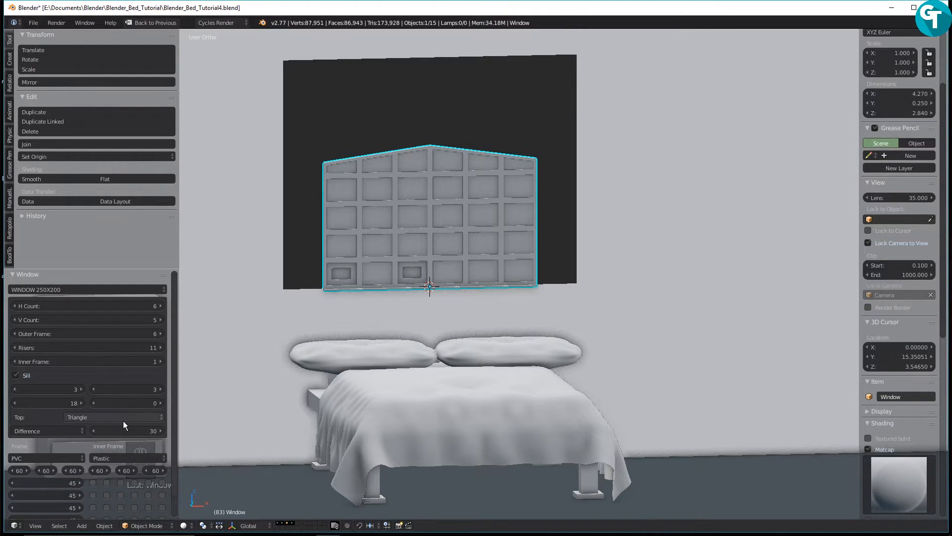
click(123, 420)
click(105, 380)
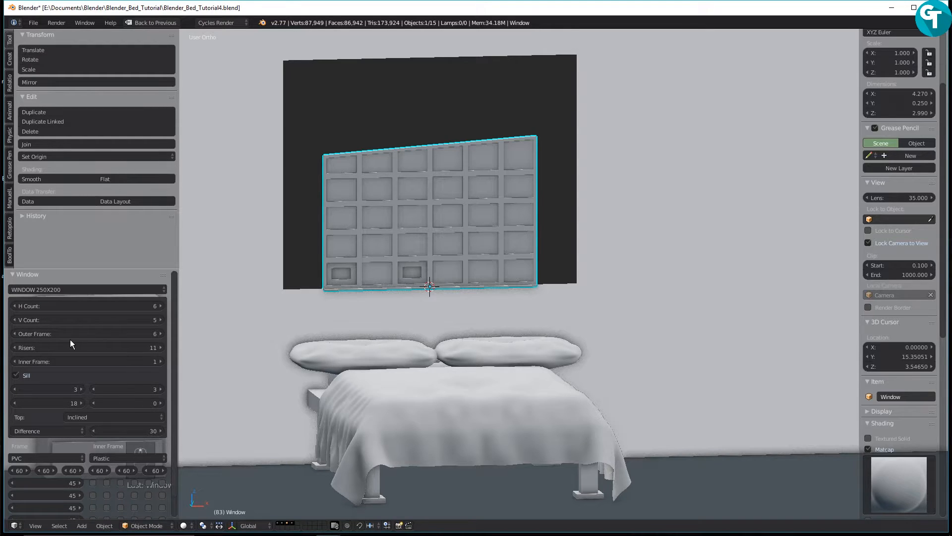
Reduce the window's risers to 10 and set the inclined top's Difference to 45
click(14, 347)
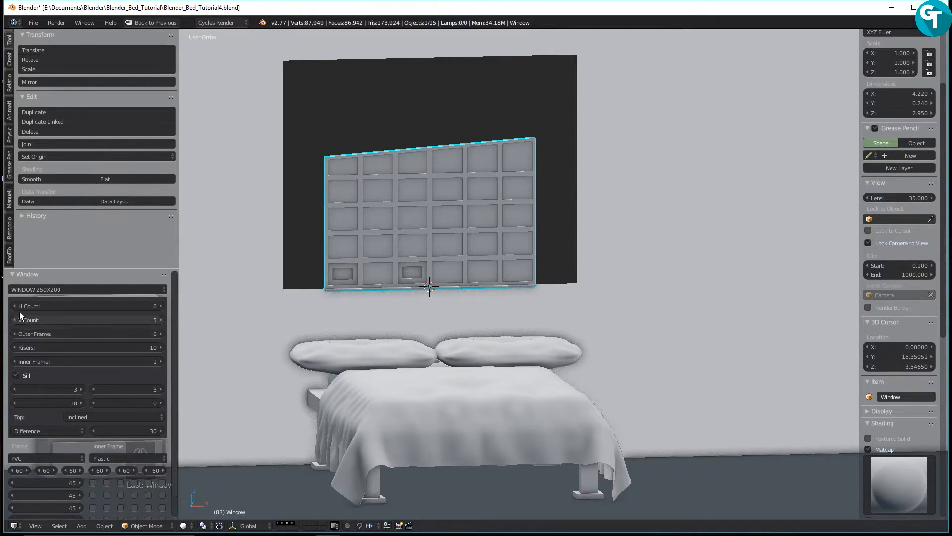
scroll(98, 416, down, 1)
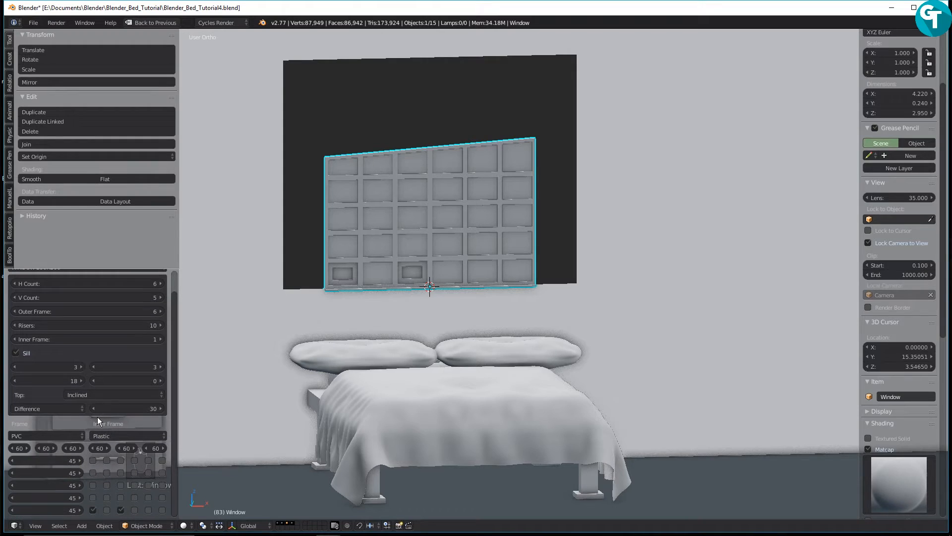
click(64, 404)
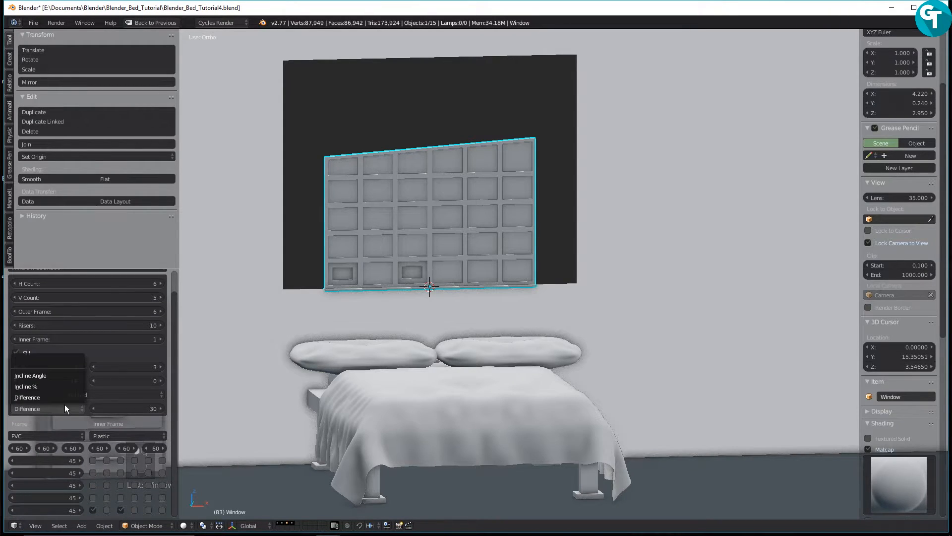
click(65, 404)
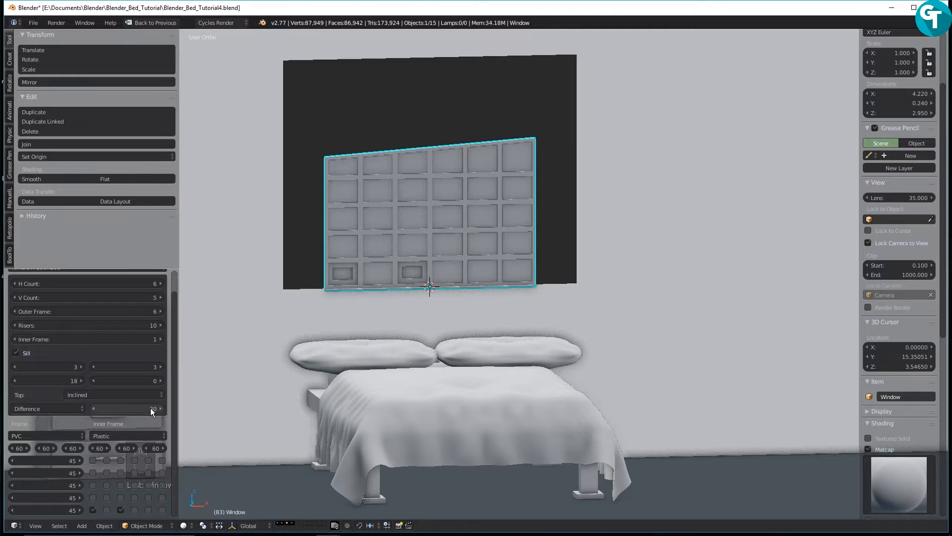
drag(154, 408, 181, 407)
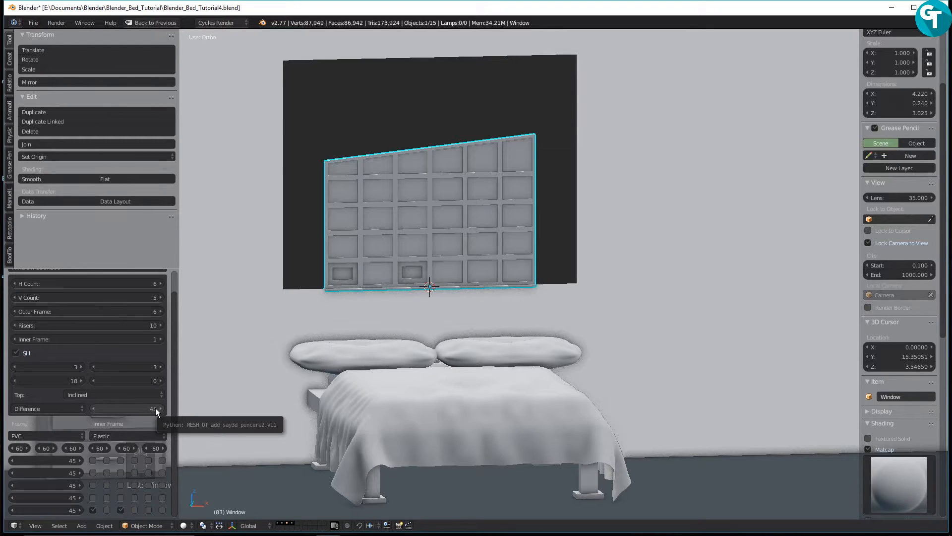
click(123, 437)
click(124, 437)
click(58, 435)
click(58, 435)
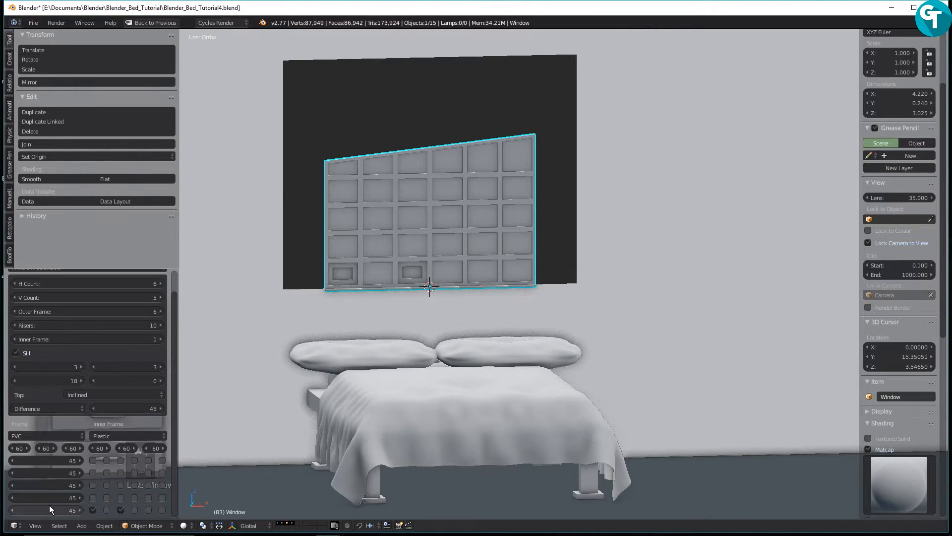
scroll(106, 412, up, 1)
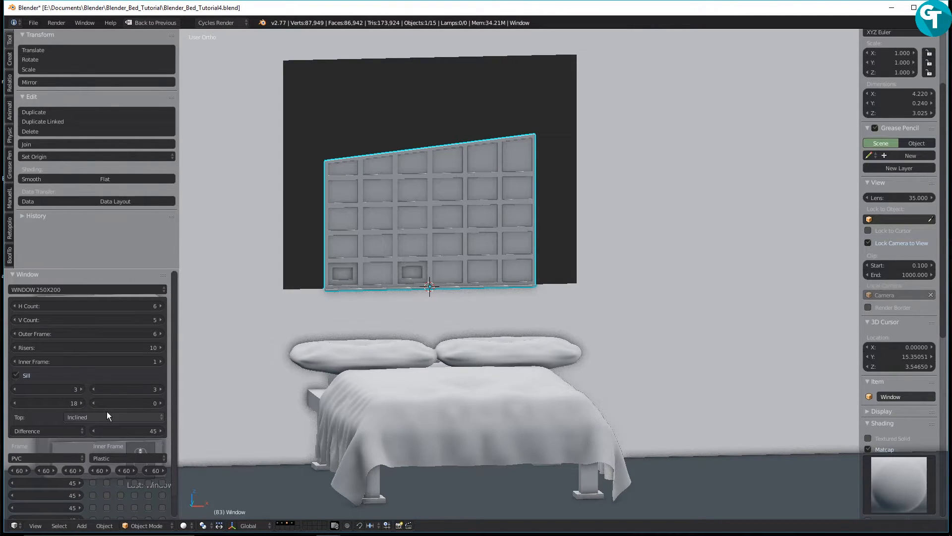
click(109, 291)
click(109, 291)
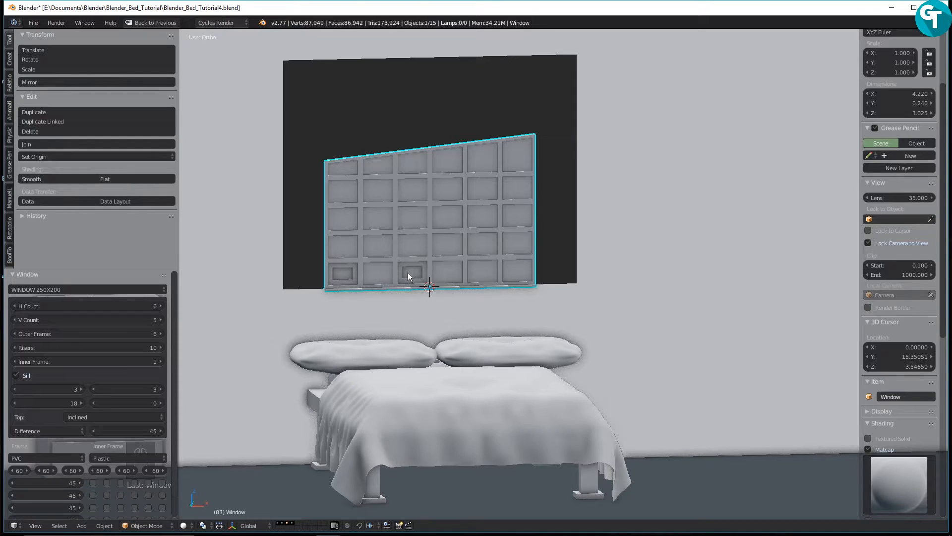
Scale the window to fill the wall opening, by about 1.404 along X and 1.535 along Z
key(s)
key(x)
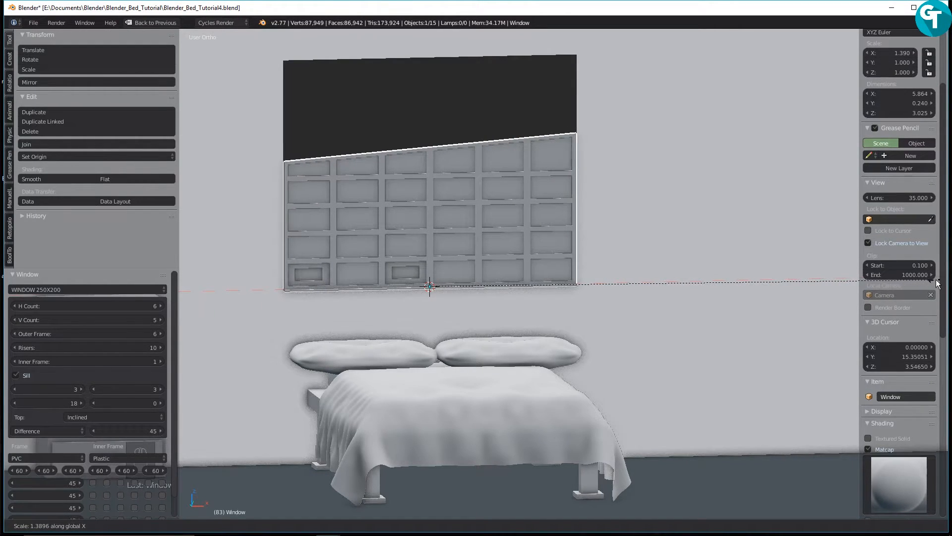
click(18, 282)
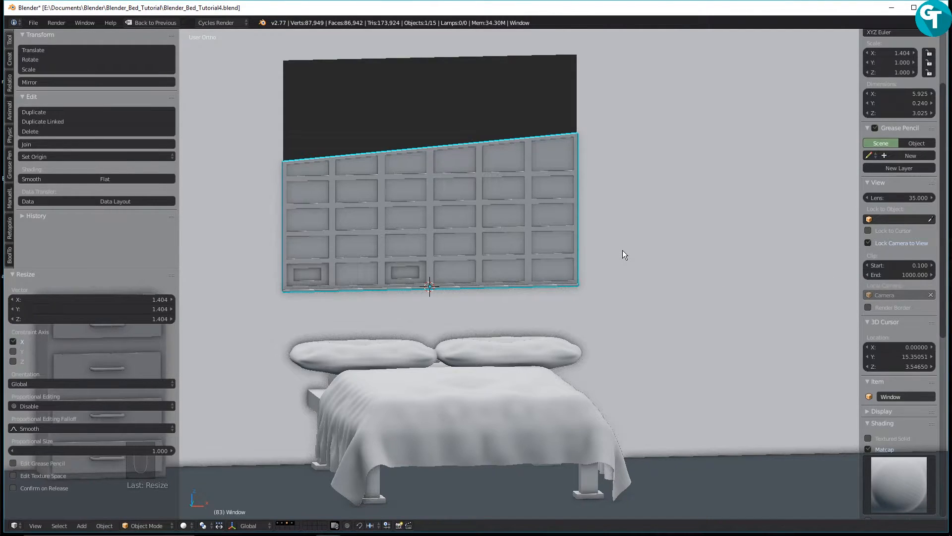
key(s)
key(z)
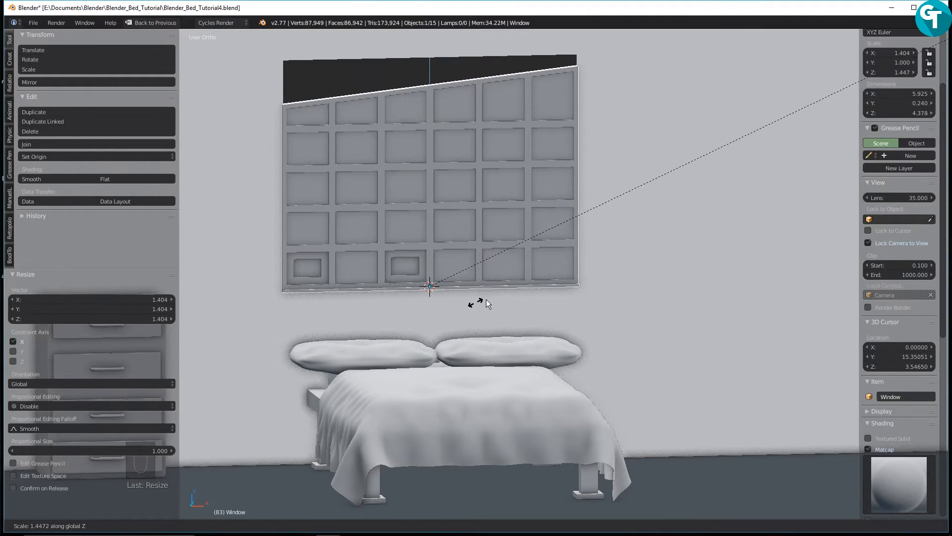
click(625, 200)
Lower the wall opening's upper-left corner vertex by about 0.743 along Z to match the window's sloped top
right_click(722, 121)
key(Tab)
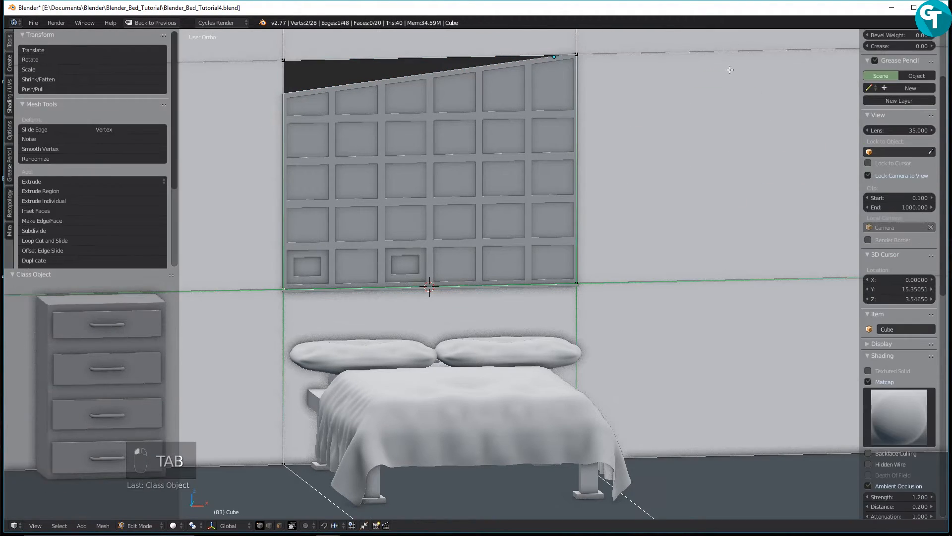
right_click(283, 61)
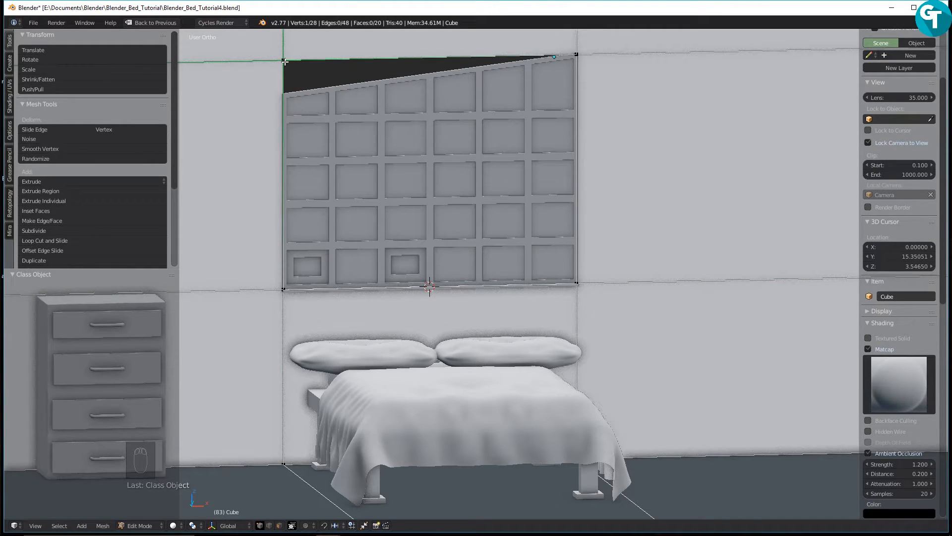
key(g)
key(z)
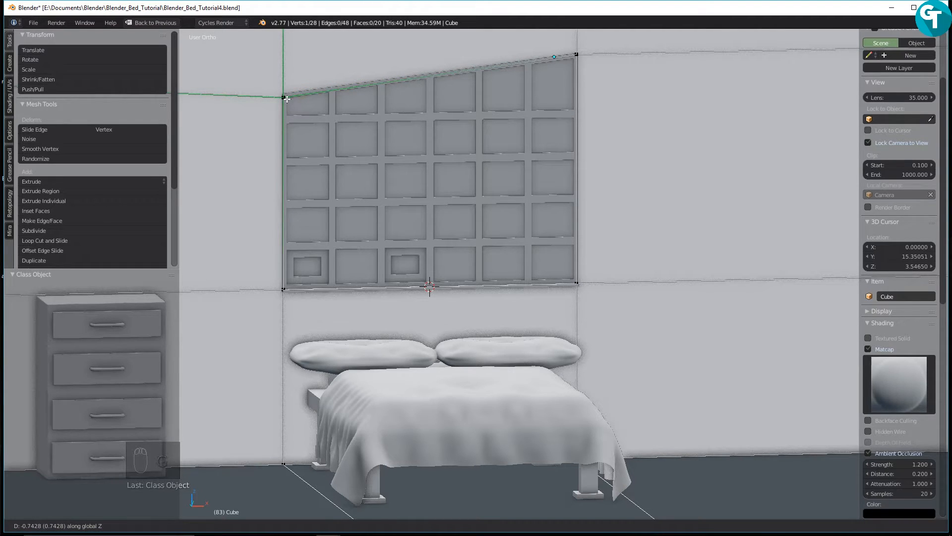
click(287, 99)
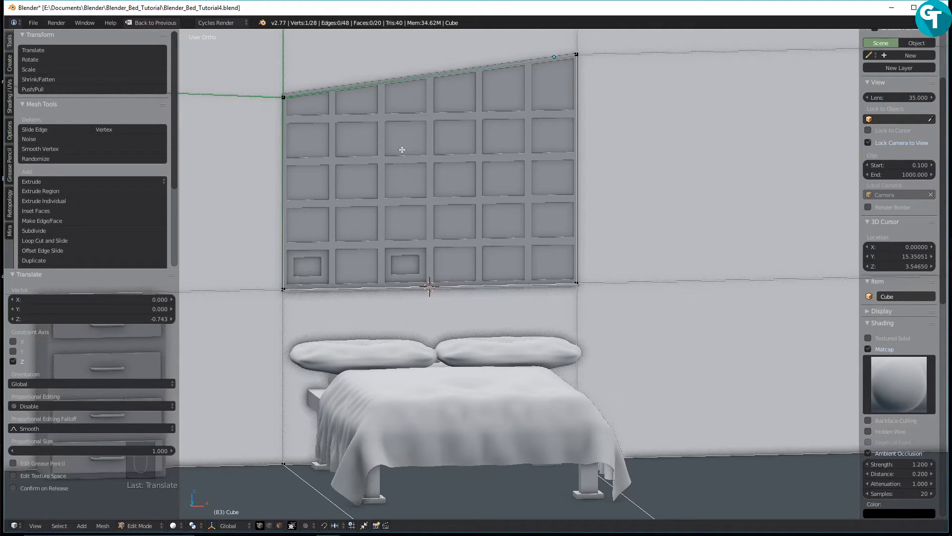
key(Tab)
Widen the window slightly along X to a scale of about 1.435 so it overlaps the opening's edges
click(448, 170)
right_click(453, 255)
key(s)
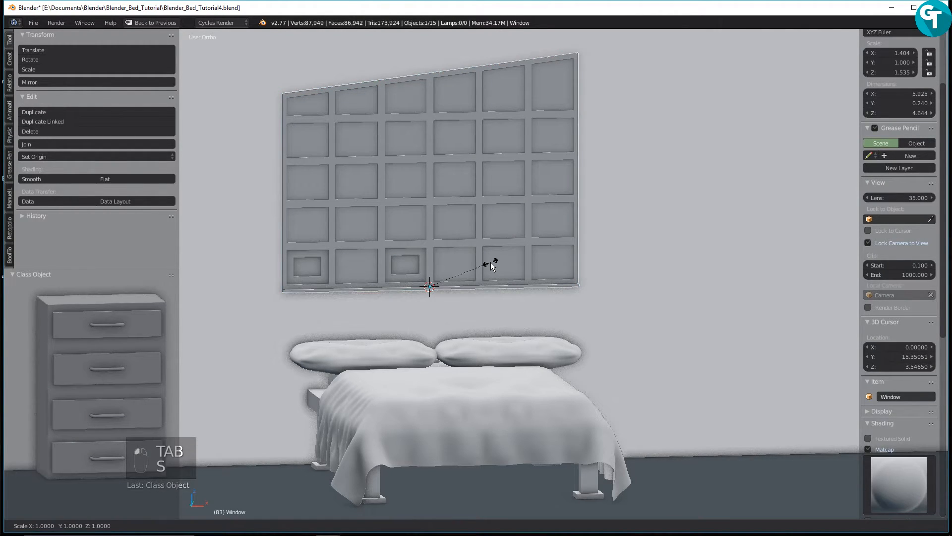
key(x)
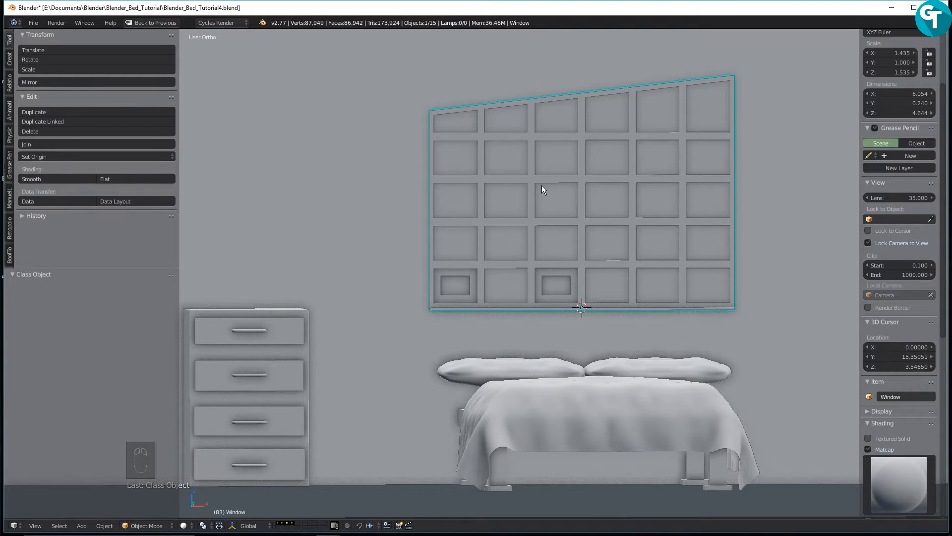
Switch to the camera view and reframe it slightly lower to include the whole chest of drawers
key(KP_0)
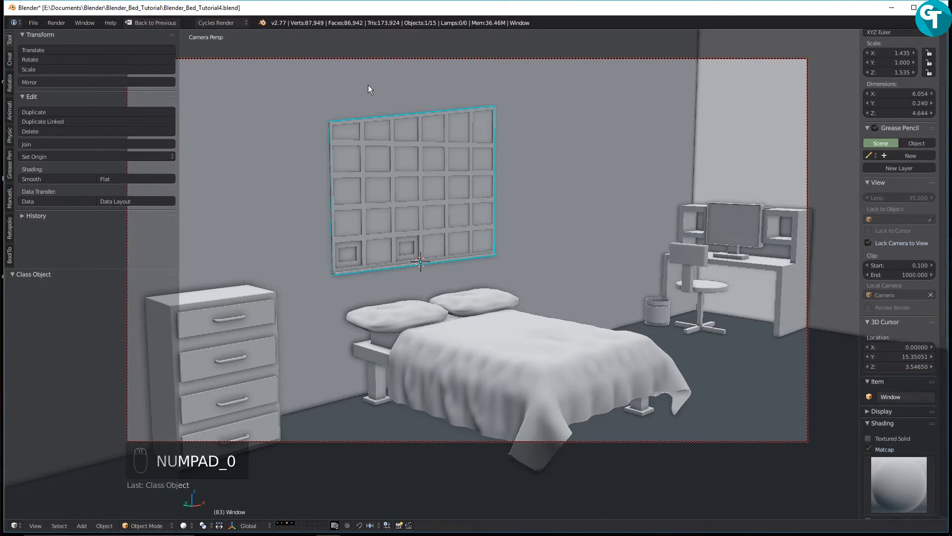
scroll(346, 105, down, 1)
scroll(364, 172, down, 3)
shift+middle_drag(445, 223, 491, 231)
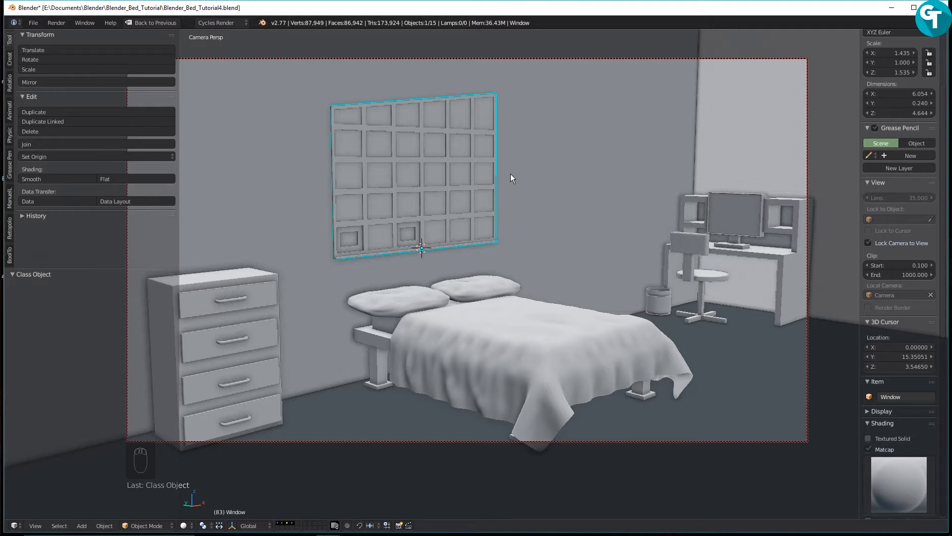
Preview the room in rendered shading and, back in solid shading, save the file
key(z)
click(562, 146)
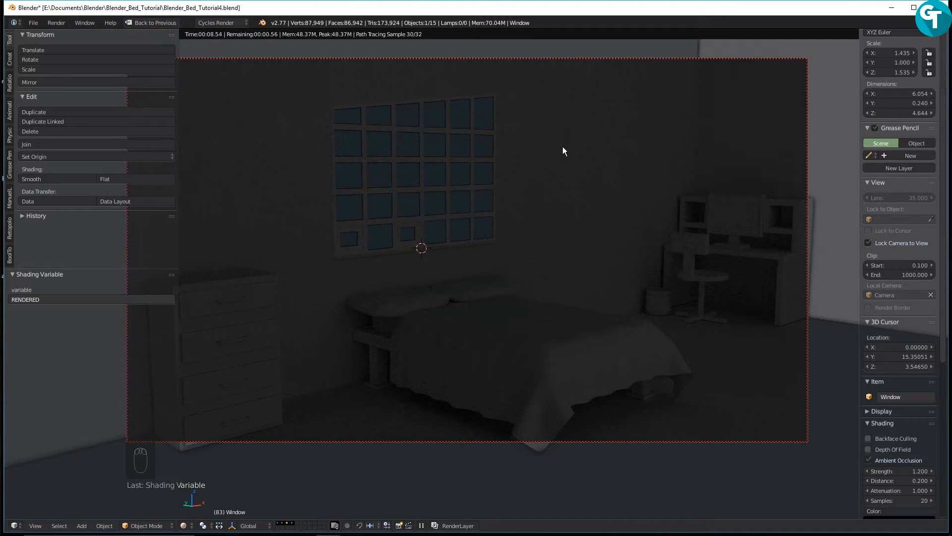
key(z)
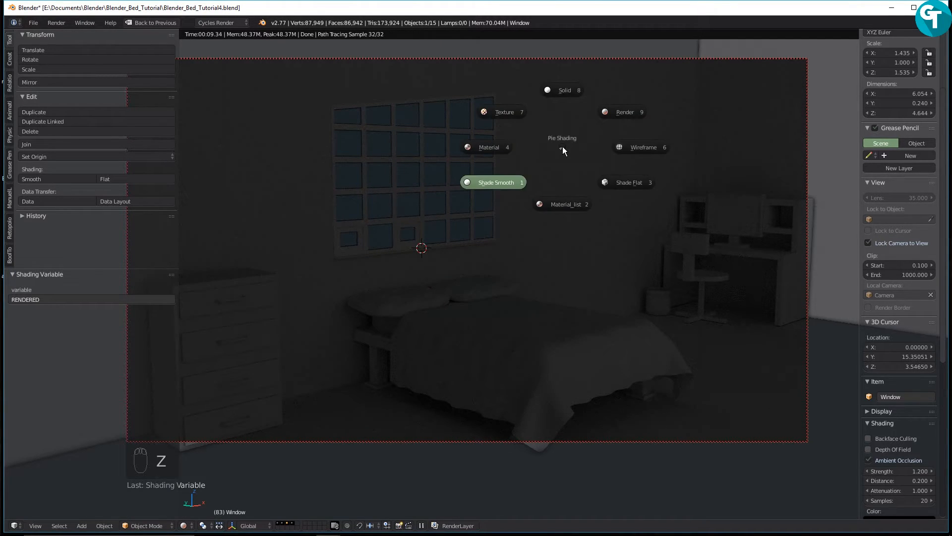
click(559, 96)
key(ctrl+s)
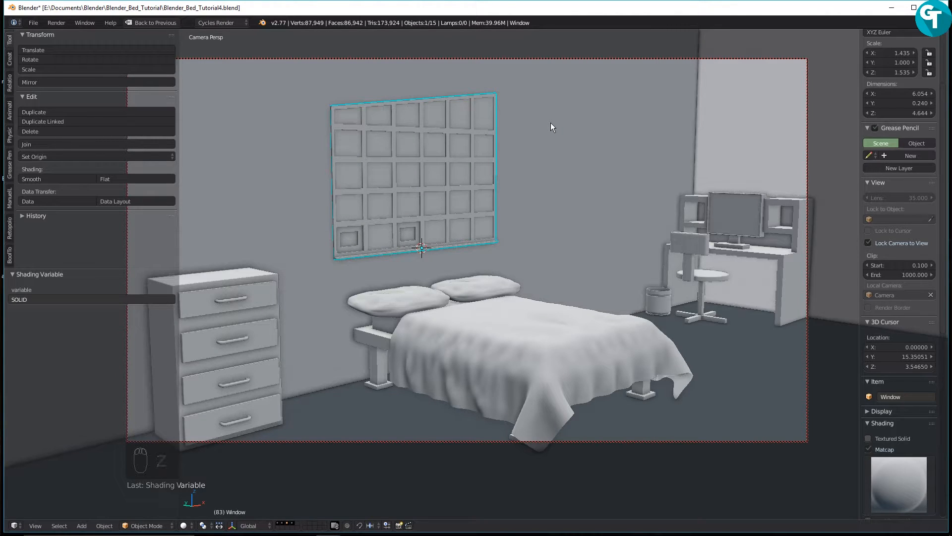
click(553, 78)
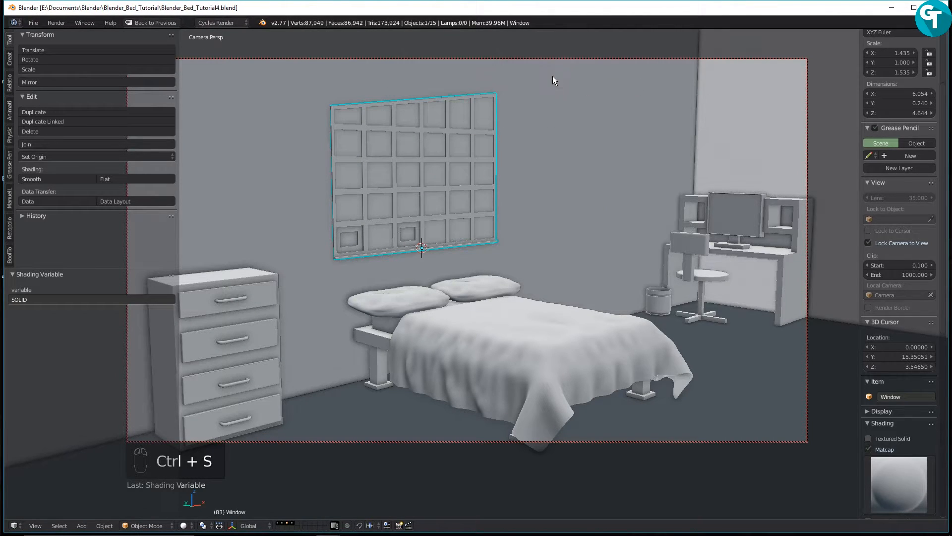
Leave the camera view for one facing the window and add a Nurbs Cylinder surface at the window's base
key(KP_1)
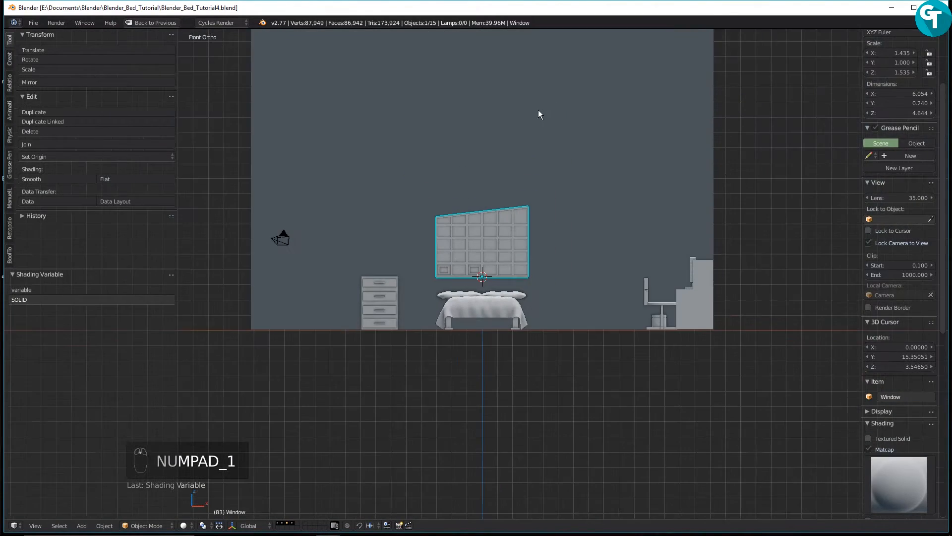
middle_drag(553, 182, 549, 201)
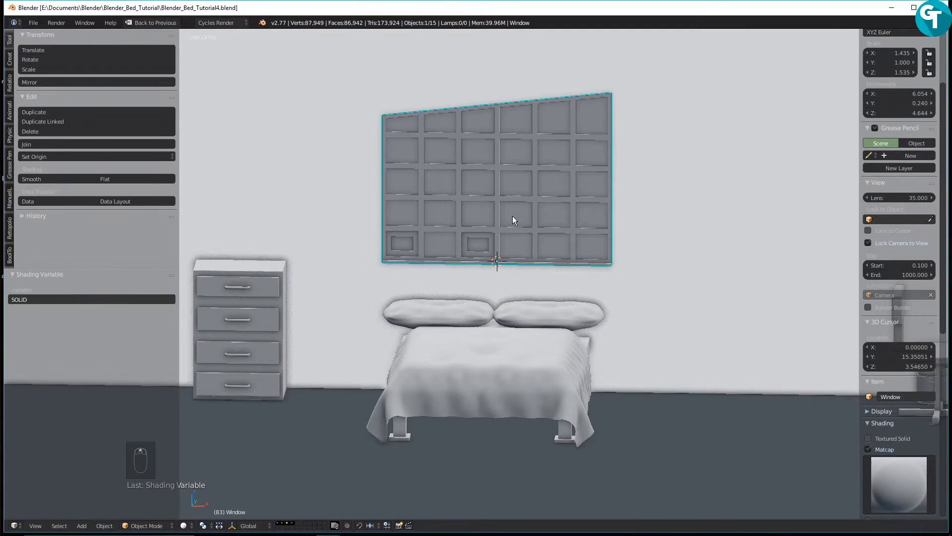
shift+middle_drag(513, 215, 528, 305)
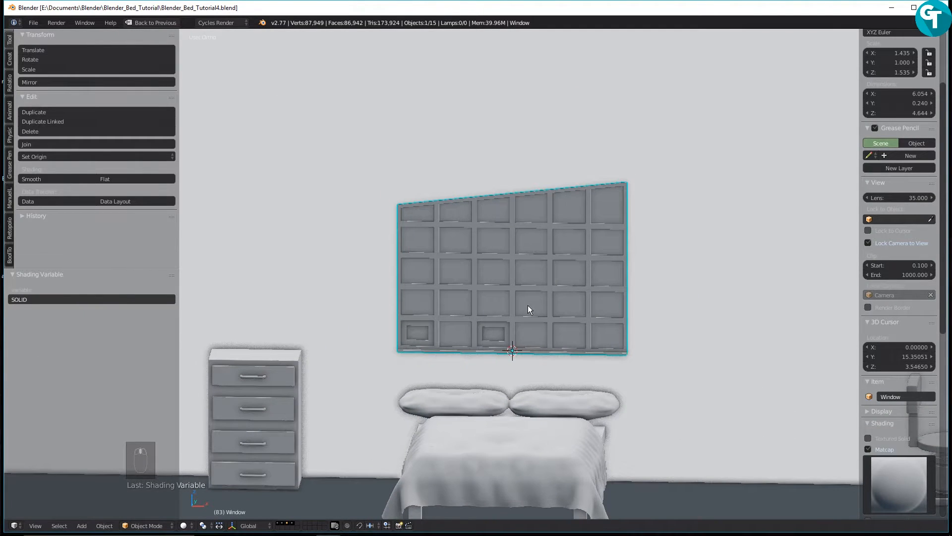
key(shift+a)
mouse_move(539, 308)
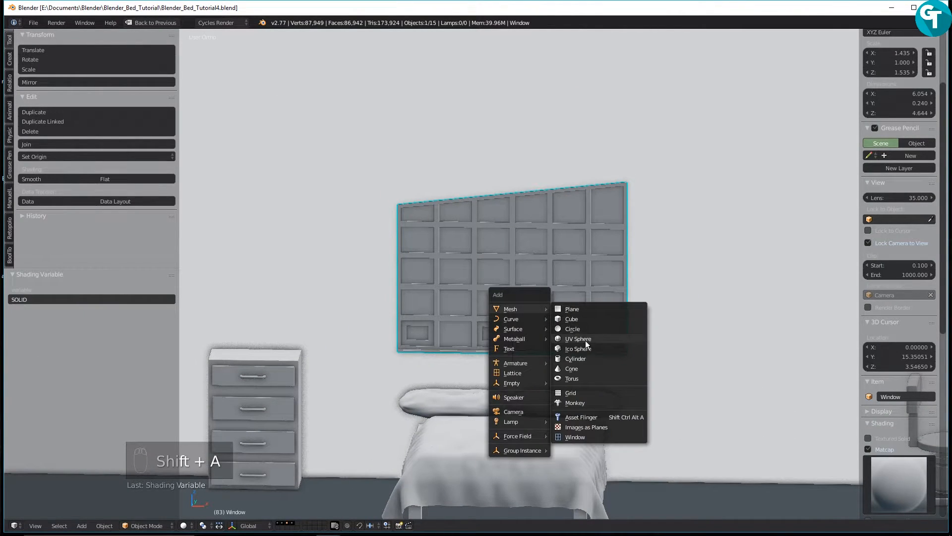
mouse_move(531, 329)
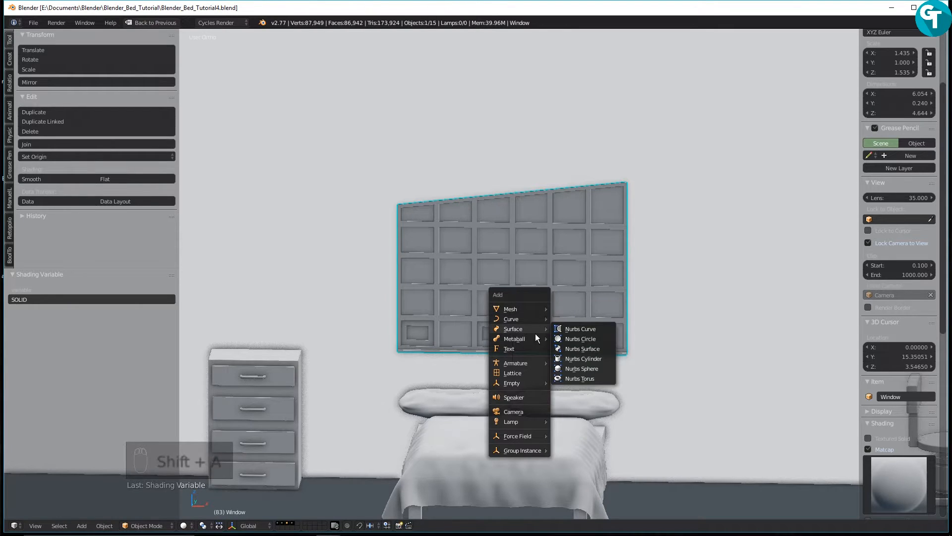
click(589, 357)
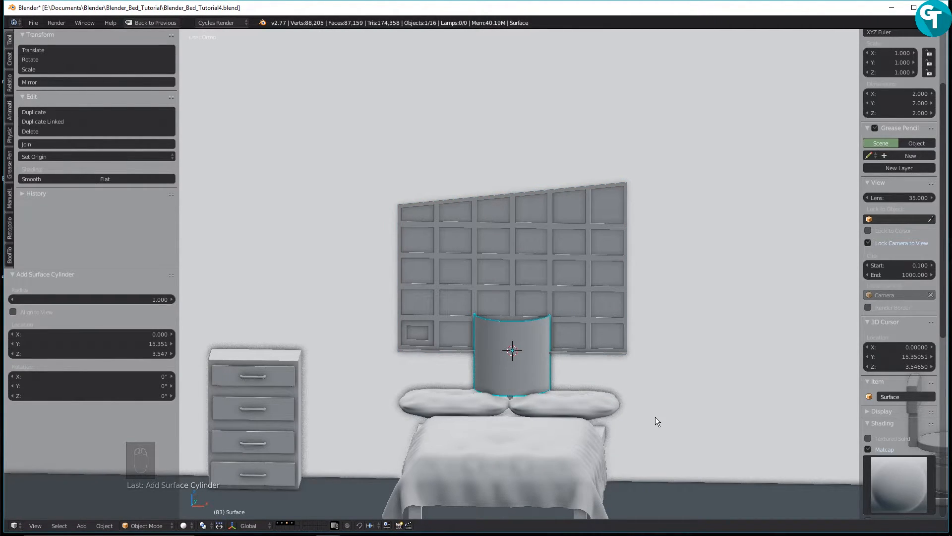
Rotate the Nurbs cylinder -90 degrees around the Y axis so it lies horizontally
key(r)
text(y)
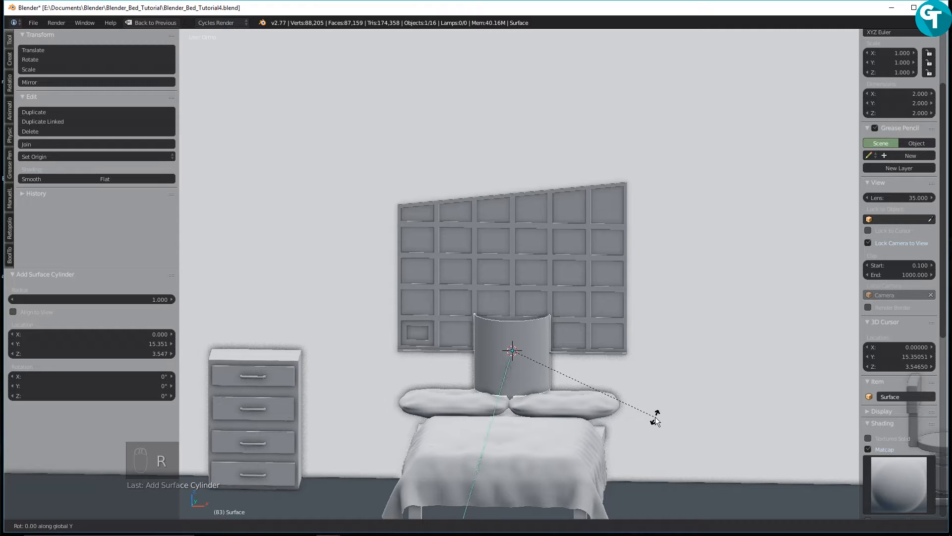
text(-90)
key(Return)
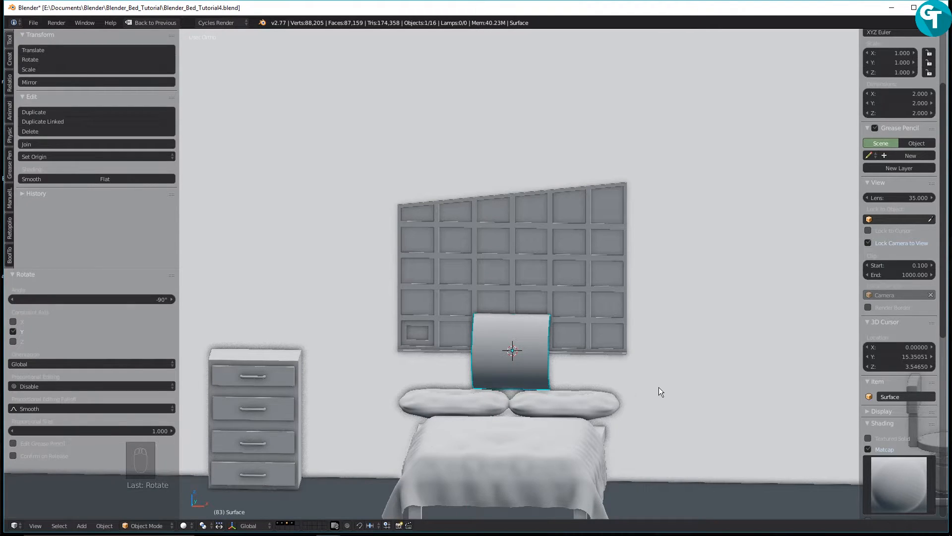
Scale the Nurbs cylinder down to about 0.179 and raise it about 4.71 along Z, just above the window
key(s)
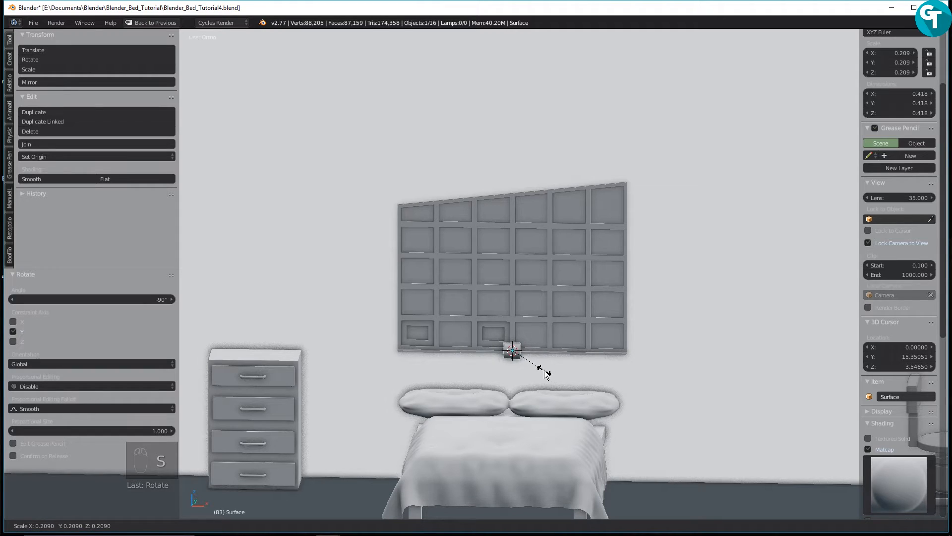
click(539, 369)
key(g)
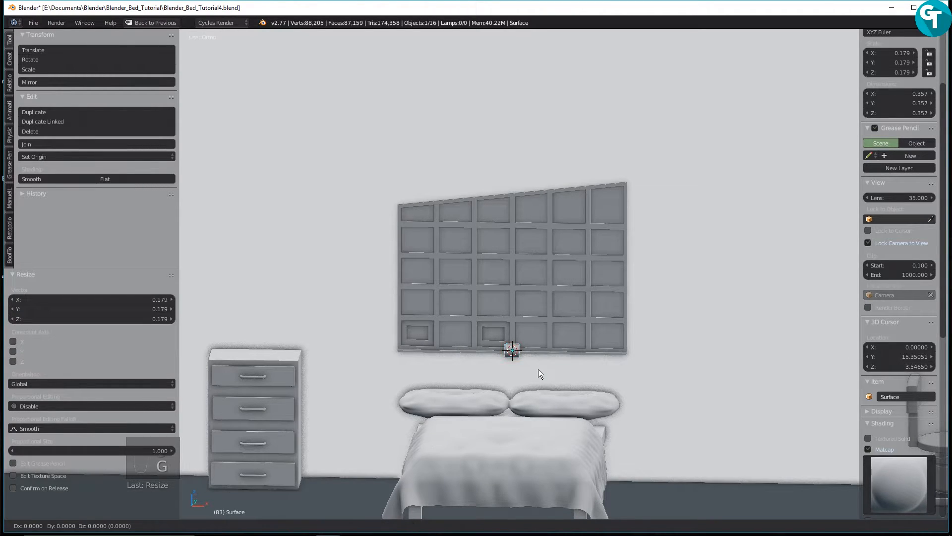
key(z)
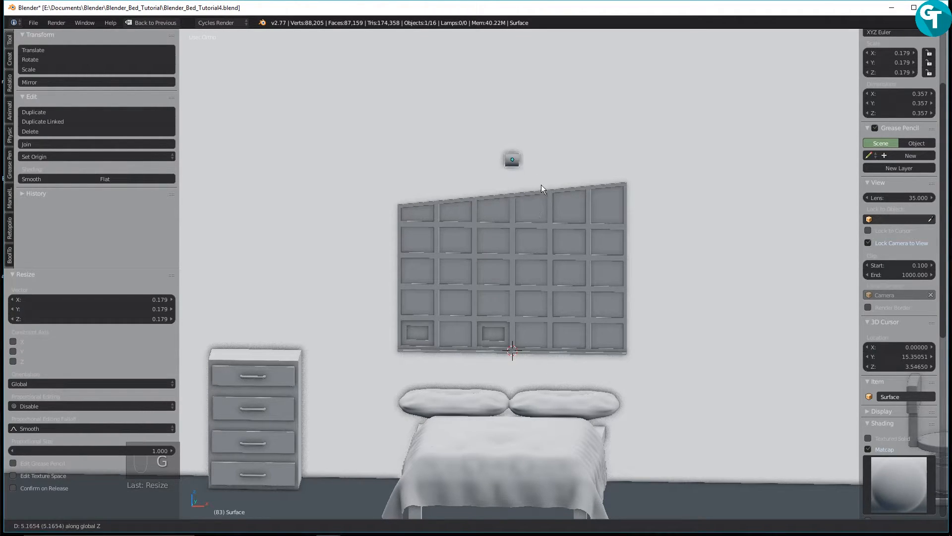
click(543, 195)
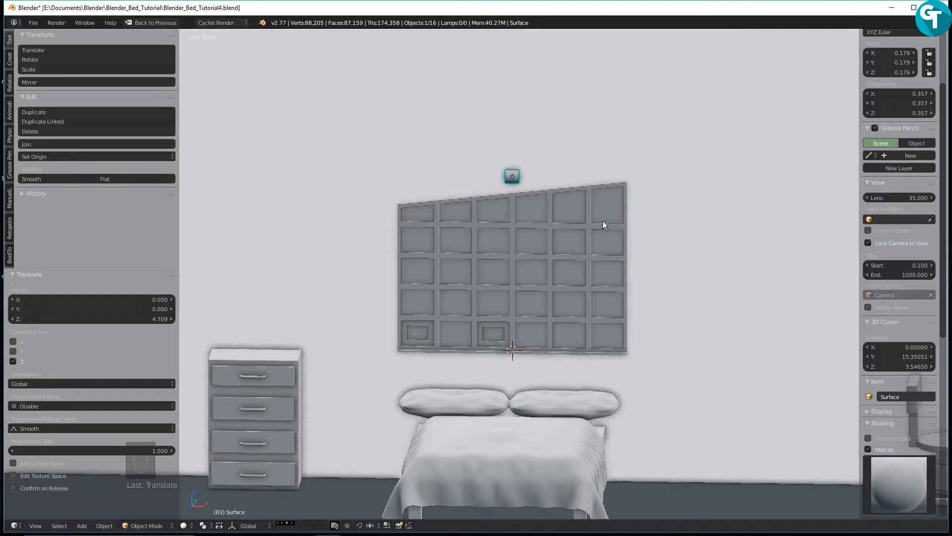
Shrink the cylinder by a factor of 0.375 and stretch it about 53 times along X into a rod wider than the window
key(s)
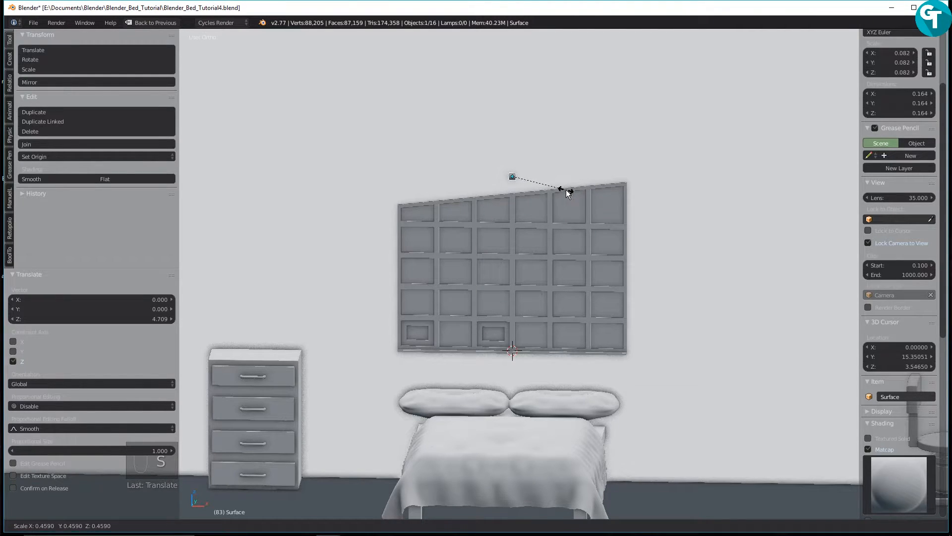
click(566, 191)
key(s)
key(x)
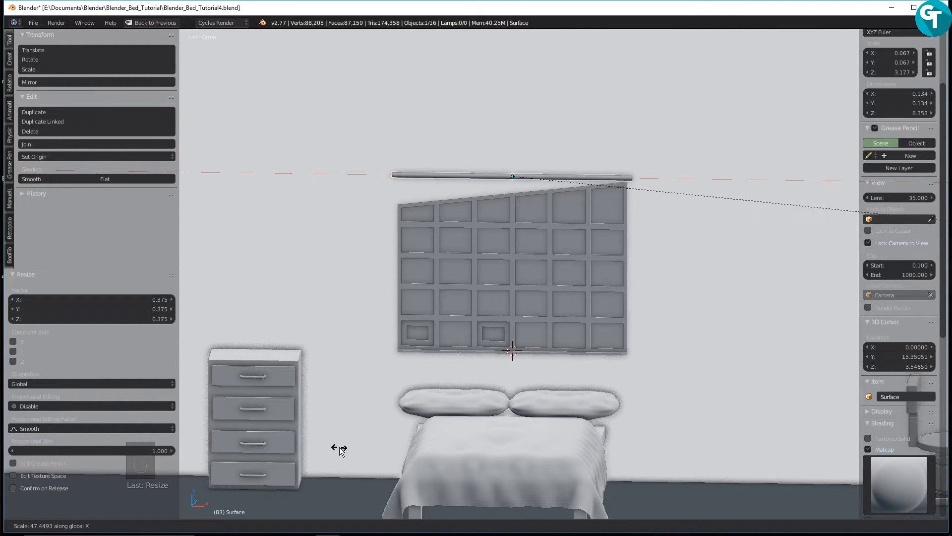
click(659, 450)
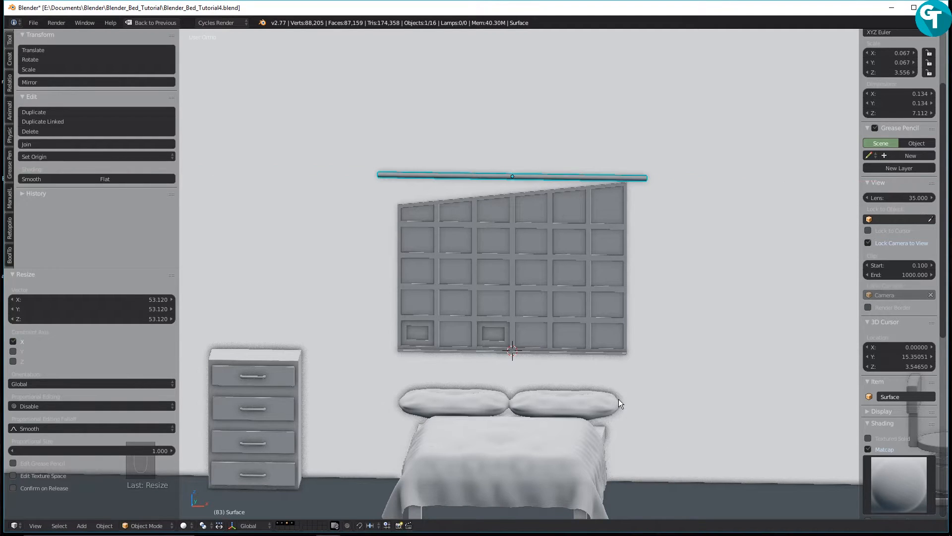
Raise the rod about 0.1 along the Z axis
key(g)
key(z)
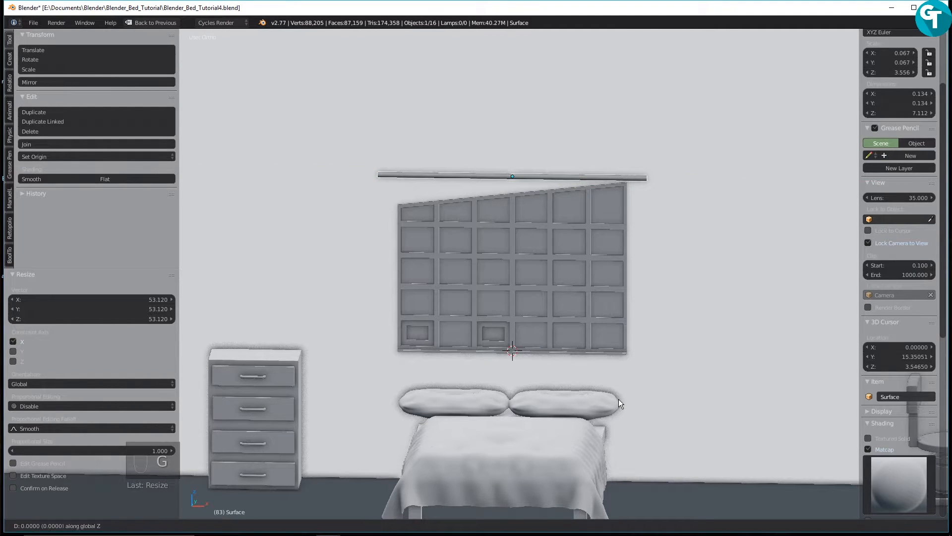
click(617, 366)
Thin the rod with a uniform scale of about 0.448 and stretch it back along X by about 2.185, past both window edges
scroll(684, 206, up, 6)
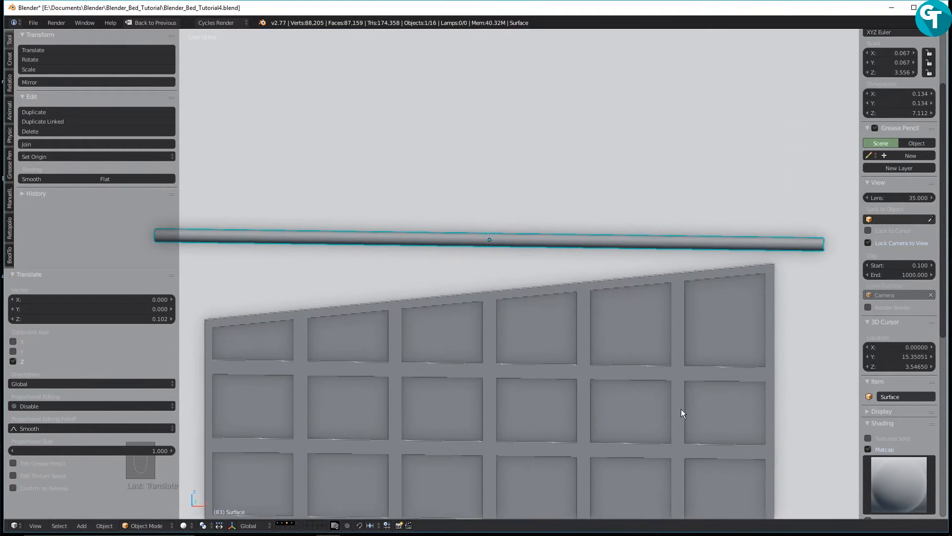
middle_drag(695, 335, 602, 333)
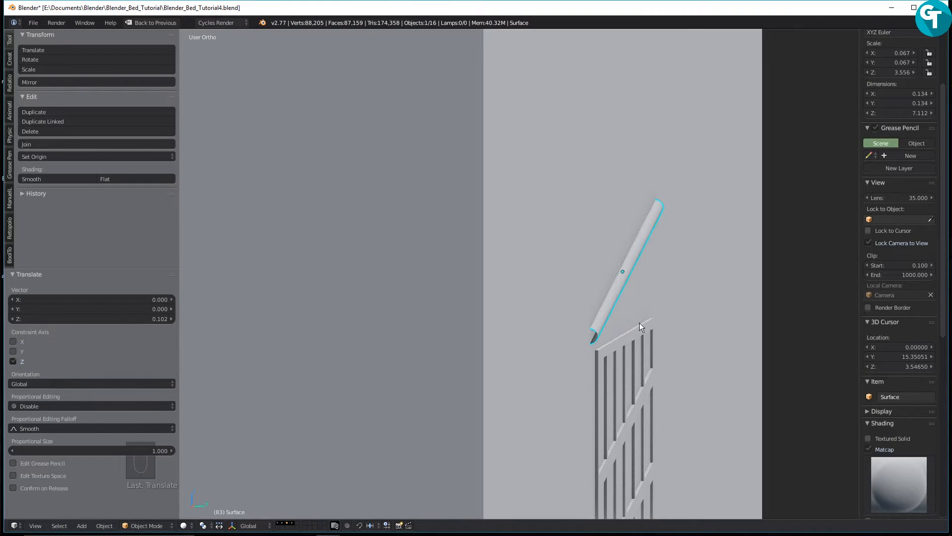
key(s)
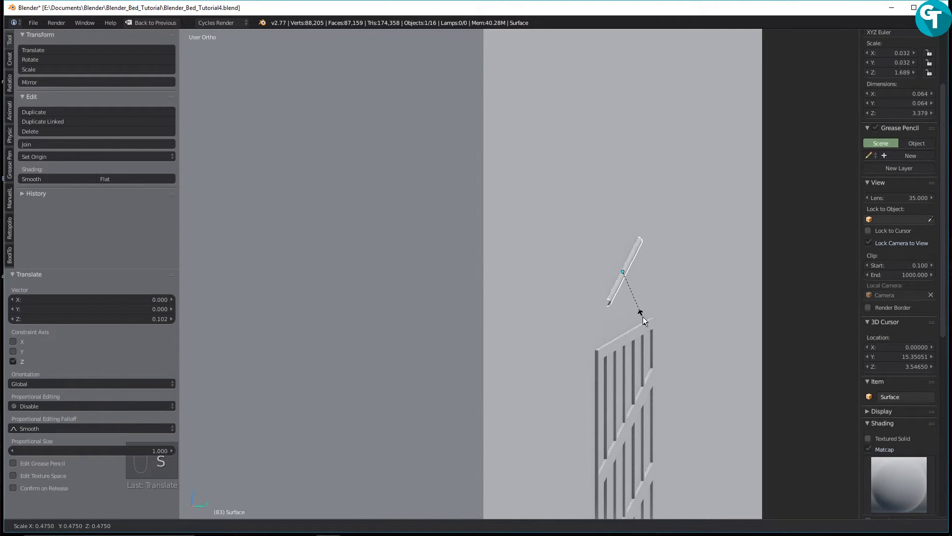
click(641, 315)
middle_drag(623, 323, 727, 323)
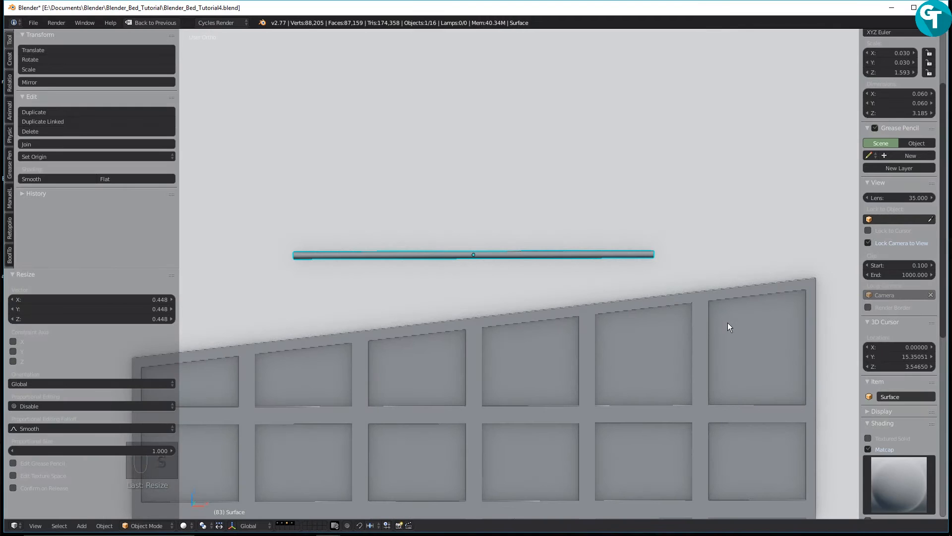
middle_drag(653, 318, 675, 285)
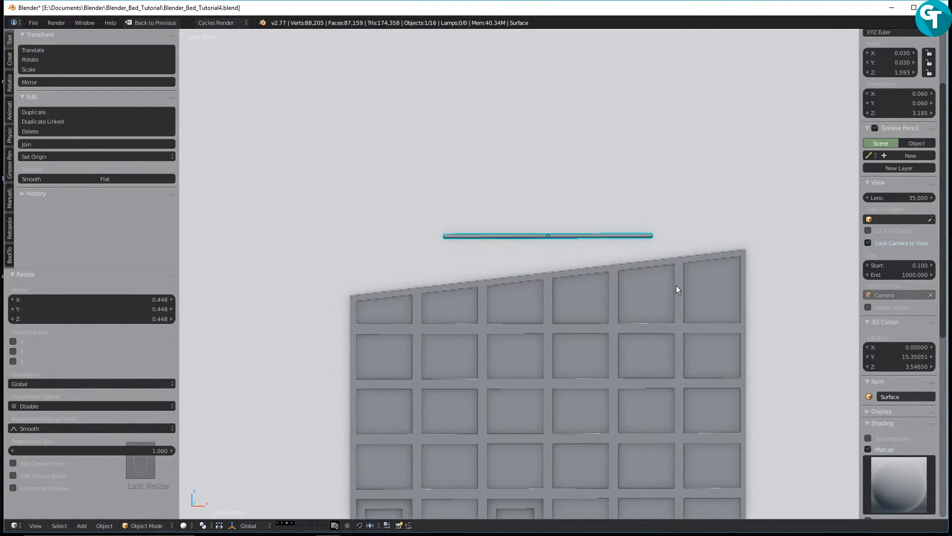
key(s)
key(x)
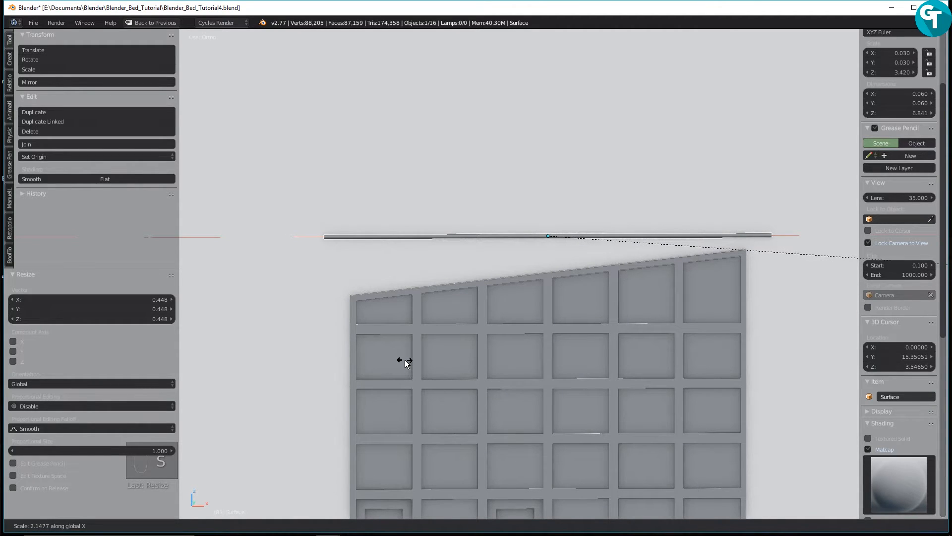
click(457, 360)
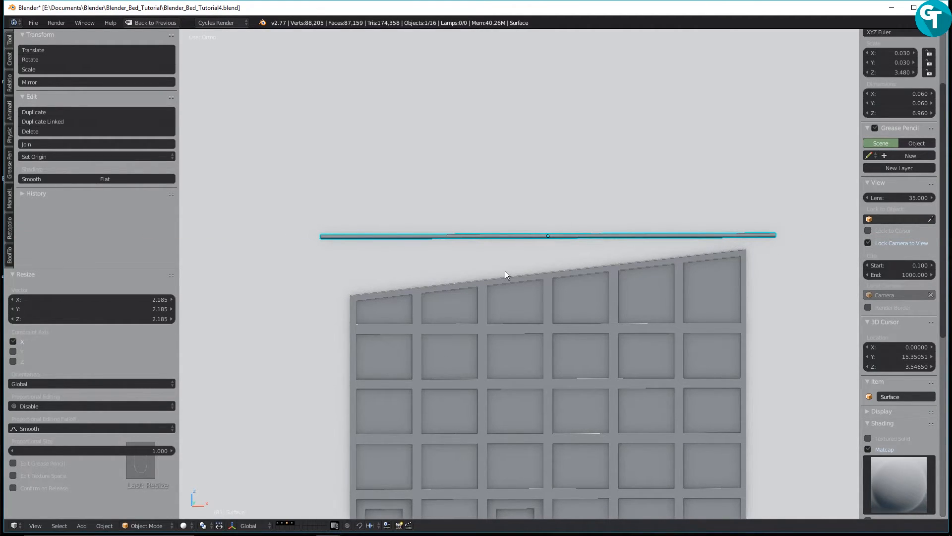
In a wireframe top view, move the rod about -0.072 along Y, away from the window wall
key(KP_7)
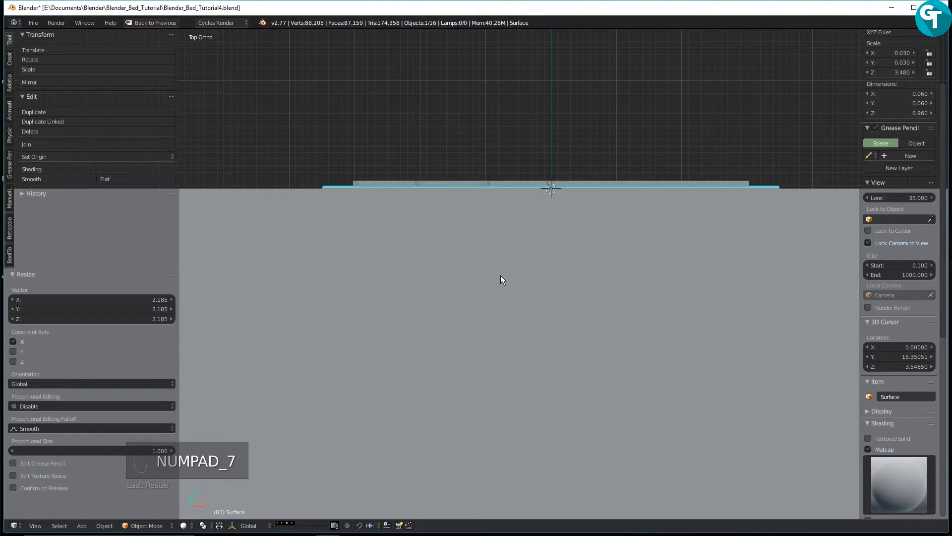
key(z)
click(588, 279)
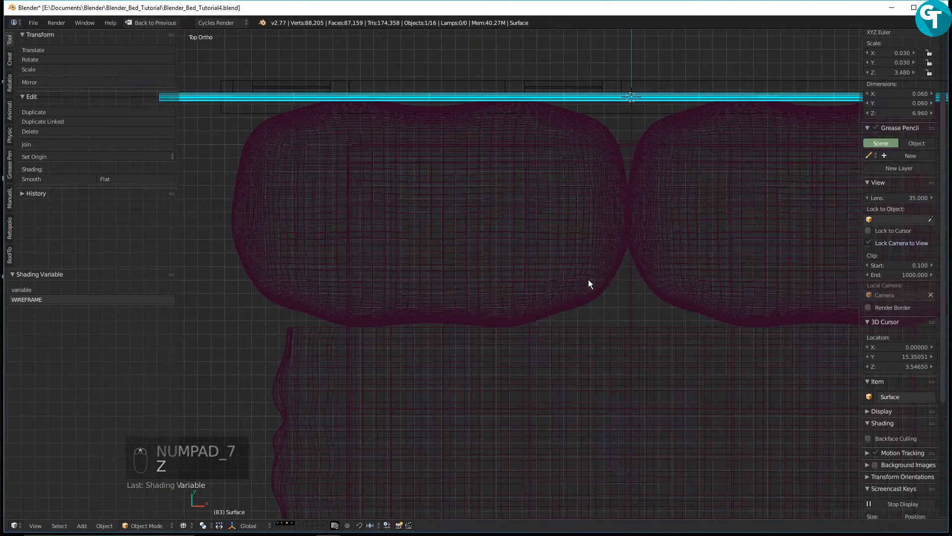
shift+middle_drag(629, 252, 528, 416)
scroll(524, 370, up, 4)
scroll(525, 371, up, 2)
key(g)
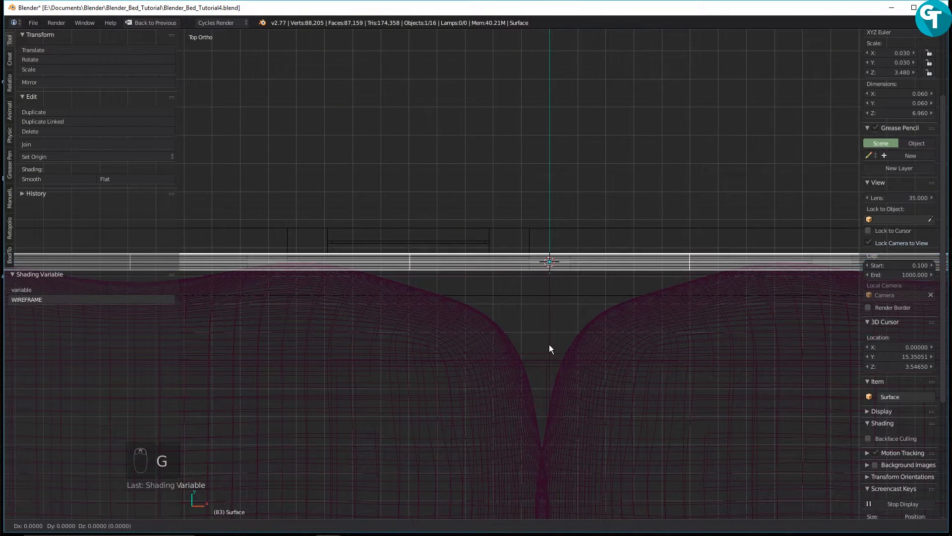
key(y)
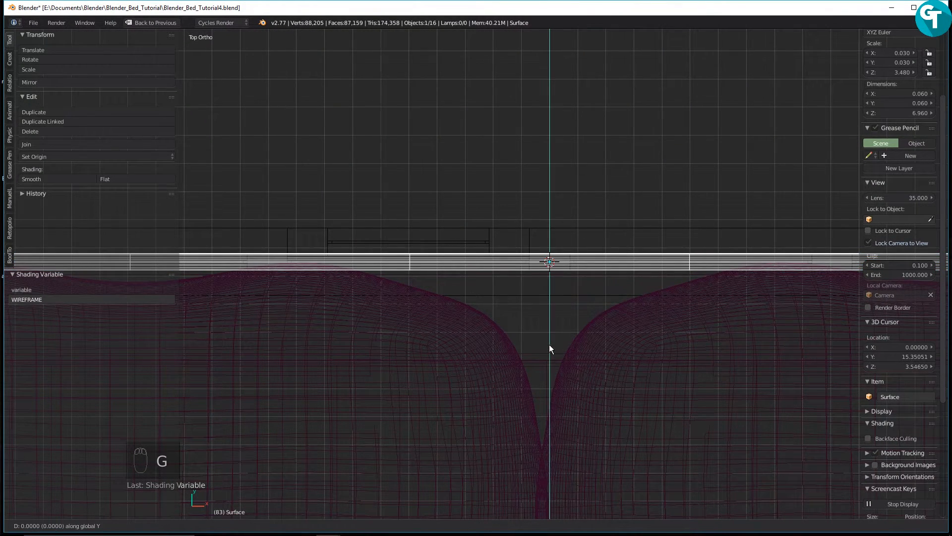
click(551, 59)
Return to solid shading and examine the rod's placement in front of the wall above the window
mouse_move(516, 280)
middle_down()
mouse_move(505, 244)
mouse_move(534, 180)
mouse_move(558, 133)
mouse_move(581, 113)
mouse_move(595, 115)
middle_up()
key(z)
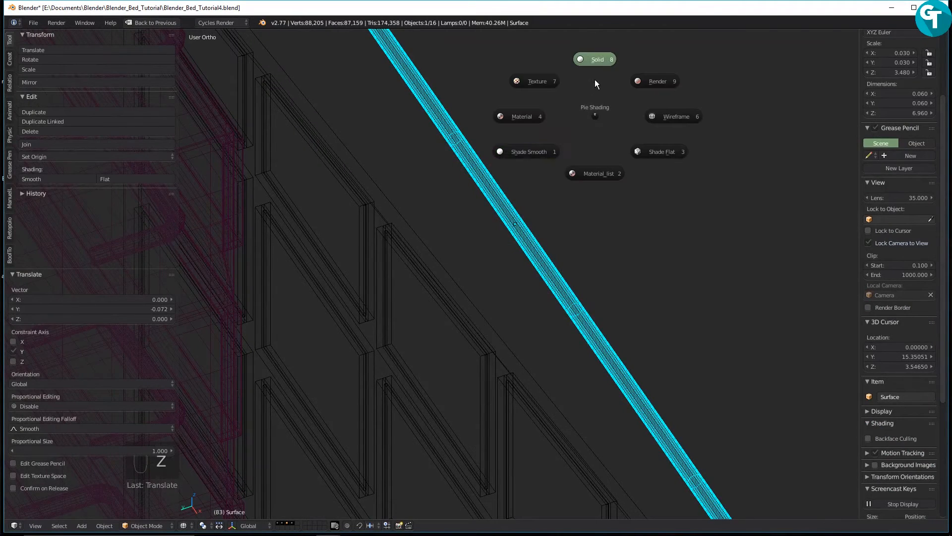
click(602, 44)
middle_drag(525, 90, 388, 210)
key(KP_Decimal)
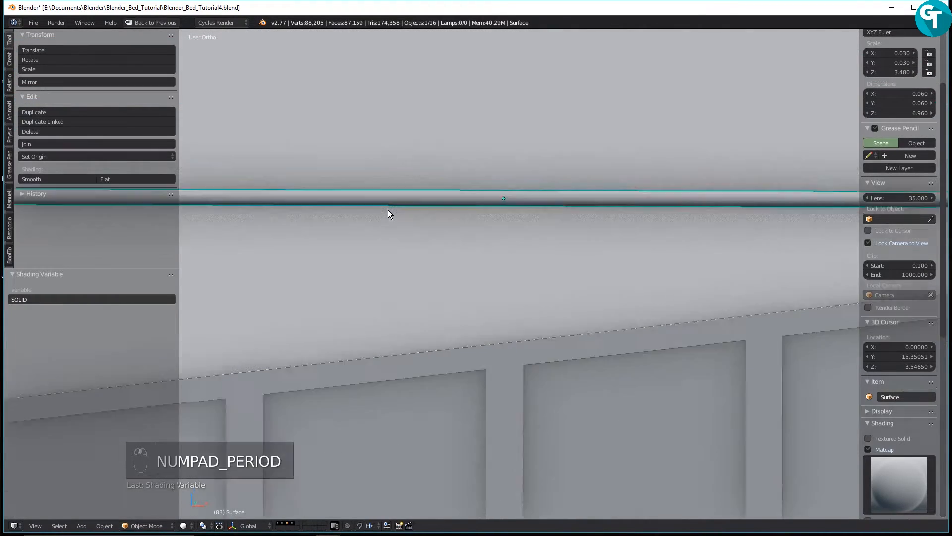
middle_drag(424, 282, 468, 320)
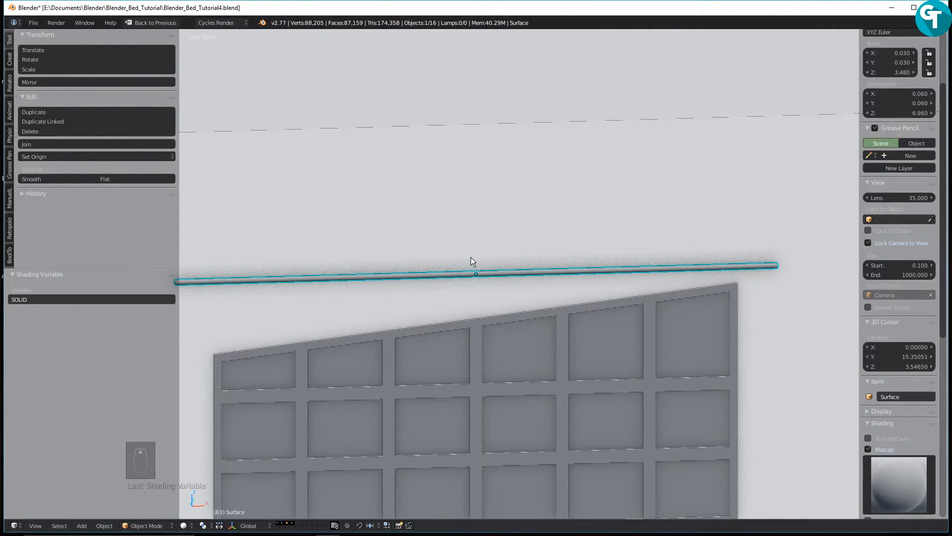
In a wireframe top view, enter Edit Mode on the rod and select only the control points at its +X end
key(z)
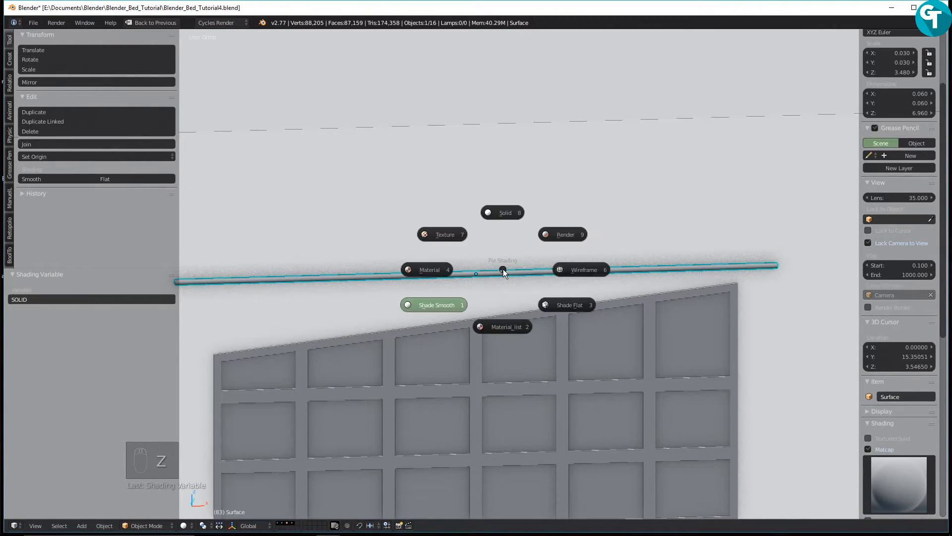
click(560, 265)
key(KP_7)
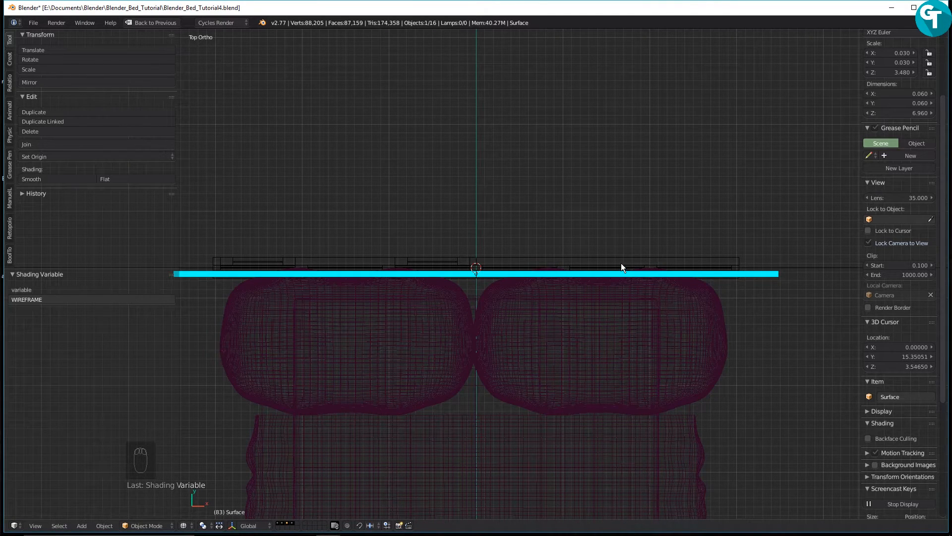
key(Tab)
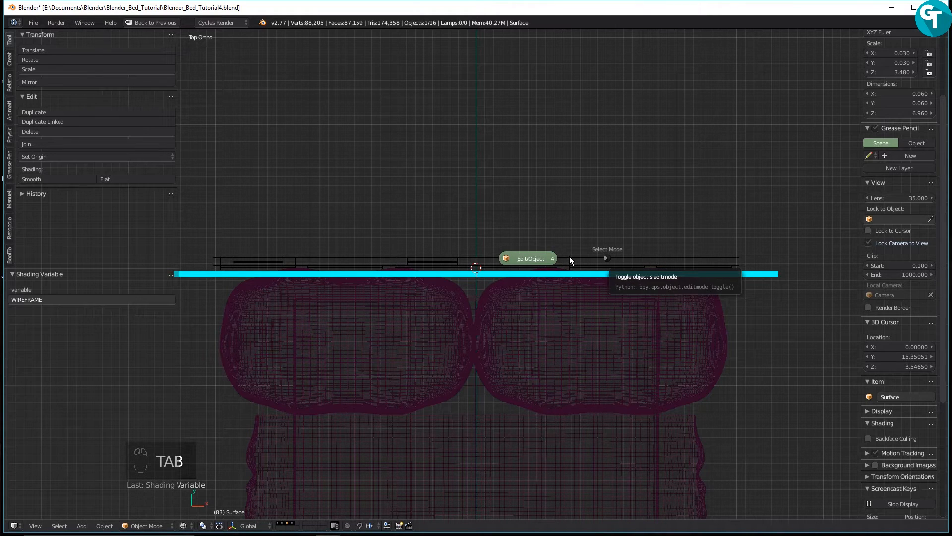
click(531, 259)
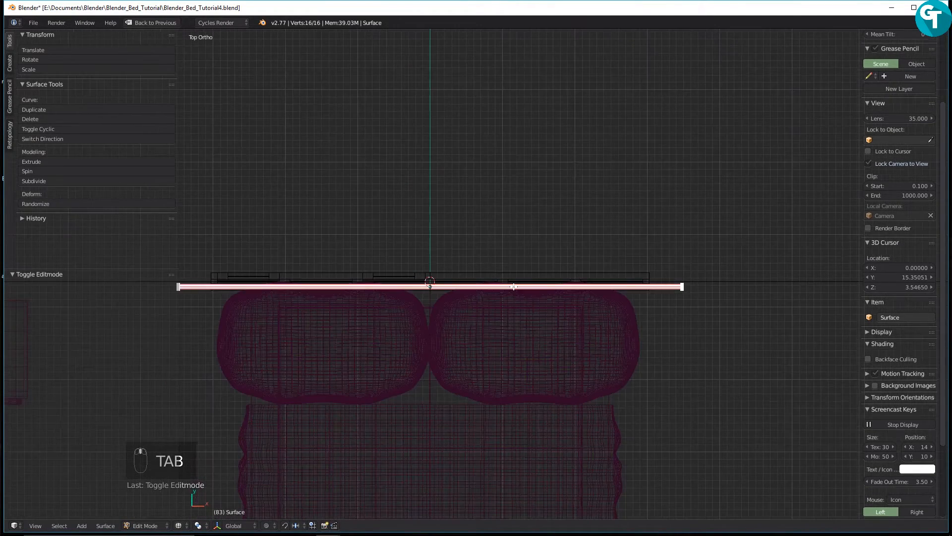
key(a)
key(a)
shift+middle_drag(522, 287, 268, 310)
scroll(432, 334, up, 4)
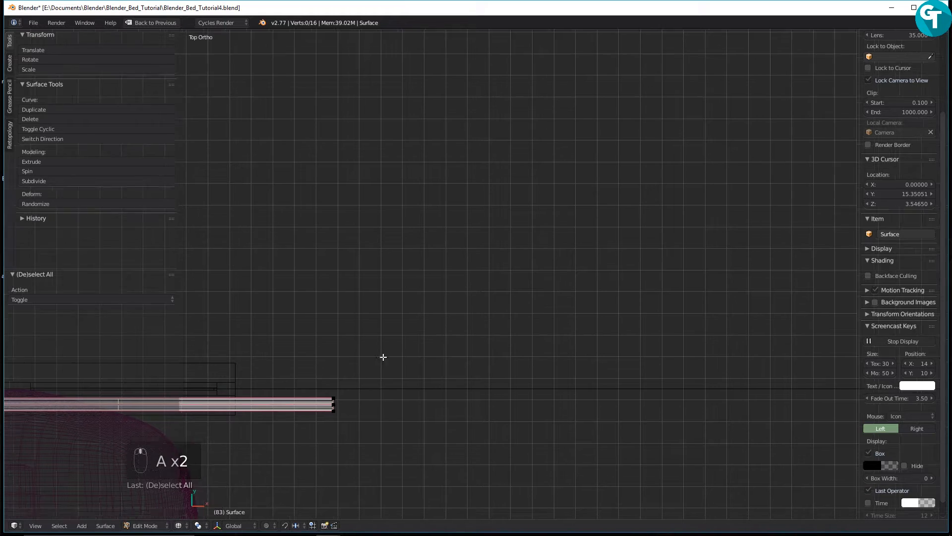
shift+middle_drag(376, 363, 458, 301)
key(b)
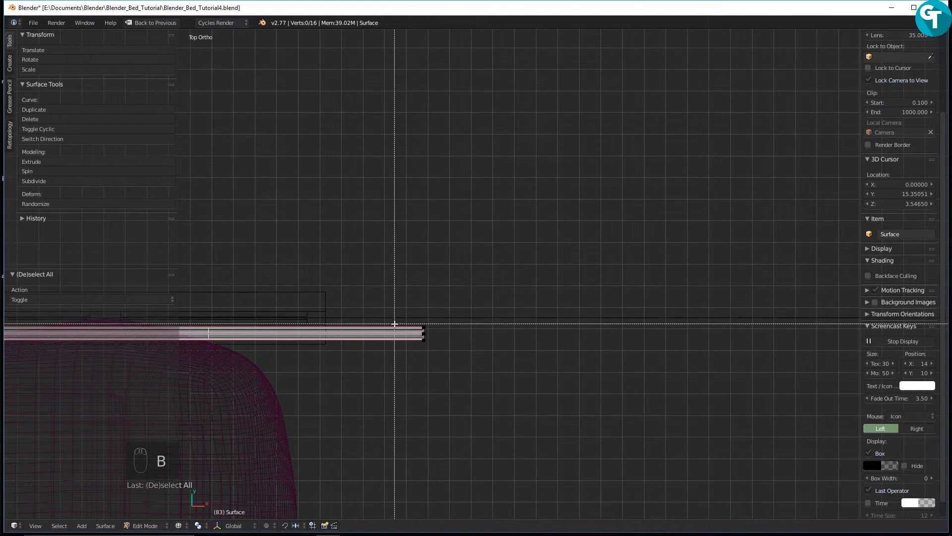
drag(399, 310, 466, 363)
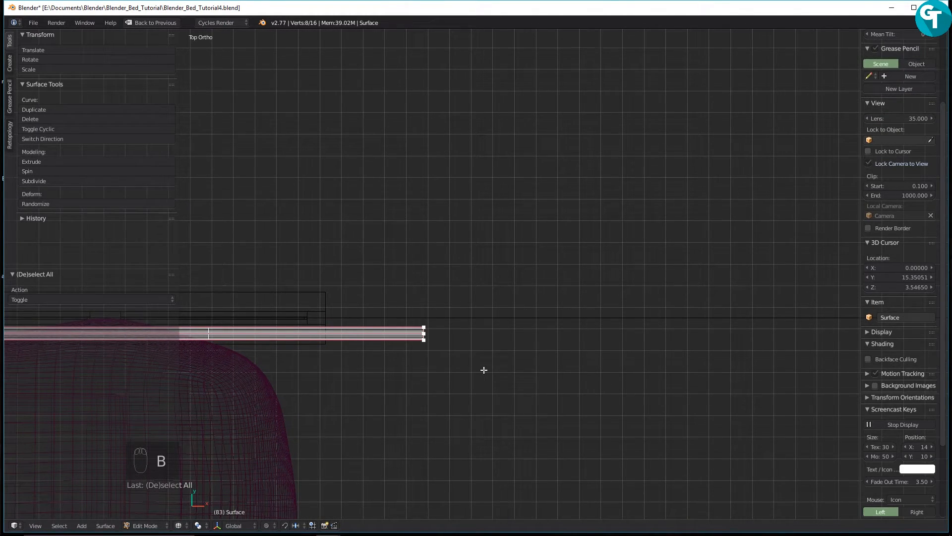
Bend the rod's +X end toward the wall with rotations of about -25, -35 and -27 degrees, extruding a short segment between them
key(r)
click(512, 343)
key(e)
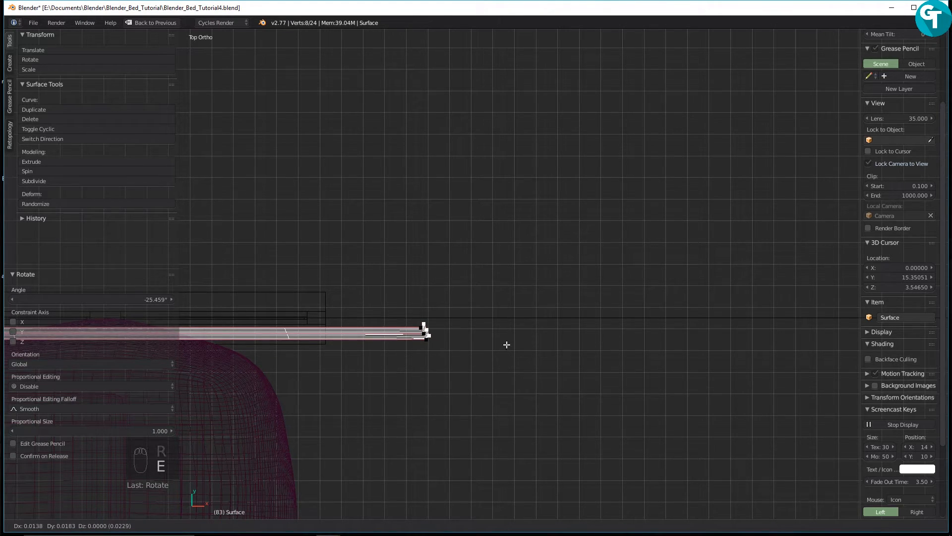
click(510, 345)
key(r)
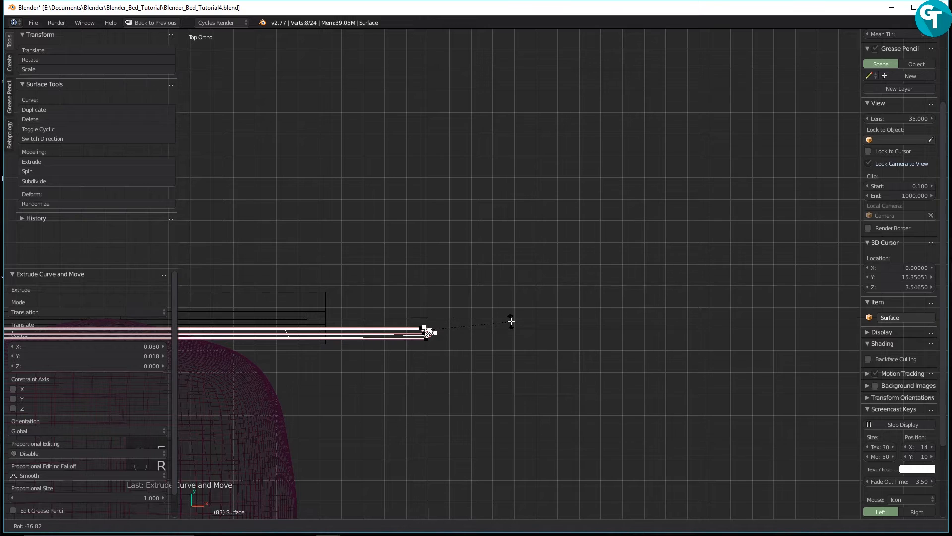
click(507, 329)
key(e)
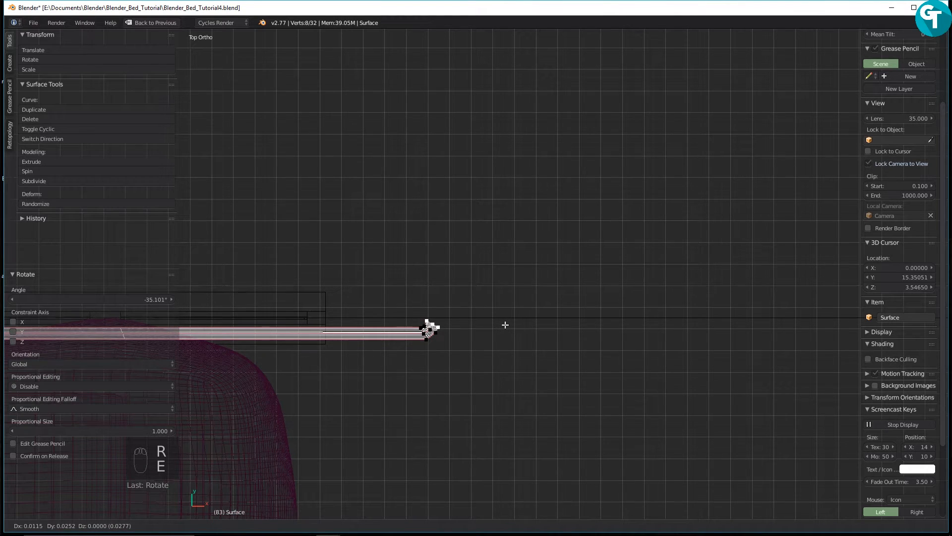
click(509, 323)
key(r)
click(530, 320)
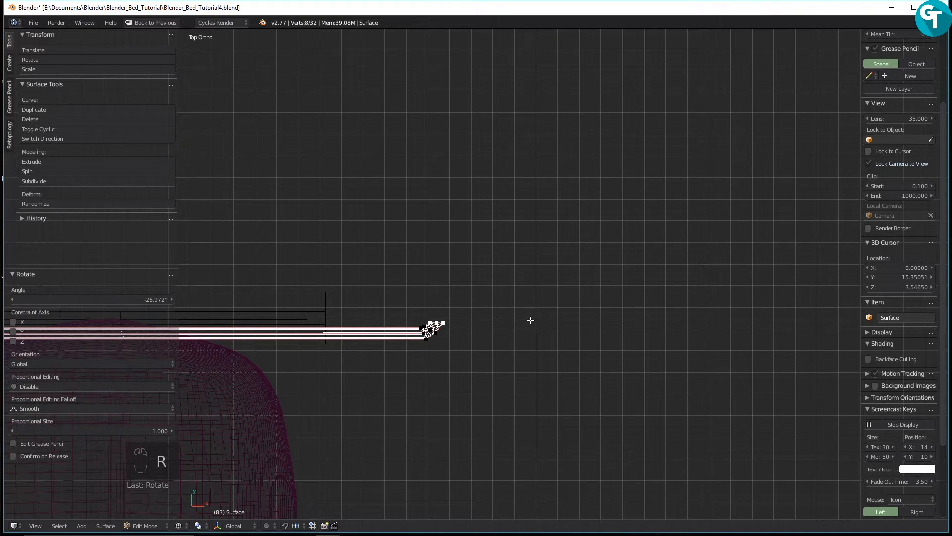
Extrude the bent end about 0.239 along Y, into the wall
key(e)
key(y)
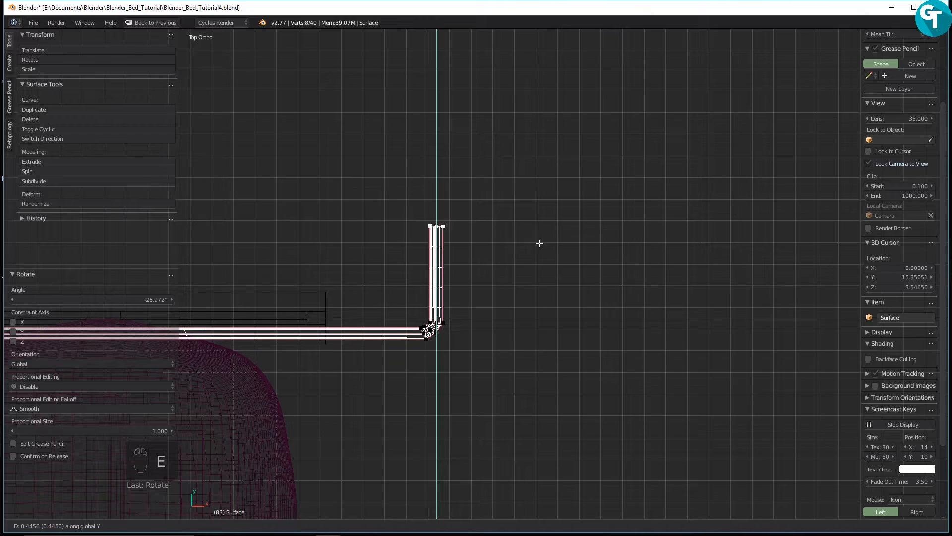
click(539, 269)
Deselect everything and select only the control points at the rod's -X end in the top view
shift+middle_drag(510, 384, 765, 353)
shift+middle_drag(549, 351, 808, 315)
mouse_move(366, 324)
shift+middle_down()
mouse_move(365, 311)
mouse_move(630, 322)
shift+middle_up()
mouse_move(240, 316)
shift+middle_down()
mouse_move(583, 306)
mouse_move(544, 304)
shift+middle_up()
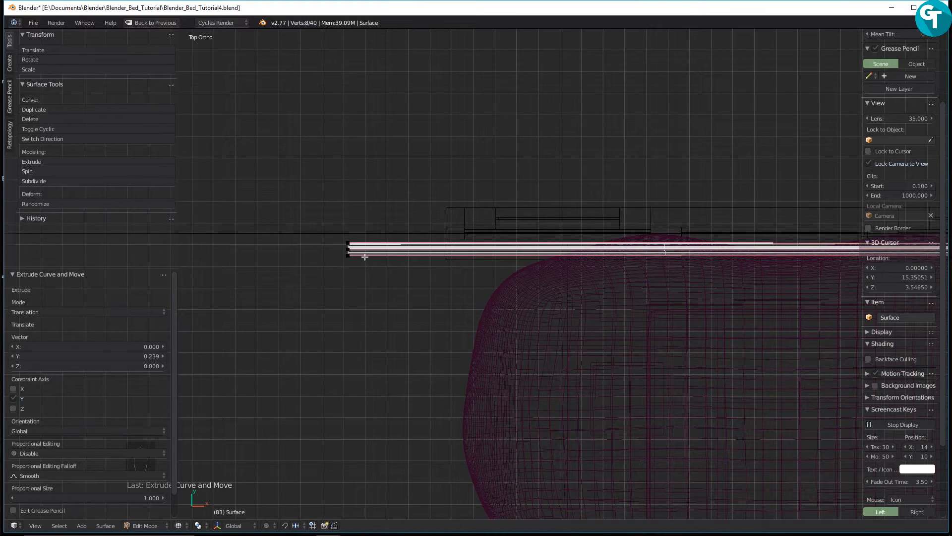
key(a)
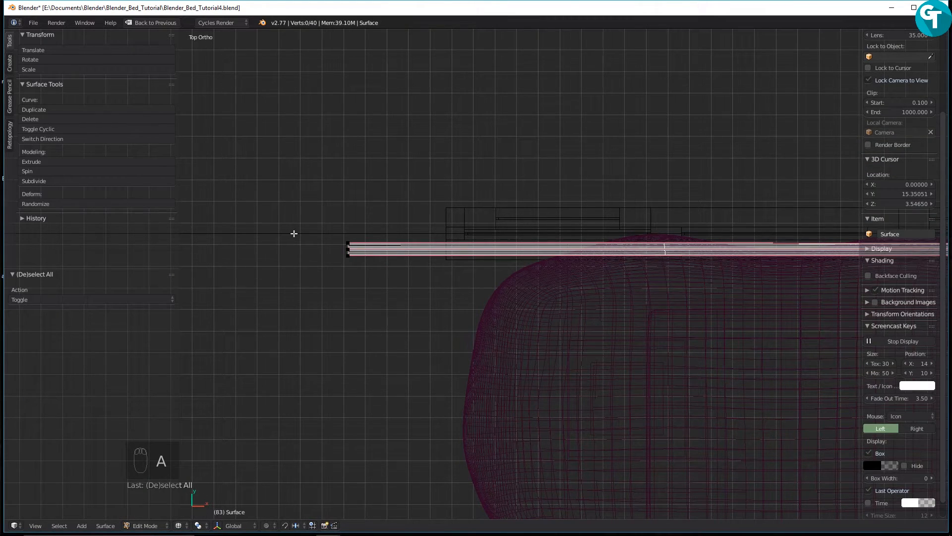
key(b)
drag(313, 225, 364, 272)
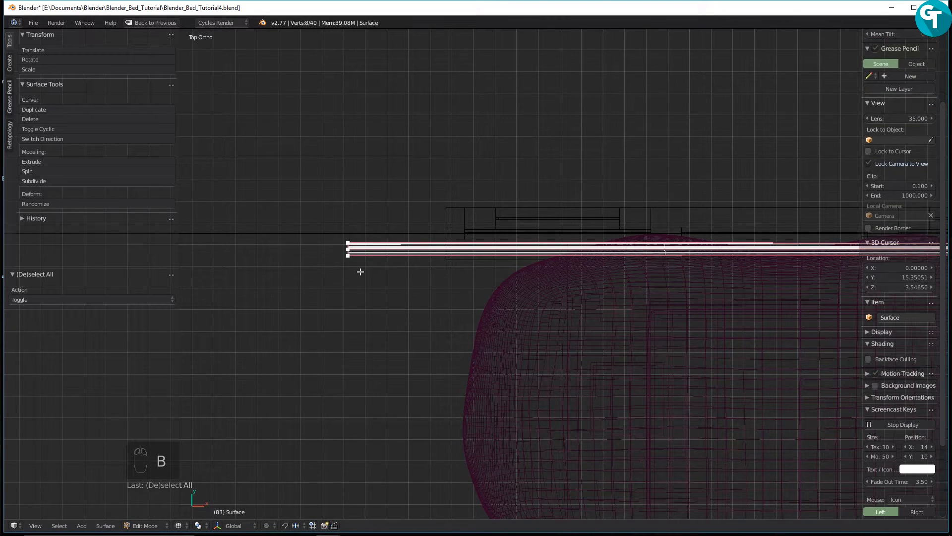
Bend the rod's -X end toward the wall with rotations of about 33, 22.5 and 22.5 degrees, extruding short segments between them and nudging the last along Y
key(r)
click(365, 335)
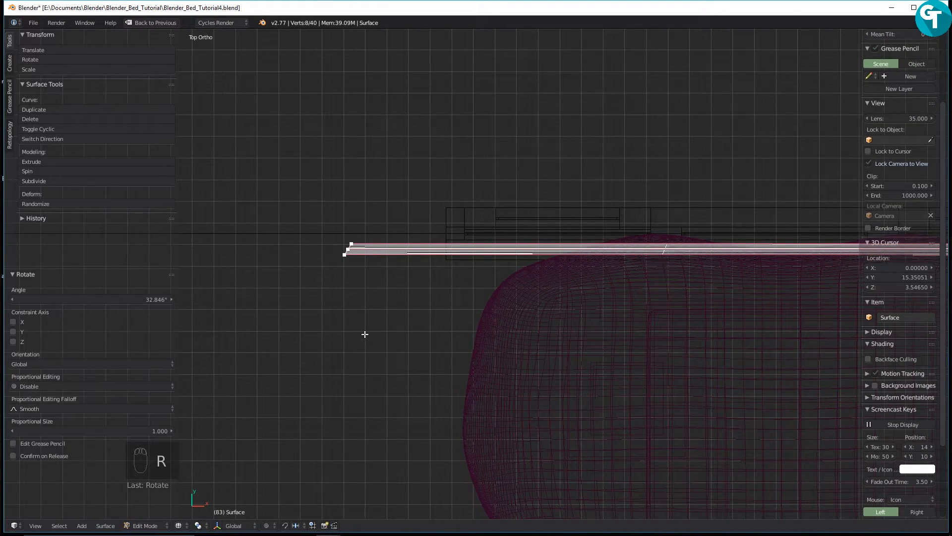
key(e)
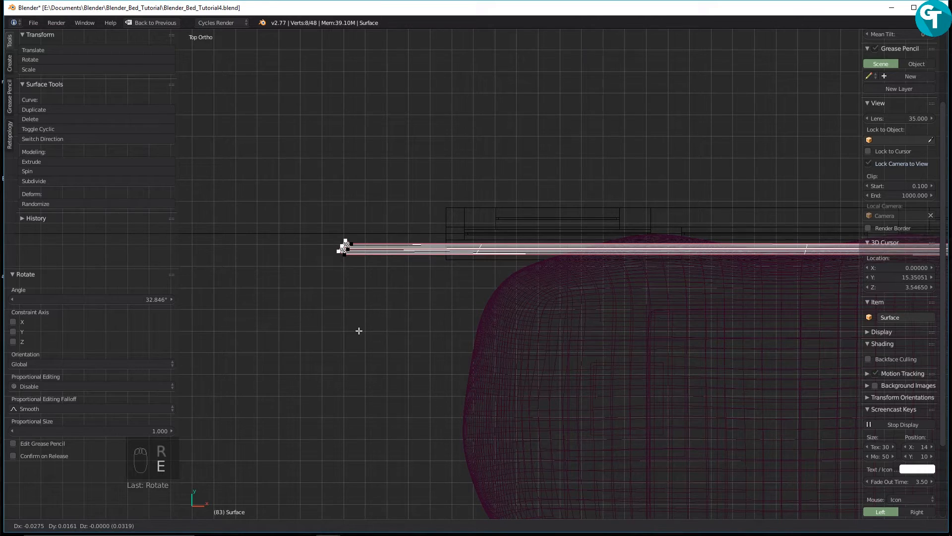
click(357, 329)
key(r)
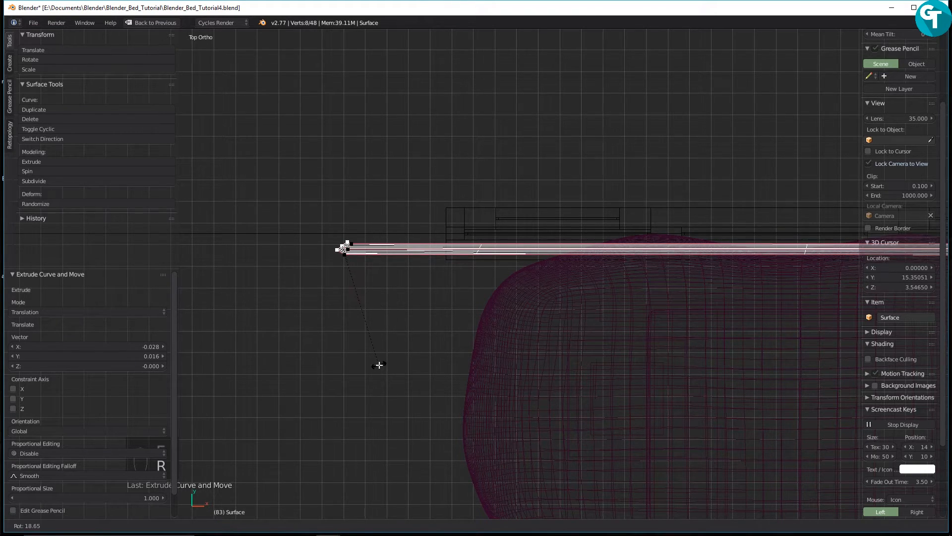
click(369, 361)
key(e)
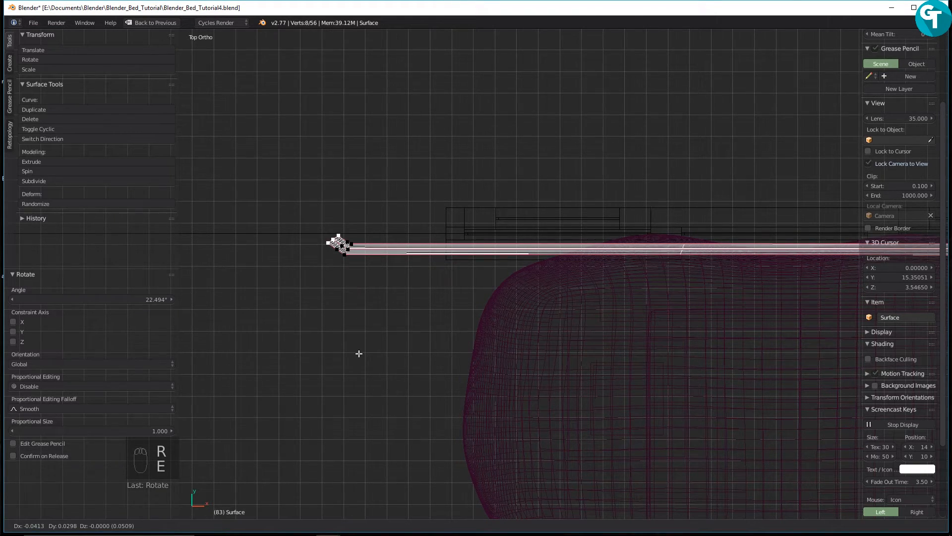
click(362, 355)
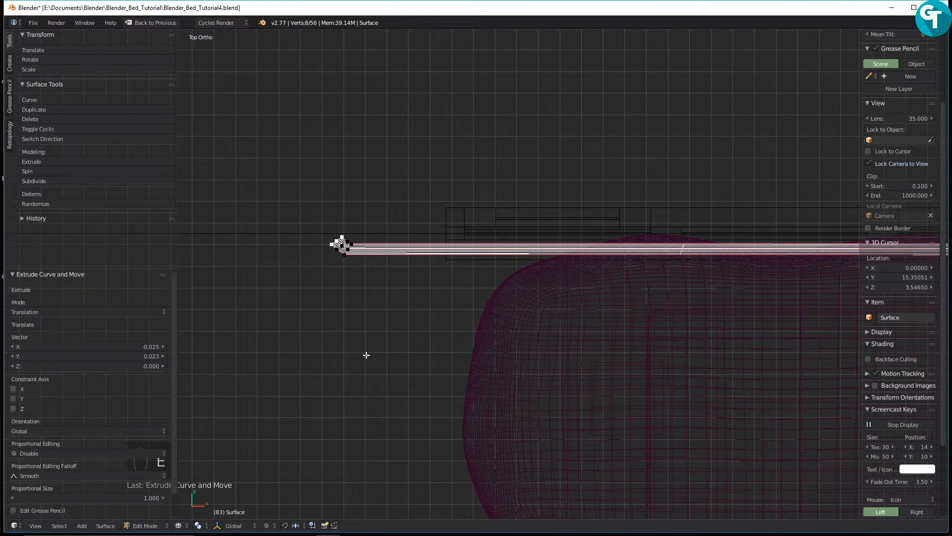
key(r)
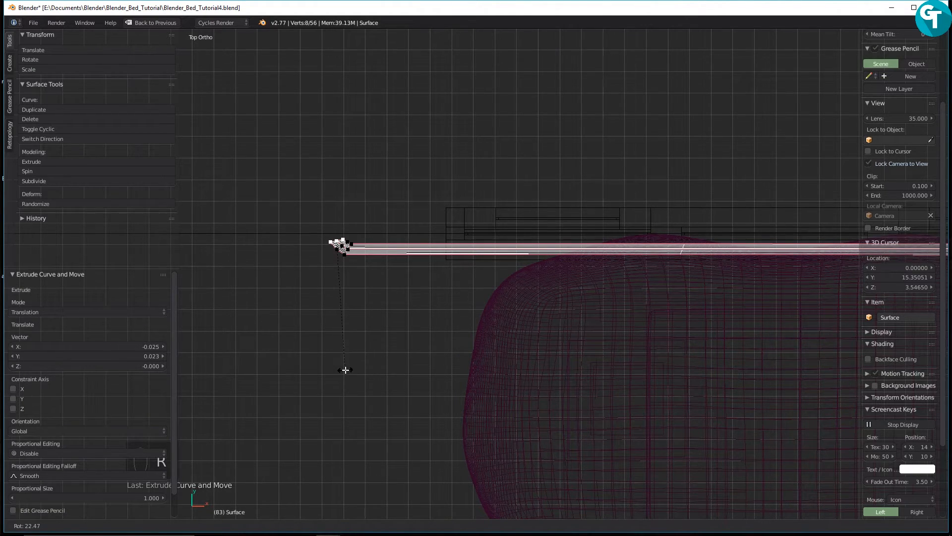
click(346, 369)
key(g)
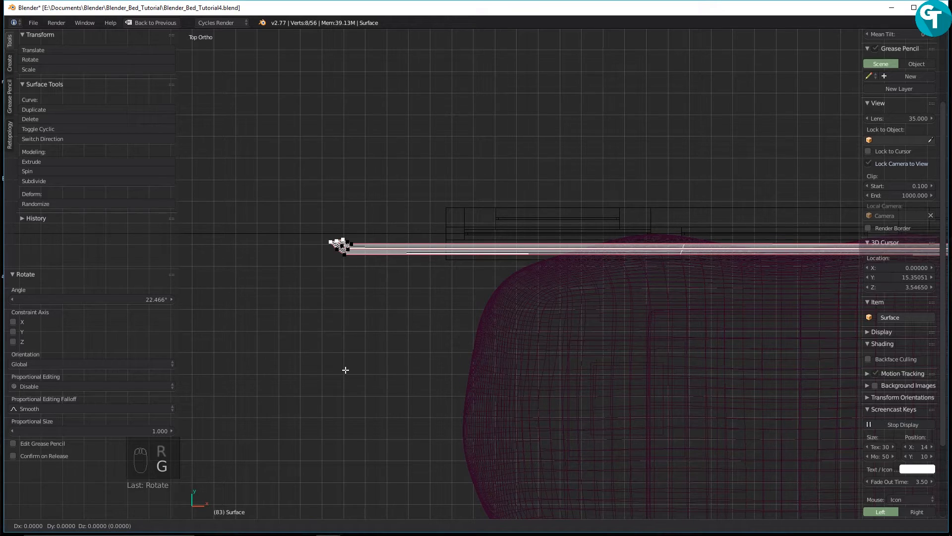
click(345, 355)
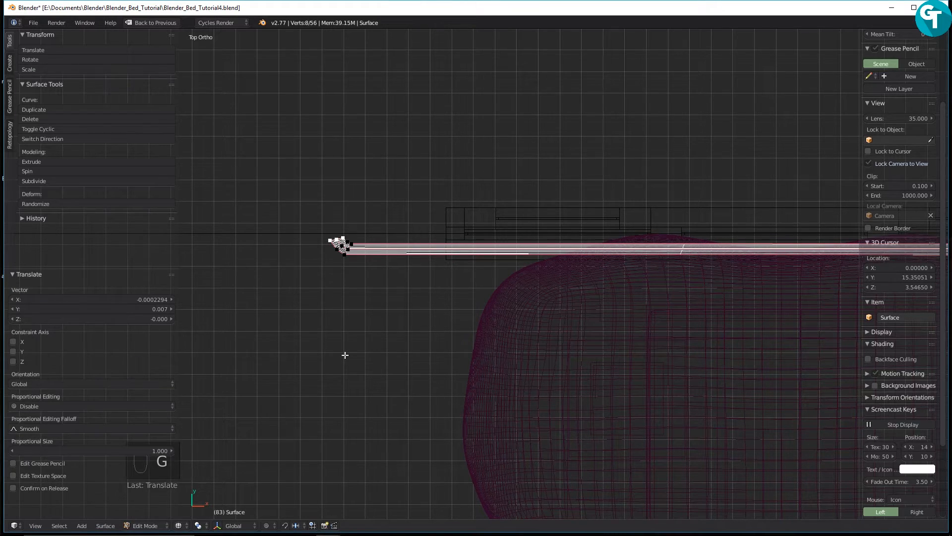
Extrude the bent -X end about 0.261 along Y, into the wall
key(e)
key(y)
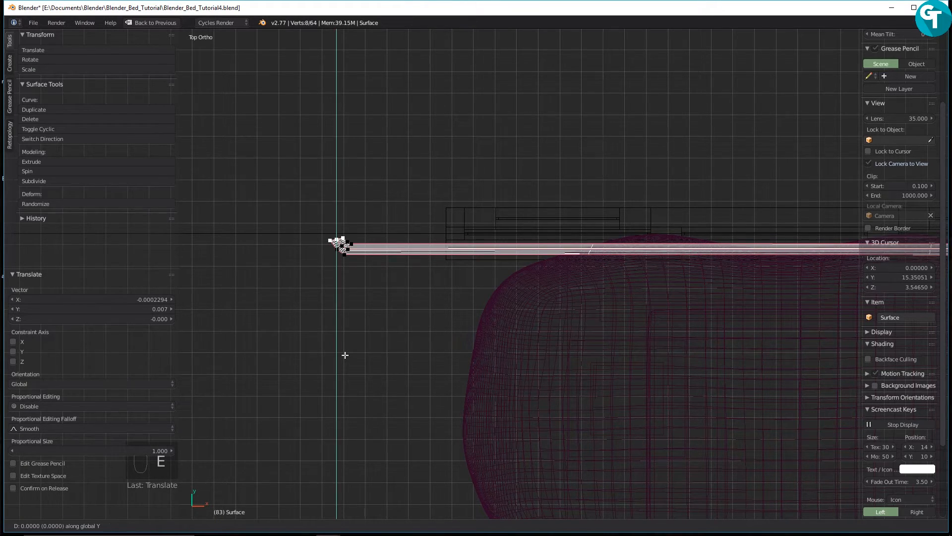
click(353, 298)
scroll(437, 244, down, 4)
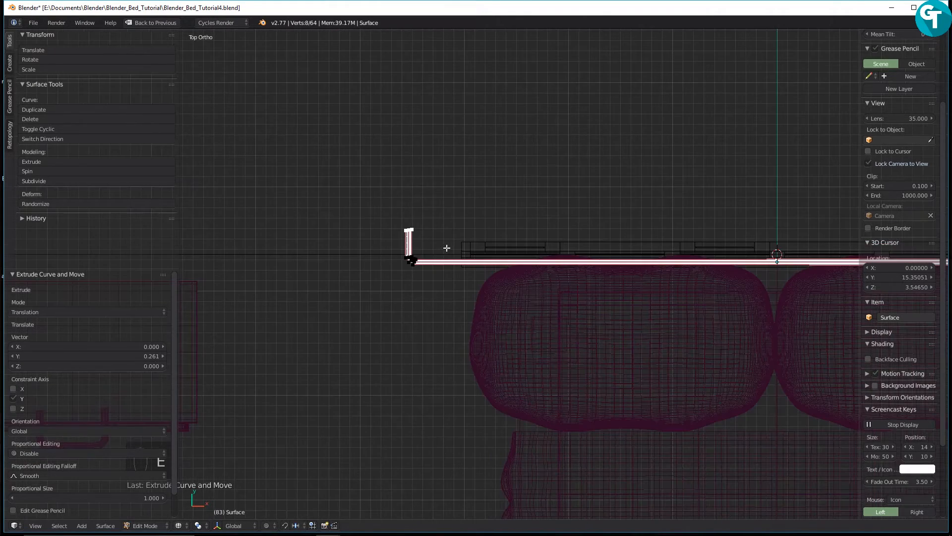
shift+middle_drag(611, 332, 399, 330)
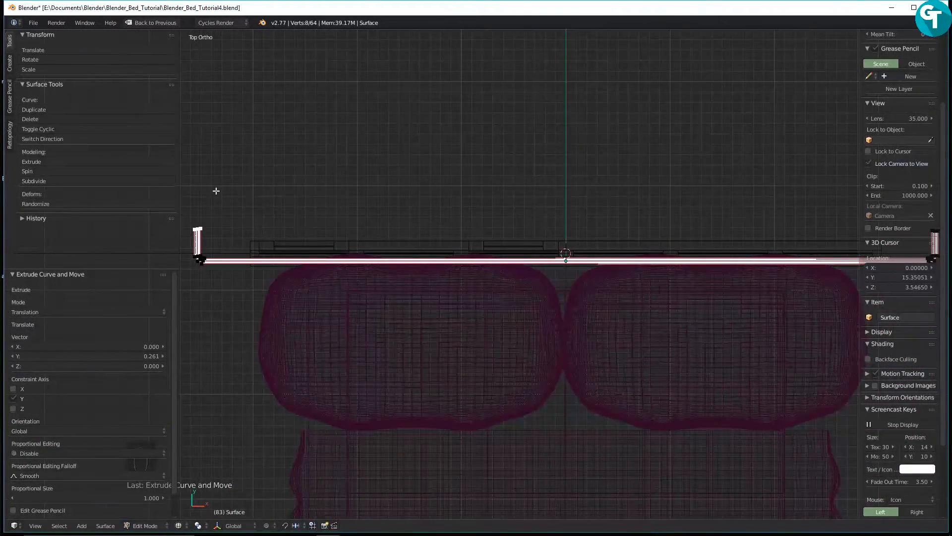
scroll(625, 325, down, 2)
shift+middle_drag(615, 322, 523, 272)
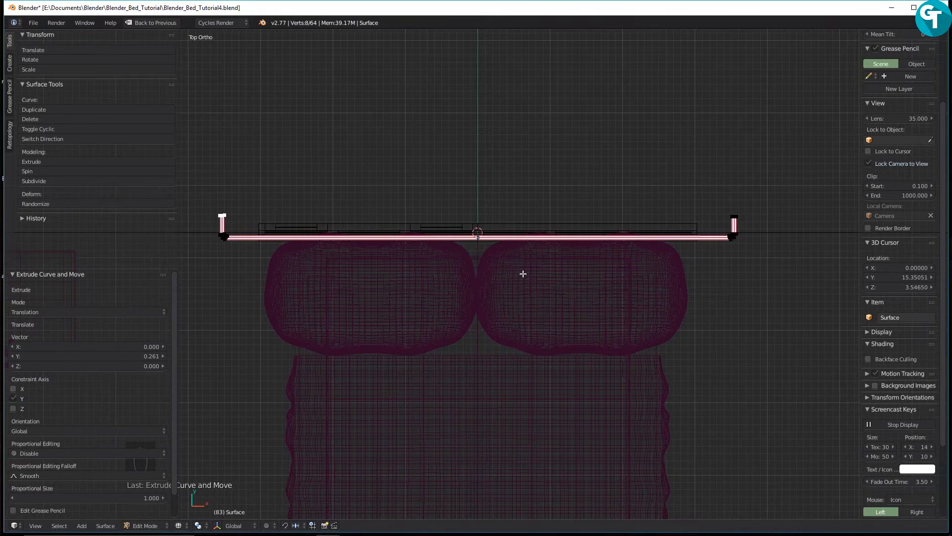
scroll(522, 272, up, 2)
Leave Edit Mode and move the whole rod about -0.112 along Y, away from the wall
key(Tab)
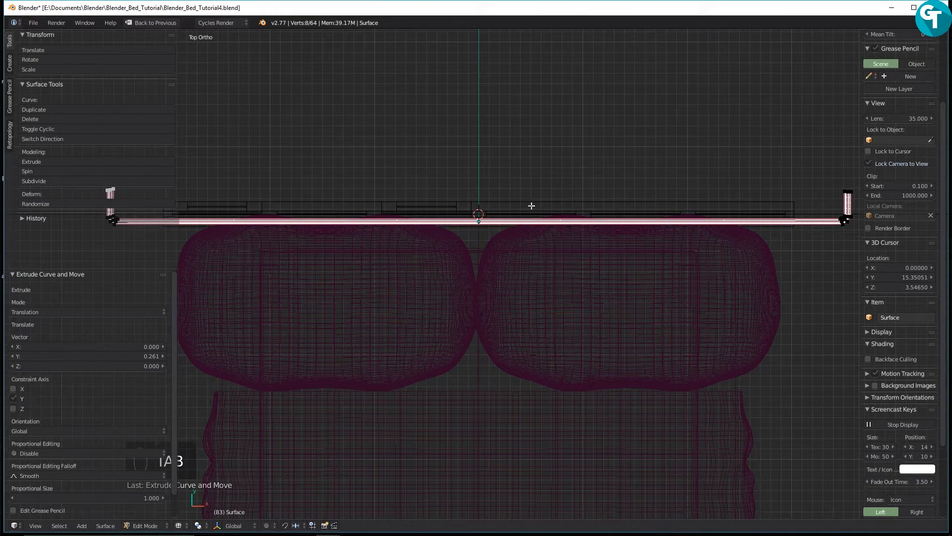
key(Tab)
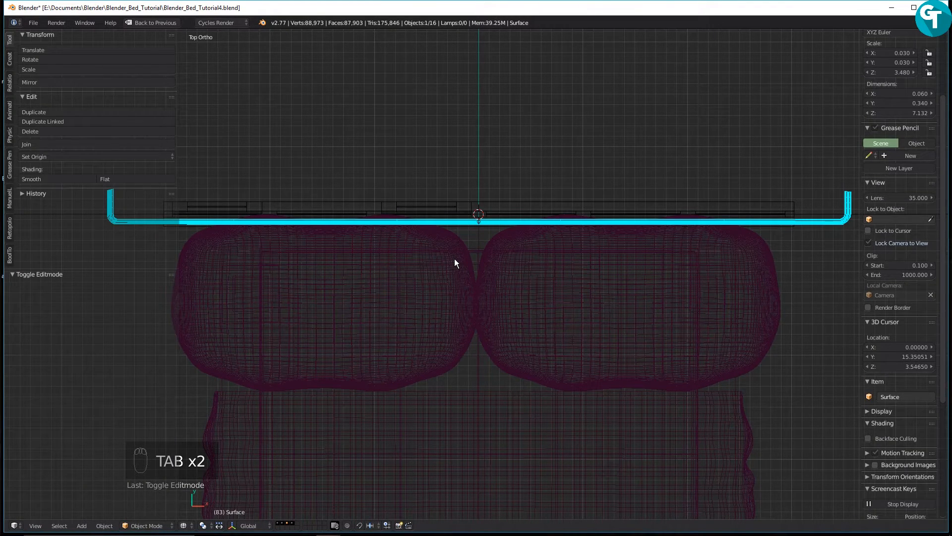
key(g)
key(y)
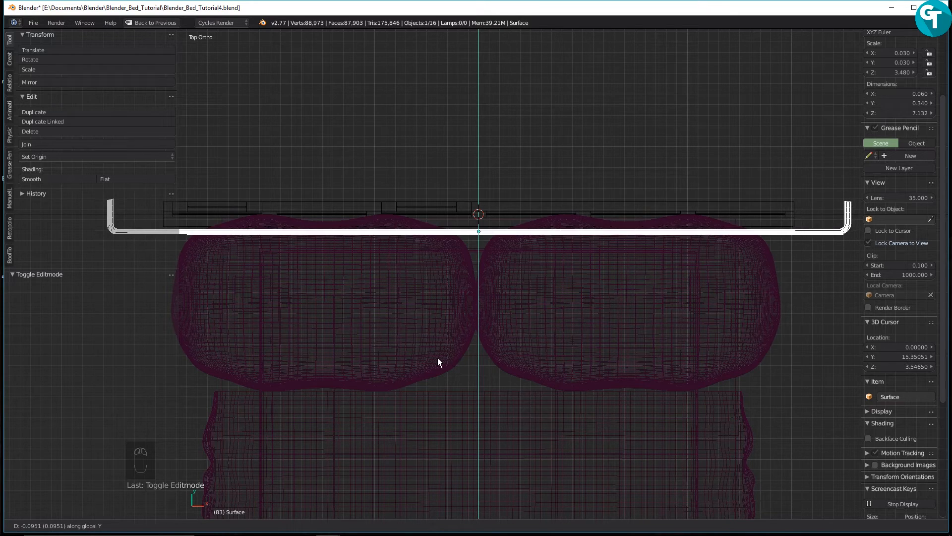
click(434, 375)
Switch to solid shading and check the bent rod above the window from the front and from farther back in the room
middle_drag(469, 323, 471, 263)
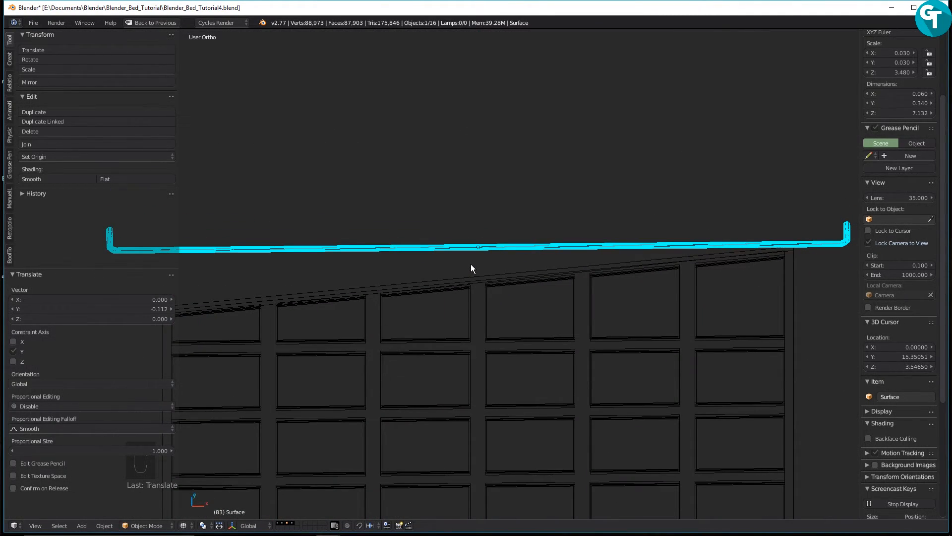
key(z)
click(485, 292)
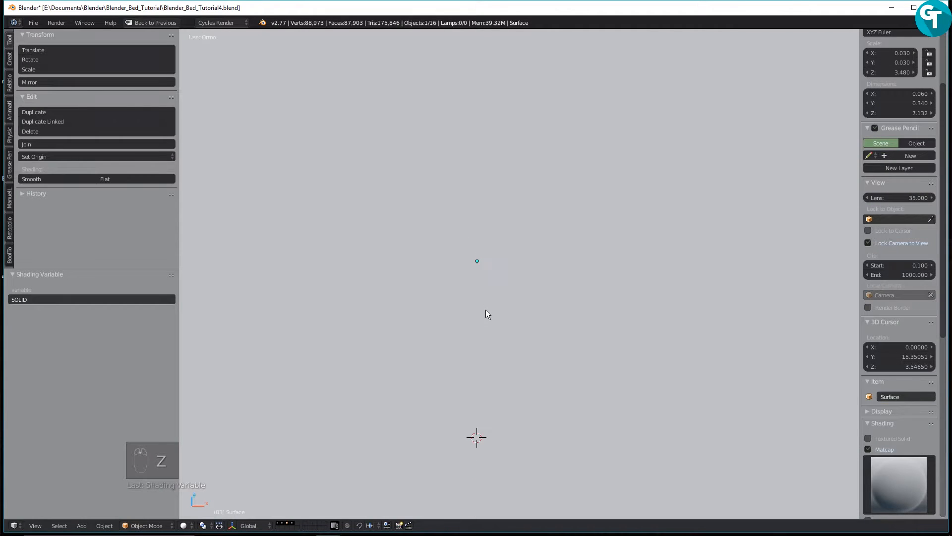
scroll(457, 298, down, 10)
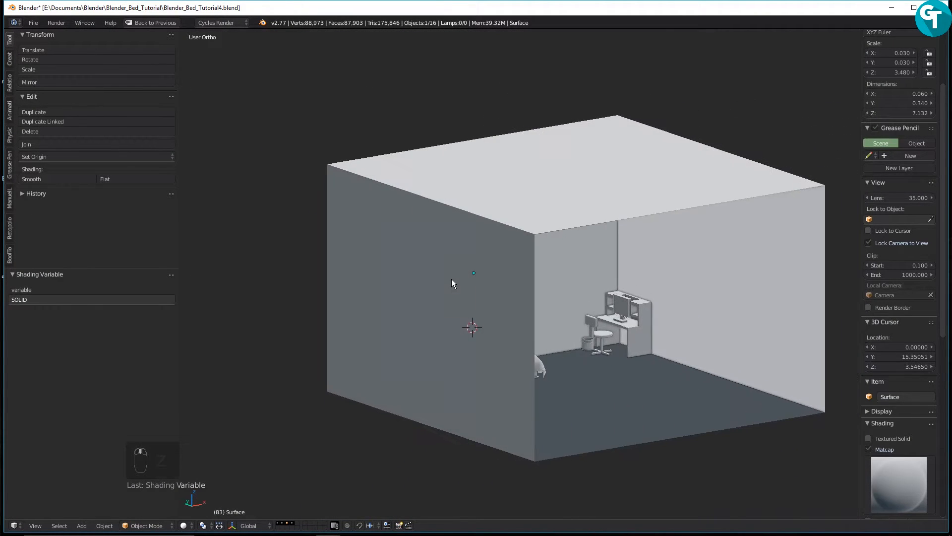
key(KP_1)
scroll(503, 273, up, 6)
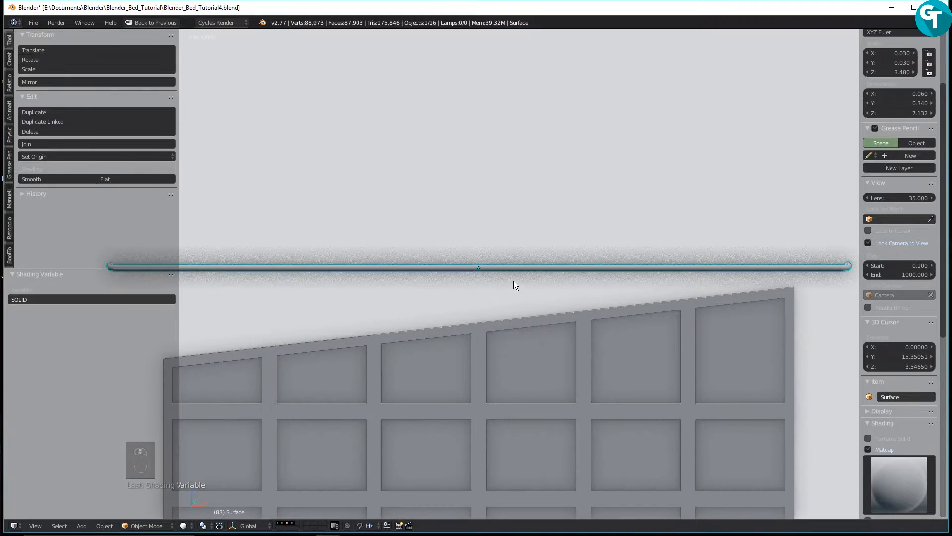
middle_drag(543, 294, 489, 337)
scroll(477, 234, down, 5)
scroll(477, 326, down, 4)
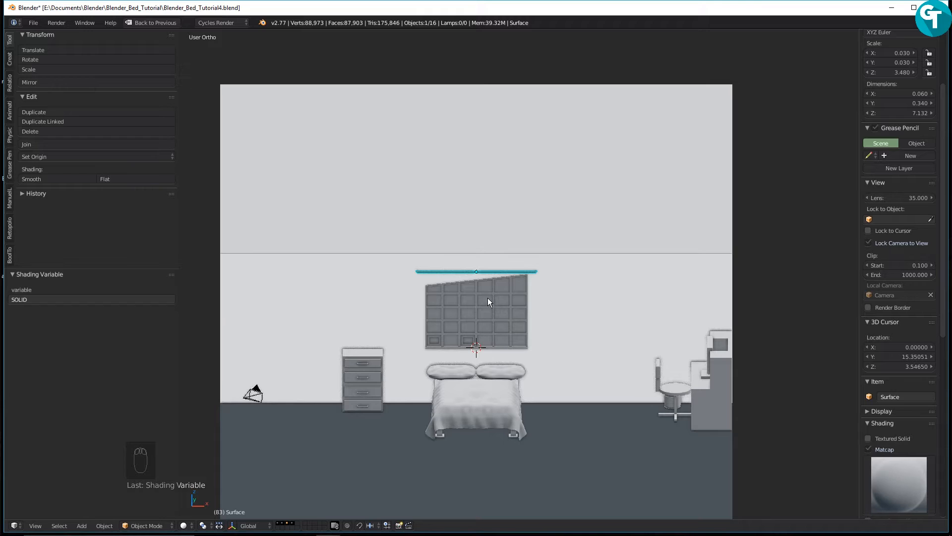
Rename the rod object as Curtain.Pole
key(n)
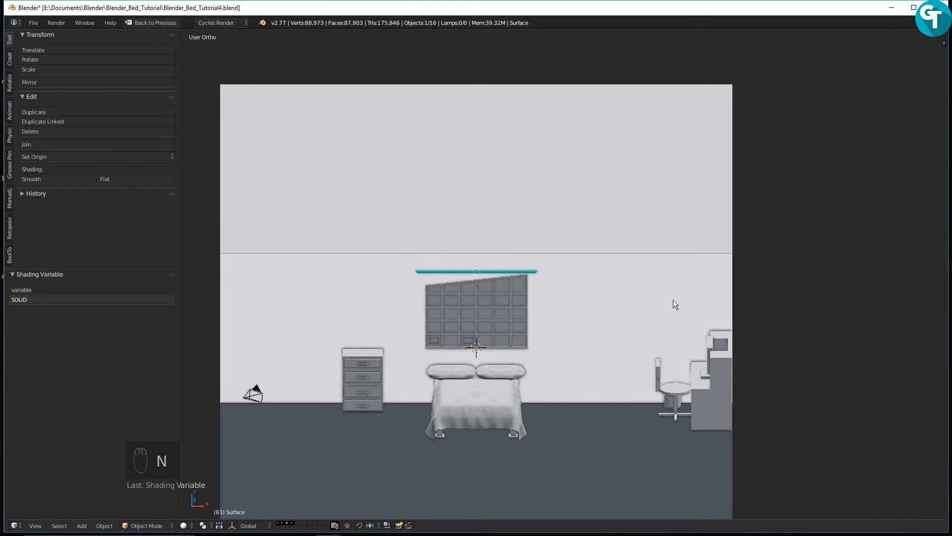
key(n)
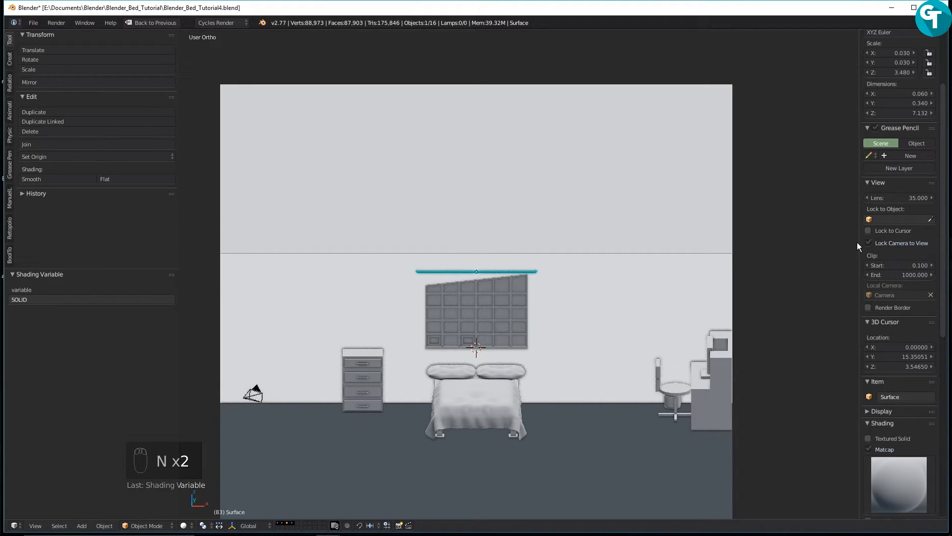
scroll(901, 331, down, 4)
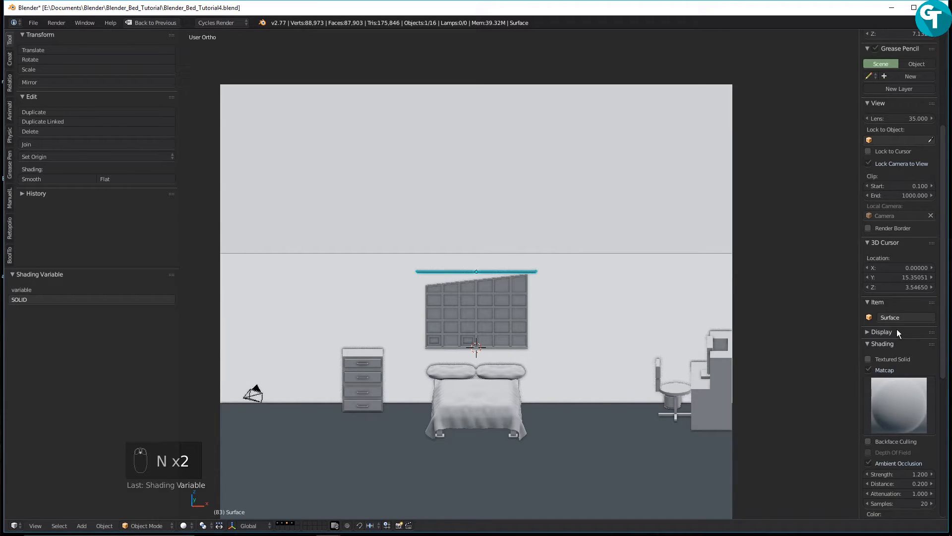
click(898, 316)
text(Curtain Pol)
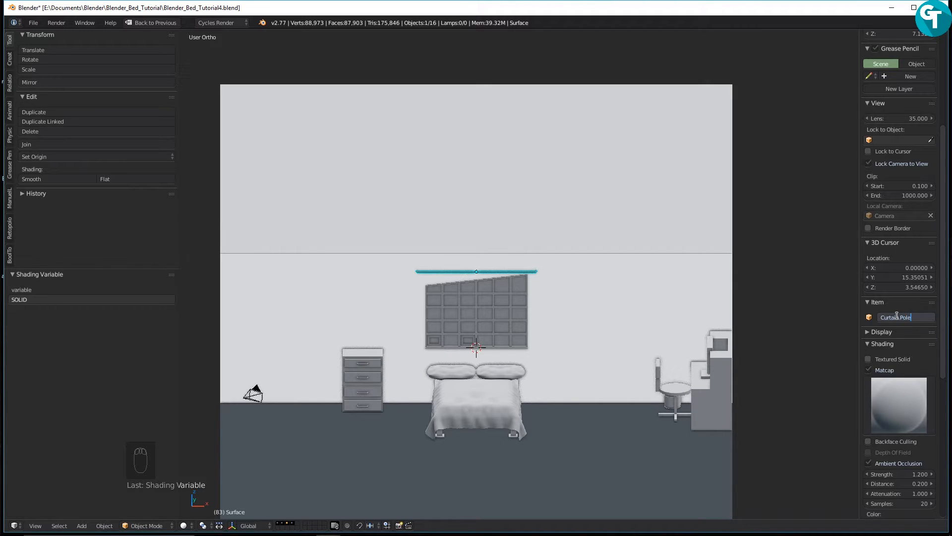
key(Return)
Switch to an empty layer and reset the 3D cursor to the world origin
scroll(466, 368, up, 8)
scroll(489, 367, down, 6)
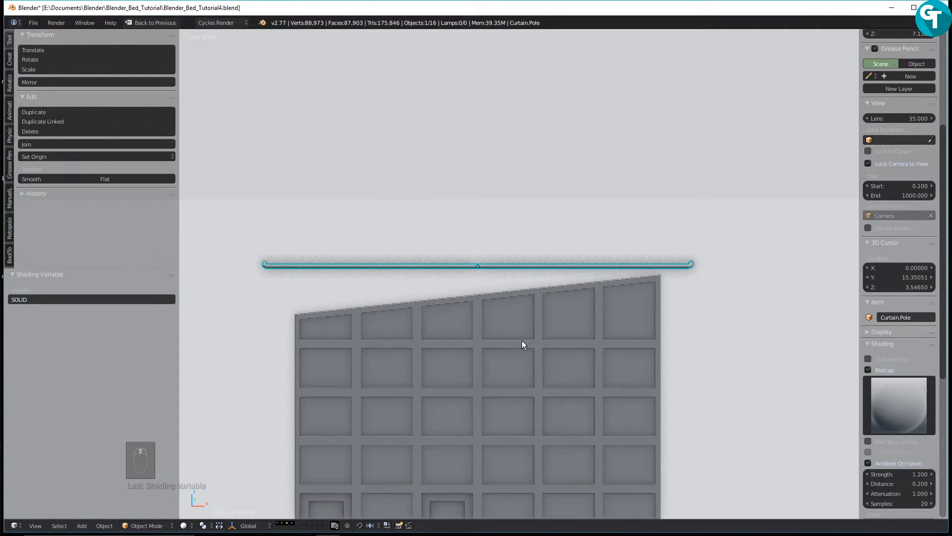
shift+middle_drag(504, 385, 481, 194)
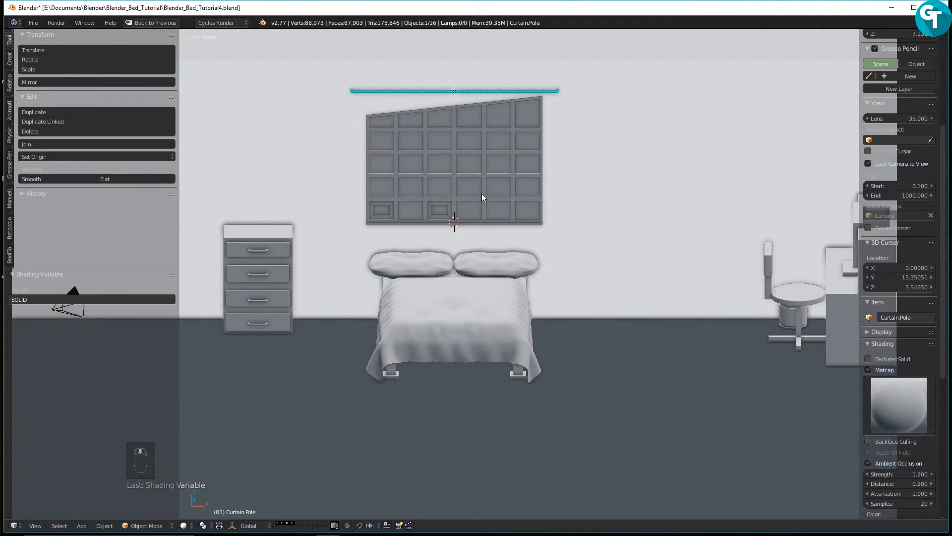
middle_drag(508, 302, 478, 293)
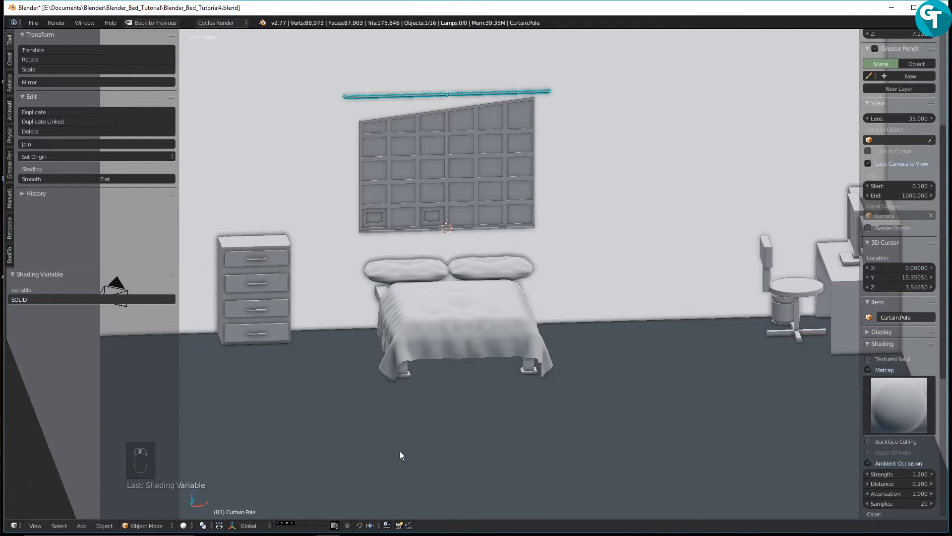
click(293, 522)
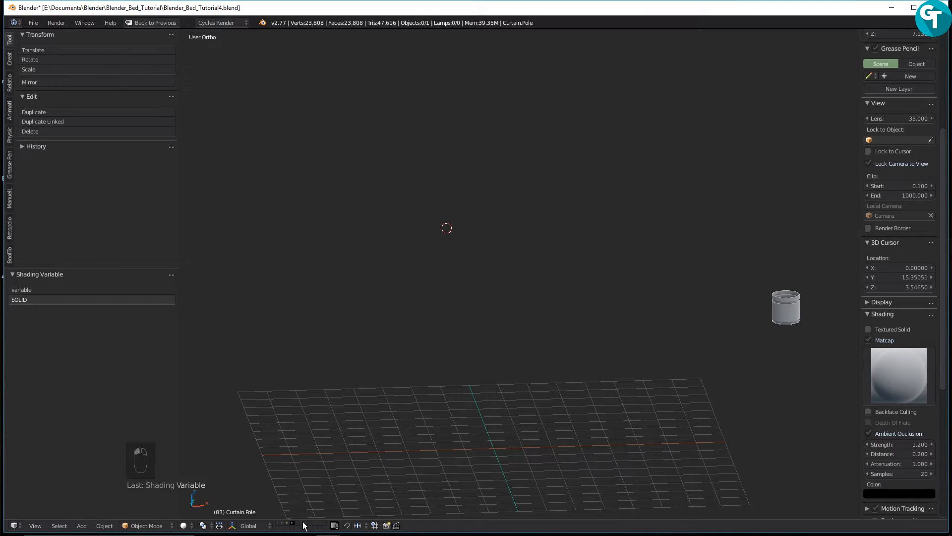
click(298, 526)
scroll(515, 384, down, 3)
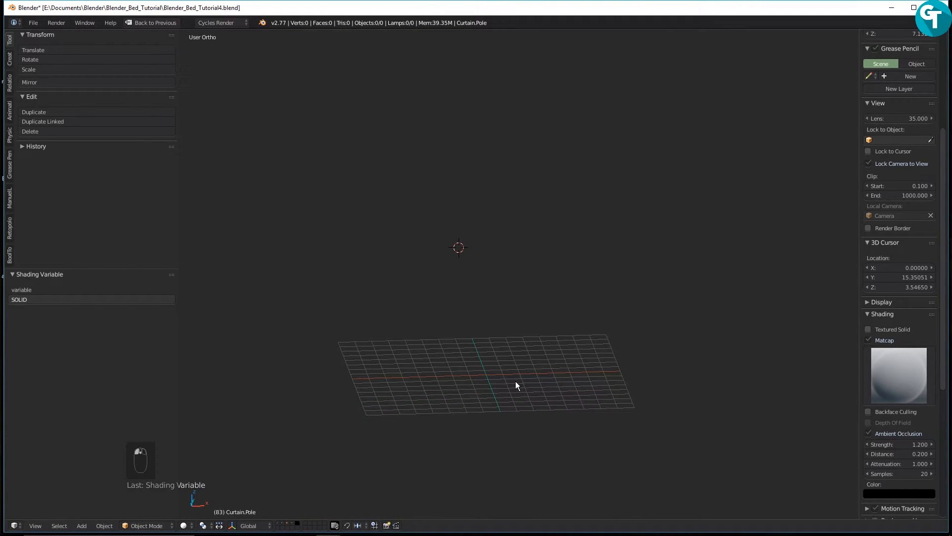
key(shift+c)
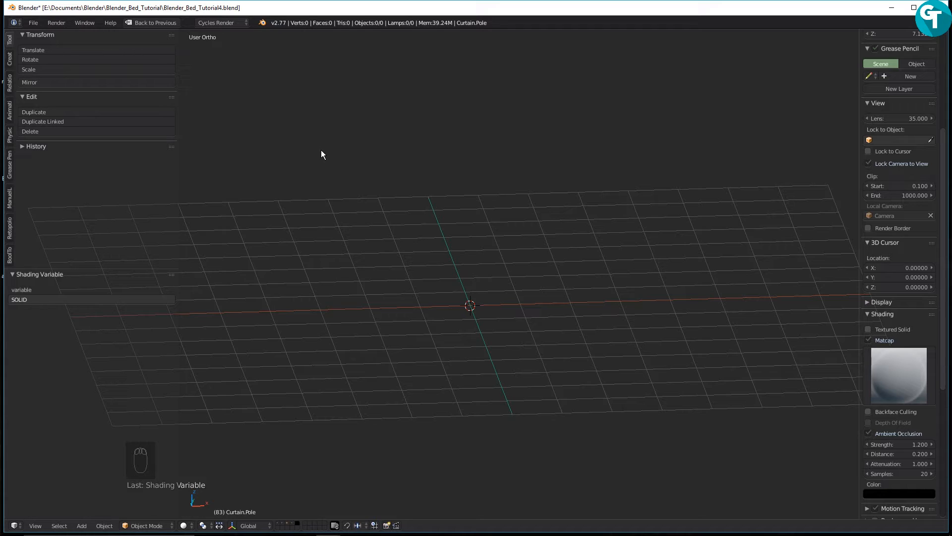
Search the add-ons in the user preferences for "image", check the Import Images as Planes entry and close the preferences
key(ctrl+alt+u)
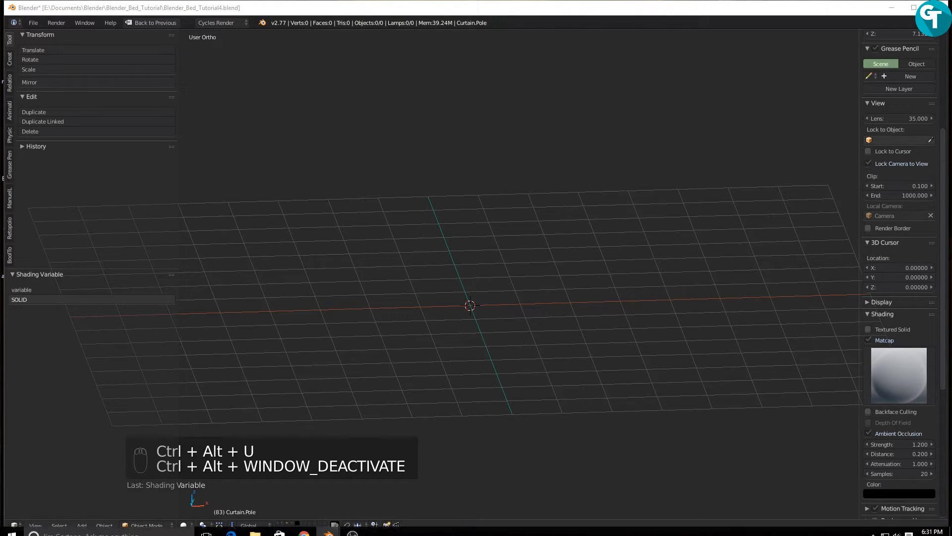
mouse_move(328, 524)
click(360, 487)
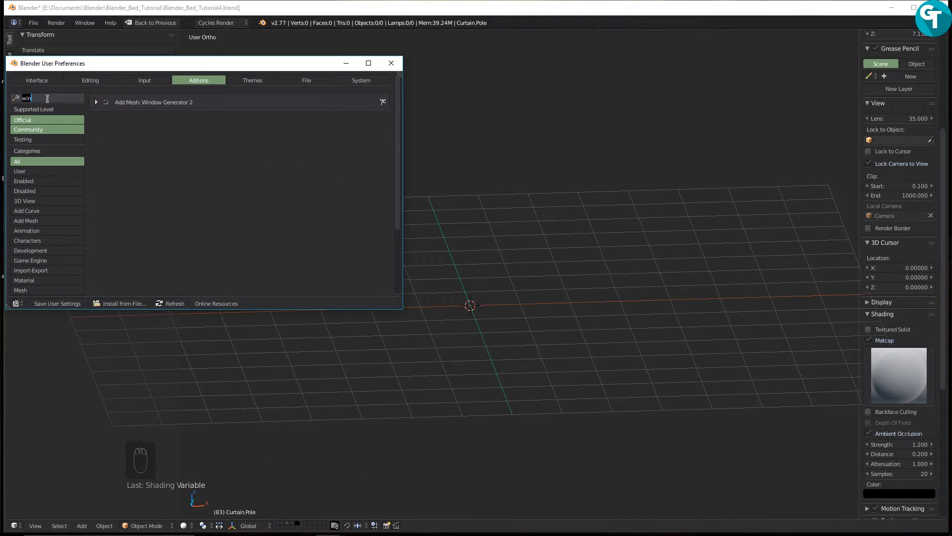
text(image)
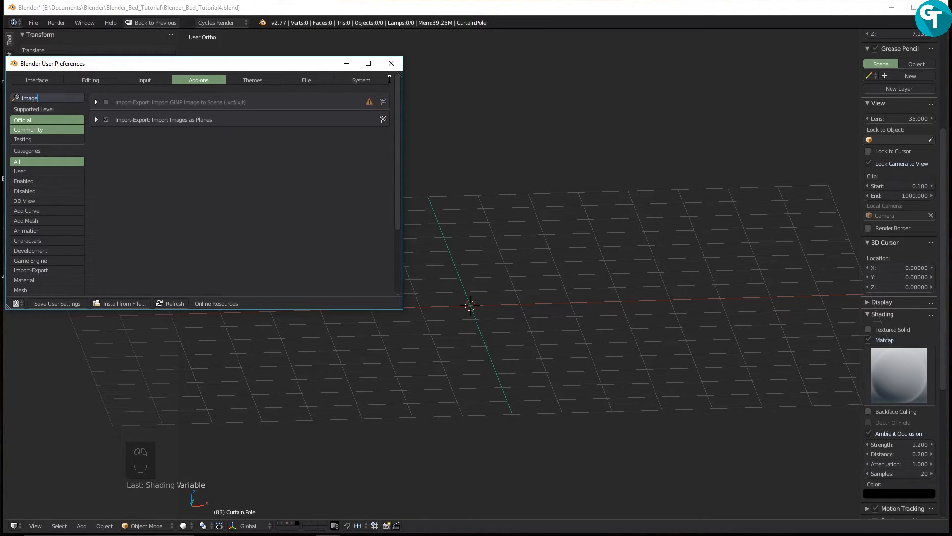
click(391, 63)
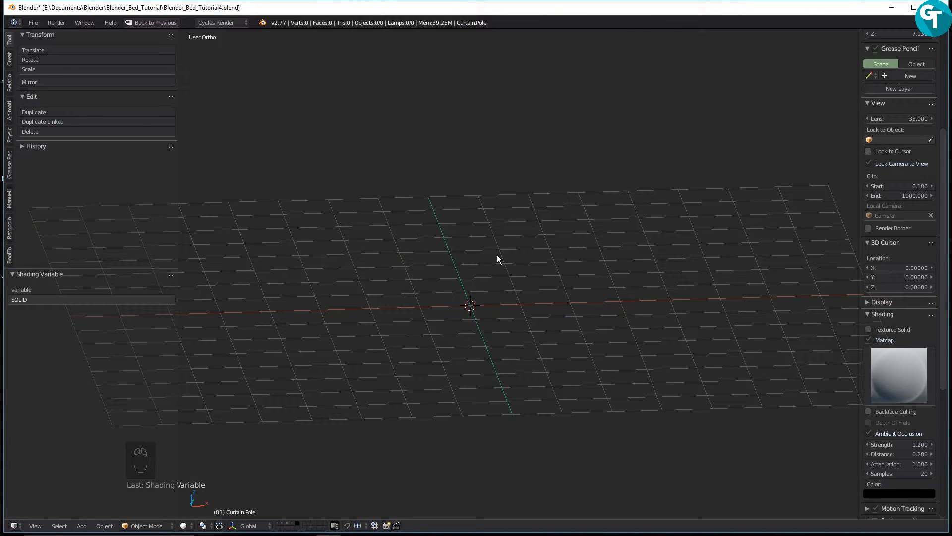
Import vampire_dreams_by_vampire_101-d737vm2.png as an image plane at the world origin, using thumbnail display to find it
middle_drag(471, 266, 479, 292)
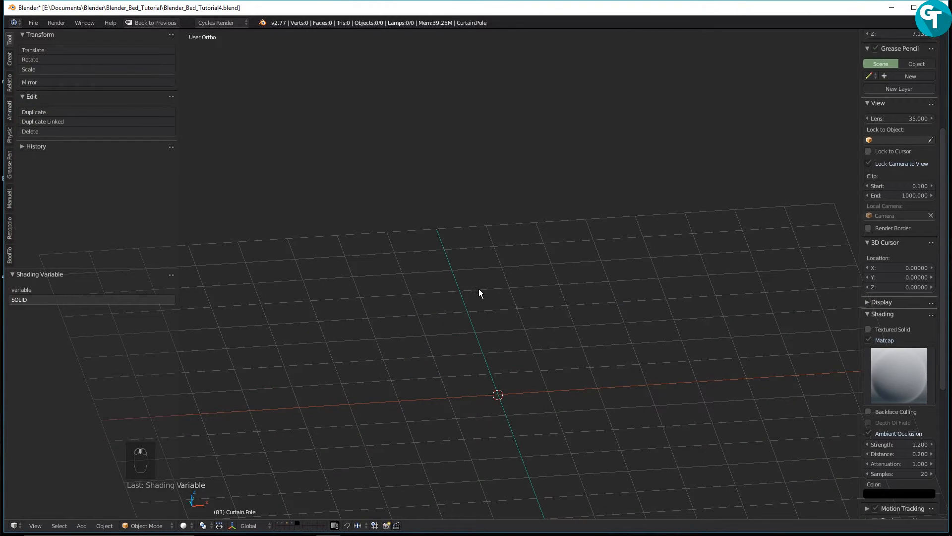
middle_drag(477, 329, 416, 249)
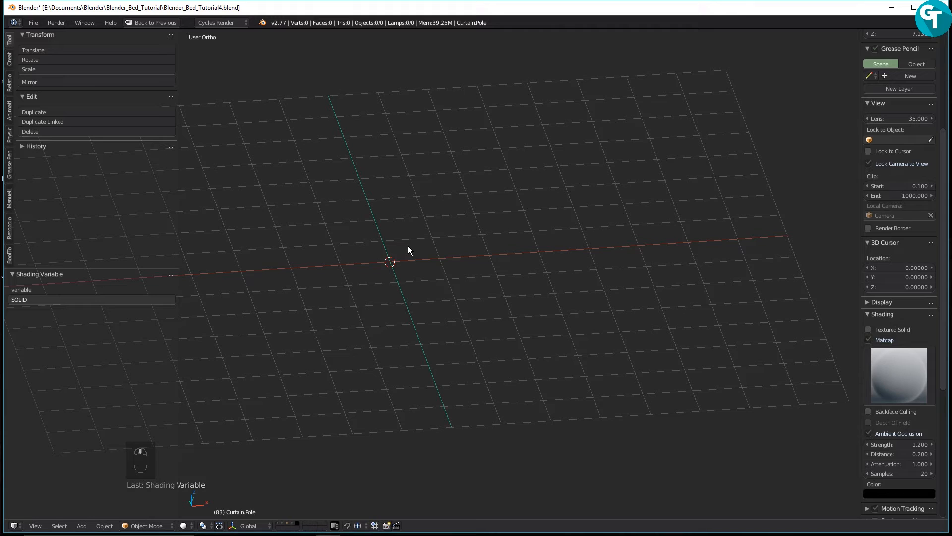
key(shift+a)
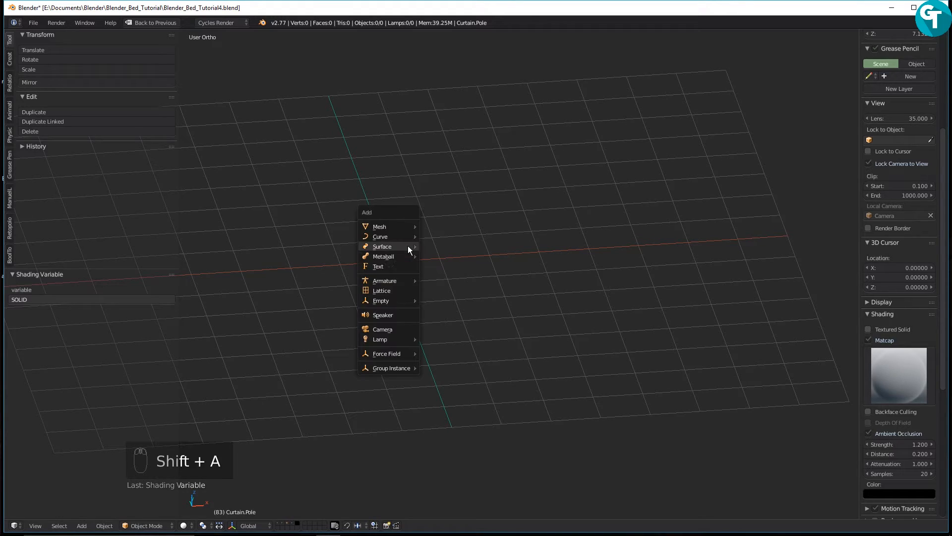
click(390, 226)
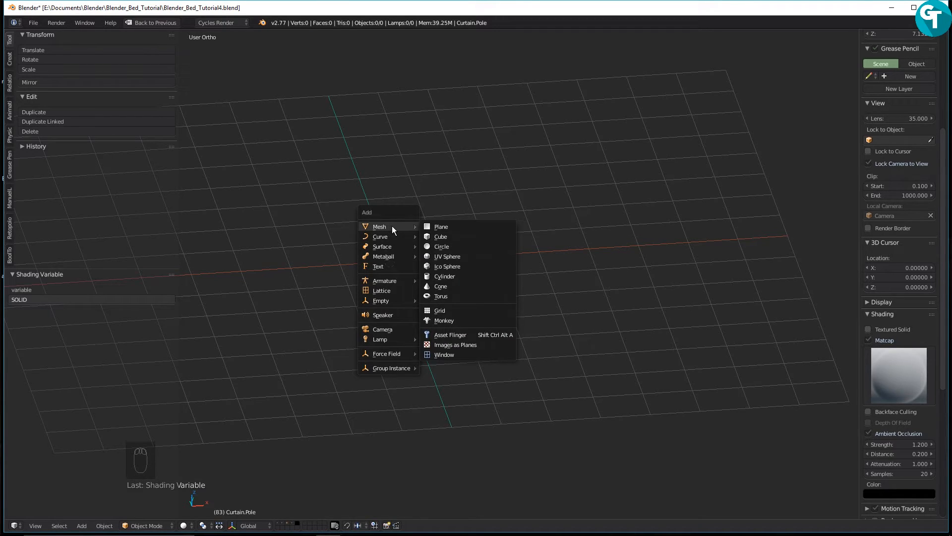
click(456, 347)
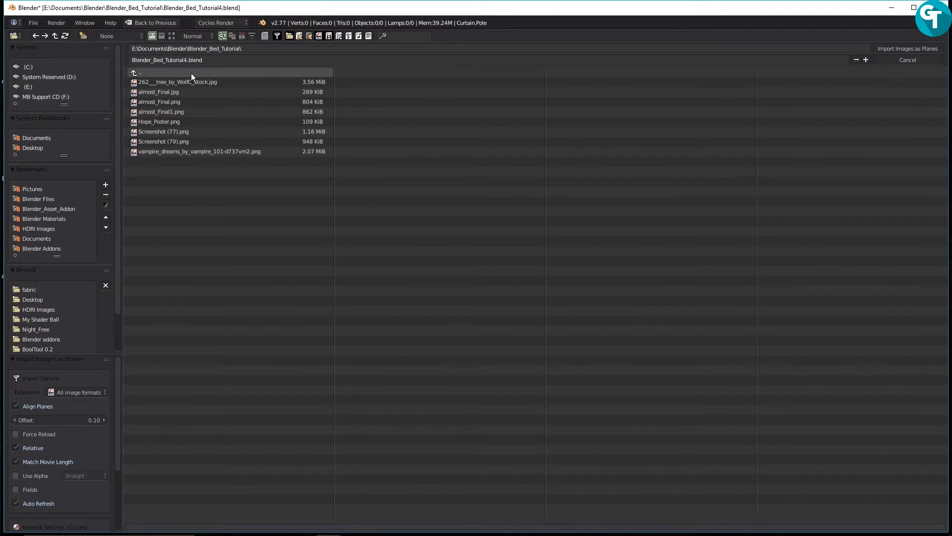
click(171, 35)
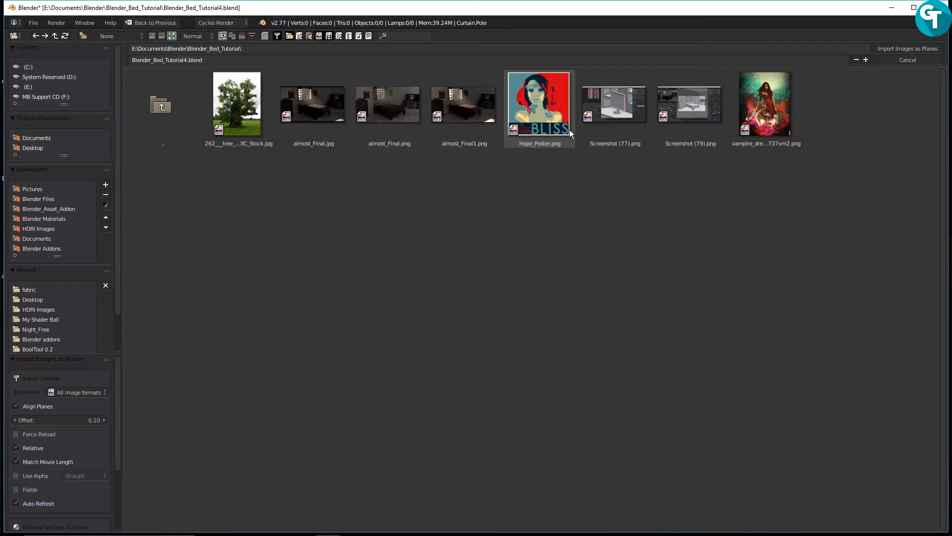
click(757, 106)
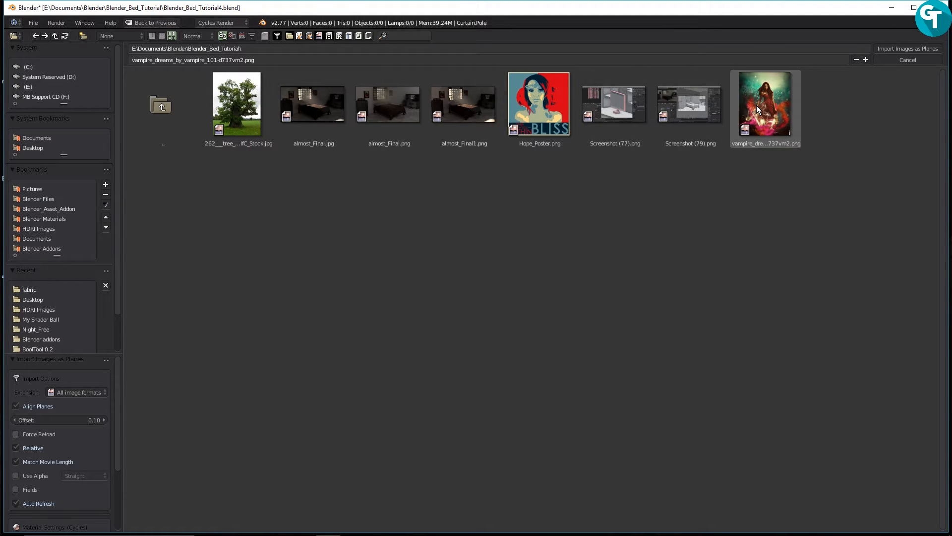
click(883, 47)
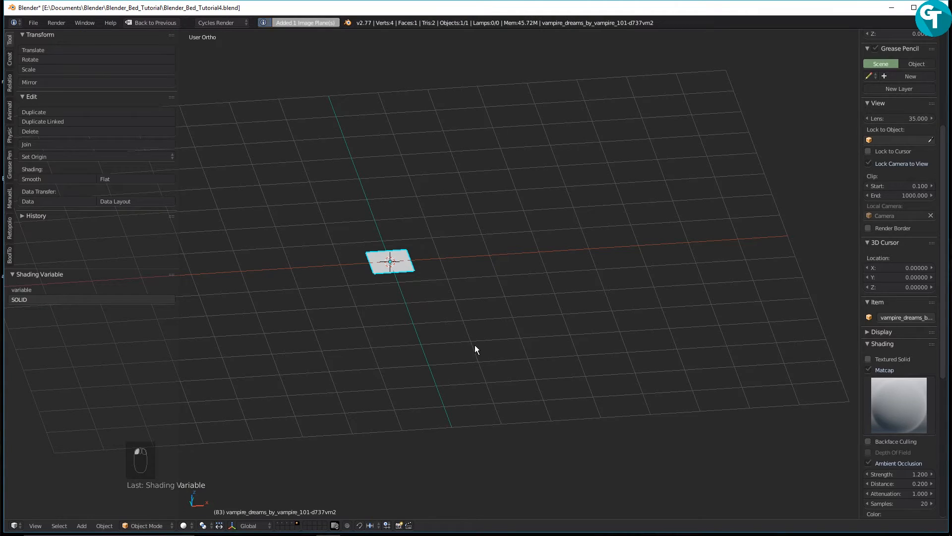
Switch the viewport to textured shading to display the picture on the imported plane
middle_drag(377, 278, 377, 278)
key(z)
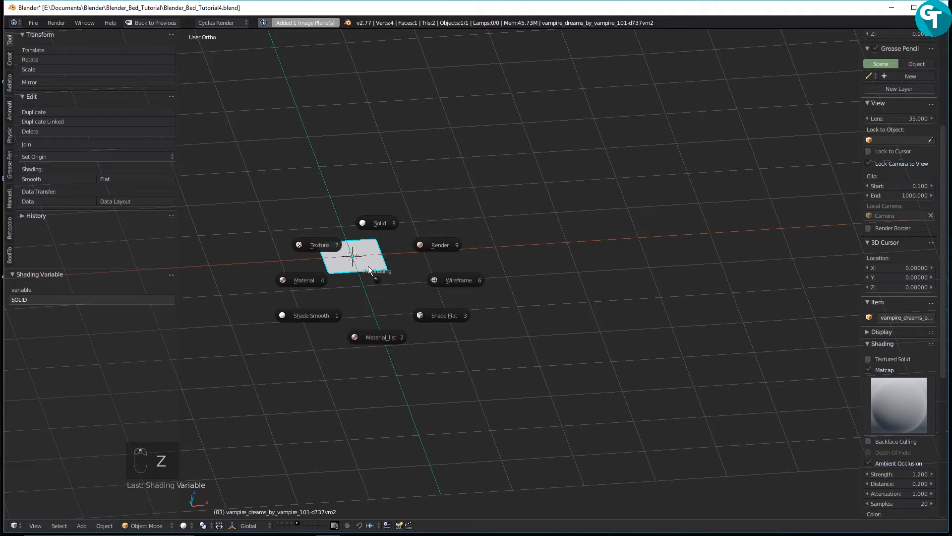
click(341, 237)
scroll(374, 294, up, 3)
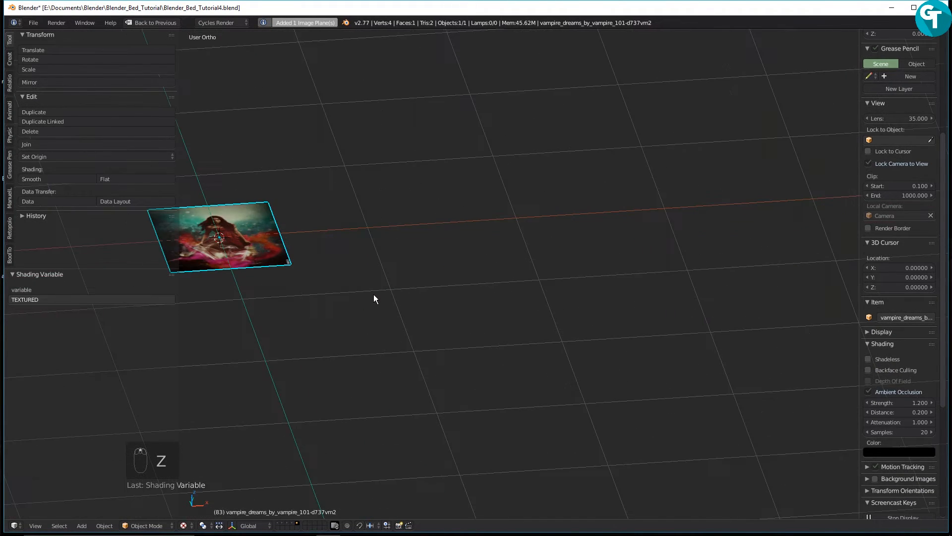
Examine the image plane from above and close up
shift+middle_drag(283, 229, 491, 395)
middle_drag(485, 326, 402, 133)
scroll(522, 334, down, 3)
shift+middle_drag(522, 334, 448, 113)
scroll(447, 113, down, 1)
key(KP_7)
key(KP_8)
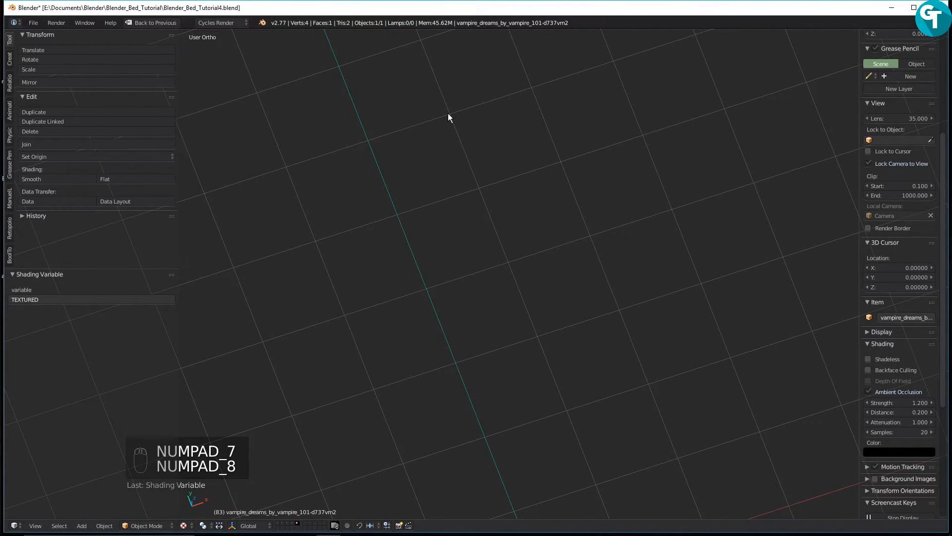
scroll(469, 240, down, 4)
key(KP_7)
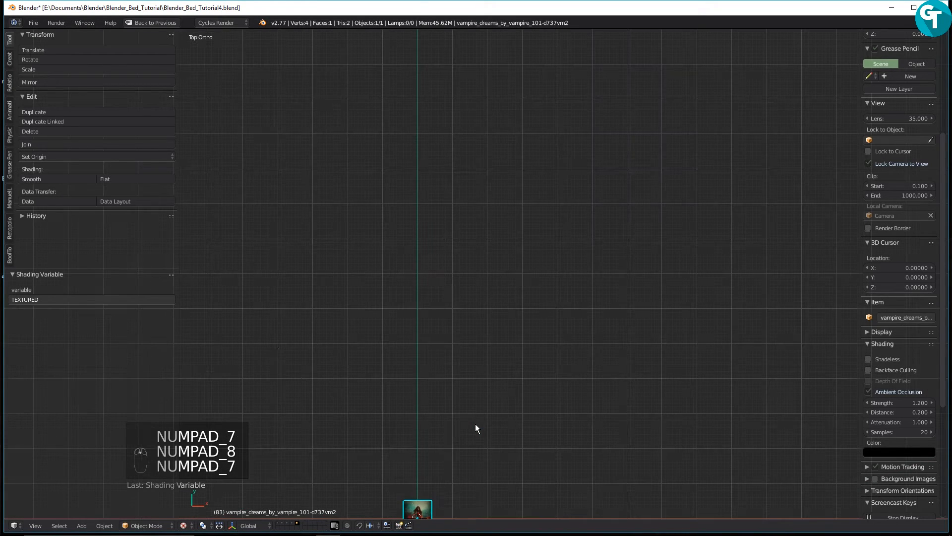
scroll(466, 417, down, 2)
scroll(525, 344, up, 4)
shift+middle_drag(497, 368, 544, 55)
scroll(517, 320, up, 5)
Unhide all objects and add a cube at the world origin over the image plane
key(alt+h)
mouse_move(551, 305)
middle_down()
mouse_move(528, 406)
mouse_move(548, 316)
middle_up()
key(shift+a)
mouse_move(549, 315)
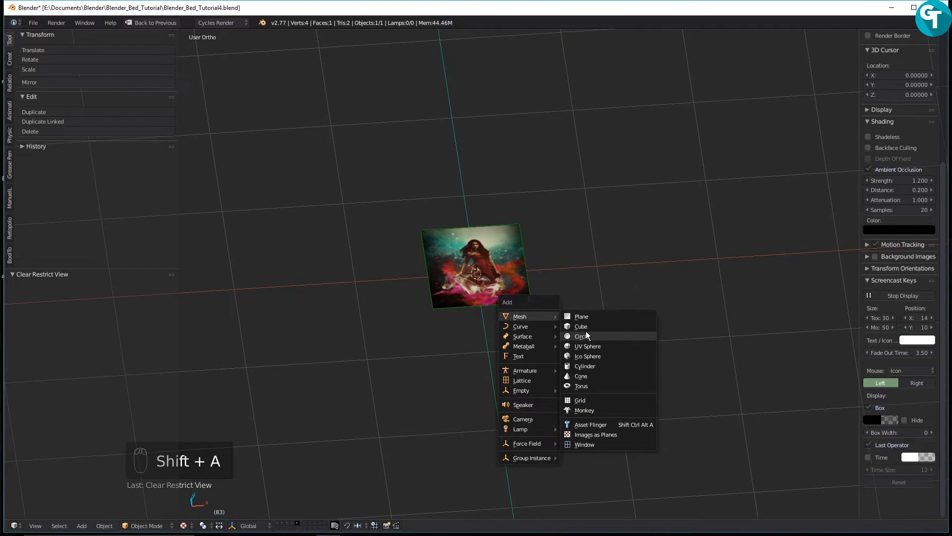
click(581, 326)
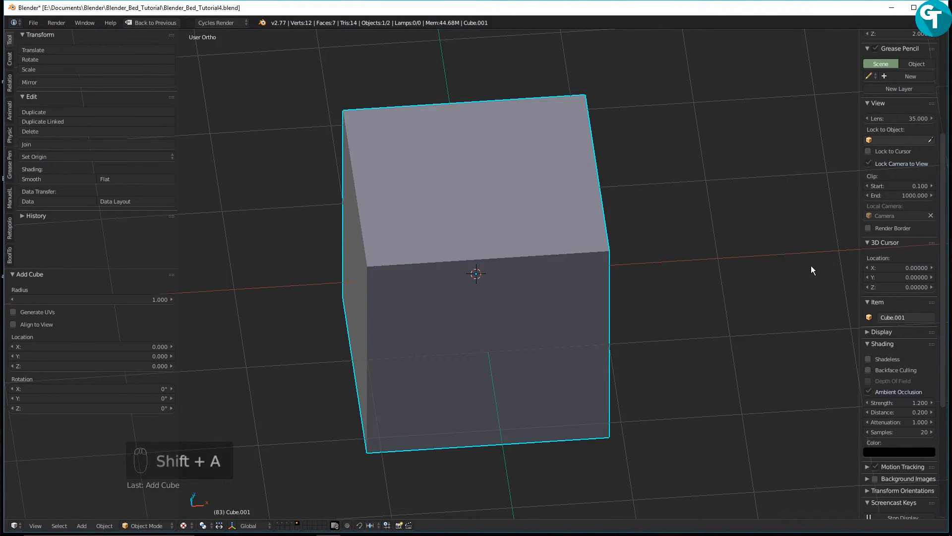
Scale the cube by about 0.821 along X and flatten it by about 0.077 along Z into a slab
key(s)
key(x)
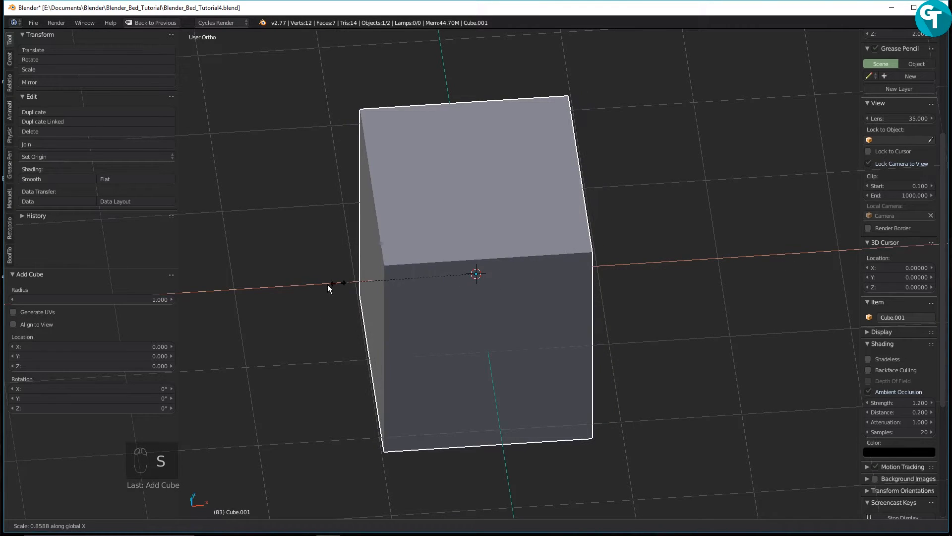
click(212, 299)
key(s)
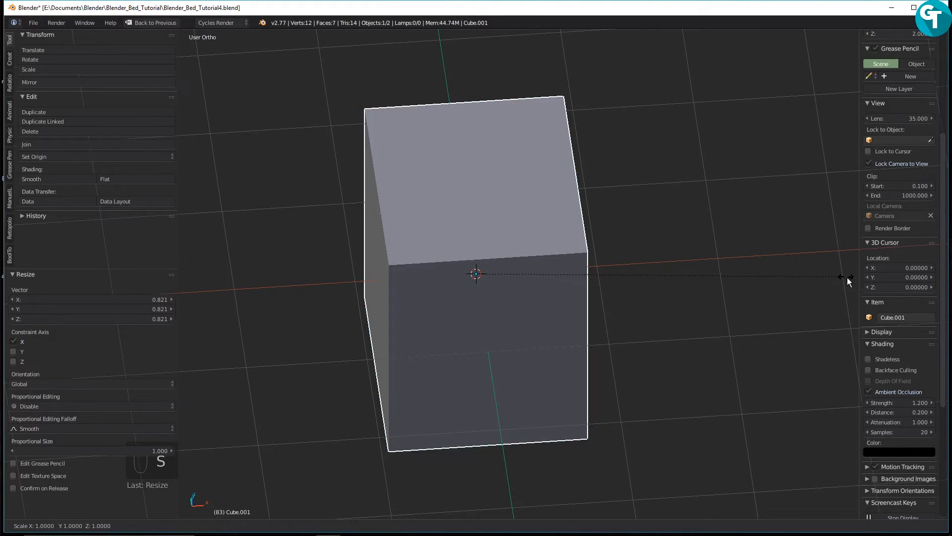
key(z)
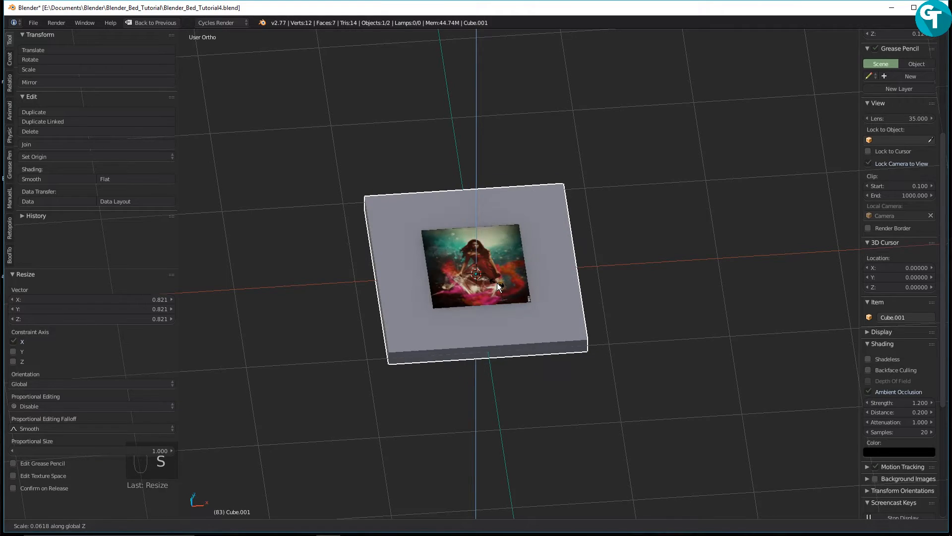
click(503, 290)
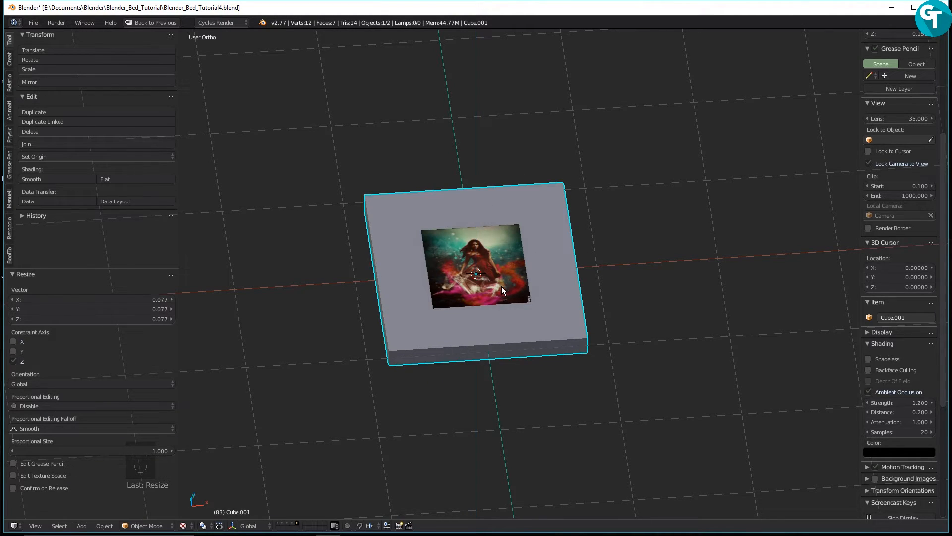
Narrow the slab along X in two scalings, the second by about 0.578, to match the image plane's width
scroll(537, 305, up, 1)
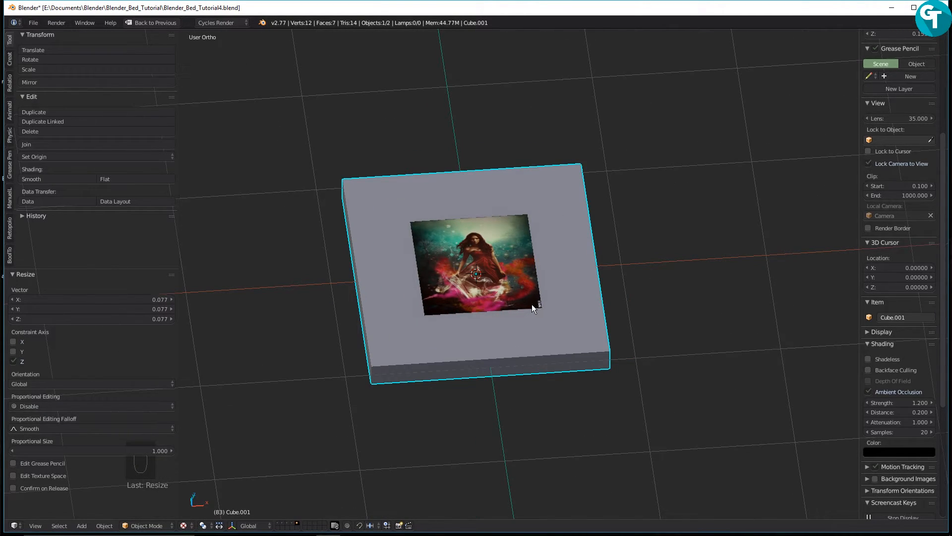
key(s)
key(x)
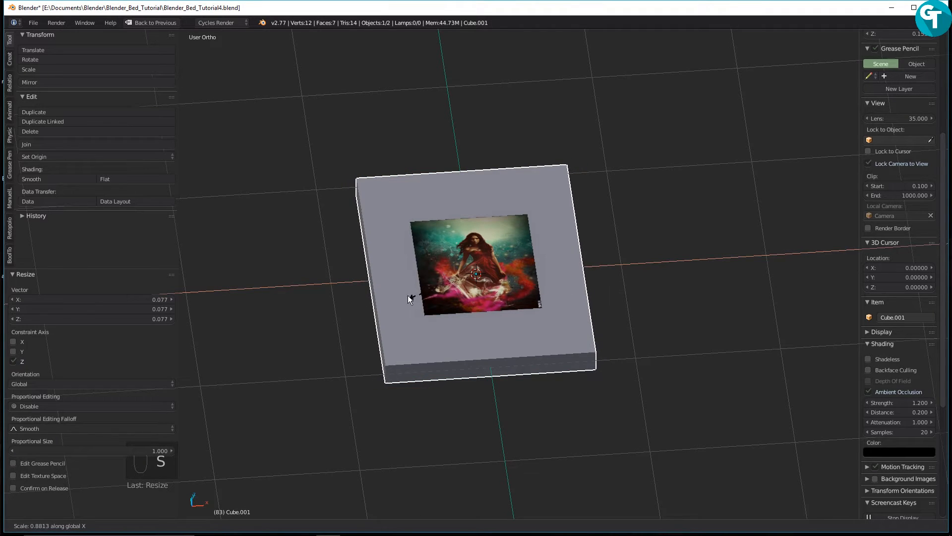
click(340, 292)
key(s)
key(x)
click(636, 286)
Scale the slab along Y to the image plane's length and thin it by about 0.587 along Z
key(s)
key(y)
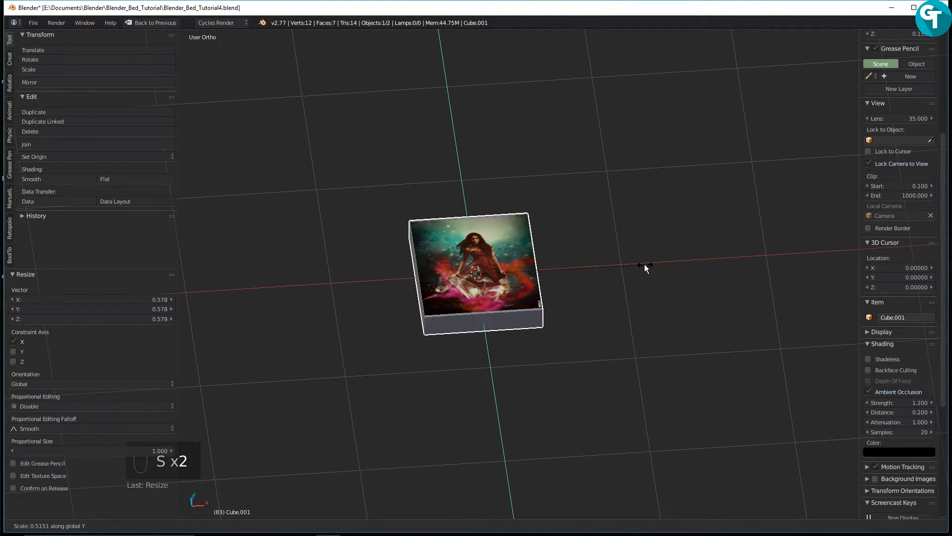
click(641, 264)
key(s)
key(z)
click(678, 277)
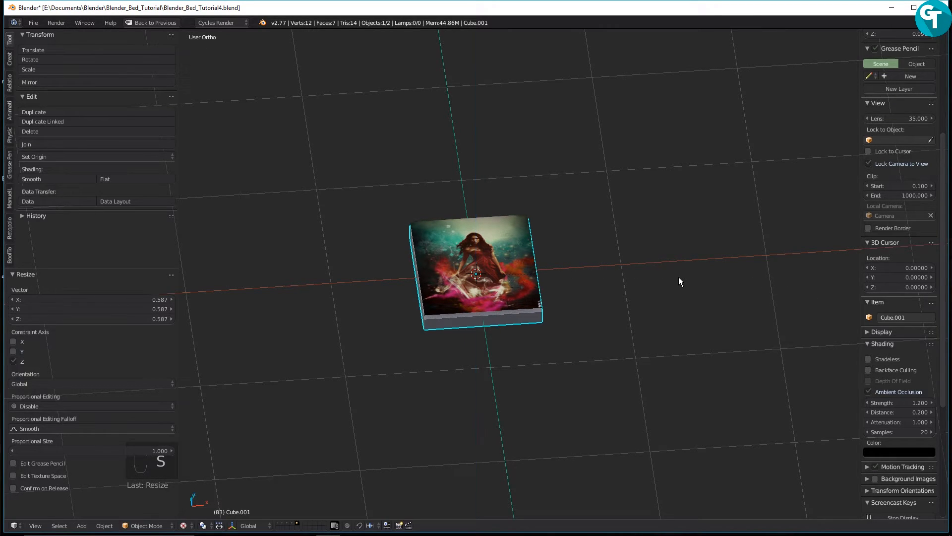
Hide the image plane and open the slab in Edit Mode
scroll(678, 277, up, 6)
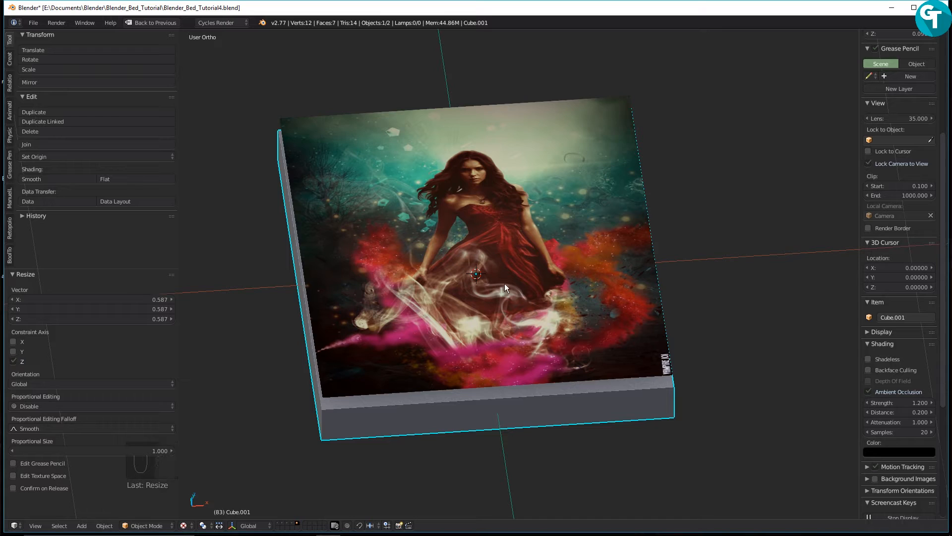
right_click(485, 348)
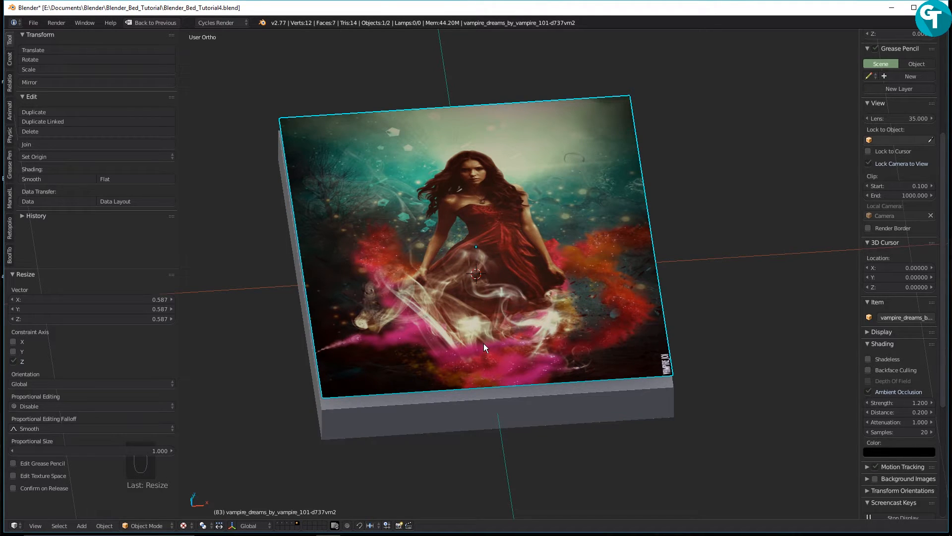
key(h)
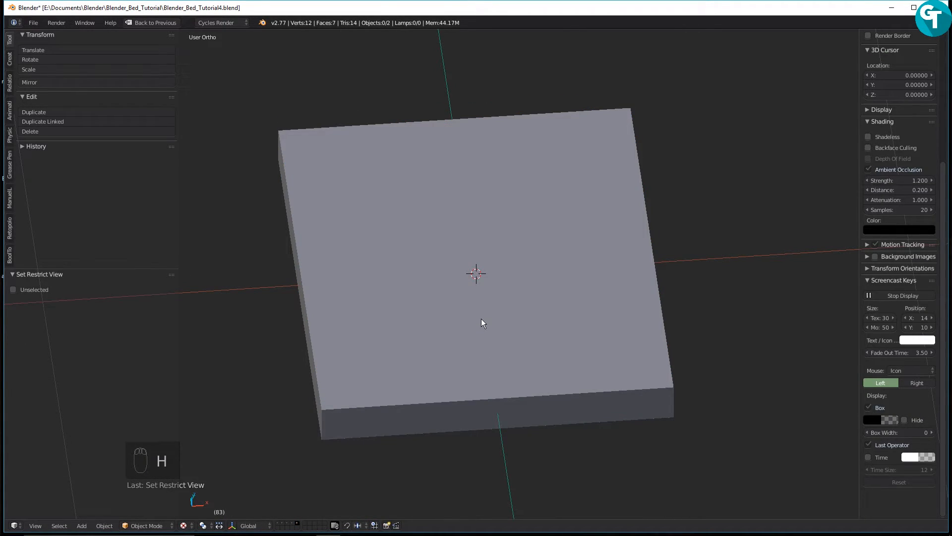
right_click(480, 327)
key(Tab)
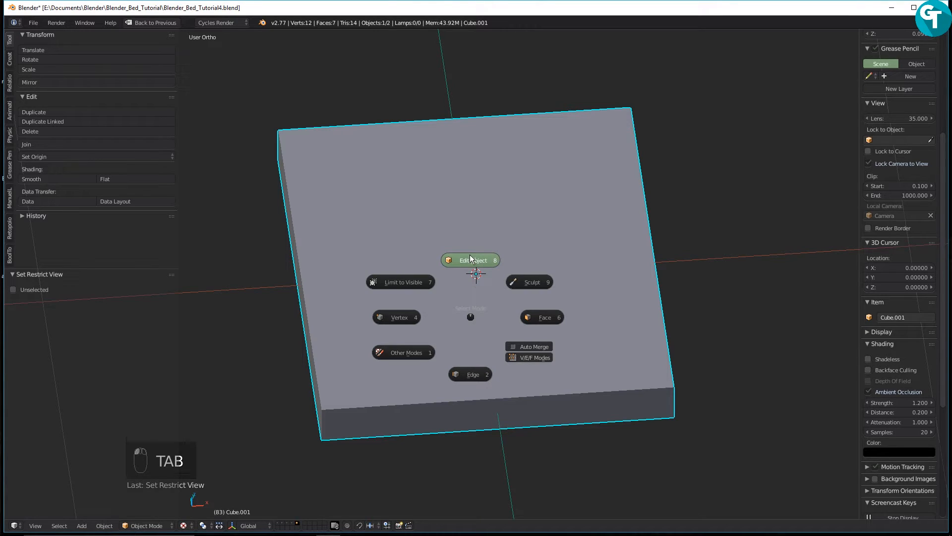
Add two loop cuts parallel to the Y axis near the slab's opposite side edges, at slide factors of about -0.943 and 0.953
key(ctrl+r)
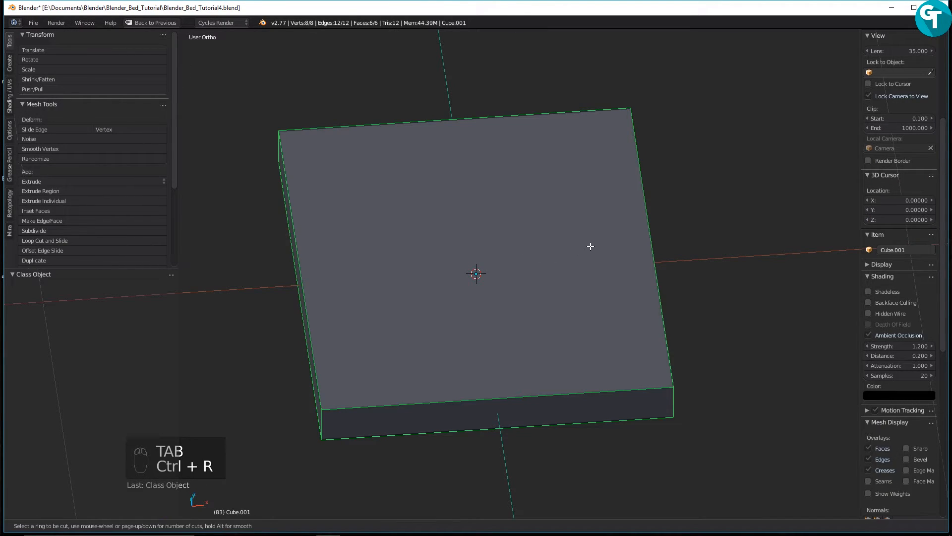
click(553, 94)
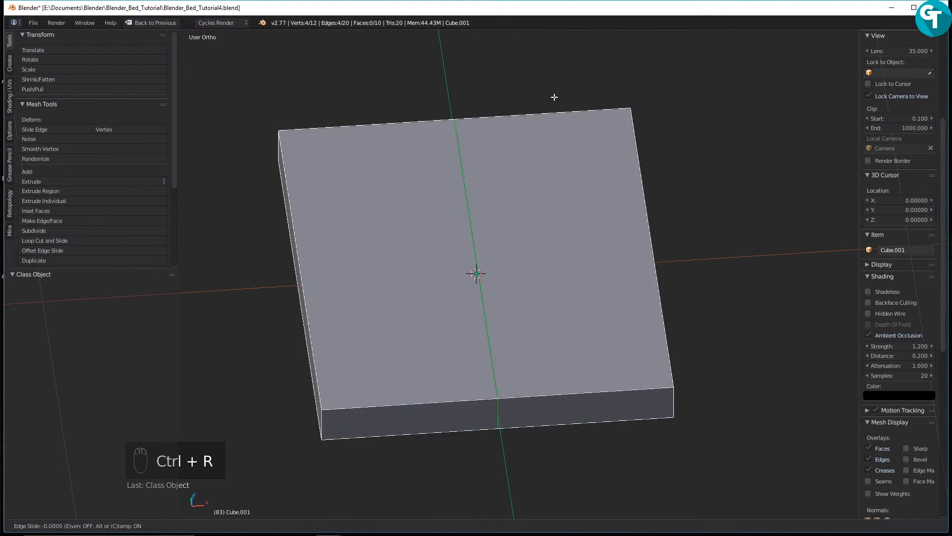
click(720, 121)
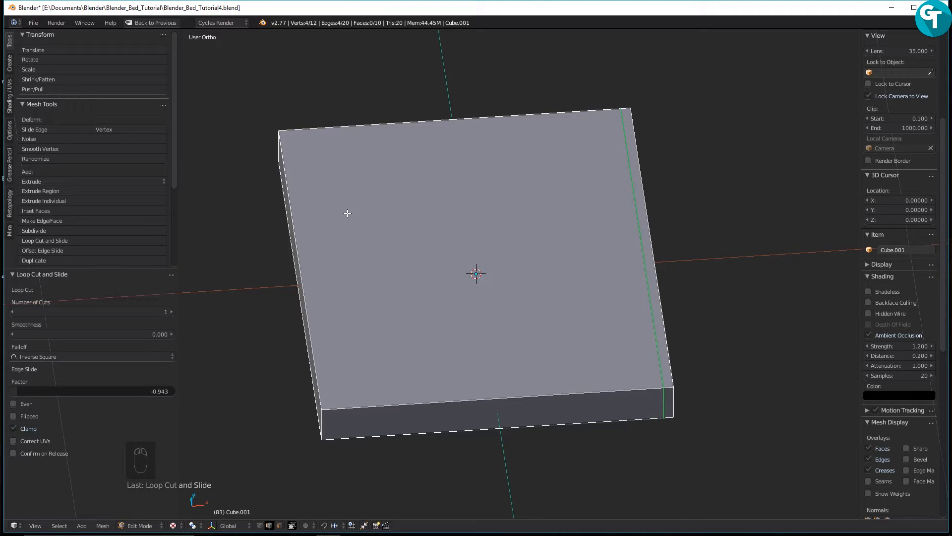
key(ctrl+r)
click(389, 135)
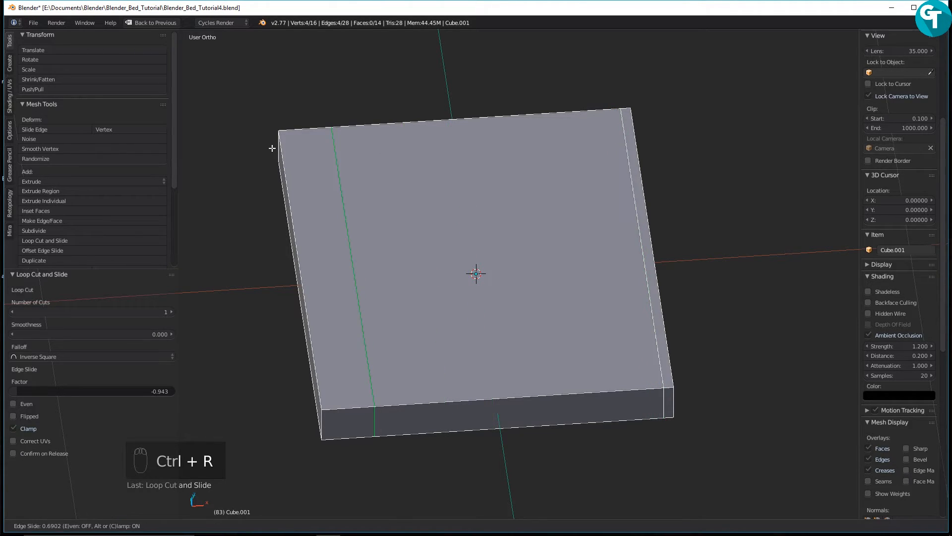
click(227, 161)
Add a loop cut parallel to the X axis near the slab's front edge, at a slide factor of about 0.940
key(ctrl+r)
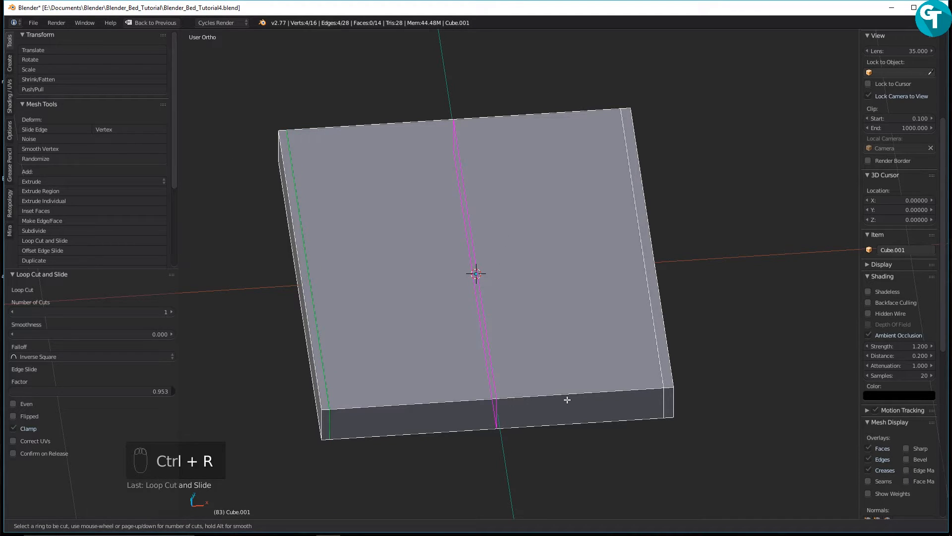
click(666, 317)
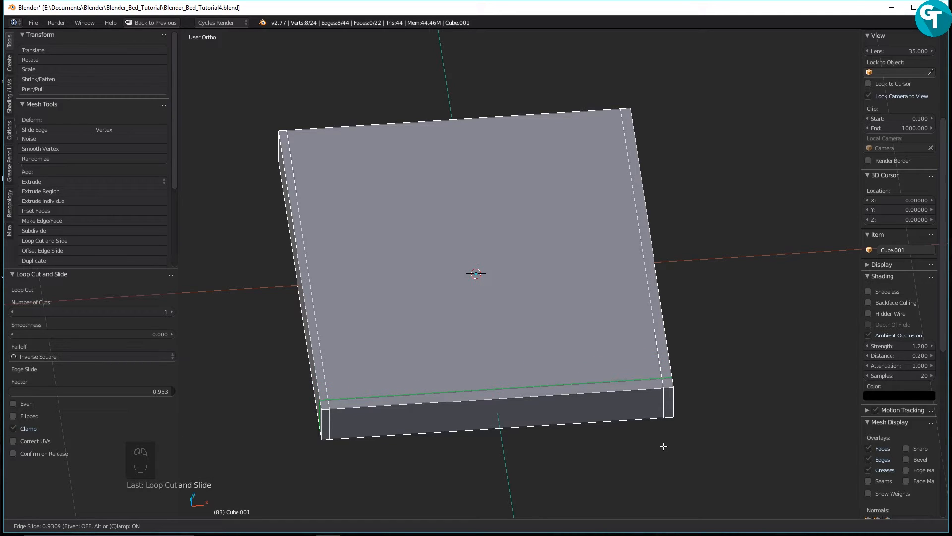
click(660, 449)
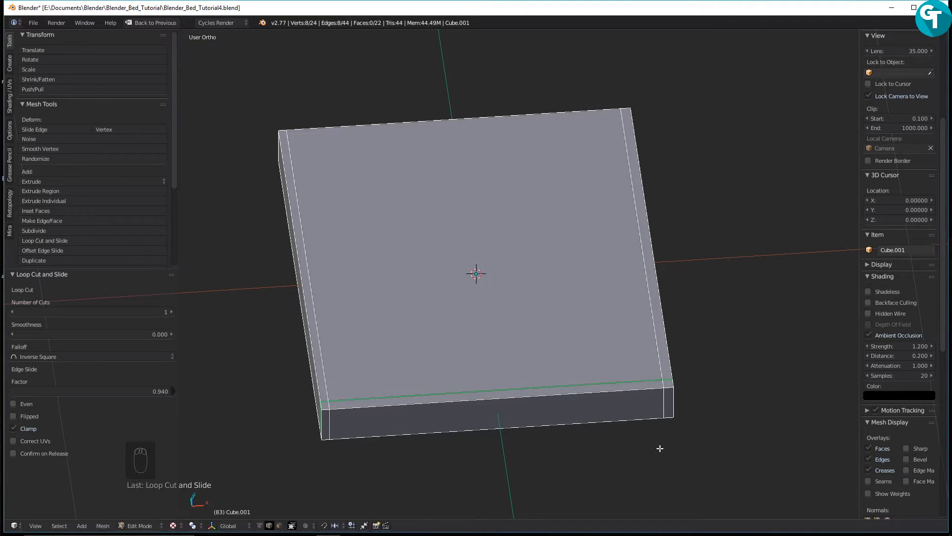
key(ctrl+r)
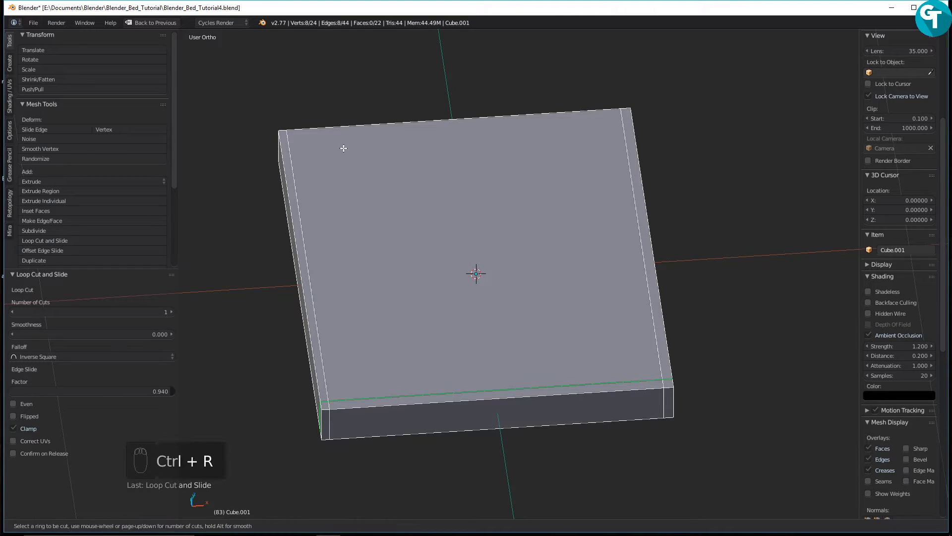
click(270, 163)
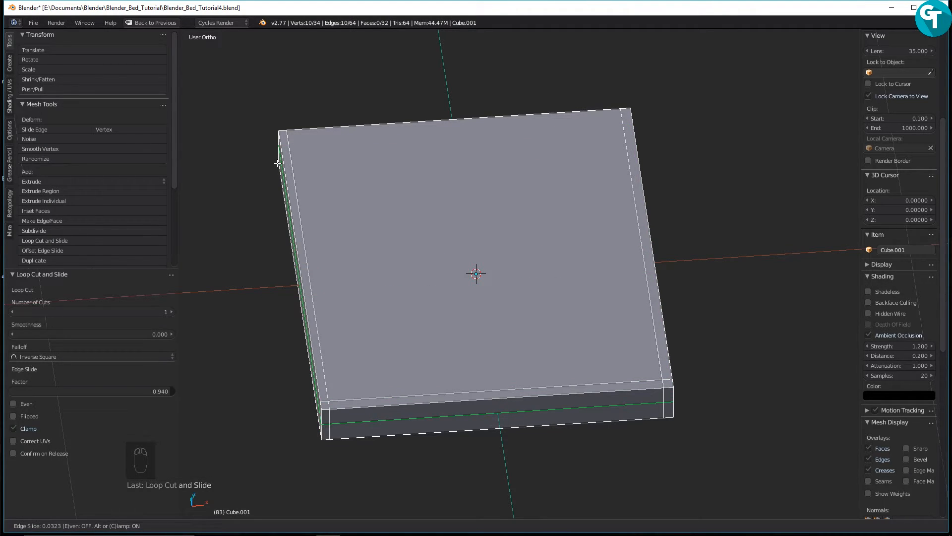
right_click(385, 163)
key(ctrl+z)
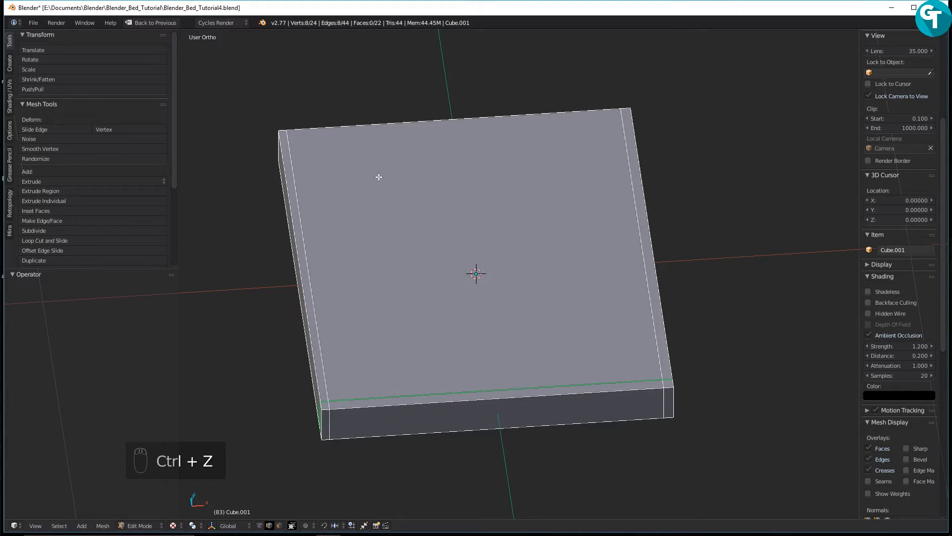
Add a loop cut parallel to the X axis near the slab's back edge, at a slide factor of about -0.949
key(ctrl+r)
click(307, 197)
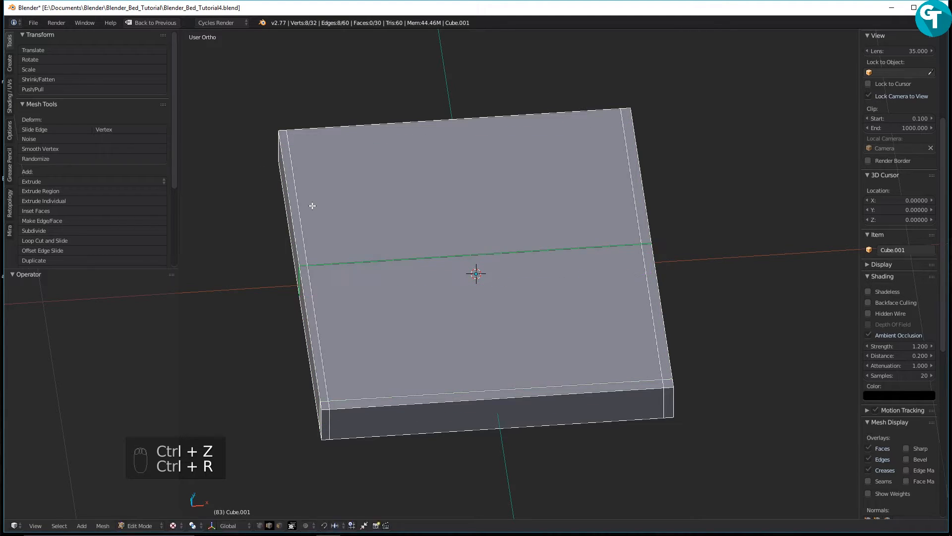
click(292, 77)
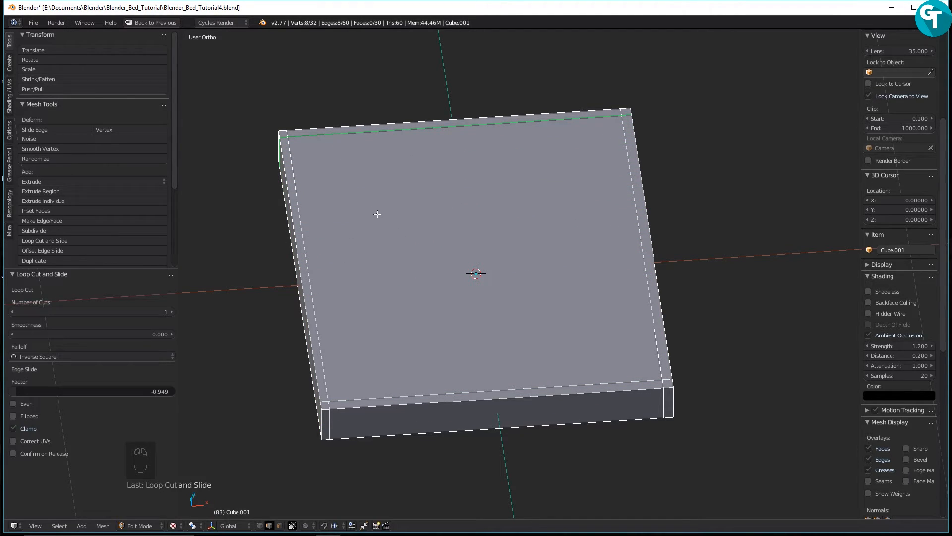
Switch to face selection and extrude the slab's large inner top face inward by about 0.042 to form a frame rim
key(Tab)
click(501, 251)
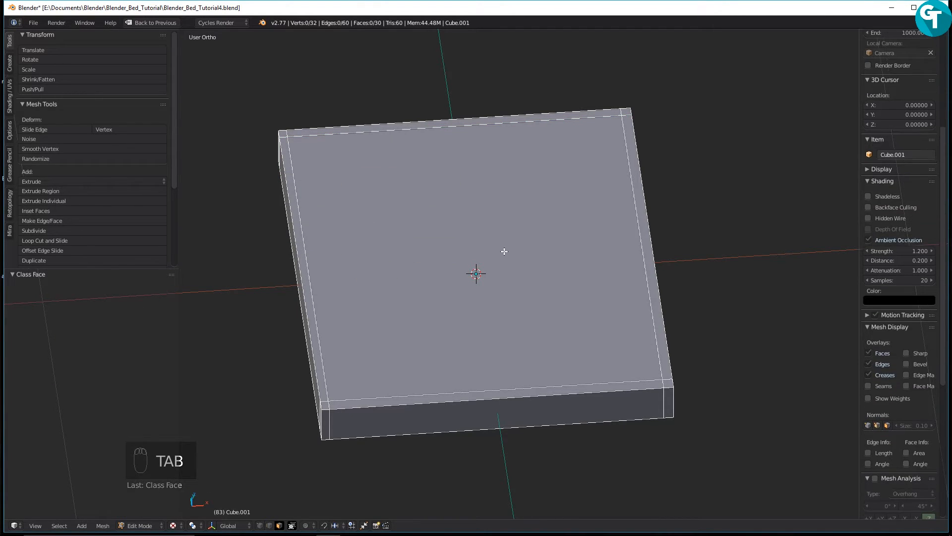
key(e)
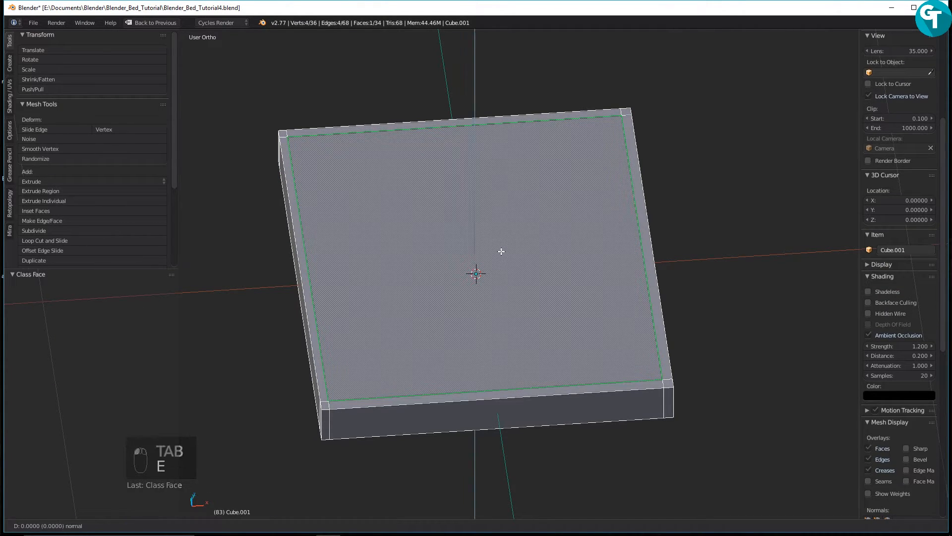
click(502, 266)
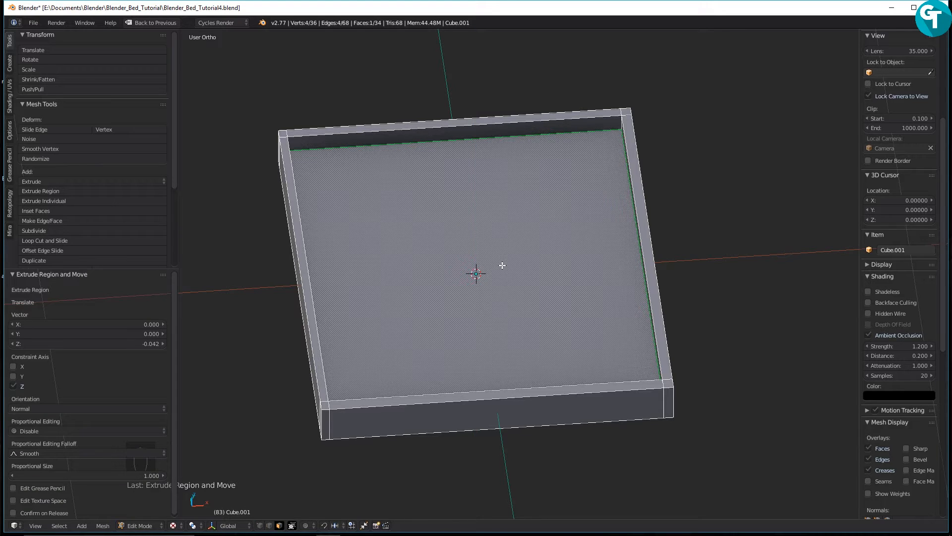
Return to Object Mode and unhide the image plane
key(grave)
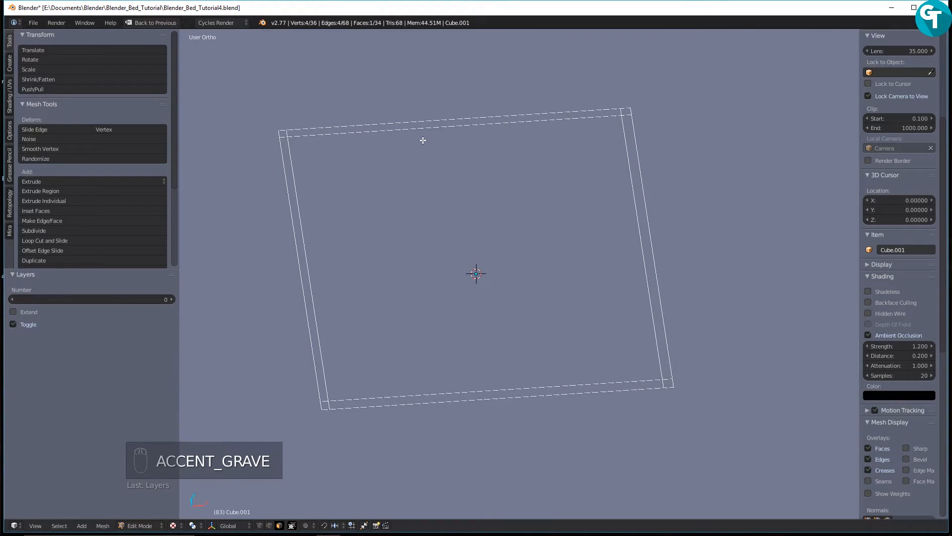
key(grave)
key(Tab)
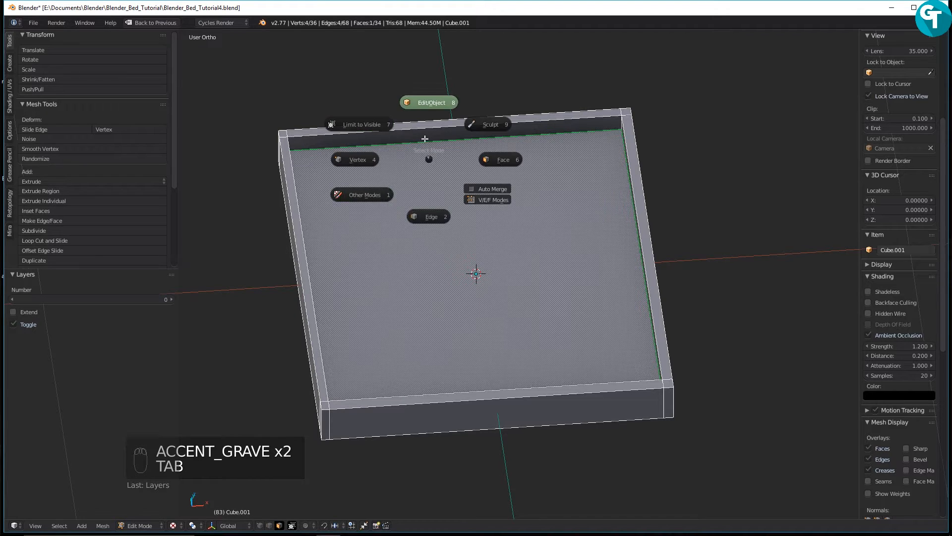
click(426, 111)
scroll(447, 191, down, 3)
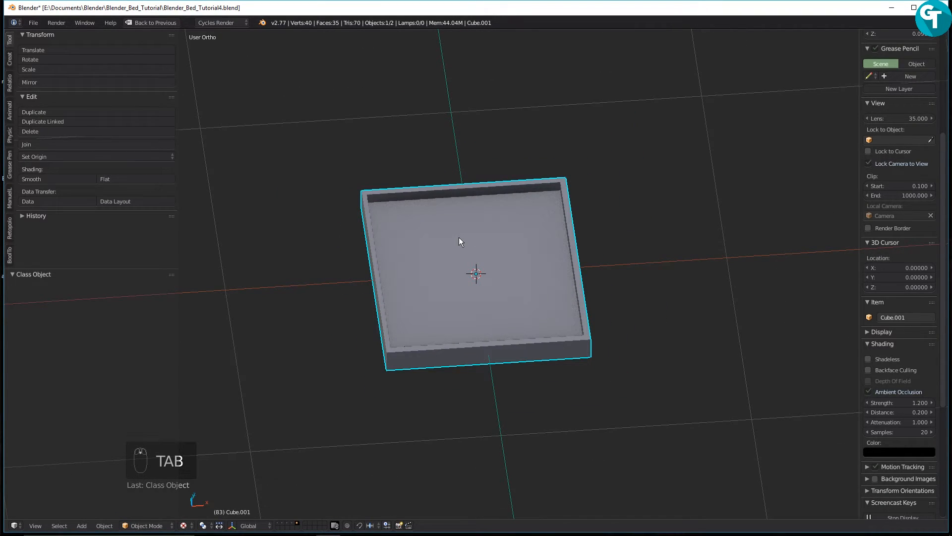
key(alt+h)
scroll(471, 243, down, 1)
scroll(472, 244, up, 3)
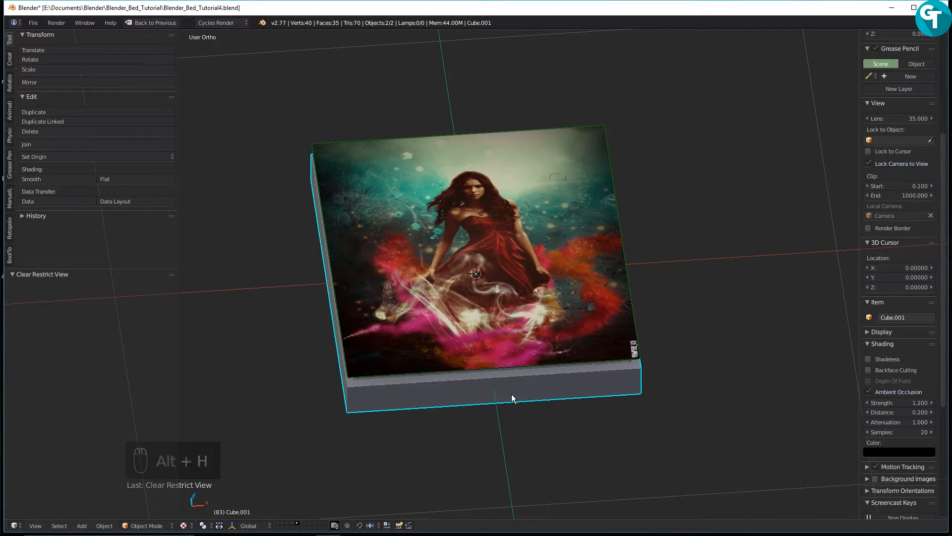
middle_drag(511, 389, 508, 403)
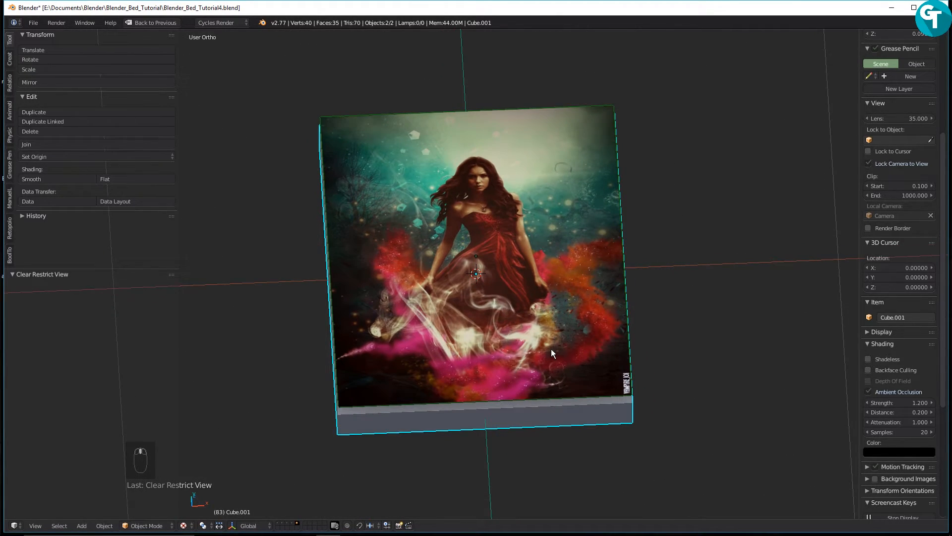
Select only the frame and widen it by a factor of about 1.045 along X
key(s)
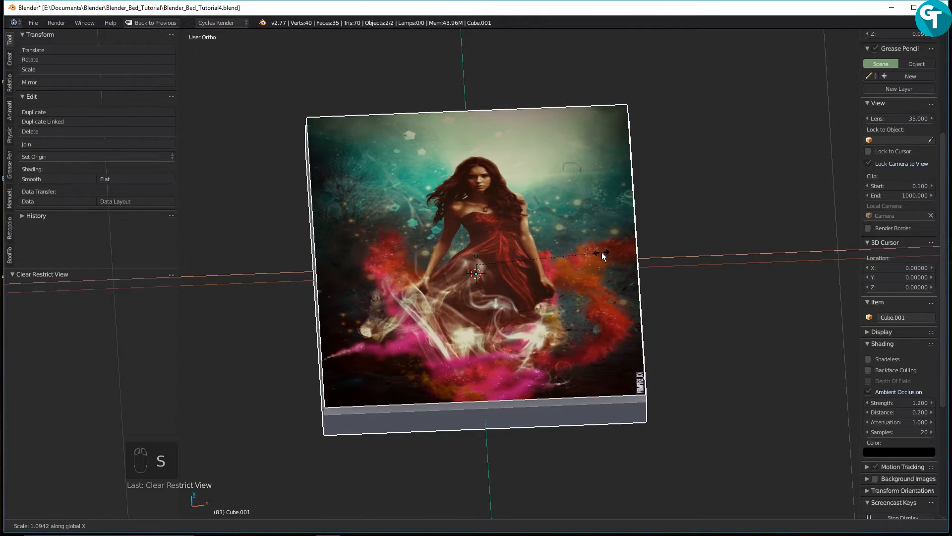
right_click(602, 252)
right_click(544, 416)
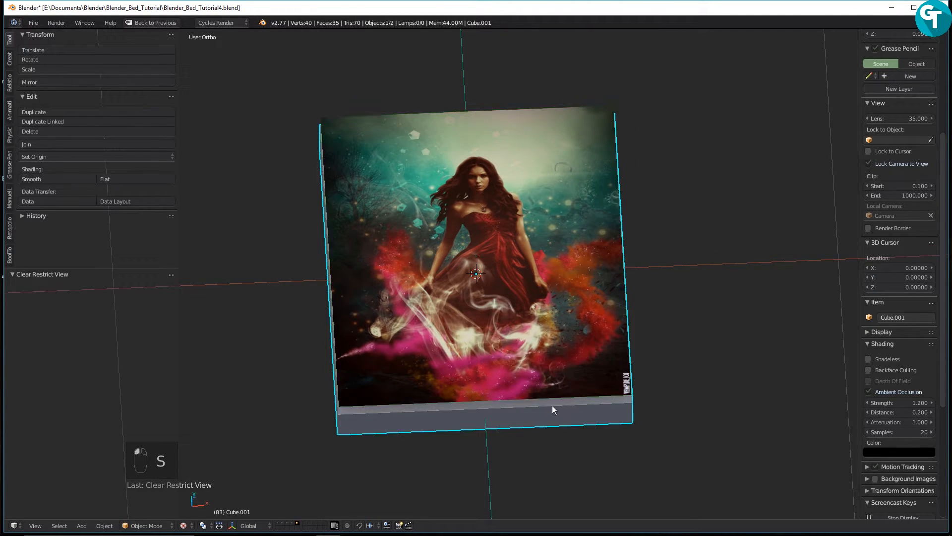
key(s)
key(x)
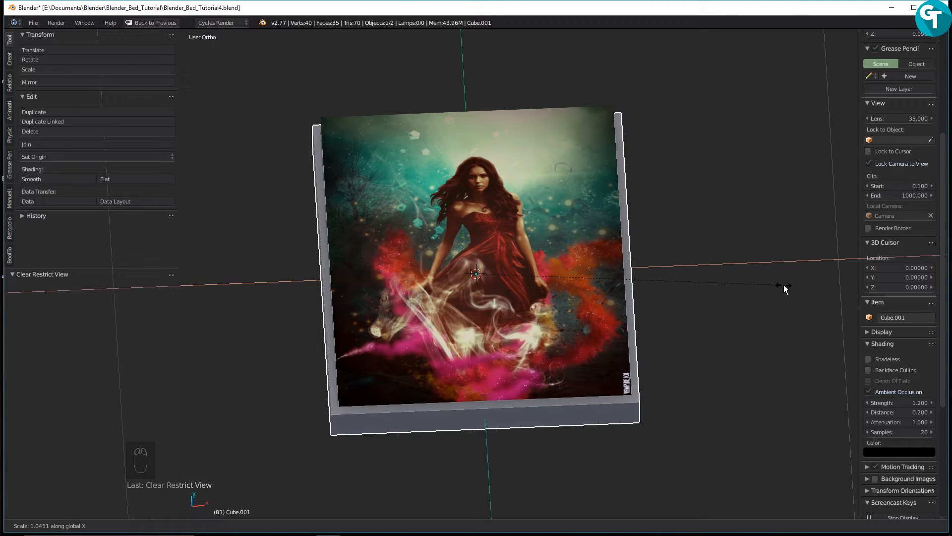
click(782, 285)
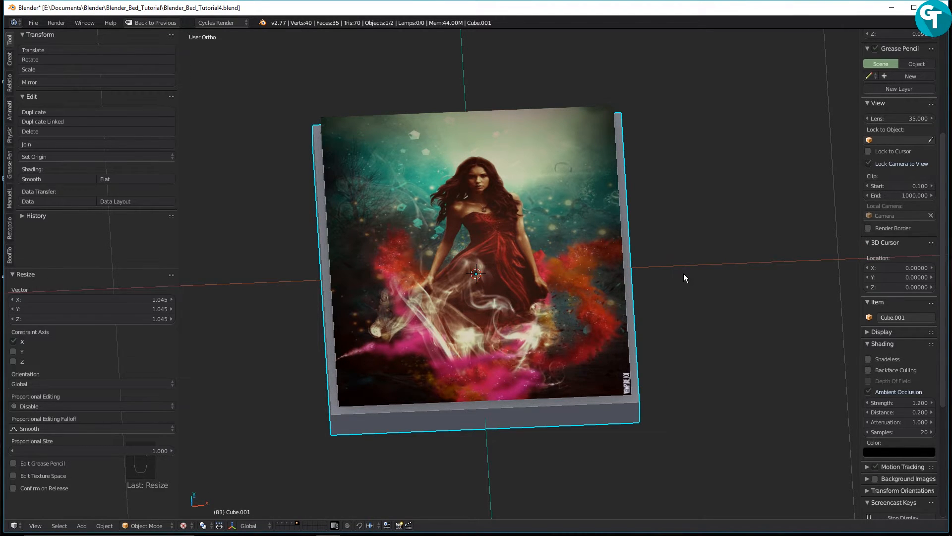
In wireframe top view, lengthen the frame by a factor of about 1.061 along Y
key(KP_7)
key(z)
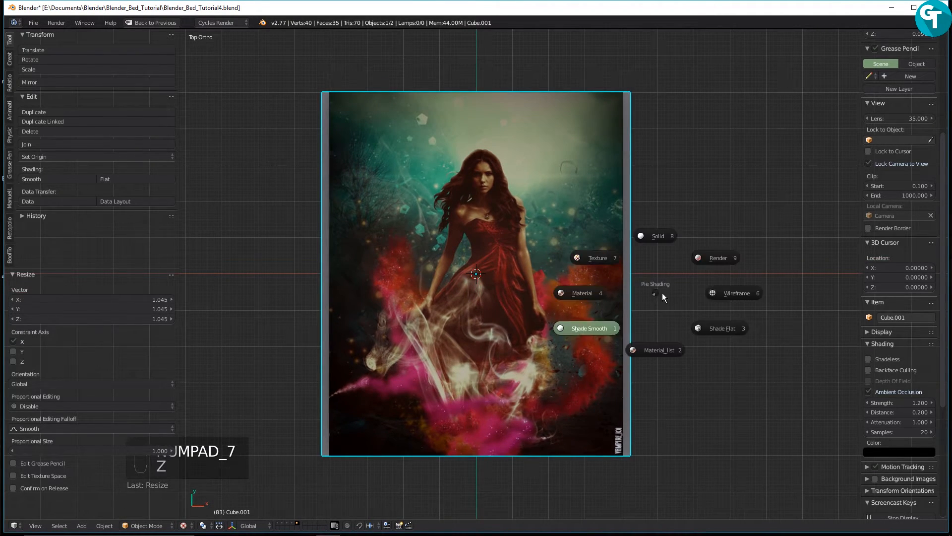
click(791, 299)
scroll(655, 268, up, 1)
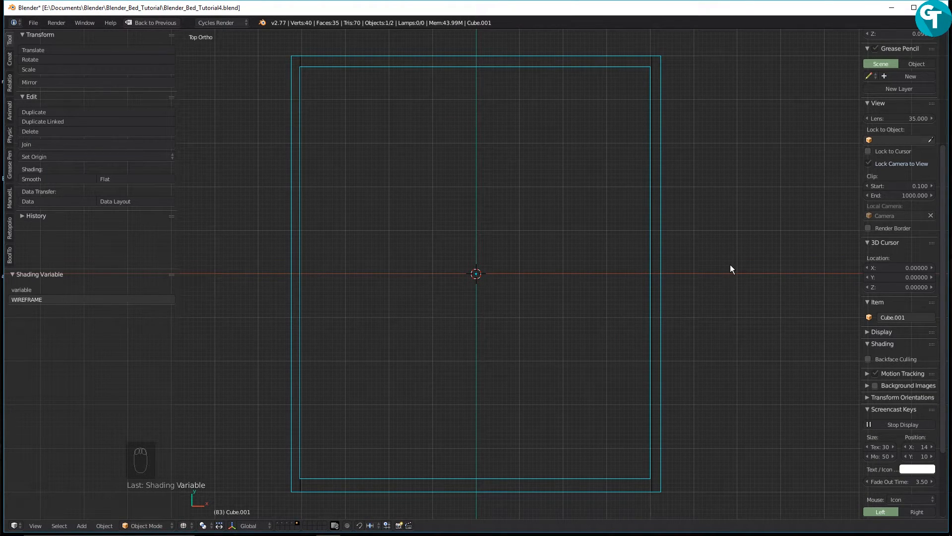
key(s)
key(y)
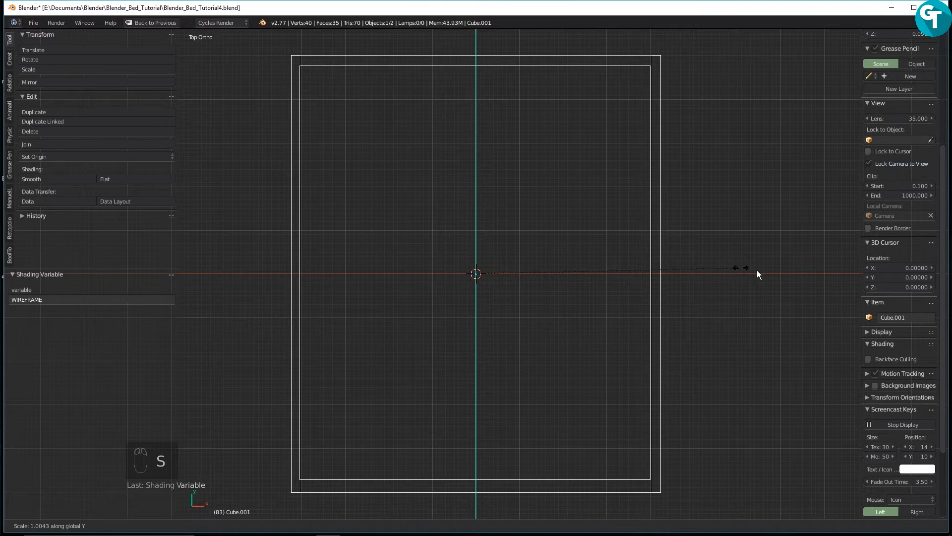
click(877, 140)
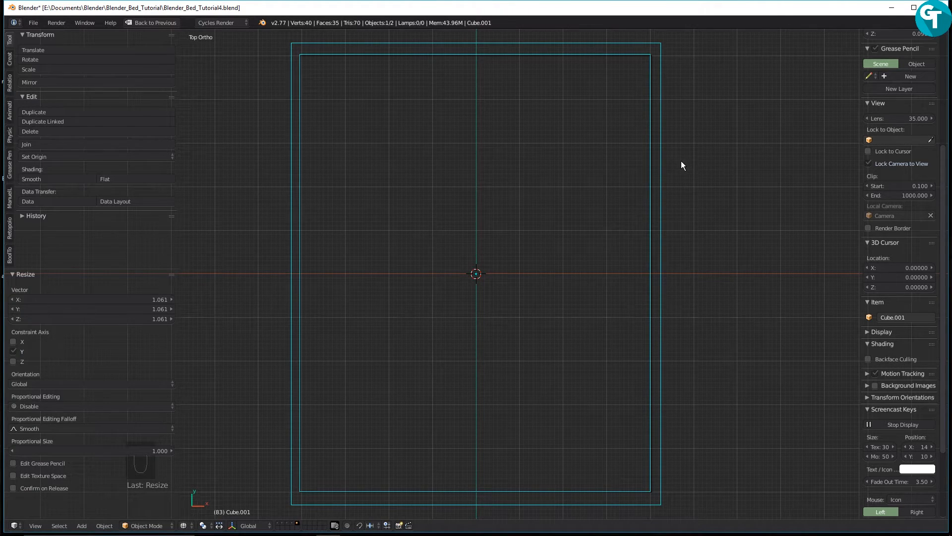
Switch to textured shading and lower the image plane about 0.049 along Z into the frame's recess
key(z)
click(618, 195)
mouse_move(603, 252)
middle_down()
mouse_move(678, 270)
mouse_move(621, 234)
mouse_move(603, 210)
middle_up()
key(z)
click(604, 213)
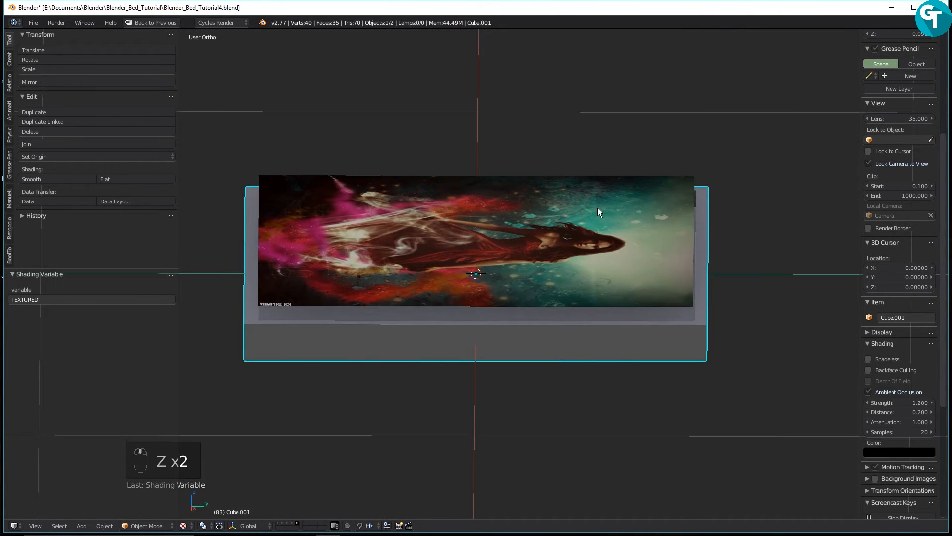
key(g)
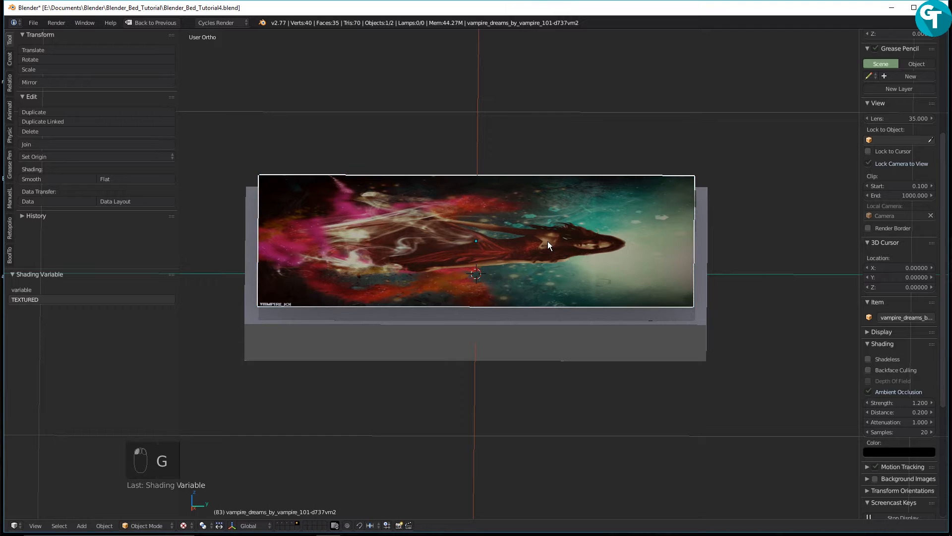
key(z)
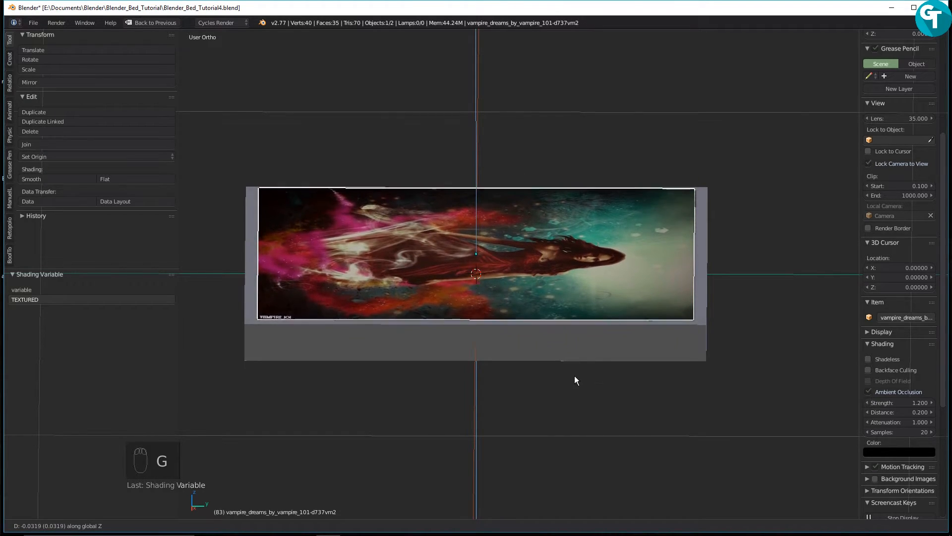
click(566, 438)
middle_drag(555, 419, 673, 363)
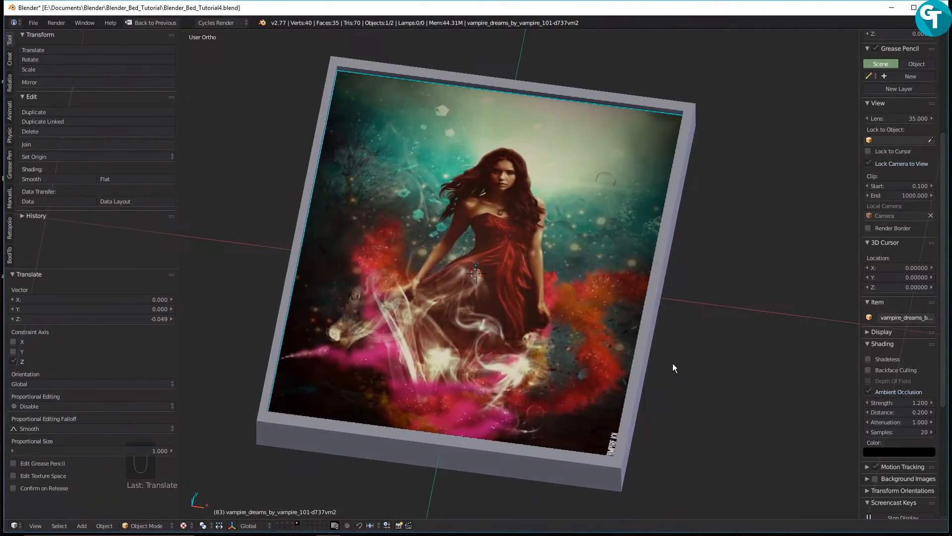
Select the frame and the image plane together and move them about -1.527 along X, away from the origin
scroll(623, 263, down, 3)
shift+right_click(587, 259)
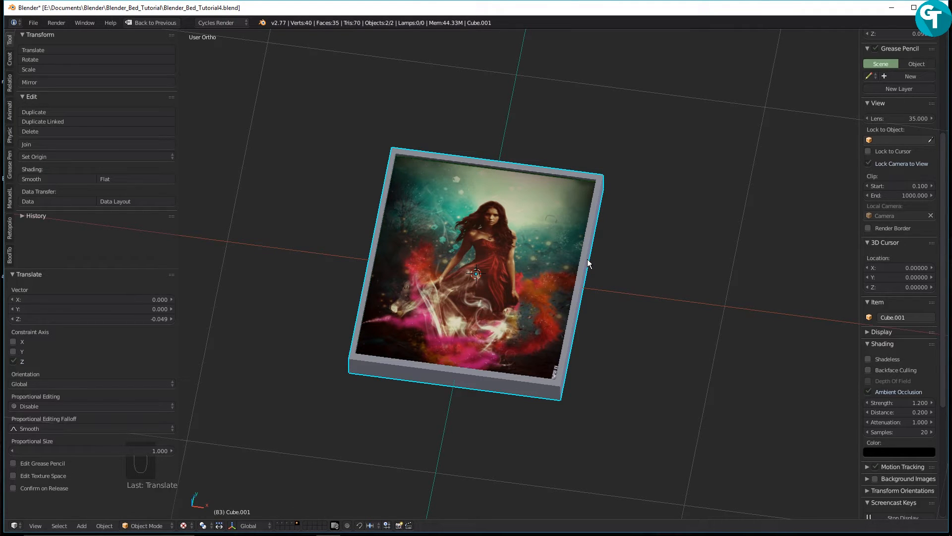
right_click(588, 259)
scroll(620, 283, down, 3)
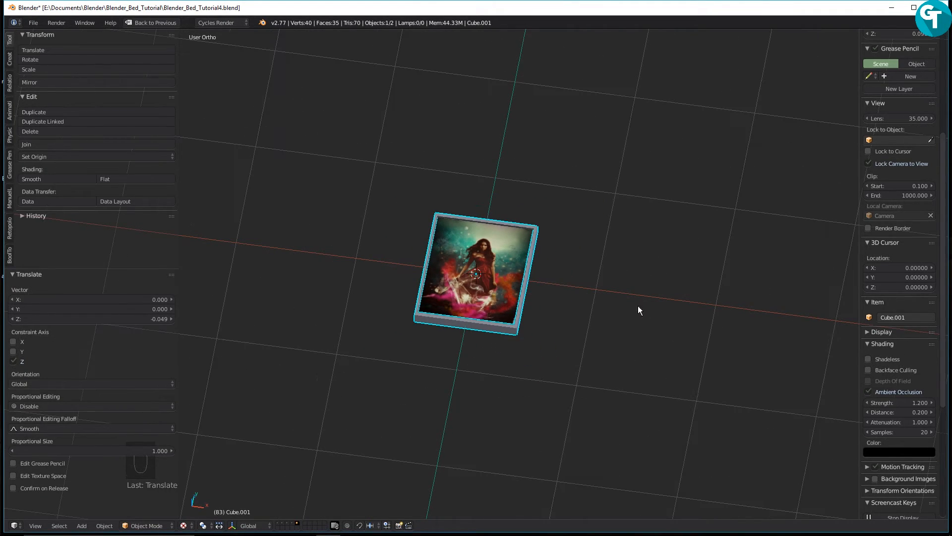
scroll(584, 301, down, 3)
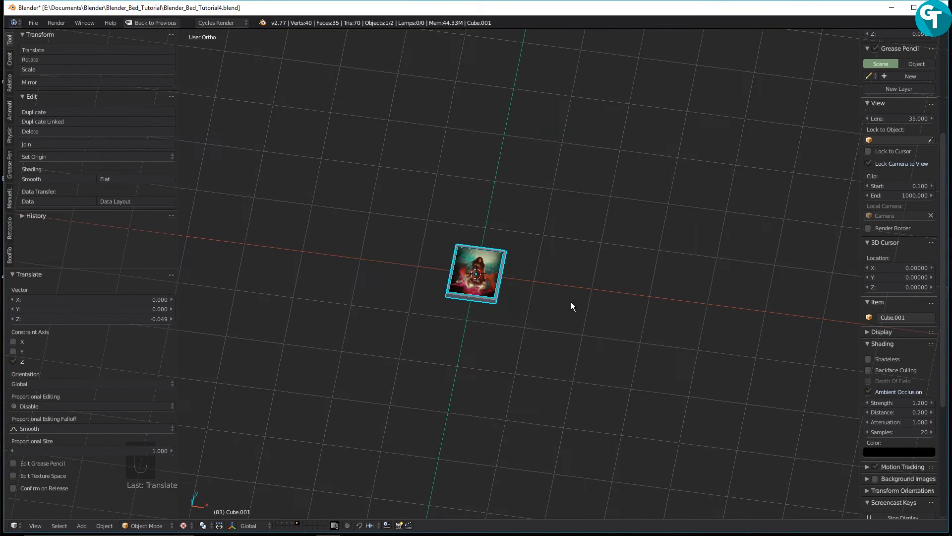
scroll(507, 284, up, 4)
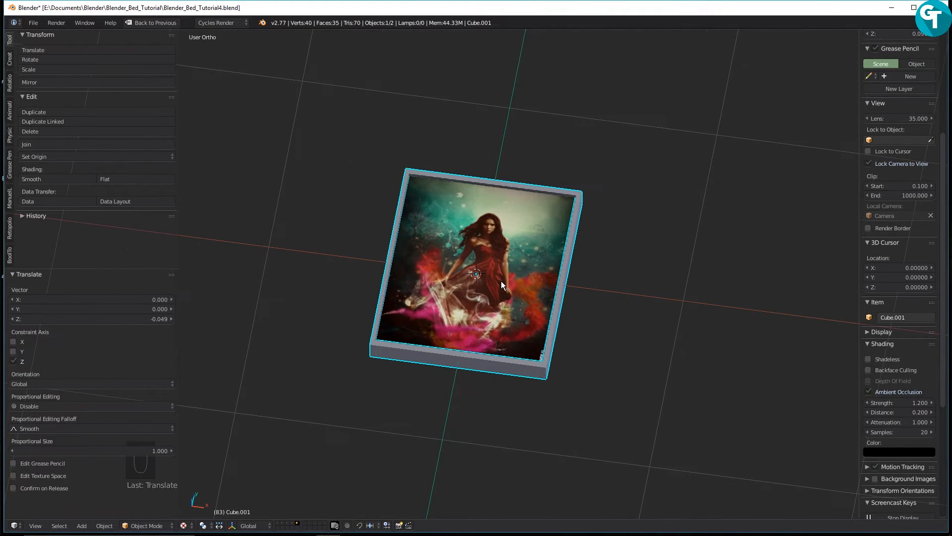
shift+right_click(516, 237)
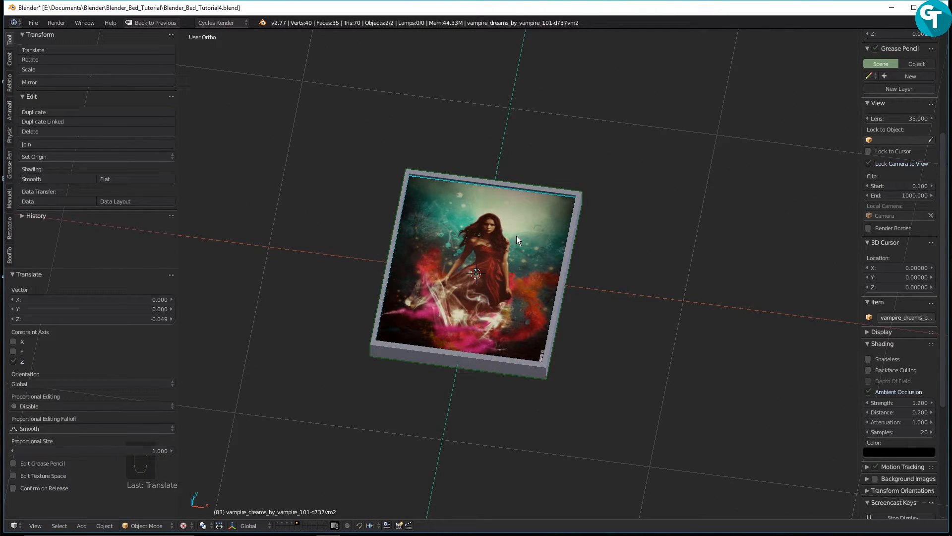
key(g)
key(x)
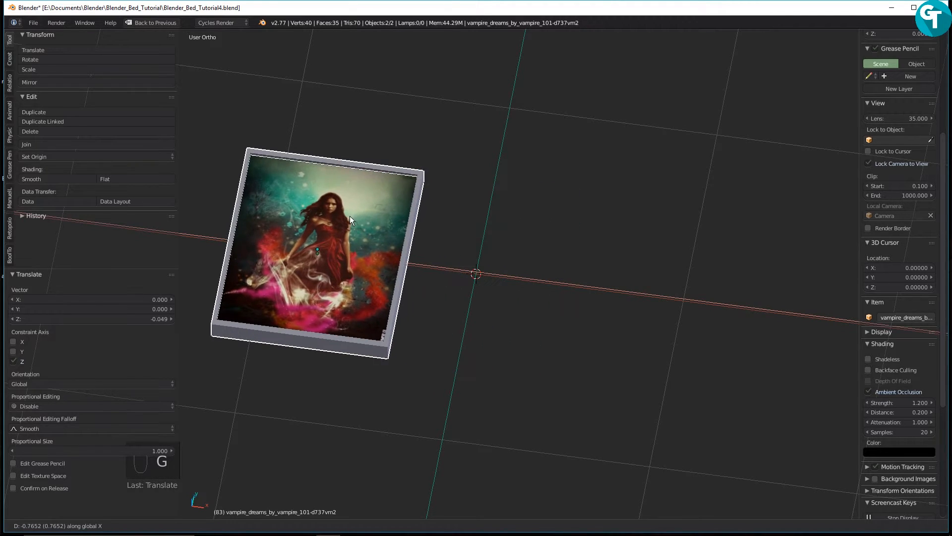
click(198, 201)
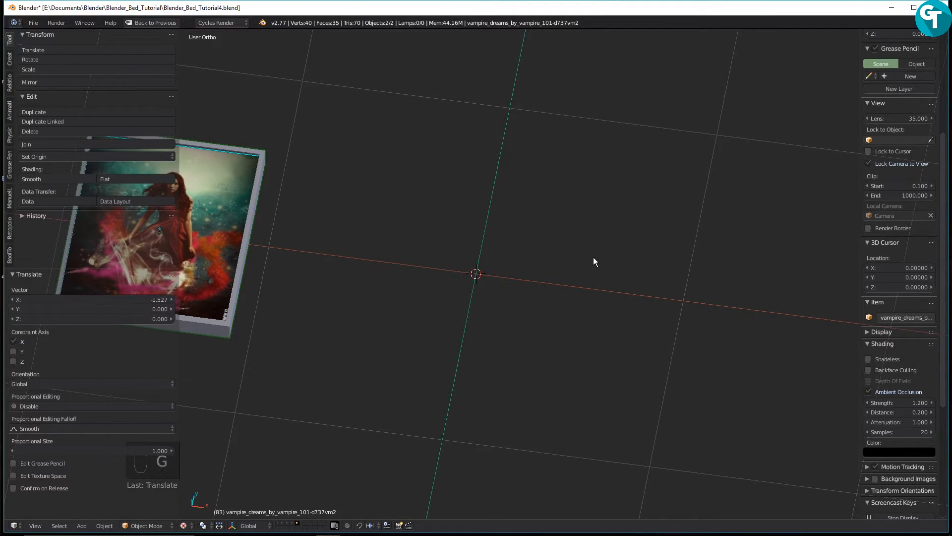
Import Hope_Poster.png from the Blender_Bed_Tutorial folder as an image plane at the origin
key(shift+a)
mouse_move(476, 275)
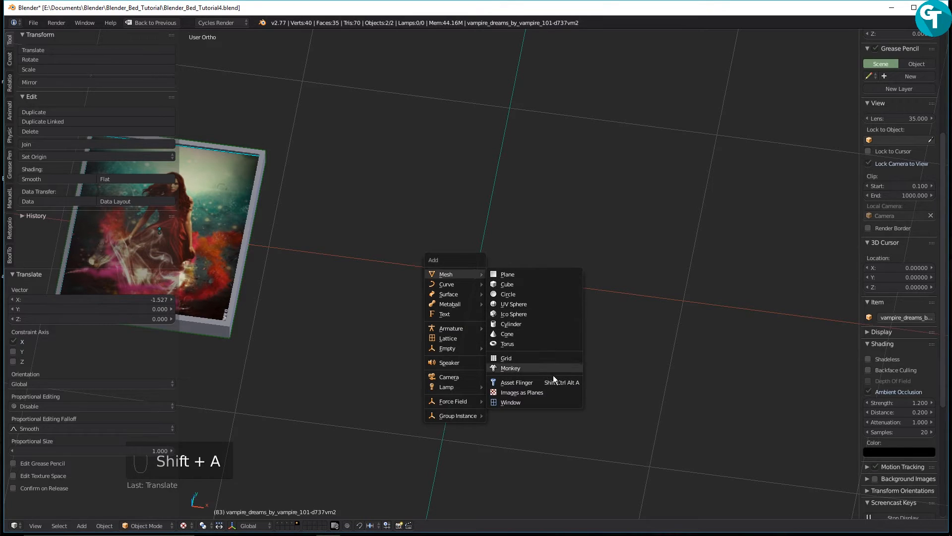
click(558, 392)
click(540, 84)
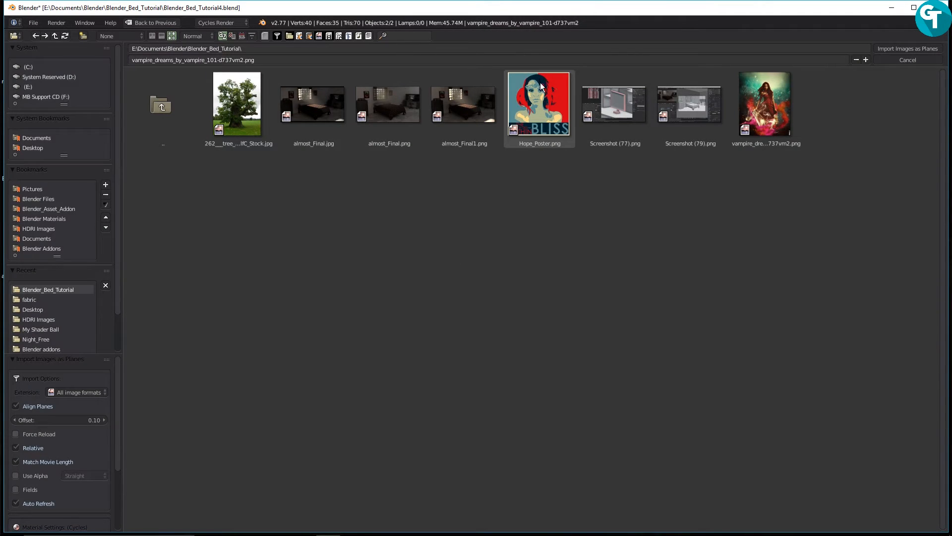
click(888, 49)
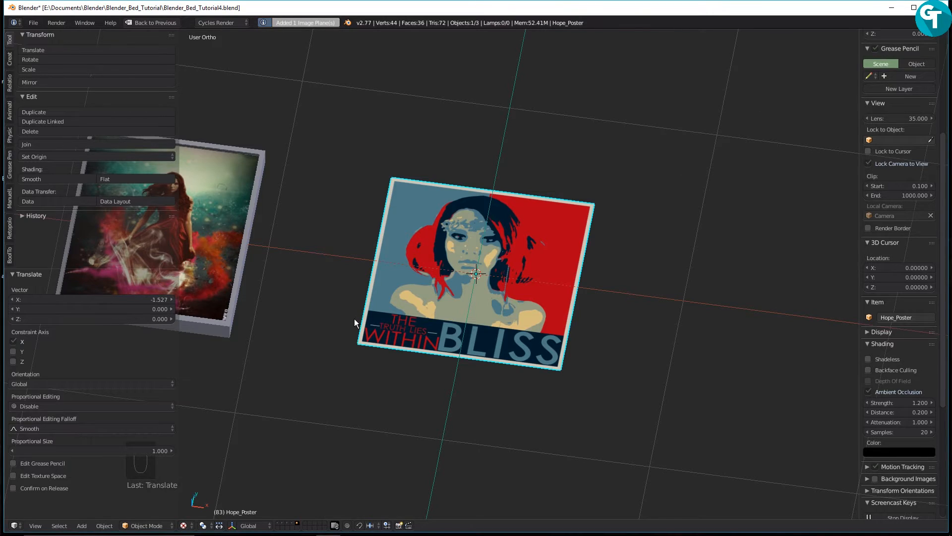
Duplicate the existing picture frame and move the copy about 1.522 along X onto the poster plane
right_click(280, 283)
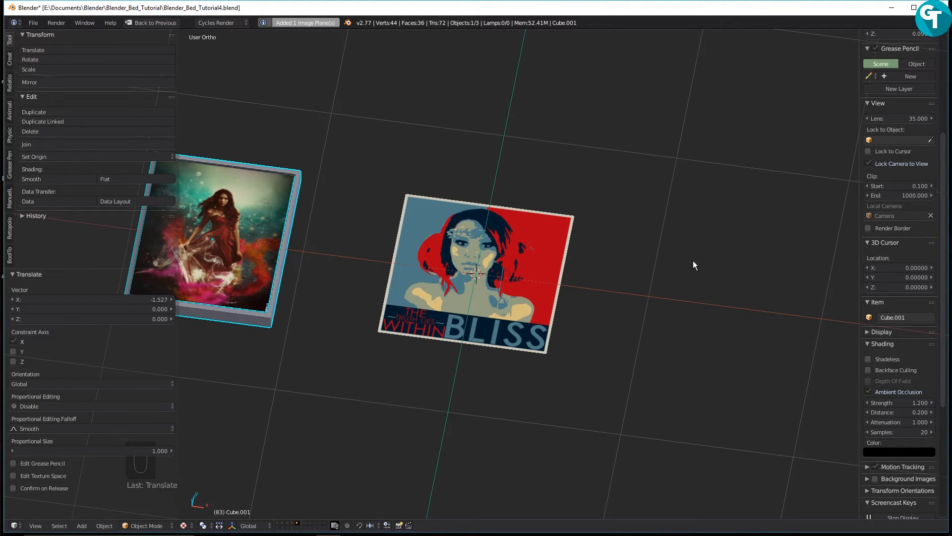
key(shift+d)
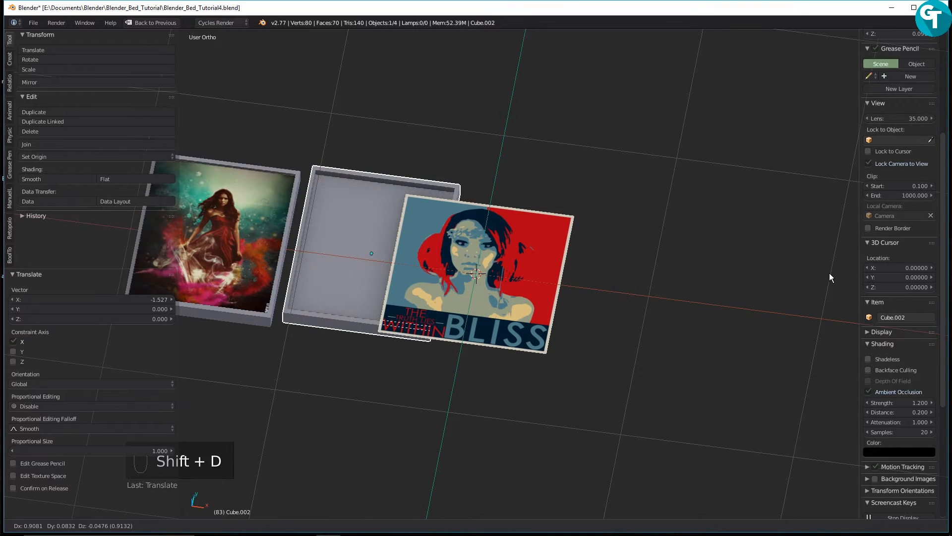
key(x)
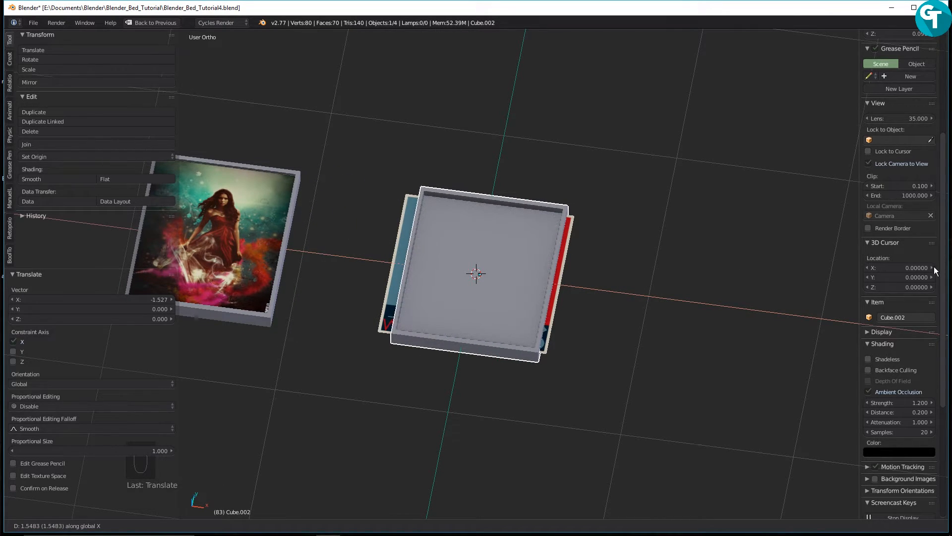
click(893, 260)
Widen the duplicated frame by a factor of about 1.180 along X and check its fit around the poster in wireframe shading
key(s)
key(x)
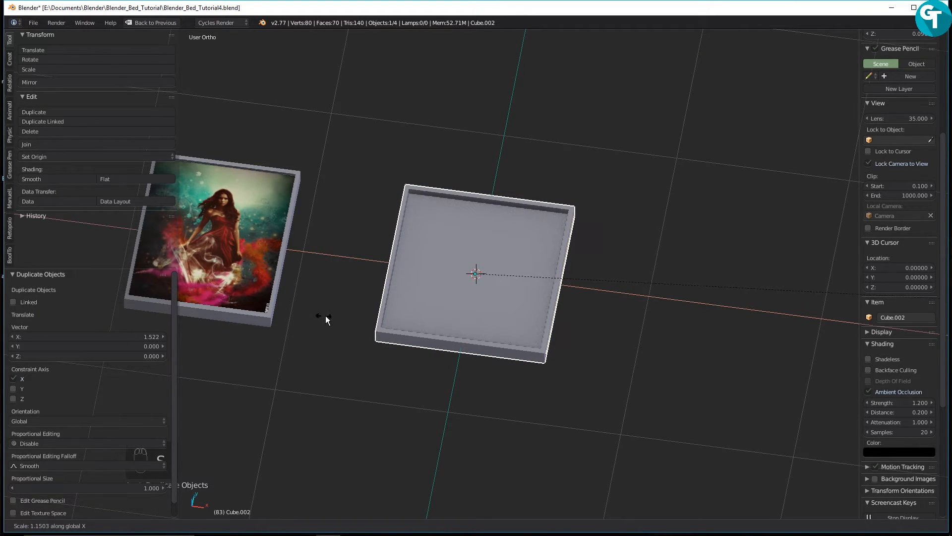
click(418, 323)
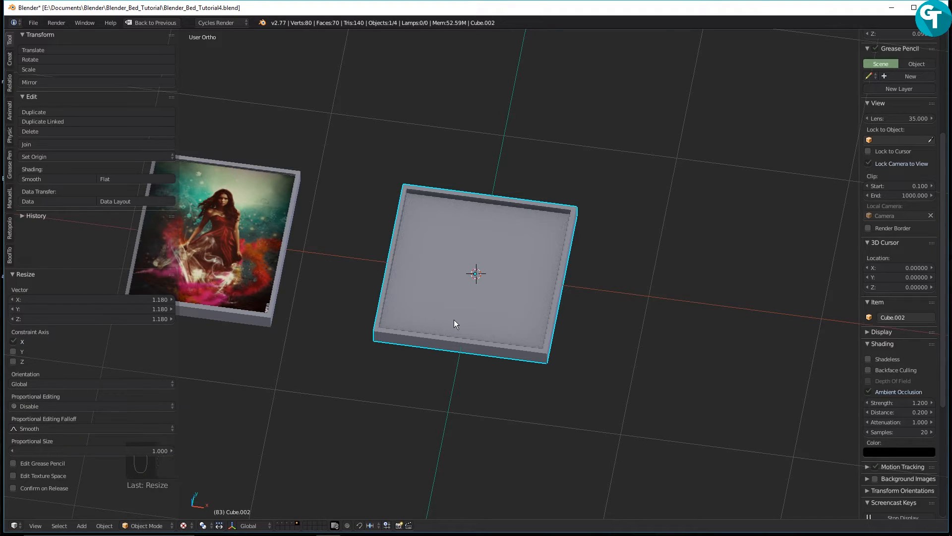
key(z)
click(546, 320)
mouse_move(504, 270)
middle_down()
mouse_move(510, 344)
mouse_move(489, 321)
middle_up()
Return to textured shading and raise the poster plane about 0.029 along Z within the new frame's recess
key(z)
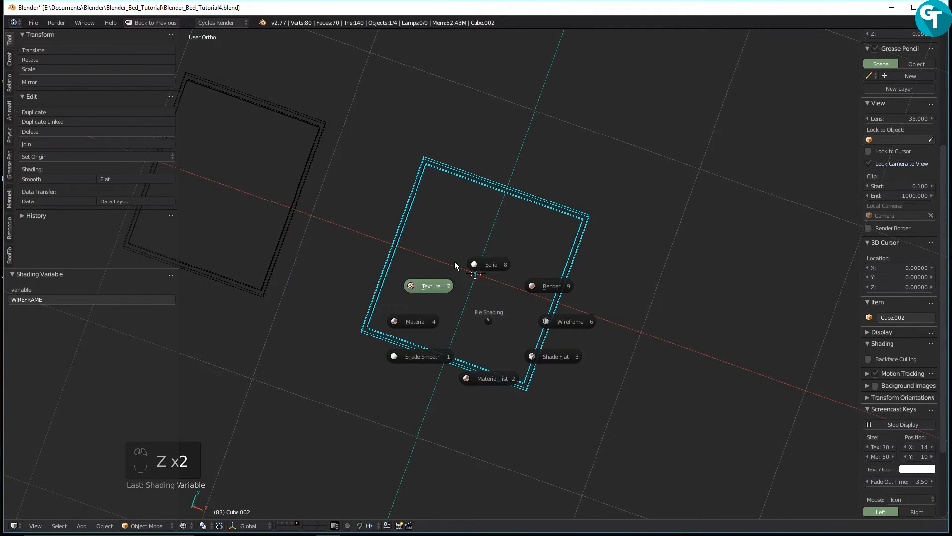
click(439, 285)
mouse_move(528, 292)
middle_down()
mouse_move(507, 289)
mouse_move(441, 215)
middle_up()
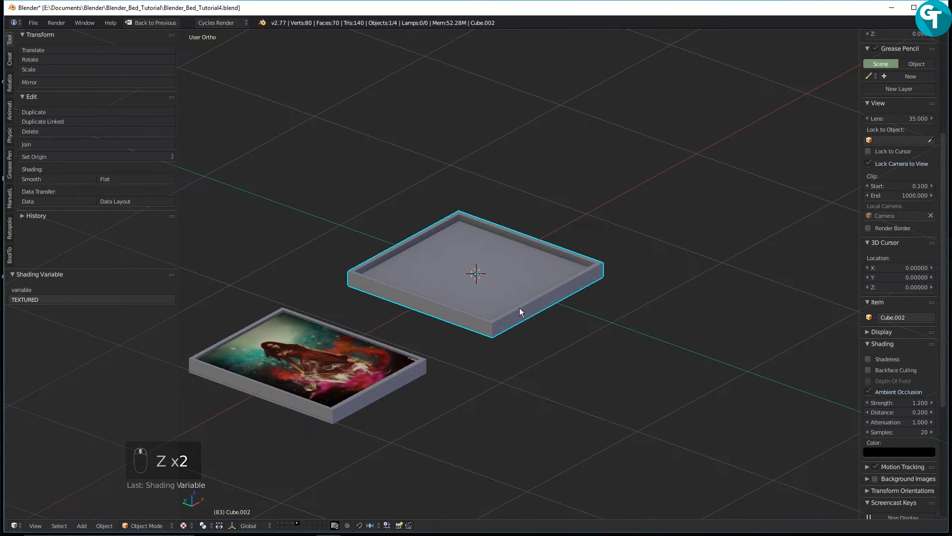
right_click(443, 306)
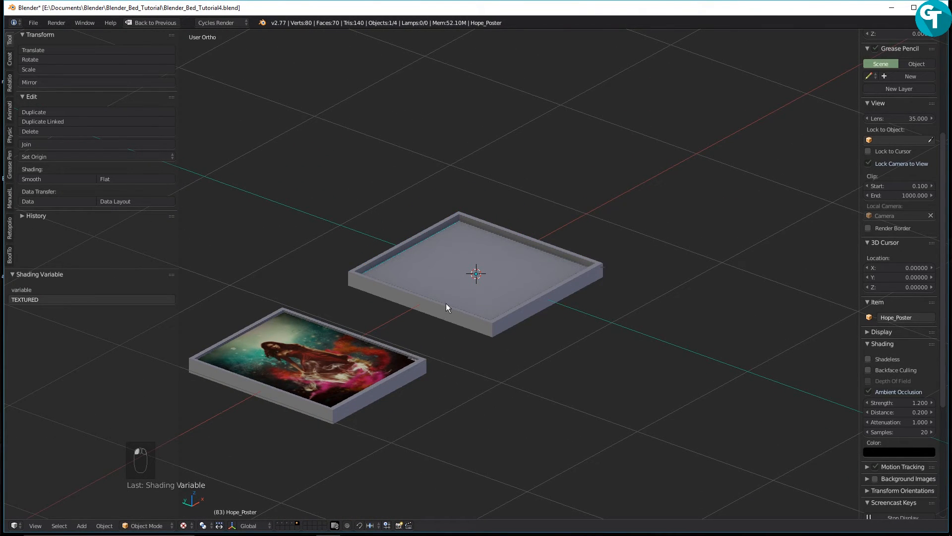
key(g)
key(z)
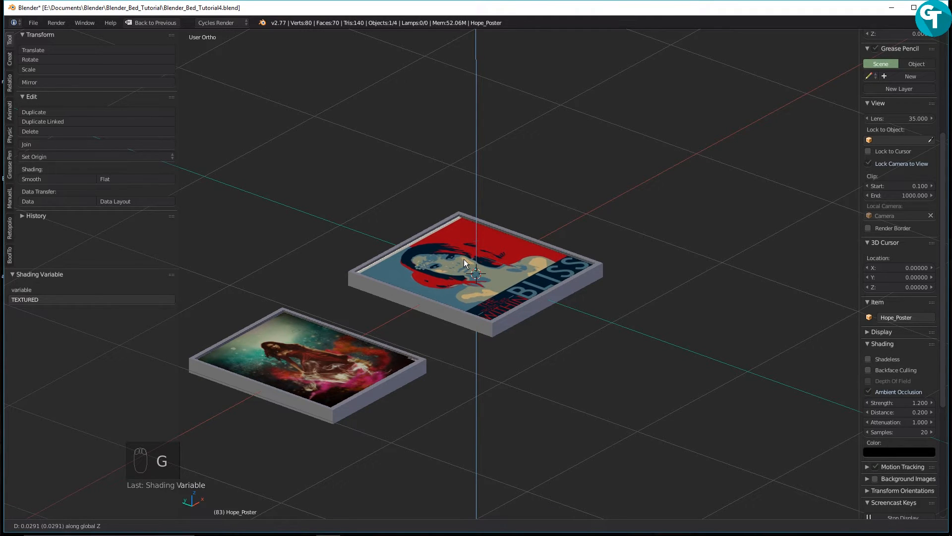
click(463, 259)
Select the frame around the poster and rename it Picture.Frame02
middle_drag(463, 259, 433, 328)
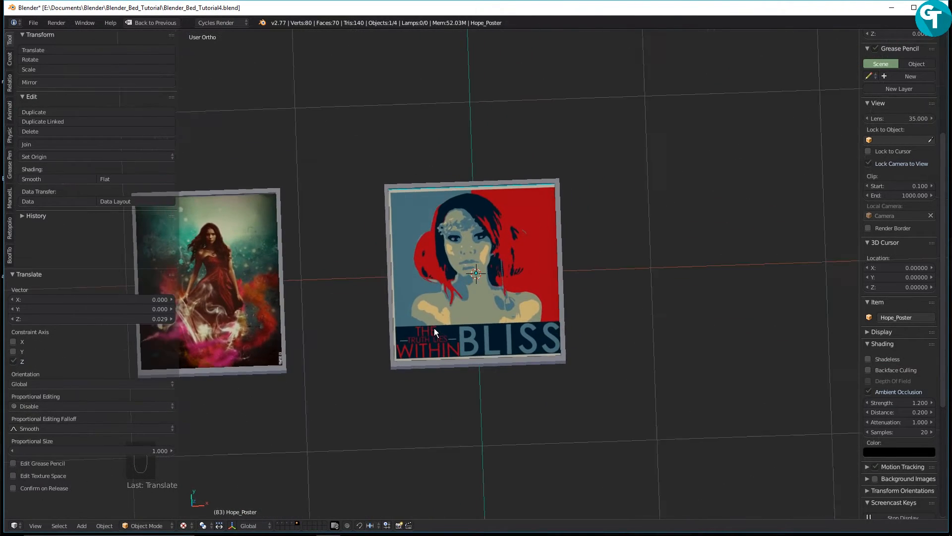
right_click(501, 182)
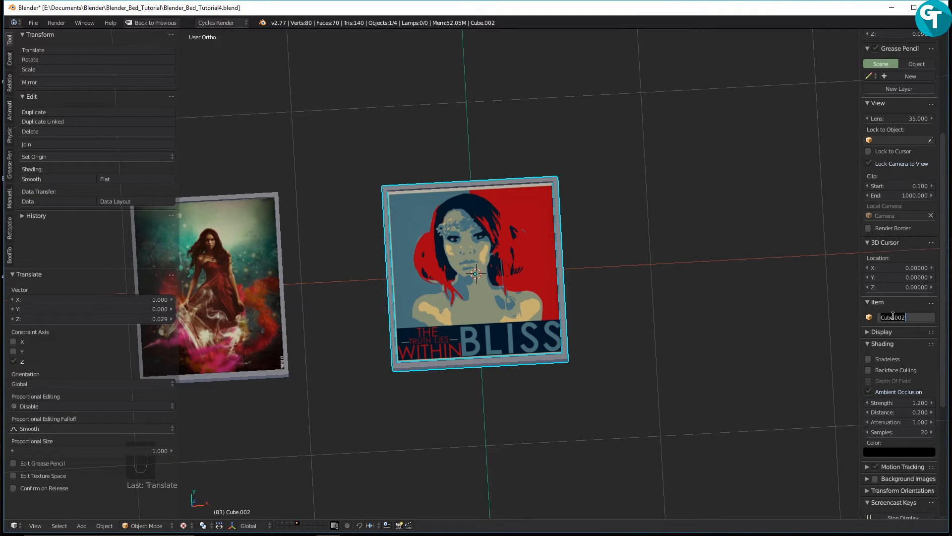
text(Pictur)
key(Return)
scroll(894, 315, up, 1)
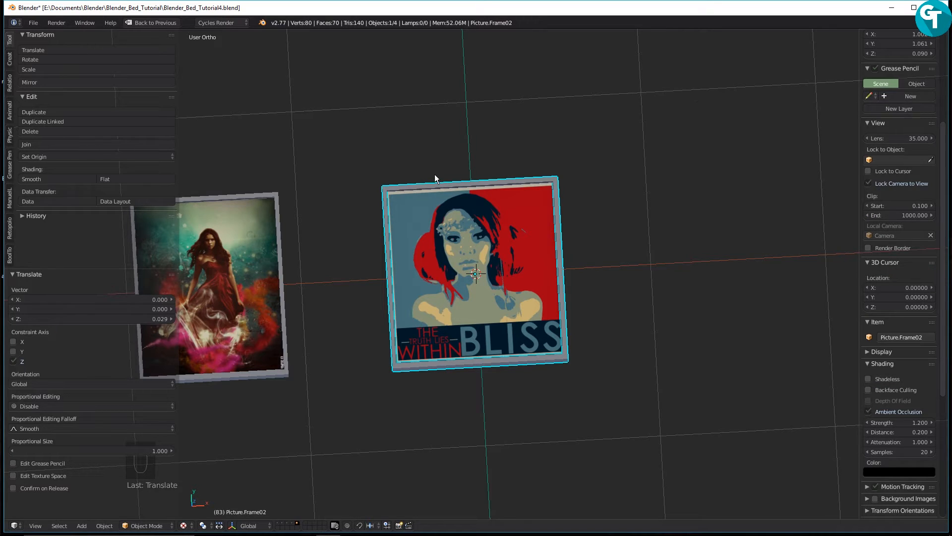
Rename the frame around the red-dress woman's picture to Picture.Frame01
right_click(236, 194)
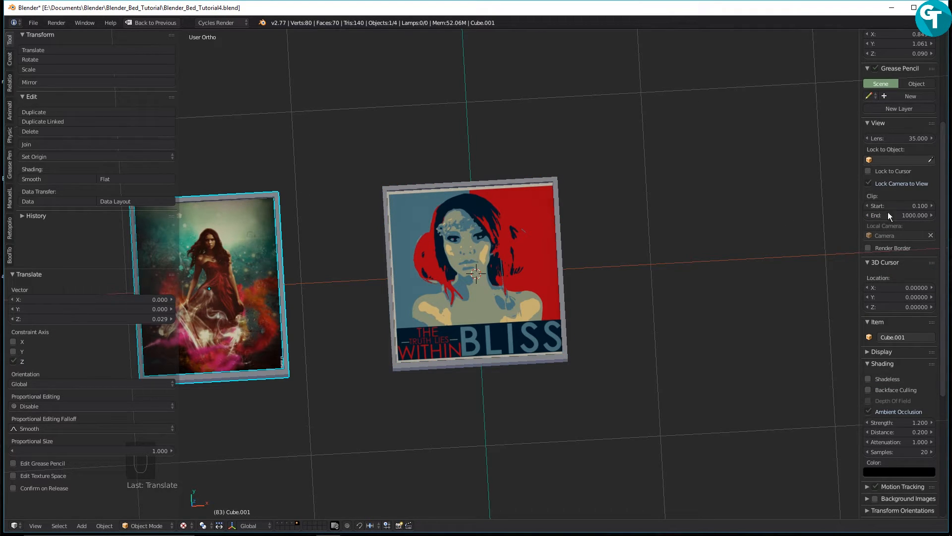
click(889, 340)
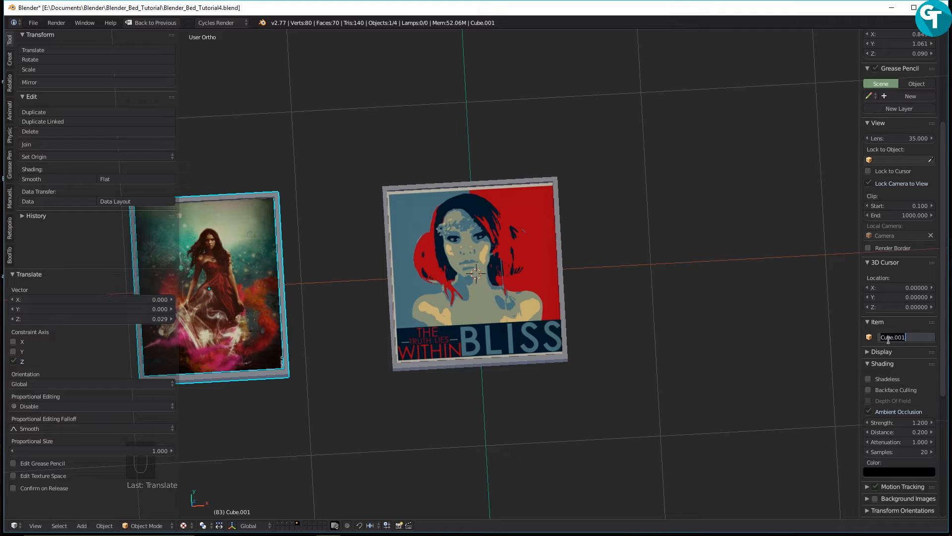
text(Picture.Frame01)
key(Return)
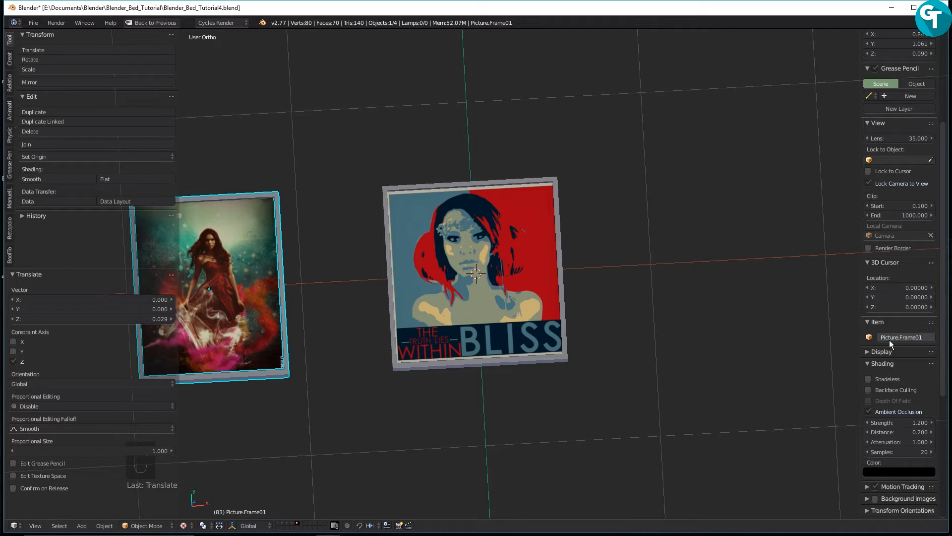
Put Picture.Frame01 and its red-dress image into a new group named Picture01
shift+right_click(278, 281)
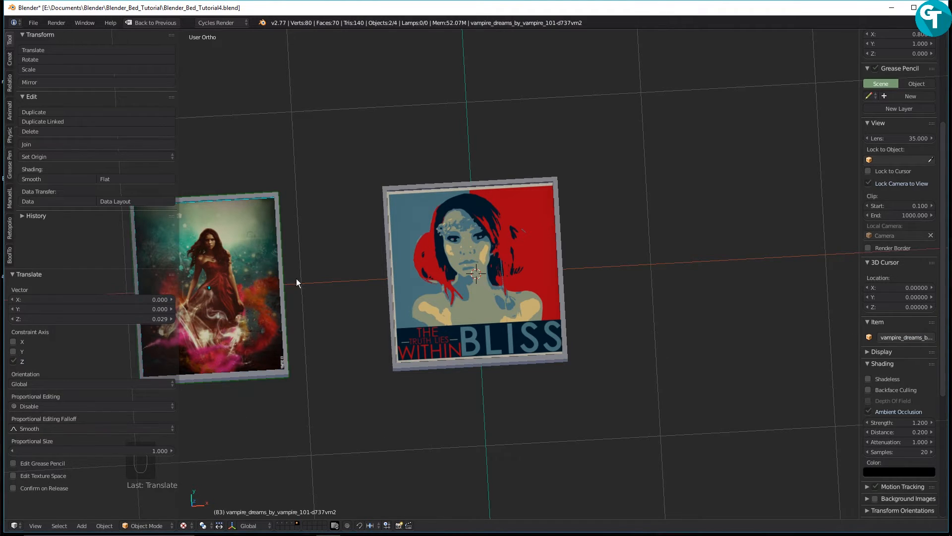
key(ctrl+g)
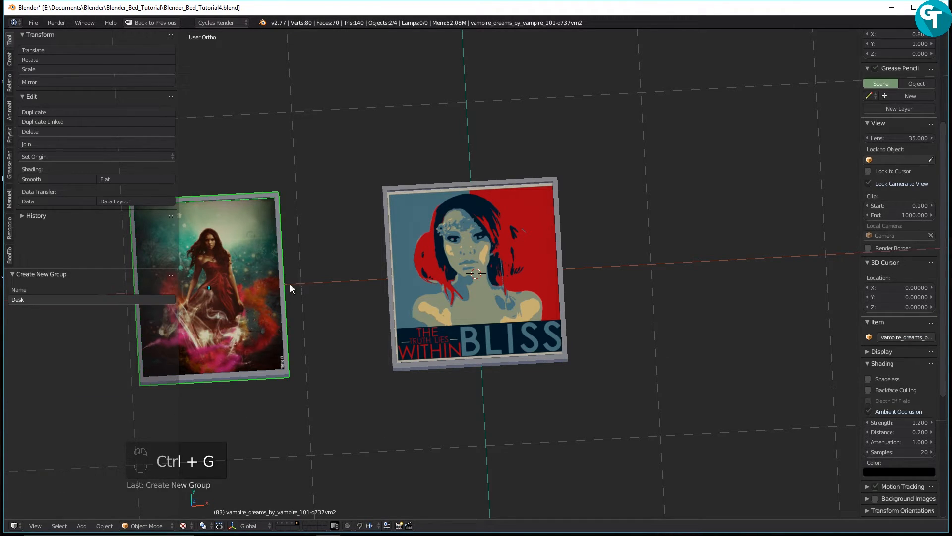
click(145, 300)
text(Desk)
text(Picture)
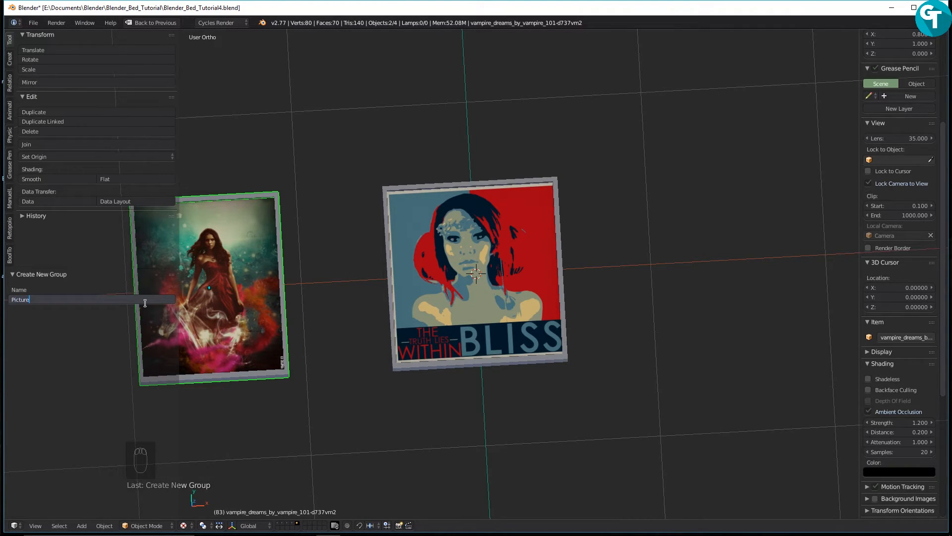
text(01)
key(Return)
Put Picture.Frame02 and its BLISS poster into a new group named Picture02
click(560, 182)
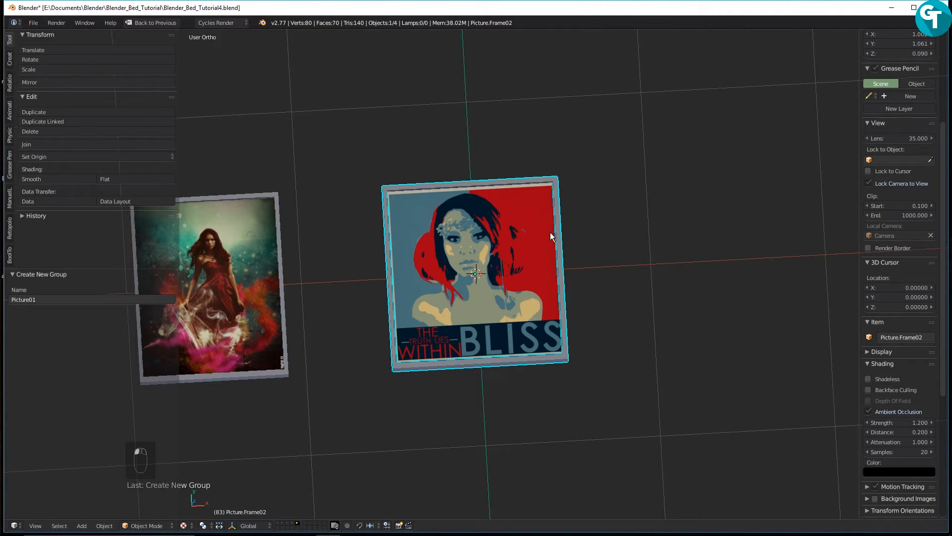
shift+click(511, 263)
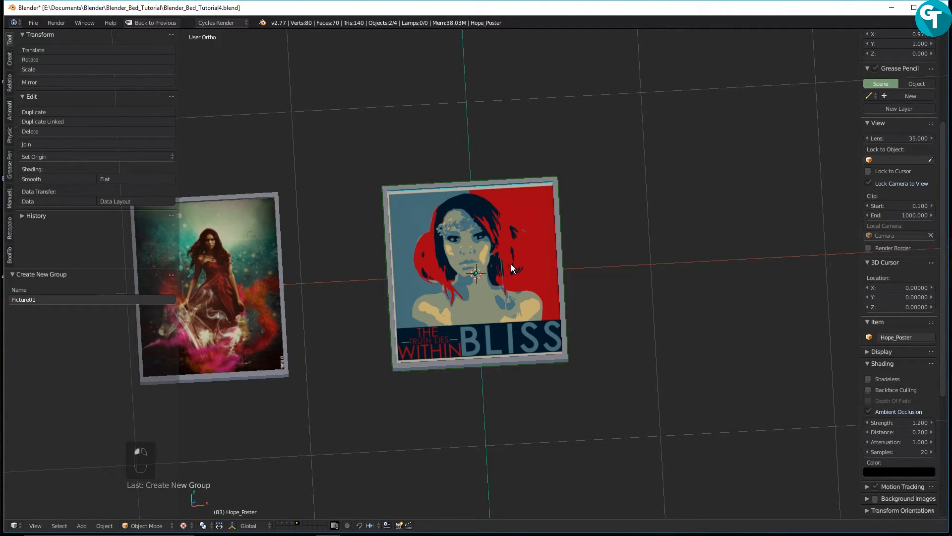
key(ctrl+g)
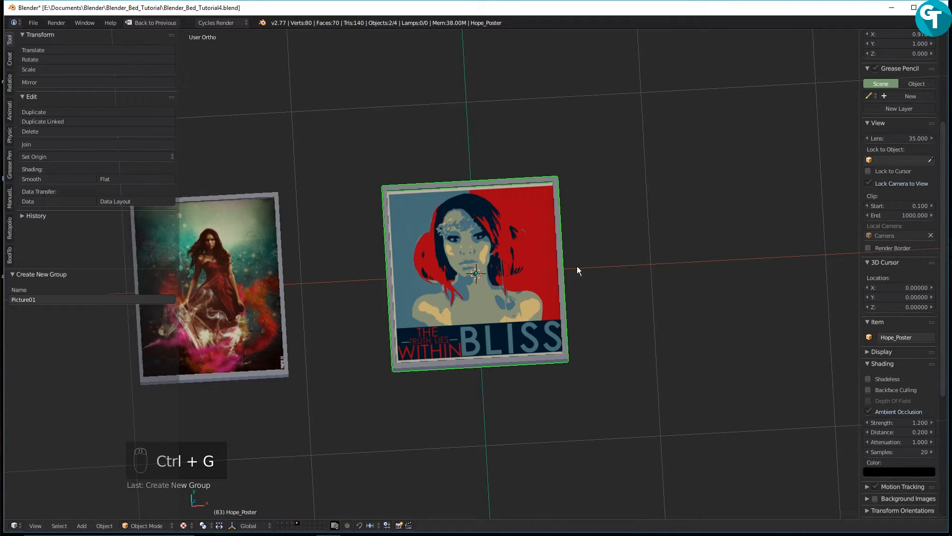
click(65, 299)
click(62, 299)
key(BackSpace)
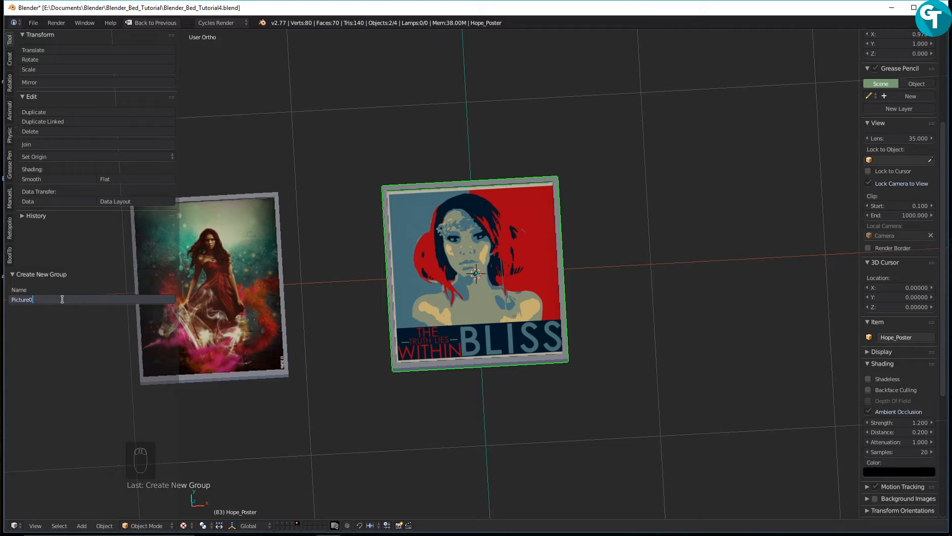
text(2)
key(Return)
Show layers 4, 3, 2 and 1 together with the pictures' layer so the whole bedroom scene is displayed
scroll(507, 292, down, 6)
middle_drag(506, 295, 474, 248)
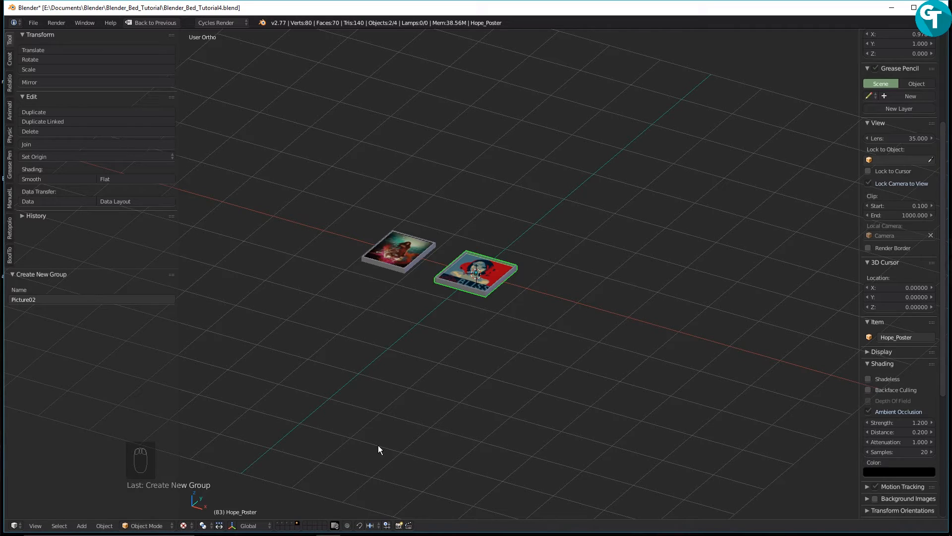
key(shift+4)
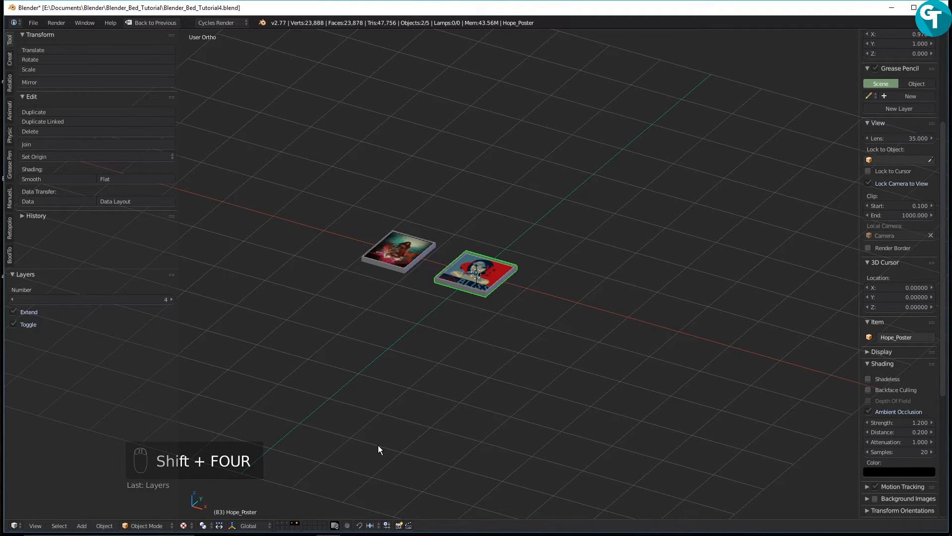
key(shift+3)
key(shift+2)
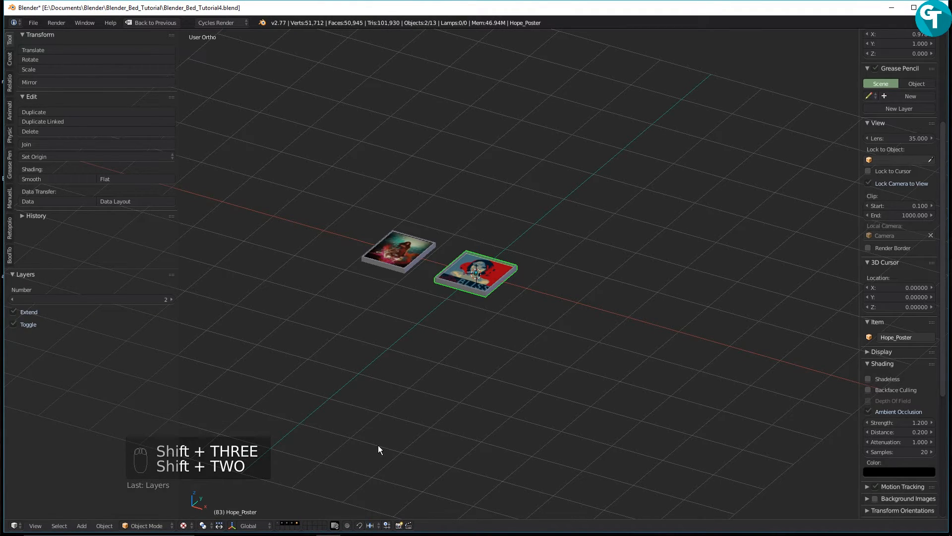
key(shift+1)
middle_drag(389, 436, 460, 350)
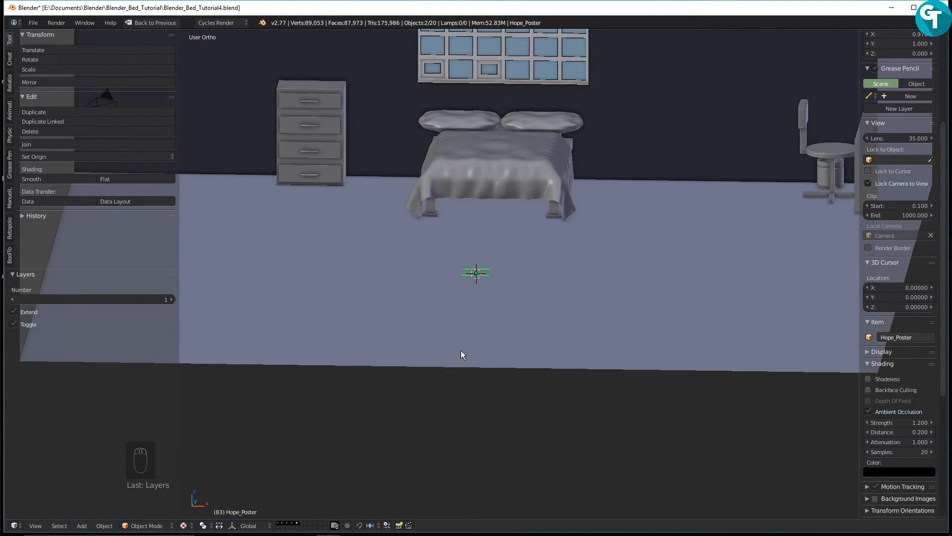
Raise the framed BLISS poster about 0.58 units along Z above the floor
key(g)
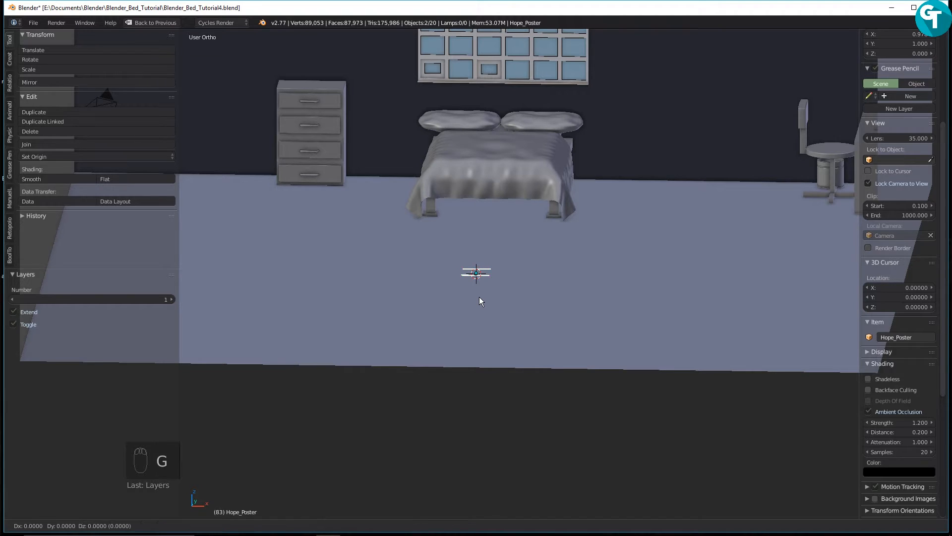
key(z)
click(485, 281)
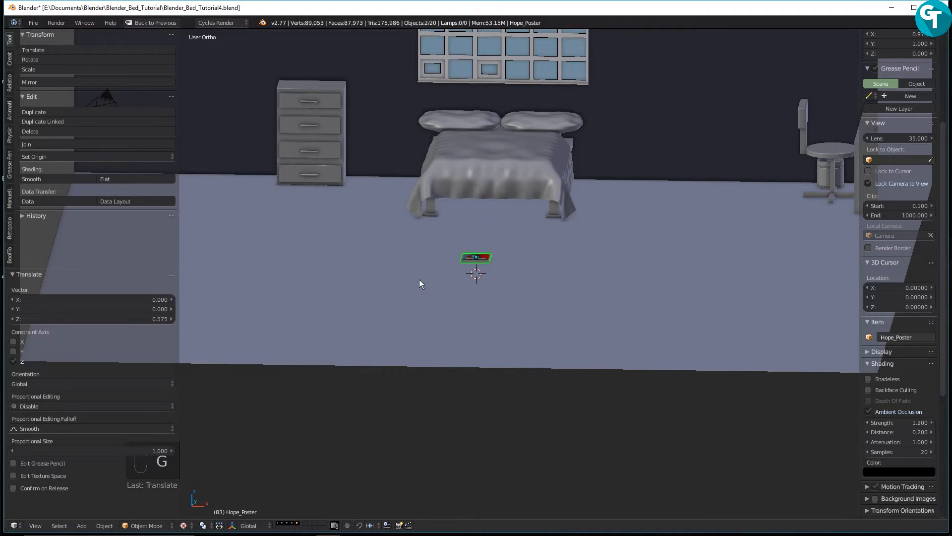
Select the whole Picture01 group from its frame and raise it about 0.6 units along Z
right_click(416, 278)
middle_drag(422, 300, 431, 277)
right_click(430, 278)
key(shift+g)
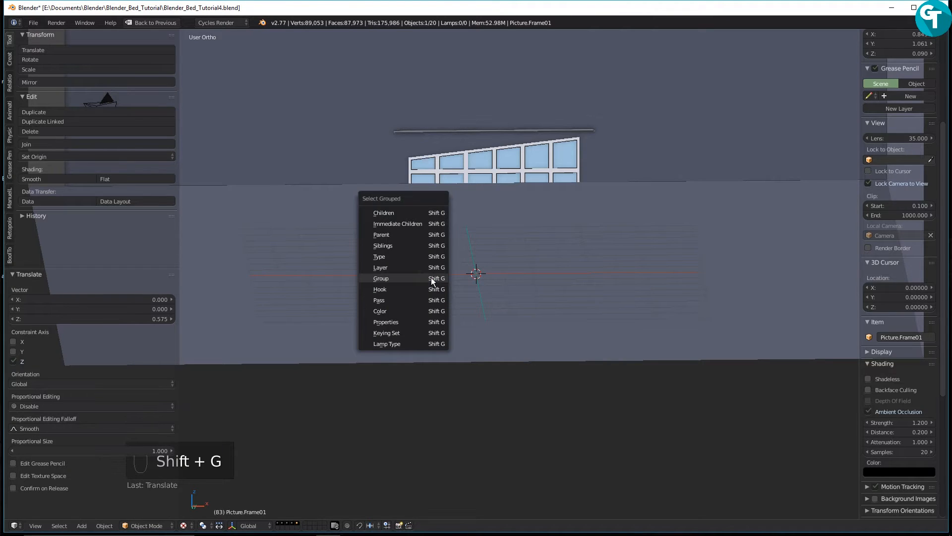
click(431, 278)
middle_drag(444, 269, 448, 293)
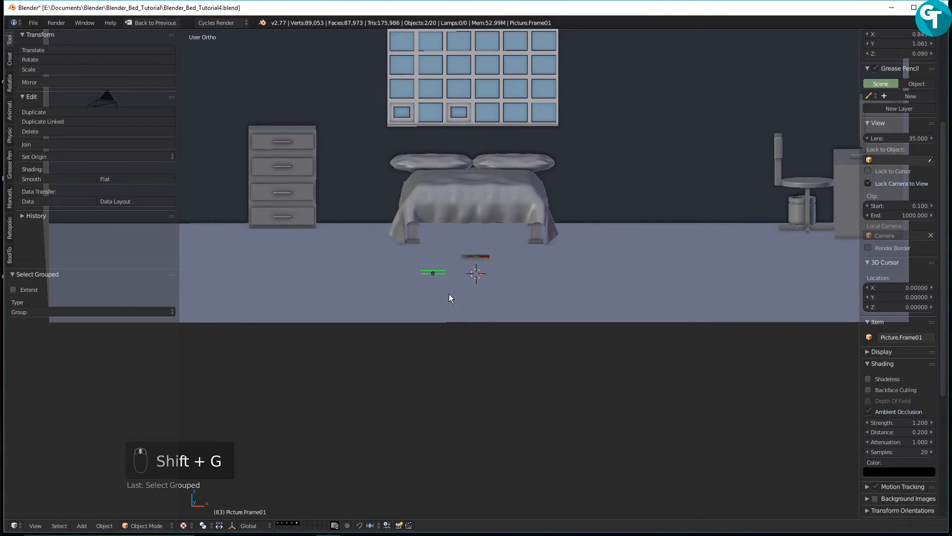
key(g)
middle_click(449, 298)
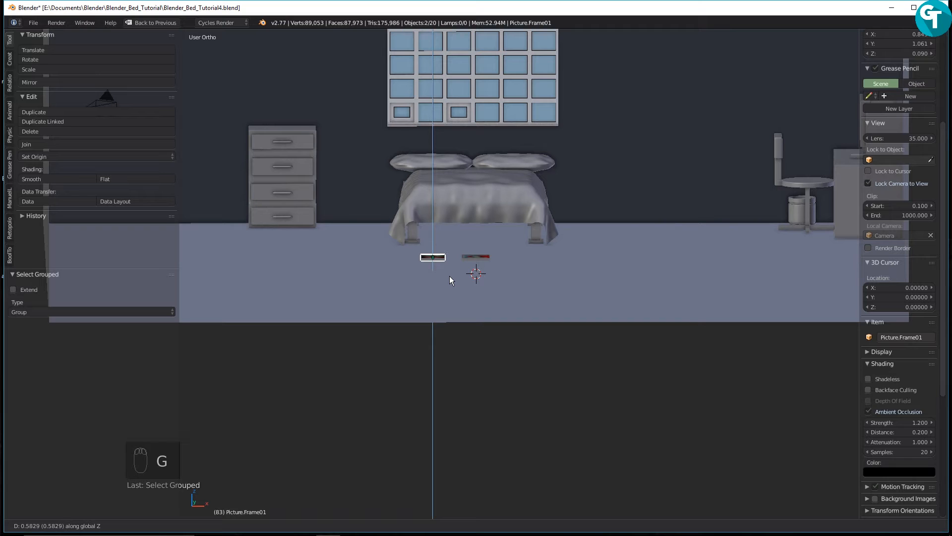
click(450, 277)
Rotate the Picture01 group 90 degrees about the X axis so it stands upright
middle_drag(451, 276, 508, 278)
text(rx90)
click(516, 277)
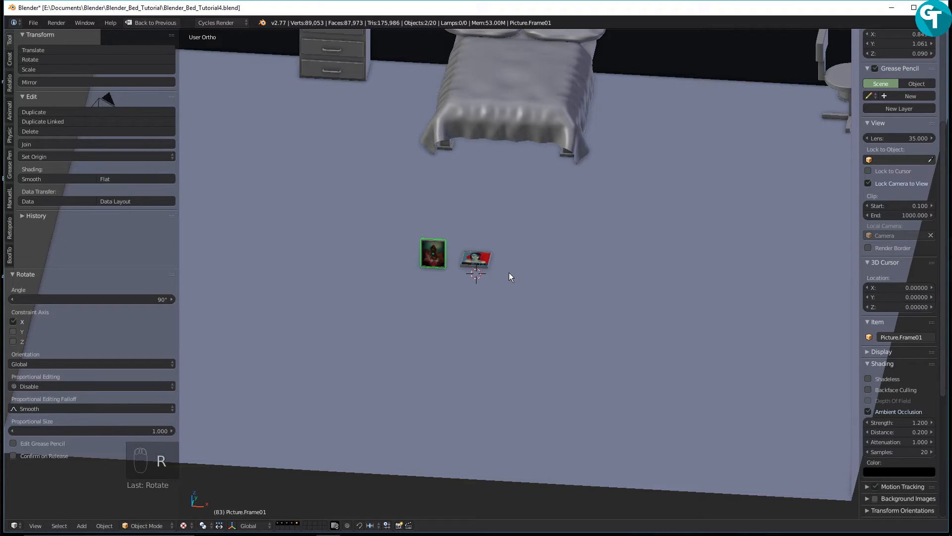
middle_drag(514, 272, 521, 241)
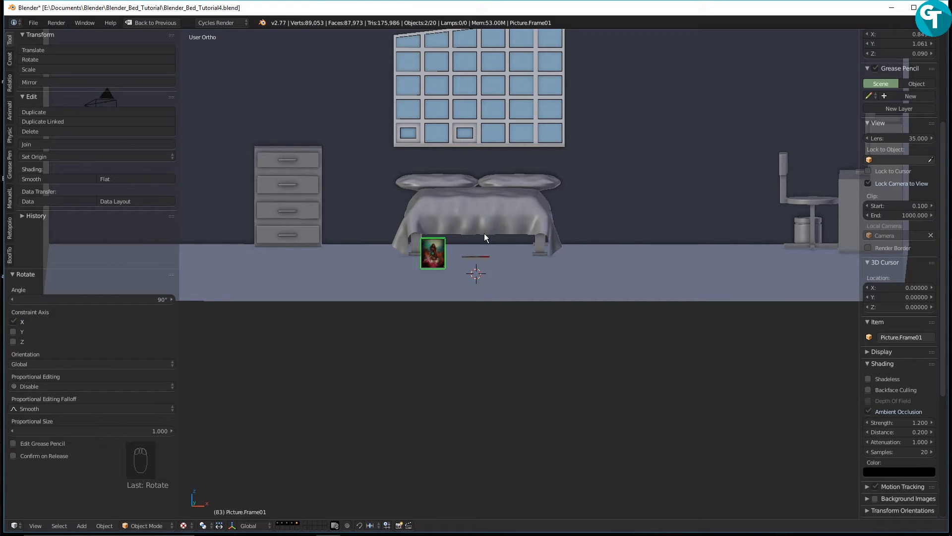
Move the red-dress picture up between the dresser and the window, then scale it by about 1.71
key(g)
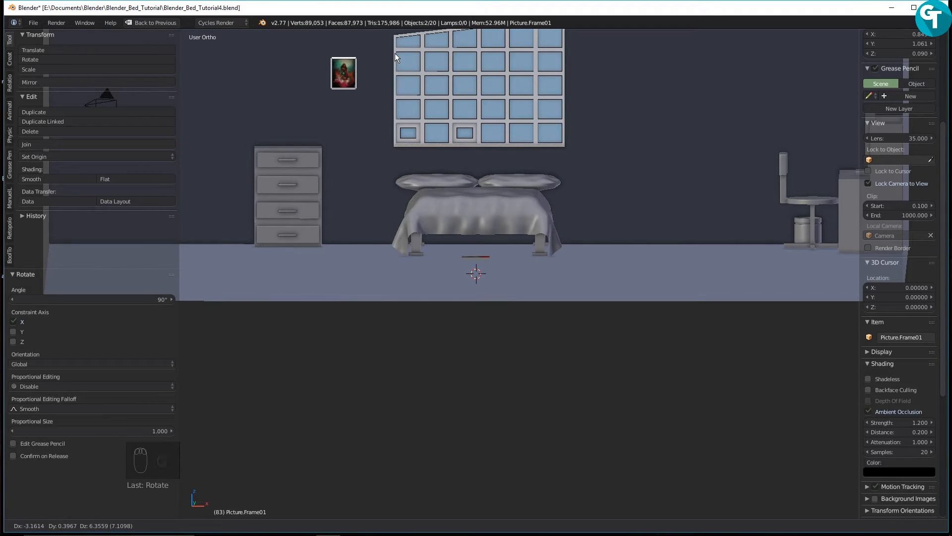
click(391, 54)
key(s)
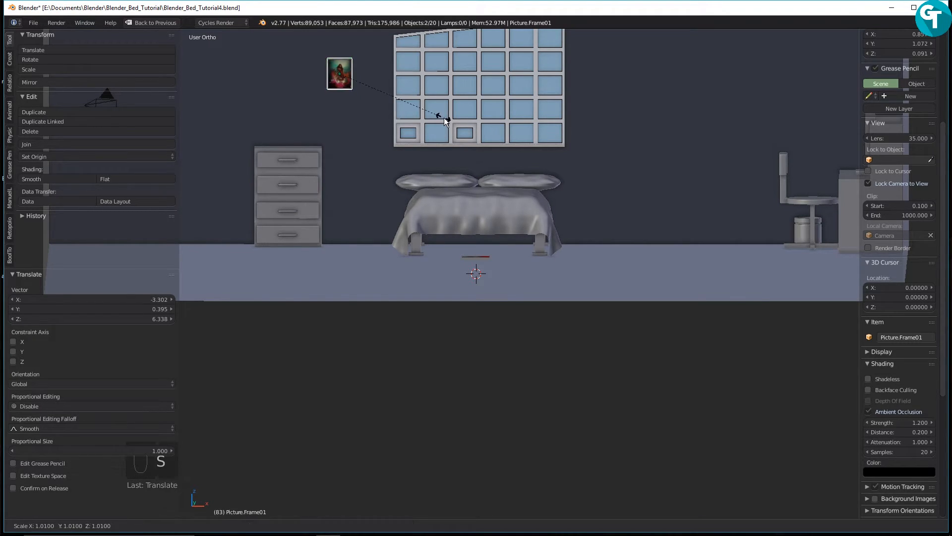
click(492, 187)
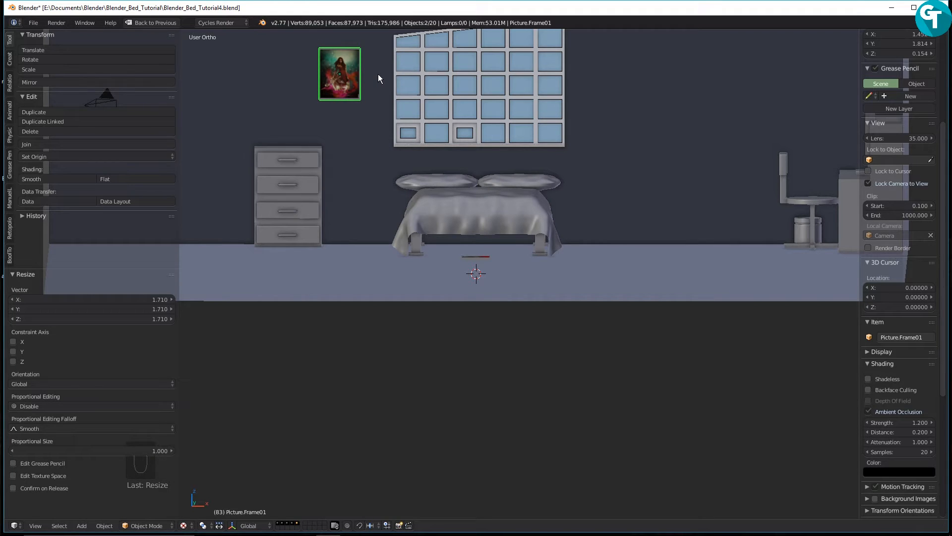
In the right wireframe view, move the red-dress picture about 14.85 units along Y to the back wall
key(KP_3)
key(z)
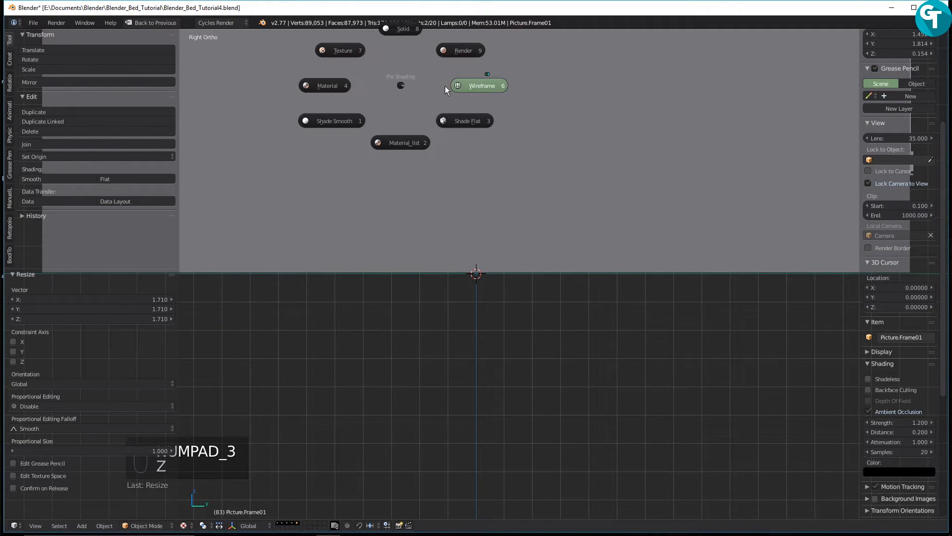
click(491, 82)
shift+middle_drag(402, 231, 349, 232)
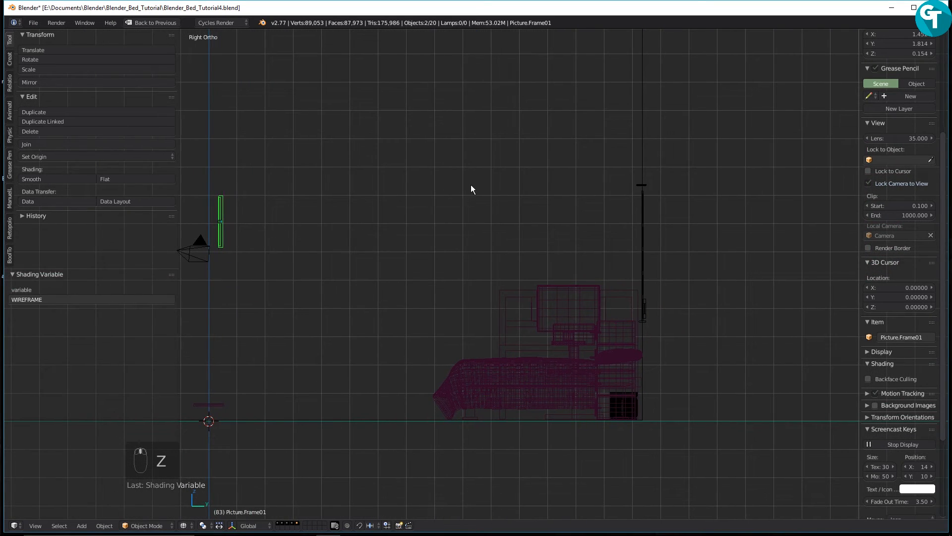
key(g)
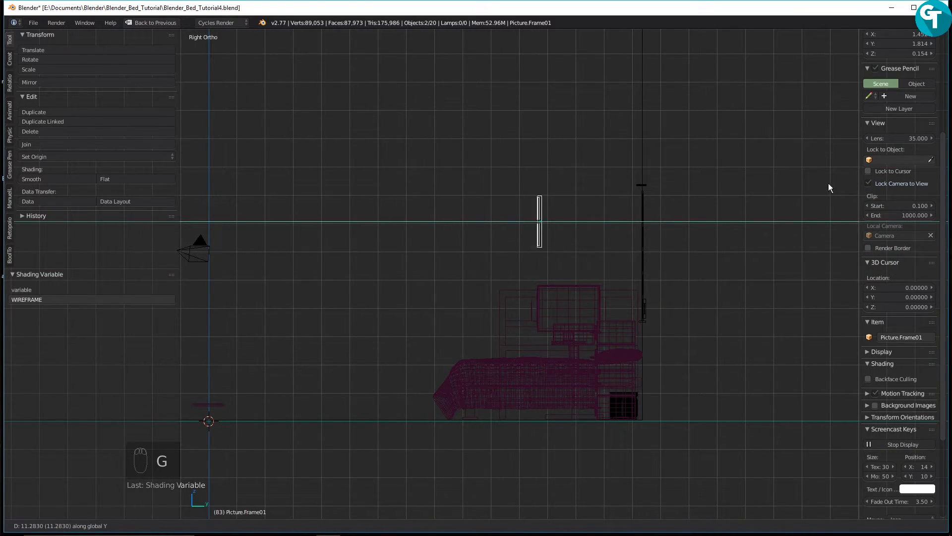
click(927, 175)
Select the whole Picture02 group from its frame and rotate it 90 degrees about the X axis
scroll(621, 272, down, 1)
shift+middle_drag(479, 367, 697, 354)
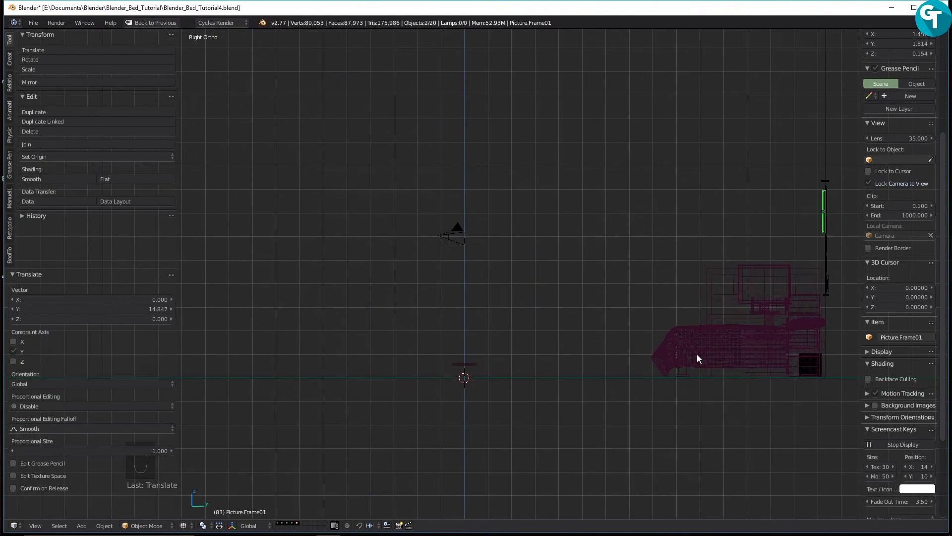
right_click(474, 365)
key(shift+g)
click(474, 366)
text(rx90)
key(Return)
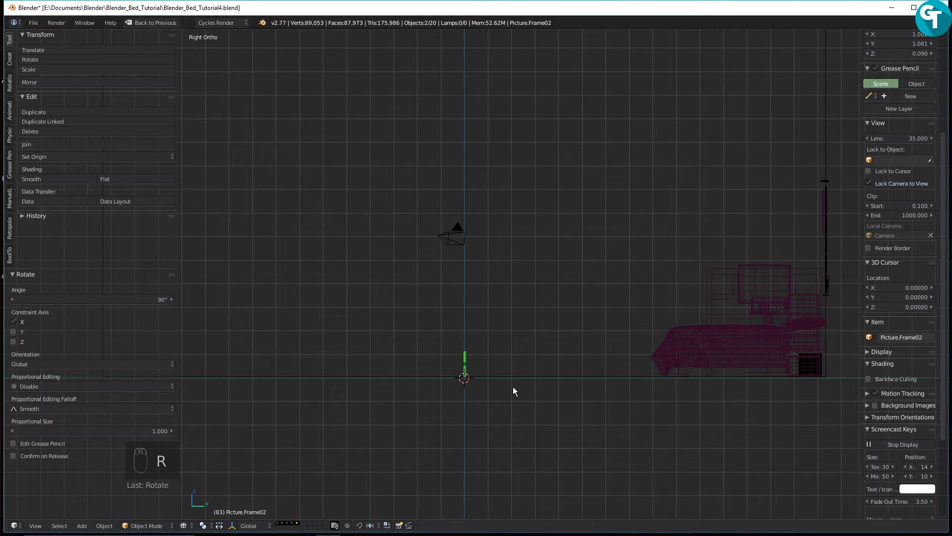
Scale the framed BLISS poster by about 1.8 and raise it about 3.89 units along Z
key(s)
click(540, 404)
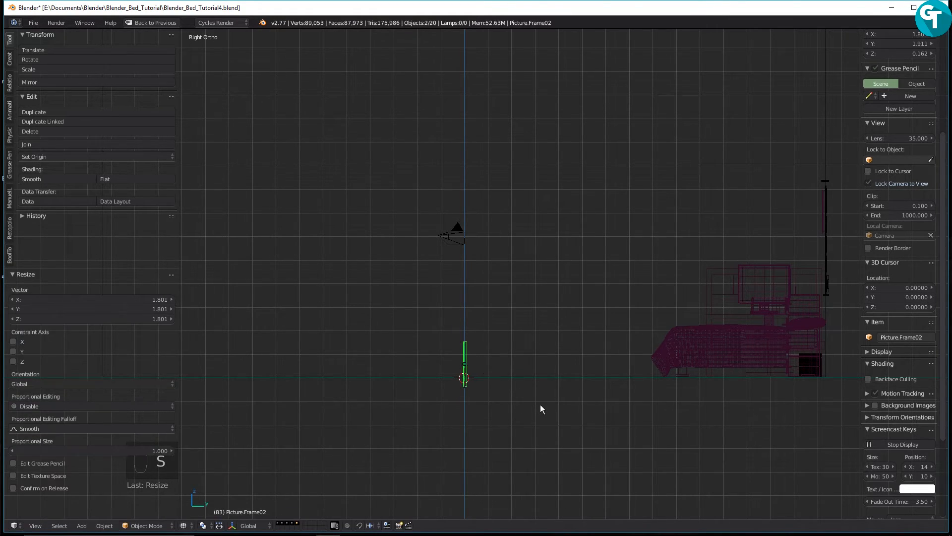
scroll(551, 371, down, 1)
key(g)
key(z)
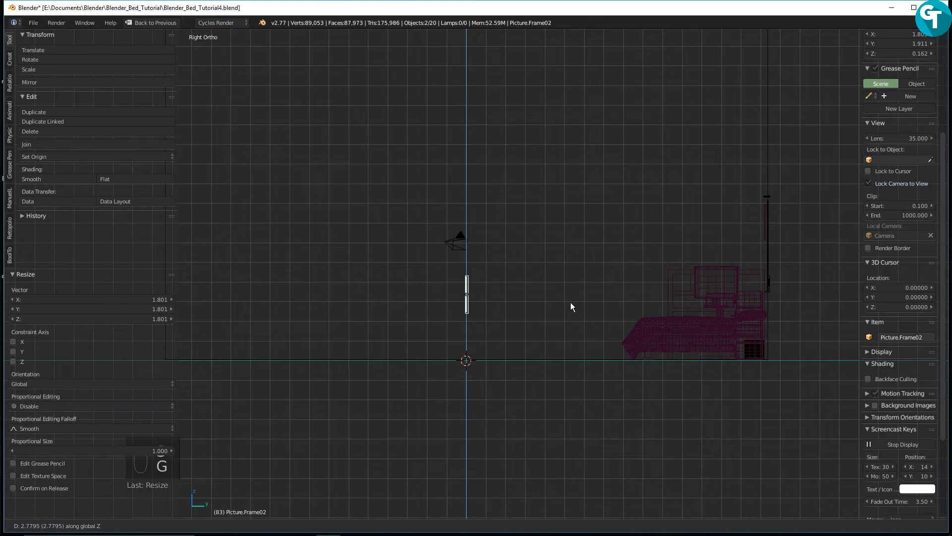
click(570, 295)
In the front view, move the framed BLISS poster about 6.34 units along X and raise it about 2.58 units along Z
key(KP_1)
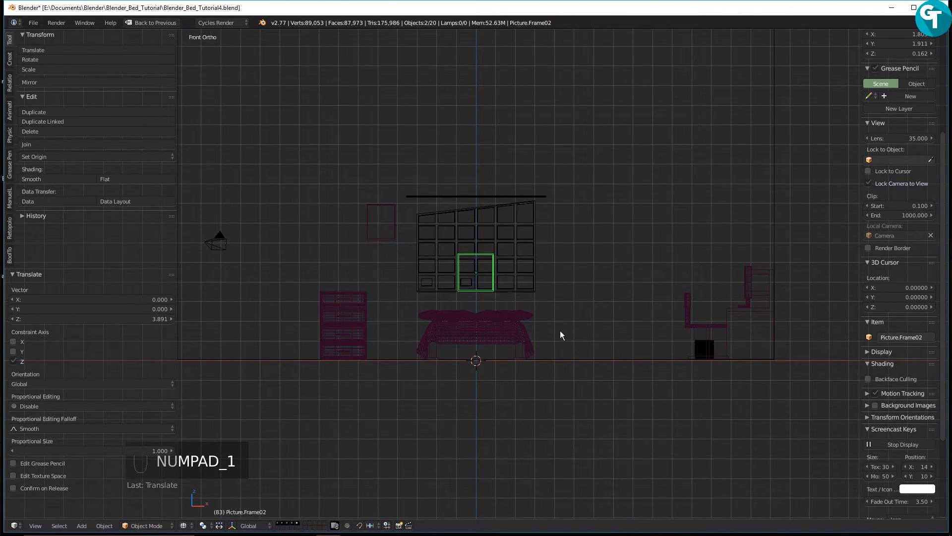
key(g)
key(x)
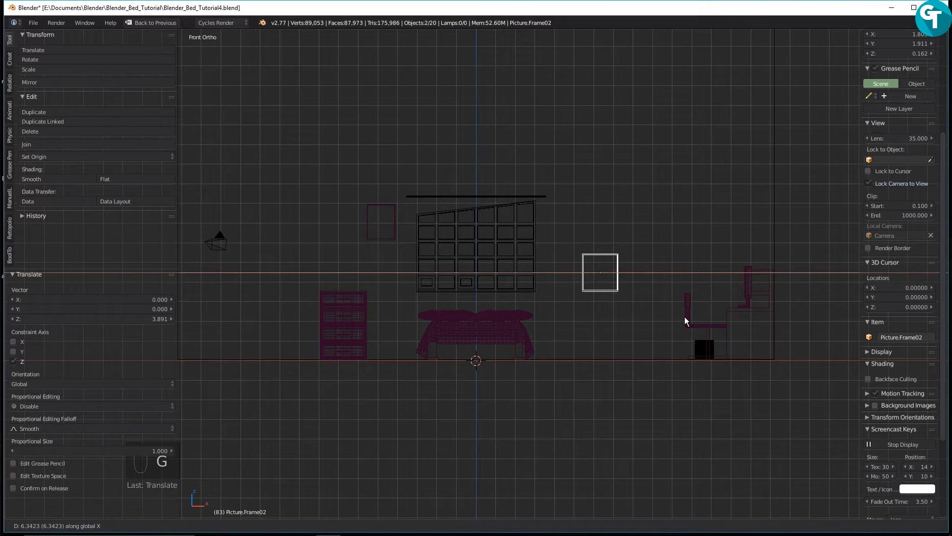
click(685, 318)
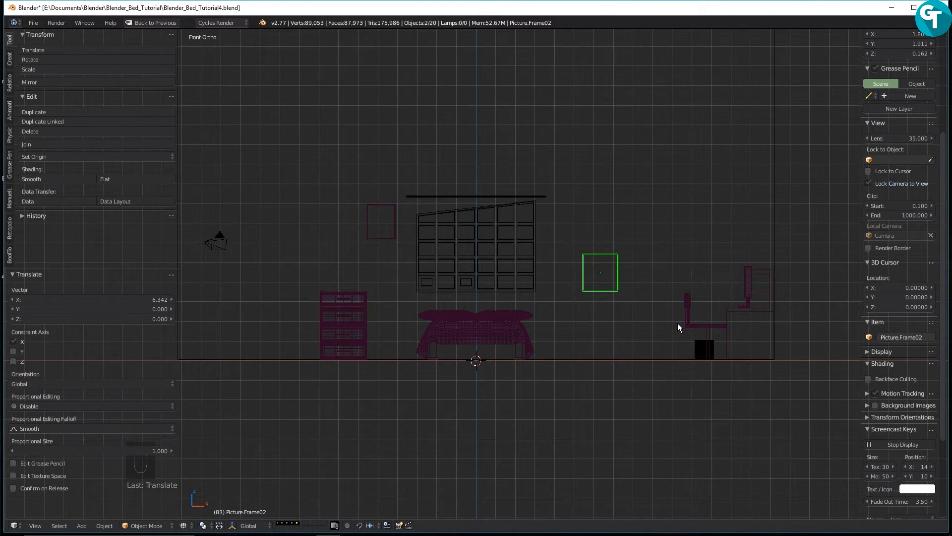
key(g)
key(z)
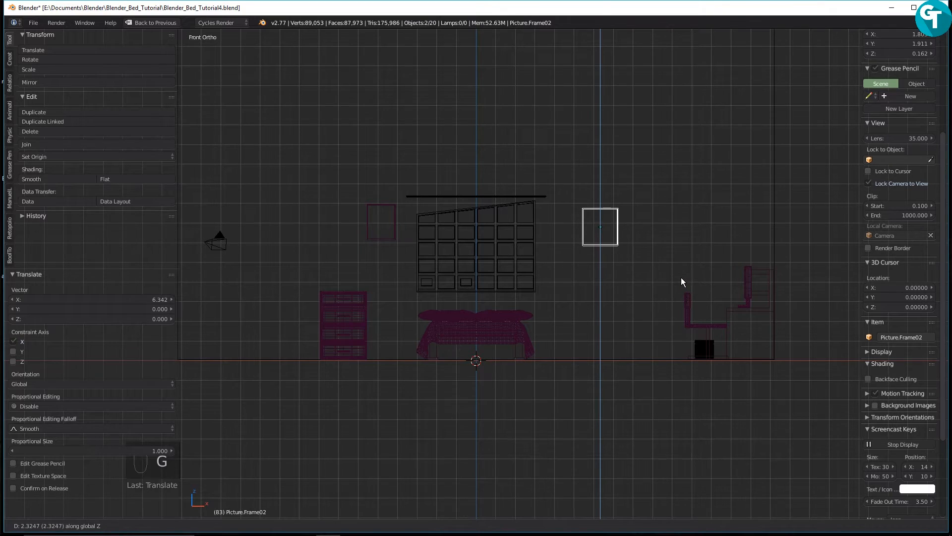
click(681, 277)
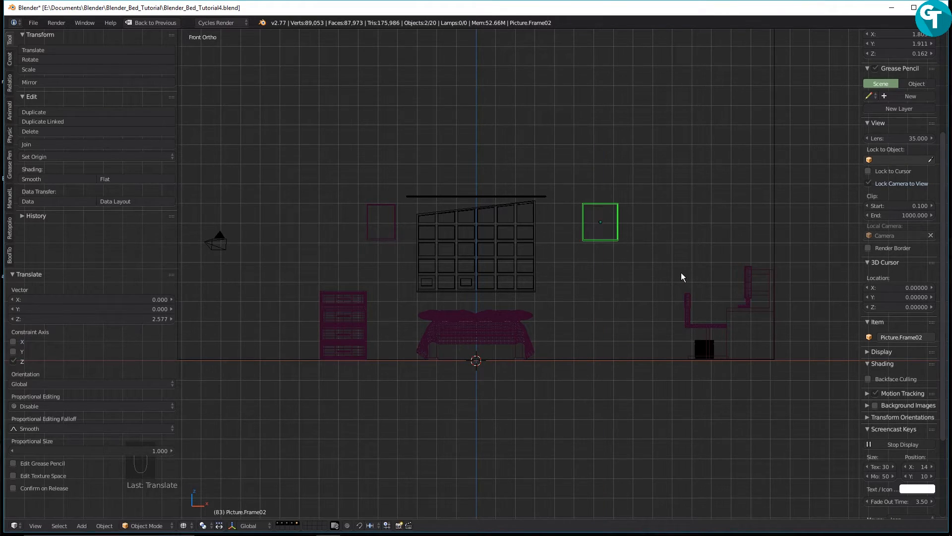
In the right view, move the framed BLISS poster about 15.29 units along Y to the back wall
key(KP_3)
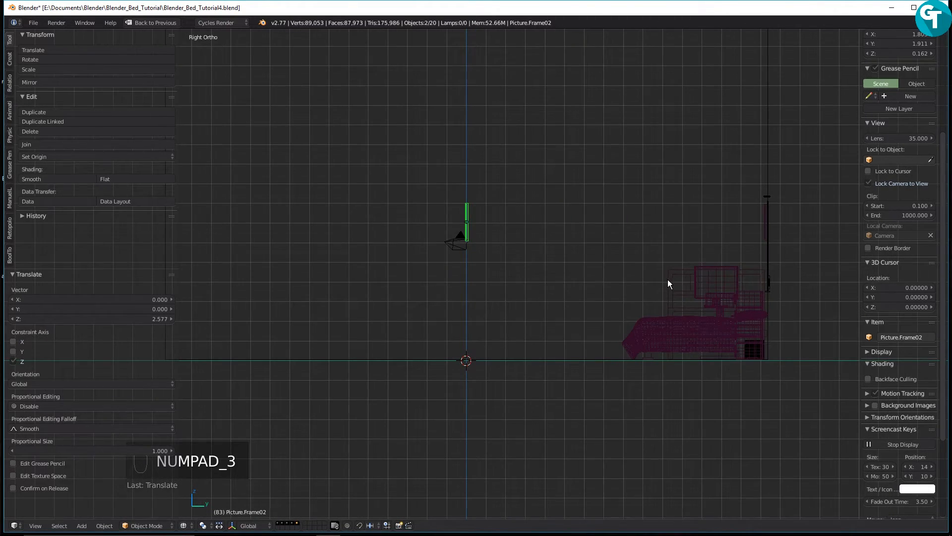
key(g)
key(y)
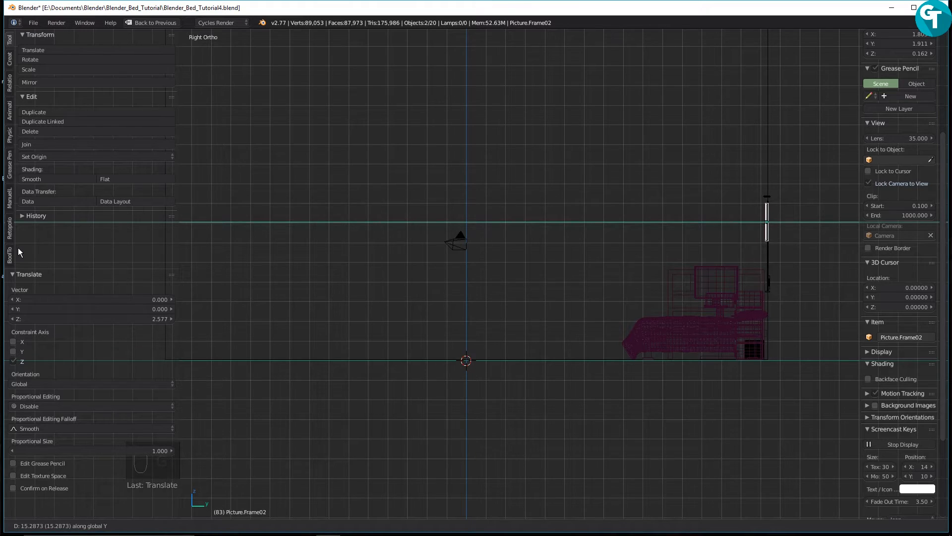
click(18, 249)
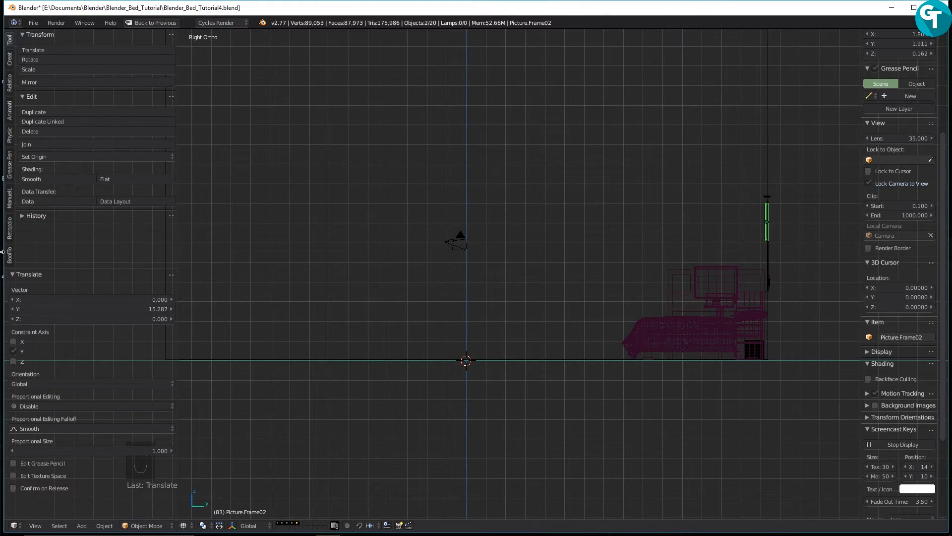
Check the room through the camera in textured shading, and return to solid shading
key(KP_0)
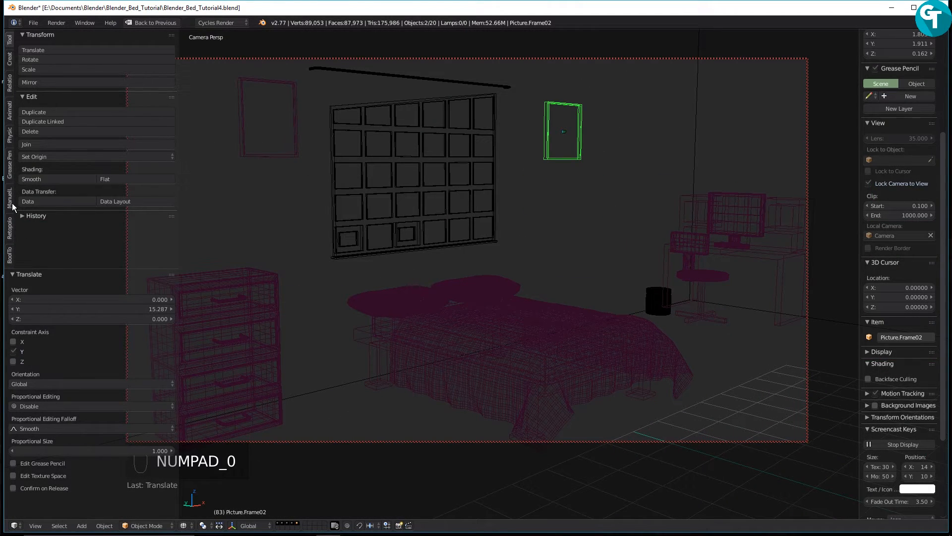
key(z)
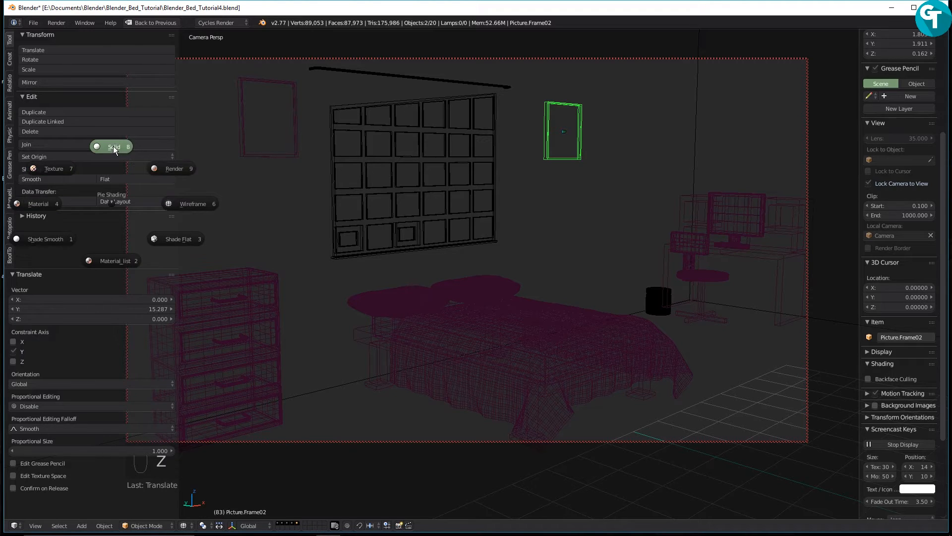
click(56, 168)
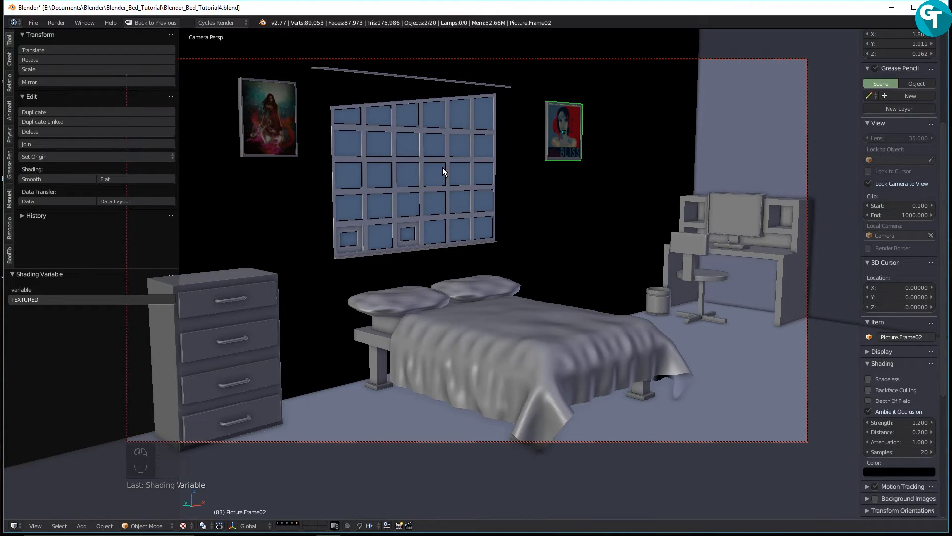
key(z)
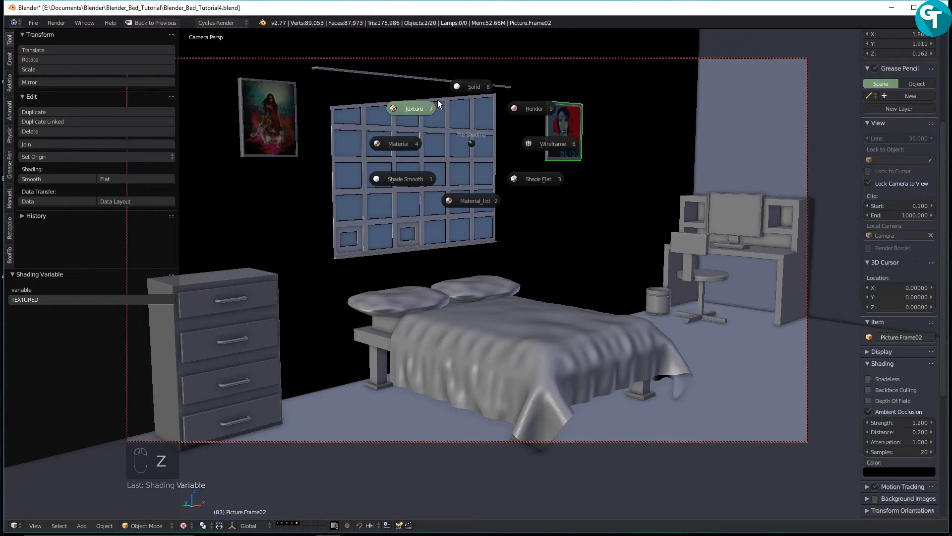
click(490, 84)
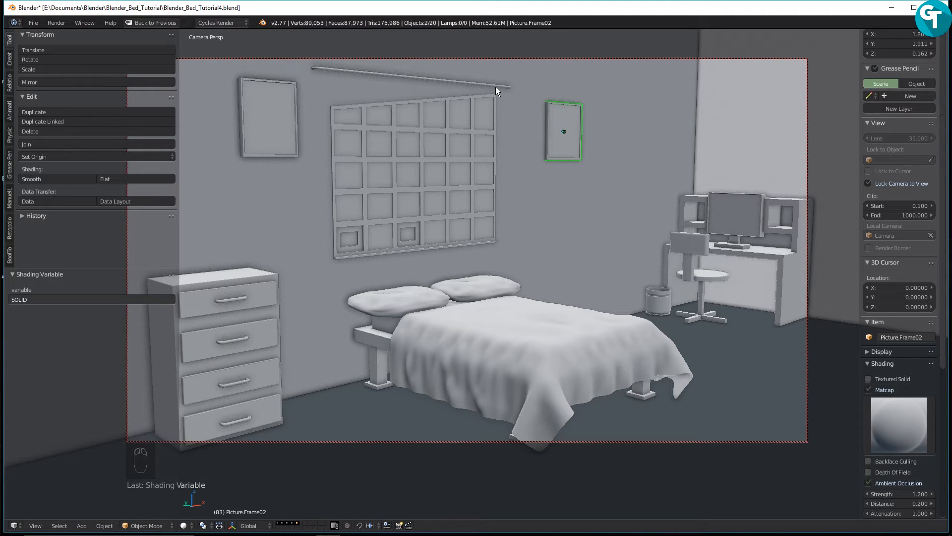
Select the curtain pole in the front view and snap the 3D cursor to its centre
key(KP_1)
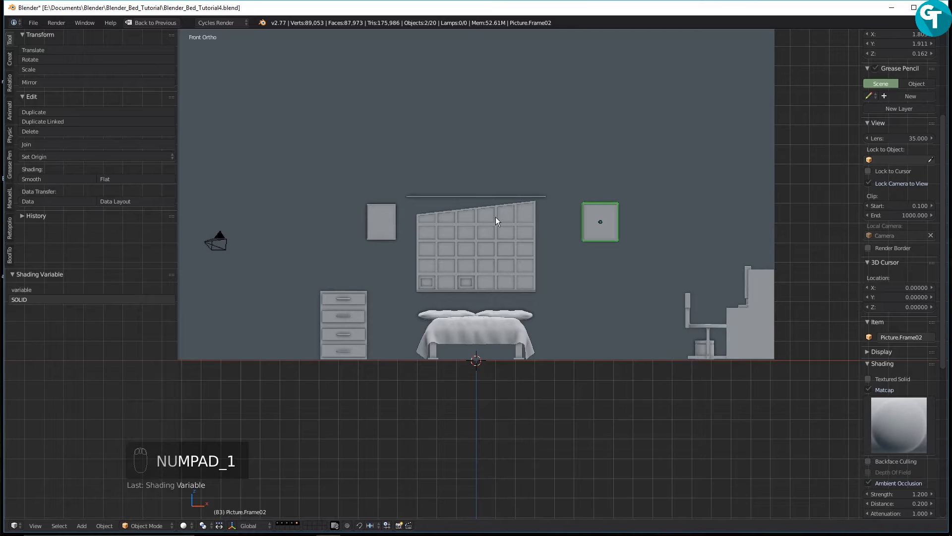
scroll(491, 199, up, 2)
right_click(486, 159)
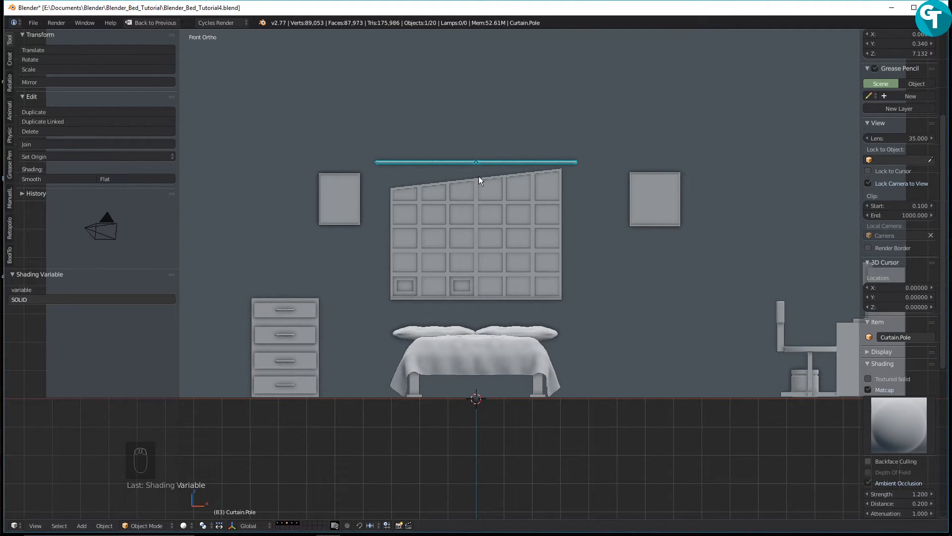
key(ctrl+a)
key(Escape)
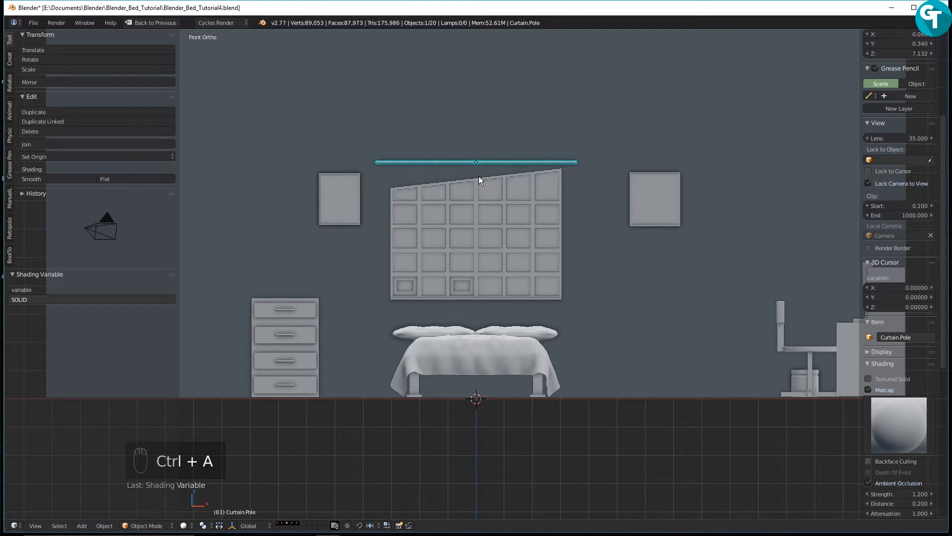
key(shift+s)
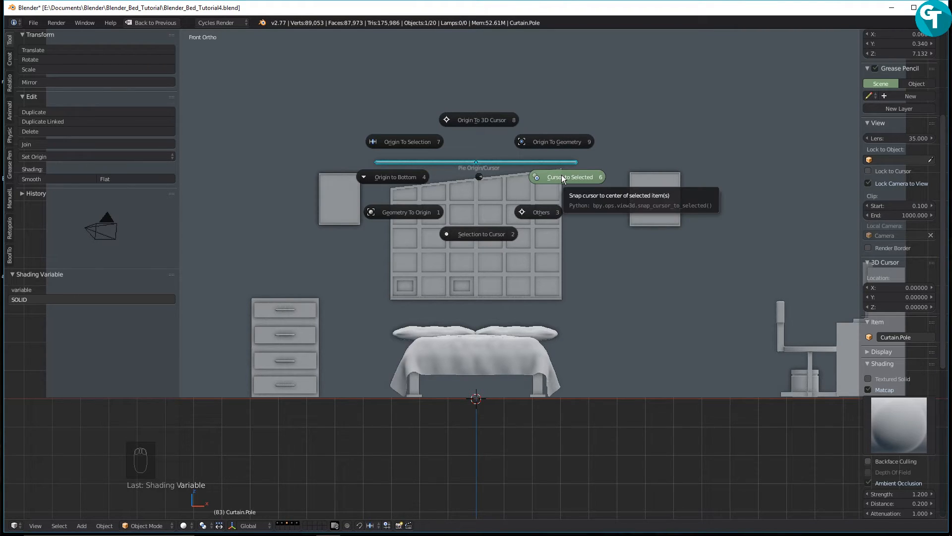
click(562, 175)
Add a mesh plane at the 3D cursor and rotate it 90 degrees about the X axis
scroll(458, 142, up, 3)
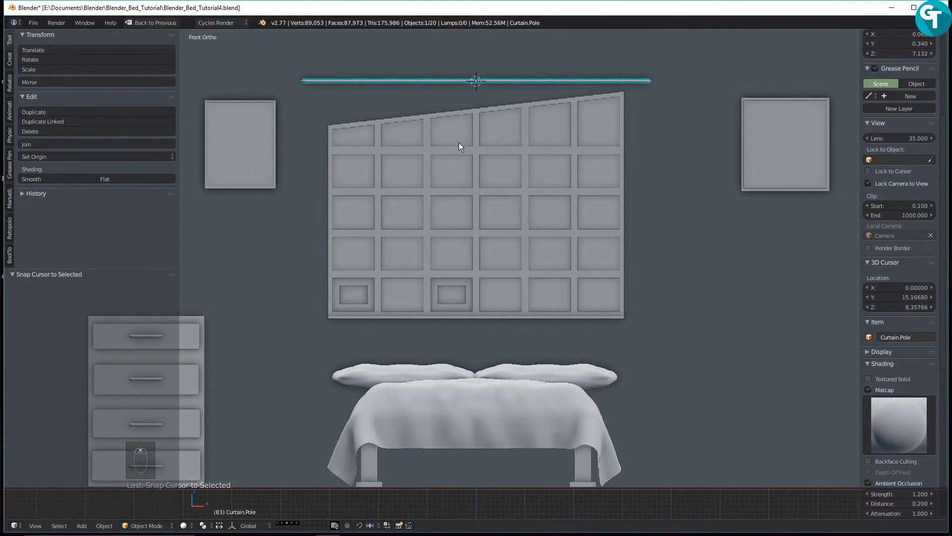
key(shift+a)
mouse_move(459, 142)
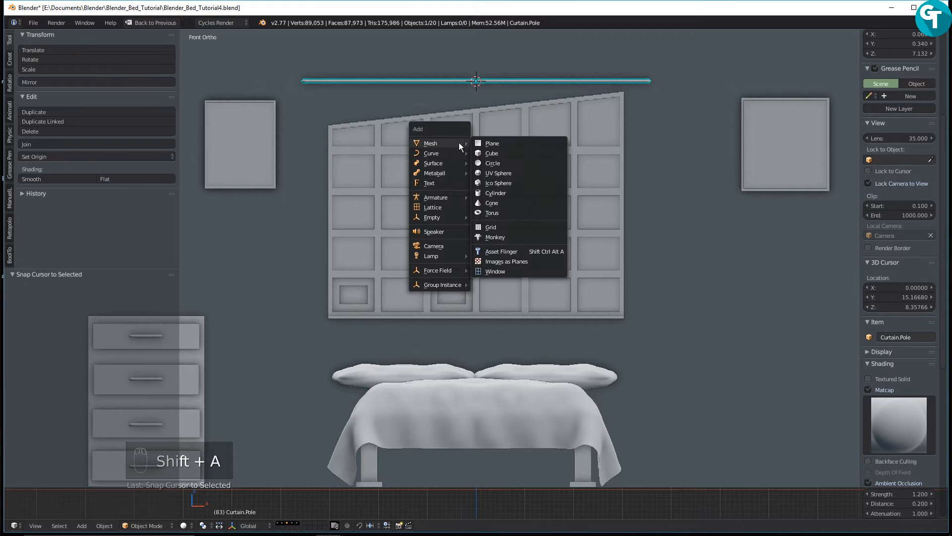
click(489, 138)
key(r)
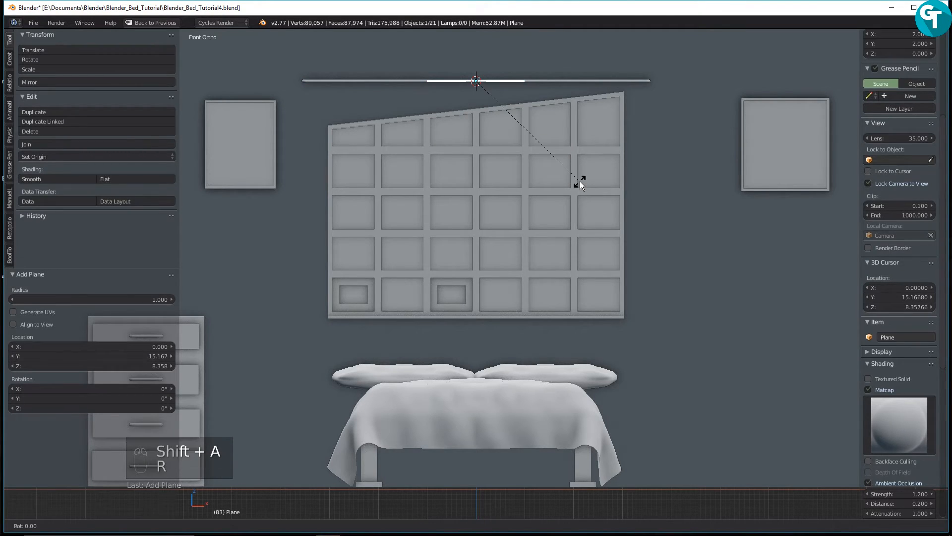
key(x)
key(9)
key(0)
key(Return)
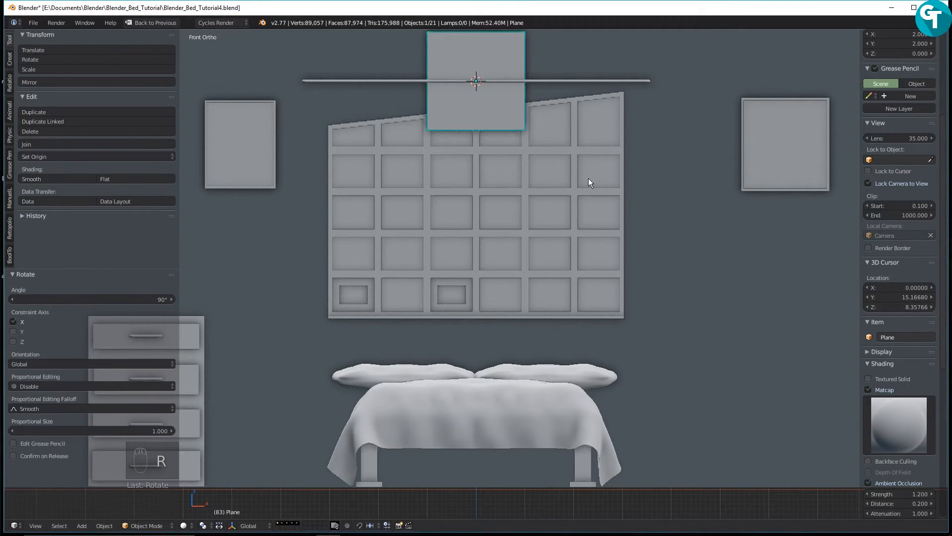
Scale the plane by about 4.73 along Z and move it about -2.65 units along X to the pole's end
key(s)
key(z)
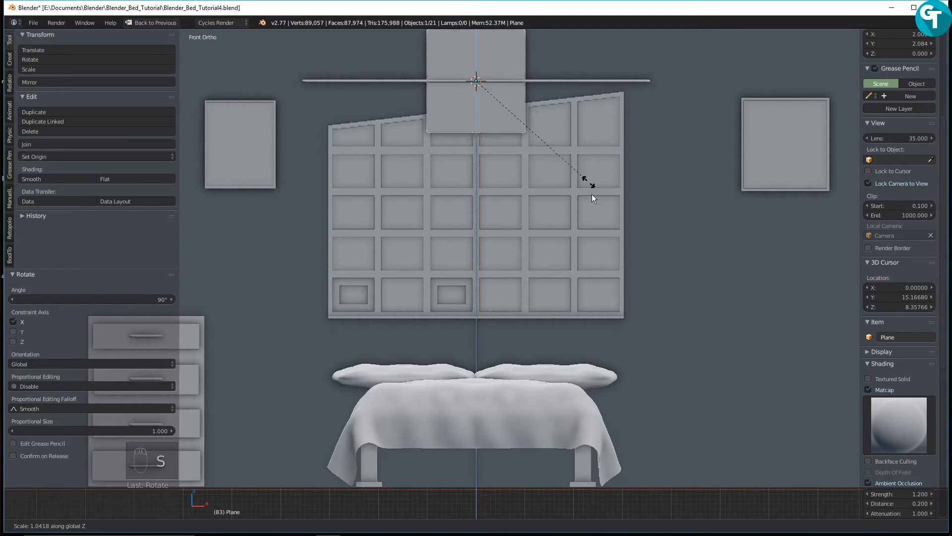
click(847, 169)
key(g)
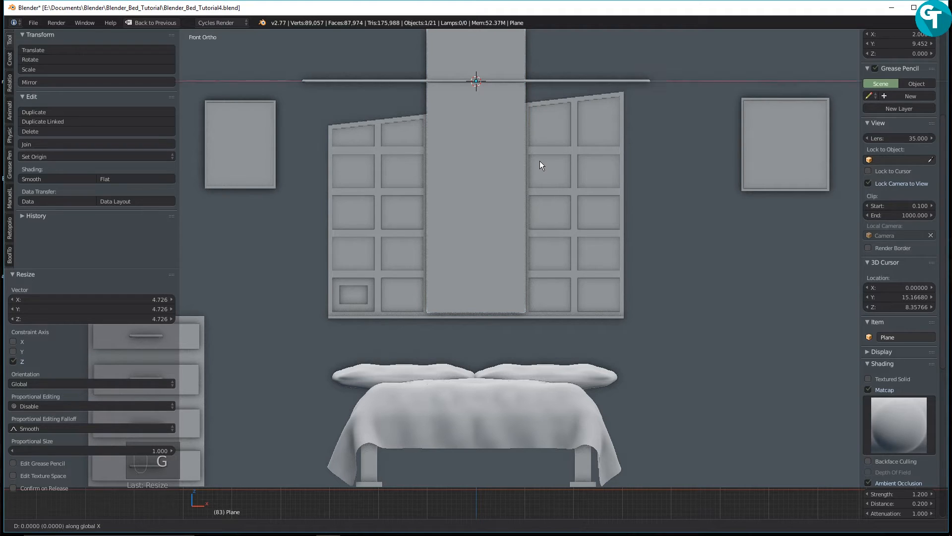
key(x)
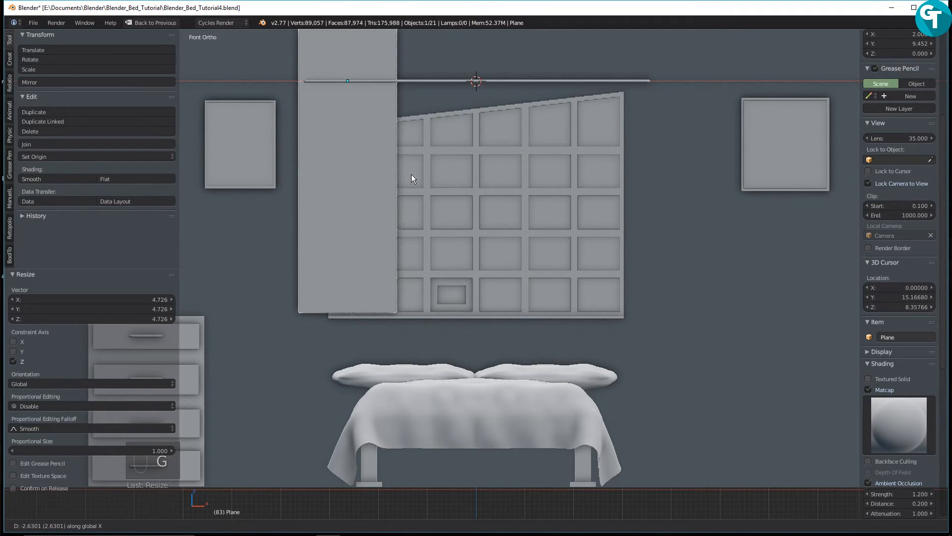
click(410, 177)
Scale the plane by about 0.52 along Z and lower it along Z toward the window's lower edge
shift+middle_drag(460, 208, 463, 322)
scroll(464, 322, down, 3)
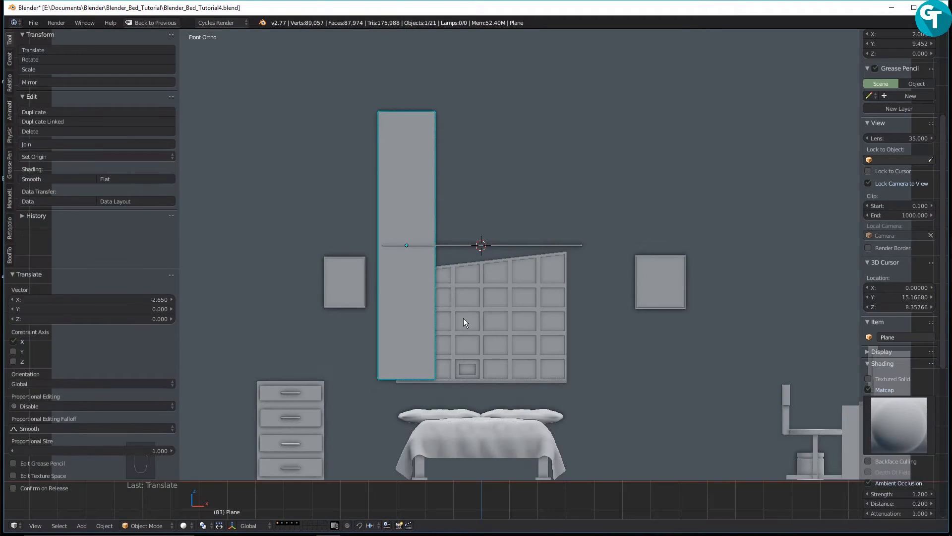
key(s)
key(z)
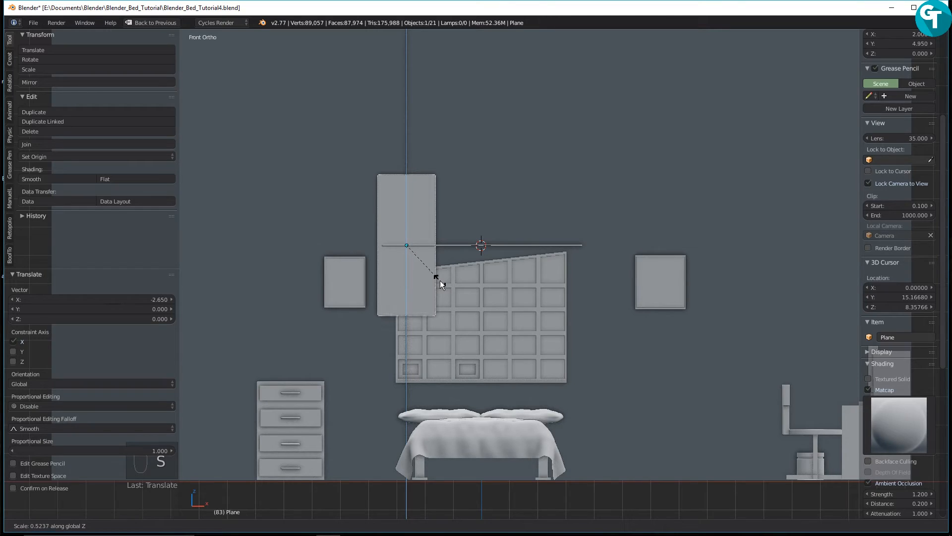
click(439, 281)
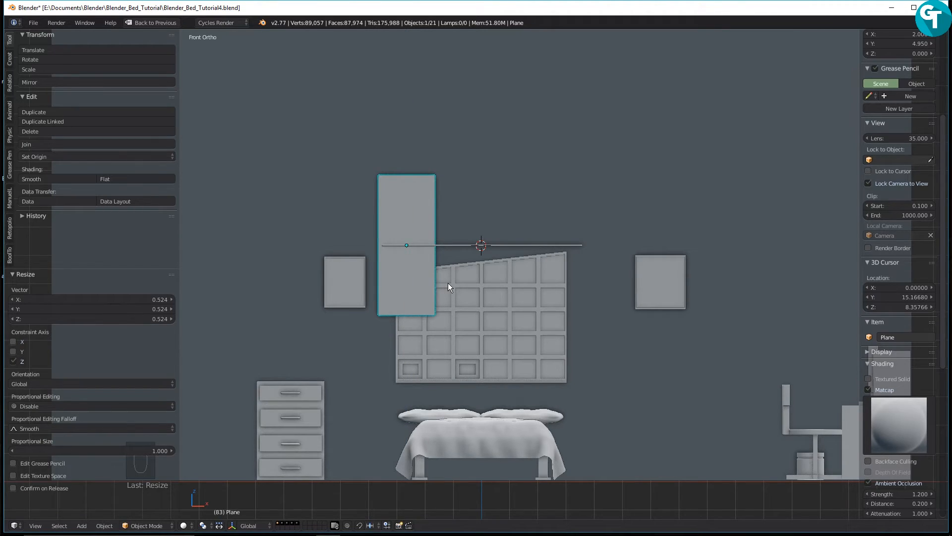
key(g)
key(z)
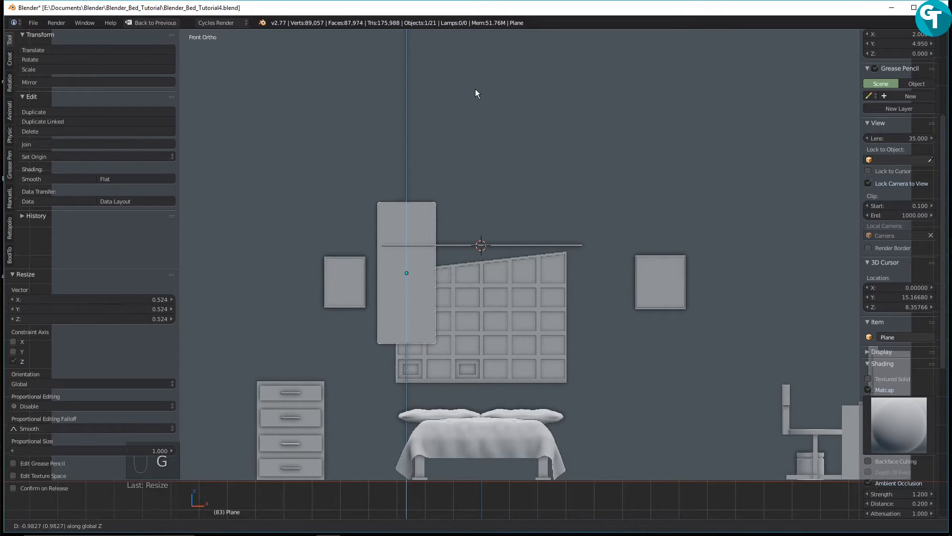
click(513, 372)
Stretch the plane by about 1.13 along Z and lower it about 0.35 units so it extends below the window
key(s)
key(z)
click(624, 444)
key(g)
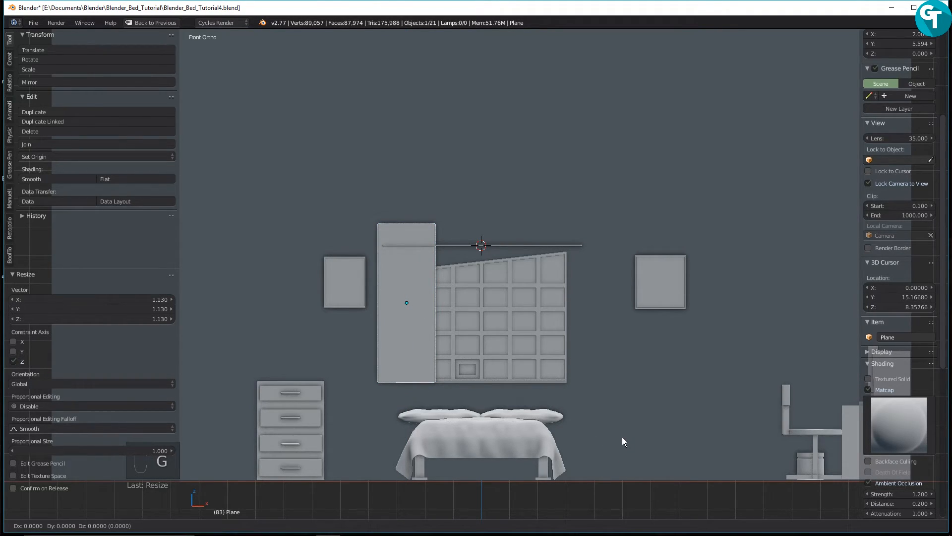
key(z)
click(623, 450)
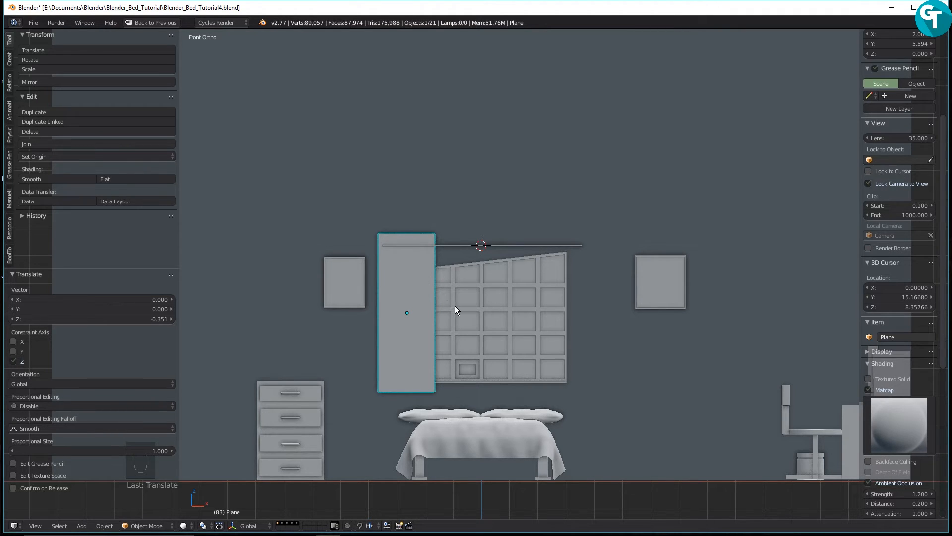
Examine how the plane sits against the curtain pole and back wall, up close in the right wireframe view
middle_drag(448, 305, 294, 448)
scroll(445, 299, down, 1)
scroll(444, 299, up, 6)
middle_drag(545, 221, 477, 234)
shift+middle_drag(535, 242, 492, 246)
key(KP_3)
key(z)
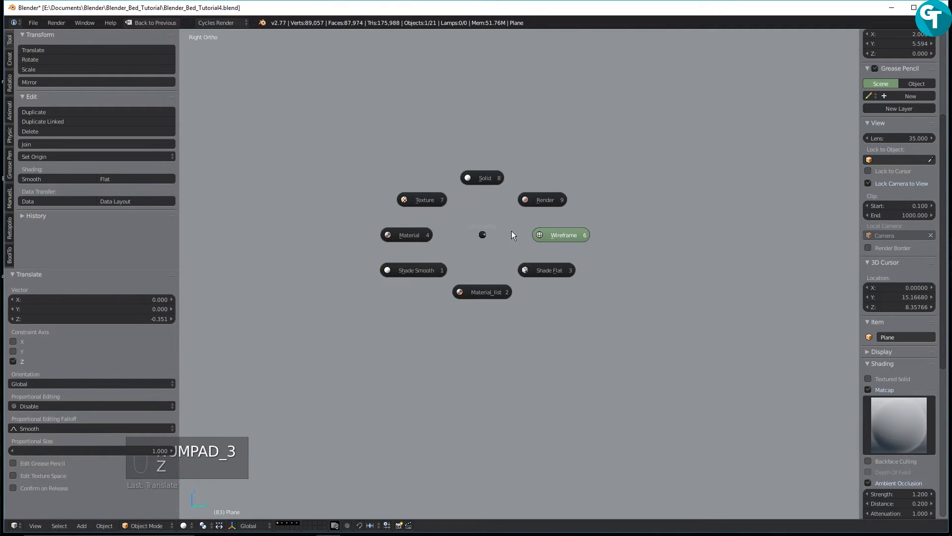
click(547, 236)
shift+middle_drag(526, 226, 73, 212)
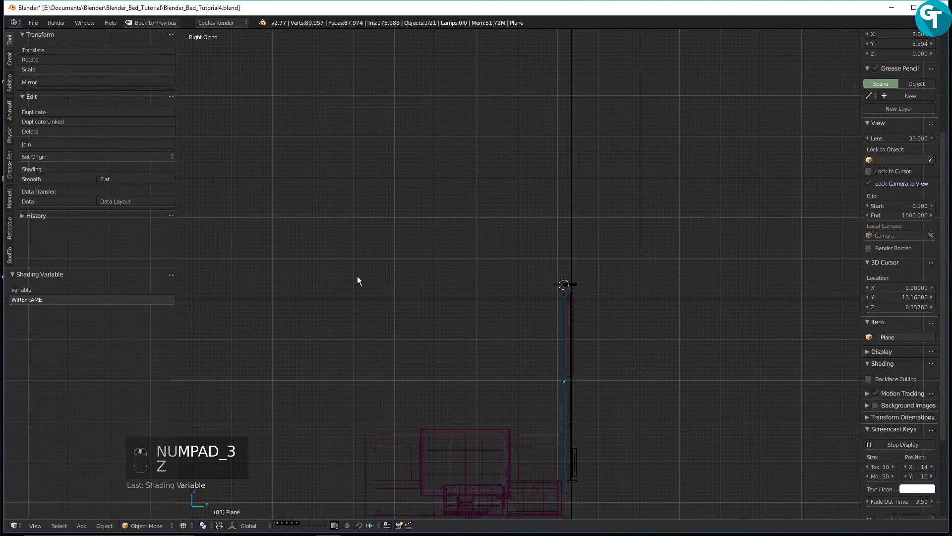
scroll(495, 324, up, 4)
shift+middle_drag(495, 324, 264, 227)
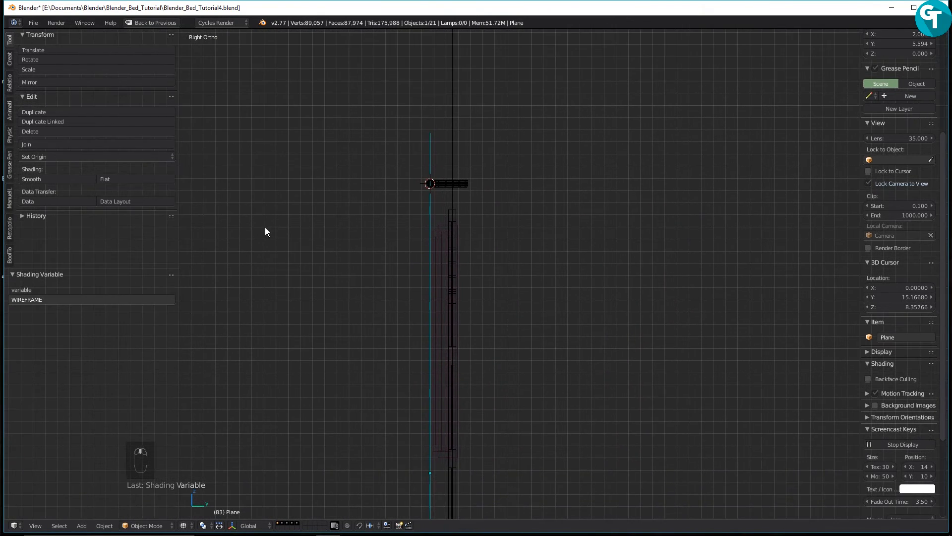
Move the curtain plane and curtain pole together about -0.078 units along Y, and return to the front view in solid shading
click(451, 180)
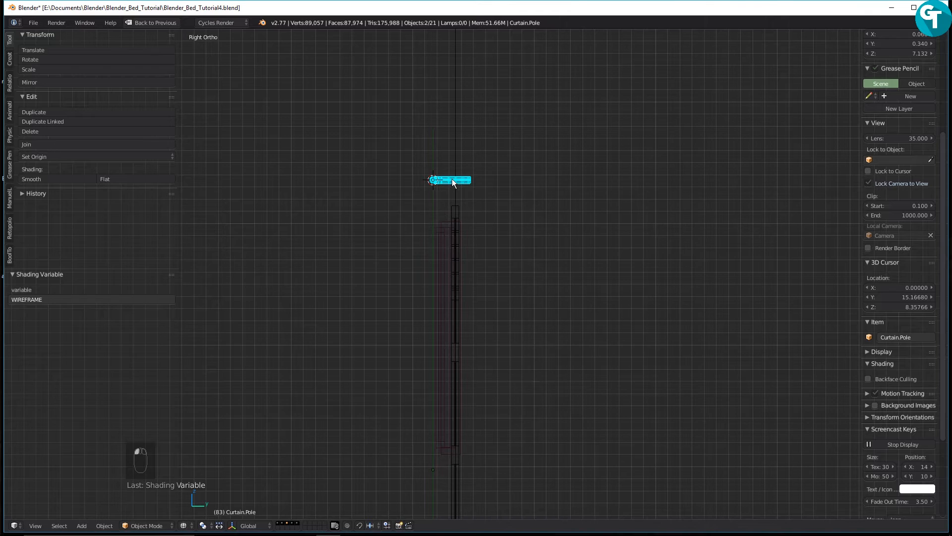
key(g)
key(y)
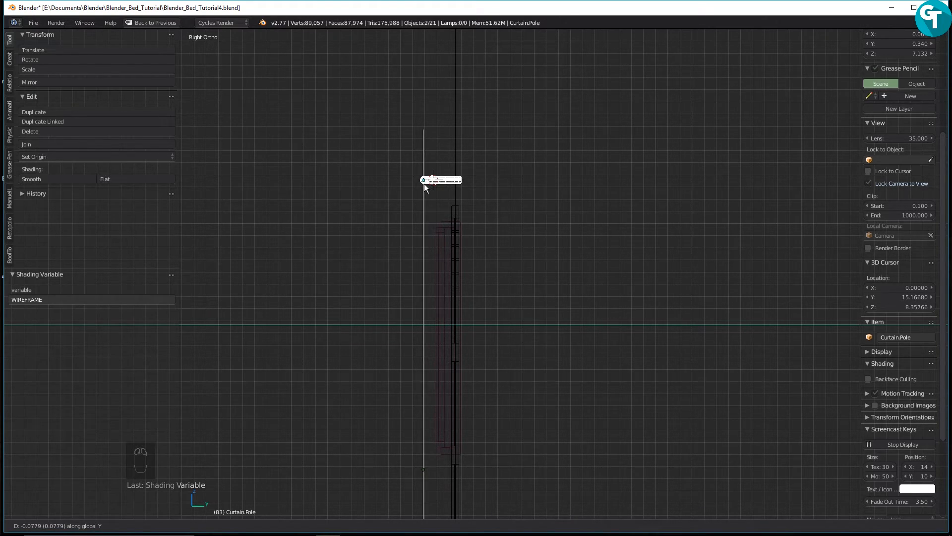
click(424, 183)
key(KP_1)
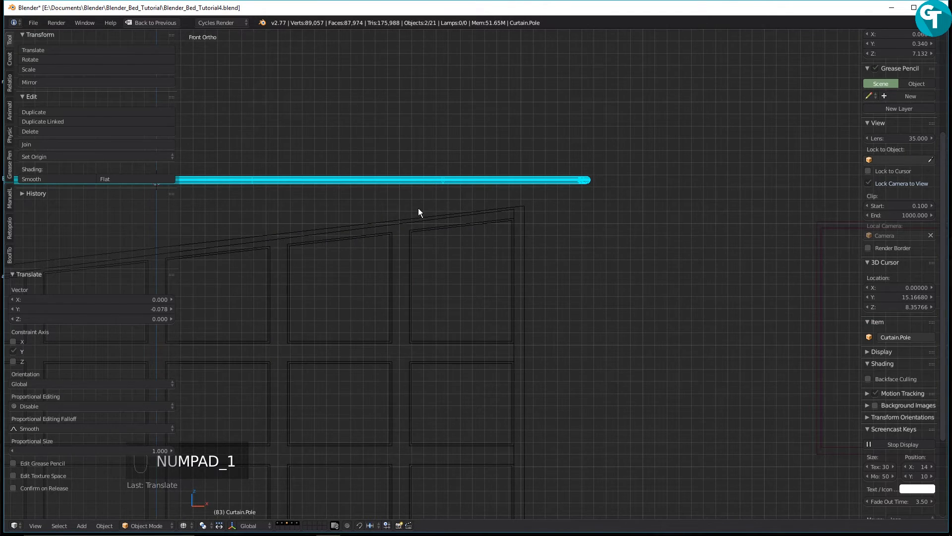
shift+middle_drag(411, 273, 437, 213)
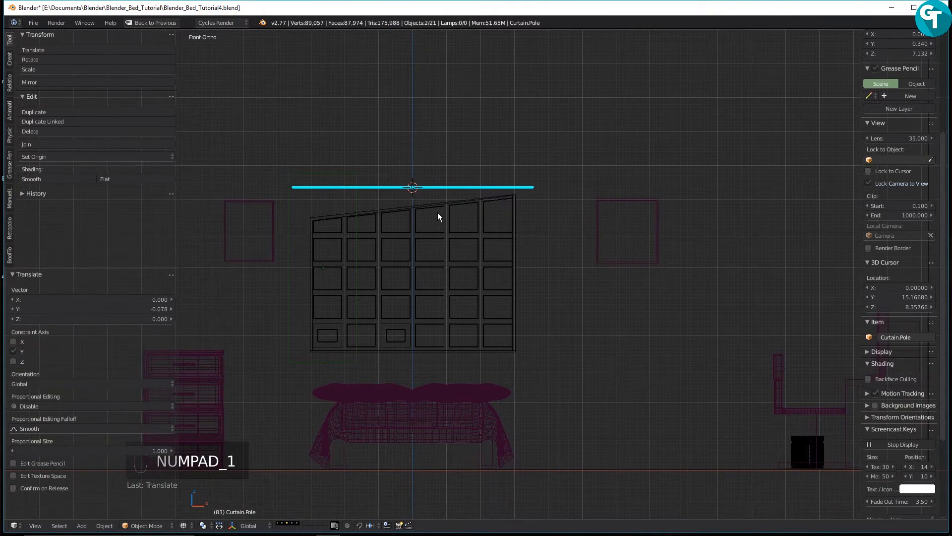
scroll(379, 275, up, 1)
shift+middle_drag(372, 282, 484, 269)
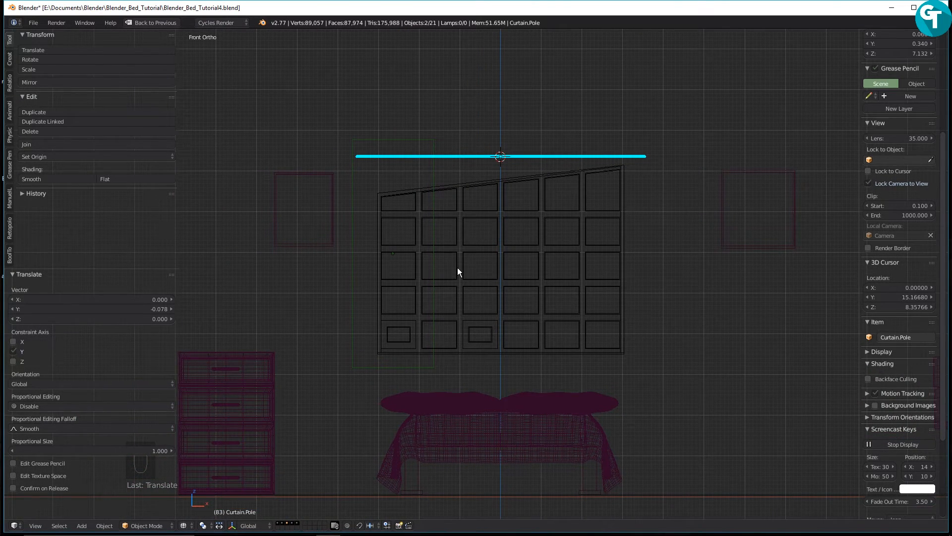
key(z)
click(462, 222)
scroll(463, 233, up, 1)
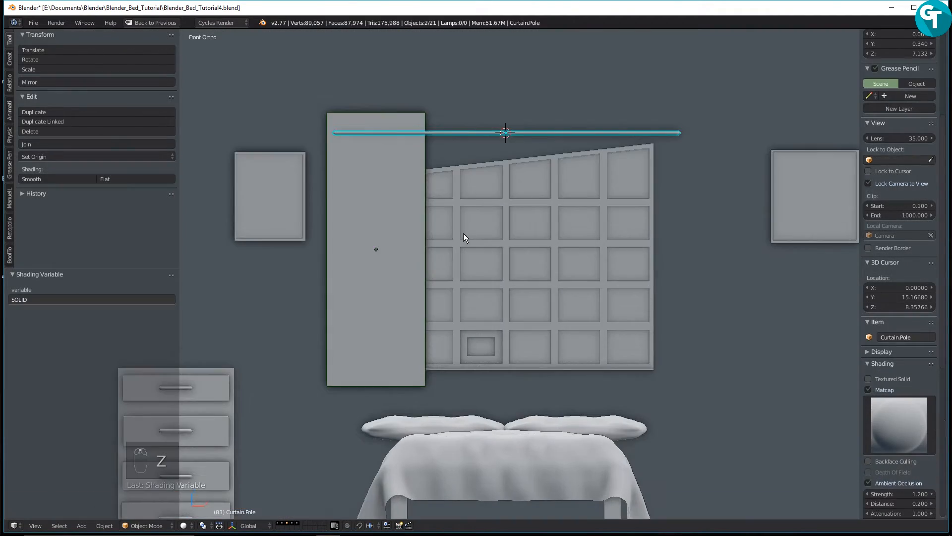
shift+middle_drag(463, 234, 496, 302)
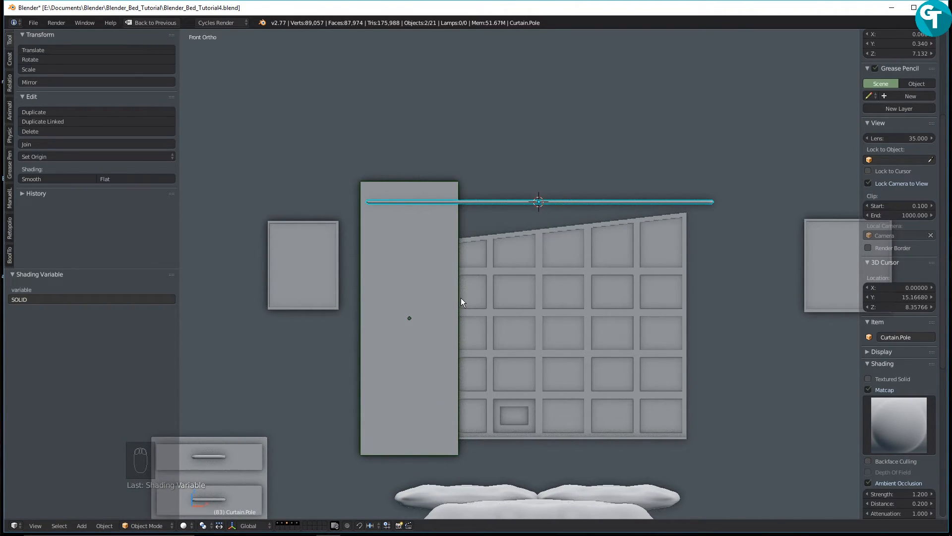
key(shift+d)
key(x)
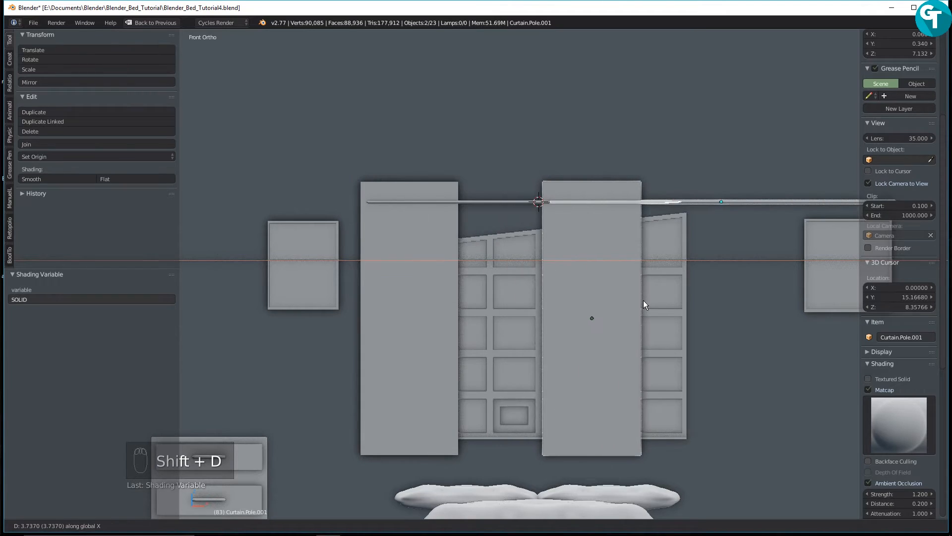
right_click(644, 305)
key(ctrl+z)
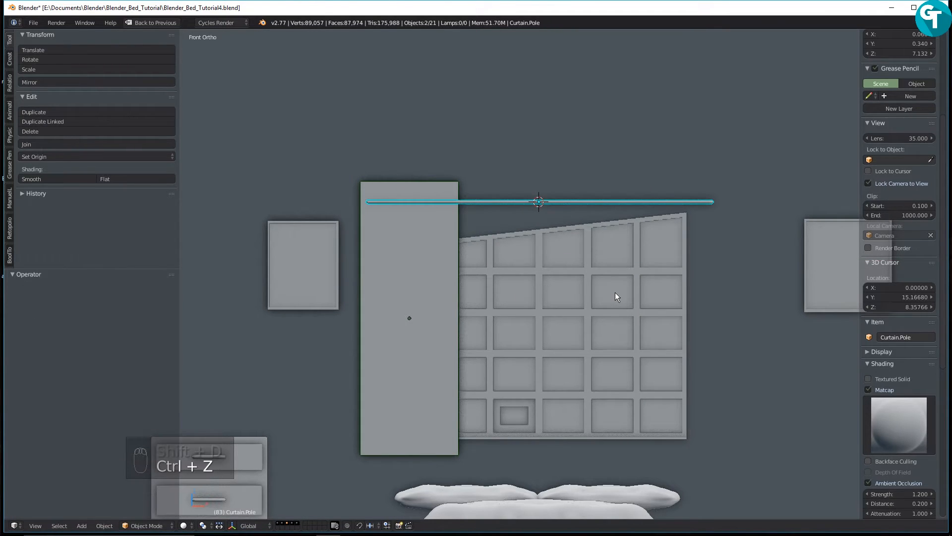
Duplicate only the curtain plane about 5.27 units along X to the other end of the curtain pole
right_click(454, 257)
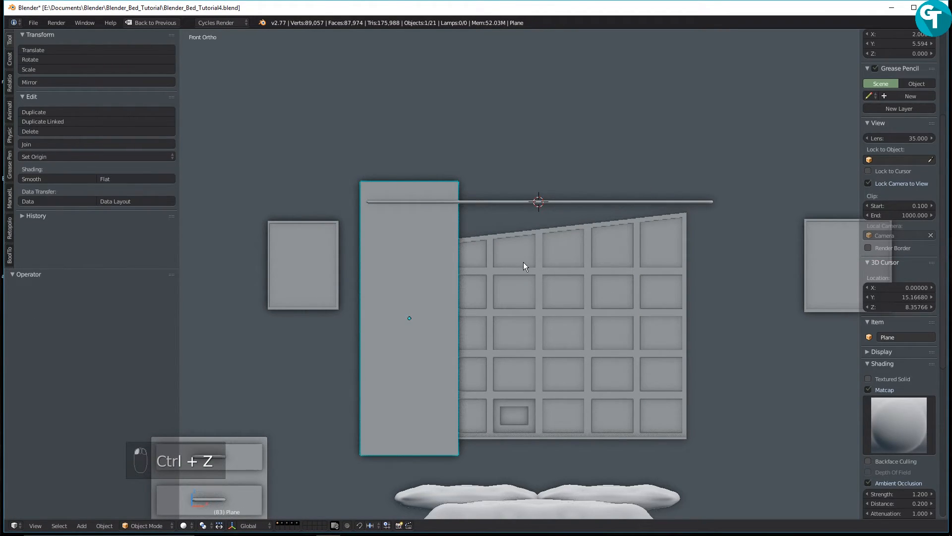
key(shift+d)
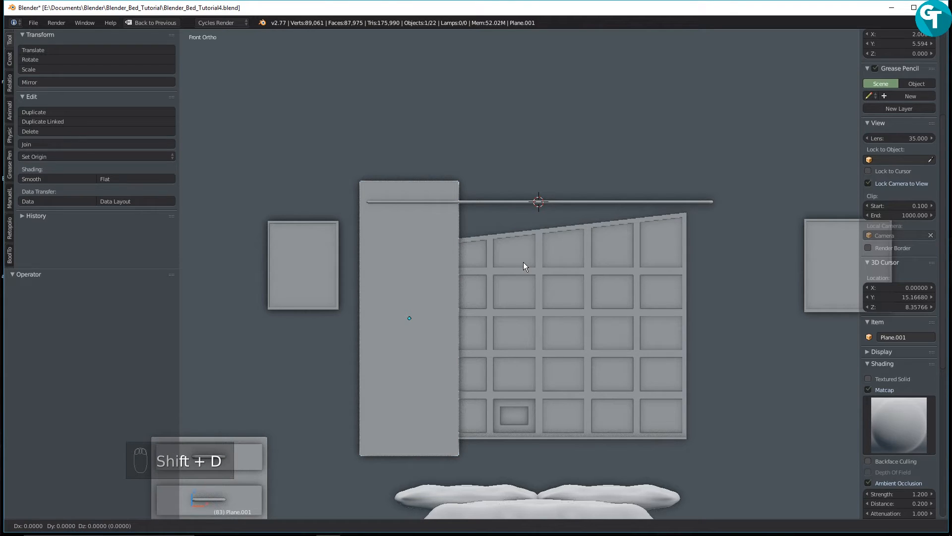
key(x)
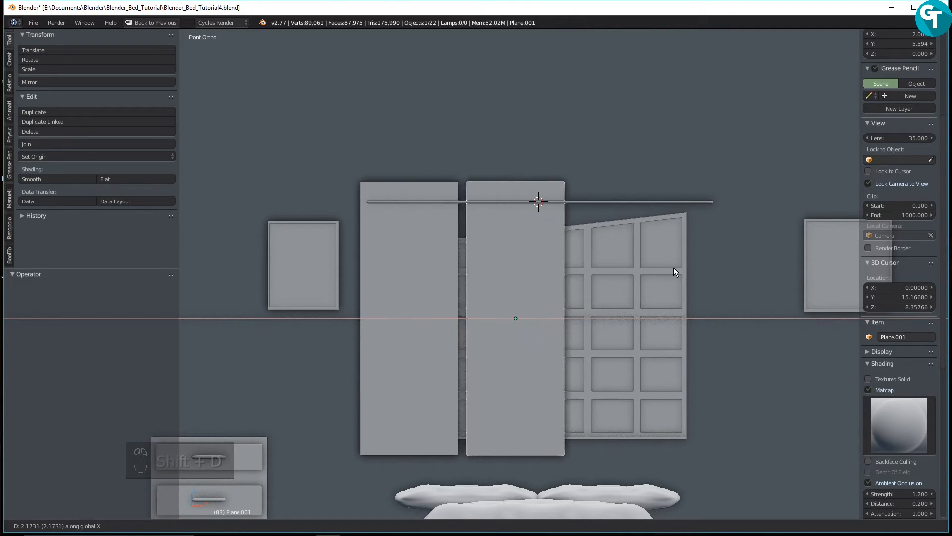
click(776, 269)
Move the window about 0.027 units along Y in the right wireframe view, and return to the front view in solid shading
middle_drag(776, 269, 696, 280)
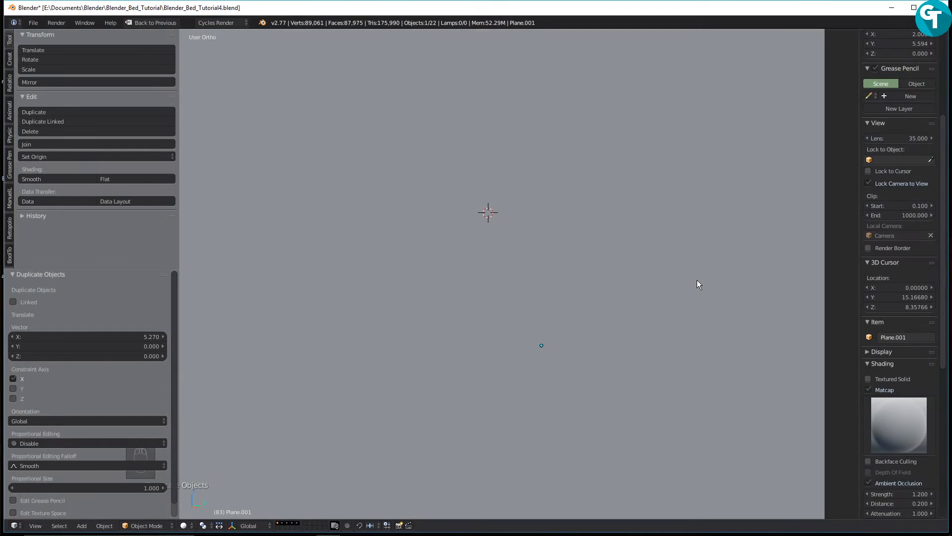
key(KP_3)
key(z)
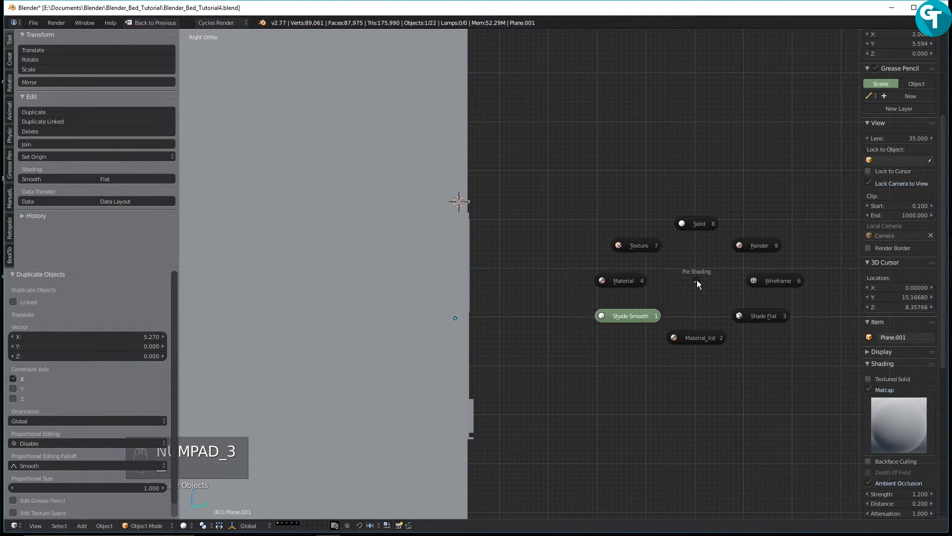
click(765, 284)
scroll(553, 275, up, 3)
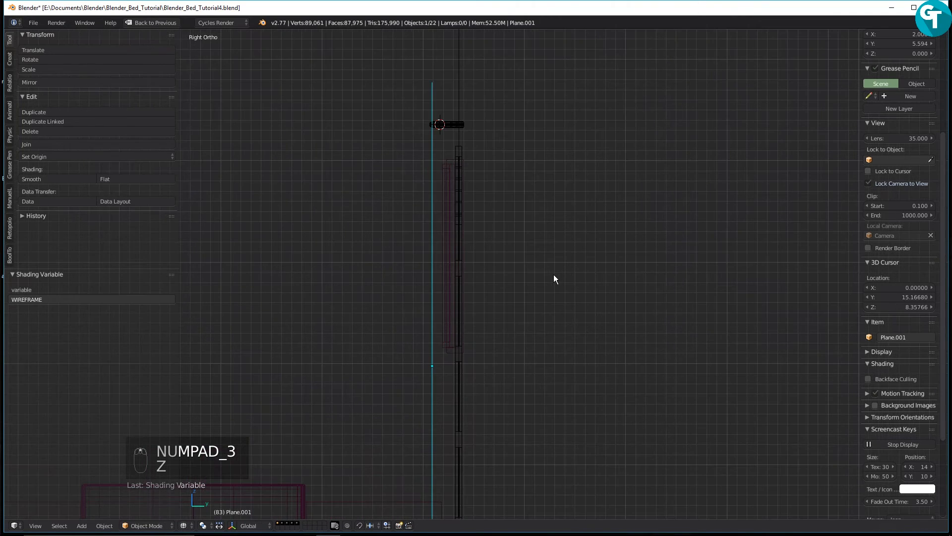
scroll(554, 275, up, 3)
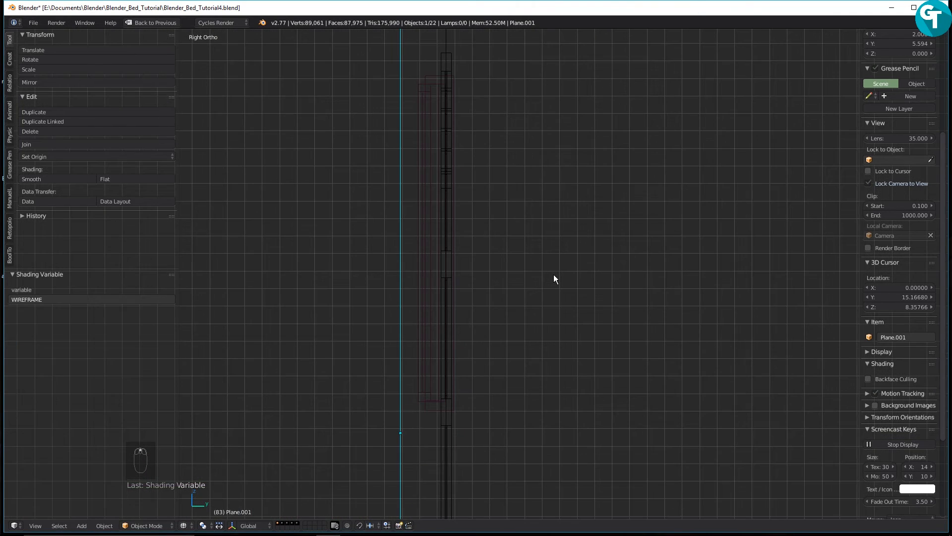
scroll(554, 275, down, 3)
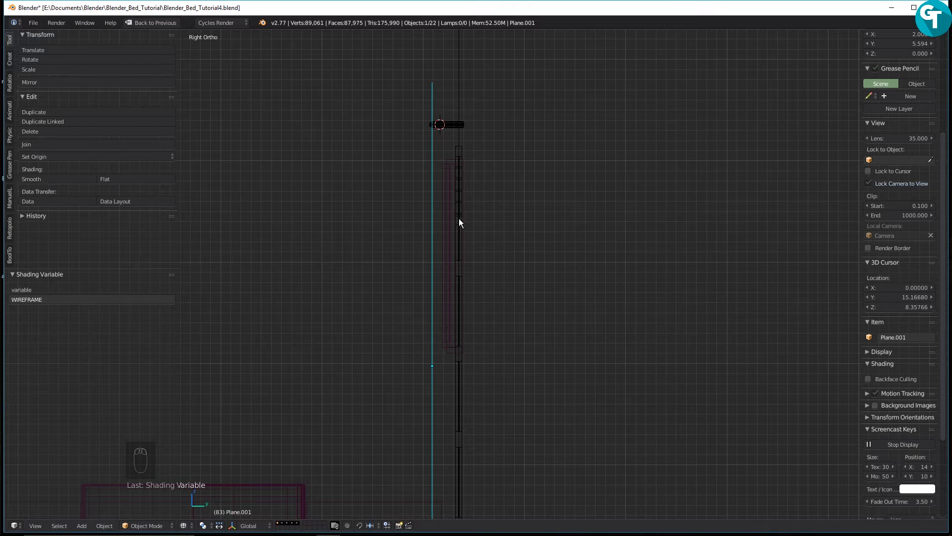
right_click(459, 204)
right_click(464, 233)
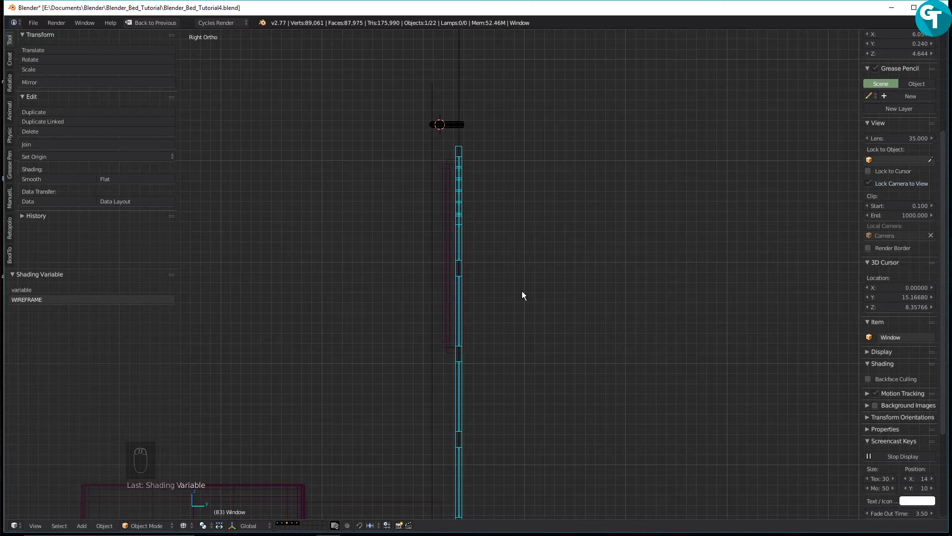
key(g)
key(y)
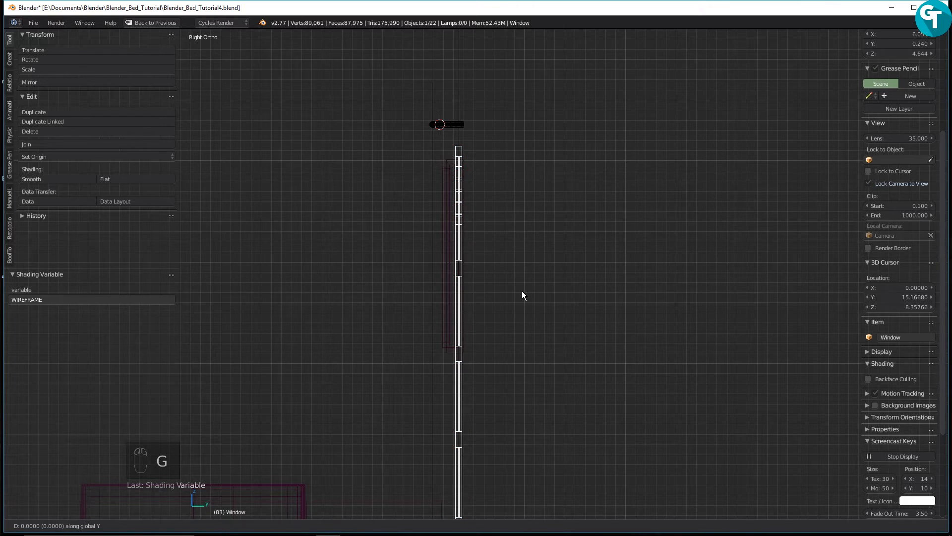
click(548, 295)
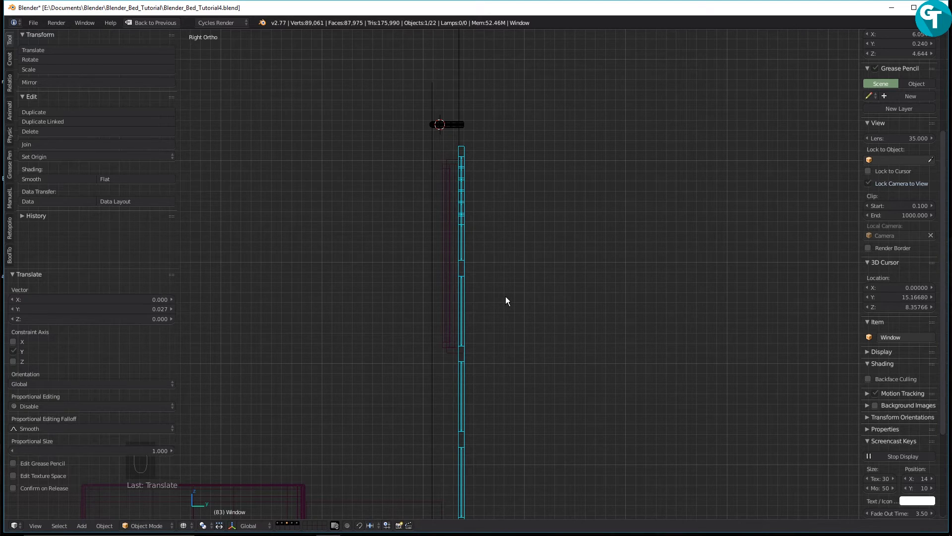
key(KP_1)
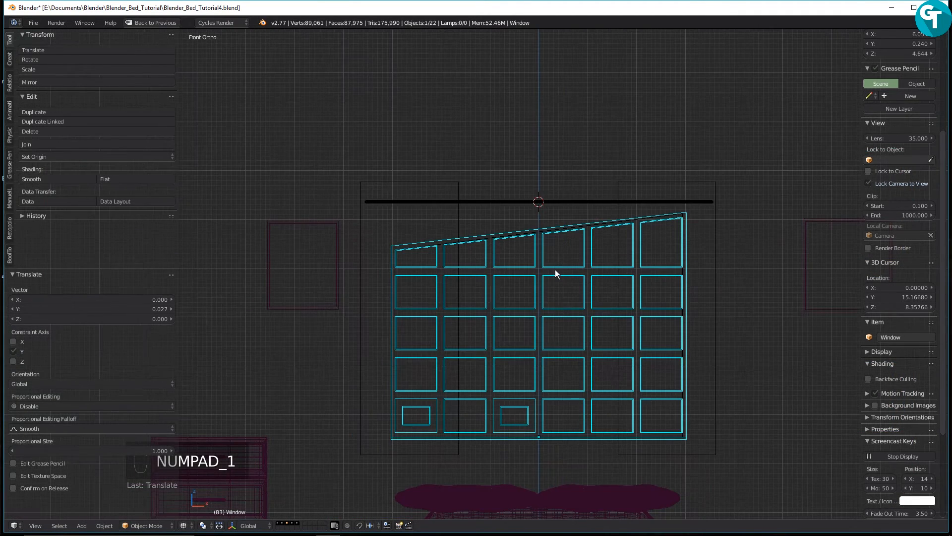
key(z)
click(540, 264)
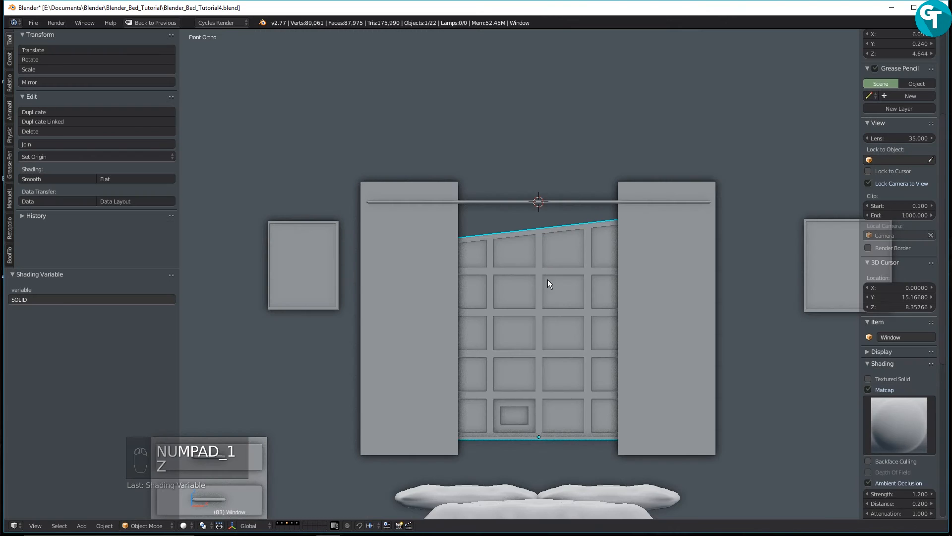
Delete the duplicated curtain plane over the window's right side
shift+middle_drag(550, 314, 490, 246)
scroll(537, 248, down, 2)
scroll(538, 248, up, 2)
right_click(550, 243)
key(x)
click(550, 243)
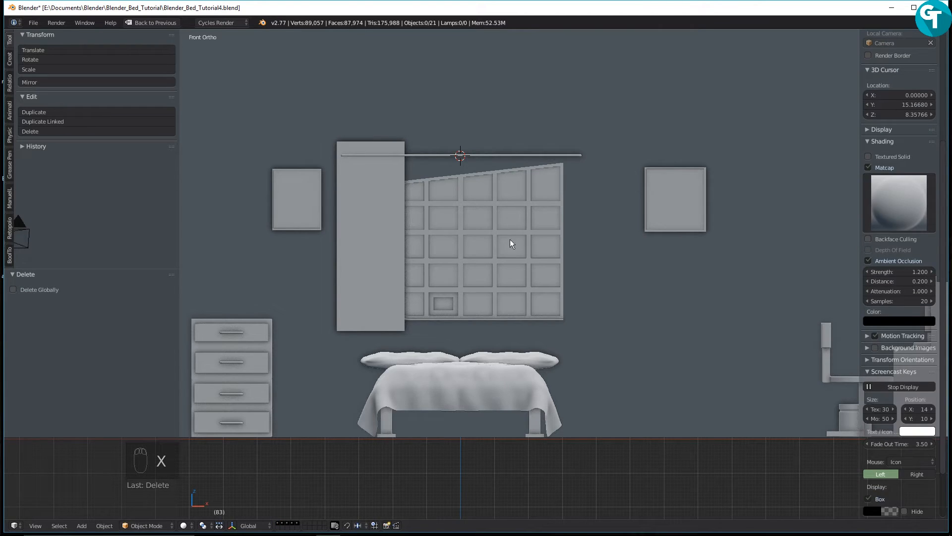
Subdivide the remaining curtain plane with 35 cuts and return to Object Mode
right_click(349, 183)
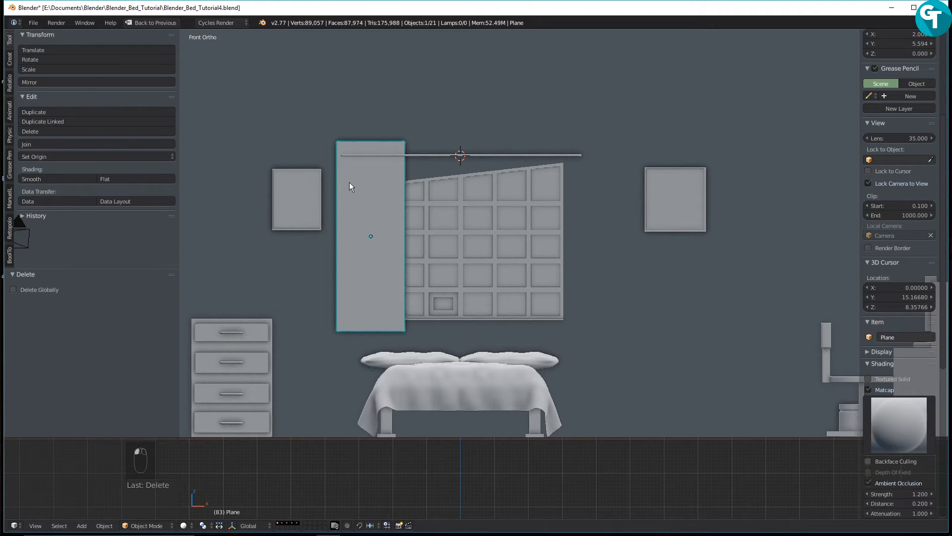
key(Tab)
click(347, 135)
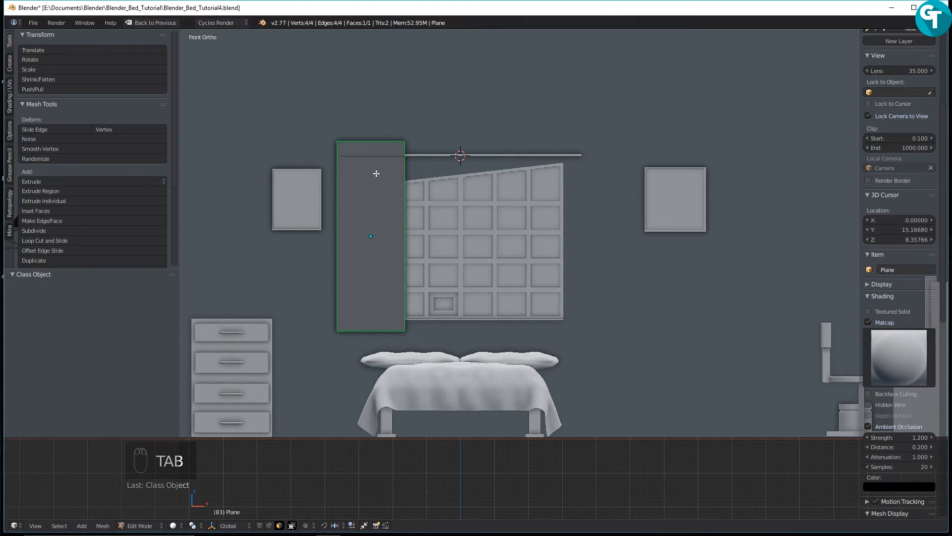
key(w)
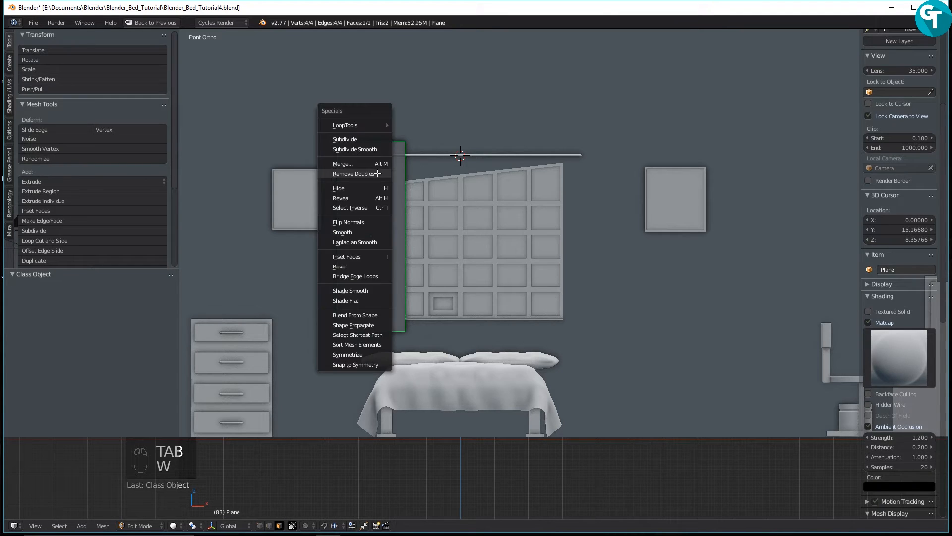
click(356, 142)
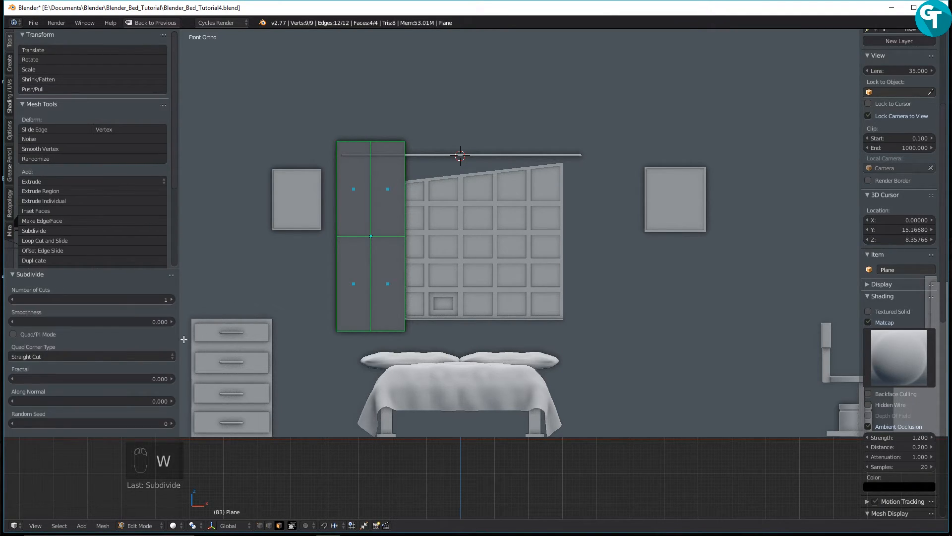
click(155, 301)
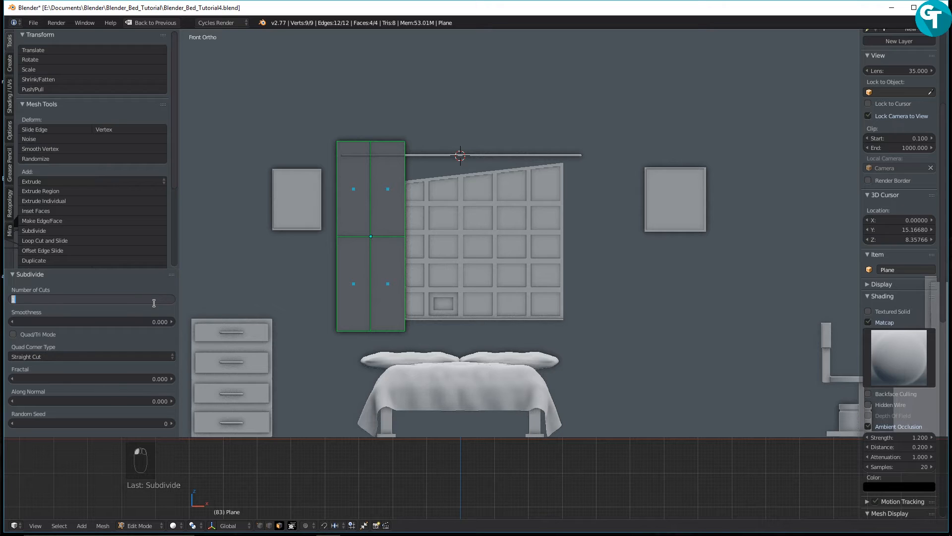
text(35)
key(Return)
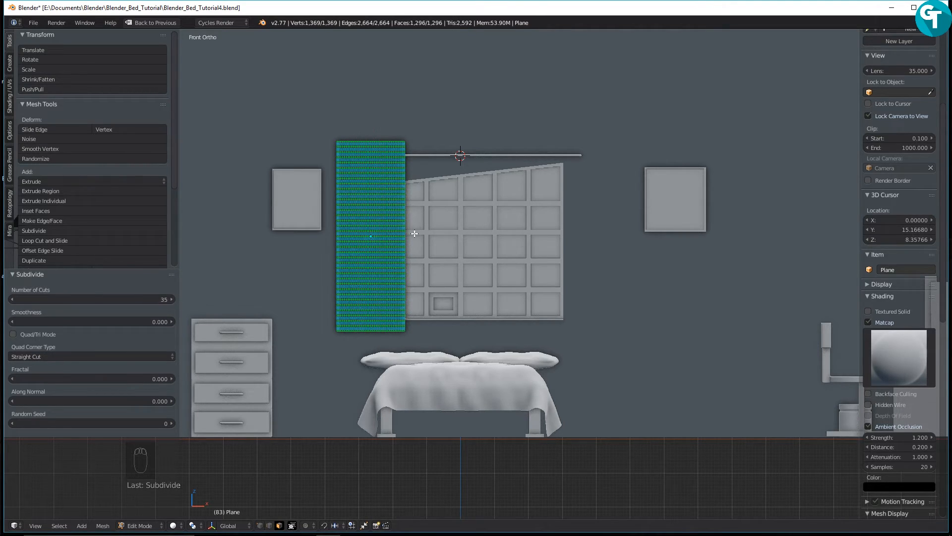
key(Tab)
click(410, 215)
Apply the curtain plane's rotation and scale, and switch it to Sculpt Mode
scroll(409, 221, down, 1)
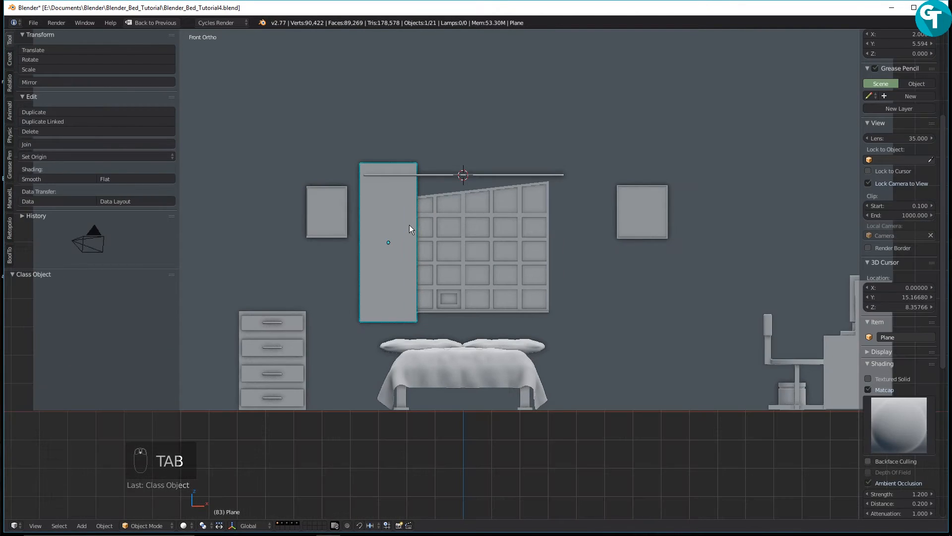
scroll(409, 224, up, 2)
mouse_move(409, 224)
shift+middle_down()
mouse_move(555, 323)
mouse_move(527, 324)
shift+middle_up()
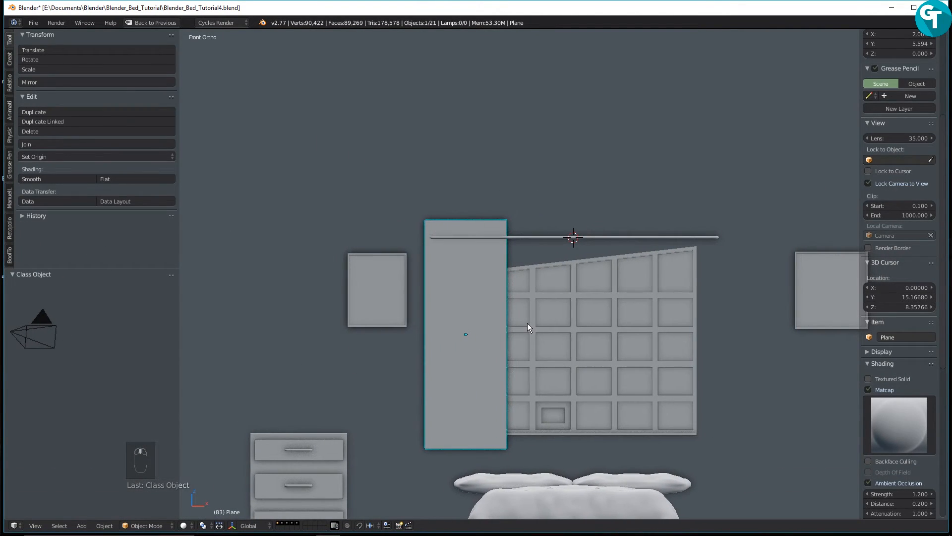
key(Tab)
click(509, 317)
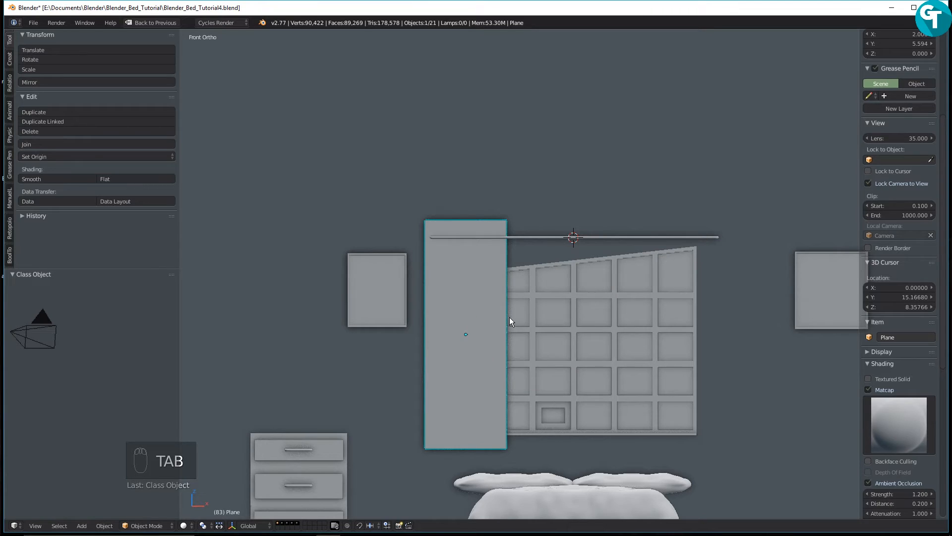
key(ctrl+a)
click(448, 286)
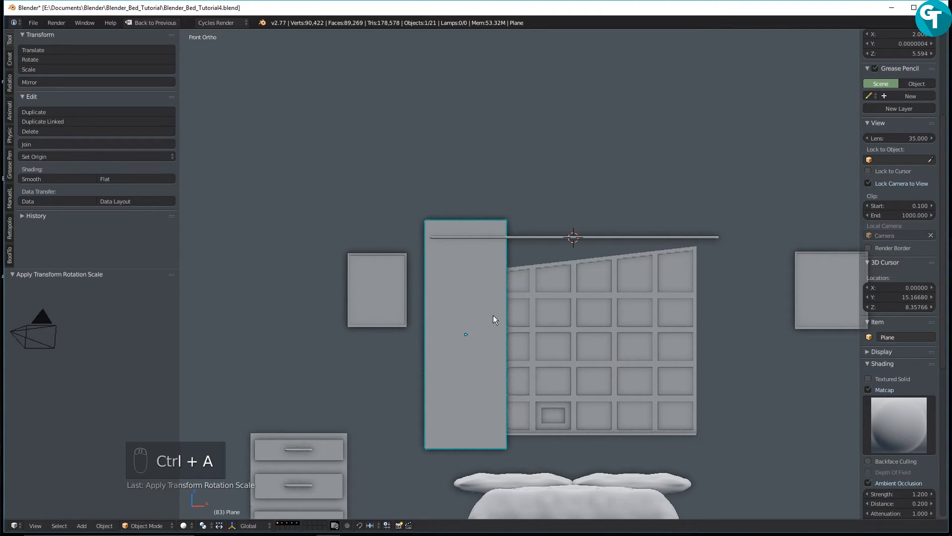
key(Tab)
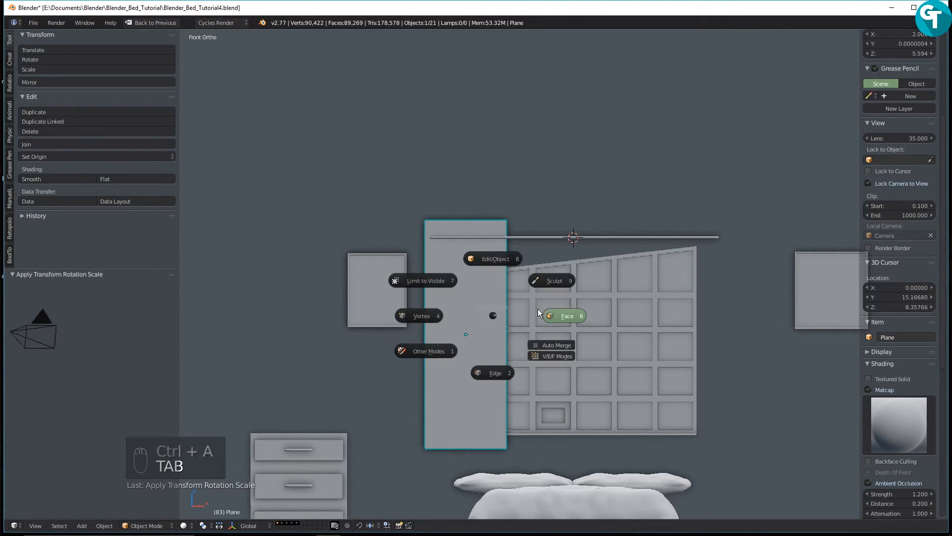
click(569, 282)
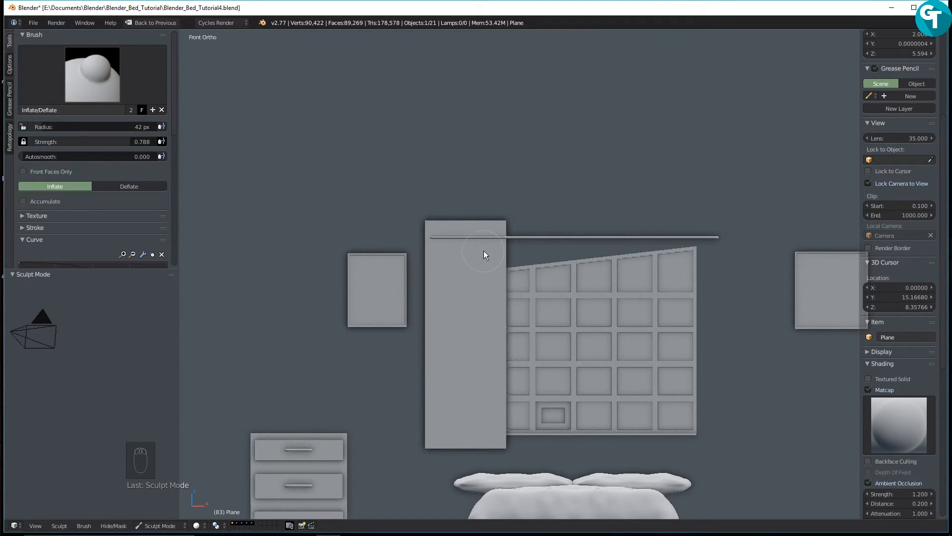
Return the curtain plane to Object Mode and save the file over the existing Blender_Bed_Tutorial4.blend
key(w)
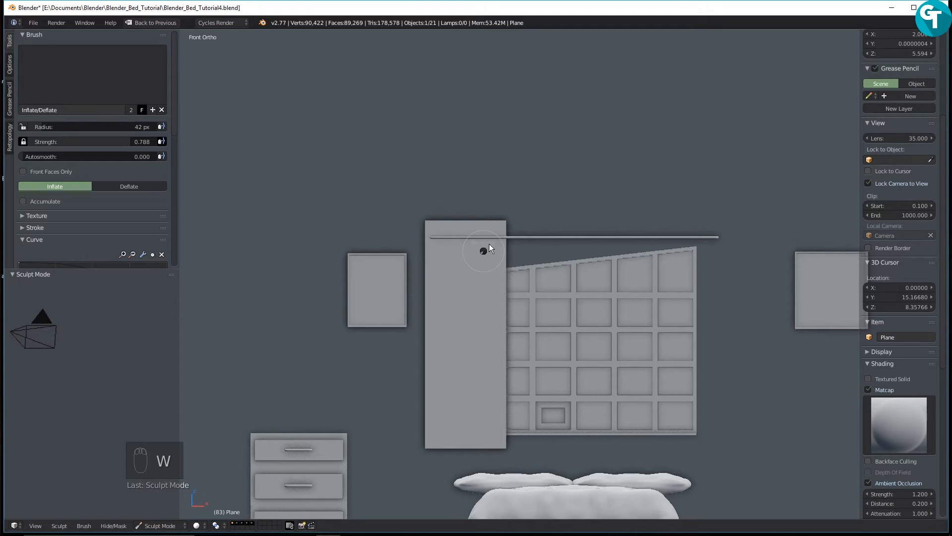
click(466, 240)
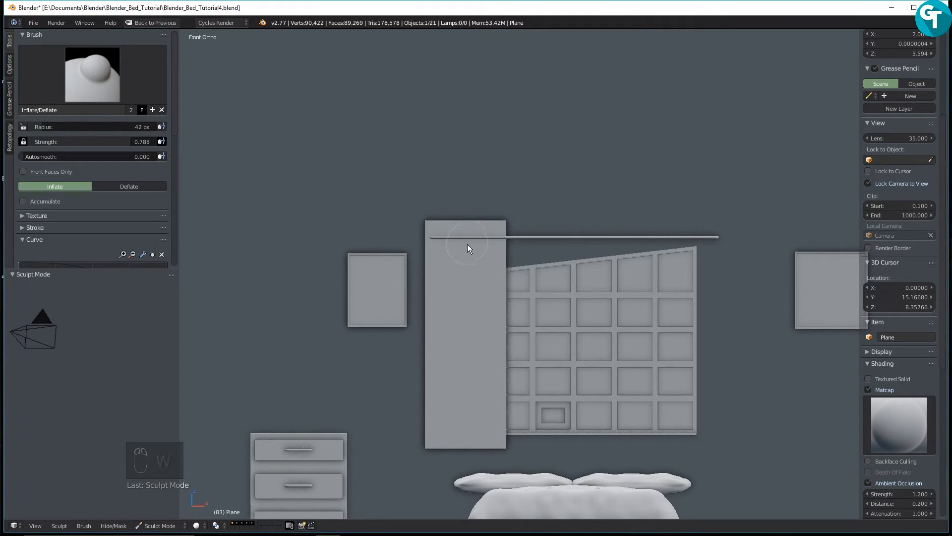
key(Tab)
click(483, 212)
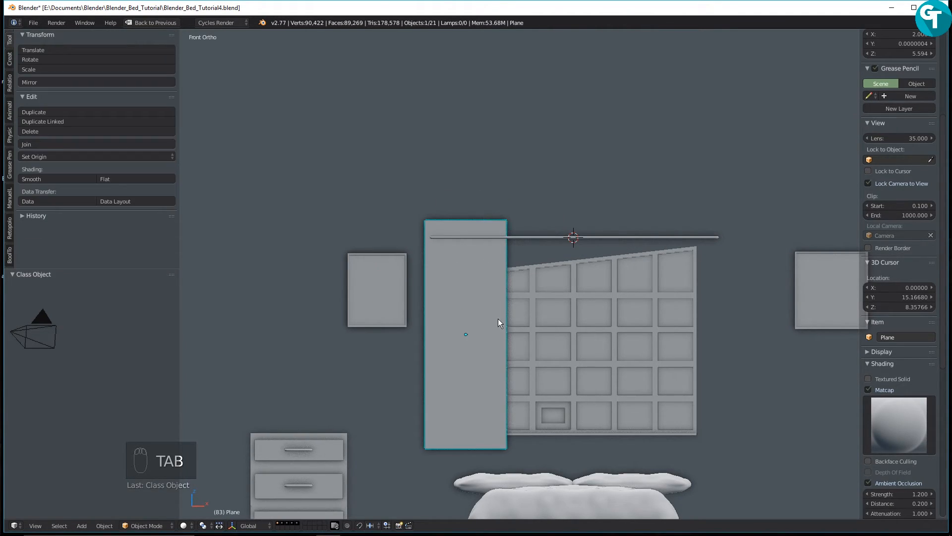
key(ctrl+s)
click(503, 272)
click(503, 271)
Switch the curtain plane to Sculpt Mode with the Inflate/Deflate brush
key(Tab)
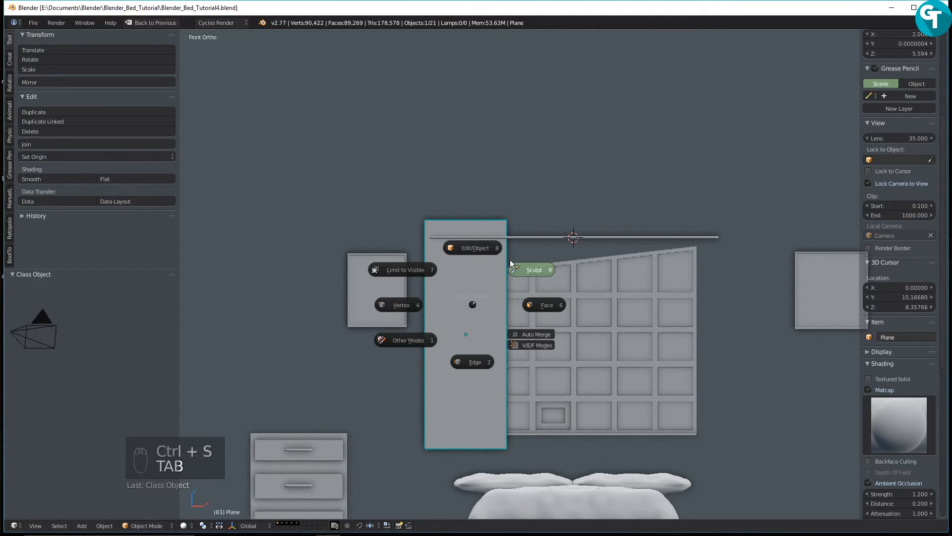
click(510, 261)
click(92, 74)
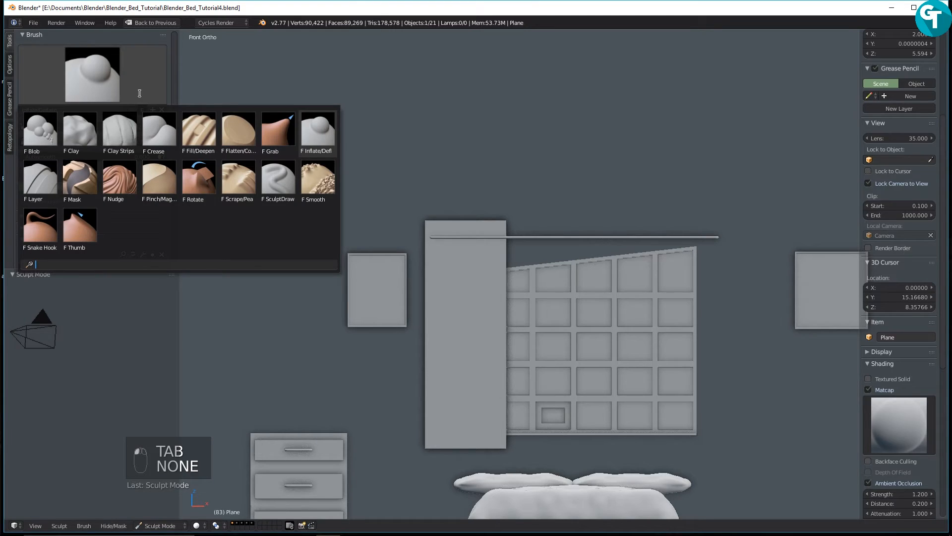
click(307, 133)
Set the brush radius to 35 px and inflate broad mirrored folds down the full height of the curtain
scroll(397, 198, up, 3)
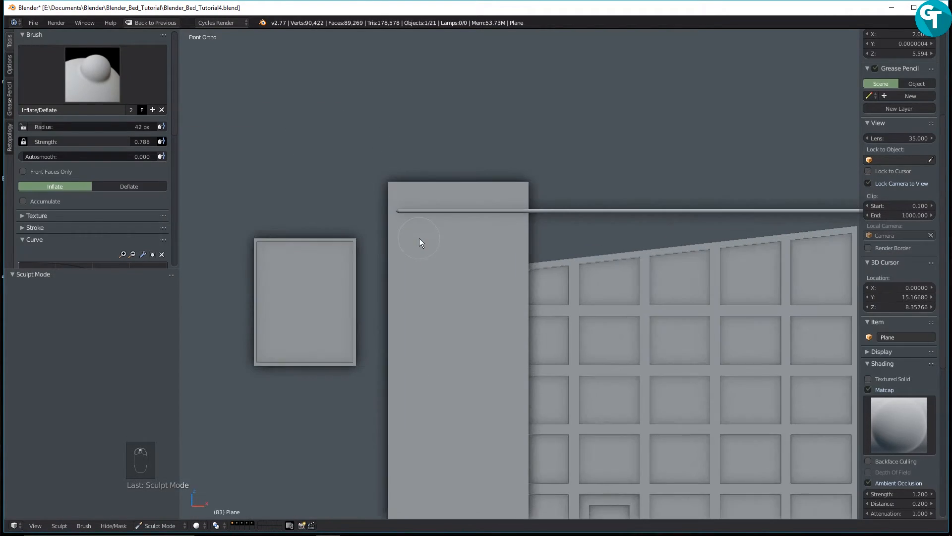
shift+middle_drag(436, 243, 412, 152)
key(KP_1)
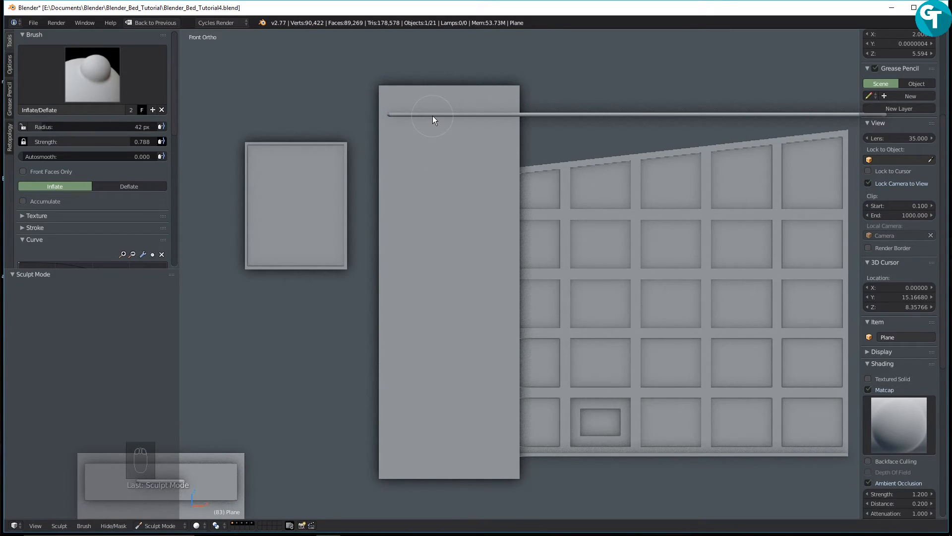
key(f)
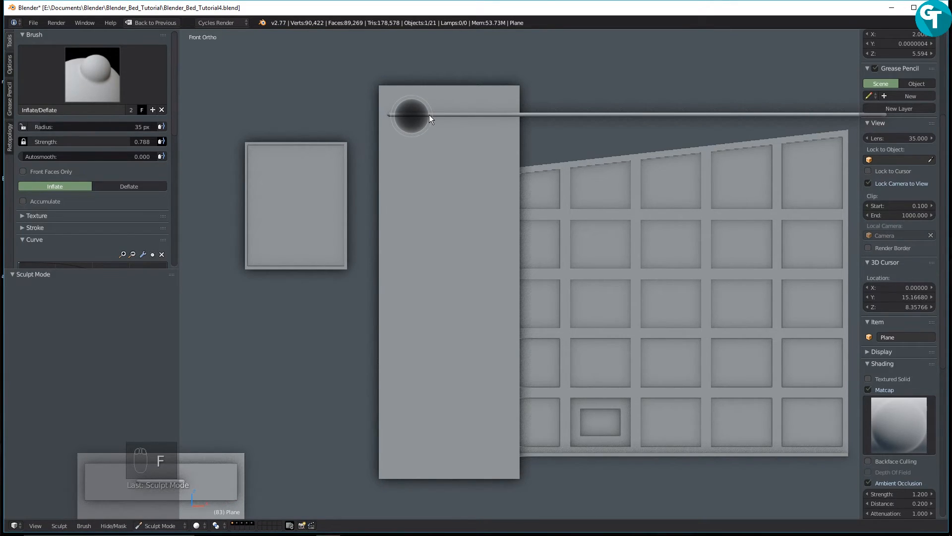
click(430, 115)
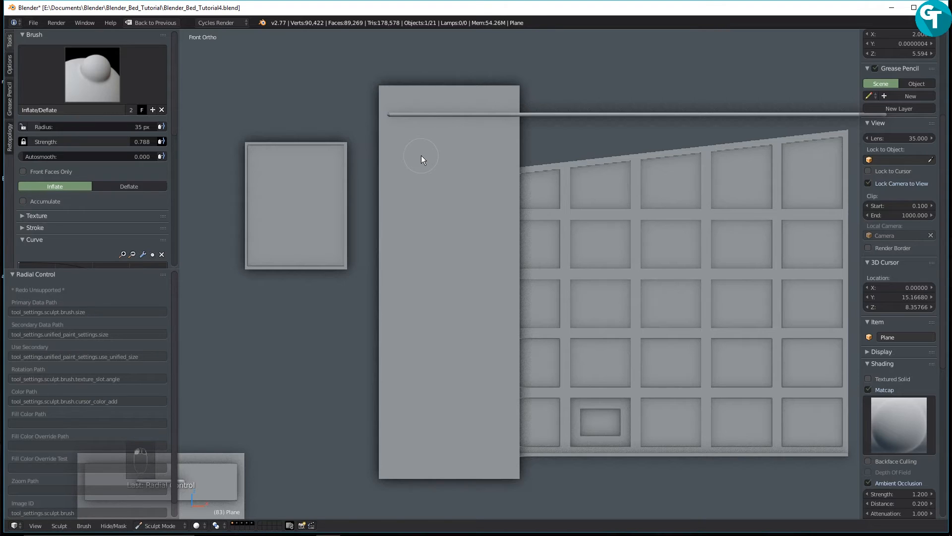
key(shift+f)
click(421, 156)
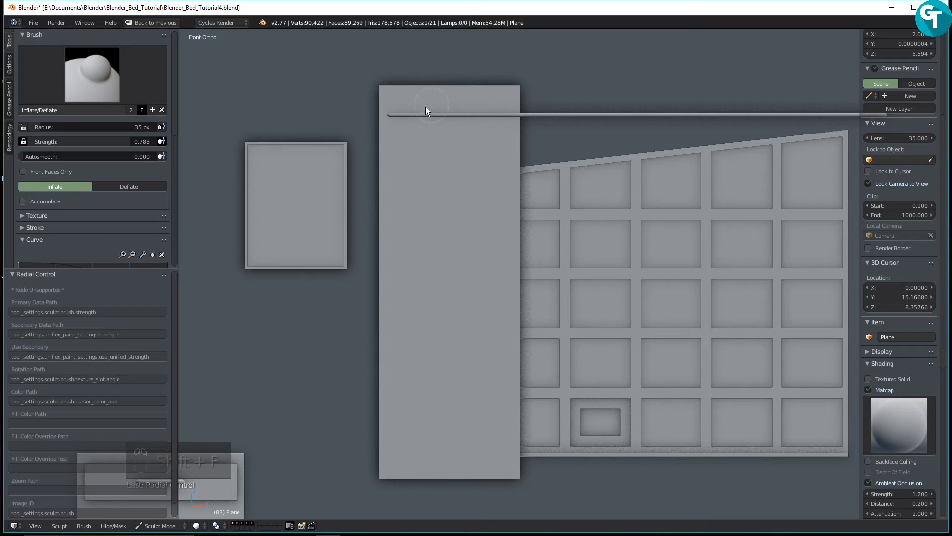
mouse_move(403, 104)
mouse_down()
mouse_move(413, 245)
mouse_move(432, 302)
mouse_move(401, 490)
mouse_up()
mouse_move(411, 453)
mouse_down()
mouse_move(412, 441)
mouse_move(397, 451)
mouse_move(406, 509)
mouse_up()
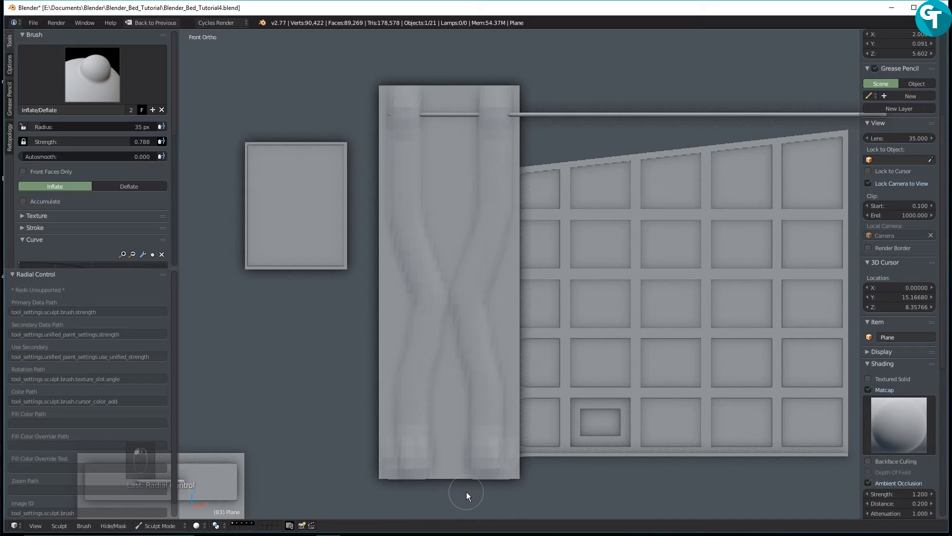
Reduce the brush radius to 16 px and inflate narrow vertical creases along the curtain's centre, top and sides
key(f)
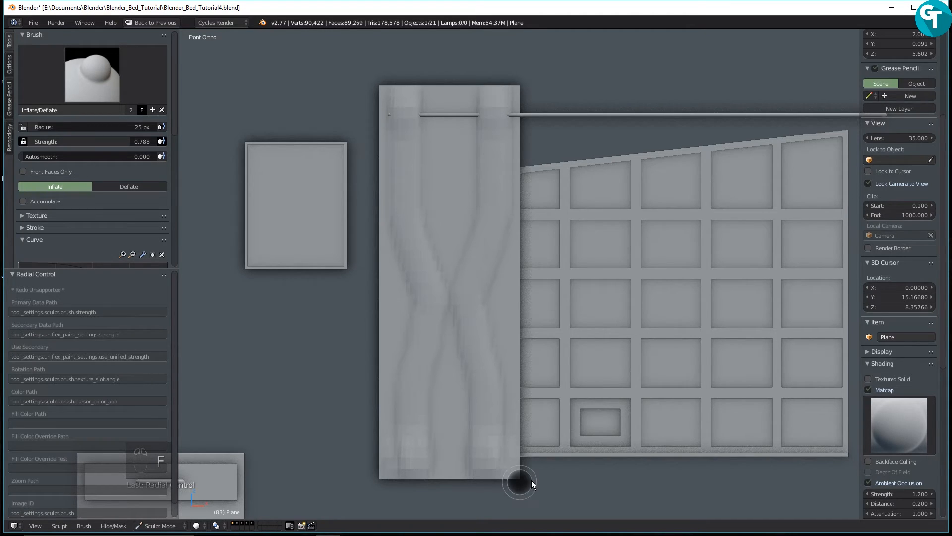
click(527, 479)
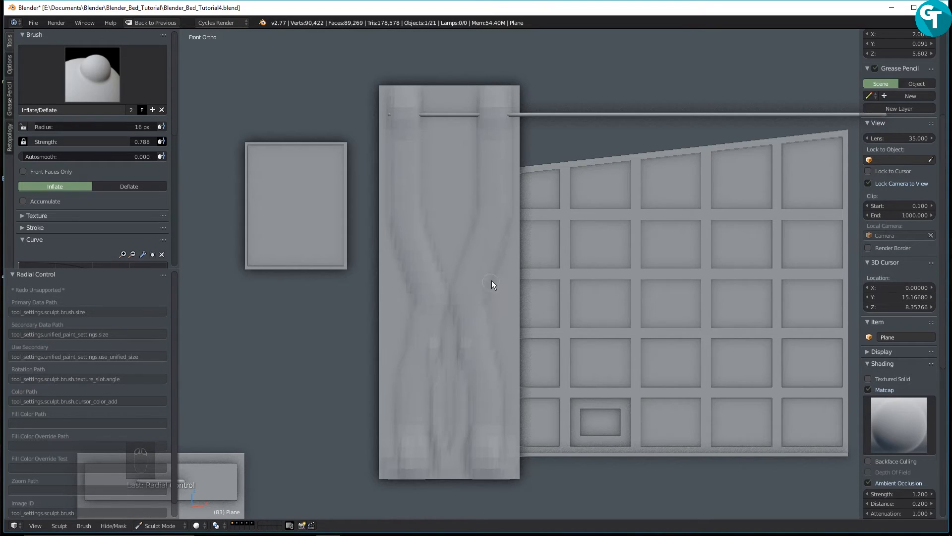
drag(497, 260, 505, 300)
click(434, 89)
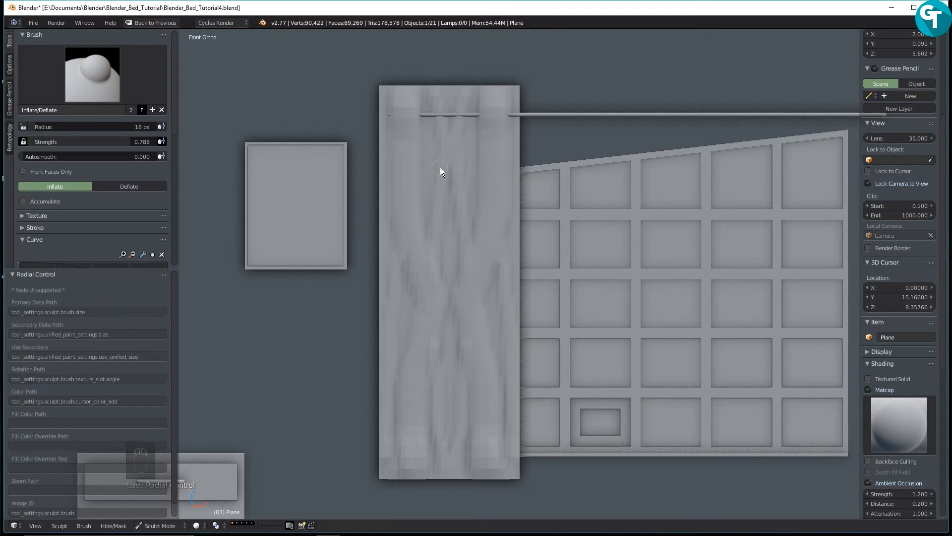
drag(440, 98, 466, 266)
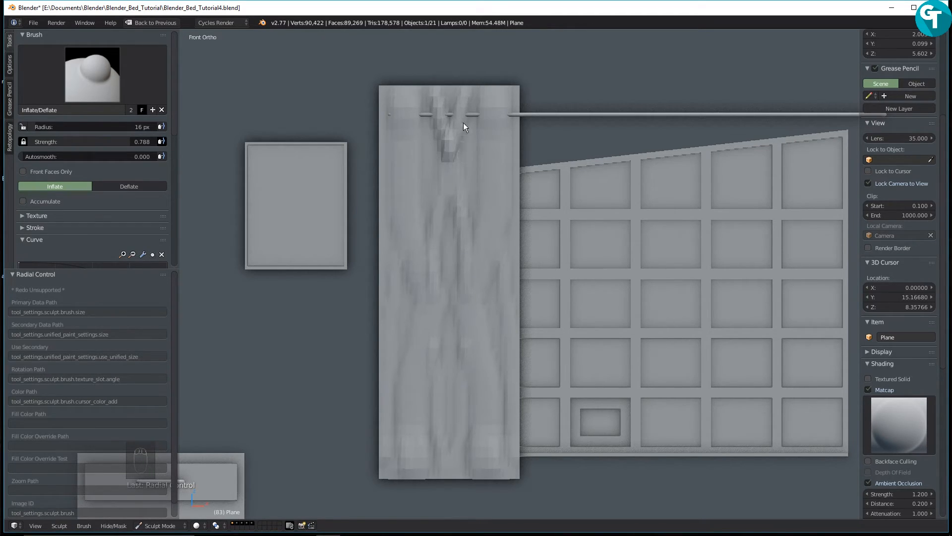
drag(429, 78, 435, 131)
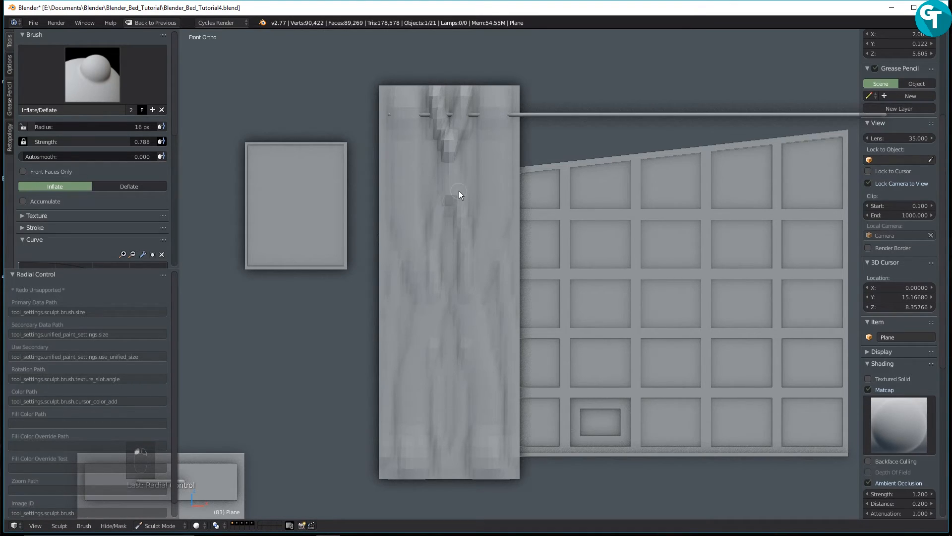
drag(462, 206, 463, 278)
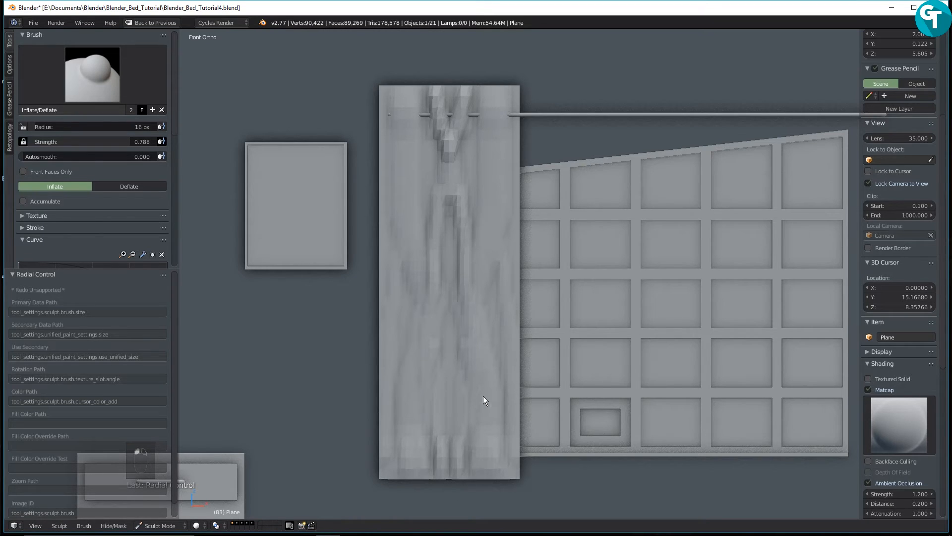
drag(465, 380, 466, 389)
Enlarge the brush radius to 40 px and inflate rounded bulges at the curtain's hem and upper corners
key(f)
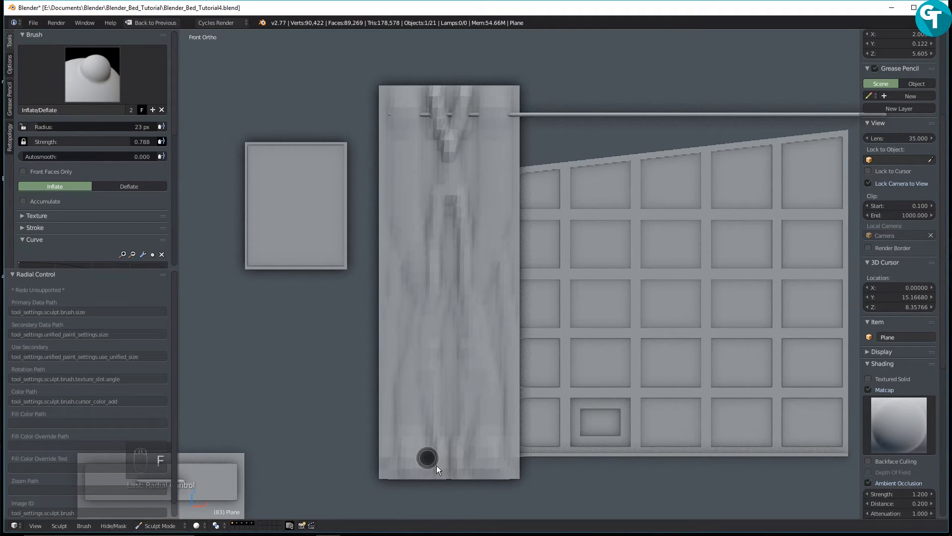
drag(445, 470, 421, 401)
drag(415, 356, 412, 491)
mouse_move(415, 430)
mouse_down()
mouse_move(417, 454)
mouse_move(411, 440)
mouse_up()
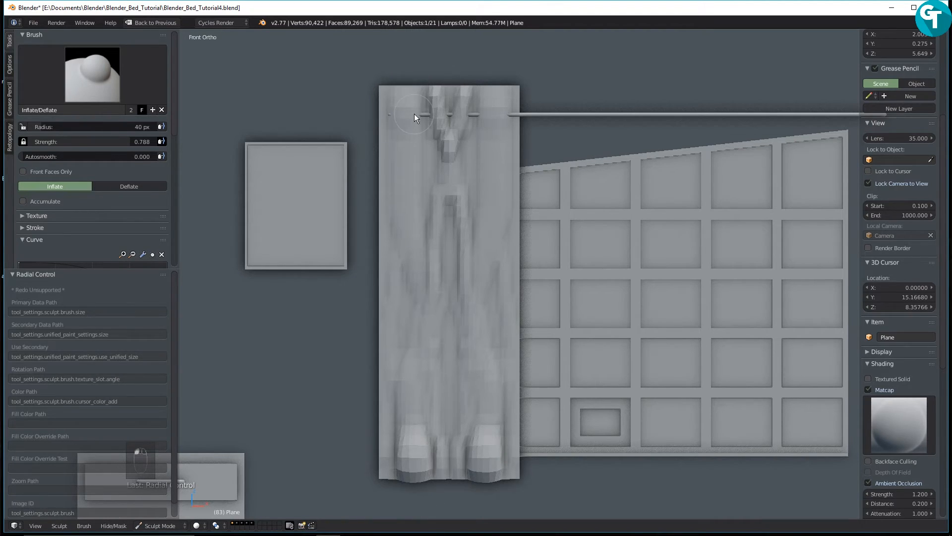
drag(401, 88, 405, 136)
Set the brush radius to 28 px and inflate the curtain's outer edges and central strip
key(f)
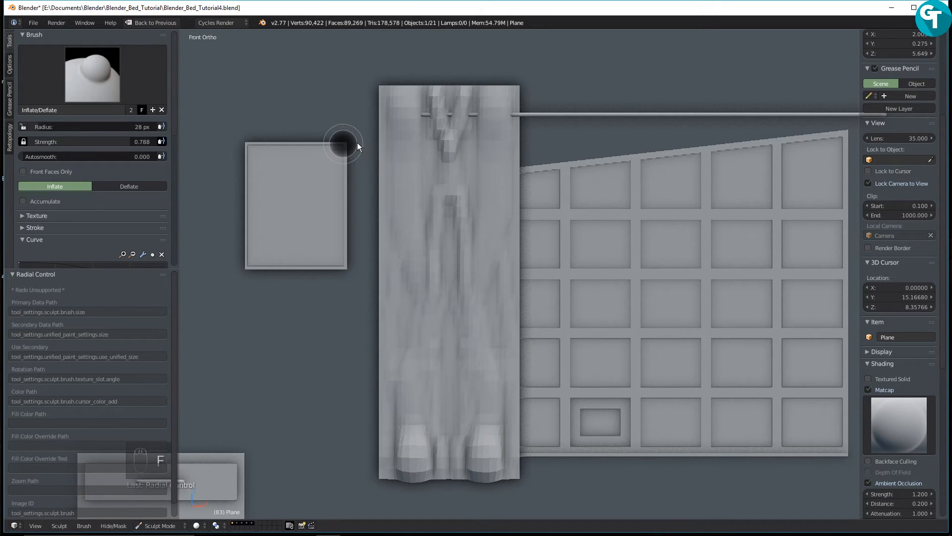
click(358, 143)
drag(385, 86, 382, 93)
drag(382, 246, 387, 246)
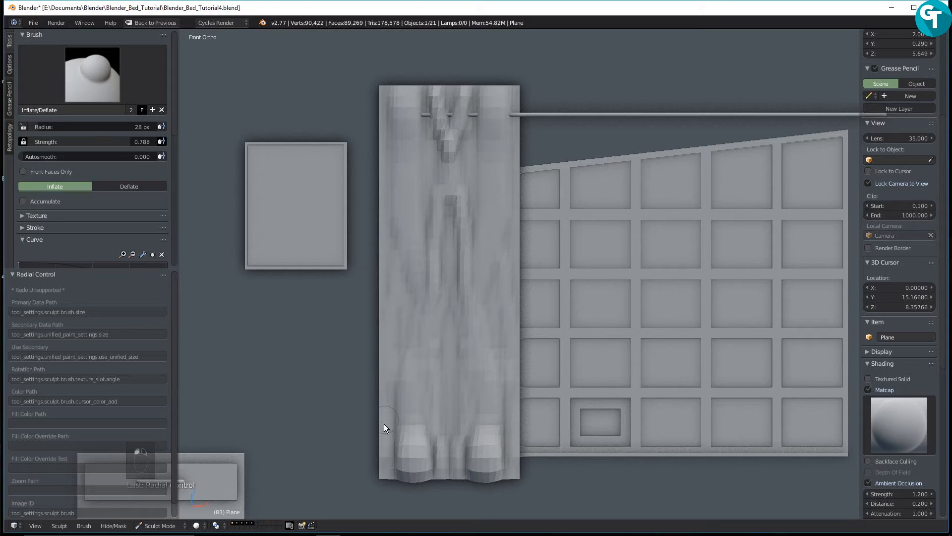
drag(381, 415, 397, 475)
drag(452, 323, 452, 349)
drag(471, 144, 471, 209)
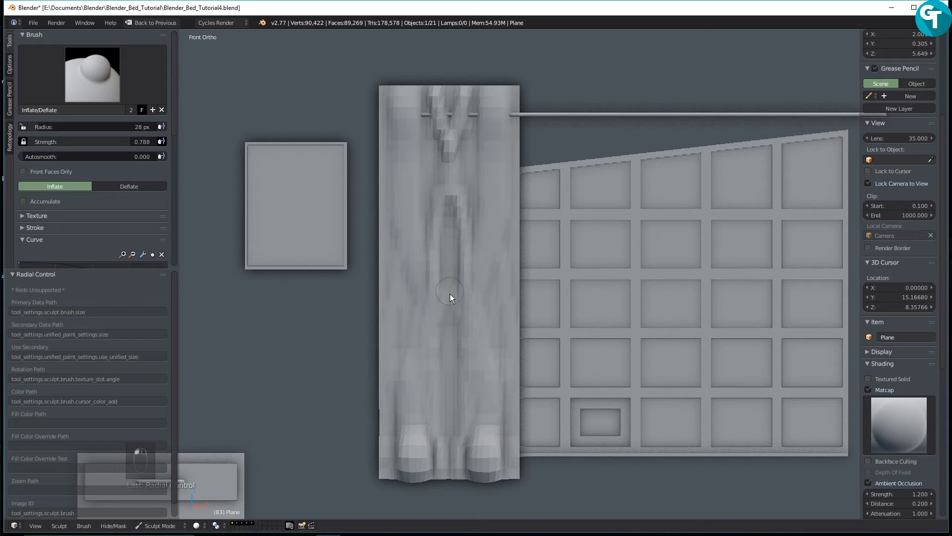
drag(444, 292, 450, 366)
drag(521, 119, 519, 134)
drag(520, 331, 517, 463)
Return to Object Mode, add level 2 subdivision to the curtain and shade it smooth
key(Tab)
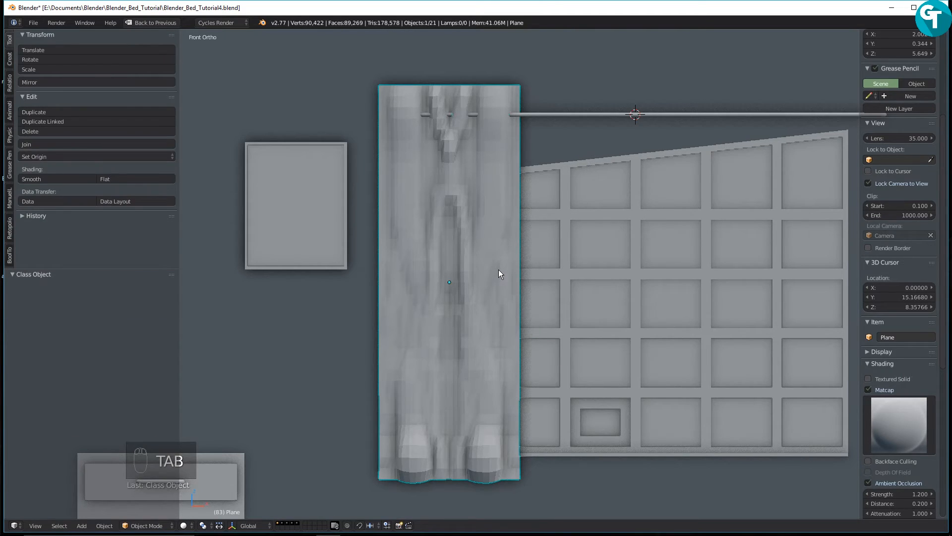
key(ctrl+2)
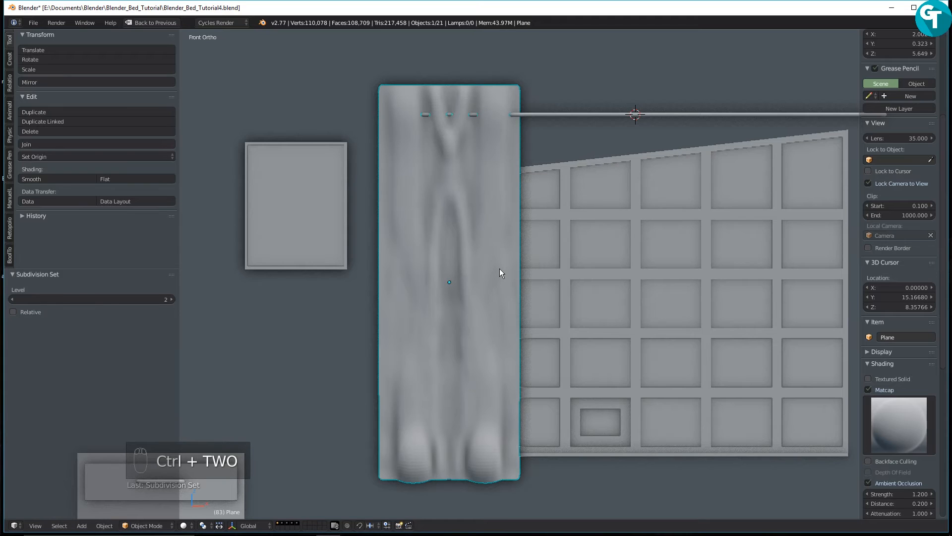
key(z)
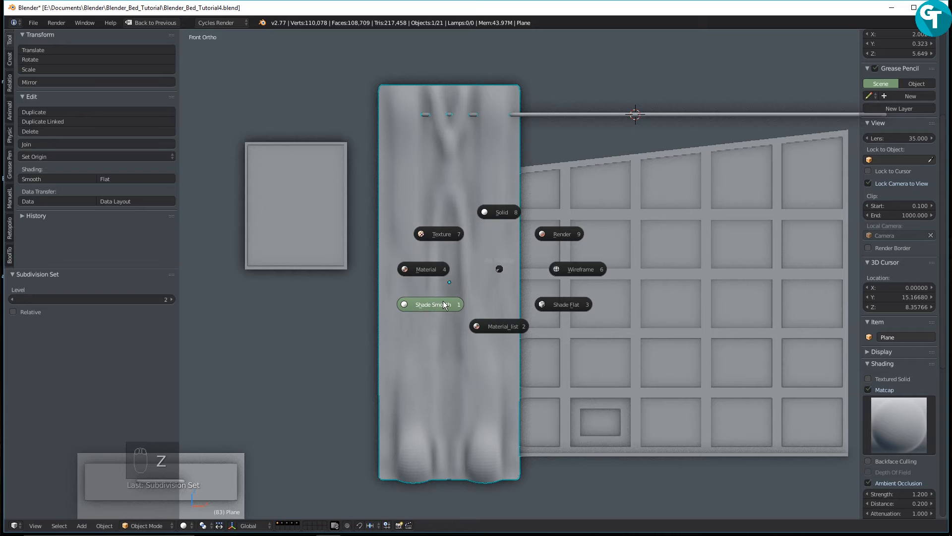
click(459, 287)
scroll(566, 204, down, 3)
middle_drag(543, 249, 535, 270)
scroll(535, 271, up, 4)
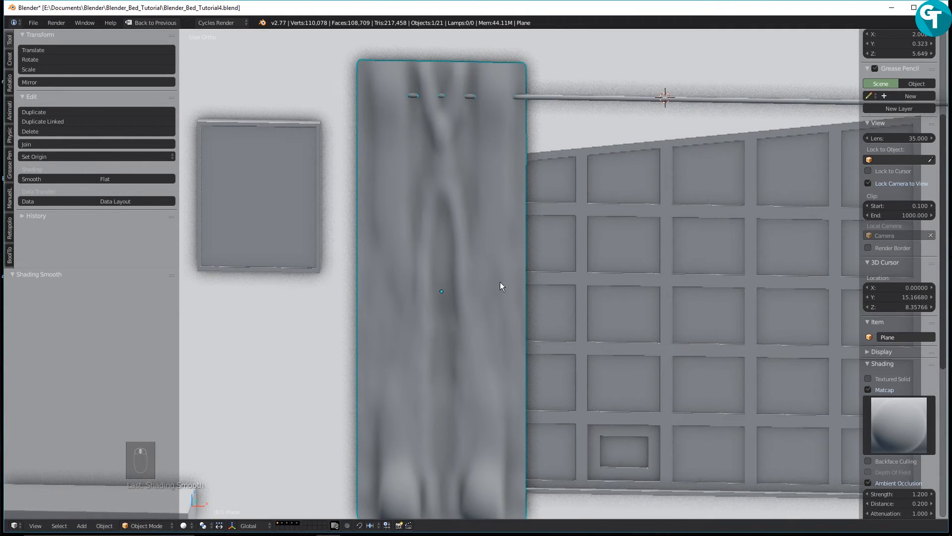
Re-enter Sculpt Mode in front view and inflate the curtain's long side folds with a 39 px brush radius
key(Tab)
click(560, 246)
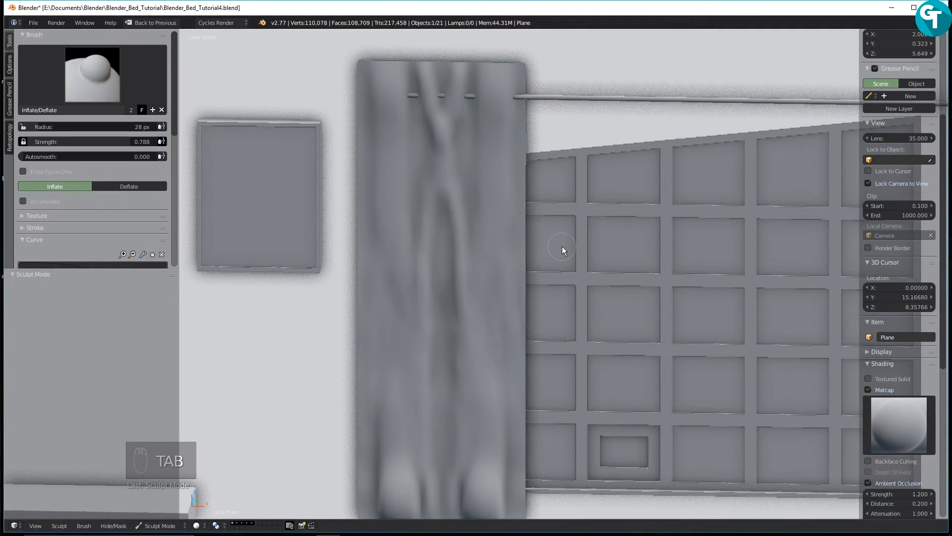
key(KP_1)
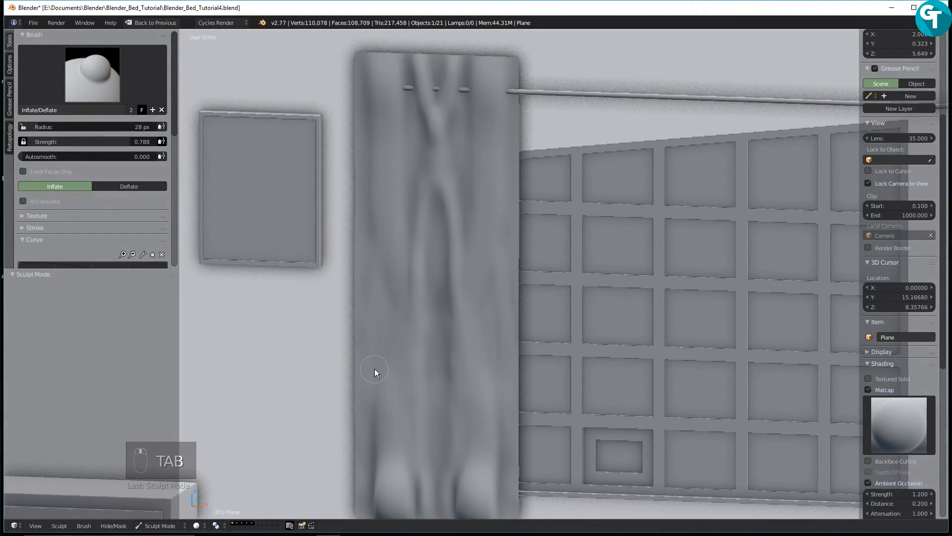
key(f)
click(407, 359)
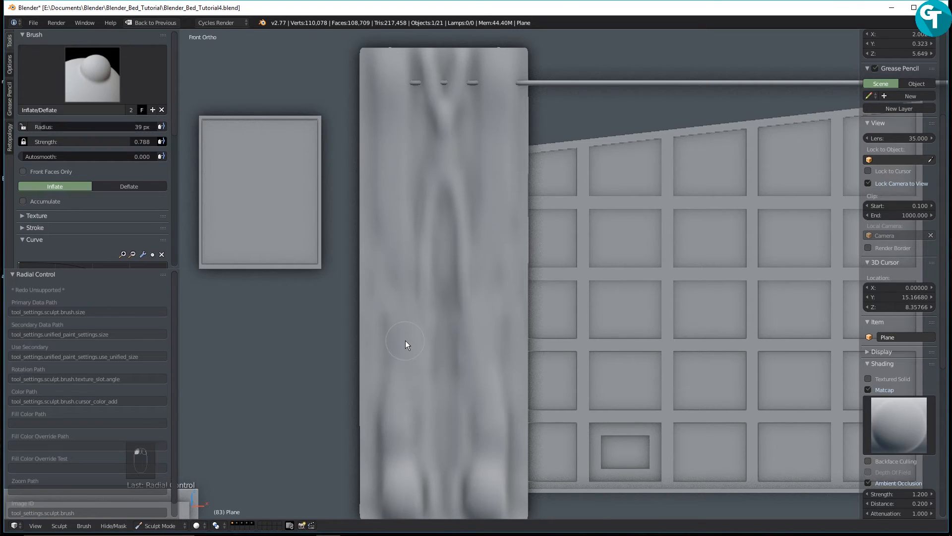
drag(399, 242, 403, 449)
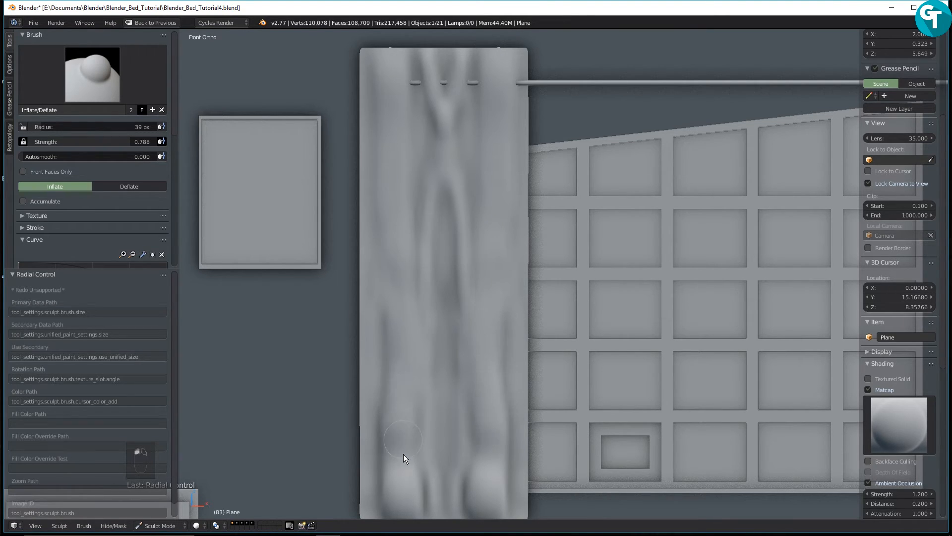
drag(405, 482, 407, 498)
drag(396, 219, 392, 339)
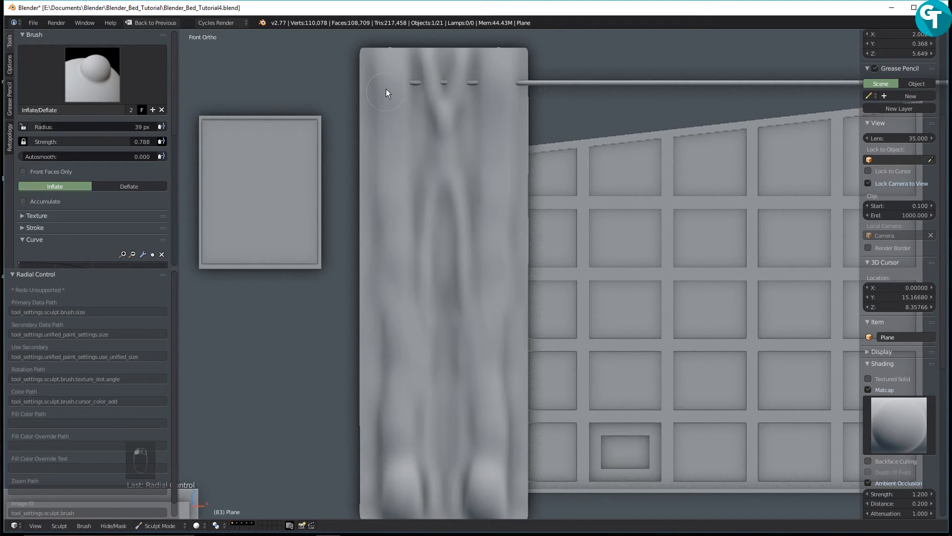
drag(390, 52, 409, 387)
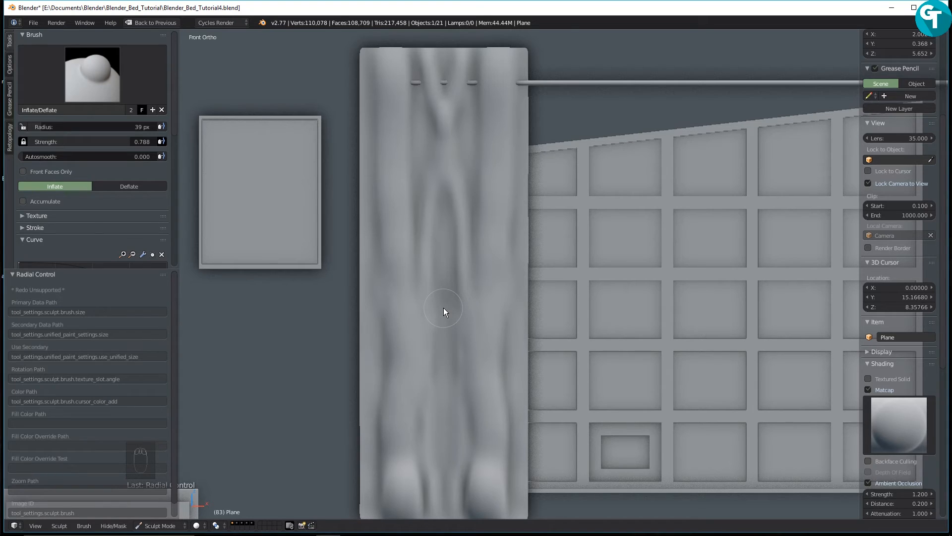
Reduce the brush radius to 19 px and inflate thin crossing folds down the curtain's centre
key(f)
click(508, 313)
drag(437, 97, 448, 132)
drag(460, 336, 460, 339)
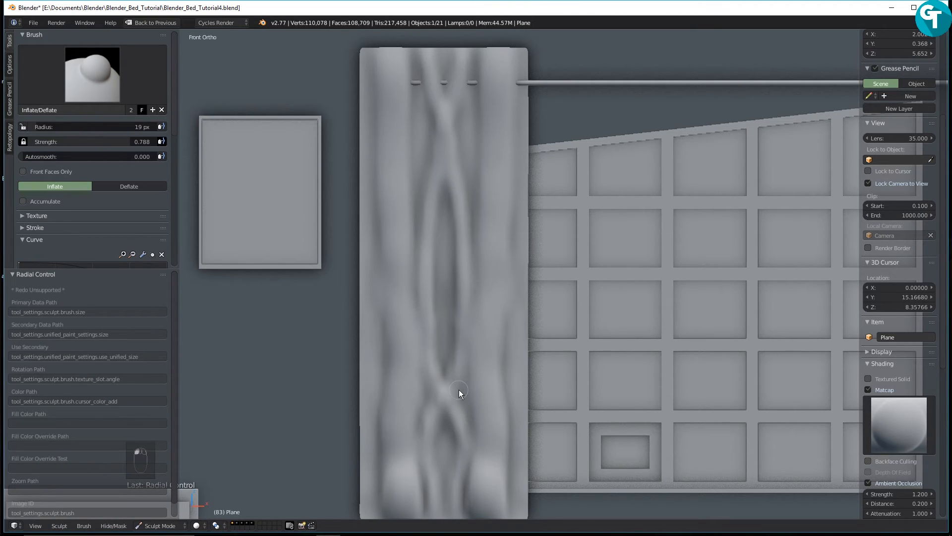
drag(462, 41, 459, 96)
drag(441, 163, 439, 170)
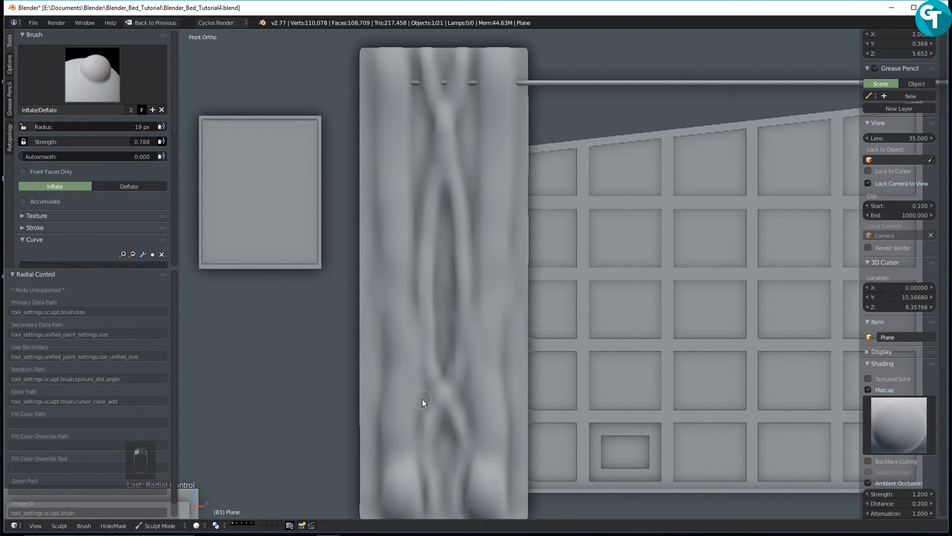
Set the brush radius to 27 px and inflate the folds toward the curtain's lower end
key(f)
click(421, 321)
scroll(436, 430, down, 3)
scroll(437, 434, up, 3)
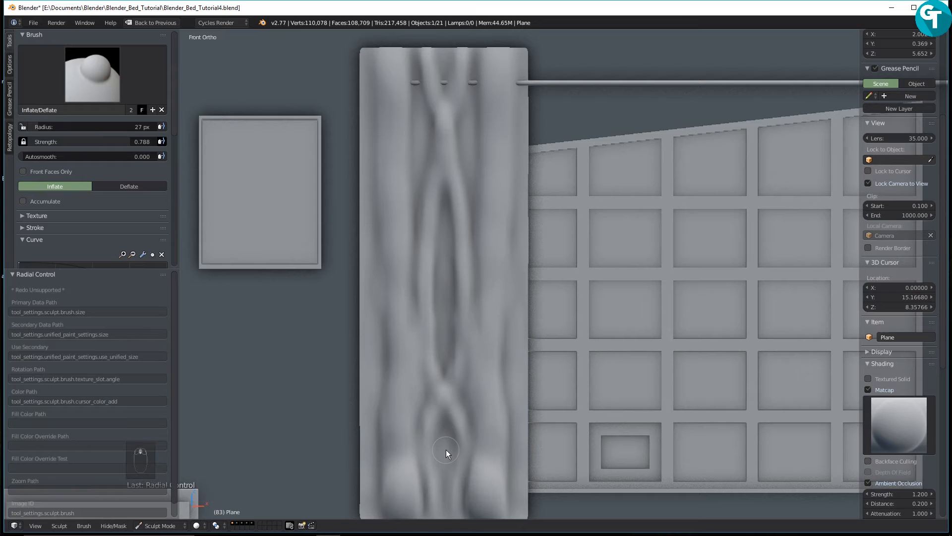
shift+middle_drag(445, 449, 446, 322)
Reduce the brush radius to 17 px and inflate narrow folds along the curtain's centre and upper edge around the pole
key(f)
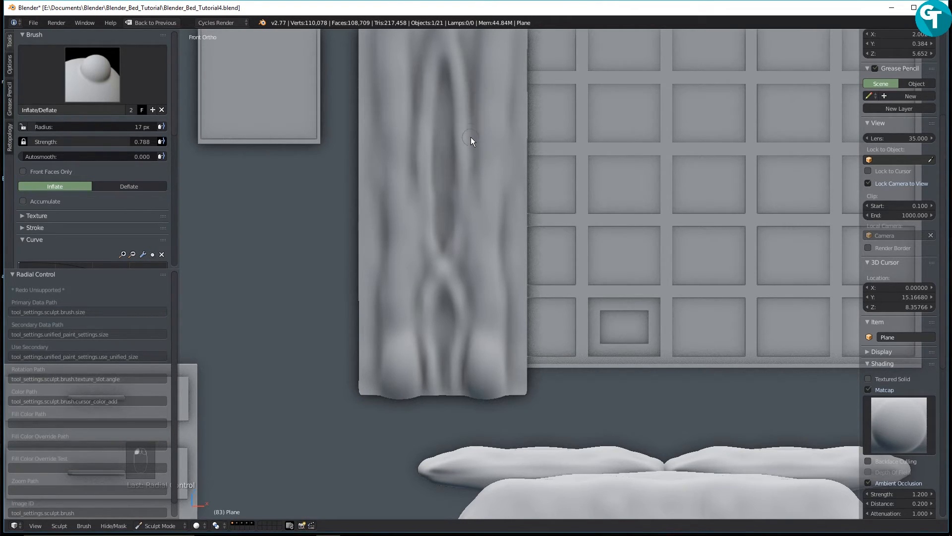
drag(471, 54, 474, 130)
shift+middle_drag(473, 126, 472, 310)
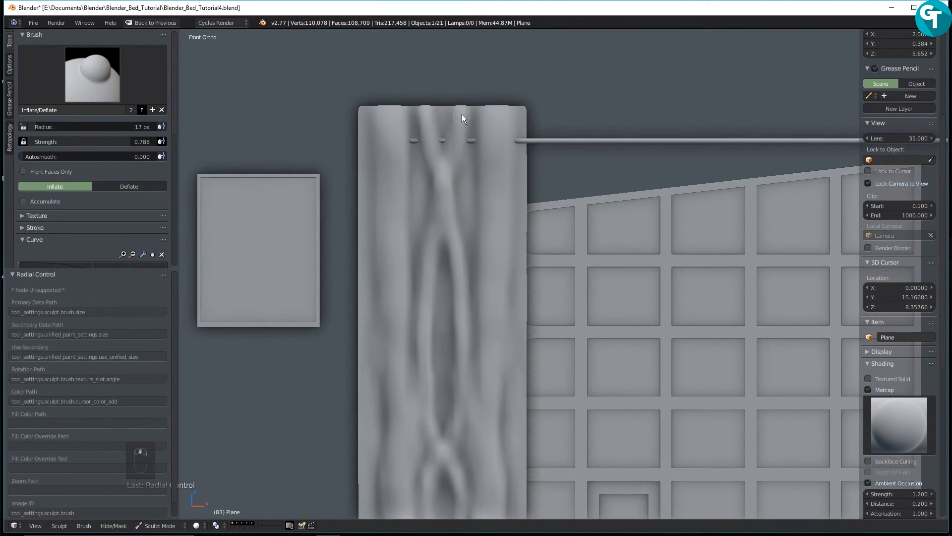
drag(474, 106, 473, 153)
drag(478, 115, 478, 186)
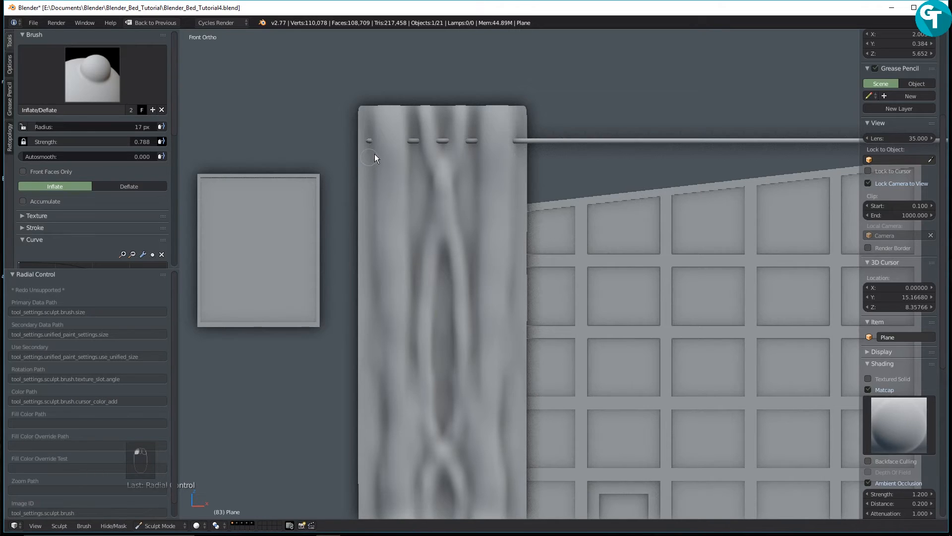
scroll(497, 162, down, 5)
scroll(466, 293, up, 5)
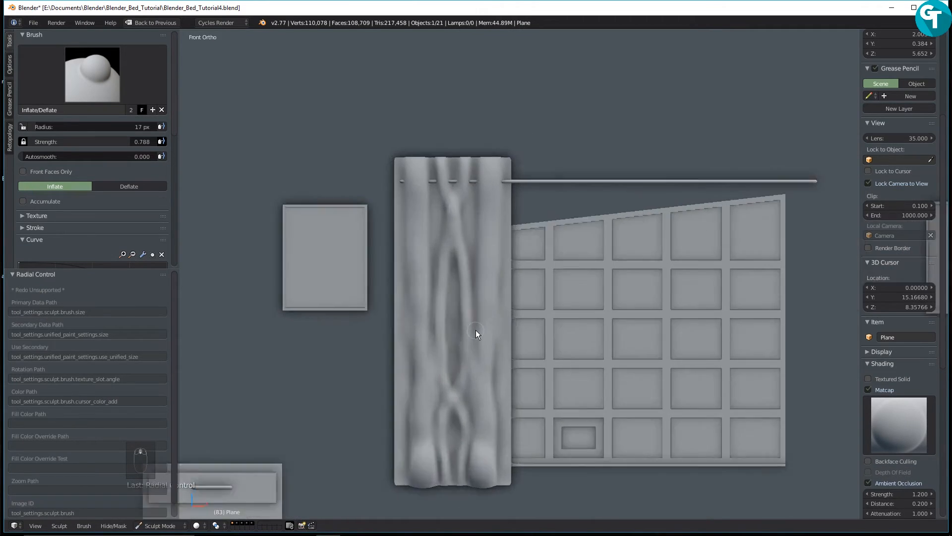
Return to Object Mode and inspect the sculpted curtain against the window, bed and picture frames
key(Tab)
click(508, 236)
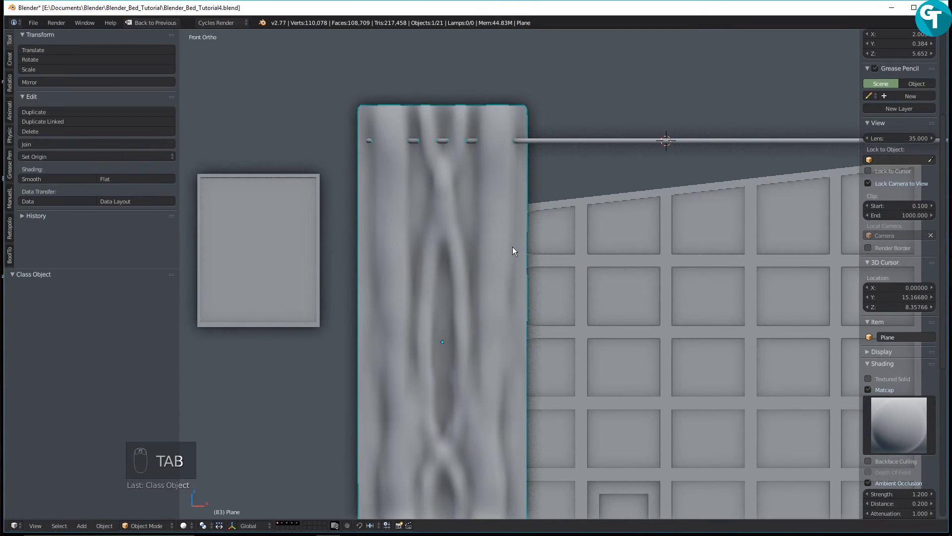
scroll(516, 248, down, 4)
shift+middle_drag(515, 253, 459, 168)
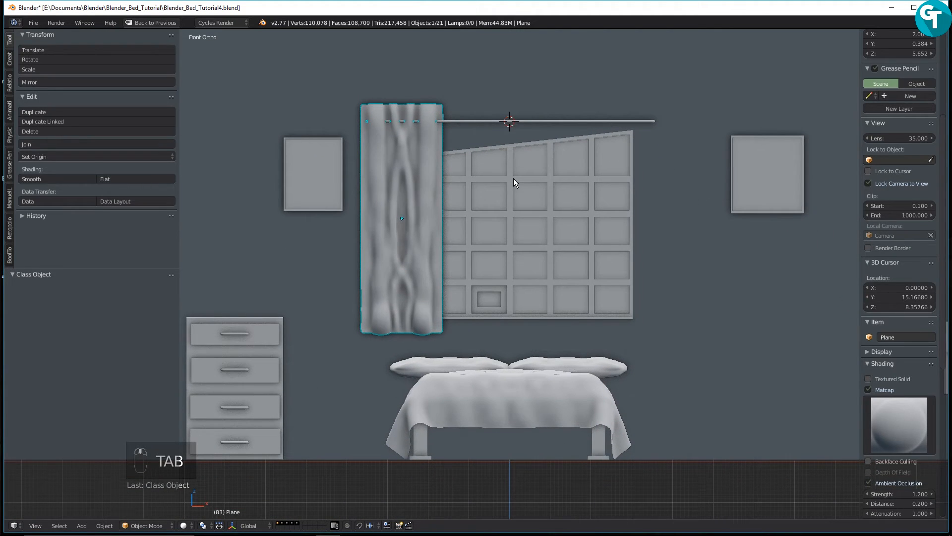
scroll(373, 305, up, 3)
middle_drag(374, 307, 454, 246)
scroll(400, 183, down, 3)
shift+middle_drag(406, 186, 286, 293)
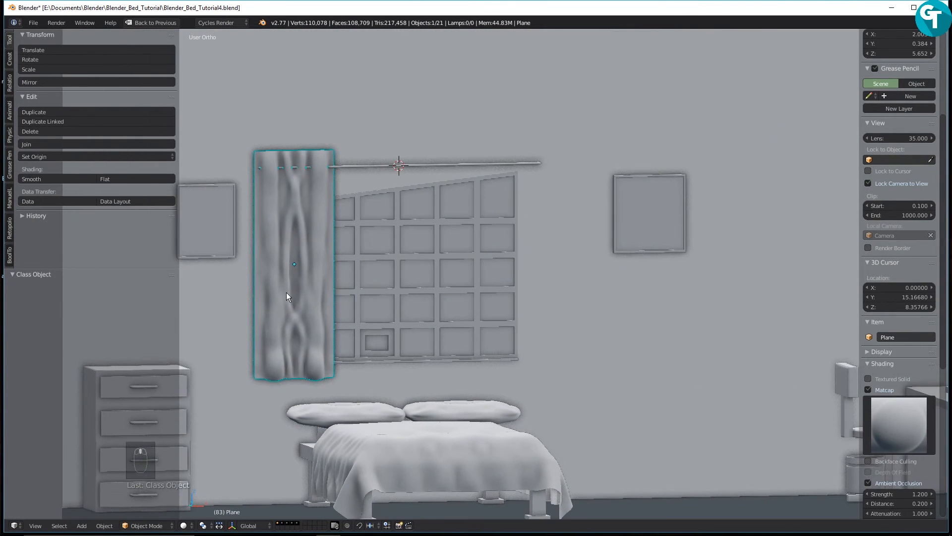
scroll(461, 137, up, 2)
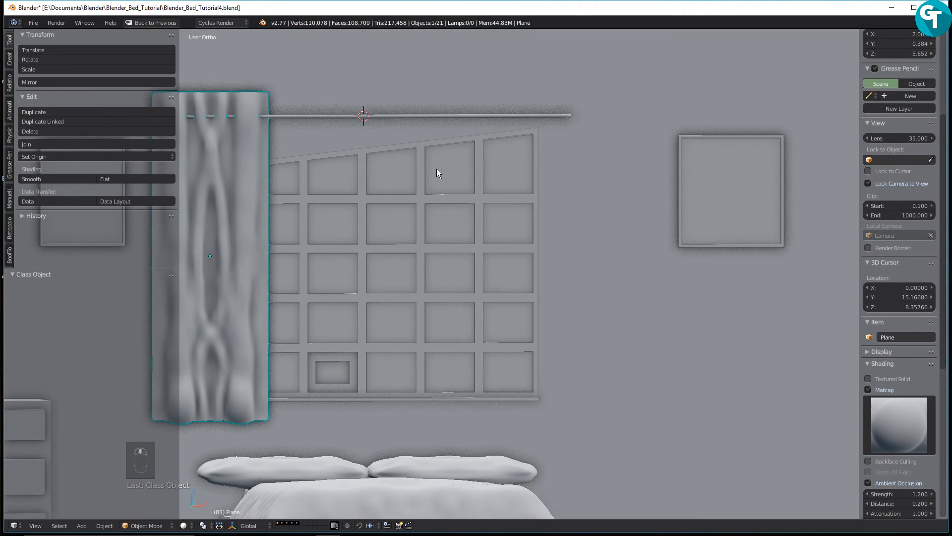
Add a plane at the 3D cursor on the curtain pole and rotate it 90° about the X axis
key(shift+a)
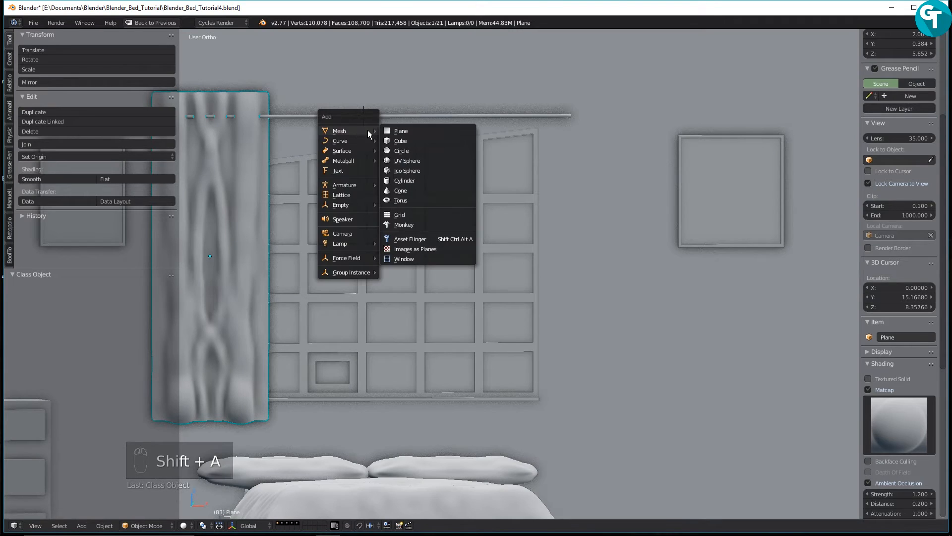
click(412, 129)
key(r)
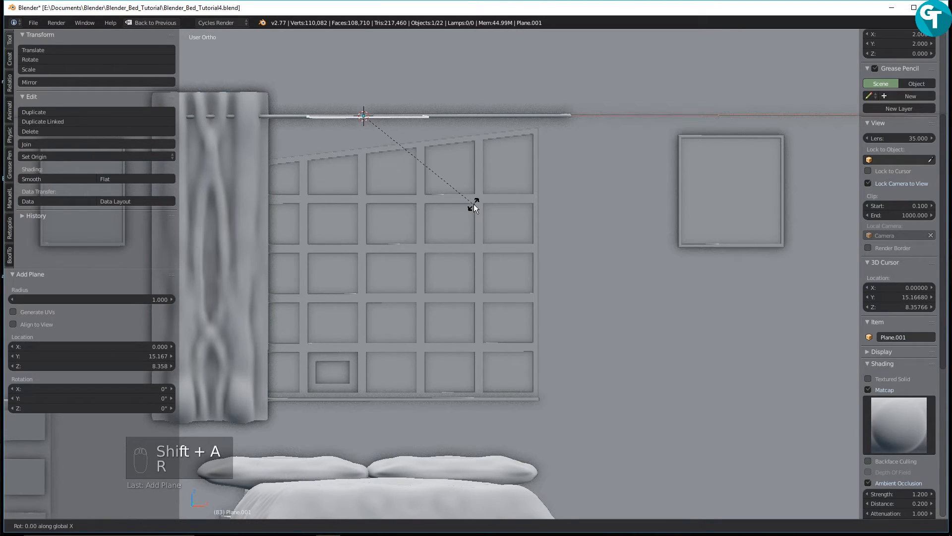
text(rx90)
click(474, 206)
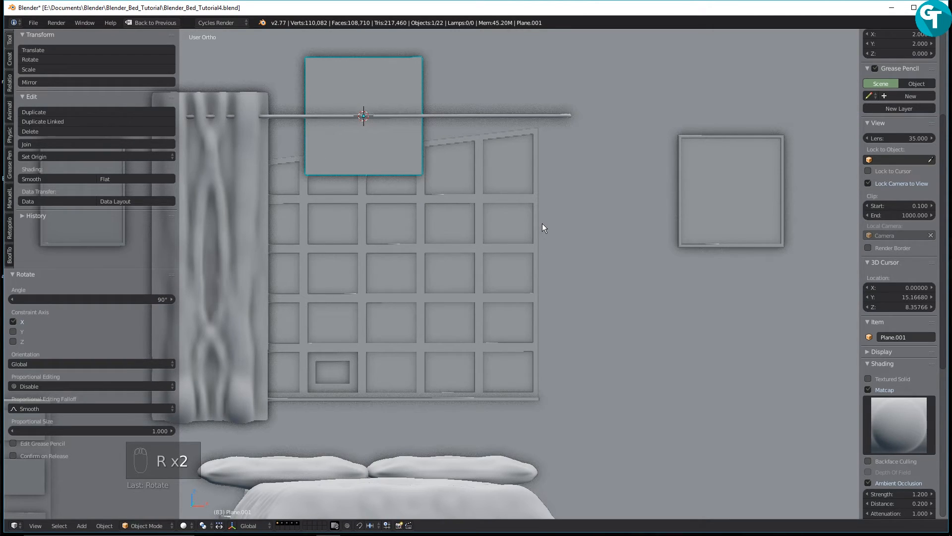
Stretch the new plane vertically by scaling it about 2.641 along Z
key(s)
key(z)
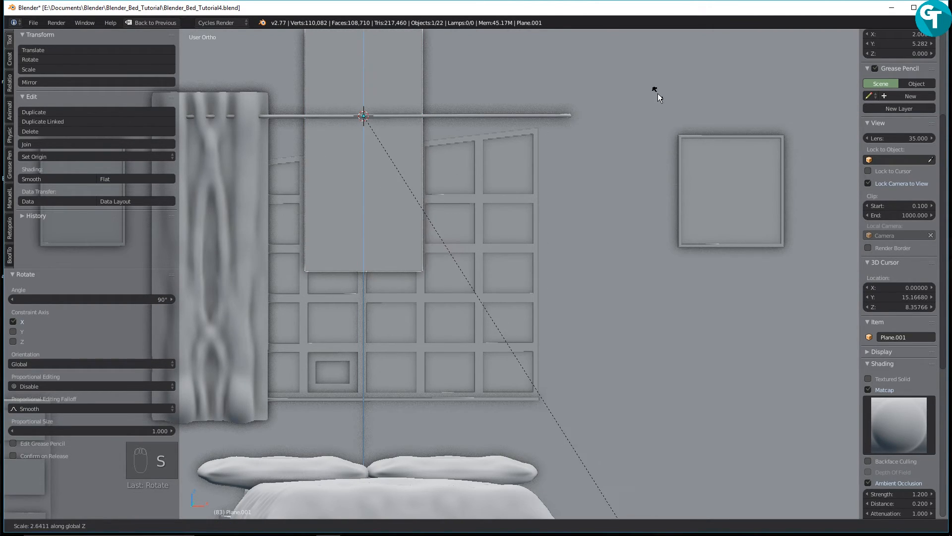
click(658, 93)
key(g)
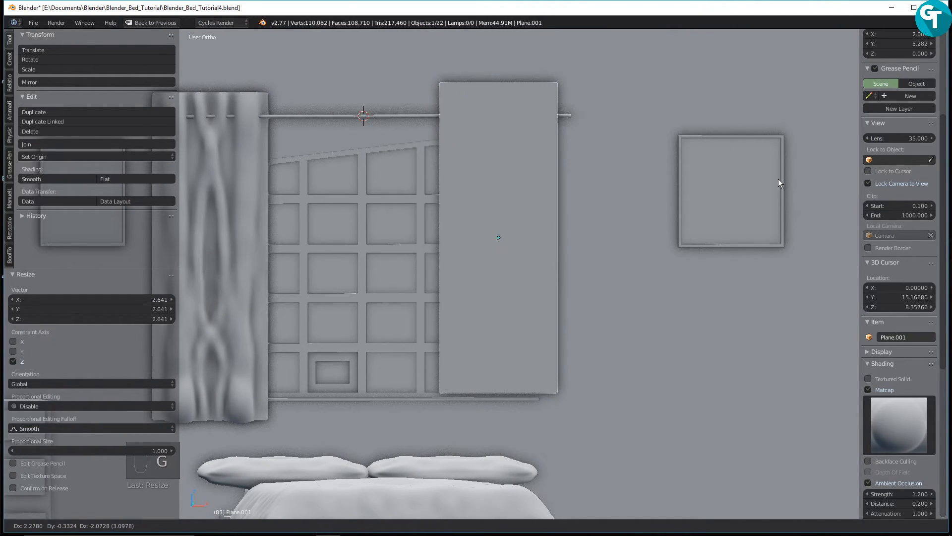
right_click(758, 174)
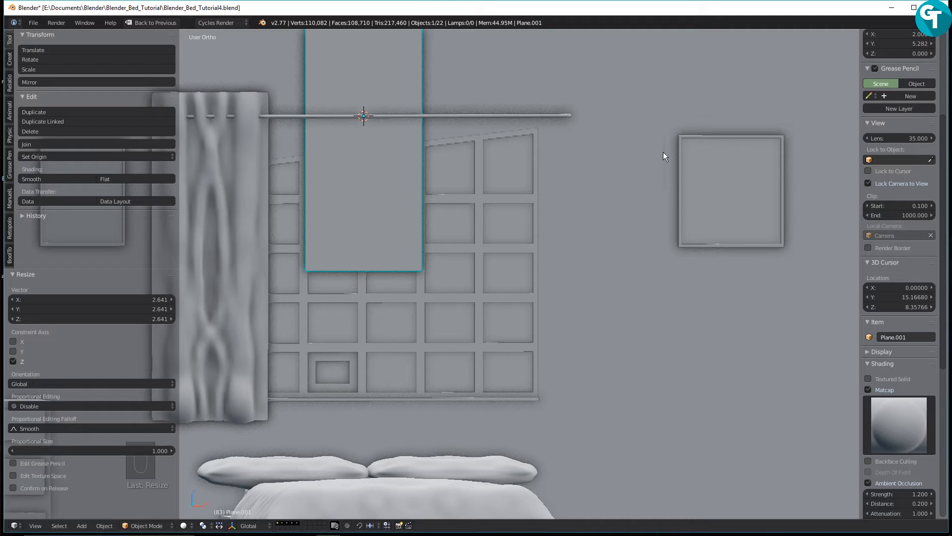
Move the plane about 2.721 along X and -2.277 along Z to hang over the window's right side
key(g)
key(x)
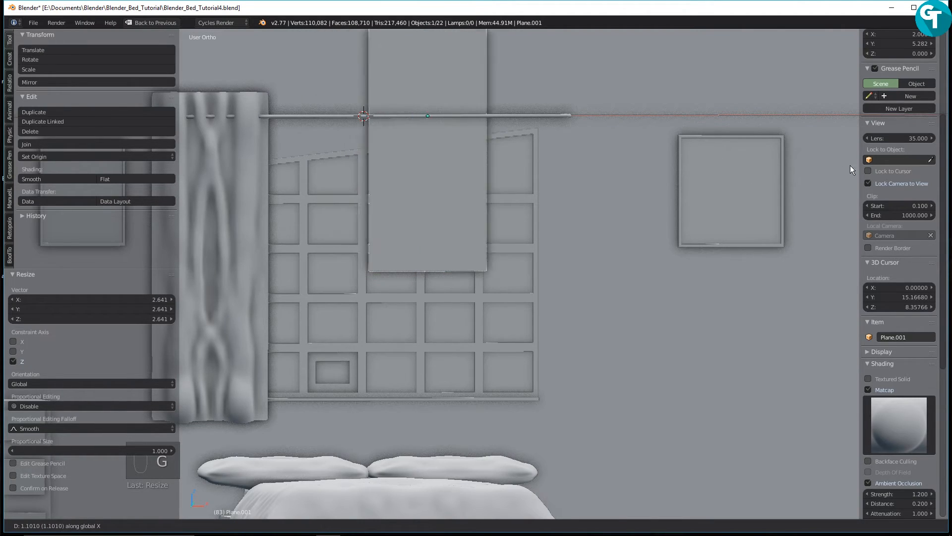
click(934, 185)
key(g)
key(z)
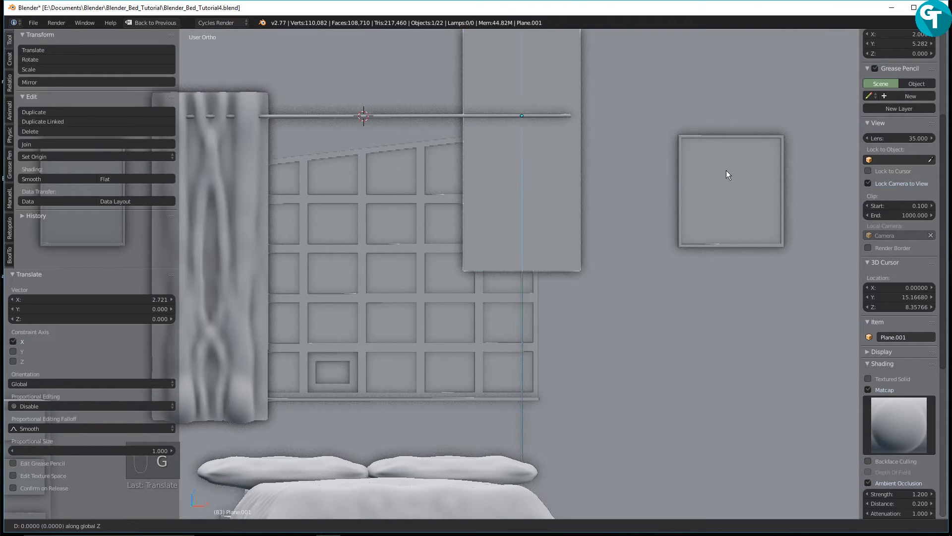
click(742, 304)
Scale the plane about 1.051 along Z and lower it by about 0.125 to match the left curtain's height
key(s)
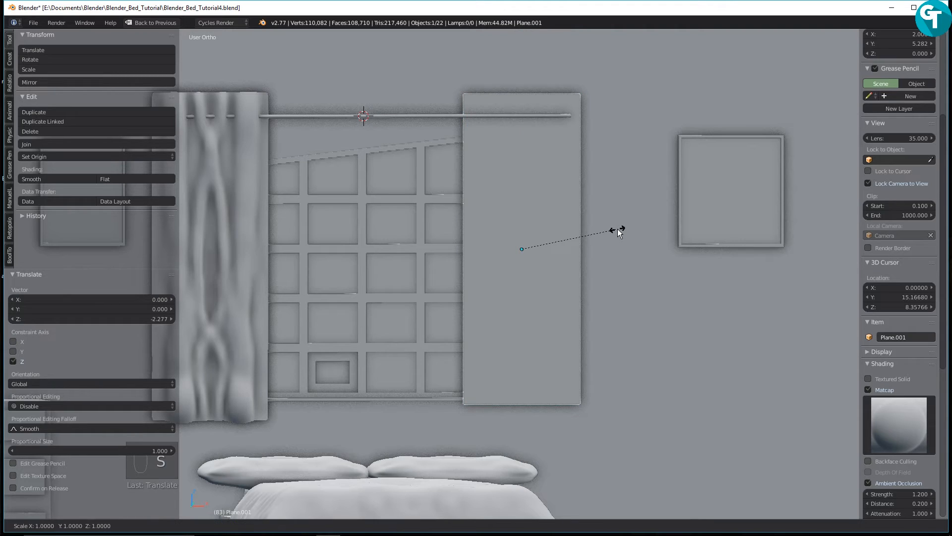
key(z)
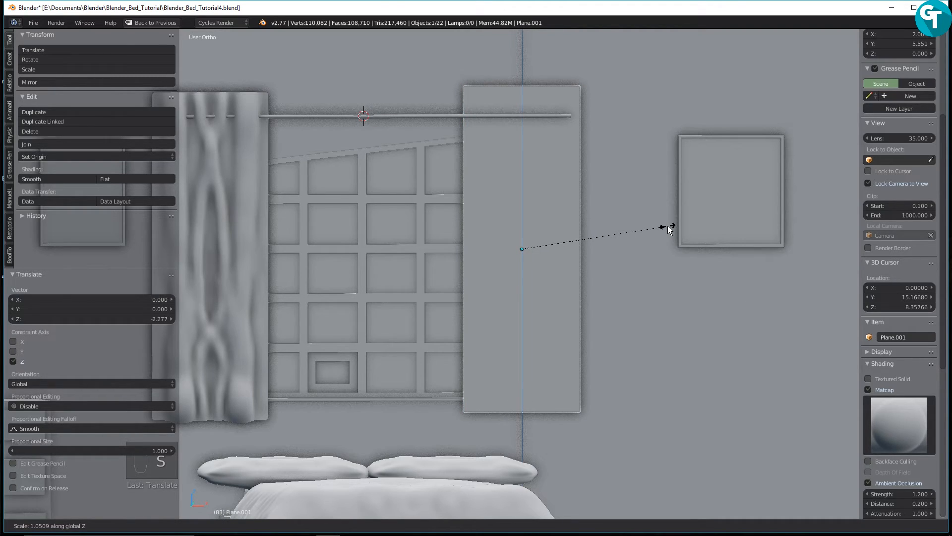
click(668, 226)
key(g)
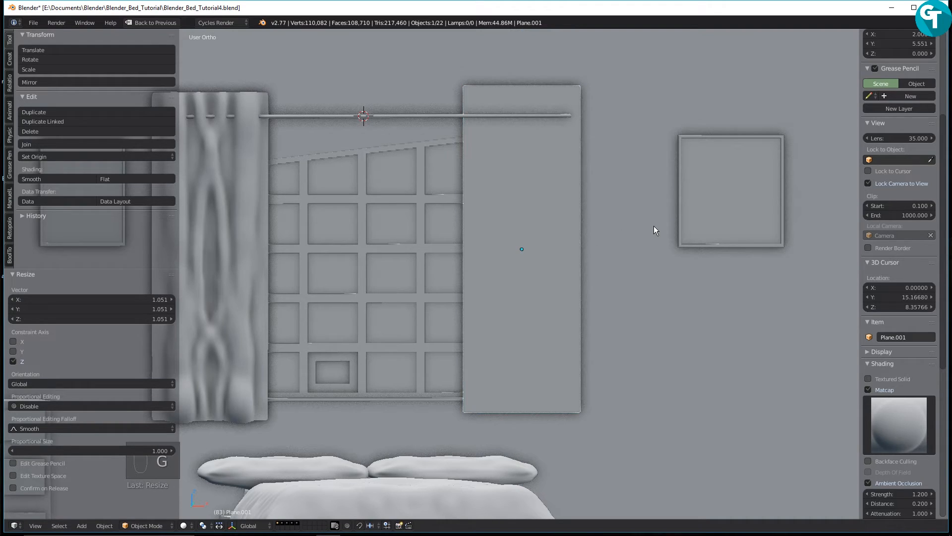
key(z)
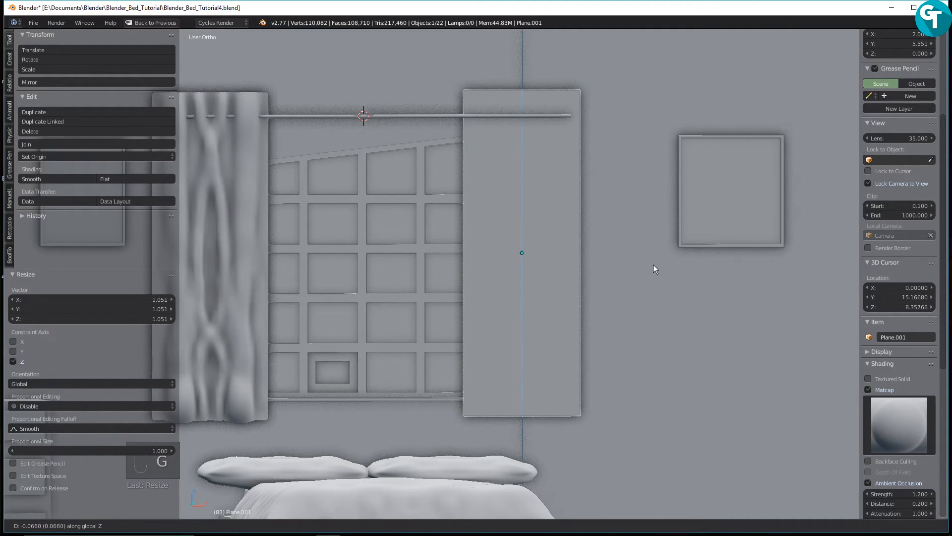
click(644, 299)
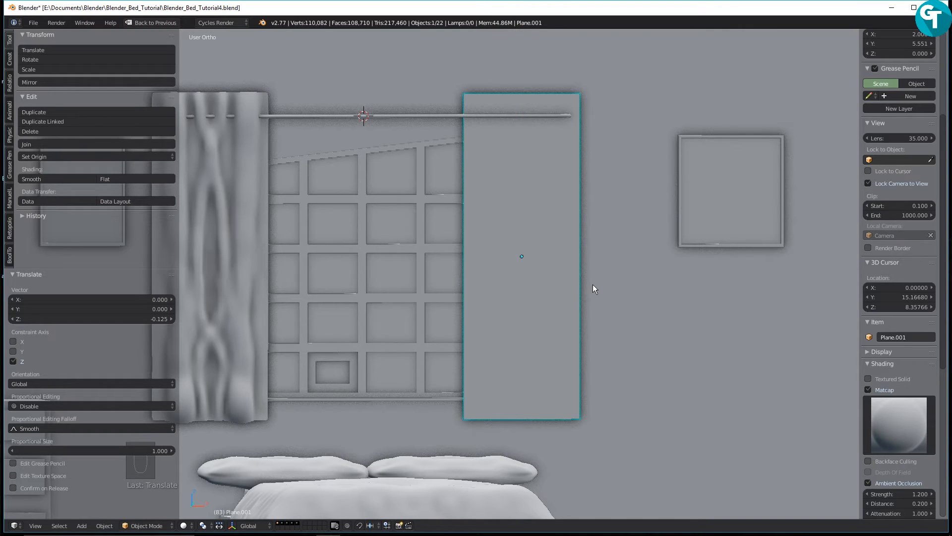
Enter Edit Mode on the right curtain plane and subdivide it with 35 cuts
key(Tab)
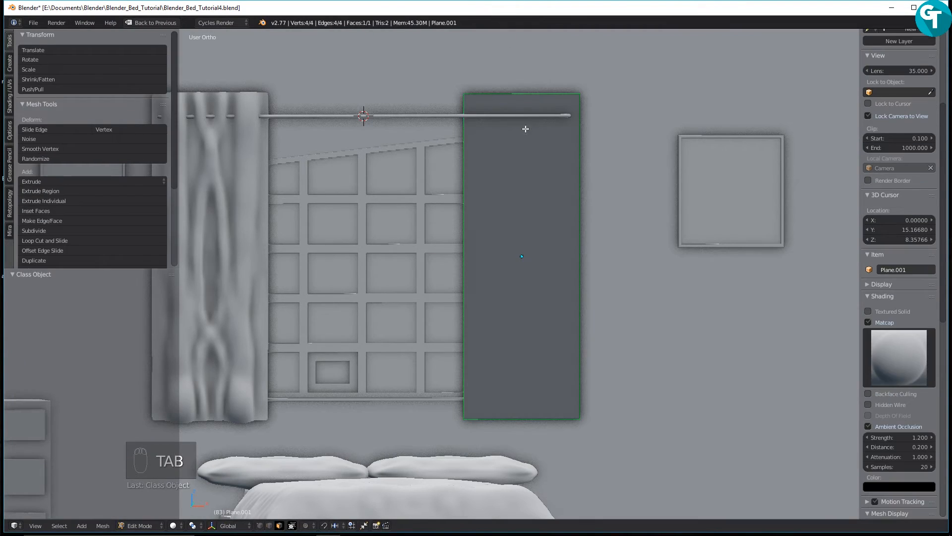
key(w)
click(545, 210)
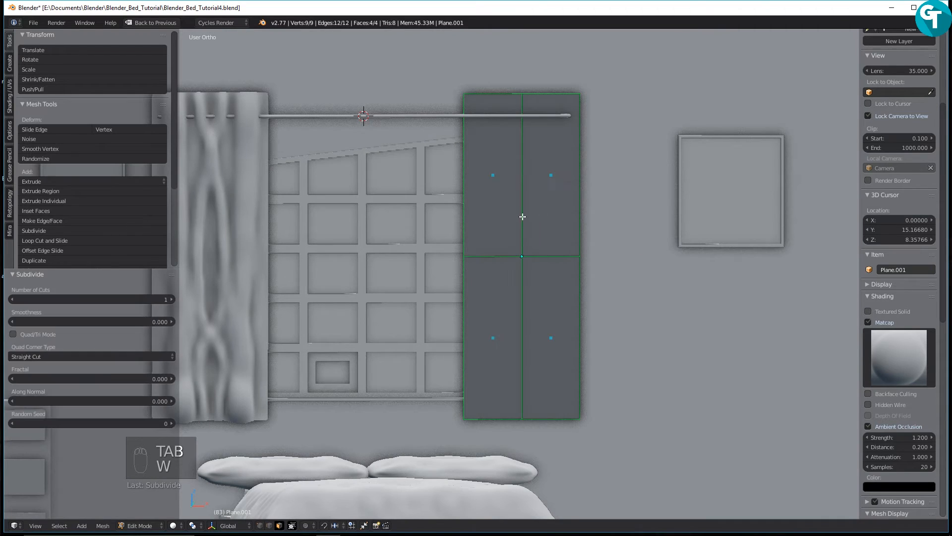
click(97, 299)
text(3)
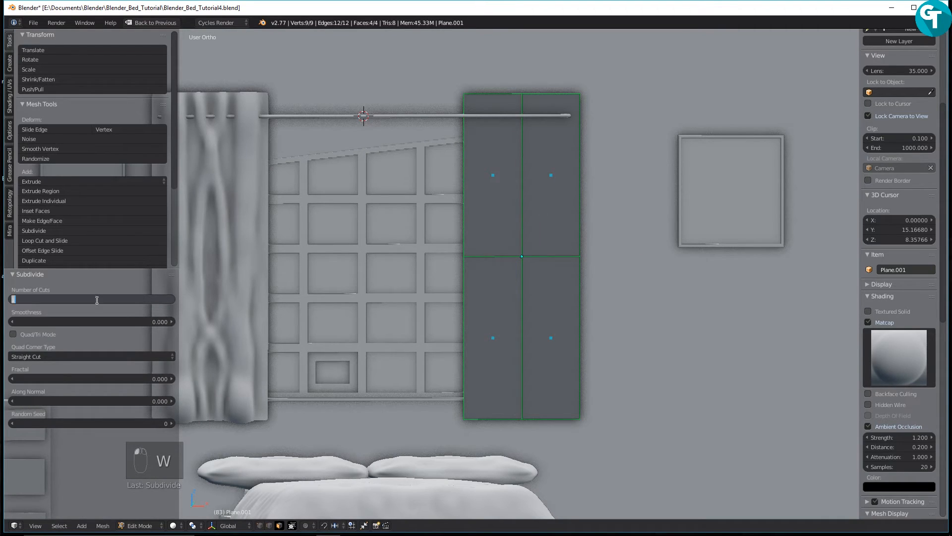
text(5)
key(Return)
Return to Object Mode and apply the right curtain plane's rotation and scale
key(Tab)
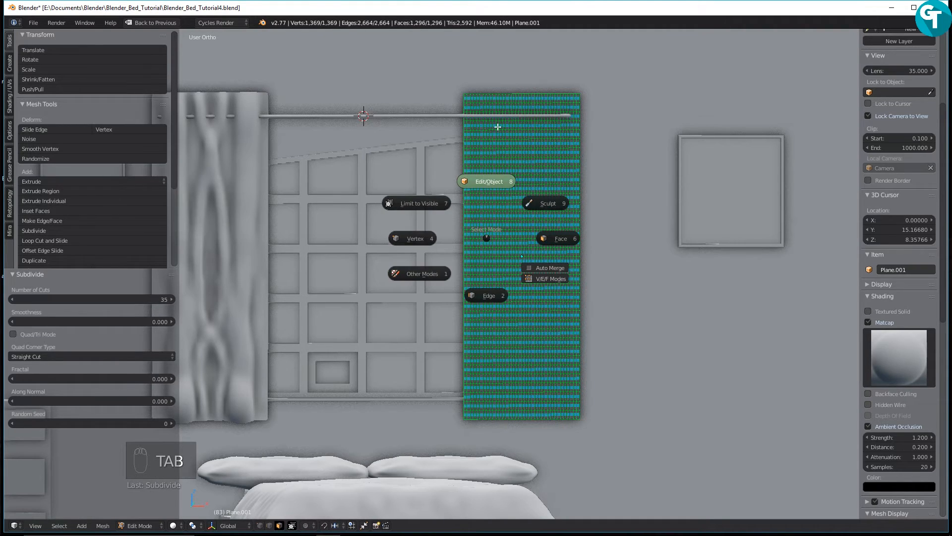
click(498, 176)
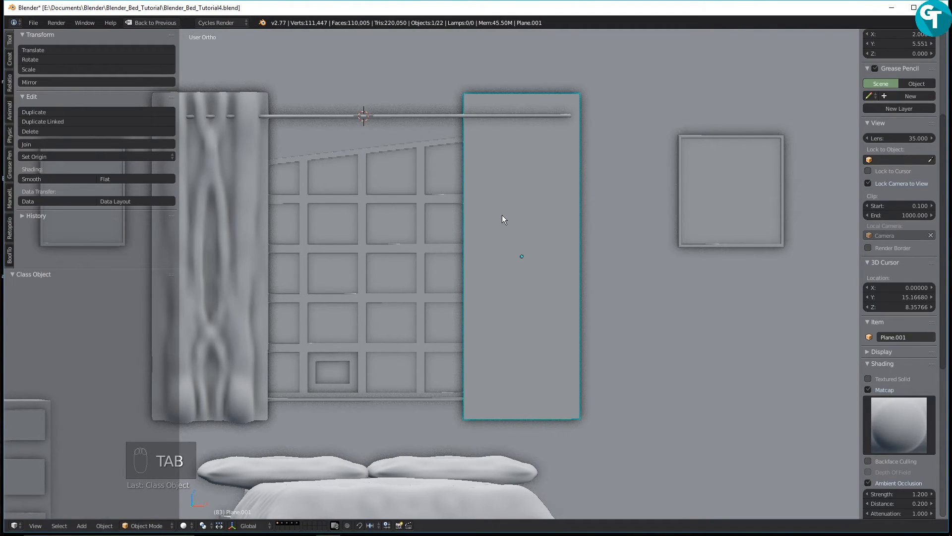
key(ctrl+a)
click(439, 179)
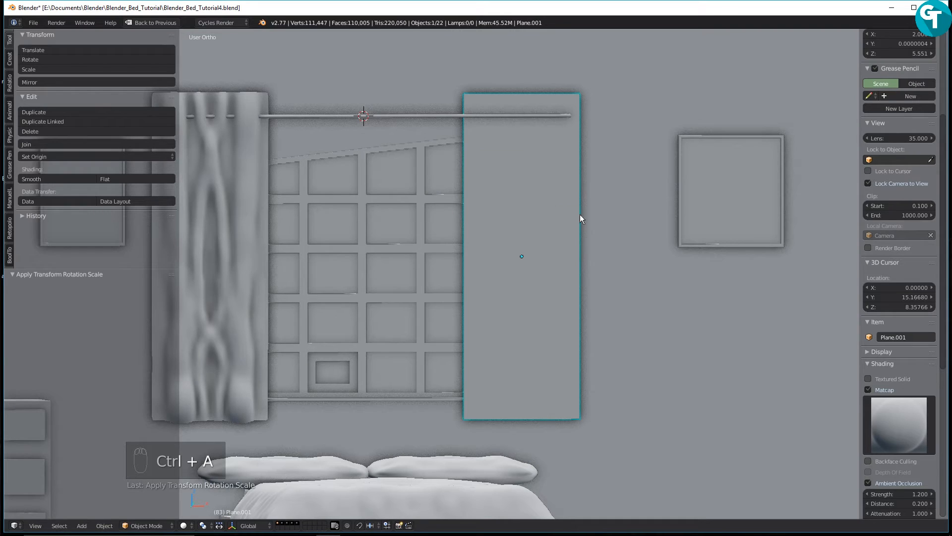
Switch the right curtain plane to Sculpt Mode with the Inflate/Deflate brush
key(Tab)
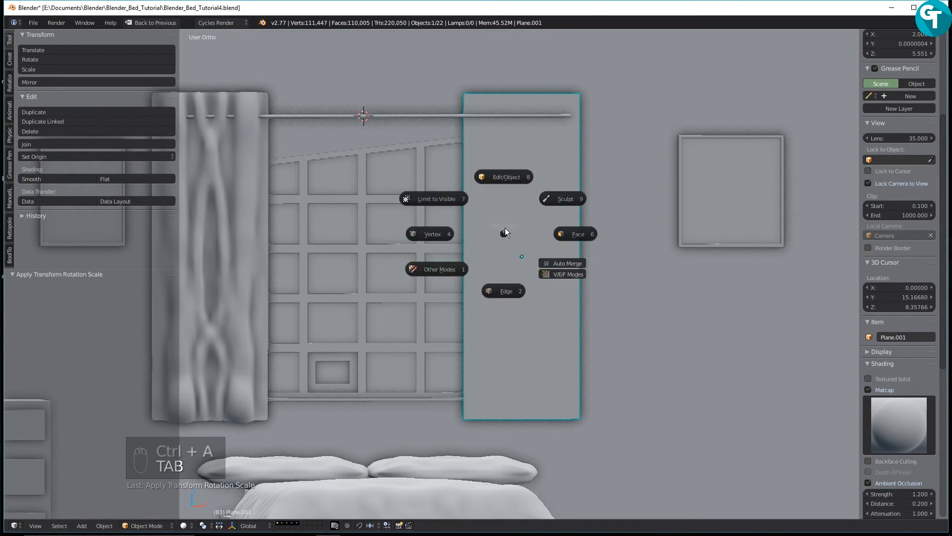
click(506, 179)
key(Tab)
click(600, 165)
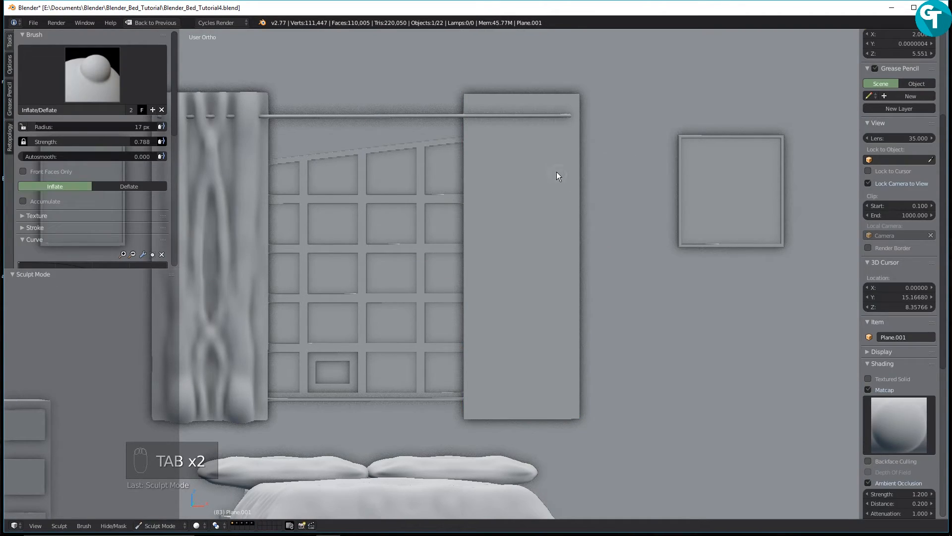
scroll(526, 125, up, 1)
scroll(518, 129, down, 1)
Set the brush radius to 26 px and inflate crossing diagonal folds down the right curtain, thickening their ends near the pole
key(f)
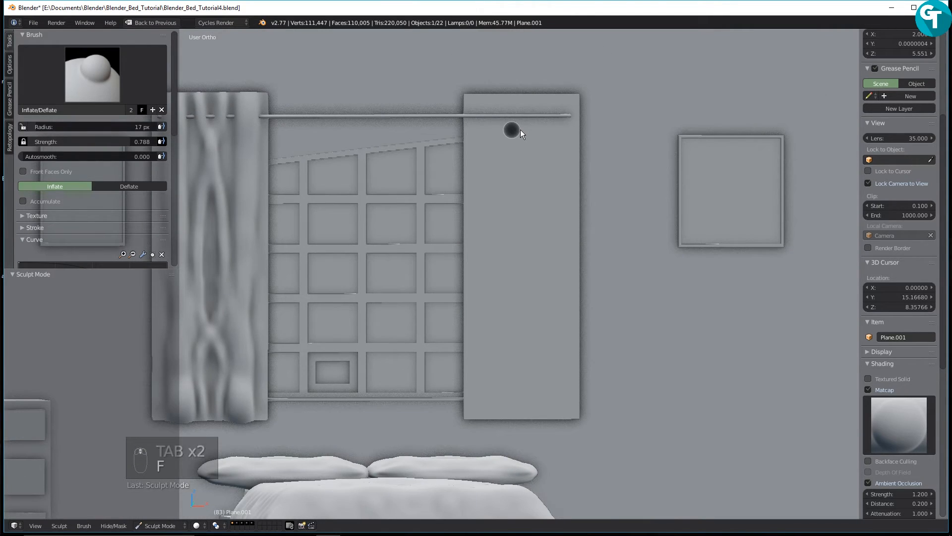
click(523, 133)
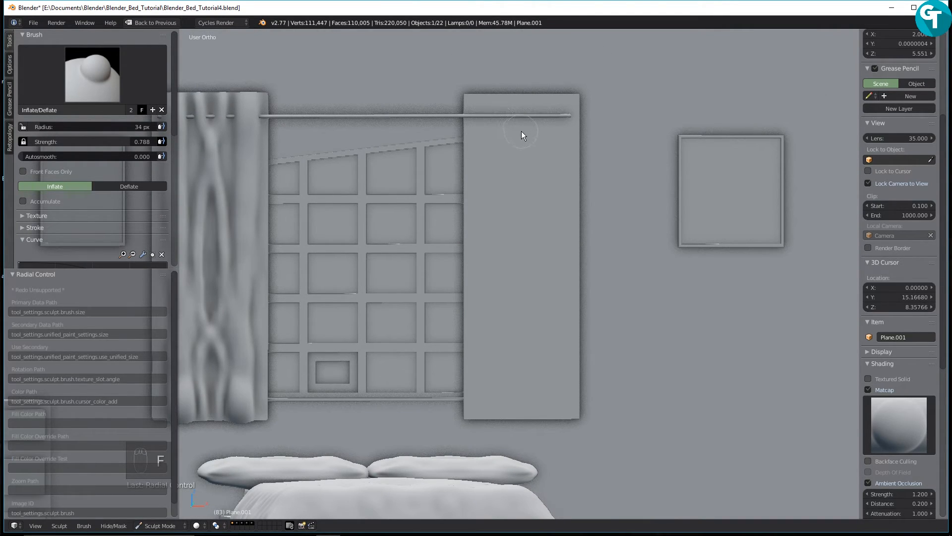
key(f)
click(522, 130)
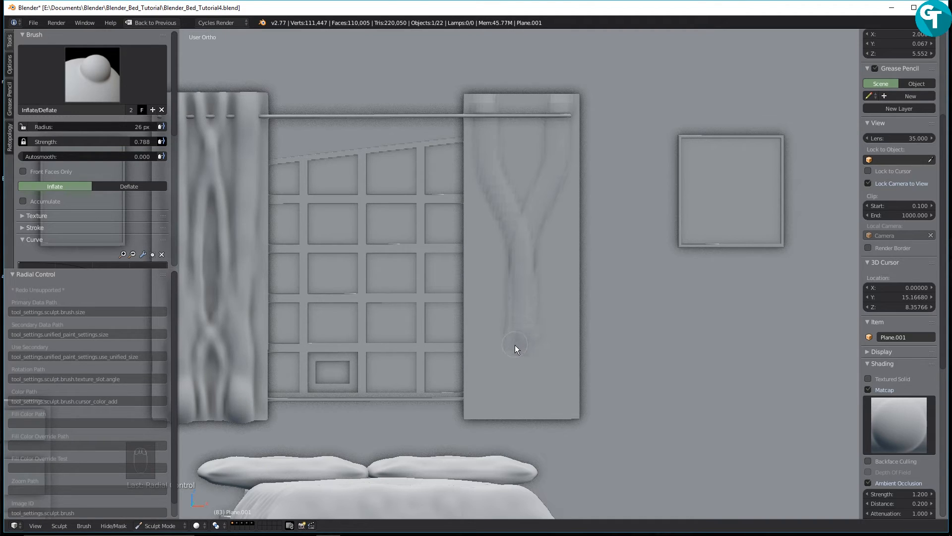
drag(501, 377, 481, 420)
drag(504, 349, 481, 421)
mouse_move(516, 301)
mouse_down()
mouse_move(504, 370)
mouse_move(473, 433)
mouse_up()
drag(541, 205, 523, 267)
drag(511, 326, 486, 445)
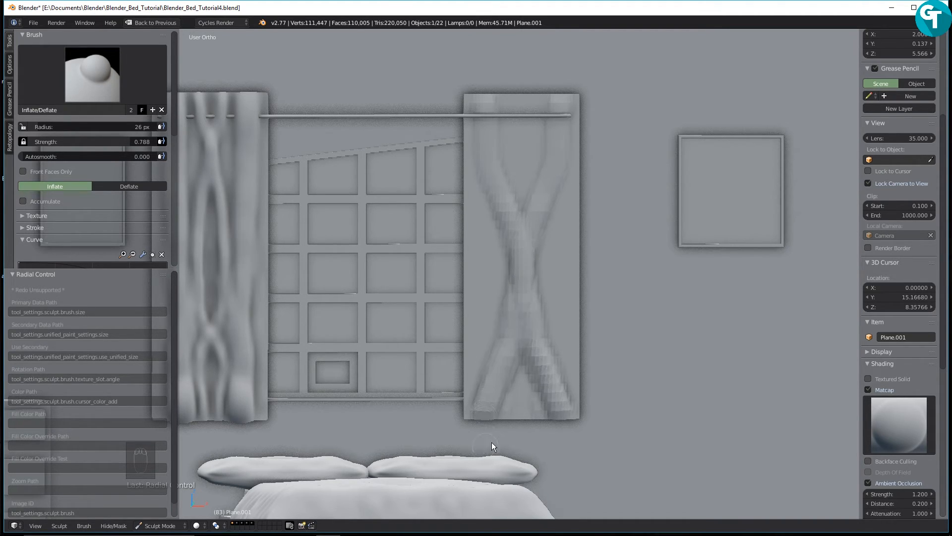
drag(557, 103, 557, 153)
drag(561, 98, 559, 168)
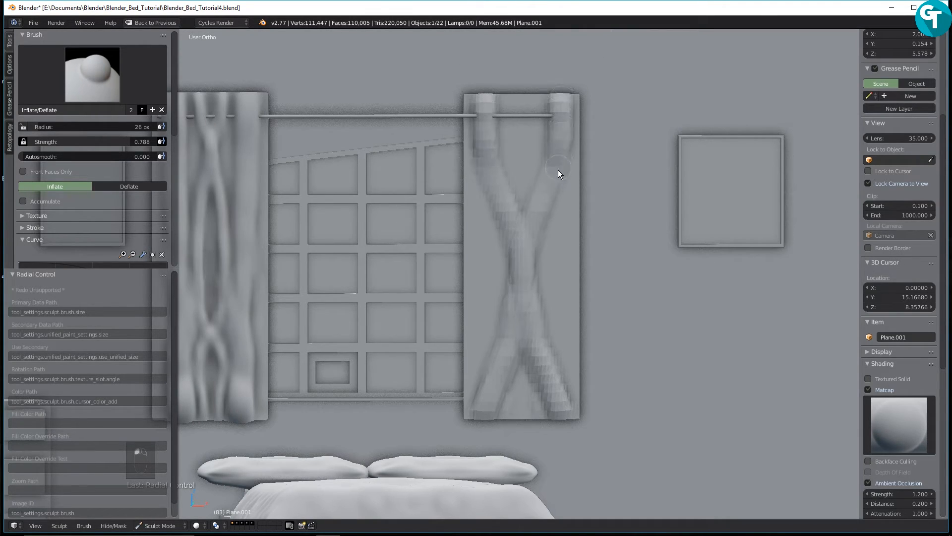
Inflate the second diagonal fold down the right curtain and thicken its lower end
drag(570, 106, 537, 248)
drag(522, 280, 500, 388)
drag(498, 350, 473, 449)
mouse_move(489, 385)
mouse_down()
mouse_move(486, 414)
mouse_move(496, 424)
mouse_up()
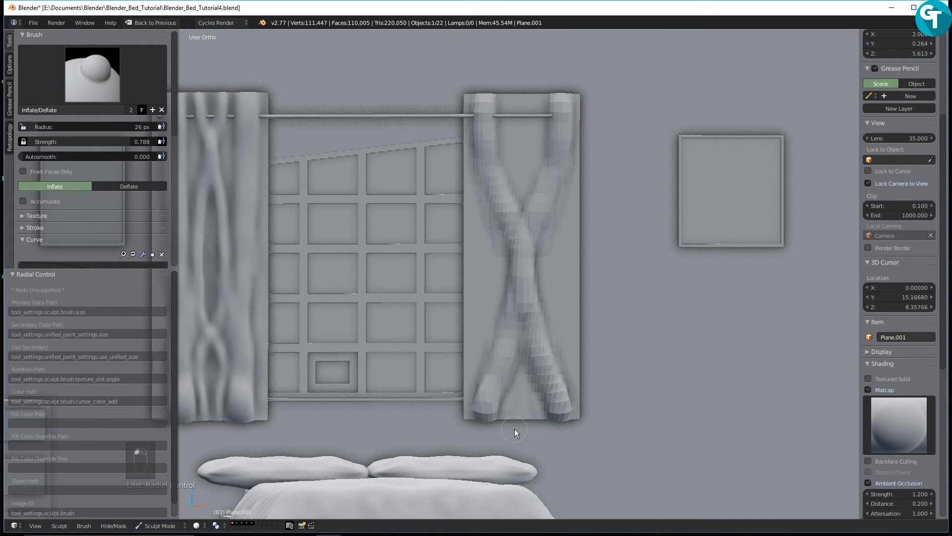
Set the brush radius to 13 px and inflate narrower folds between the main folds of the right curtain
key(f)
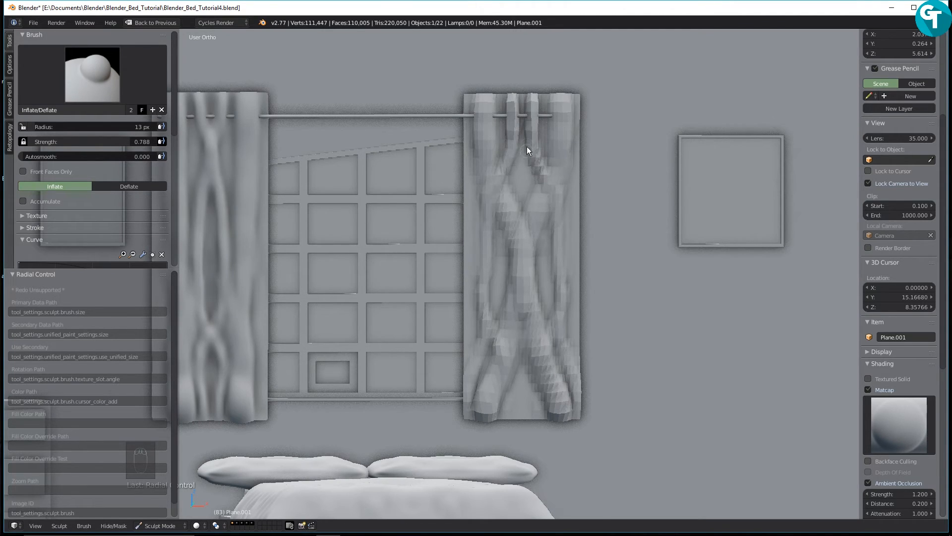
drag(525, 129, 519, 144)
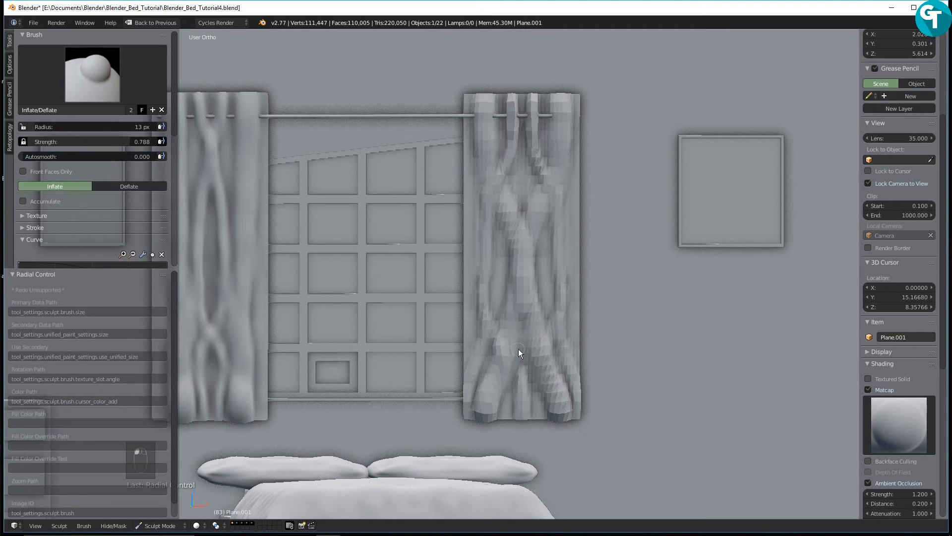
drag(521, 329, 507, 417)
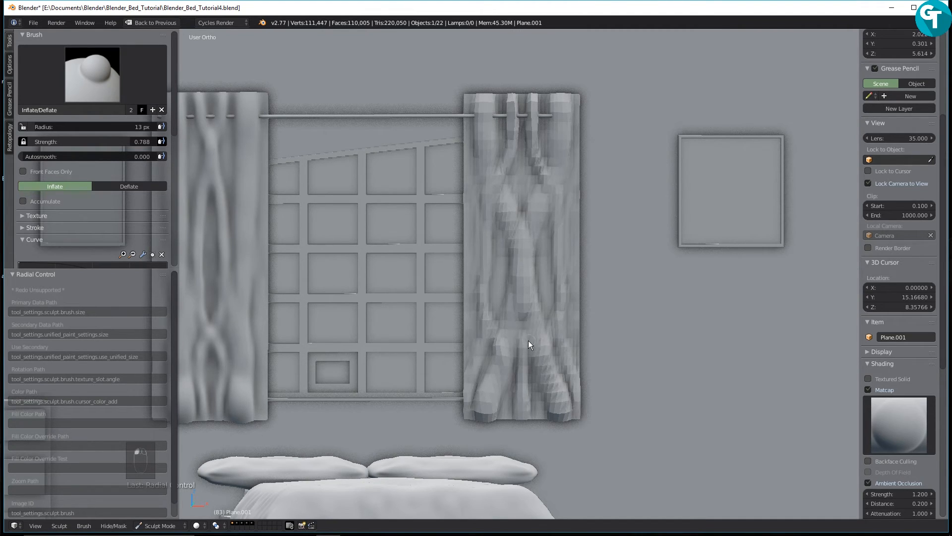
Return to Object Mode, give the right curtain a level 2 subdivision surface and shade it smooth
key(Tab)
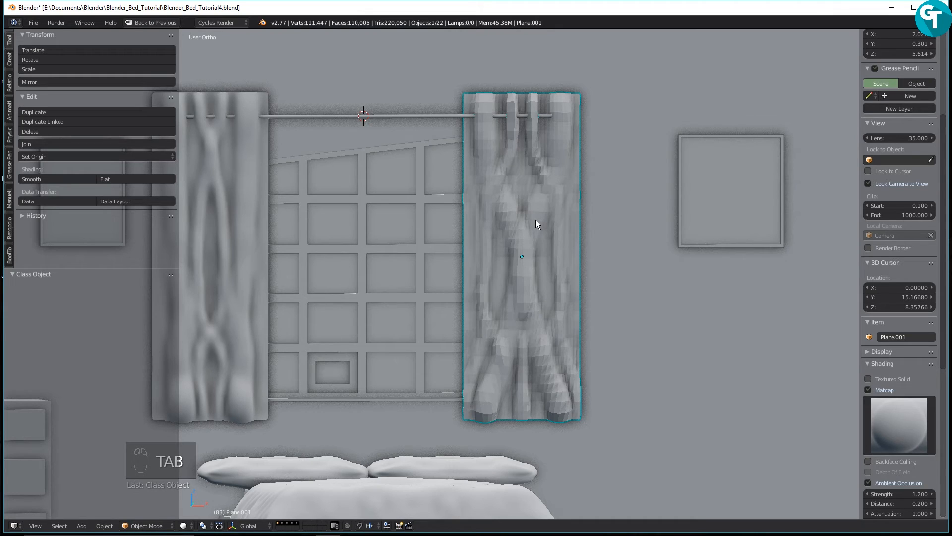
key(ctrl+2)
key(z)
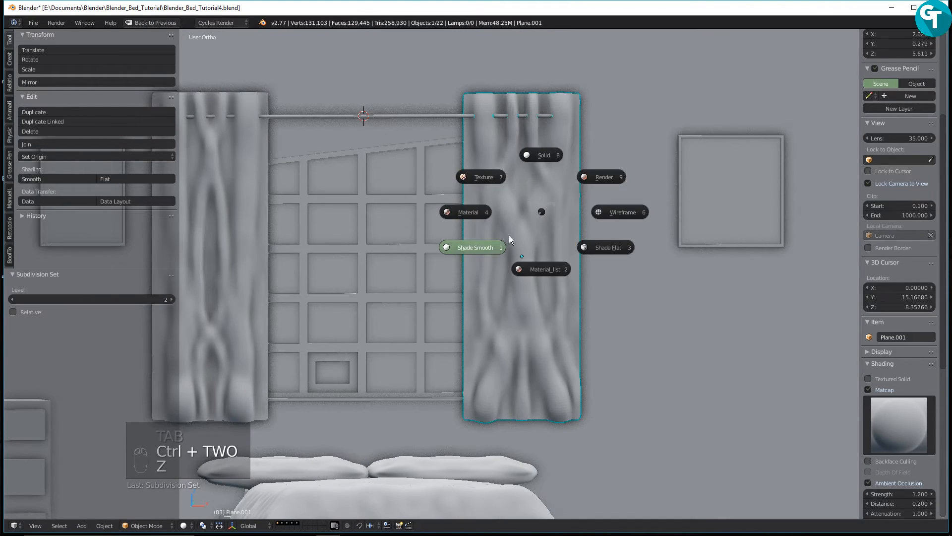
click(484, 241)
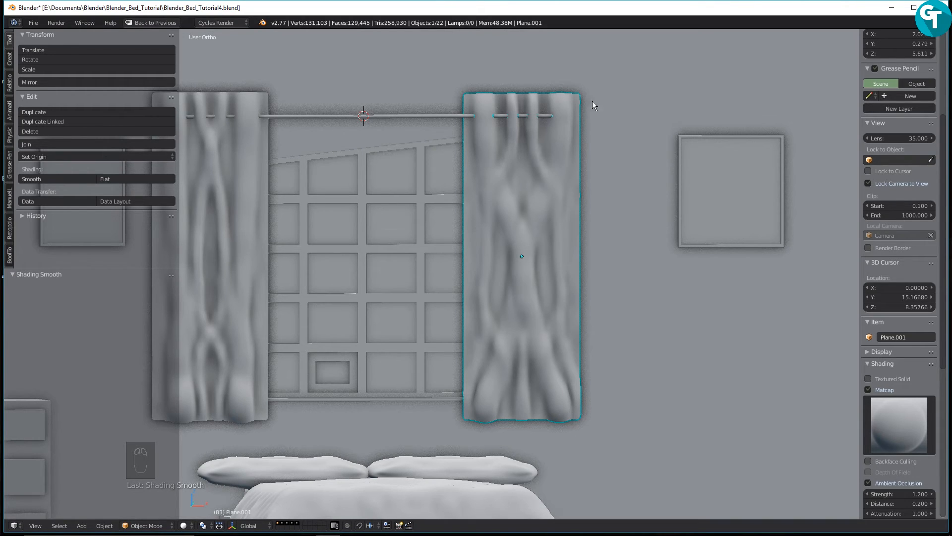
Check the room through the camera and place the 3D cursor on top of the chest of drawers
scroll(481, 186, down, 6)
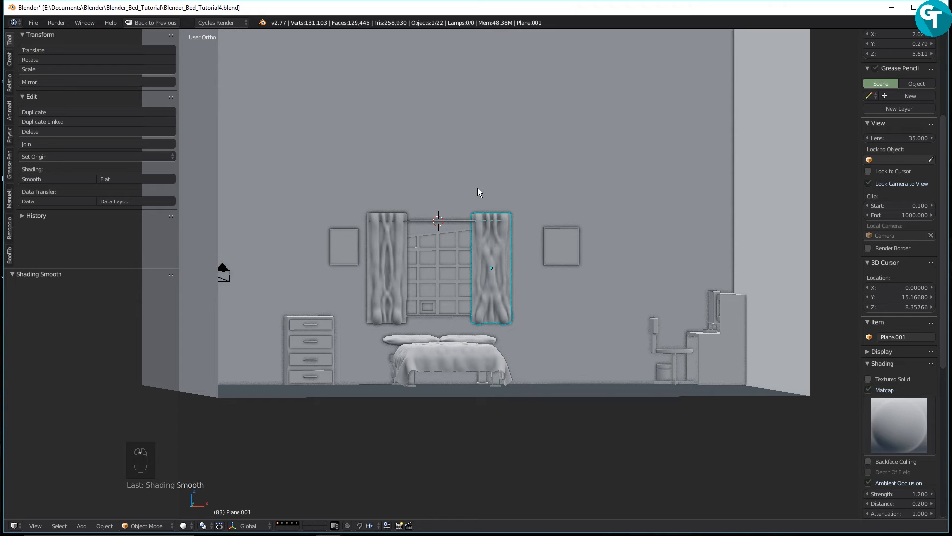
key(KP_0)
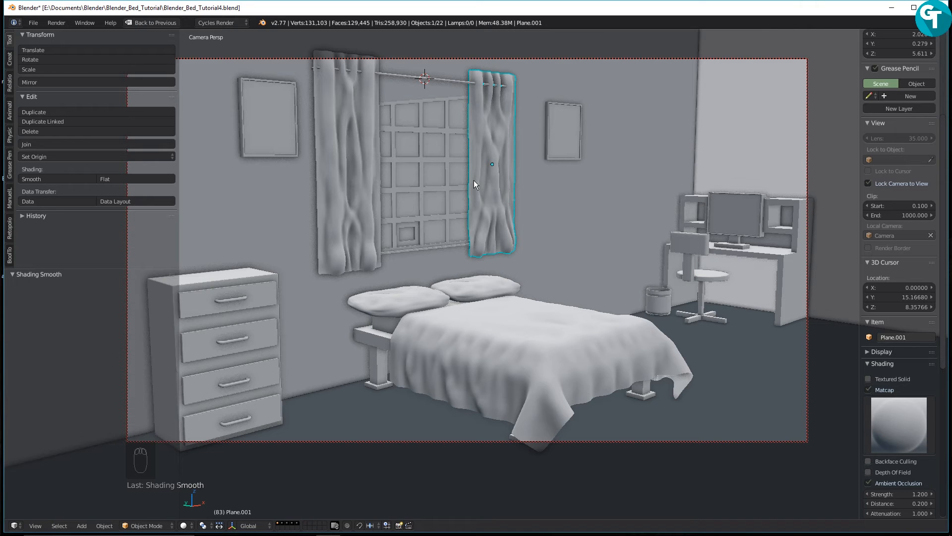
key(KP_1)
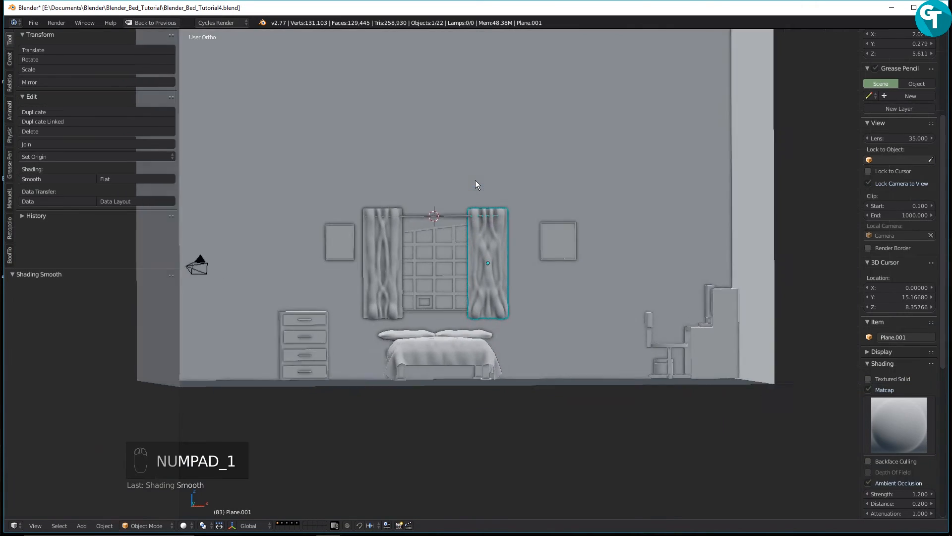
middle_drag(438, 373, 453, 281)
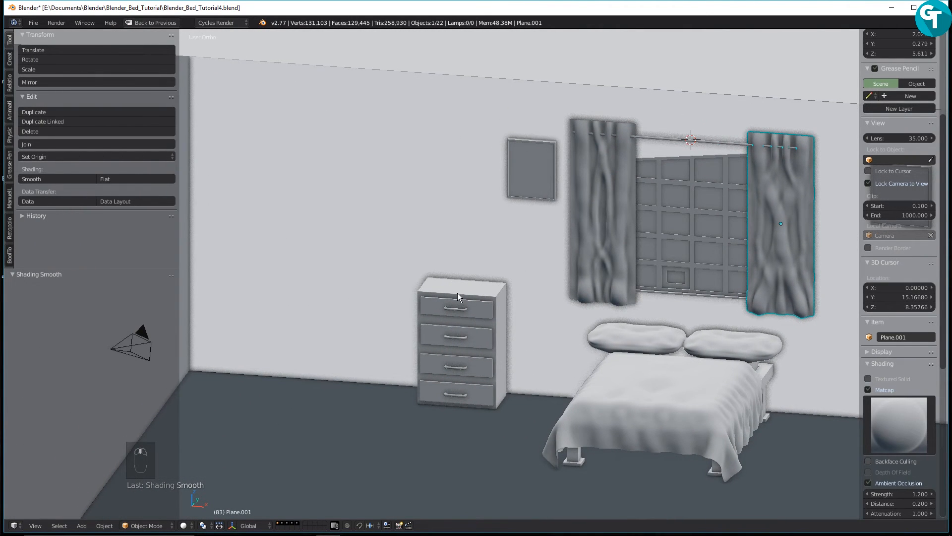
click(461, 286)
middle_drag(454, 343, 466, 341)
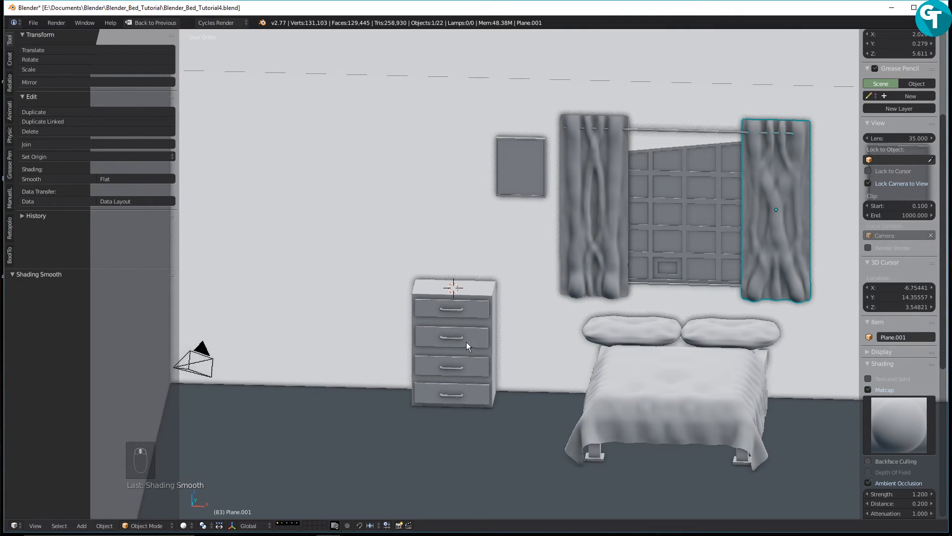
Search the add-ons in the user preferences for "arch", enable Add Mesh: Archimesh and close the preferences
click(33, 22)
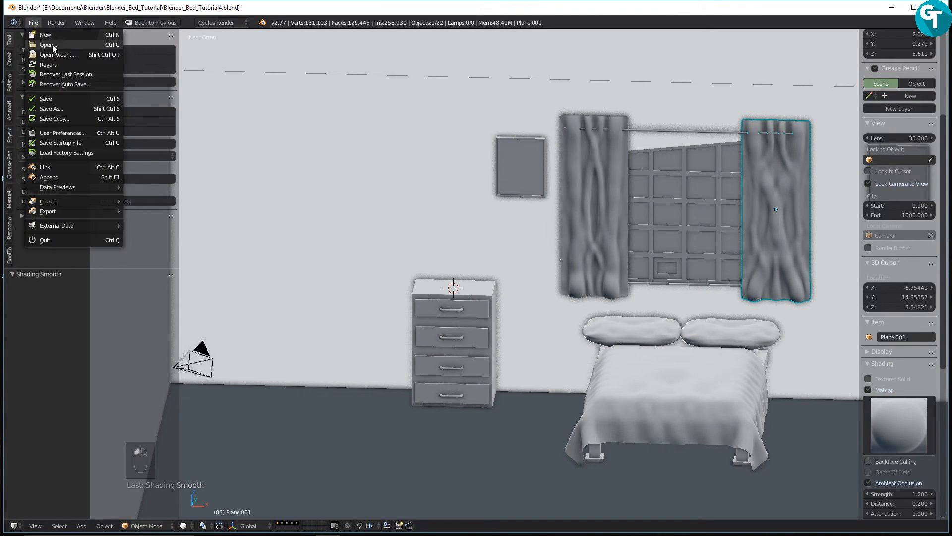
click(76, 133)
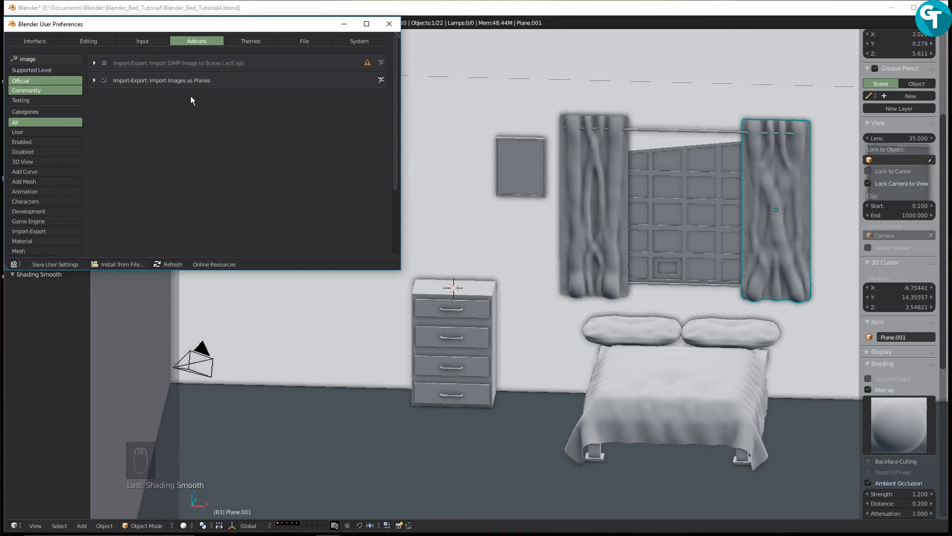
click(46, 59)
text(arch)
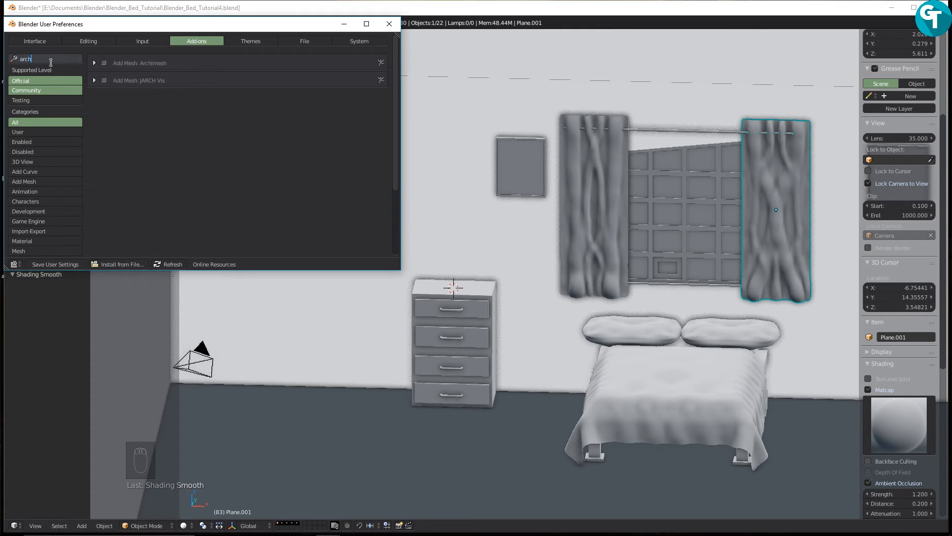
click(160, 80)
click(103, 64)
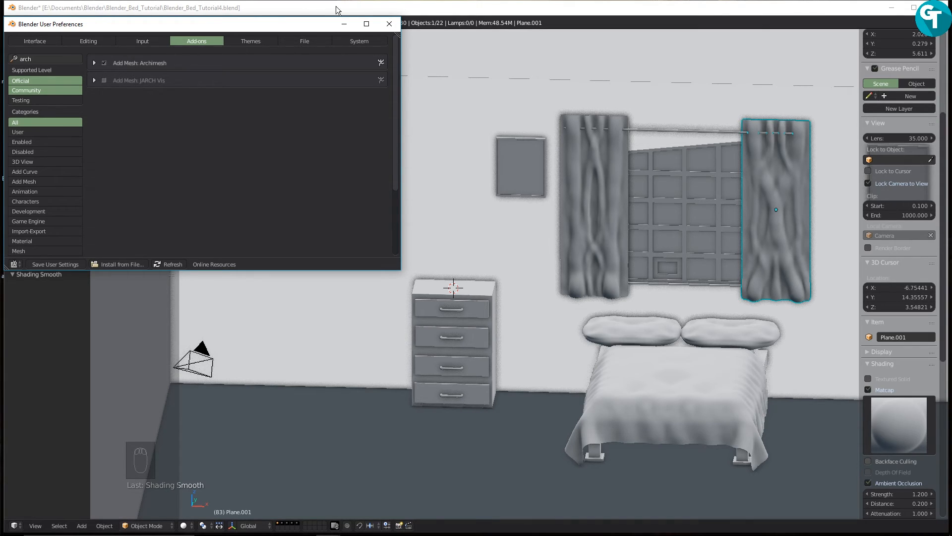
click(389, 23)
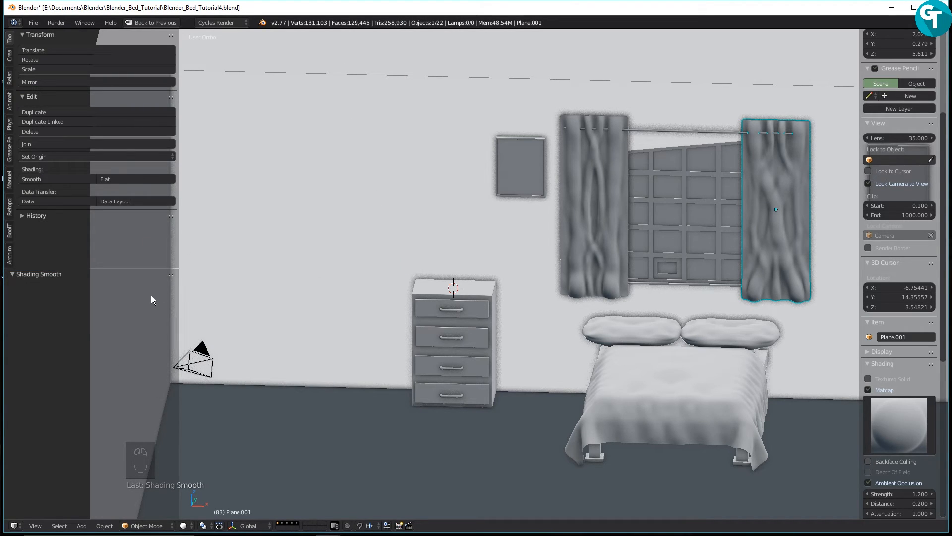
Add an Archimesh row of 33 books at the 3D cursor with randomness X 0.404, Y 0.733 and Z 0.308
click(10, 259)
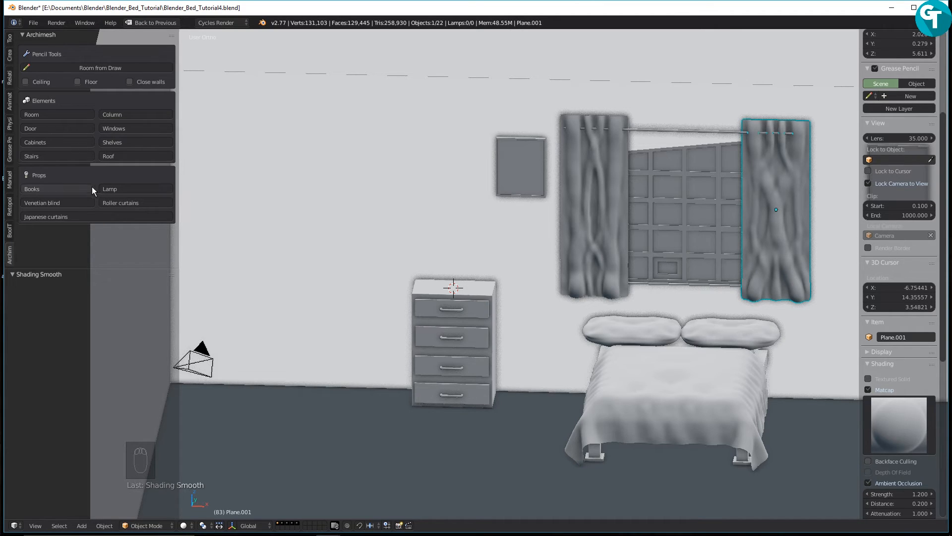
click(75, 189)
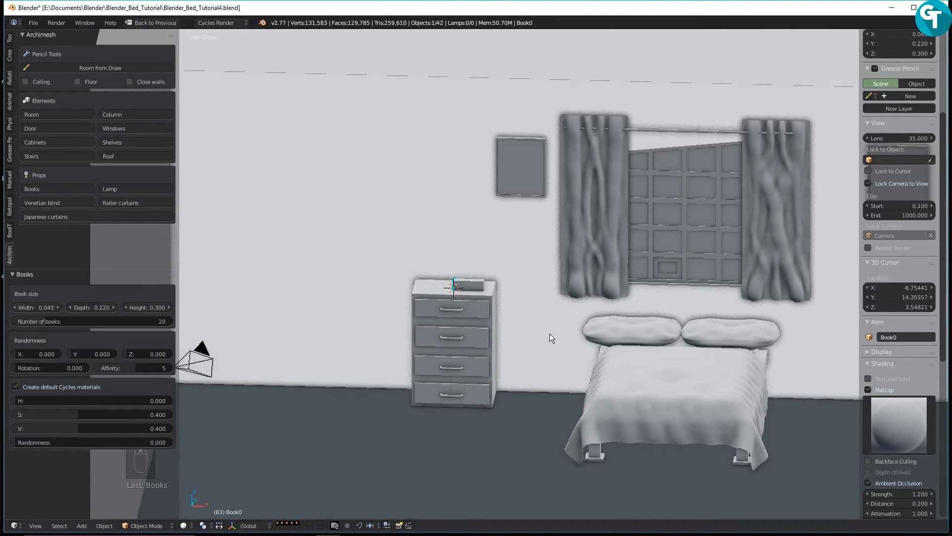
scroll(507, 334, up, 6)
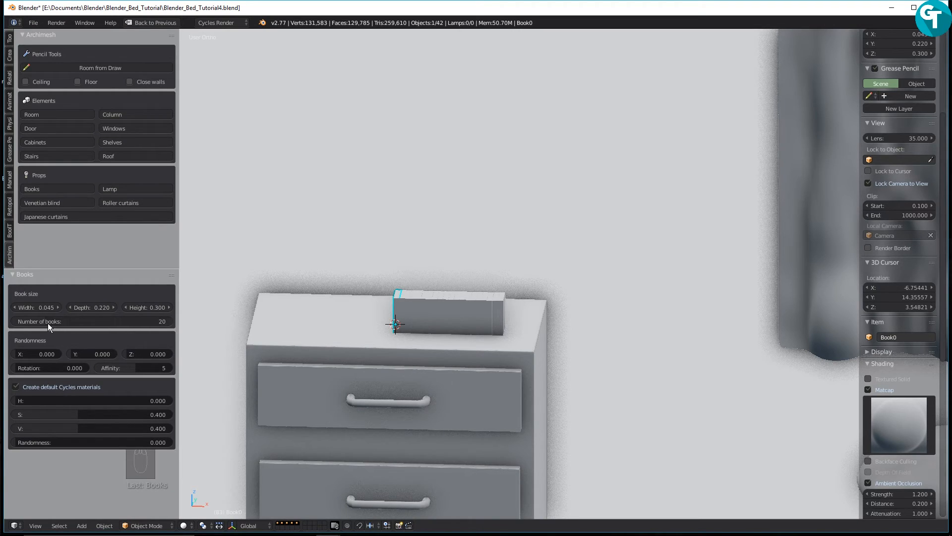
drag(60, 323, 68, 325)
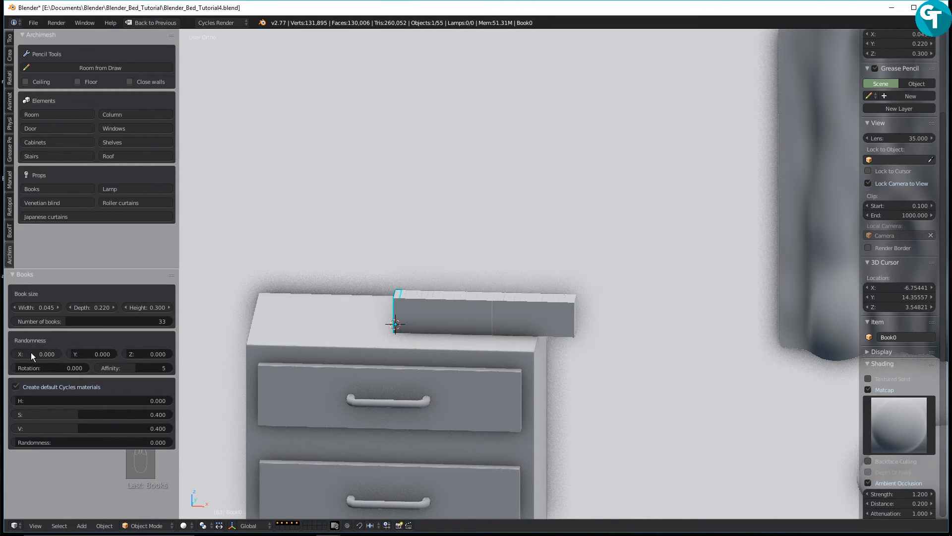
drag(41, 353, 157, 353)
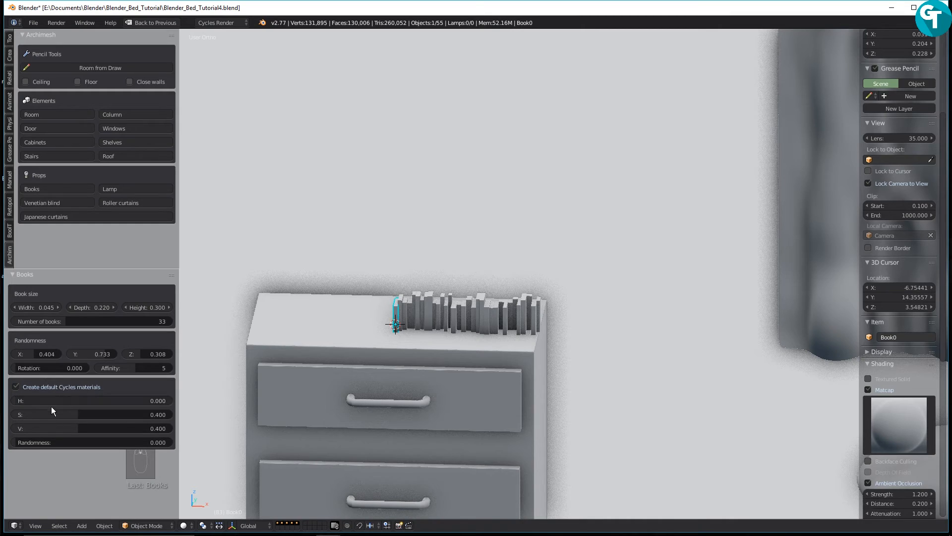
Try a book width of 0.105 and bring the width back to 0.045
click(58, 307)
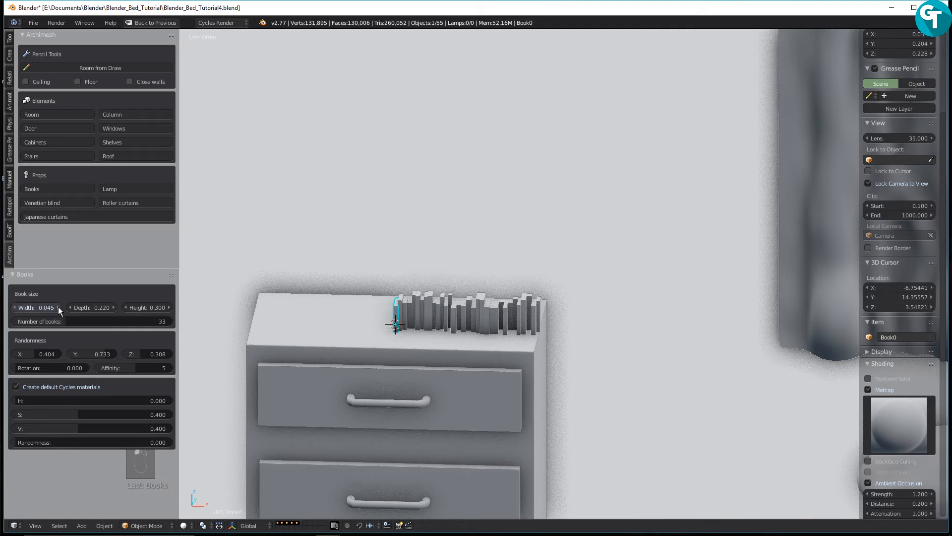
click(58, 307)
click(58, 307)
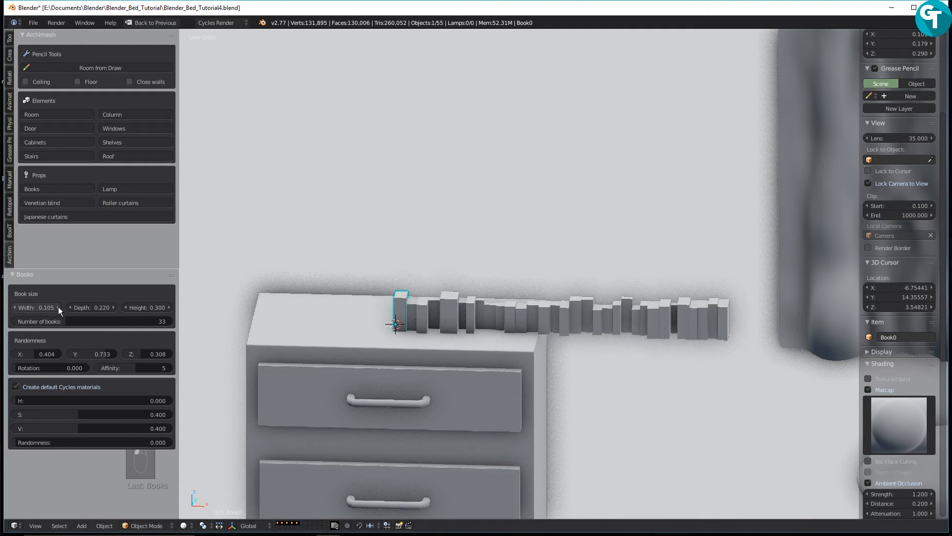
click(15, 308)
click(15, 308)
click(15, 308)
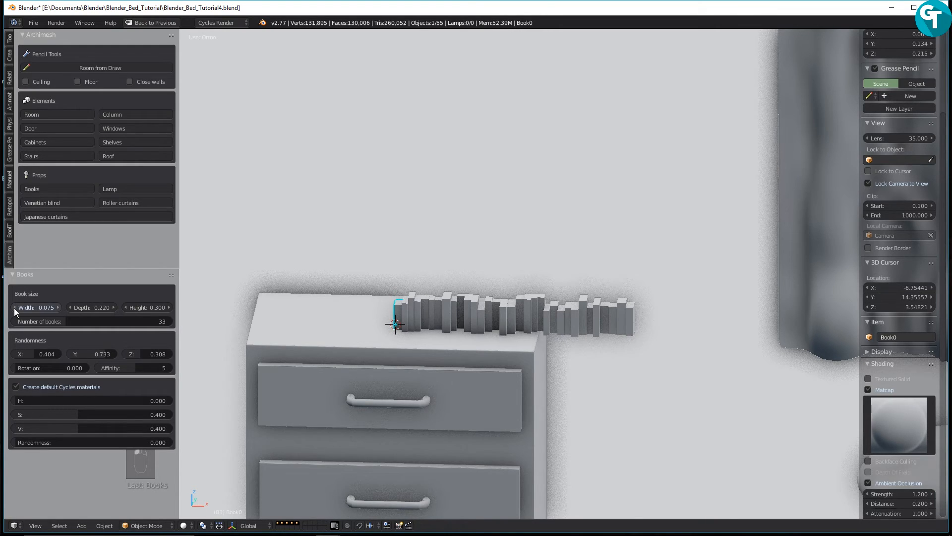
click(14, 308)
click(14, 308)
click(14, 308)
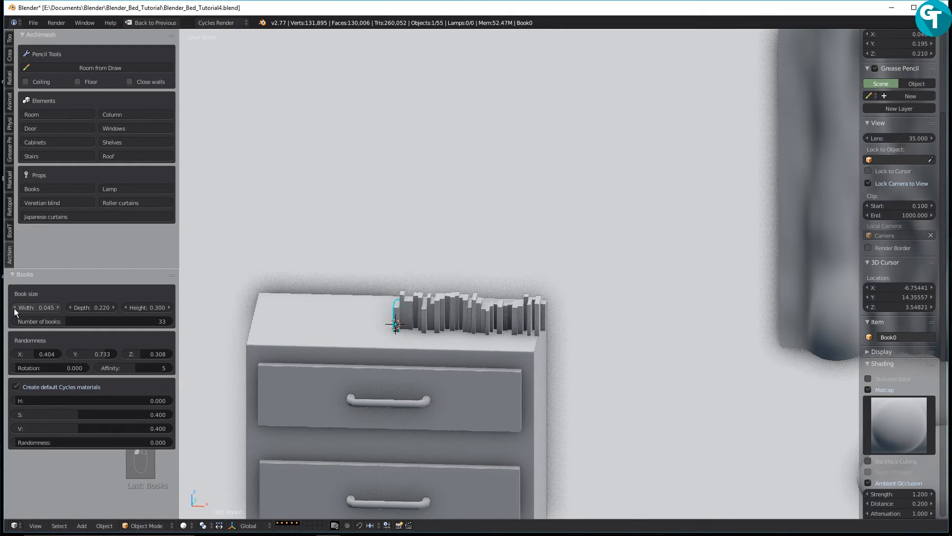
Set the book depth to 0.250 and the book height to 0.390
click(114, 308)
click(114, 308)
click(114, 308)
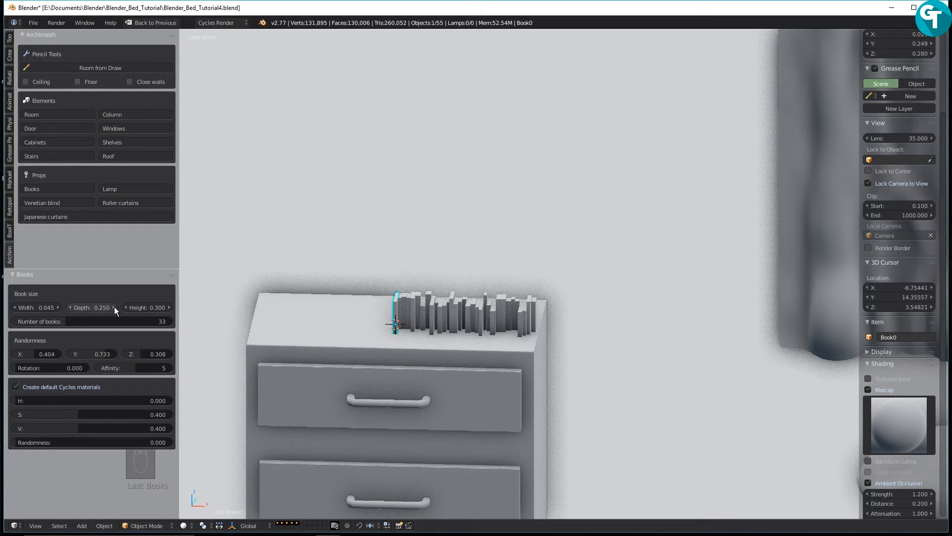
click(169, 308)
click(169, 308)
click(169, 308)
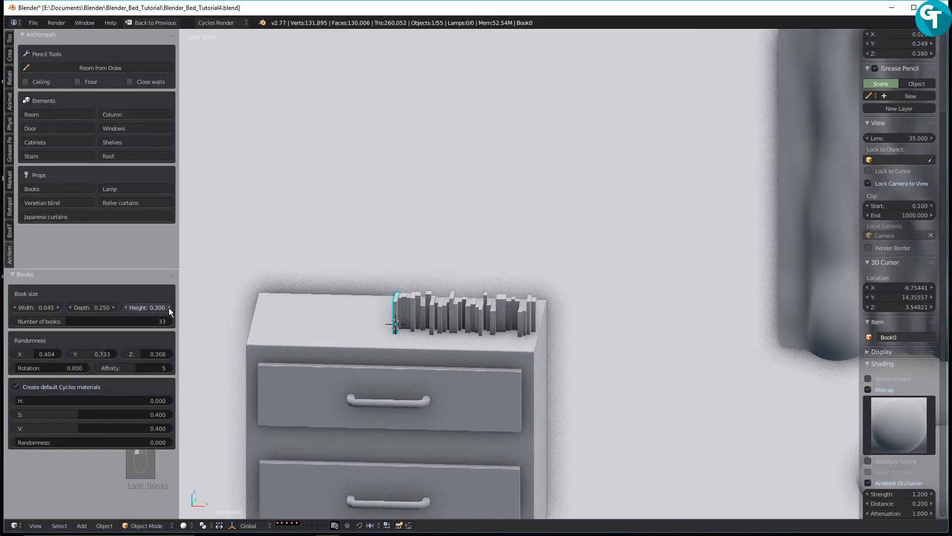
click(168, 308)
click(169, 308)
click(169, 308)
click(169, 308)
click(169, 307)
click(168, 307)
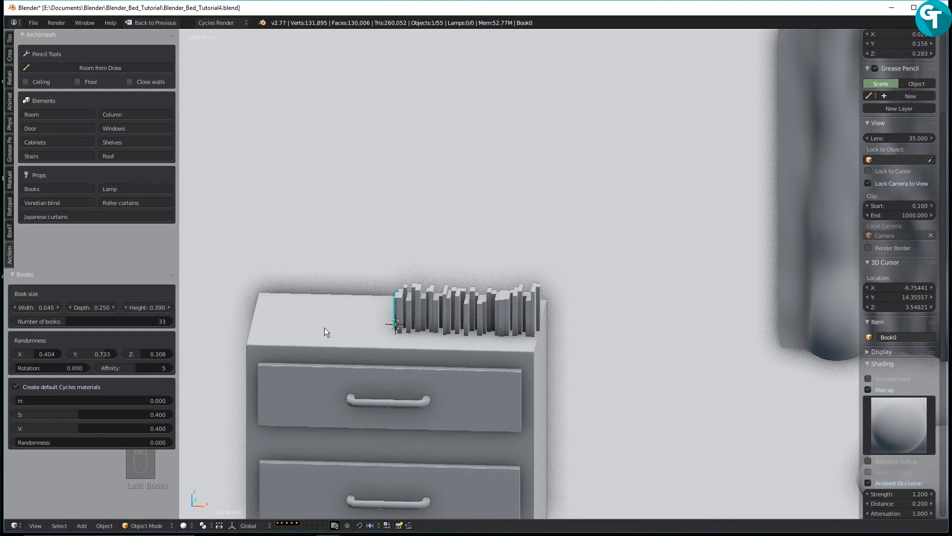
Extend the selection from the first book at the row's left end through Book20, one book at a time
scroll(370, 332, down, 1)
scroll(430, 319, down, 1)
scroll(429, 319, down, 1)
middle_drag(432, 323, 456, 308)
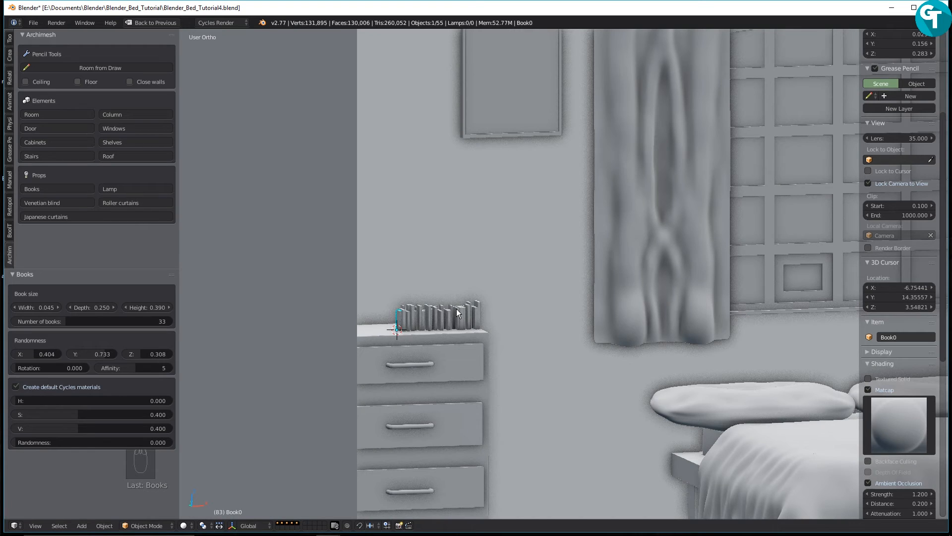
scroll(463, 317, up, 3)
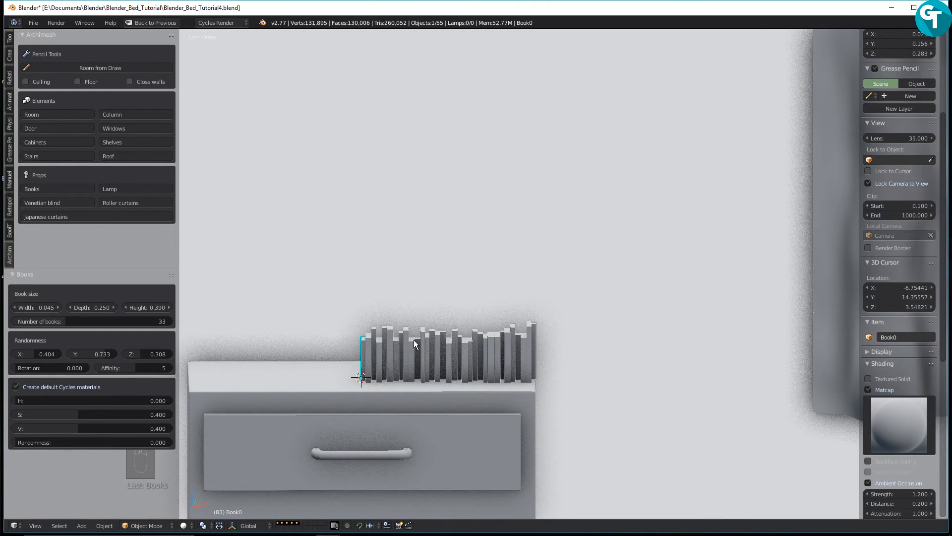
scroll(412, 354, up, 2)
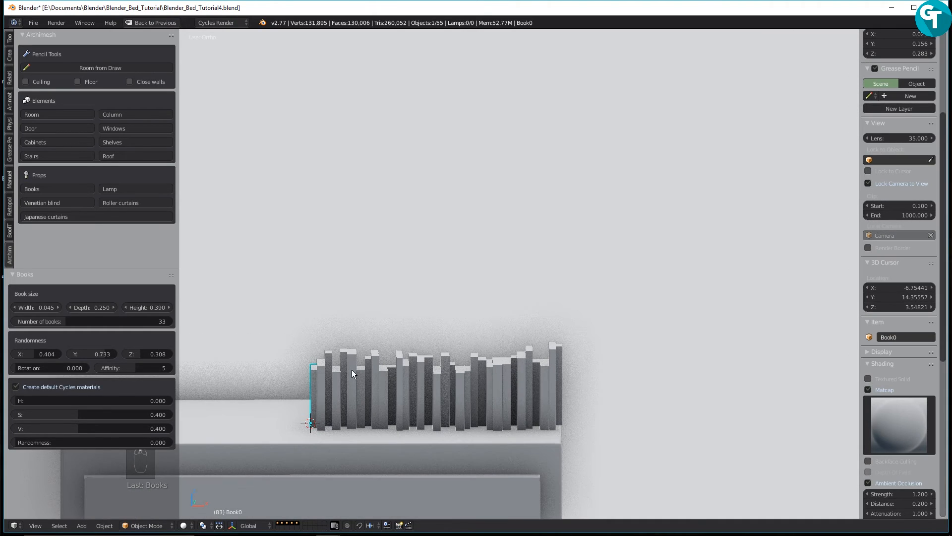
shift+right_click(325, 367)
shift+right_click(330, 358)
shift+right_click(340, 374)
shift+right_click(345, 358)
shift+right_click(350, 364)
shift+right_click(361, 373)
shift+right_click(367, 374)
shift+right_click(372, 369)
shift+right_click(367, 365)
shift+right_click(384, 376)
shift+right_click(394, 373)
shift+right_click(397, 373)
shift+right_click(411, 376)
shift+right_click(418, 381)
shift+right_click(426, 384)
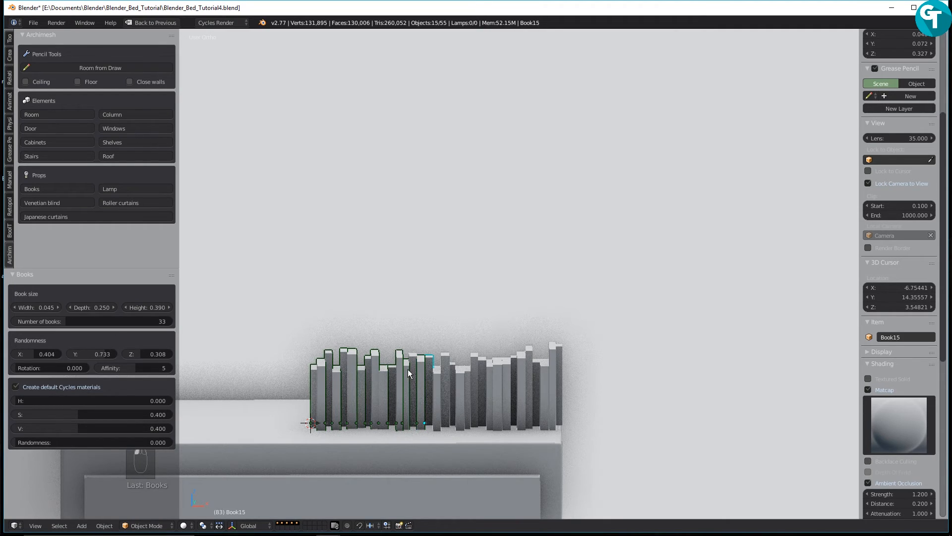
shift+right_click(415, 360)
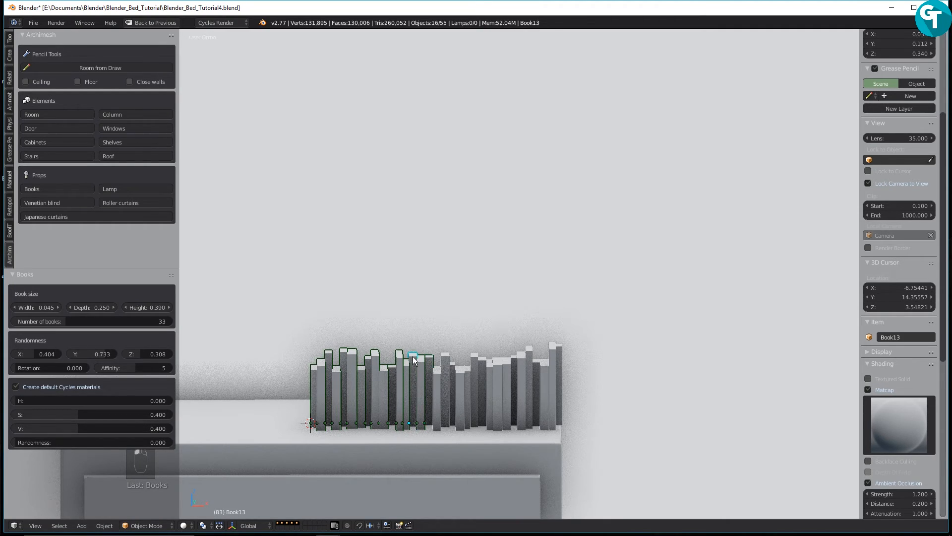
shift+right_click(439, 373)
shift+right_click(448, 360)
shift+right_click(449, 369)
shift+right_click(460, 375)
shift+right_click(467, 378)
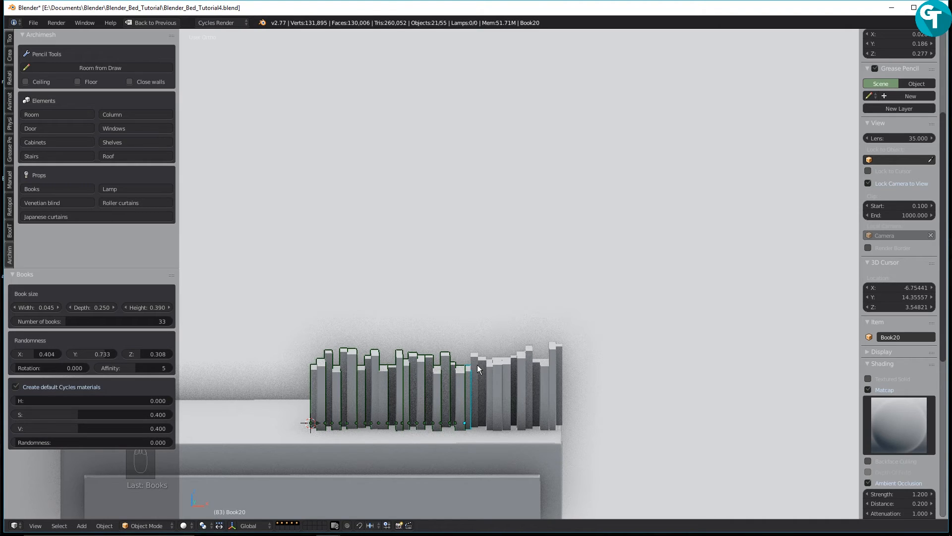
key(shift+g)
click(477, 364)
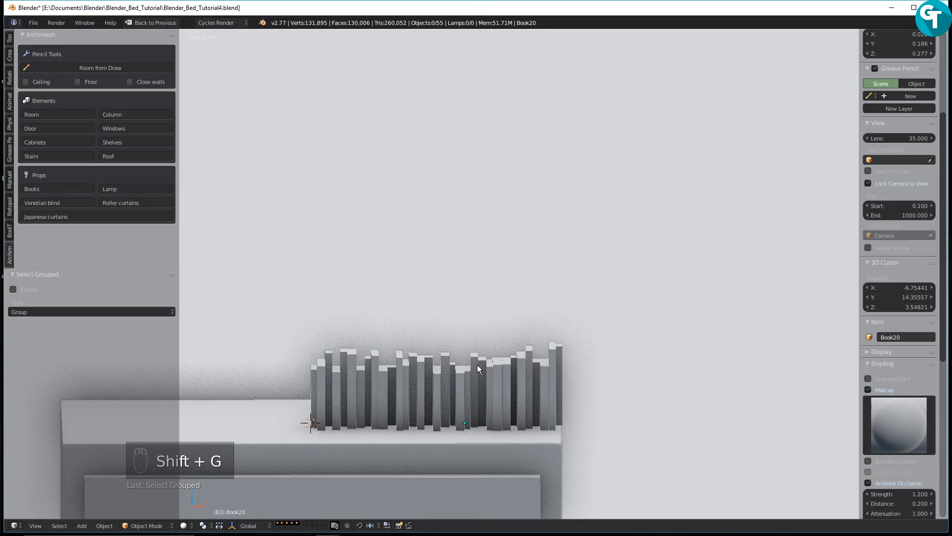
key(ctrl+z)
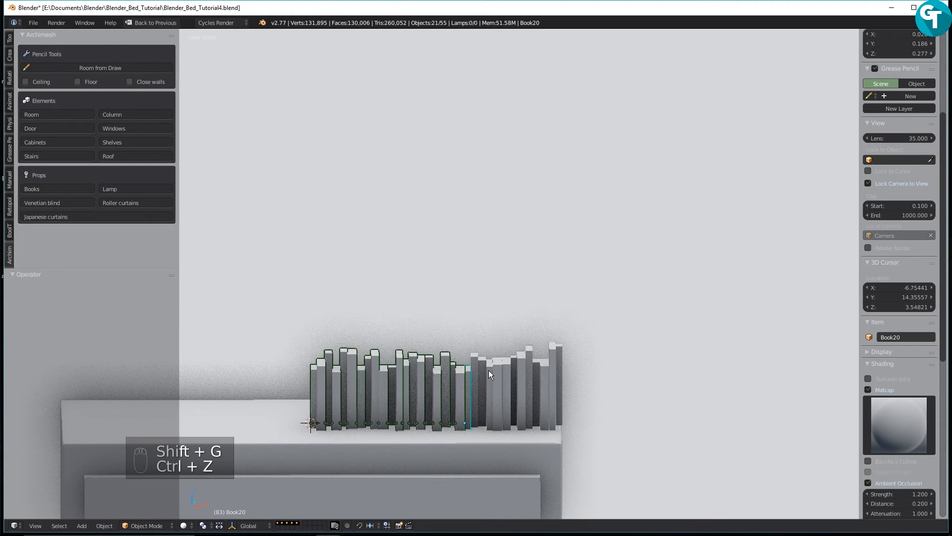
Add the remaining books, Book21 through Book32, to the selection so the whole row is selected
shift+right_click(474, 367)
shift+right_click(482, 372)
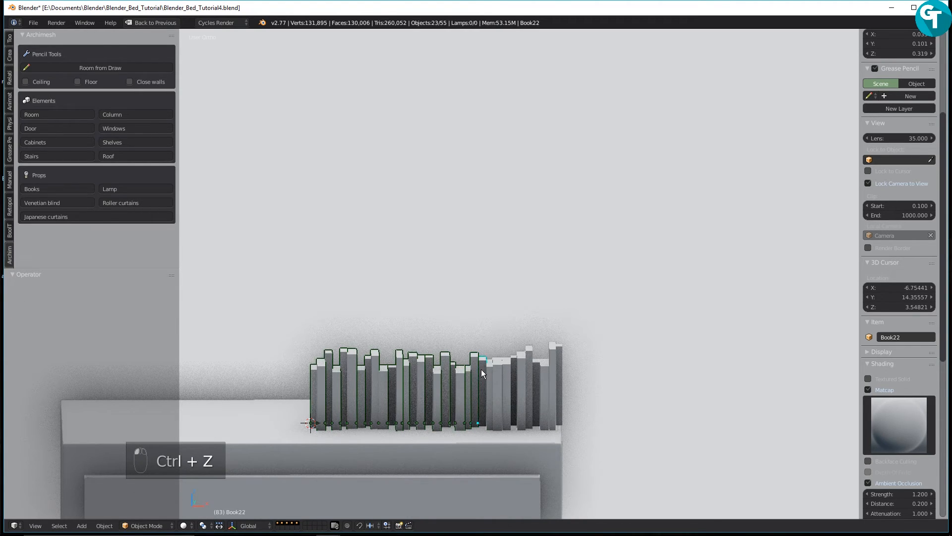
shift+right_click(501, 378)
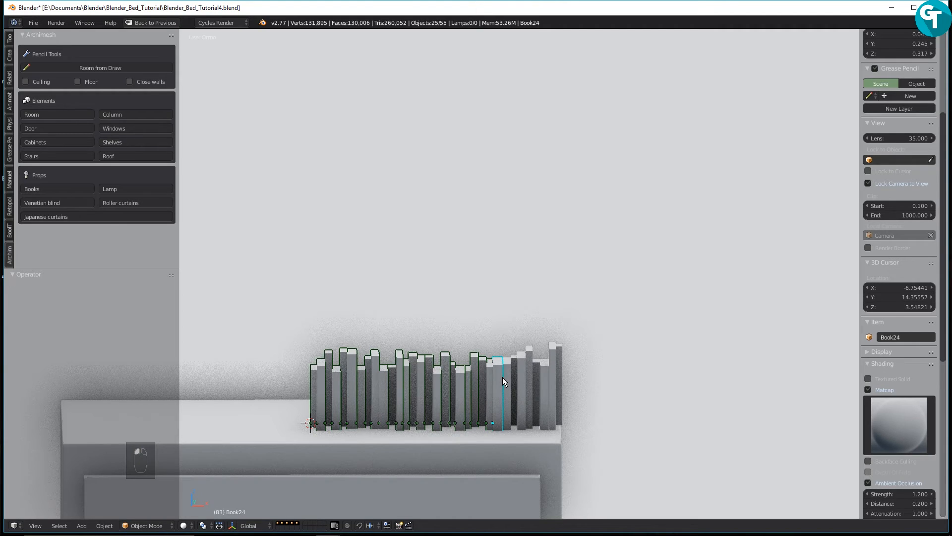
shift+right_click(508, 372)
shift+right_click(513, 364)
shift+right_click(524, 360)
shift+right_click(531, 354)
shift+right_click(534, 374)
shift+right_click(540, 374)
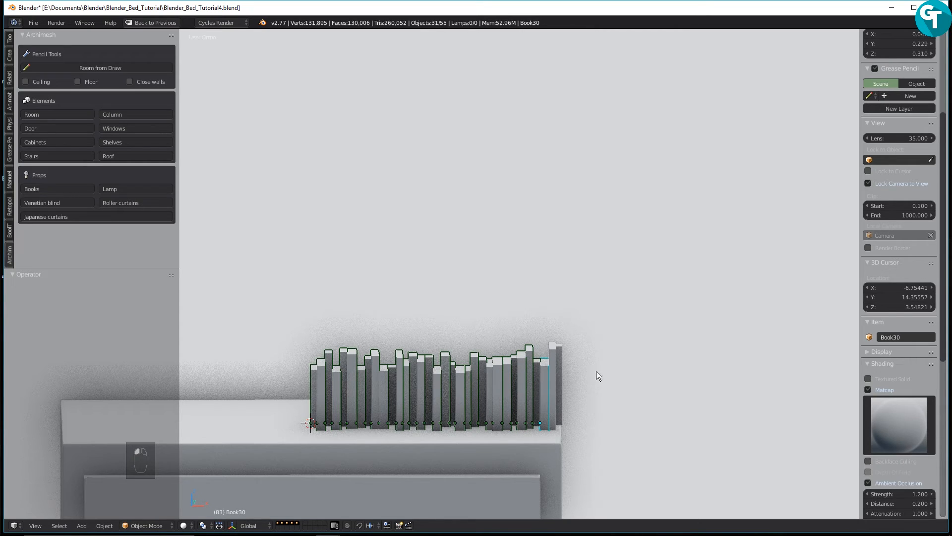
shift+right_click(555, 347)
shift+right_click(561, 352)
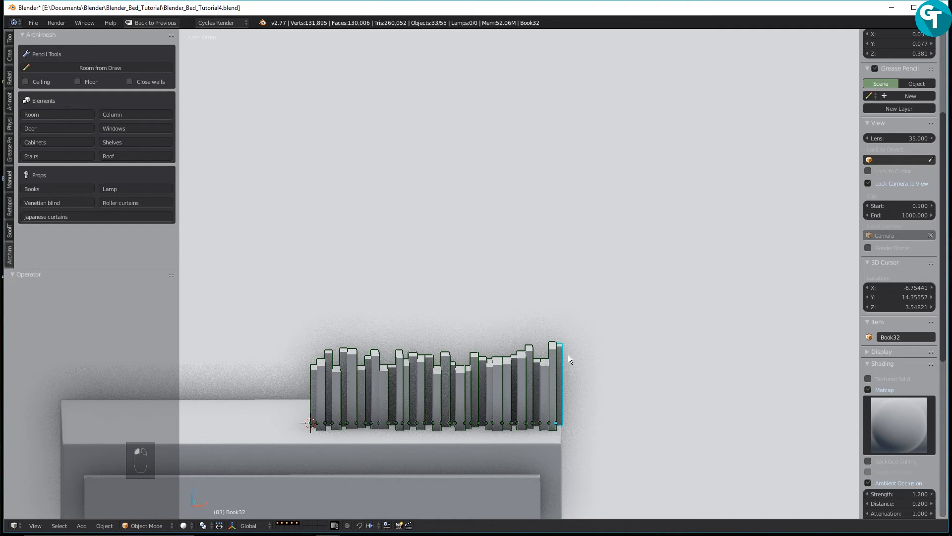
Create a new group named Books from the selected books
key(ctrl+g)
click(42, 299)
text(Books)
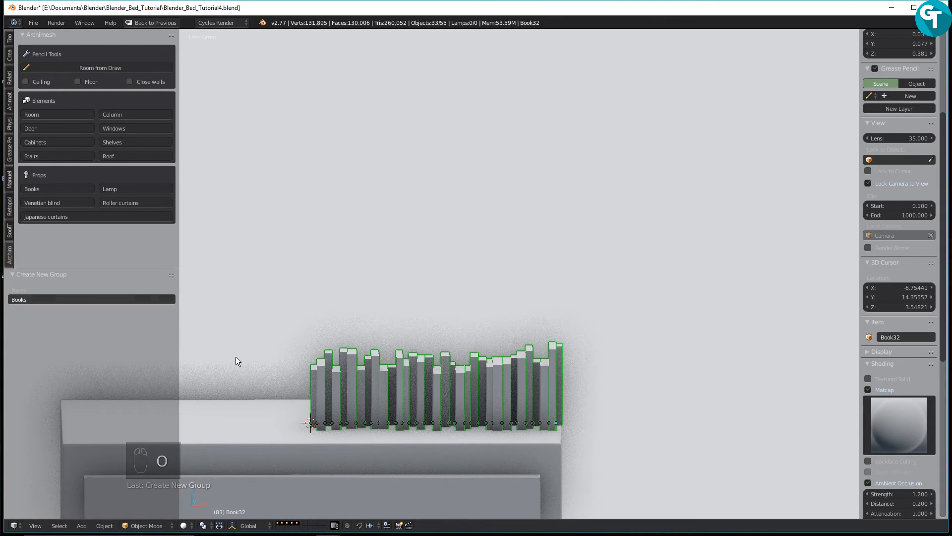
key(Return)
Scale the whole row of books up uniformly by about 1.491
scroll(383, 410, down, 4)
key(s)
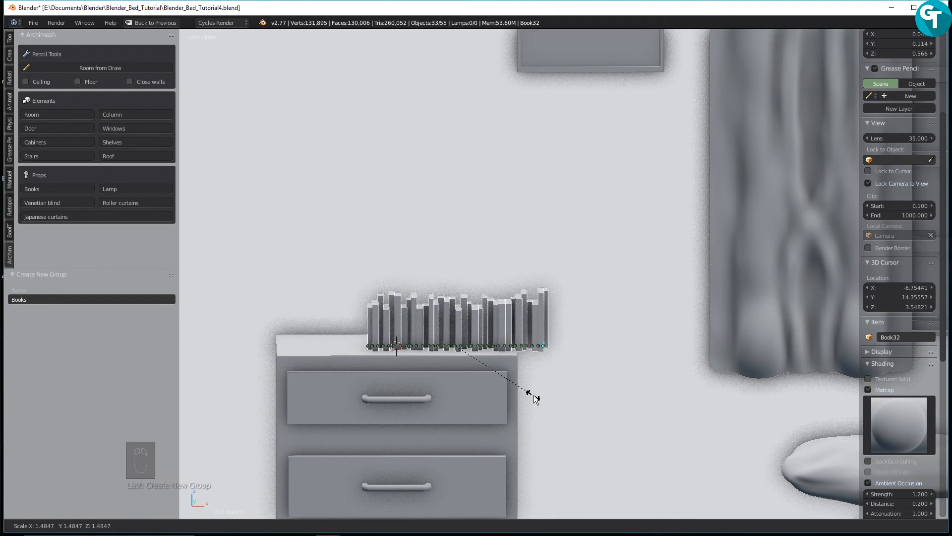
click(534, 394)
scroll(520, 366, down, 3)
scroll(522, 377, down, 2)
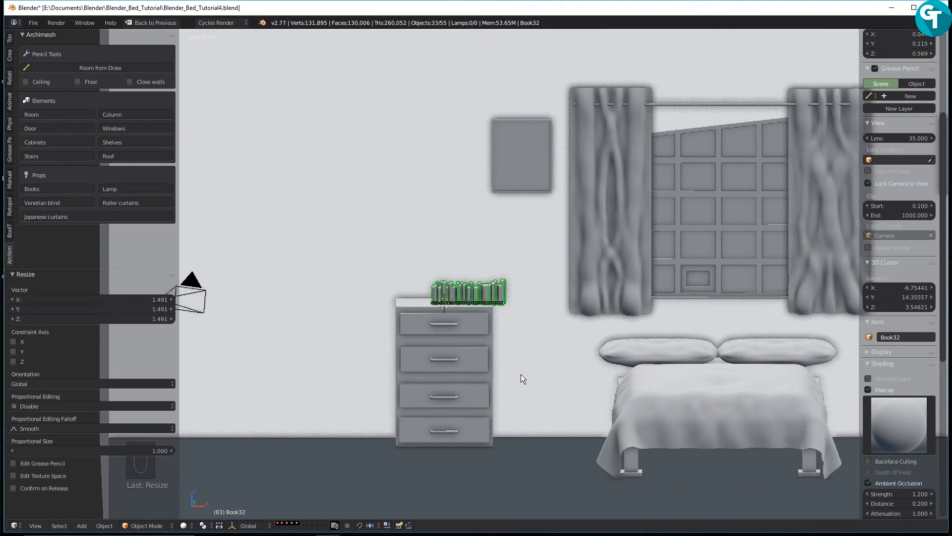
In the camera view, move the row of books about -0.375 along the global X axis
key(KP_0)
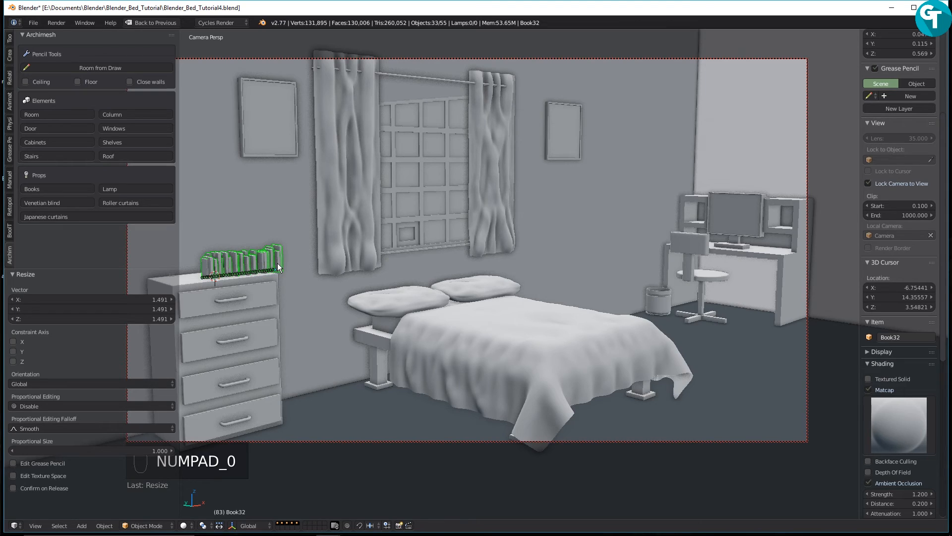
key(g)
key(x)
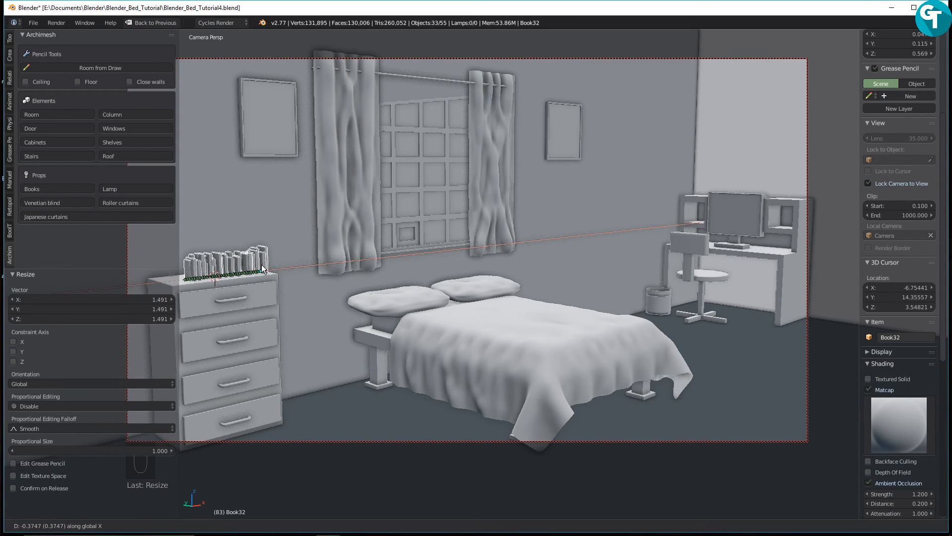
click(262, 269)
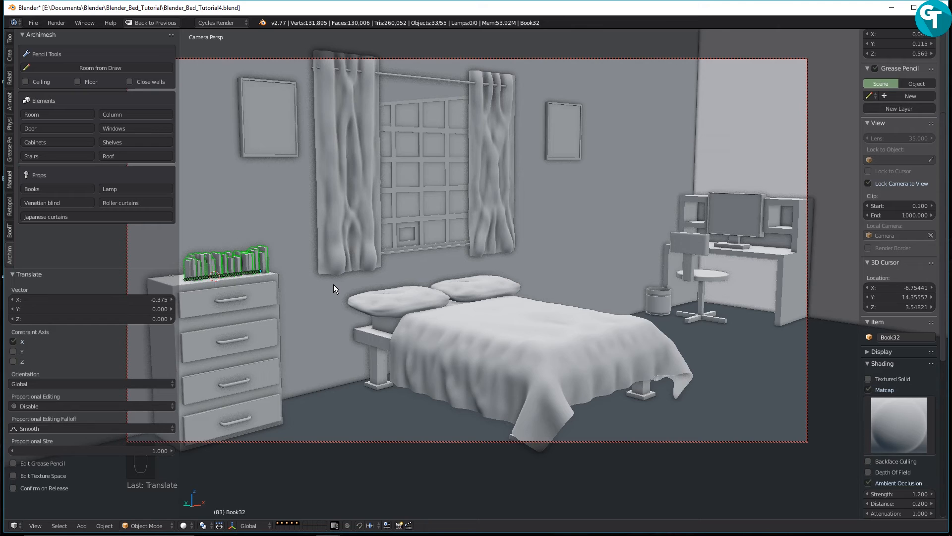
Scale the books up by about 1.238 and move them about 0.589 along the global Y axis
key(s)
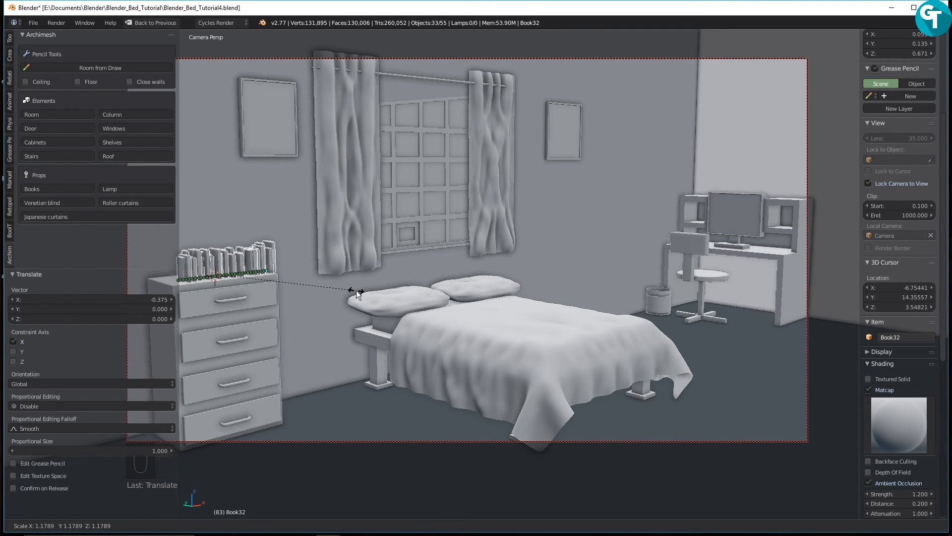
click(362, 296)
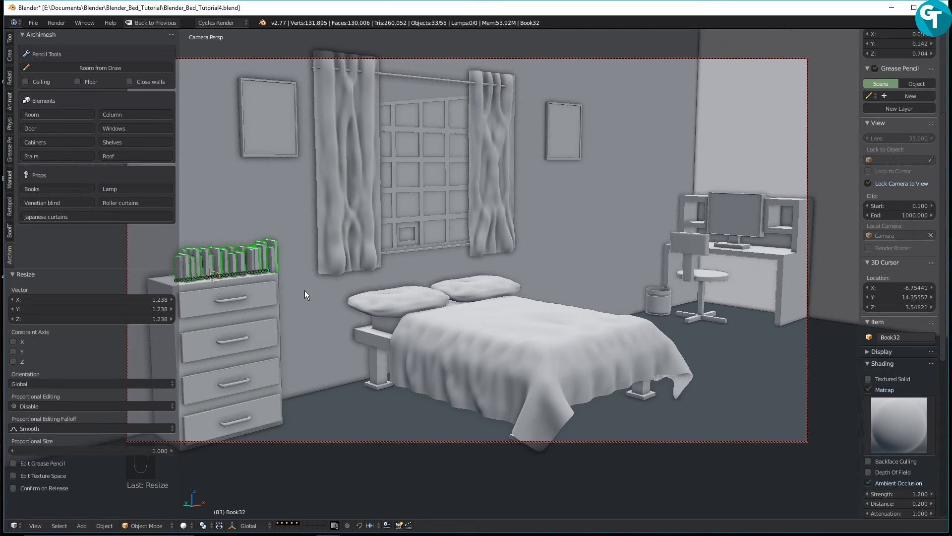
key(g)
key(y)
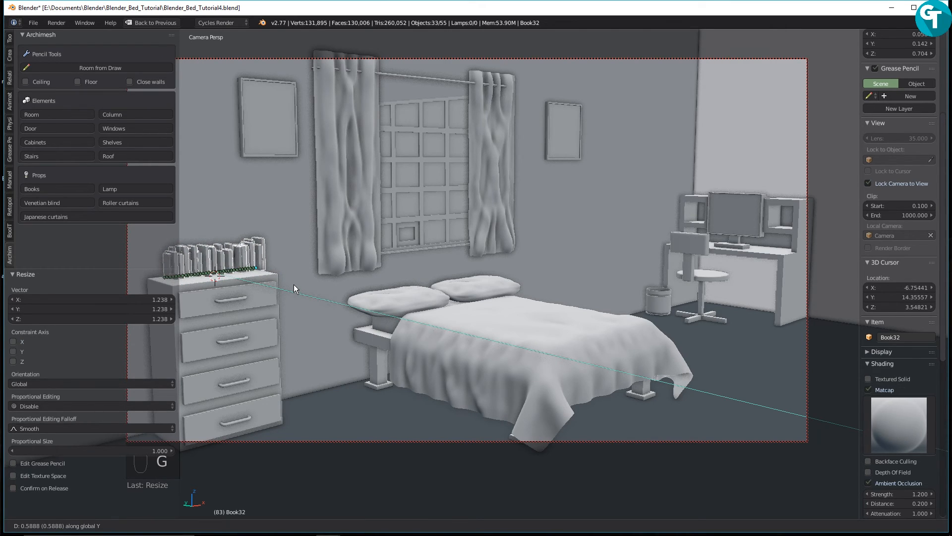
click(294, 284)
key(s)
key(x)
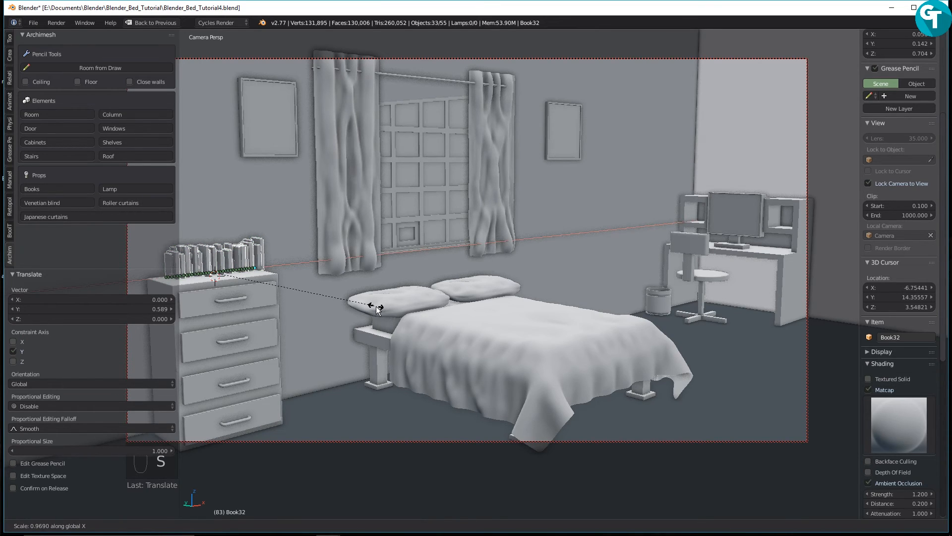
right_click(409, 305)
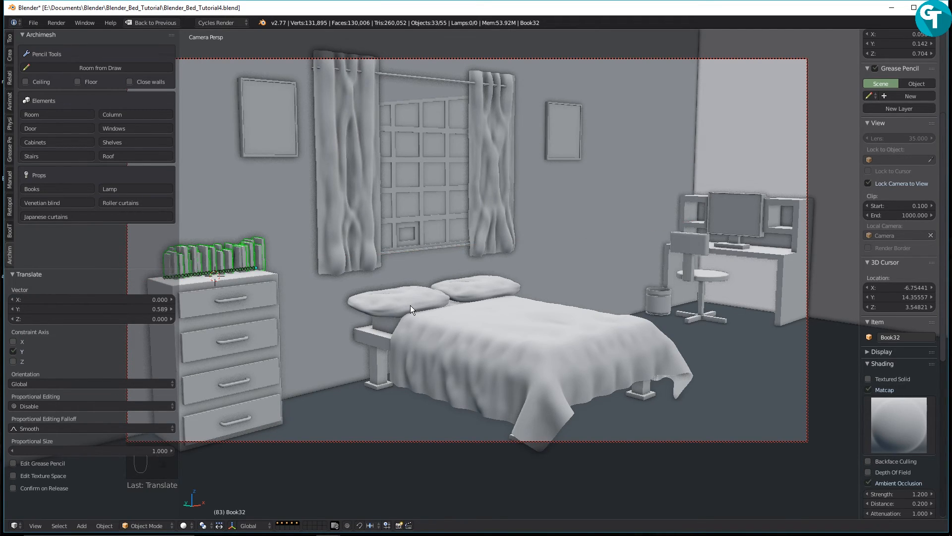
Move the row of books about -0.152 along the global X axis, onto the chest of drawers
key(g)
key(x)
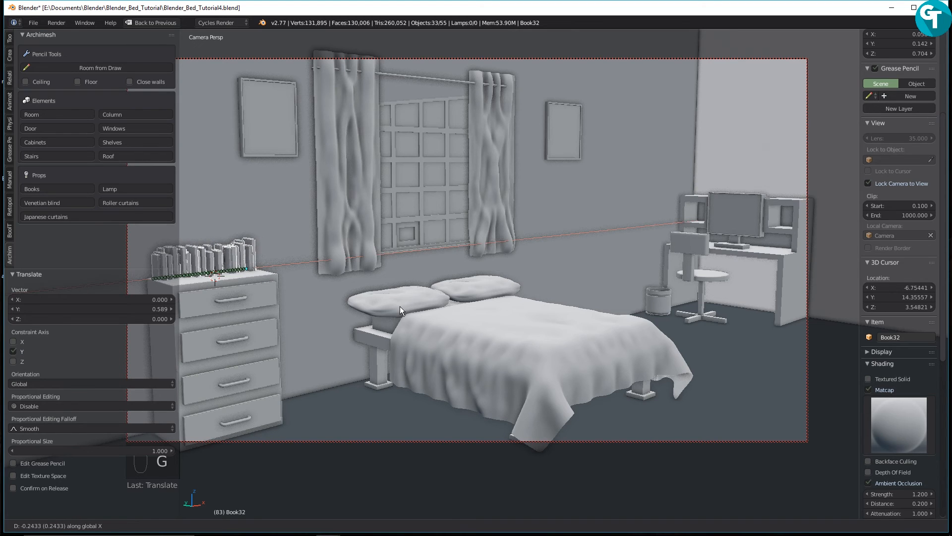
click(404, 306)
In the front view, delete Book30 and the neighbouring book second from the row's right end, as well as Book25
key(KP_1)
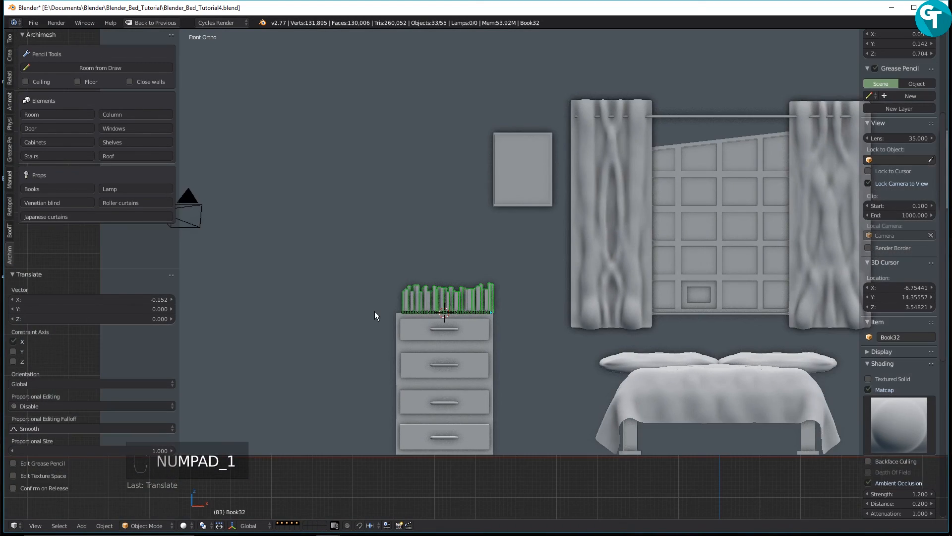
scroll(443, 314, up, 5)
shift+middle_drag(477, 389, 555, 320)
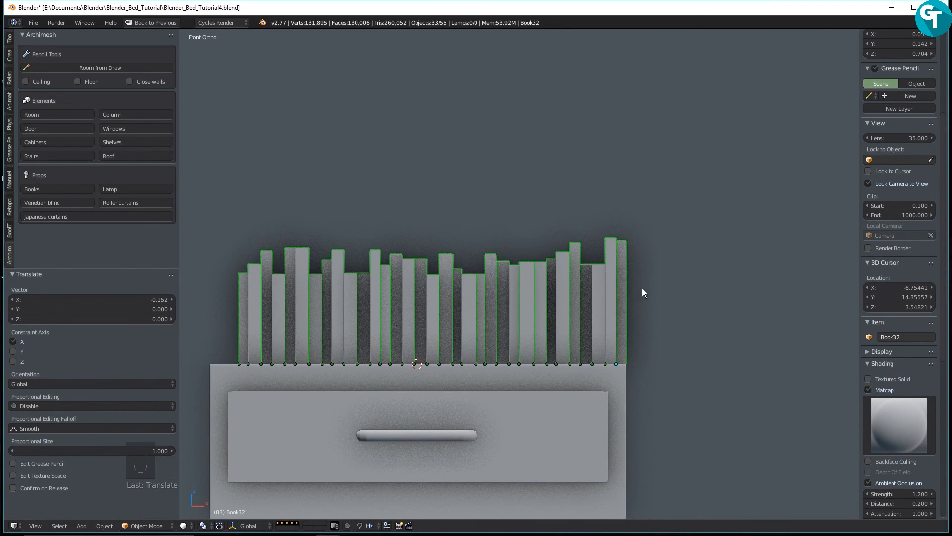
right_click(600, 283)
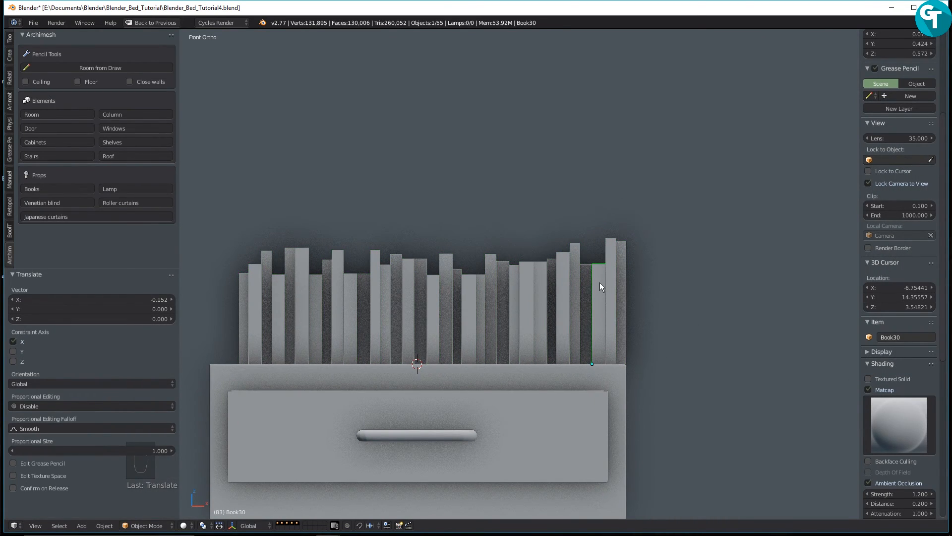
key(x)
click(599, 281)
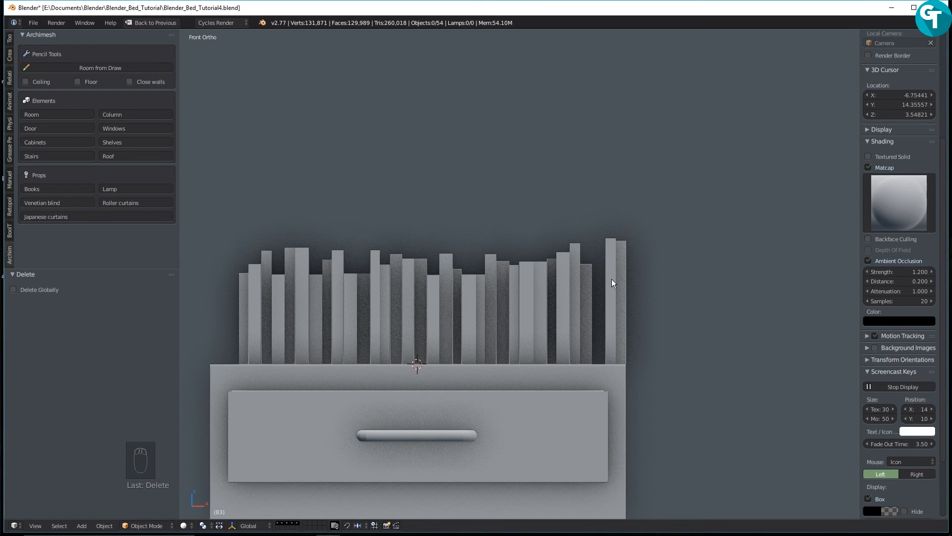
right_click(612, 279)
key(x)
click(612, 281)
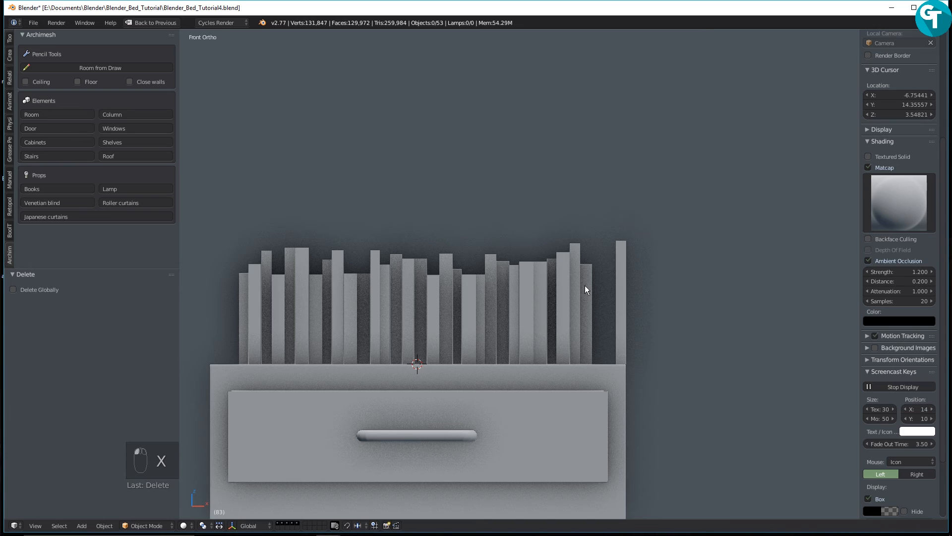
right_click(537, 276)
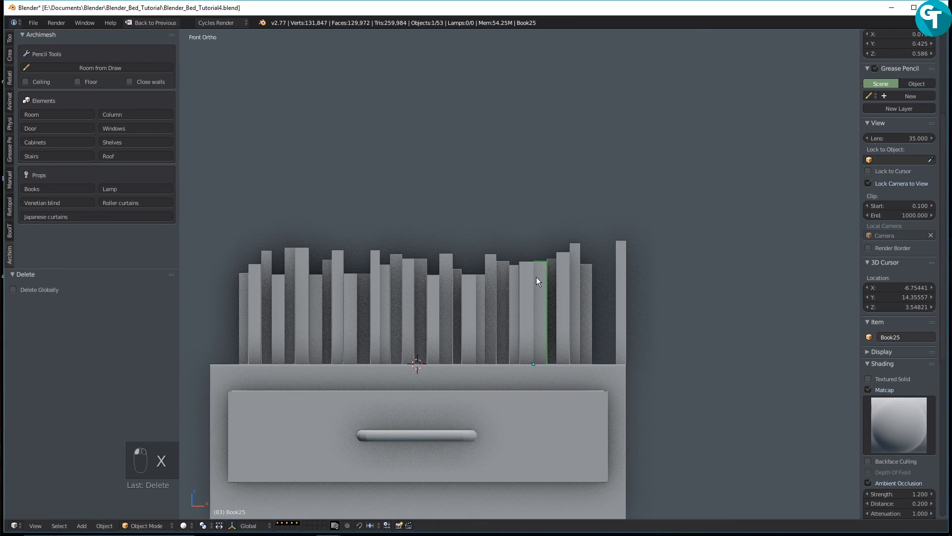
key(x)
click(501, 277)
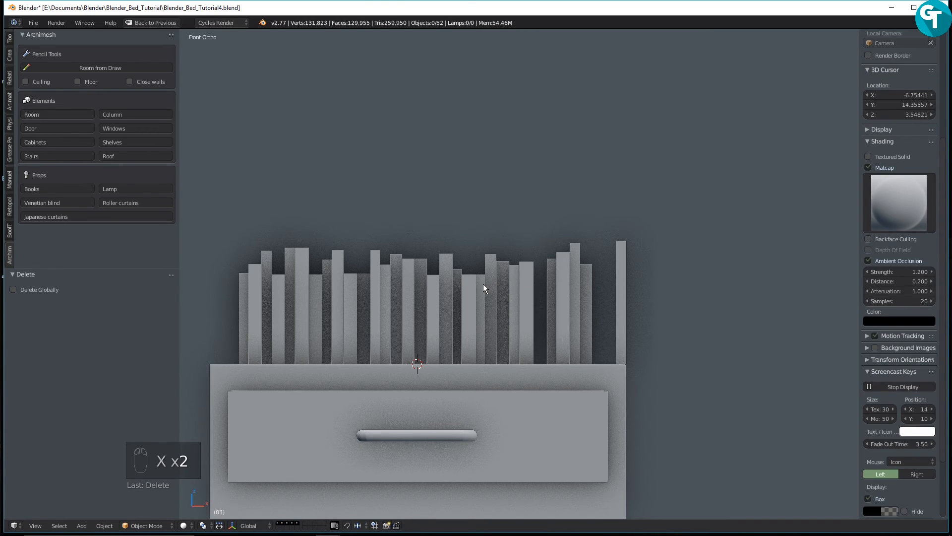
Select the four books between the two gaps and move them about -0.079 along X against the left part of the row
right_click(551, 288)
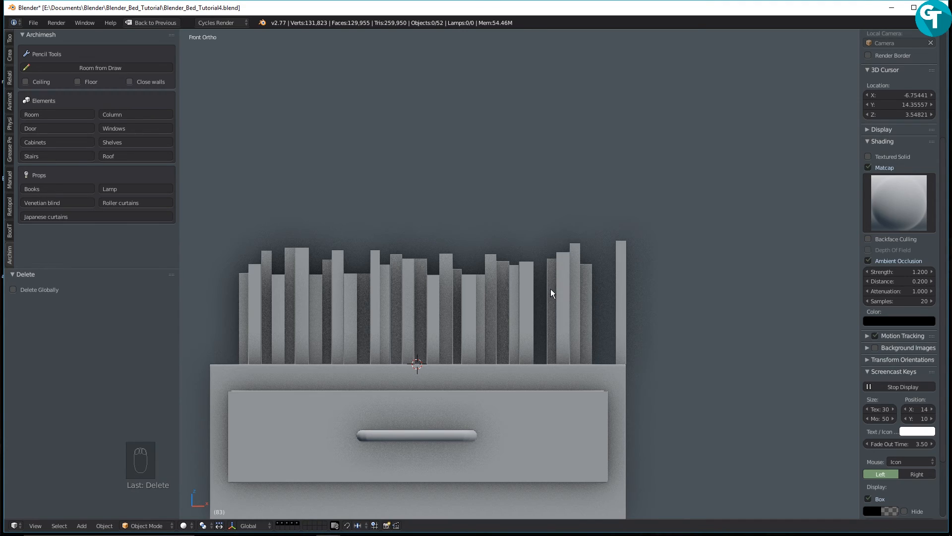
shift+right_click(564, 292)
shift+right_click(577, 293)
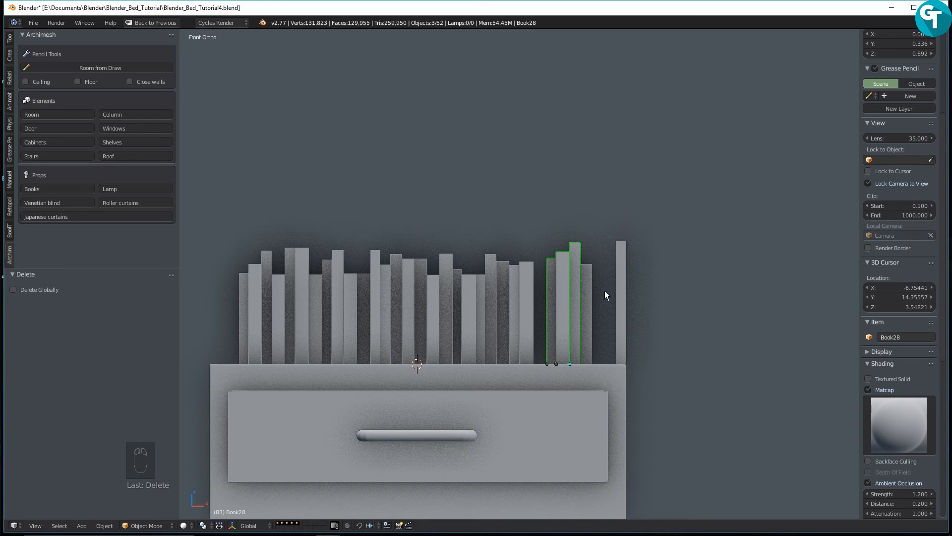
shift+right_click(590, 295)
key(g)
key(x)
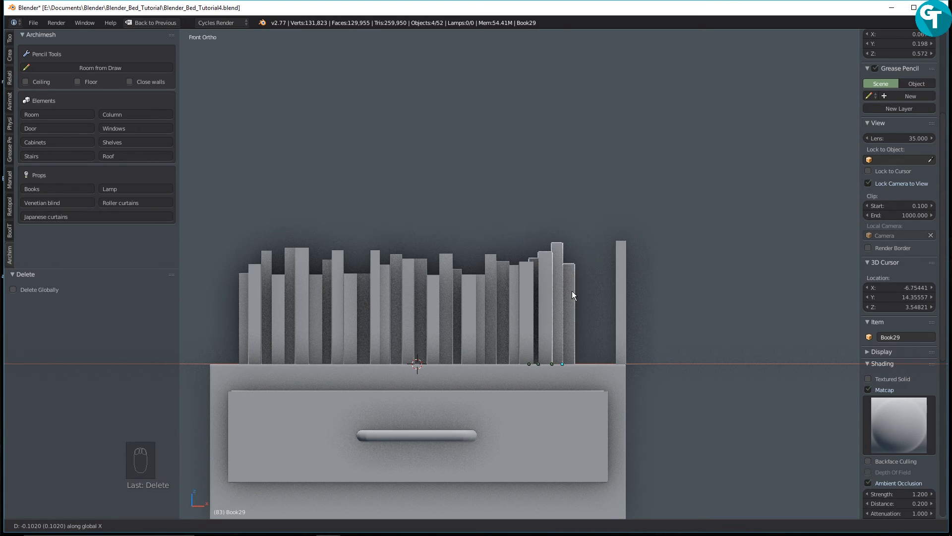
click(576, 292)
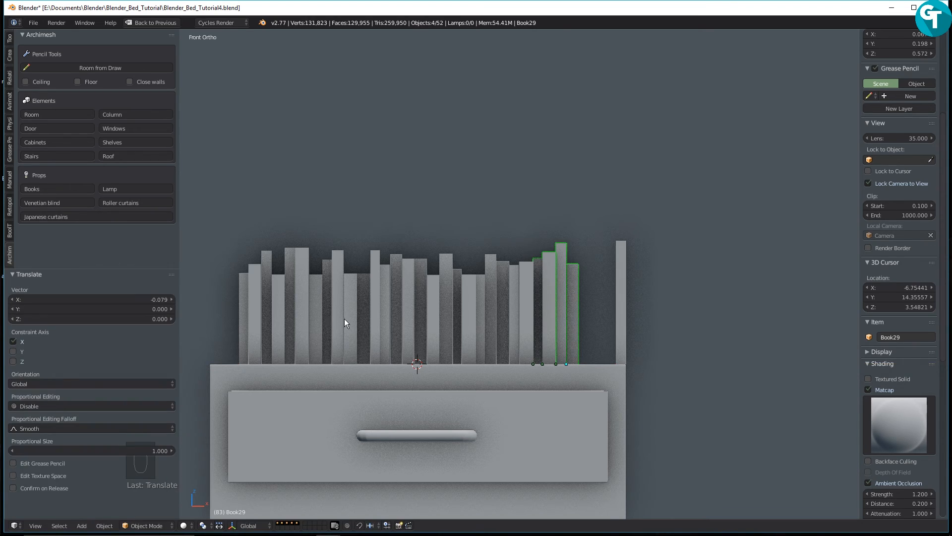
Delete the tenth book (Book9), the sixth book and the second book (Book1), counted from the row's left end
right_click(355, 289)
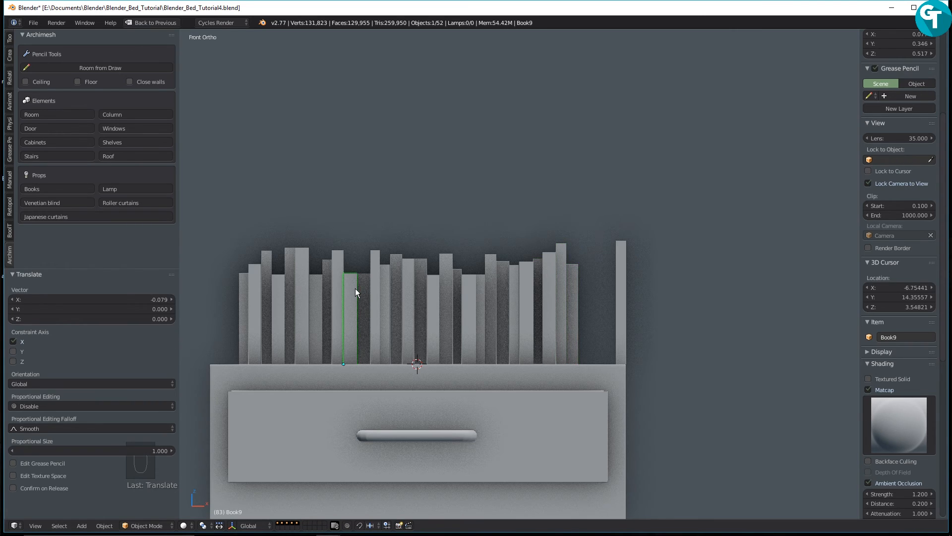
key(x)
click(355, 292)
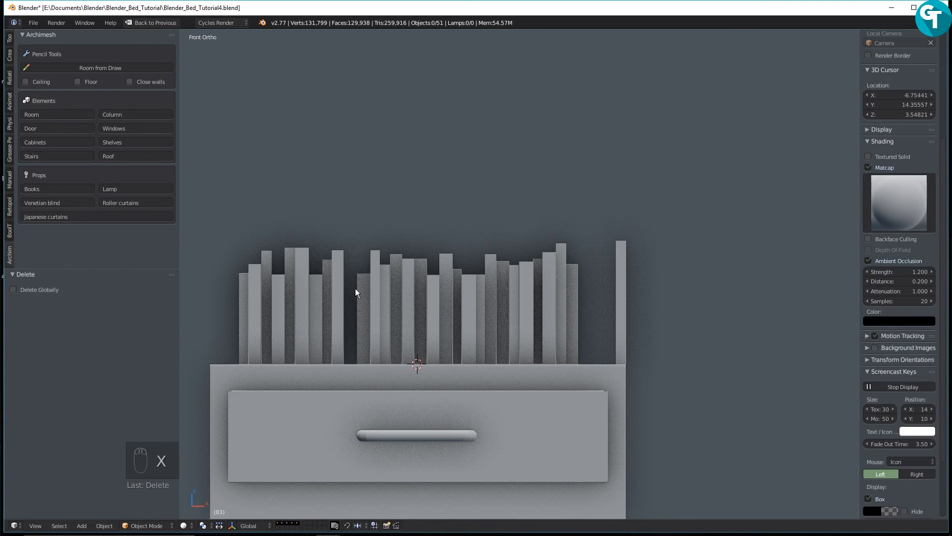
right_click(301, 292)
key(x)
click(302, 295)
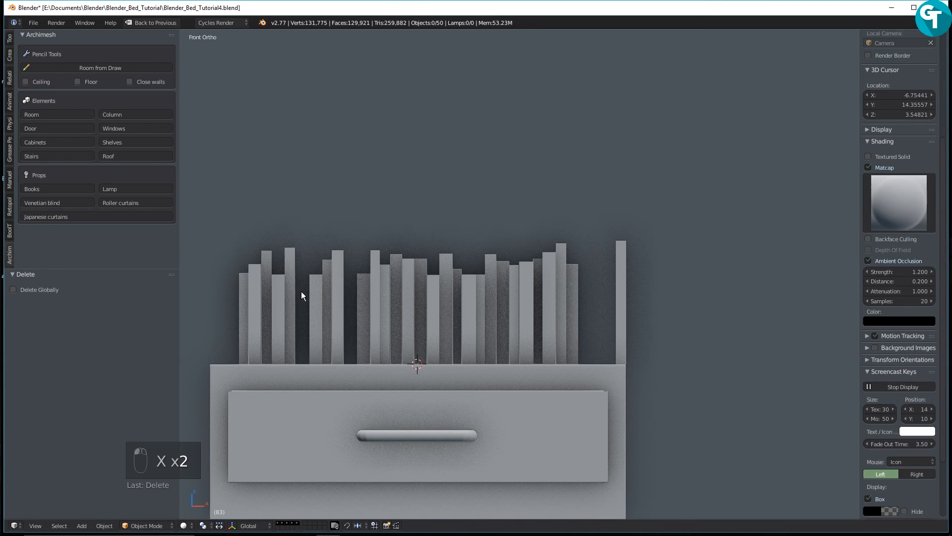
right_click(255, 295)
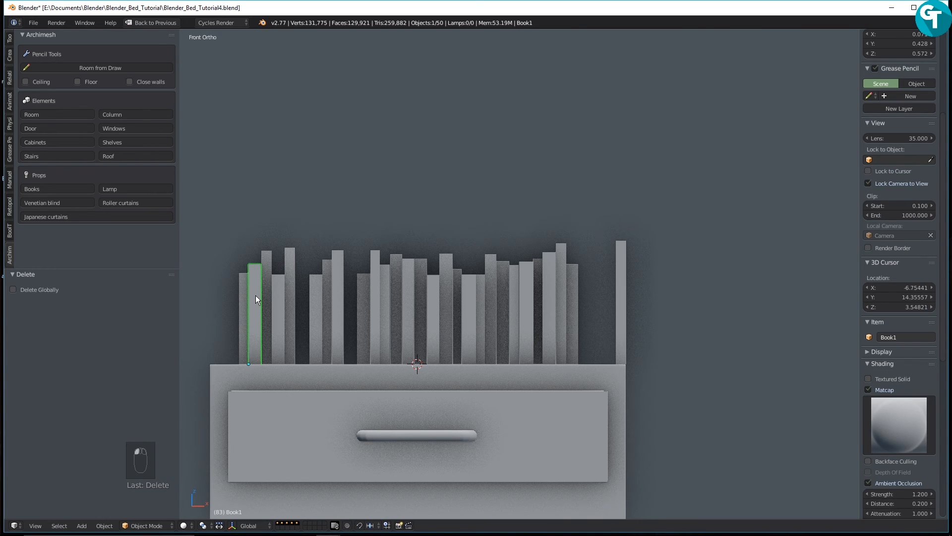
key(x)
click(255, 295)
Select the three books between the first and second gaps and move them about 0.081 along X against the neighbouring books
right_click(267, 296)
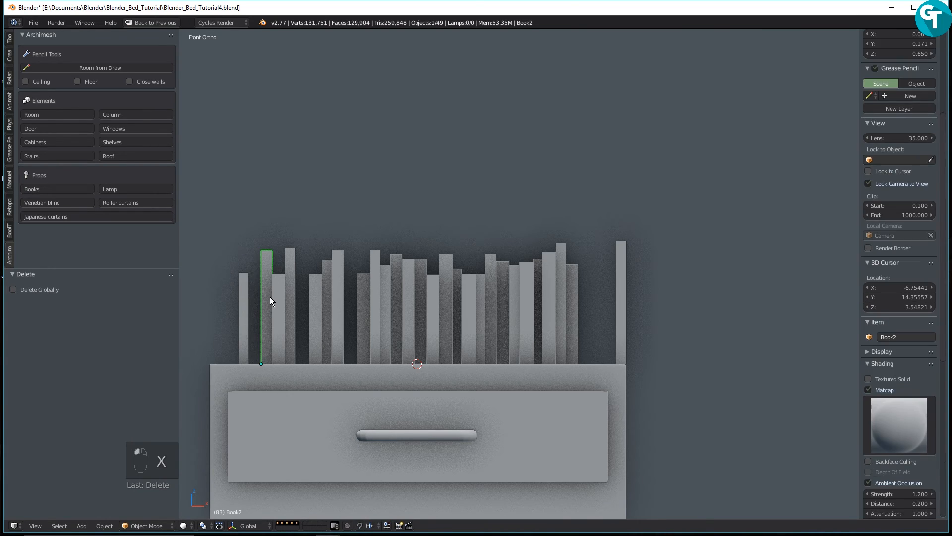
shift+right_click(275, 297)
shift+right_click(290, 298)
key(g)
key(x)
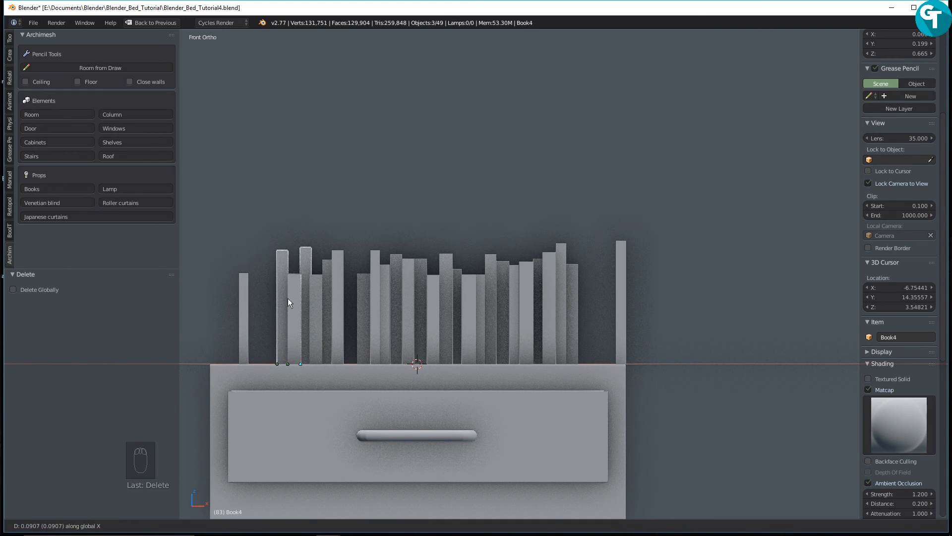
click(271, 301)
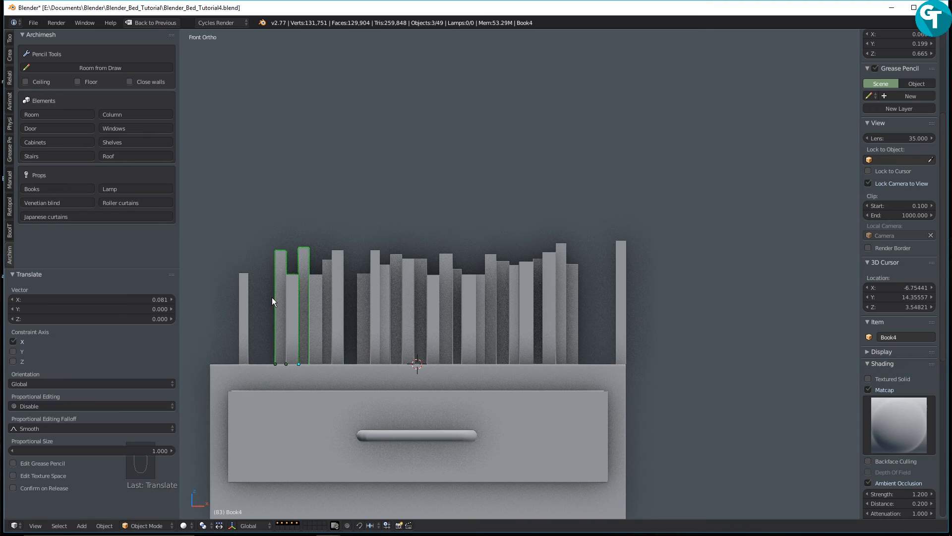
Add the adjoining three books up to Book8 to the selection and move all six about 0.070 along X to close the gap
shift+right_click(318, 308)
shift+right_click(329, 290)
shift+right_click(341, 296)
key(g)
key(x)
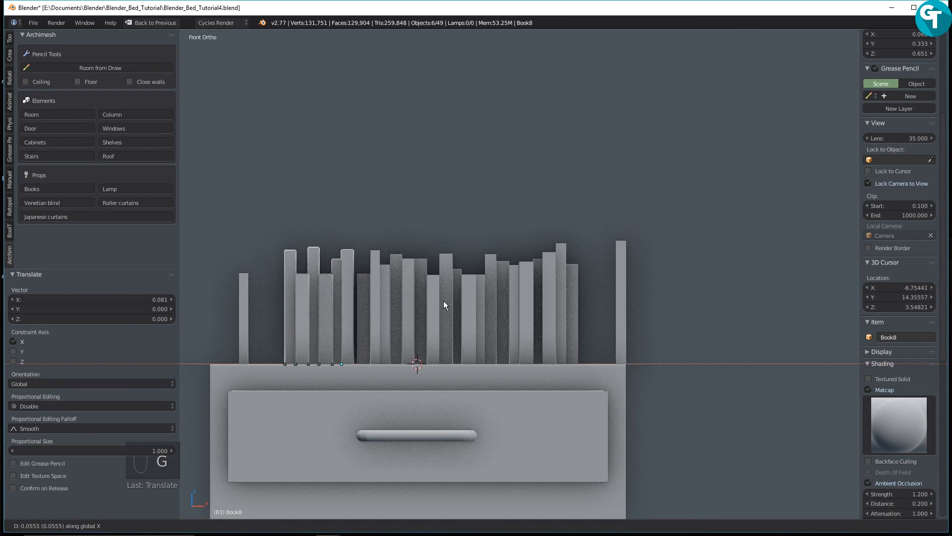
click(465, 306)
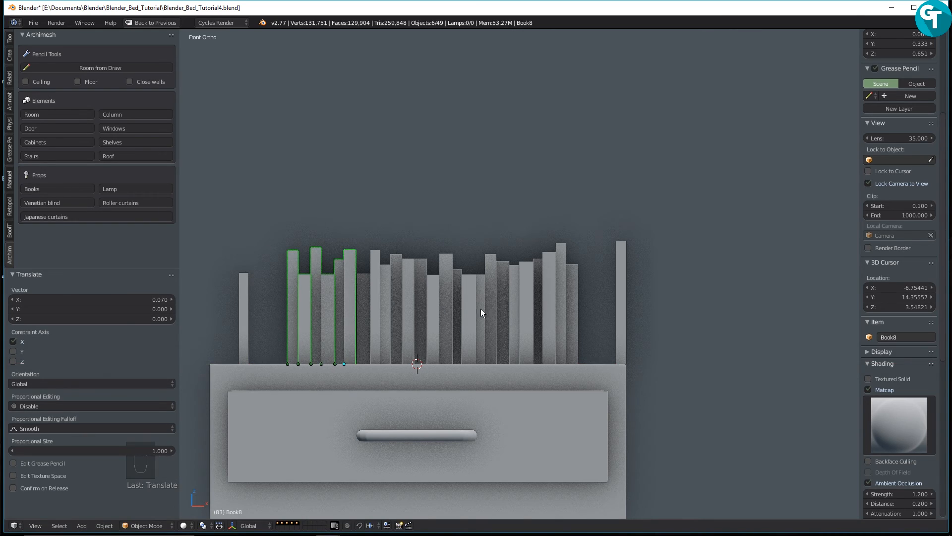
Rotate the isolated leftmost book about 32.262° and move it about -0.045 along X so it leans against the row
right_click(247, 303)
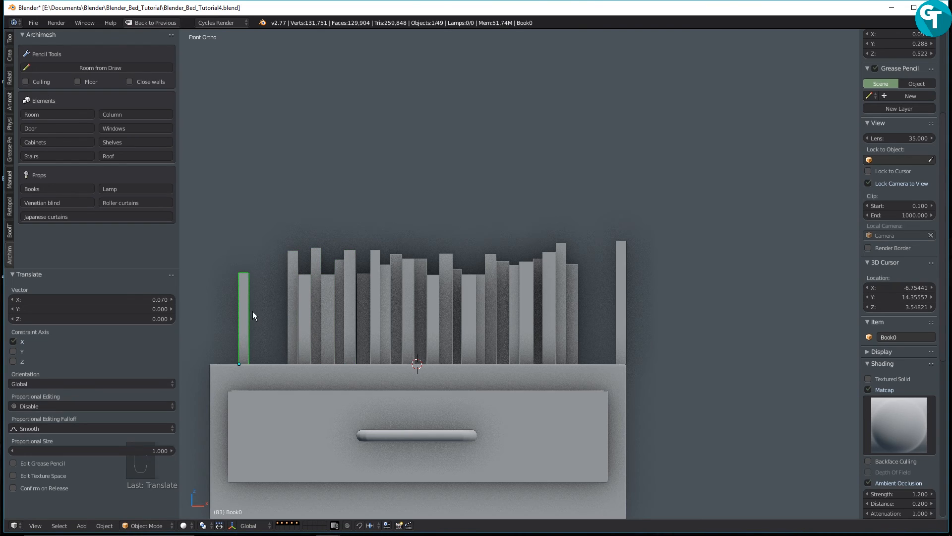
key(r)
key(r)
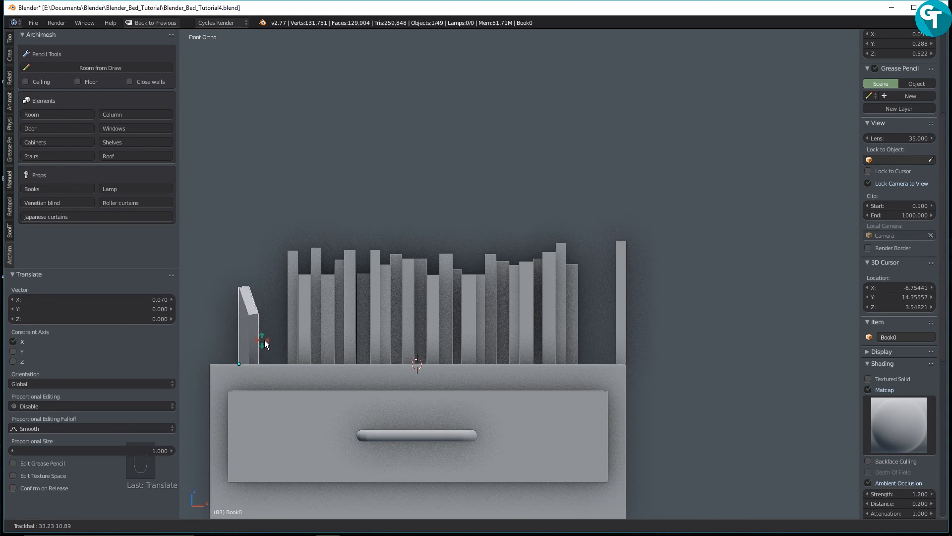
key(Escape)
key(r)
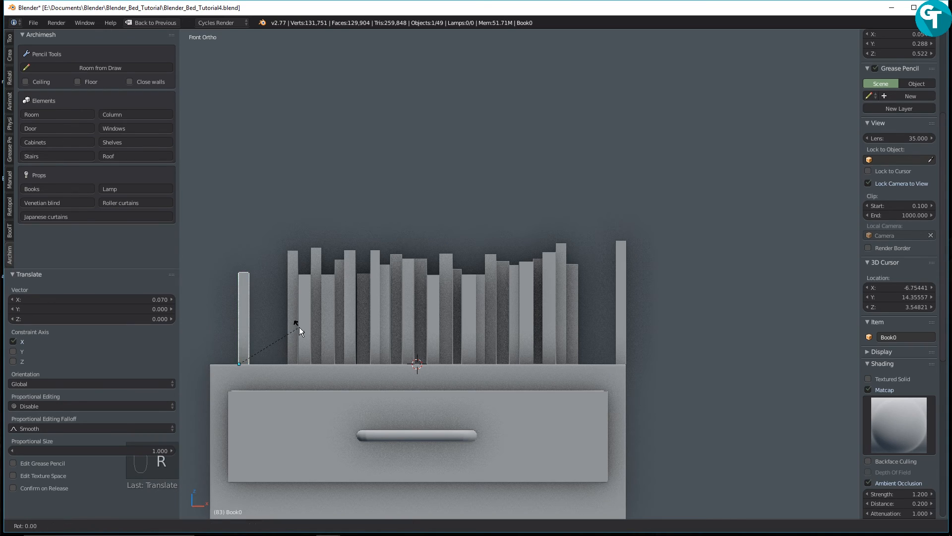
click(379, 367)
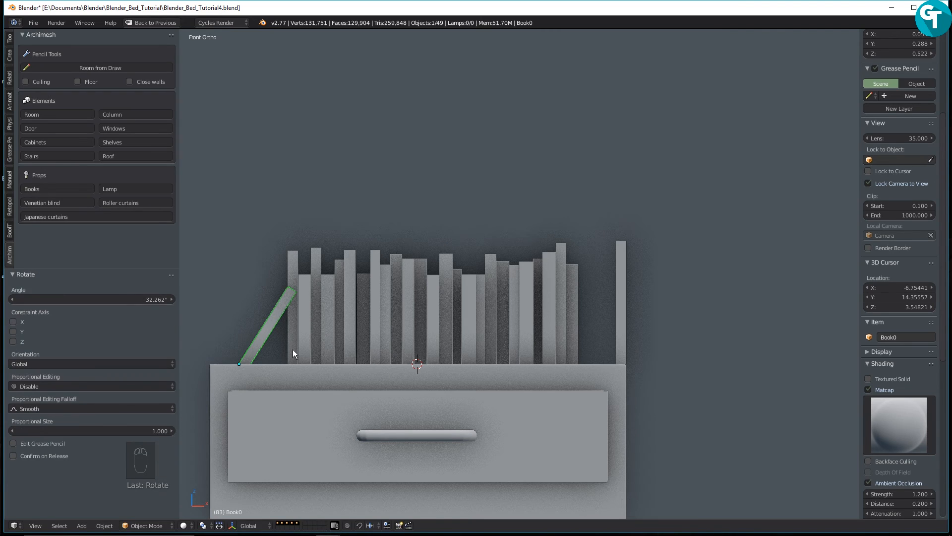
key(g)
key(x)
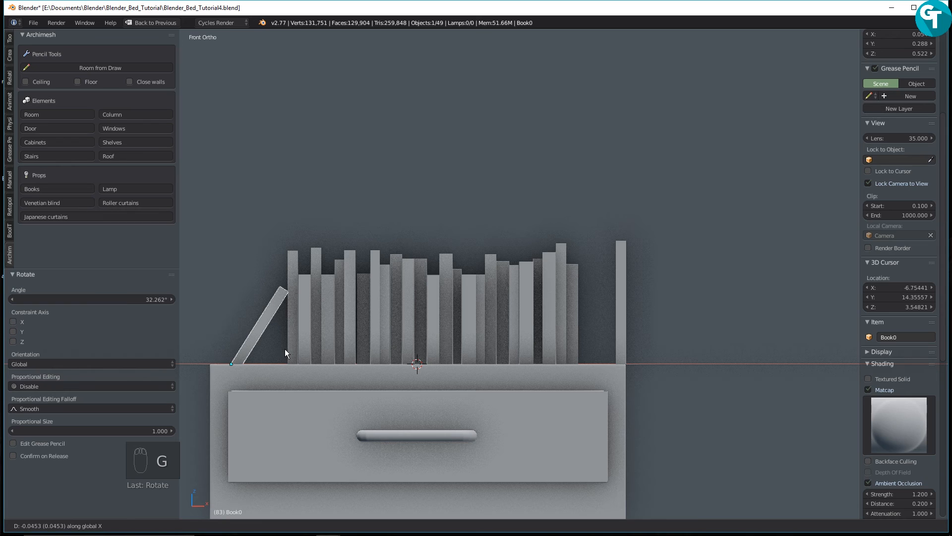
click(285, 350)
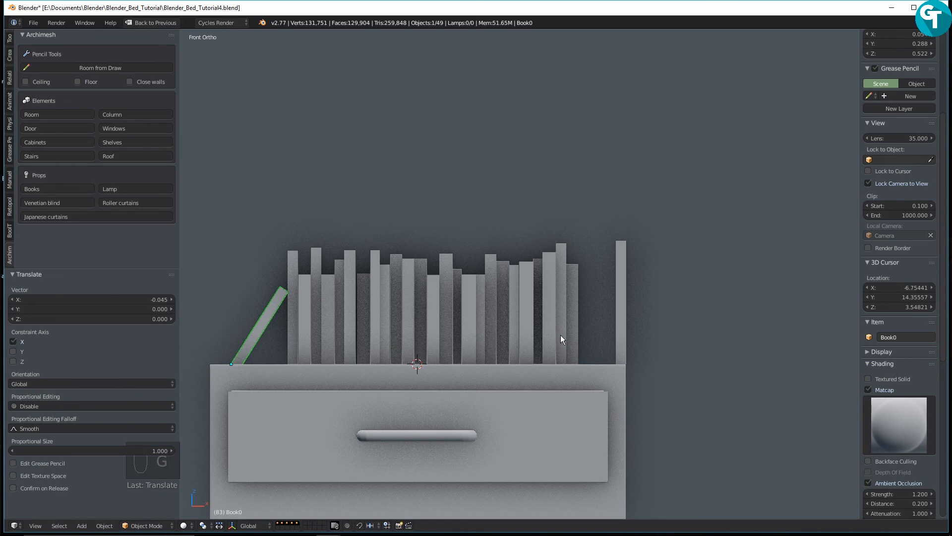
Delete the isolated tall book (Book32) at the right end of the chest of drawers
right_click(627, 304)
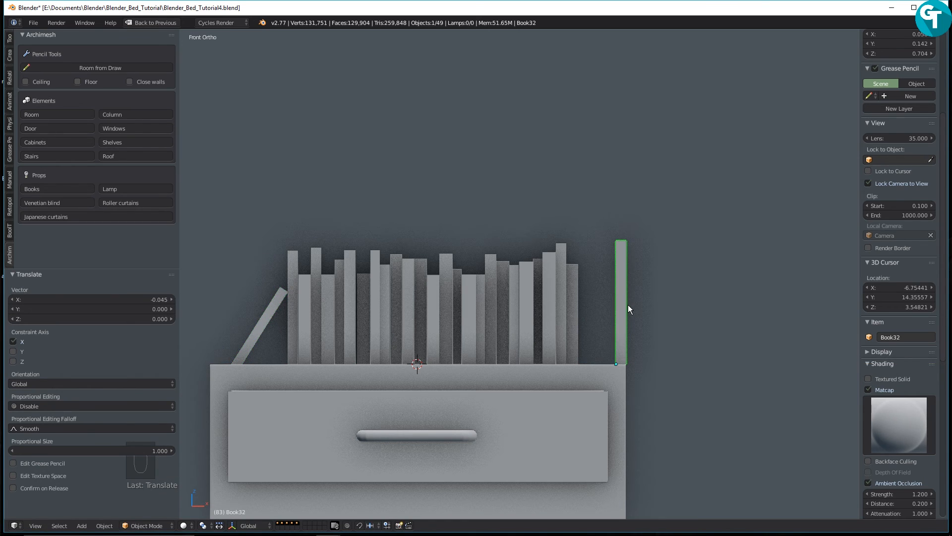
key(x)
click(627, 305)
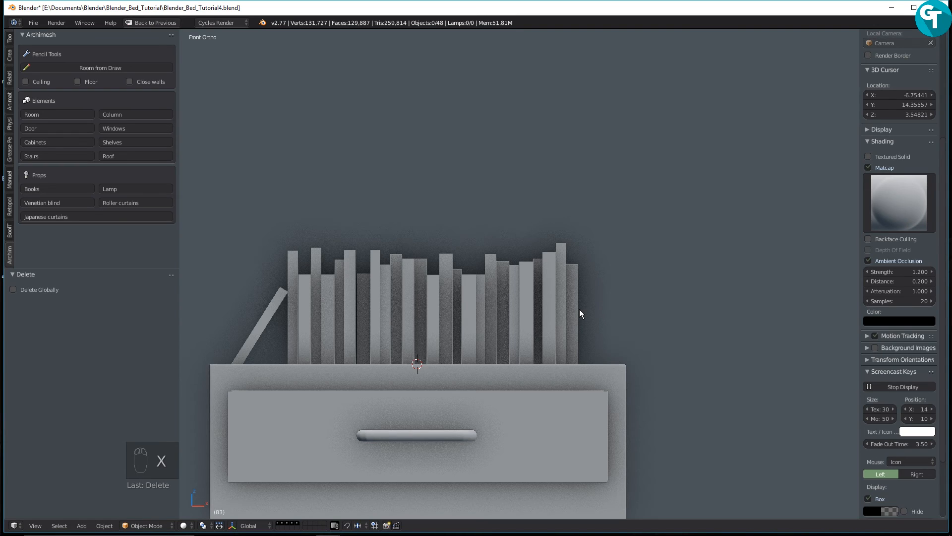
Move the row's last book, Book29, about 0.198 along X and rotate it about -21.013° so it leans against the row
right_click(576, 308)
key(g)
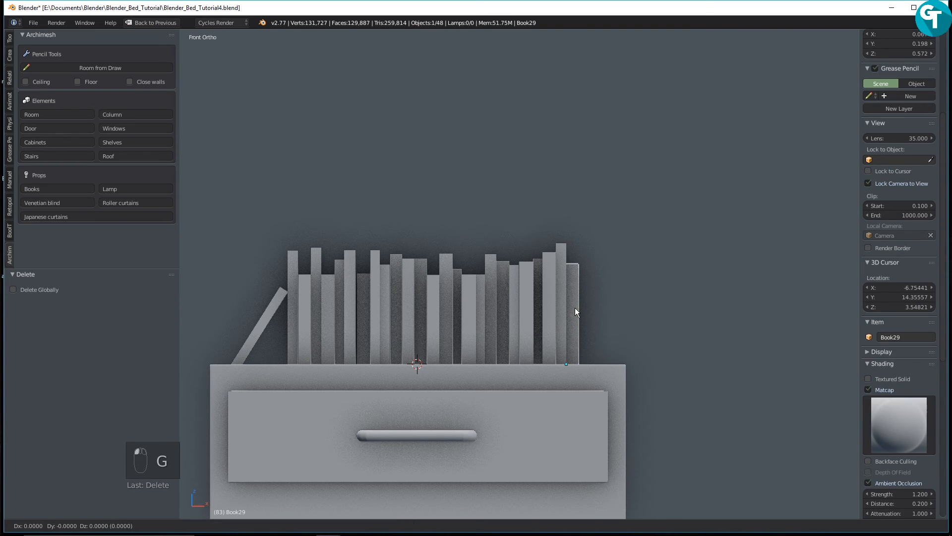
key(x)
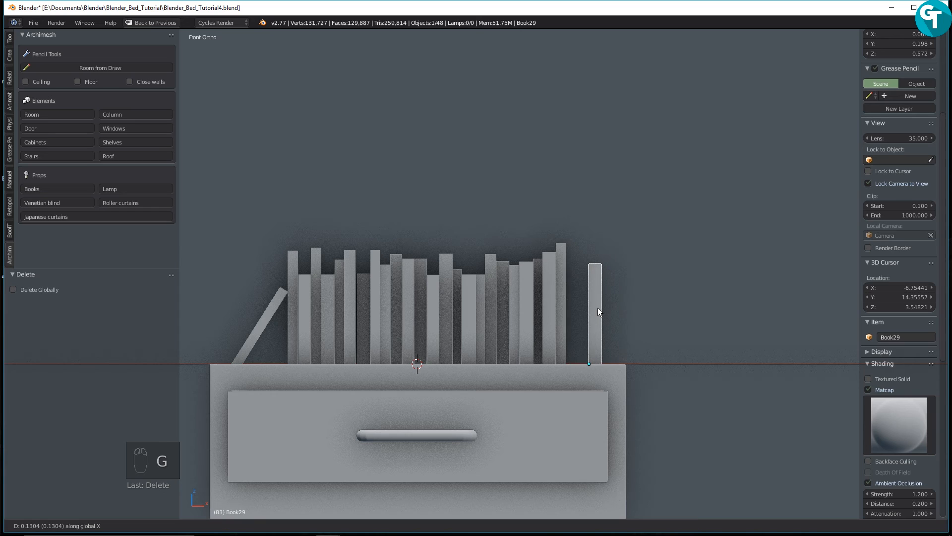
click(608, 312)
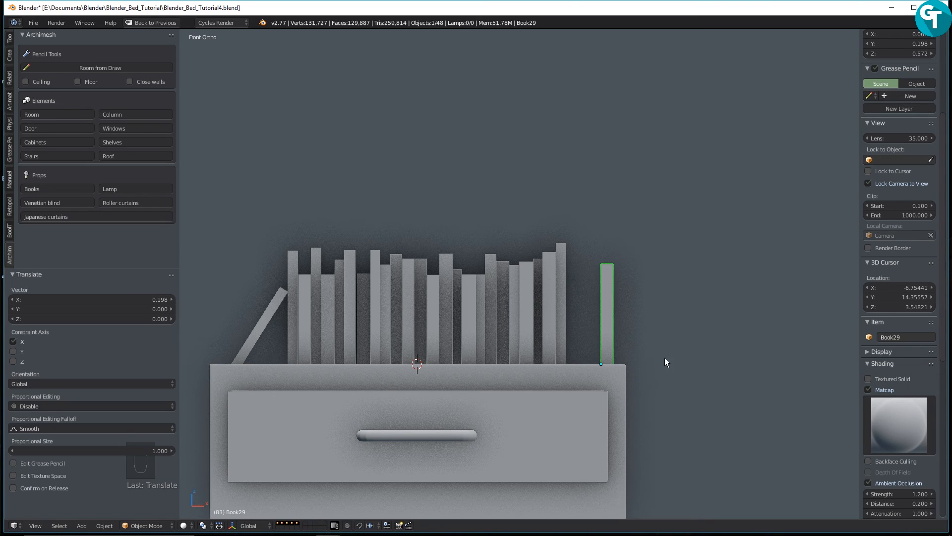
key(r)
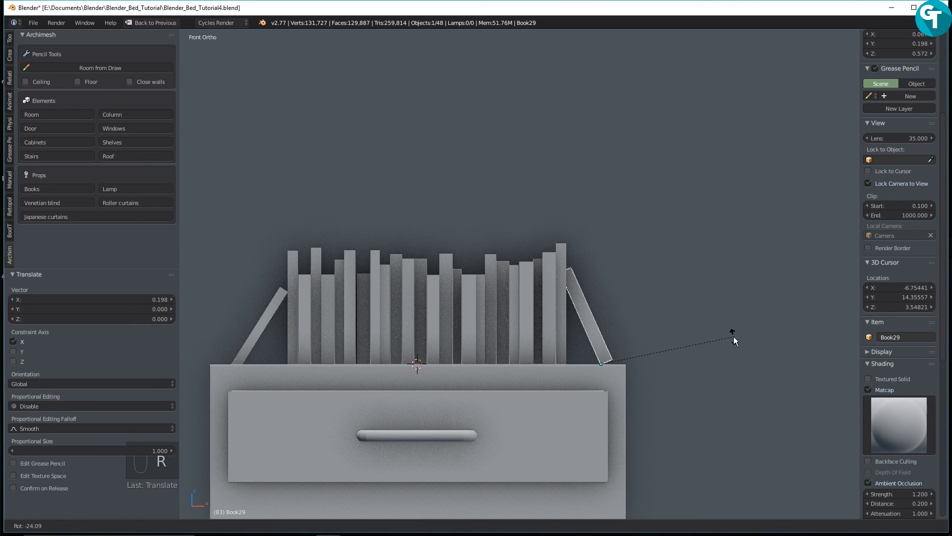
click(740, 343)
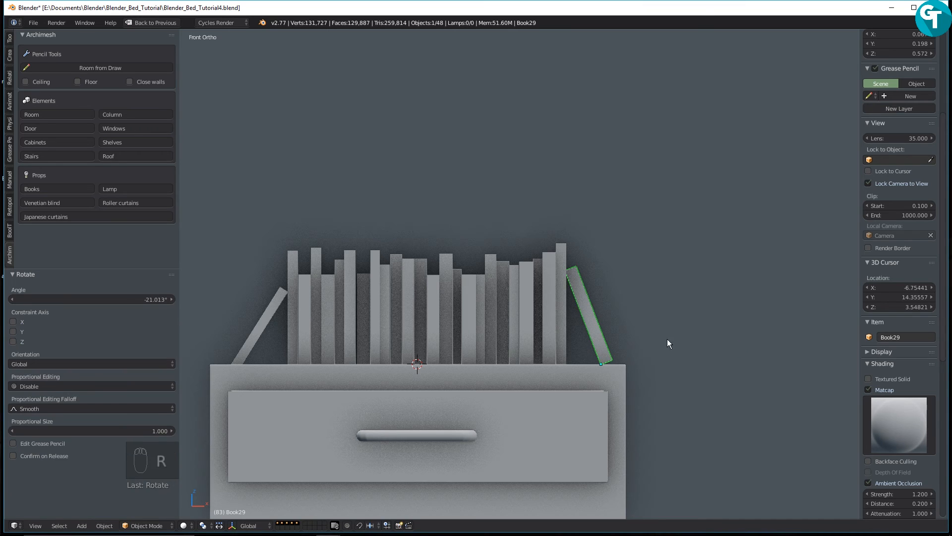
Return to the camera view and add an Archimesh lamp with the Pear base preset
scroll(641, 337, down, 2)
scroll(619, 341, down, 1)
key(KP_0)
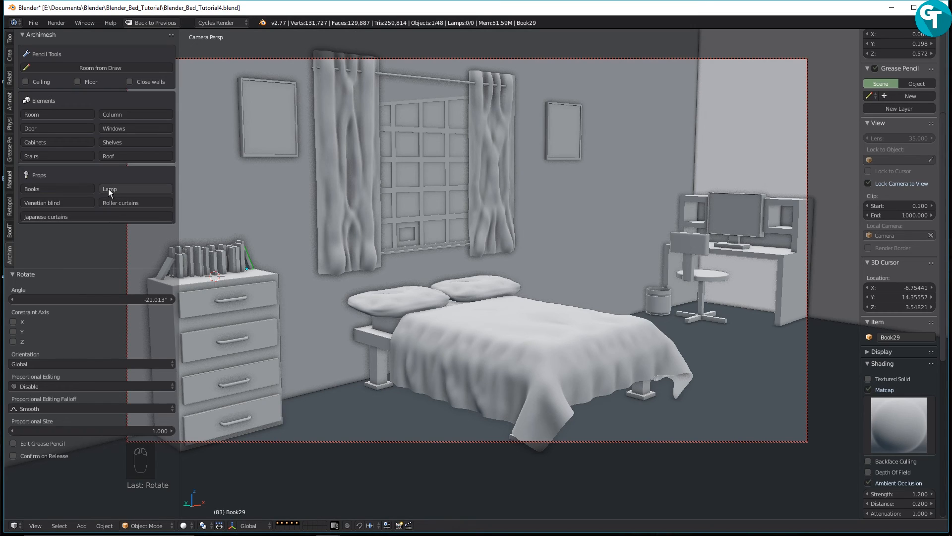
click(134, 190)
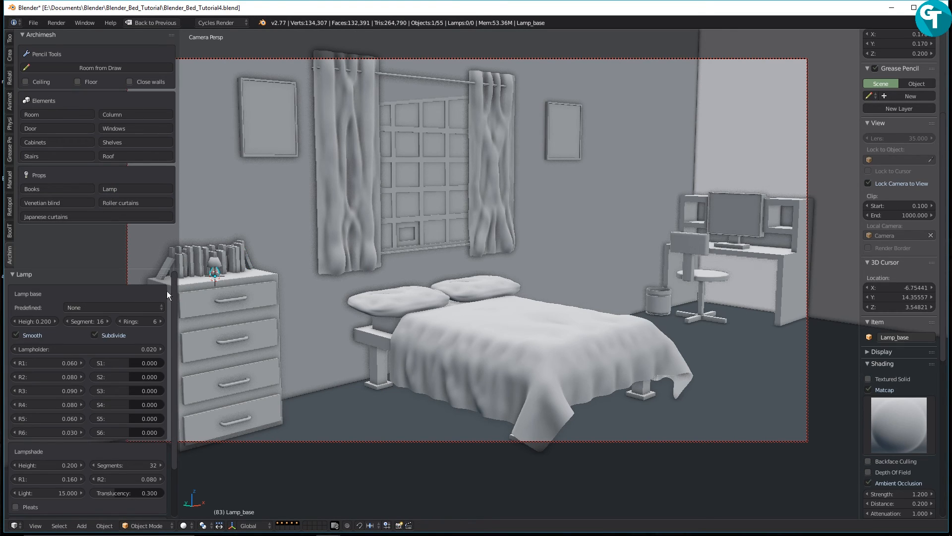
click(85, 304)
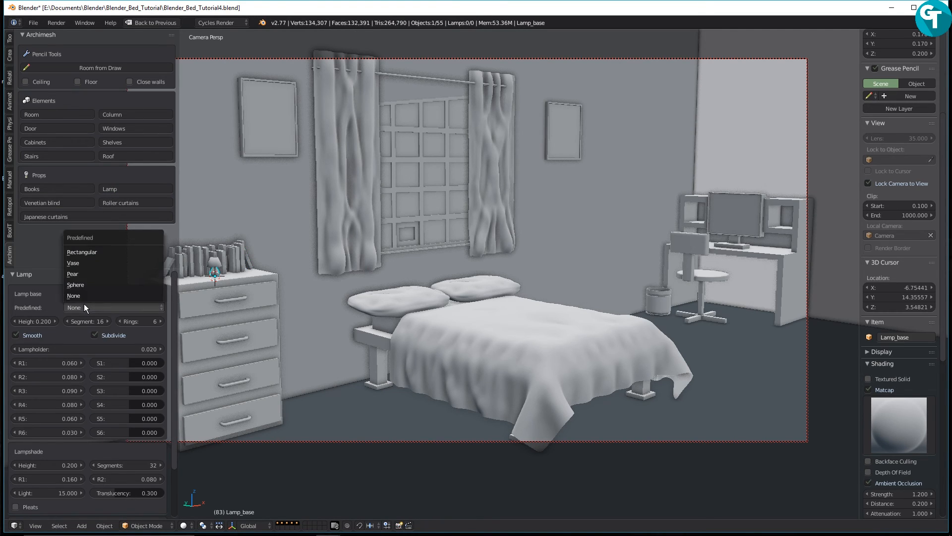
click(83, 274)
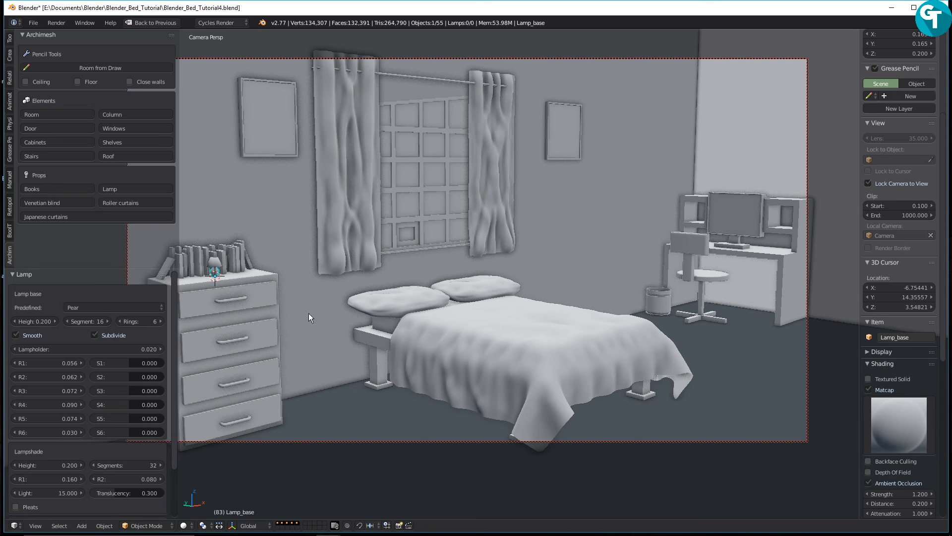
In the front view, try the Sphere and Vase presets for the lamp base
key(KP_1)
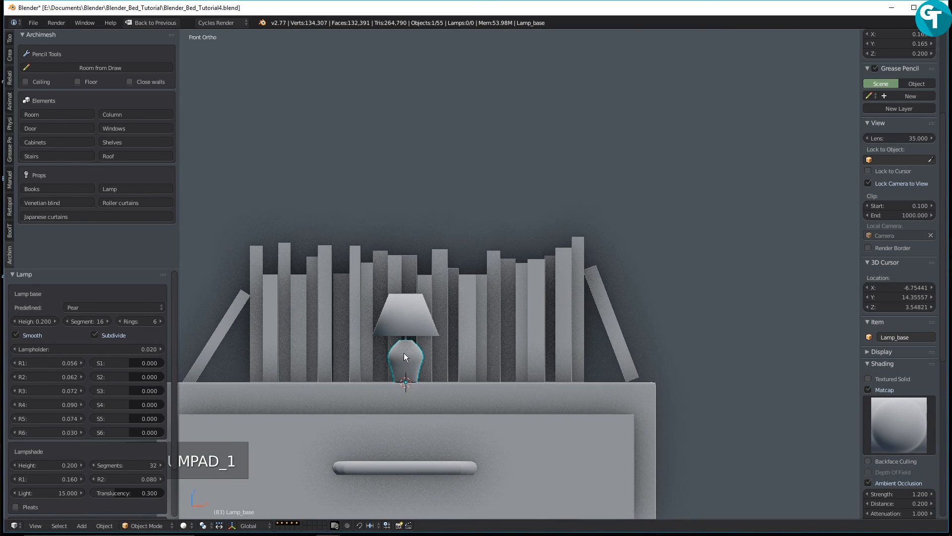
shift+middle_drag(409, 359, 401, 320)
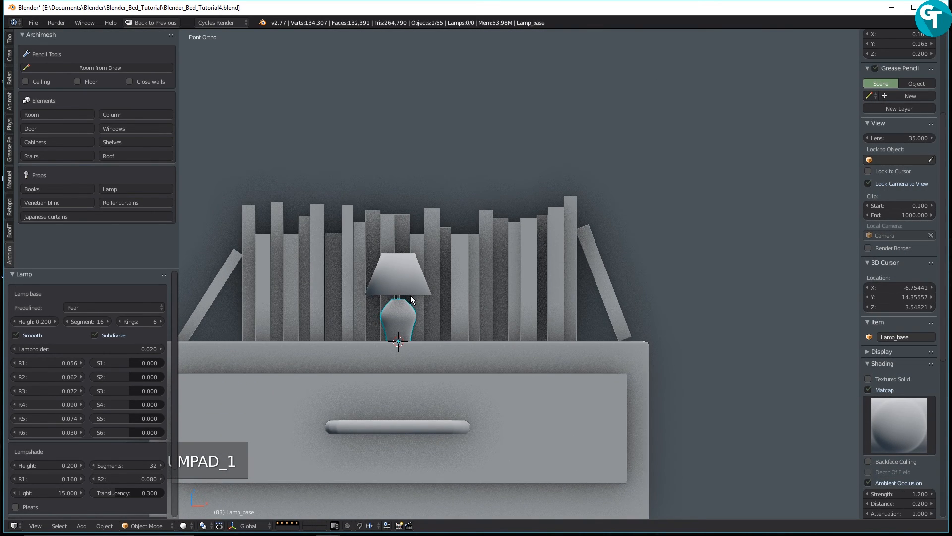
click(138, 305)
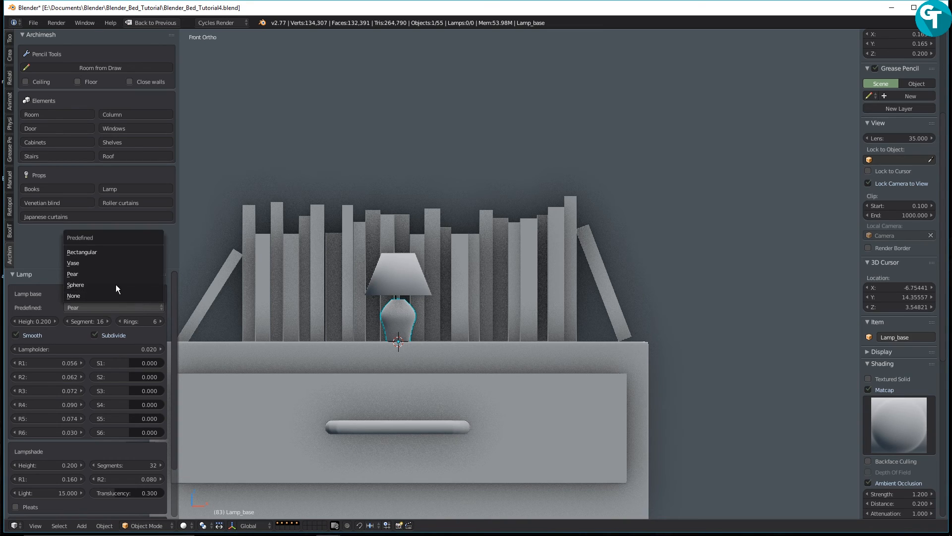
click(100, 281)
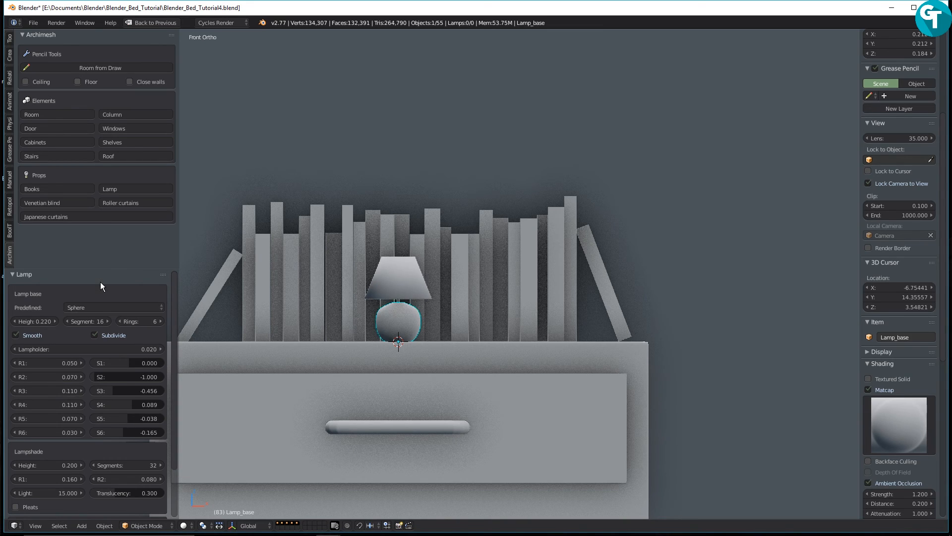
click(113, 307)
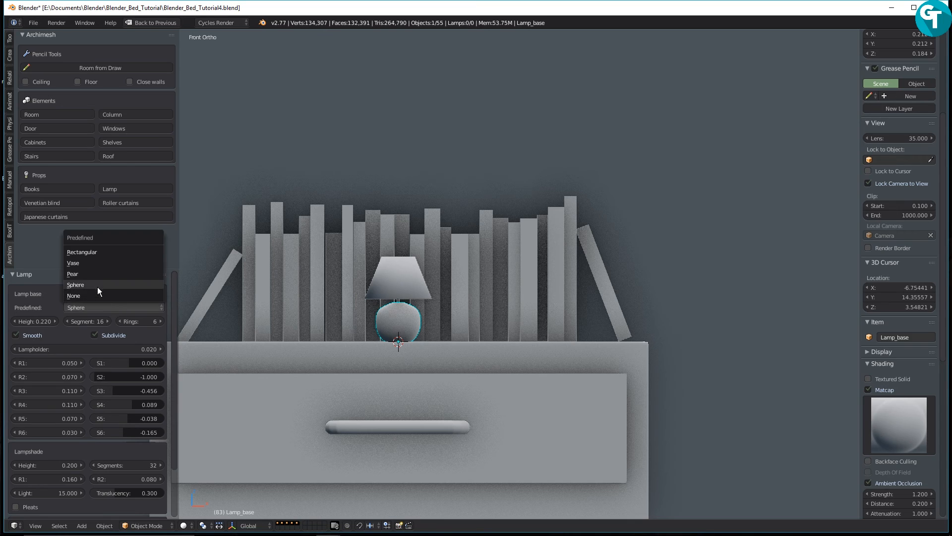
click(82, 266)
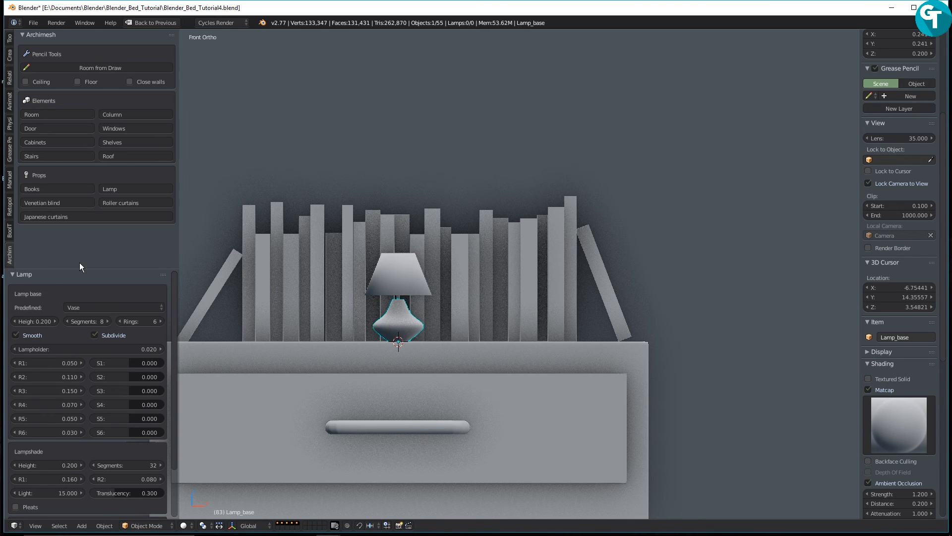
Set the lamp base to the Pear preset with a height of 0.440
click(127, 310)
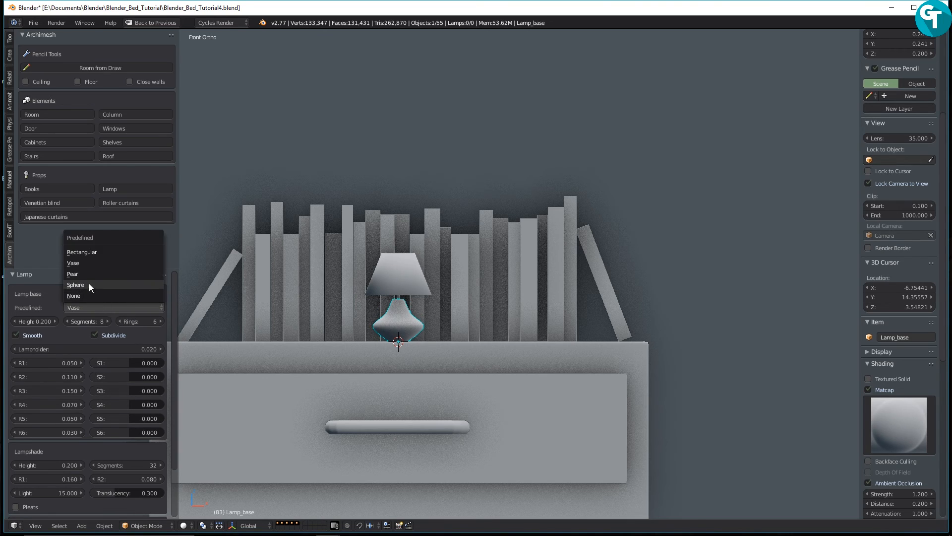
click(78, 274)
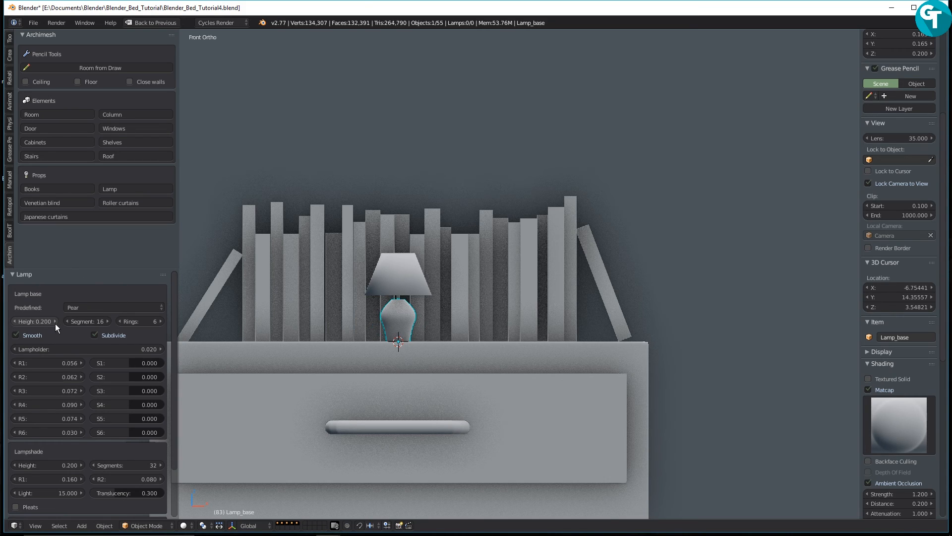
mouse_move(55, 323)
mouse_down()
mouse_move(94, 323)
mouse_move(59, 324)
mouse_move(68, 323)
mouse_up()
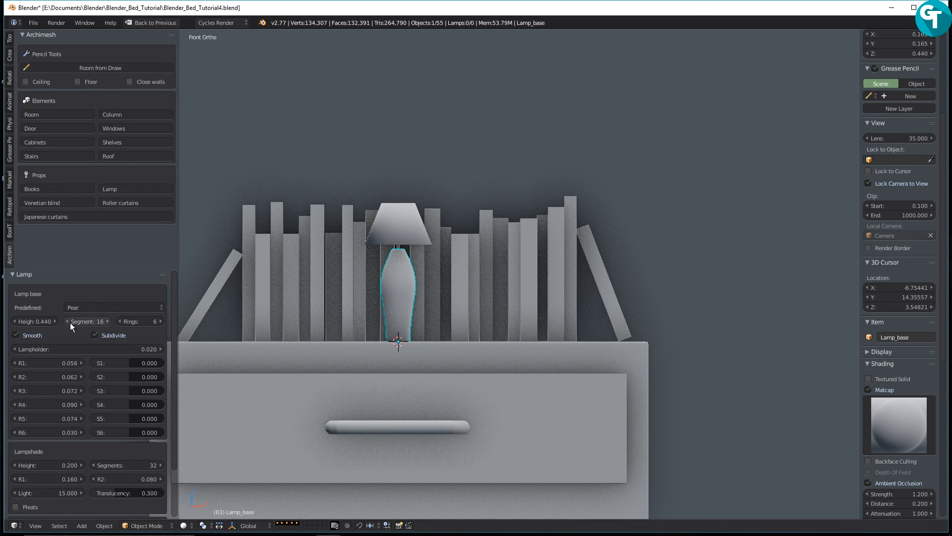
Try 18 segments and 7 rings on the lamp base, and restore 16 segments and 6 rings
click(108, 321)
click(108, 320)
click(161, 321)
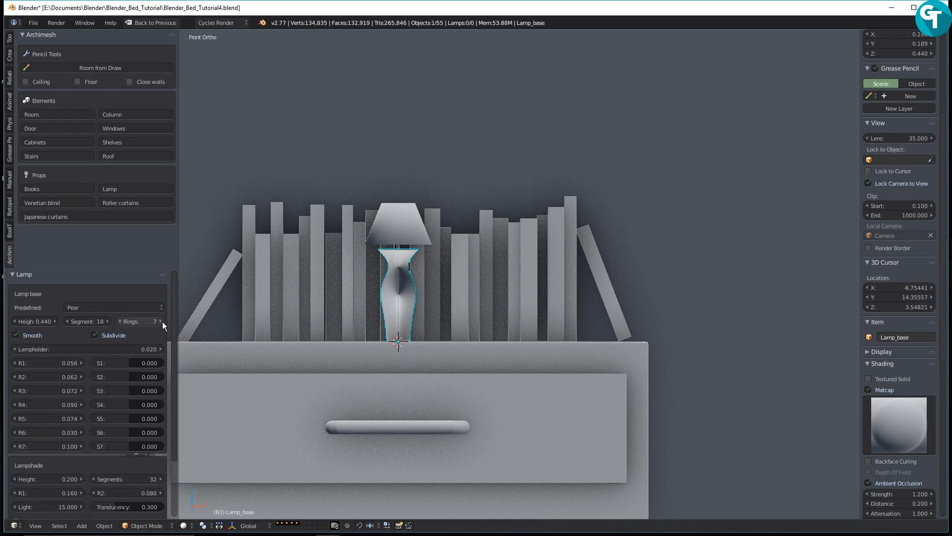
click(120, 321)
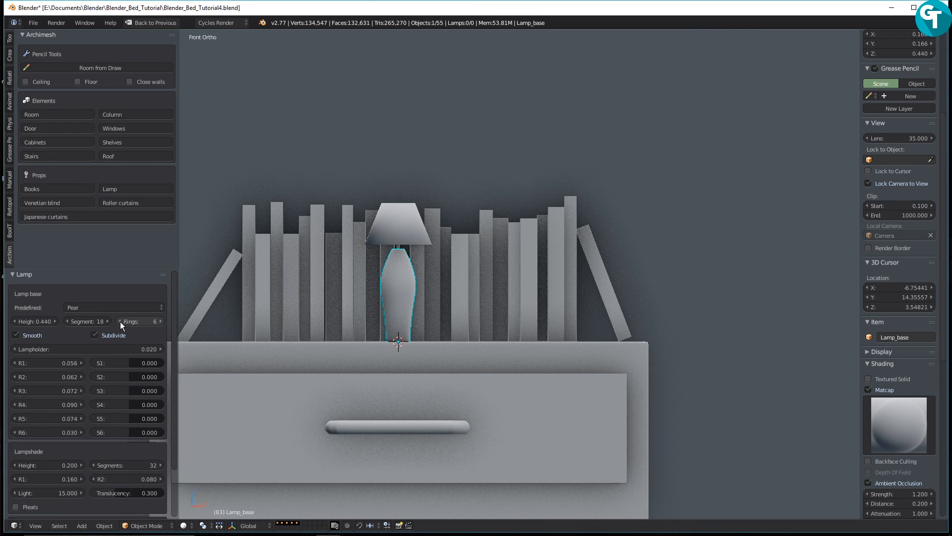
click(68, 322)
click(68, 321)
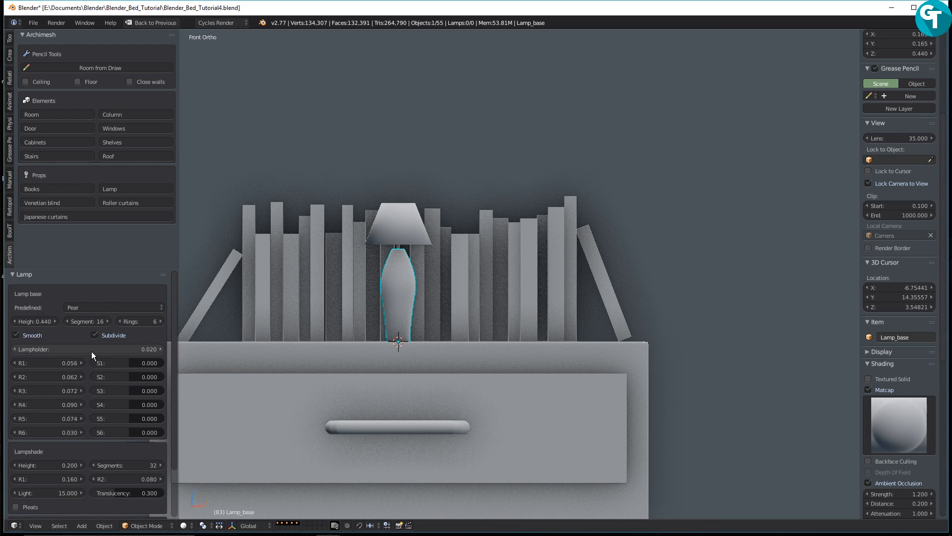
Raise the lampshade above the base by setting the lampholder height to 0.170
click(157, 348)
click(157, 349)
click(157, 349)
click(157, 349)
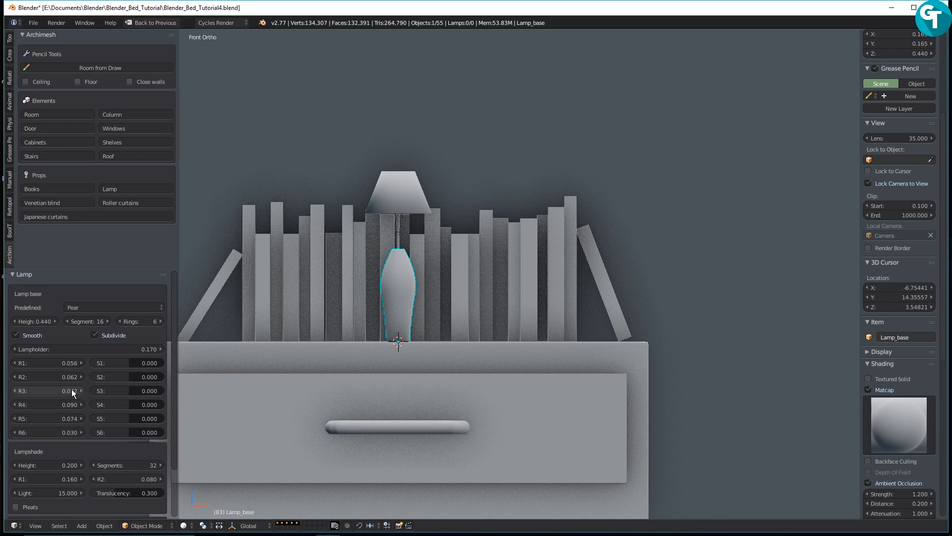
Widen the foot of the lamp base by setting its R1 radius to 0.146 and R2 to 0.122
click(80, 362)
click(80, 363)
click(80, 362)
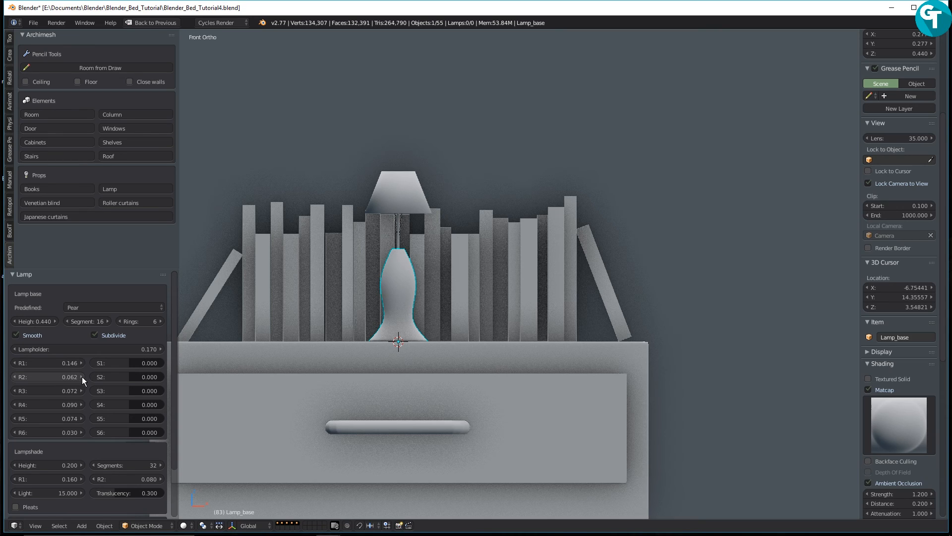
click(81, 376)
click(81, 377)
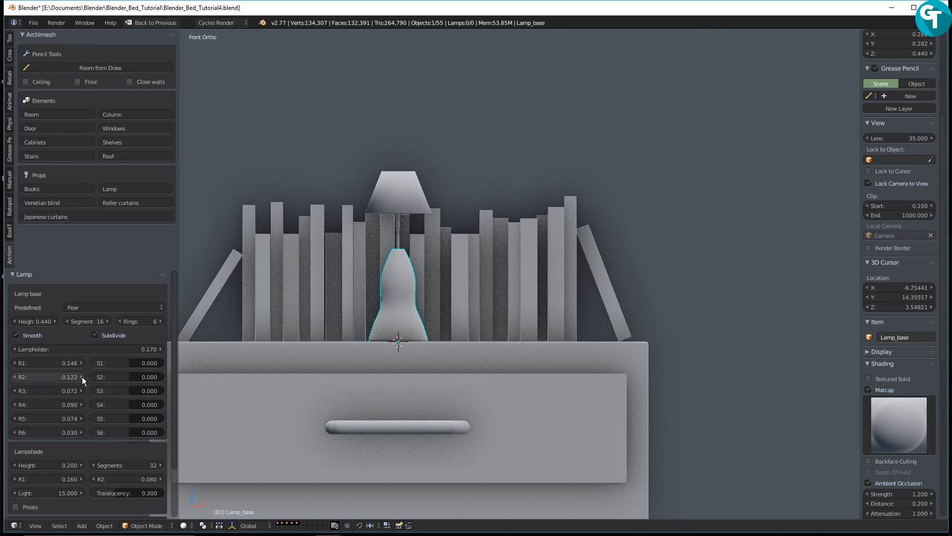
Undo the last three operations and add a new Archimesh lamp at the 3D cursor on the chest of drawers
key(ctrl+z)
key(ctrl+z)
key(ctrl+z)
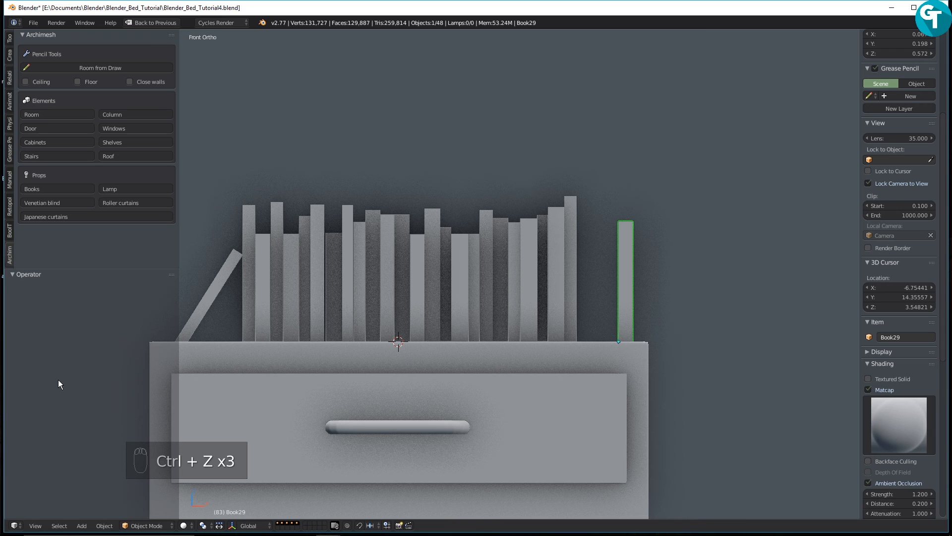
scroll(397, 403, down, 5)
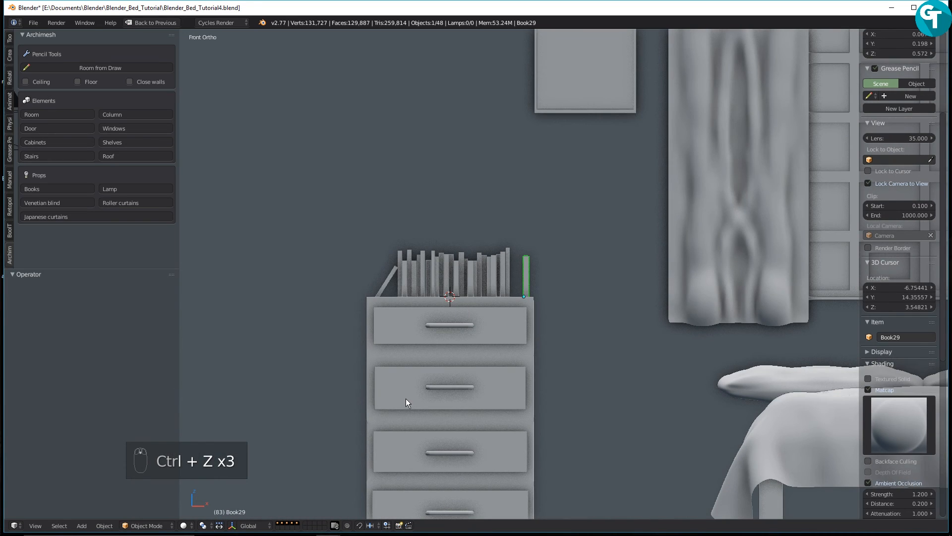
click(118, 191)
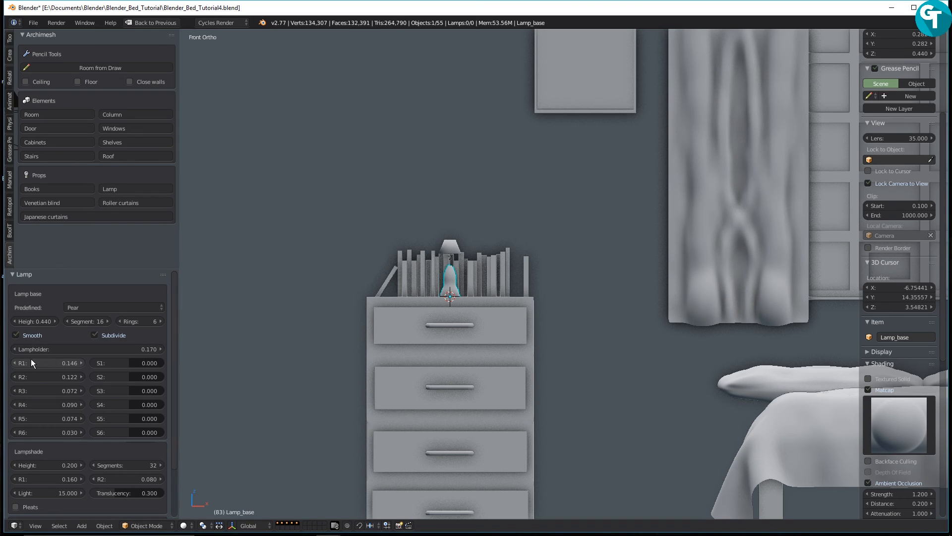
Narrow the foot of the lamp base by setting its R1 radius to 0.026 and R2 to 0.062
click(14, 363)
click(14, 363)
click(14, 363)
click(14, 362)
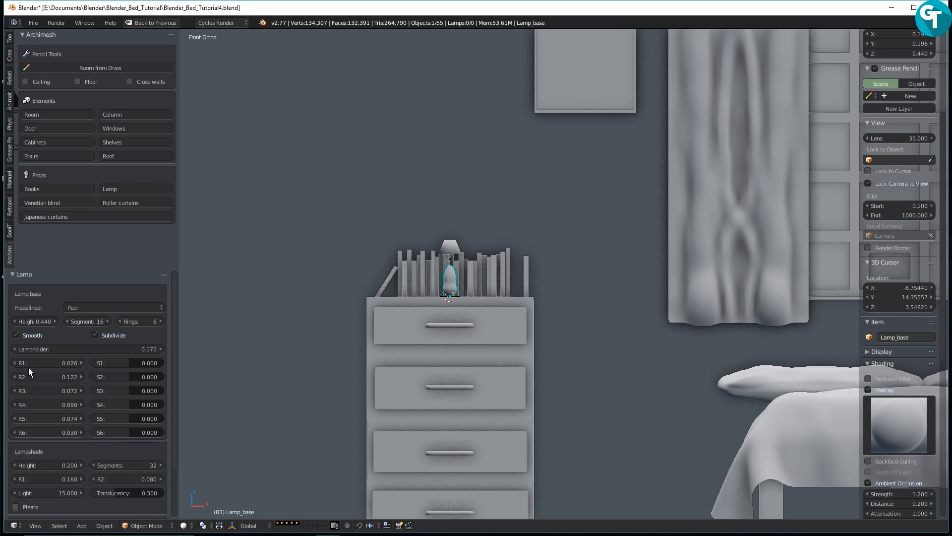
click(14, 377)
click(13, 377)
Try the Sphere preset for the lamp base, and switch it to the Vase preset
click(74, 303)
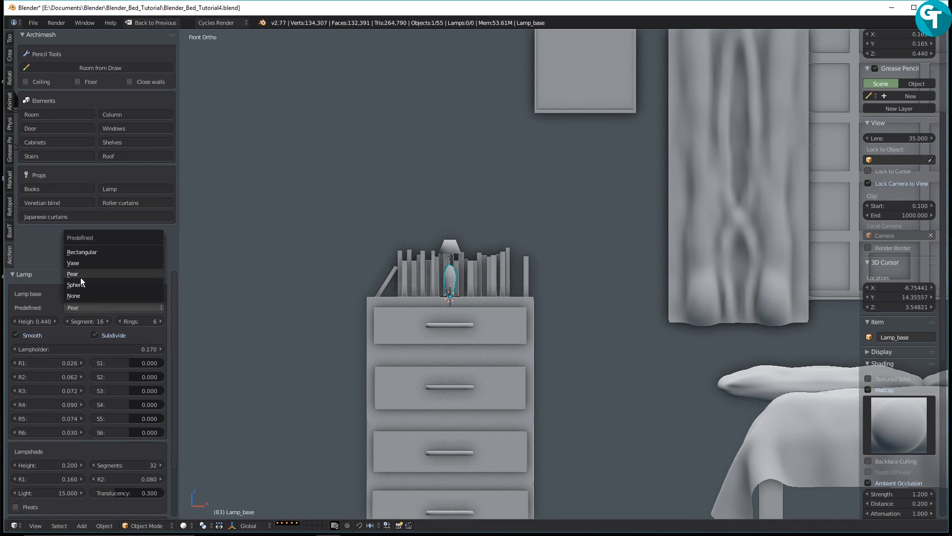
click(82, 284)
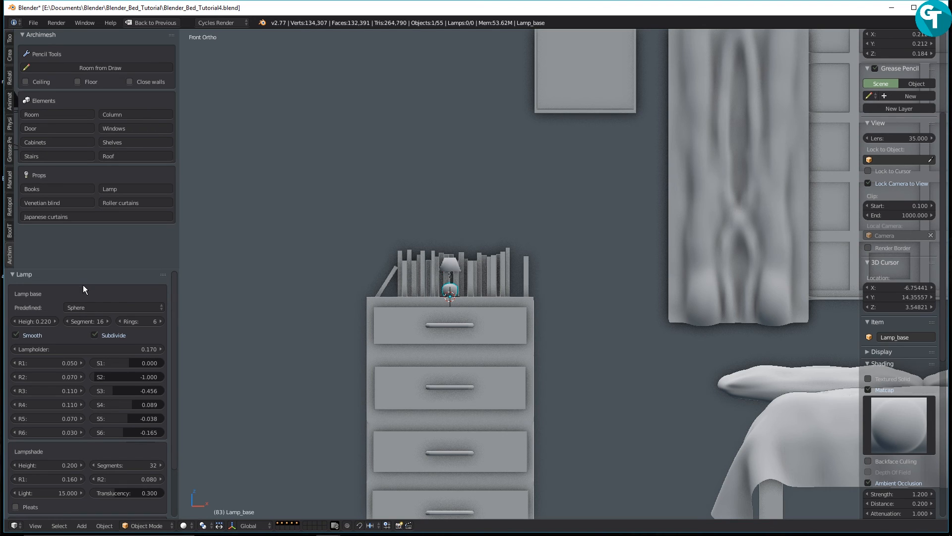
scroll(400, 282, up, 6)
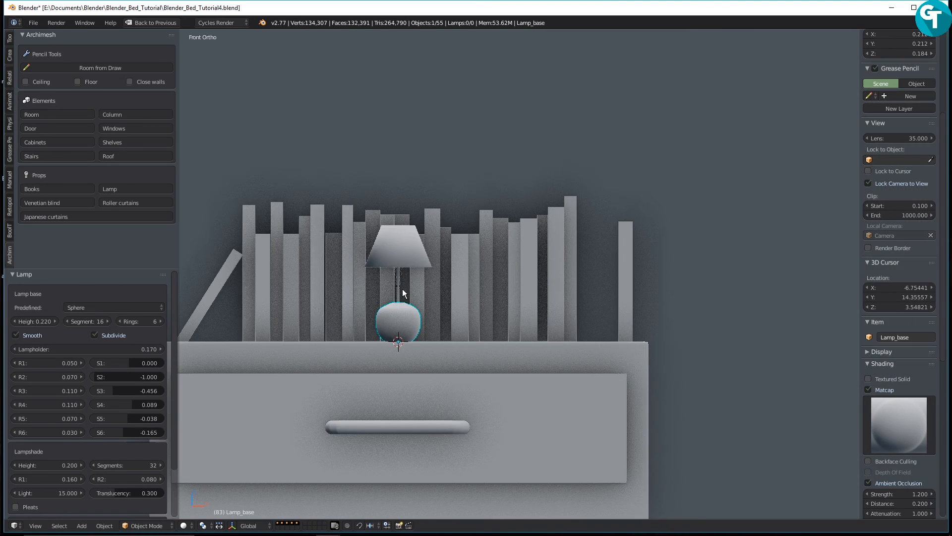
click(159, 305)
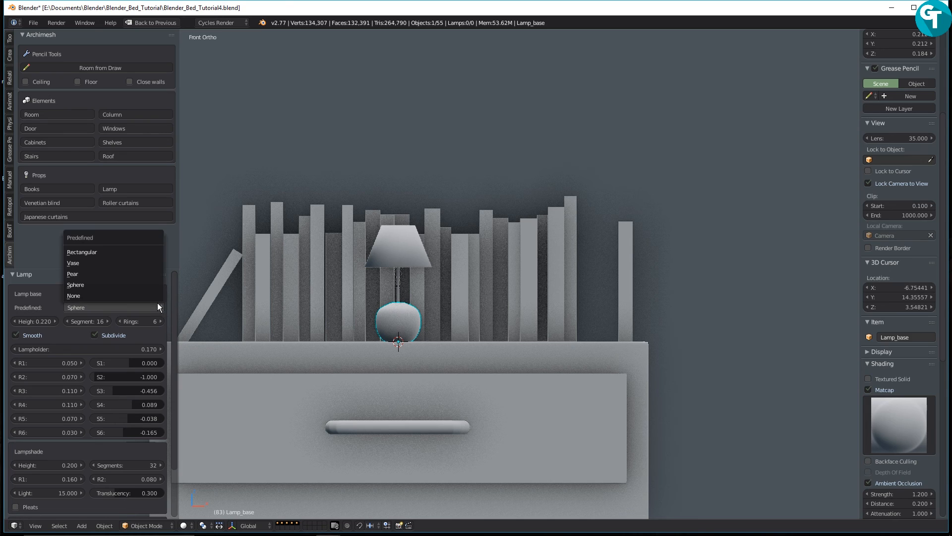
click(102, 262)
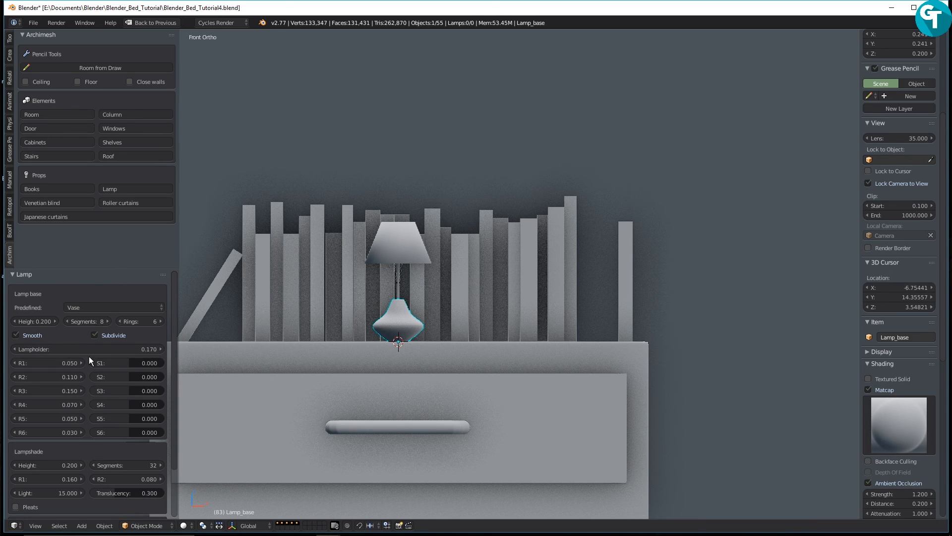
Enable pleats on the lampshade and check the lamp's shape from an angled view
scroll(95, 439, down, 1)
scroll(97, 433, down, 2)
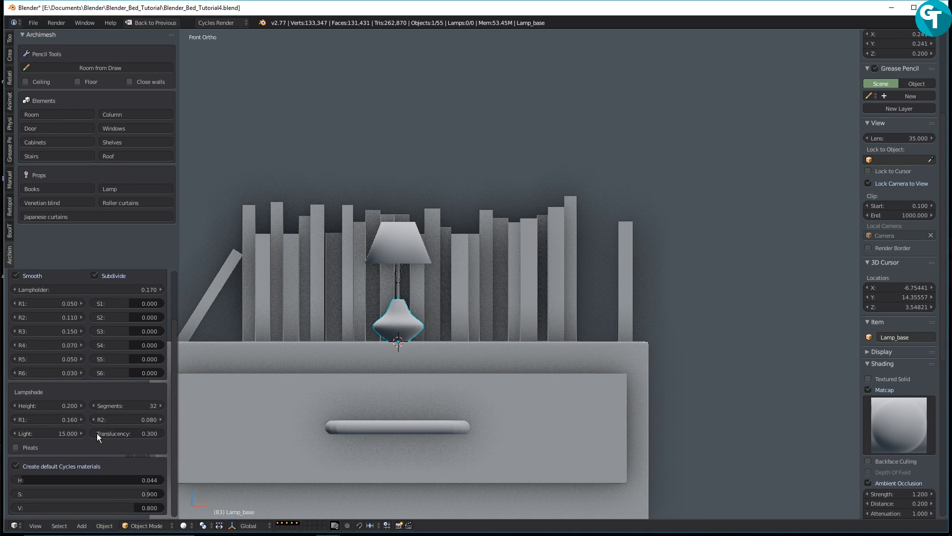
click(17, 447)
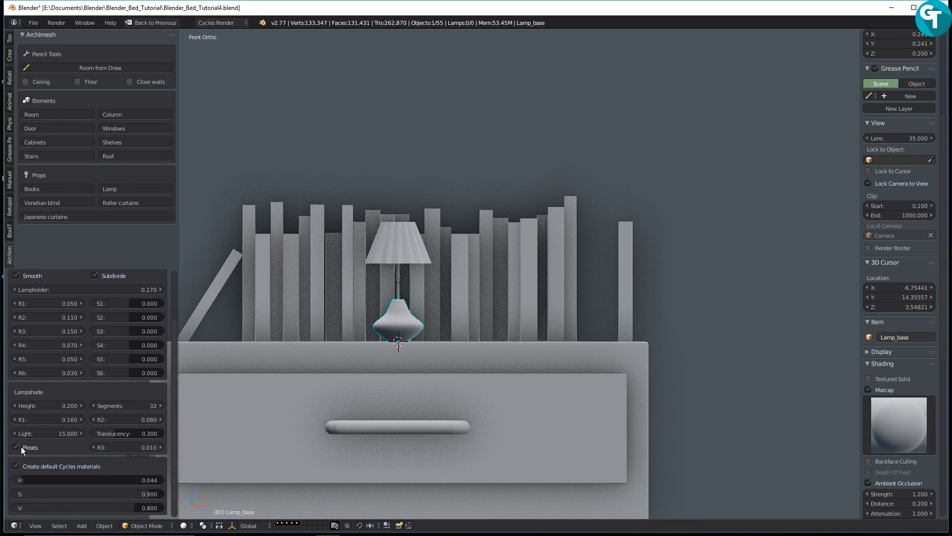
click(21, 446)
click(21, 446)
middle_drag(301, 317, 278, 324)
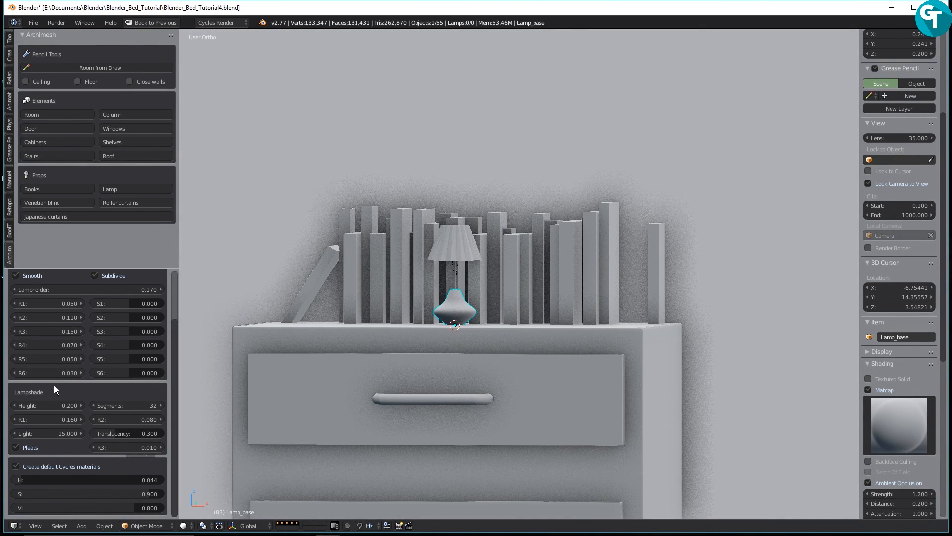
scroll(62, 489, up, 2)
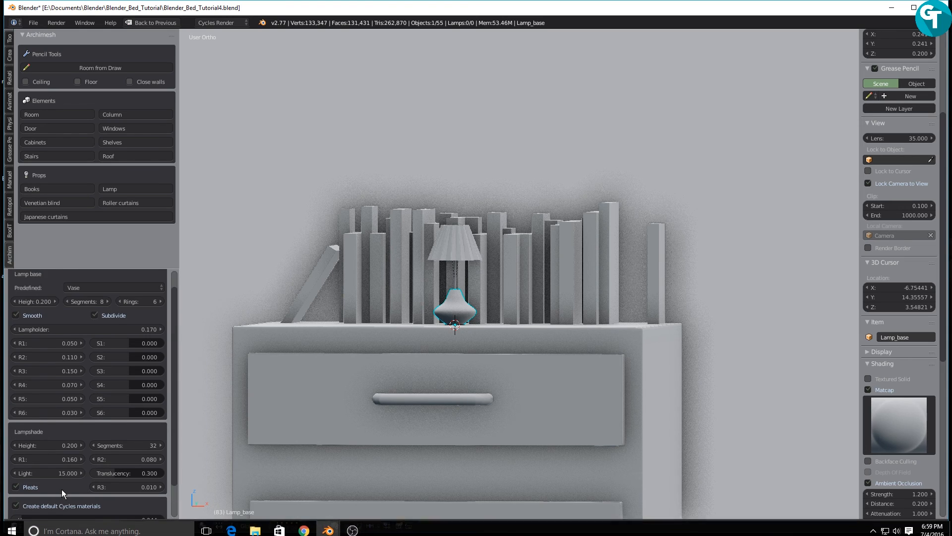
scroll(61, 489, up, 1)
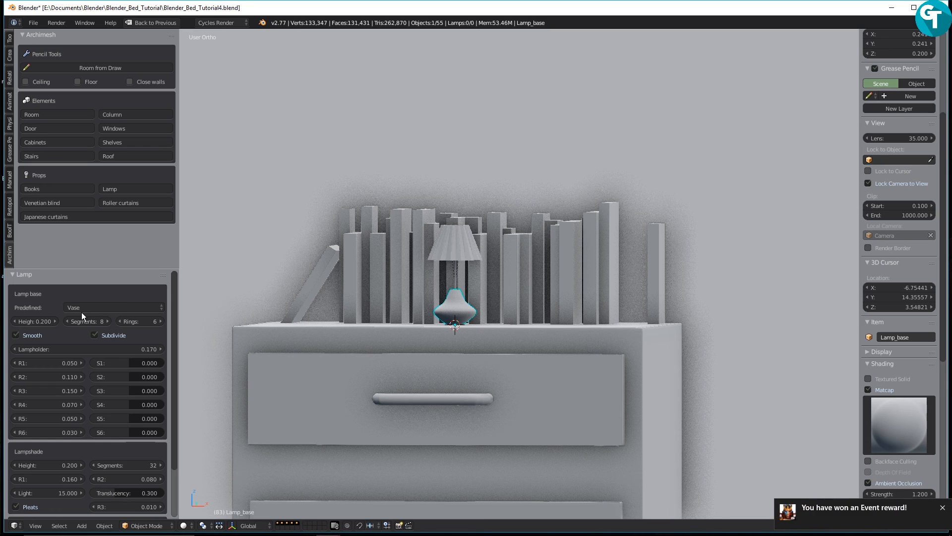
scroll(496, 331, down, 2)
scroll(470, 305, up, 2)
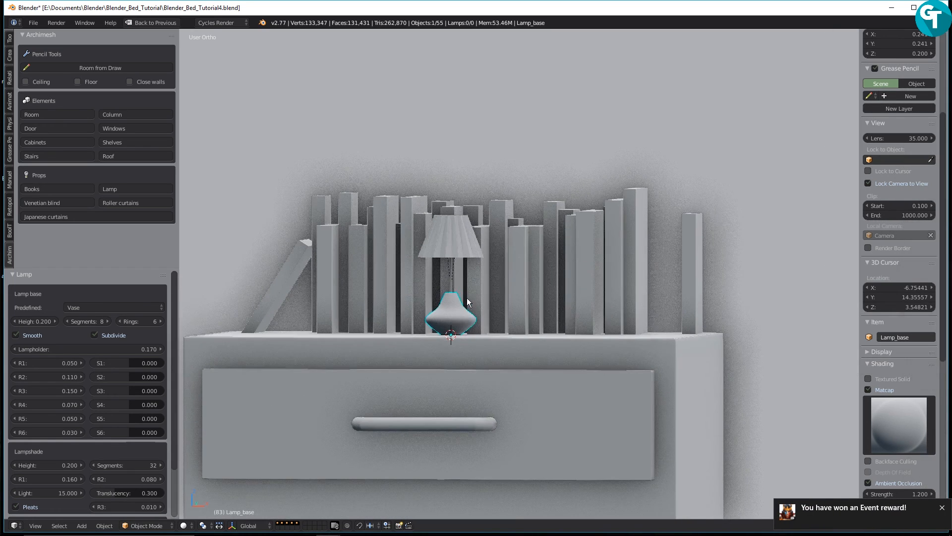
Select the lampshade, the lampholder and the lamp base together
right_click(450, 254)
shift+right_click(453, 272)
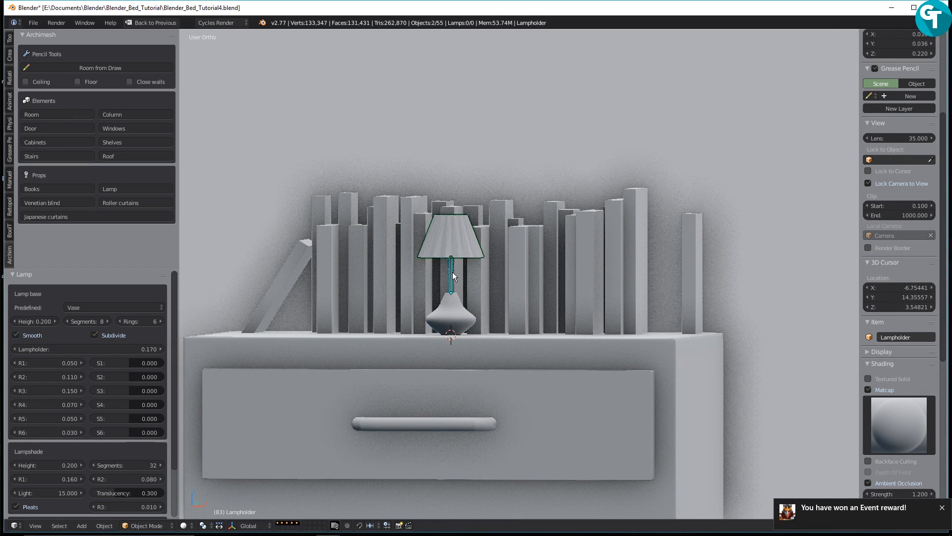
shift+right_click(452, 290)
scroll(452, 290, up, 5)
mouse_move(453, 291)
middle_down()
mouse_move(454, 270)
mouse_move(468, 284)
mouse_move(457, 293)
mouse_move(665, 294)
mouse_move(411, 329)
mouse_move(479, 335)
mouse_move(392, 344)
mouse_move(410, 332)
middle_up()
scroll(466, 334, down, 5)
In wireframe shading, add the bulb and both lampshade support rods to the selection and deselect the lampholder
key(z)
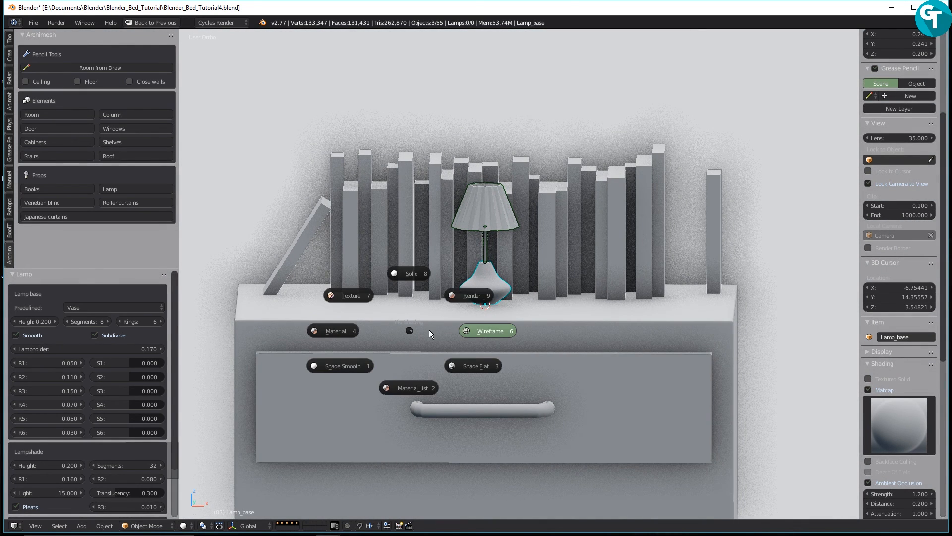
click(481, 326)
scroll(509, 246, up, 6)
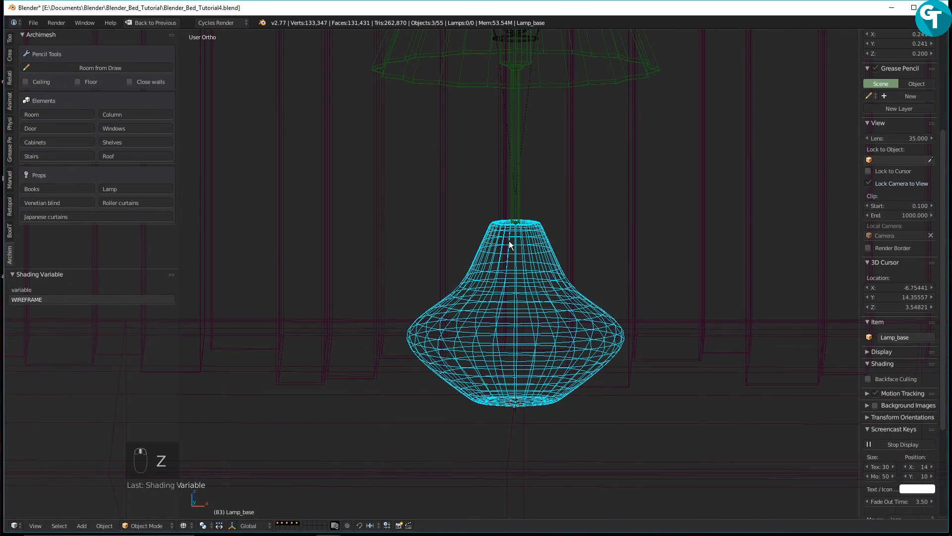
shift+middle_drag(509, 240, 457, 419)
right_click(471, 191)
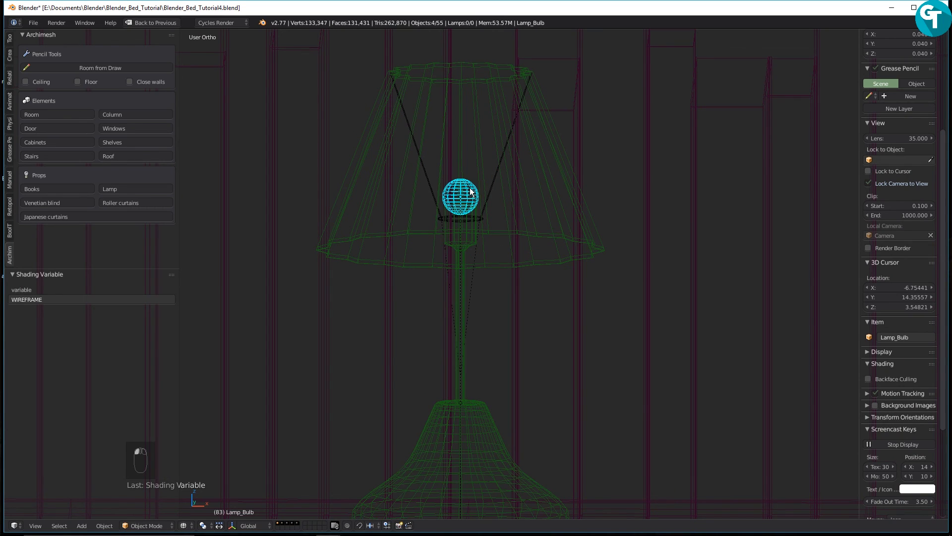
right_click(492, 186)
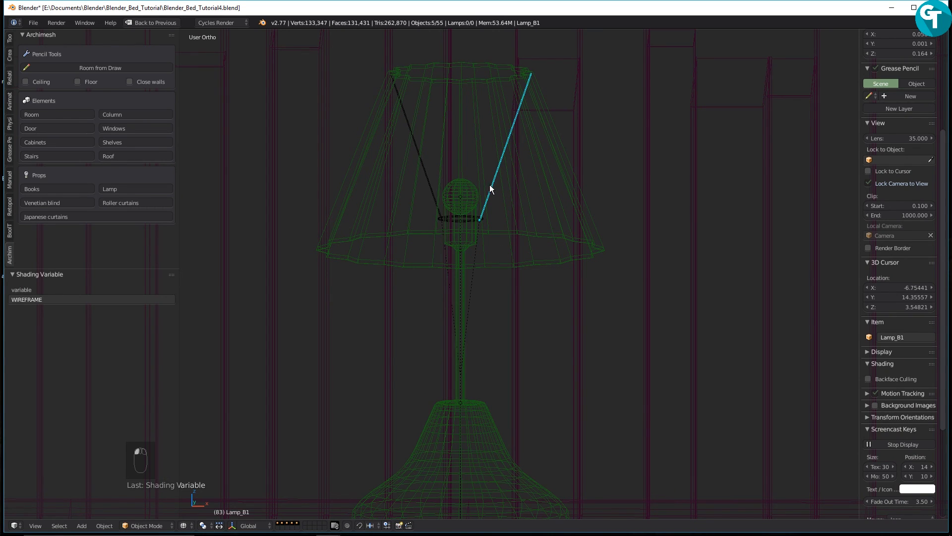
right_click(424, 175)
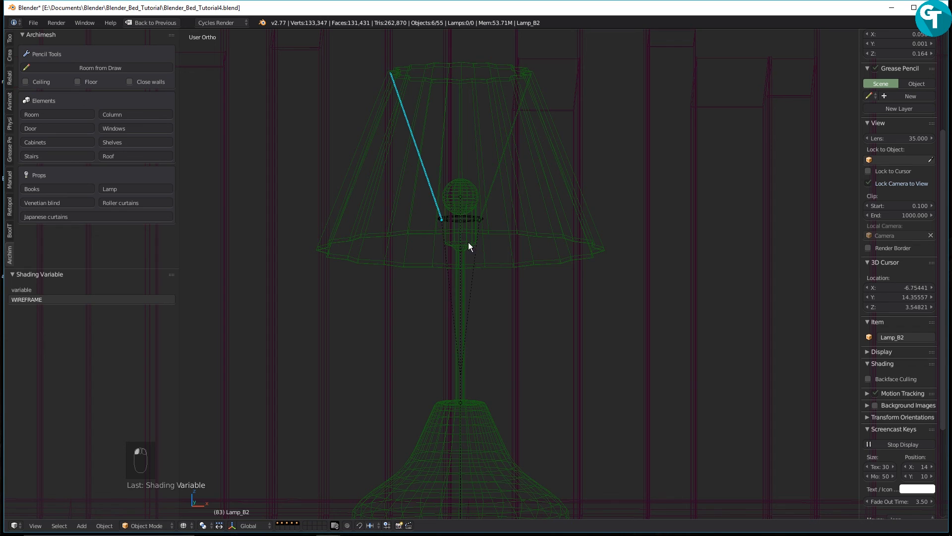
shift+click(463, 307)
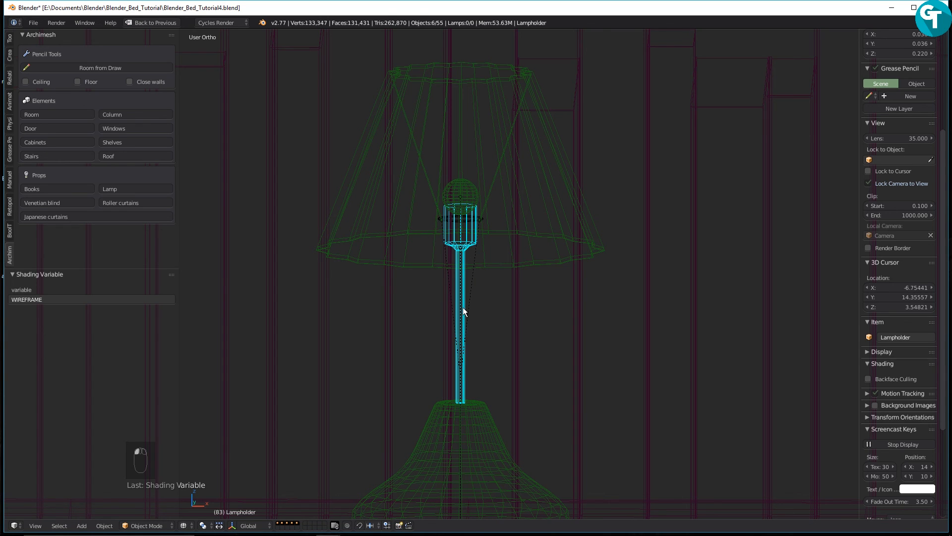
shift+click(461, 333)
Scale the selected lamp parts uniformly by about 1.669 and return to solid shading
scroll(451, 378, down, 6)
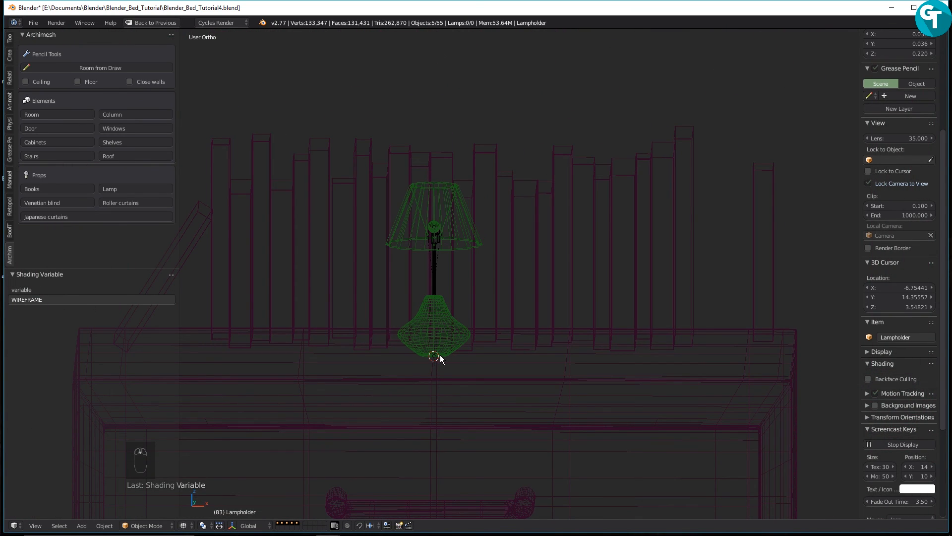
key(s)
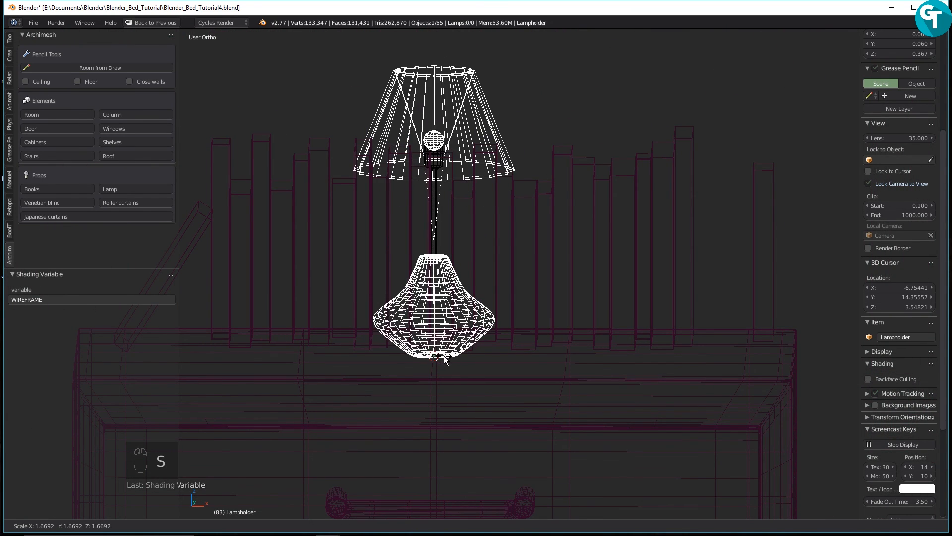
click(444, 355)
middle_drag(478, 305, 481, 329)
key(z)
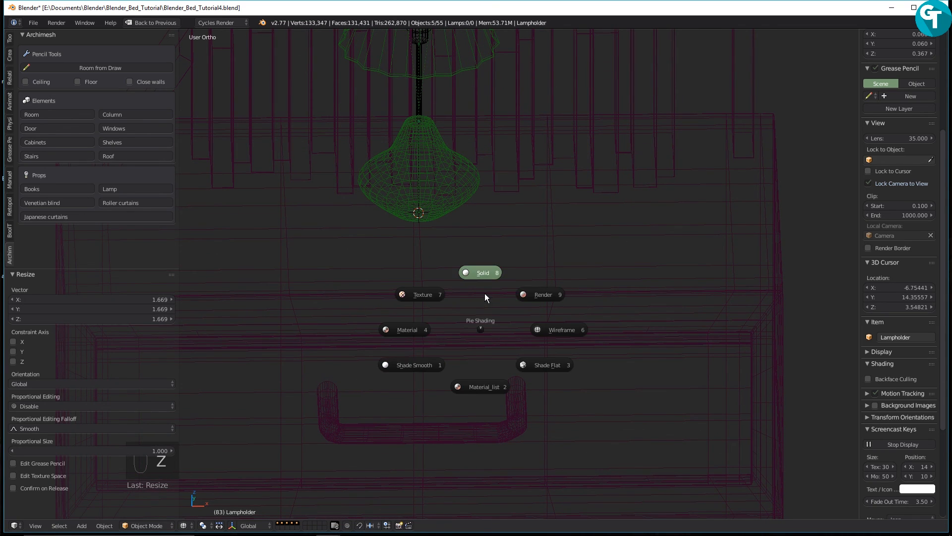
click(484, 272)
scroll(489, 221, down, 3)
mouse_move(503, 246)
middle_down()
mouse_move(501, 260)
mouse_move(505, 236)
mouse_move(537, 251)
mouse_move(508, 260)
middle_up()
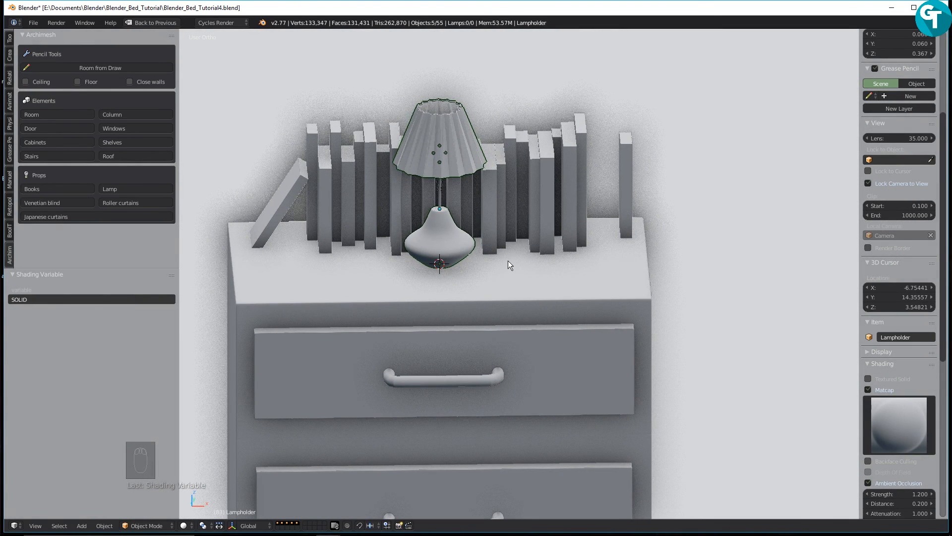
Move the lamp about 0.283 along the global X axis on top of the chest of drawers
key(g)
key(x)
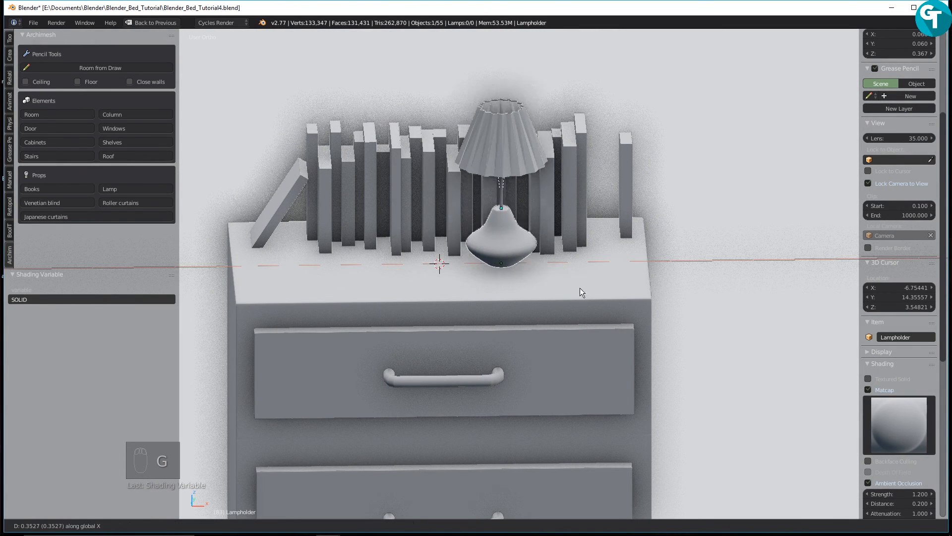
click(568, 311)
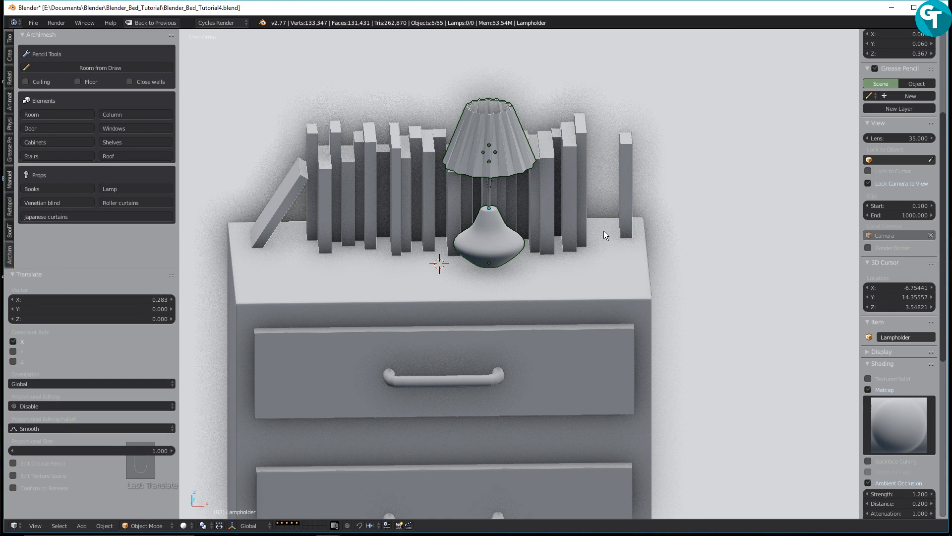
In front view, rotate the separate upright book by about -21.8° so it leans against the book row
key(KP_1)
right_click(635, 314)
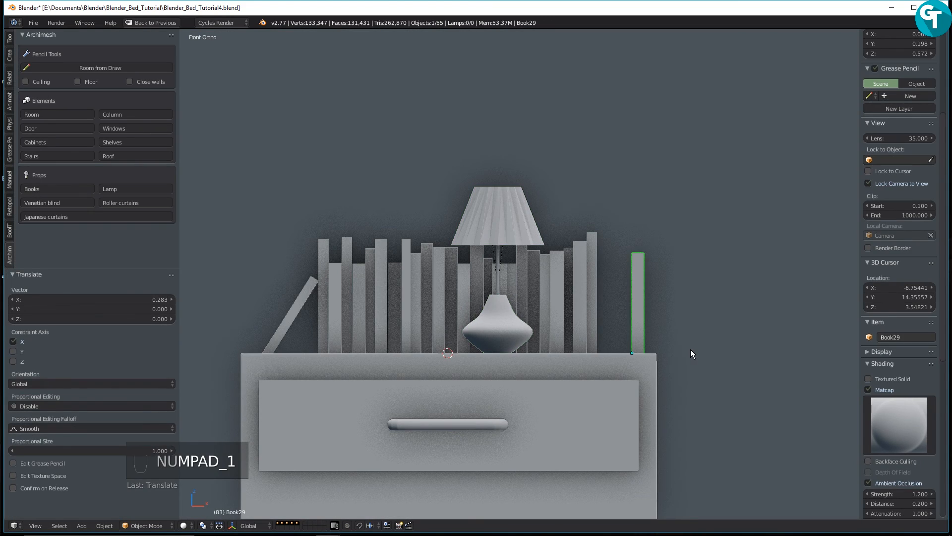
key(r)
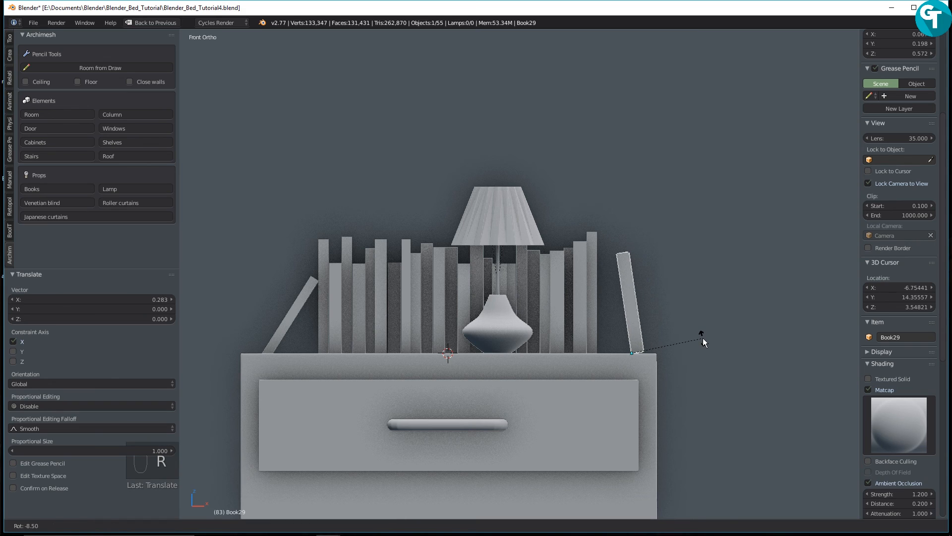
click(703, 320)
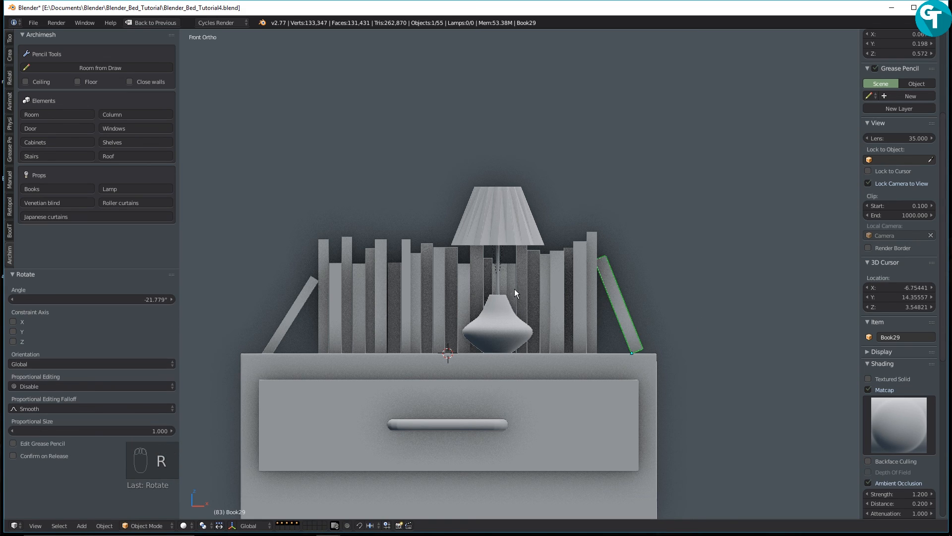
Select the lamp base, lampholder and lampshade together
right_click(502, 323)
scroll(502, 323, up, 3)
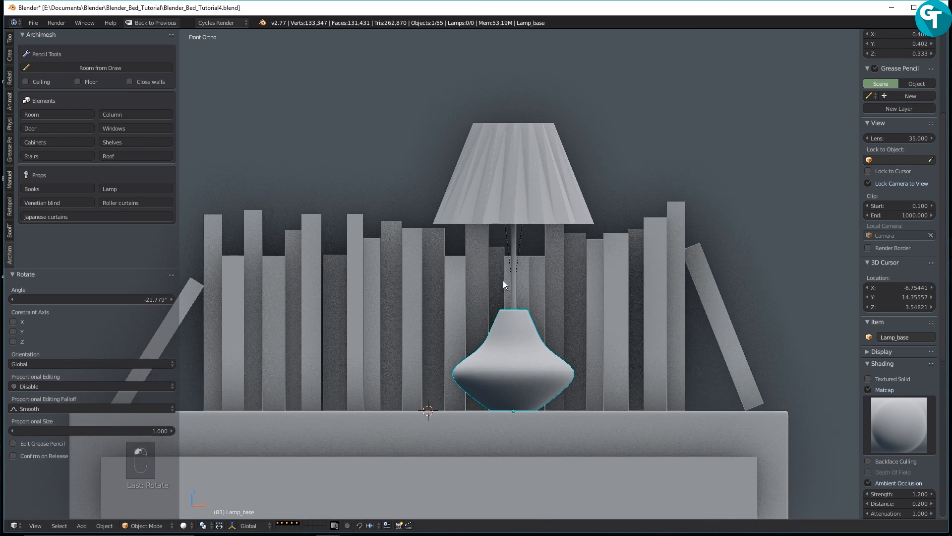
shift+right_click(513, 258)
shift+right_click(510, 214)
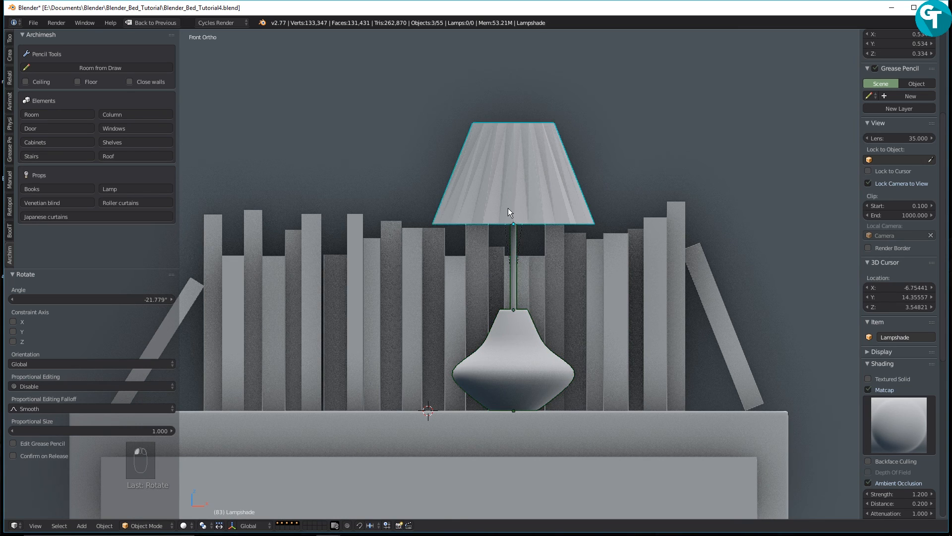
In wireframe shading, add the bulb and both lampshade support rods to the selection and make the lampshade the active object
key(z)
shift+right_click(515, 193)
shift+right_click(487, 174)
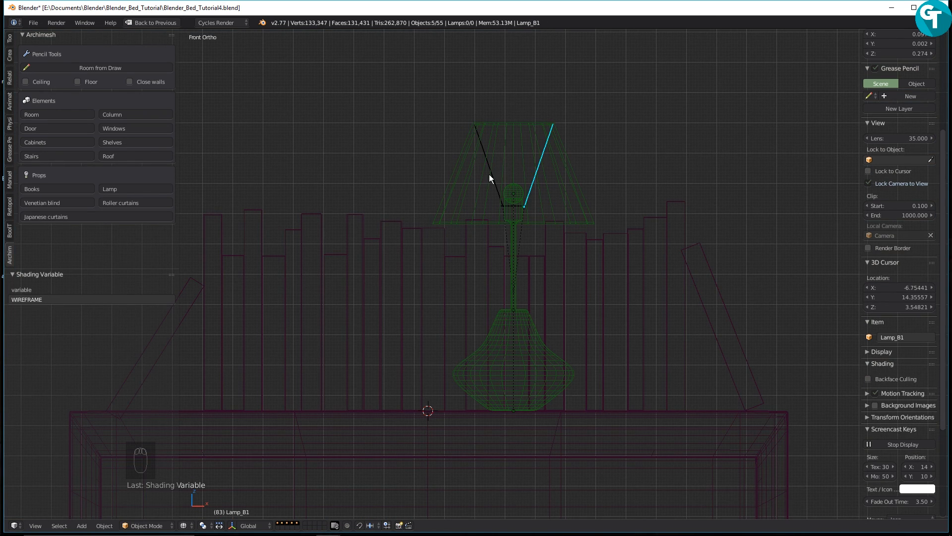
shift+right_click(494, 184)
scroll(580, 243, up, 3)
shift+right_click(513, 90)
scroll(531, 186, down, 6)
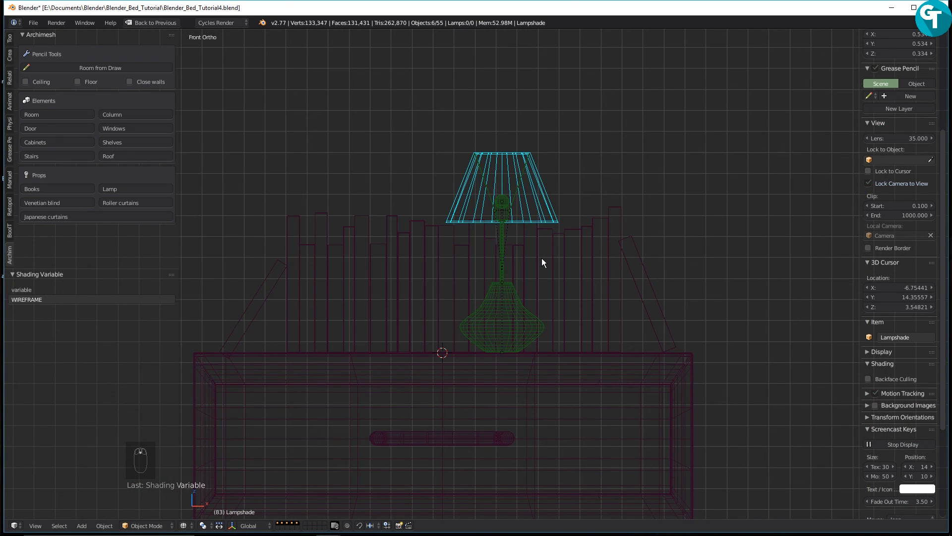
Move the whole lamp about 0.638 along the global X axis toward the end of the chest of drawers
key(g)
key(x)
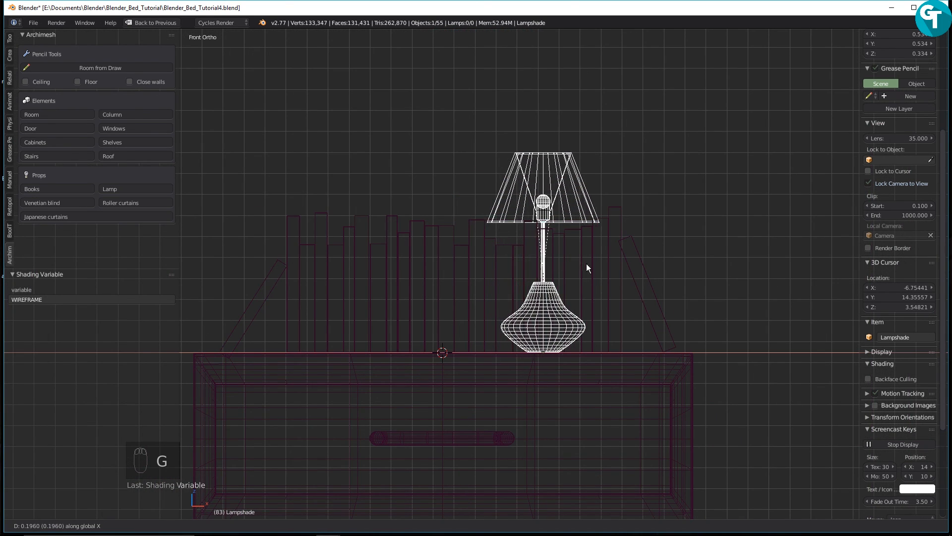
click(676, 275)
From the camera view in solid shading, move the lamp about -0.192 along the global Y axis
key(KP_0)
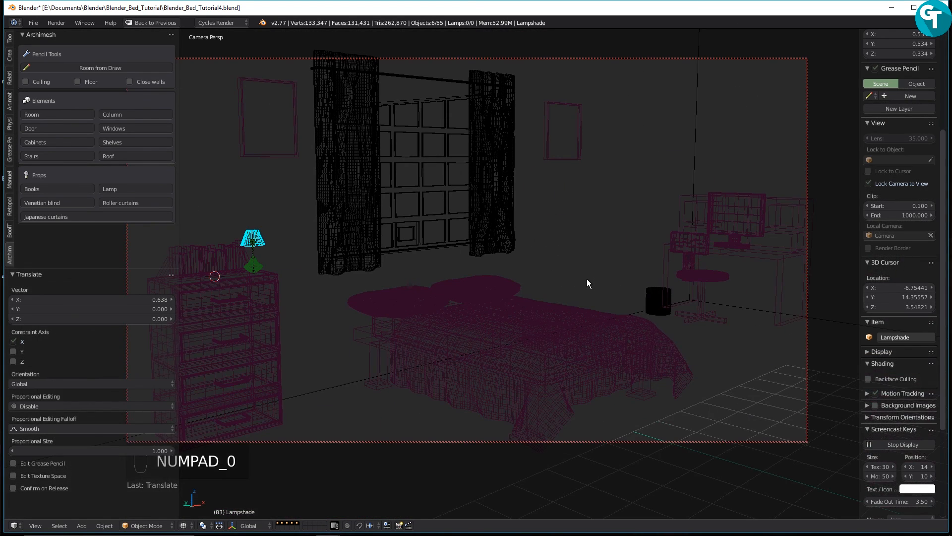
key(z)
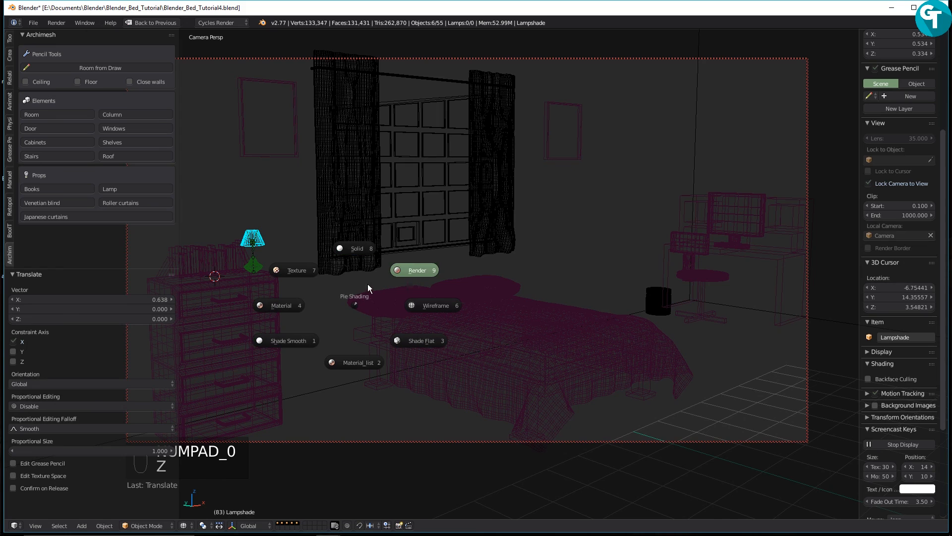
click(360, 254)
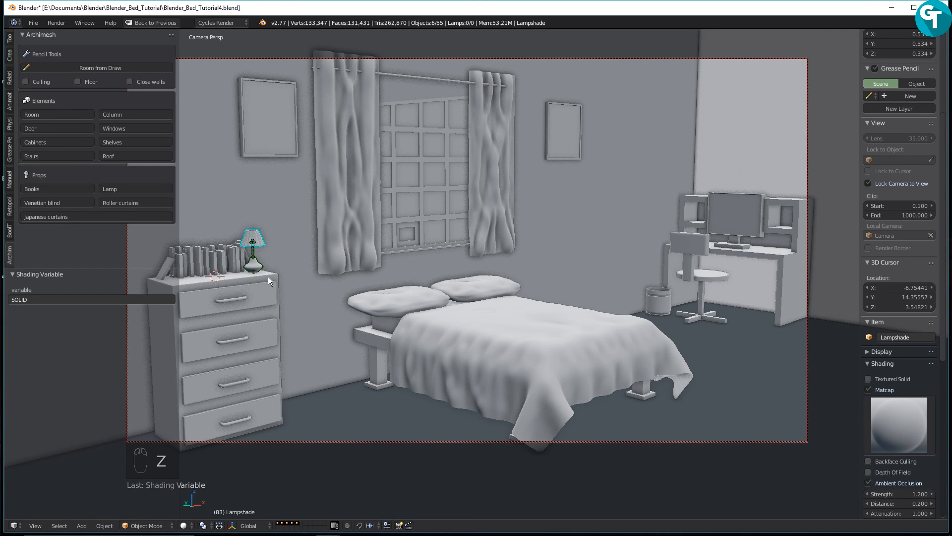
key(g)
key(y)
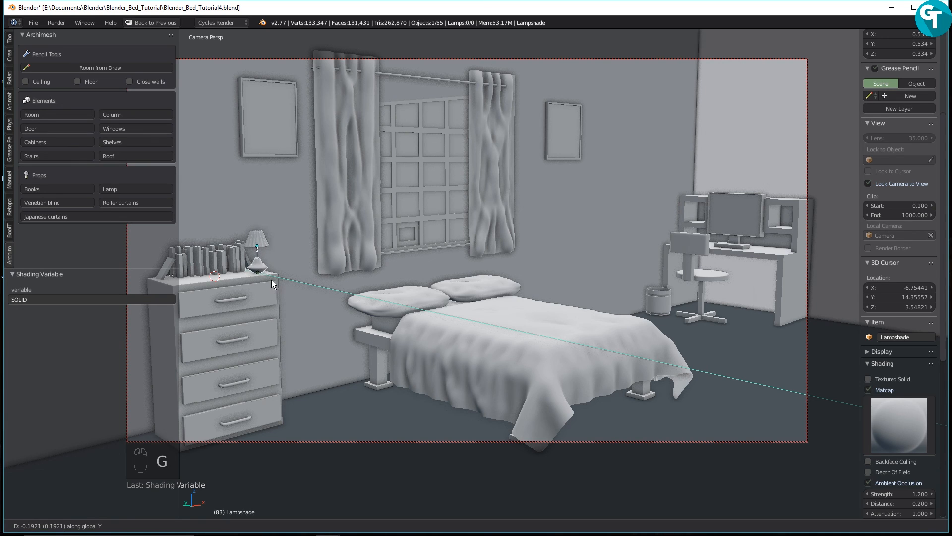
click(272, 280)
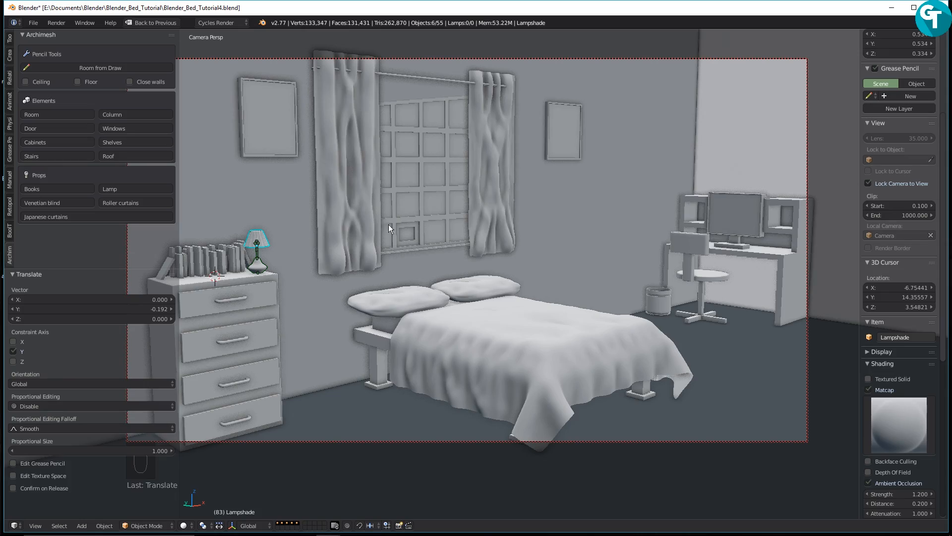
Preview the bedroom in rendered shading from the camera, checking the lamp and books, and return to solid shading
key(z)
click(433, 201)
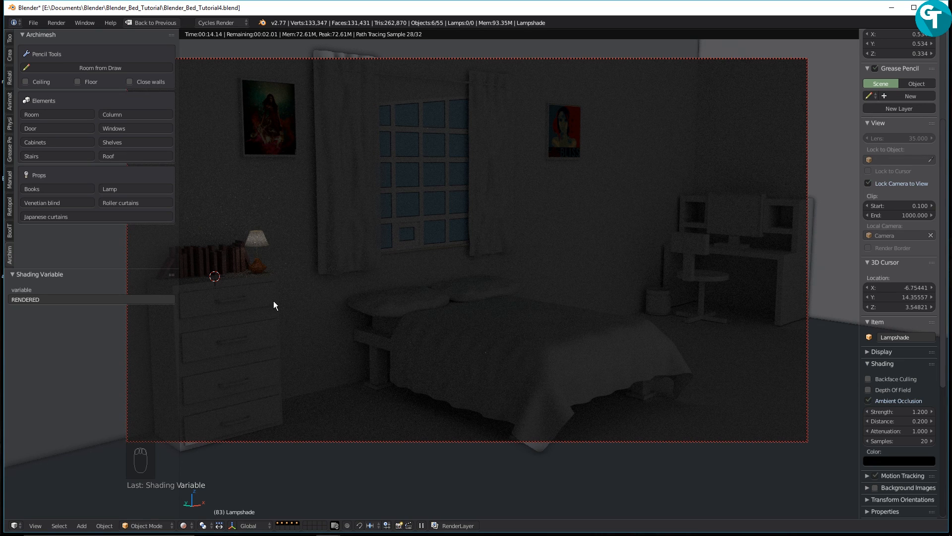
key(z)
click(269, 356)
click(273, 235)
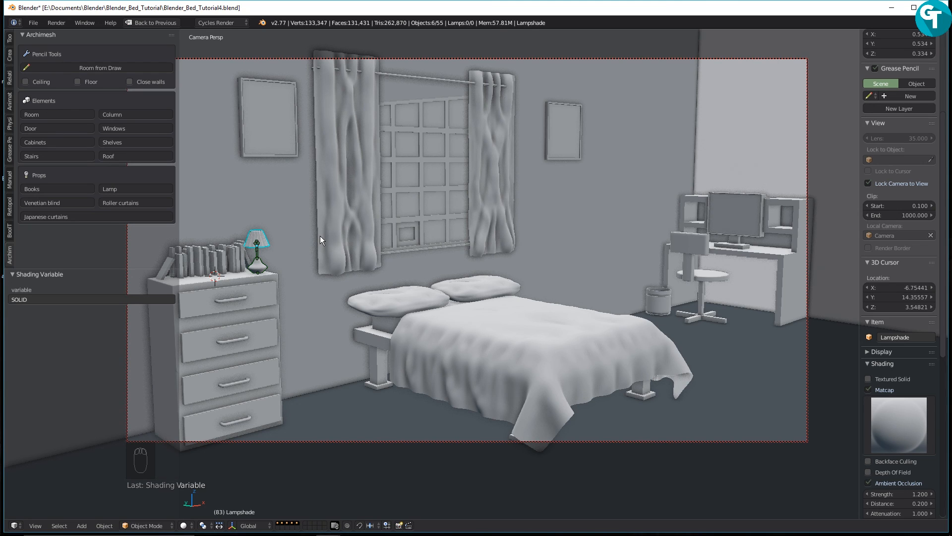
Save the scene over the existing blend file and run Make Duplicates Real on the selected lamp parts
key(ctrl+s)
click(317, 202)
click(317, 202)
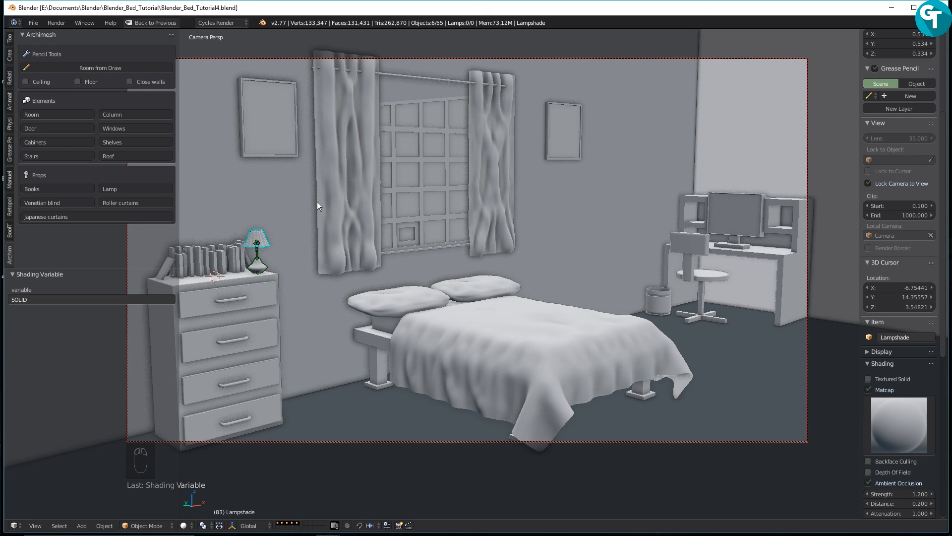
key(ctrl+shift+a)
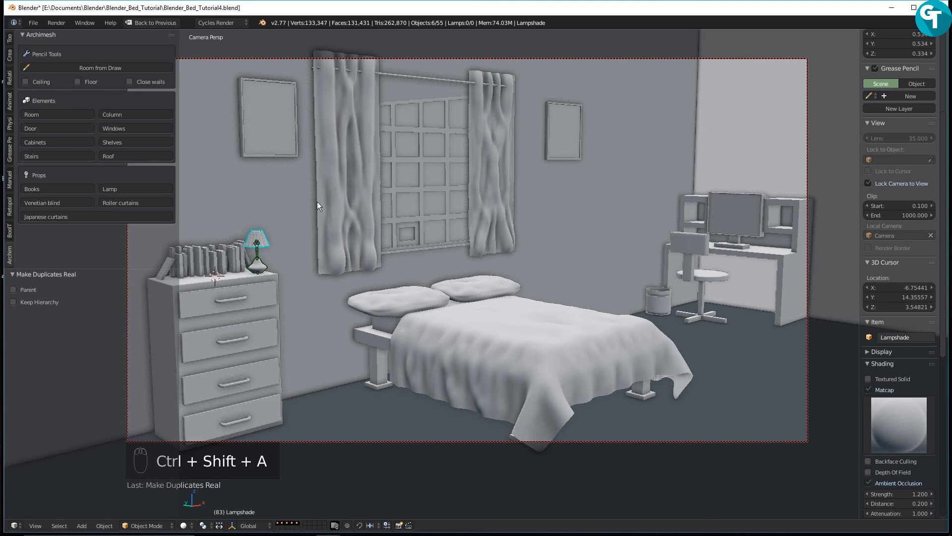